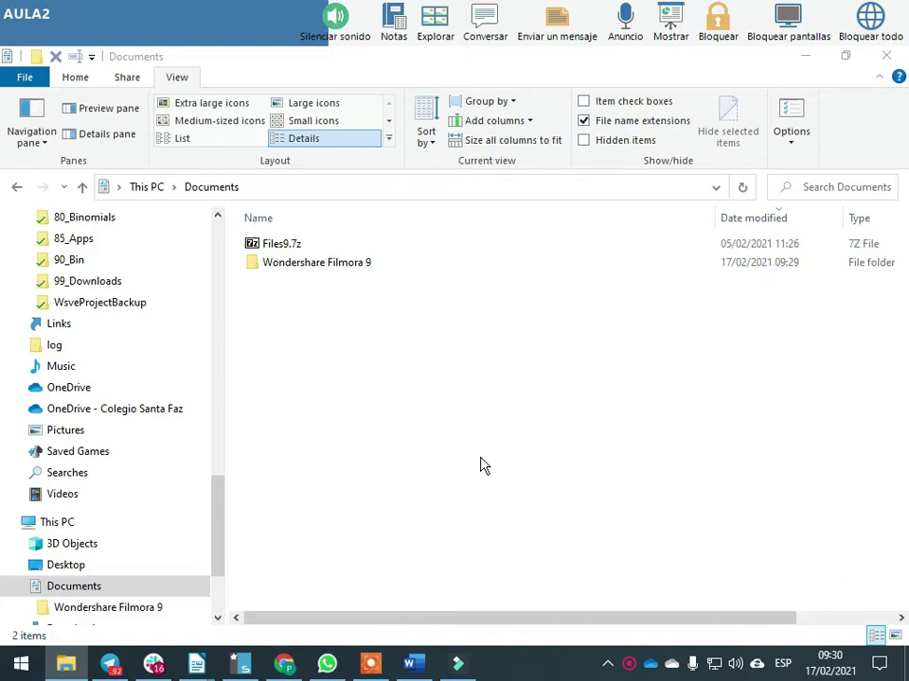
Put keyboard focus on the Files9.7z archive in Documents
{"action": "key", "text": "Tab"}
{"action": "key", "text": "Tab"}
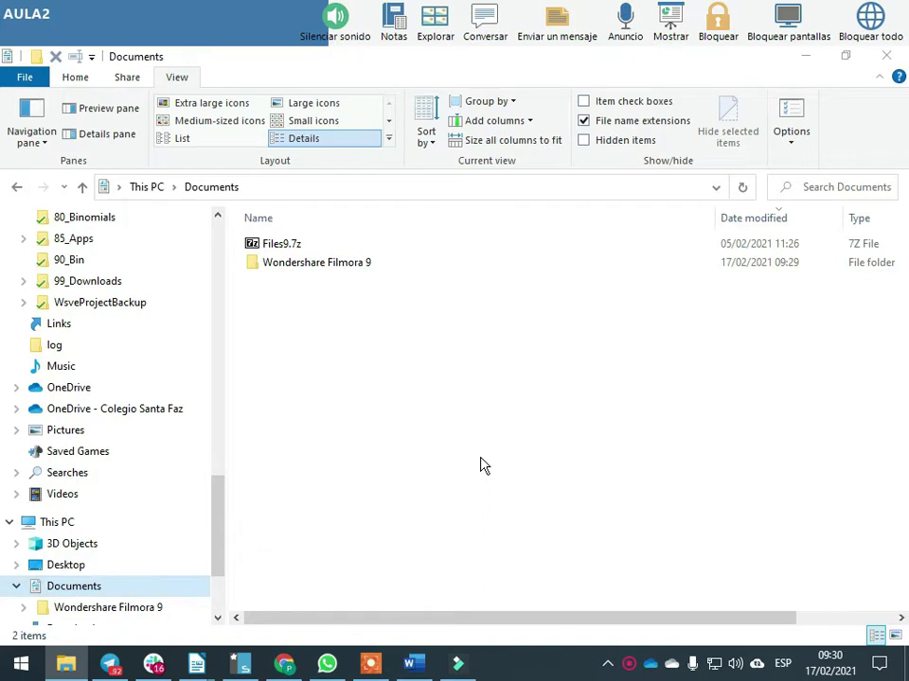
{"action": "key", "text": "Tab"}
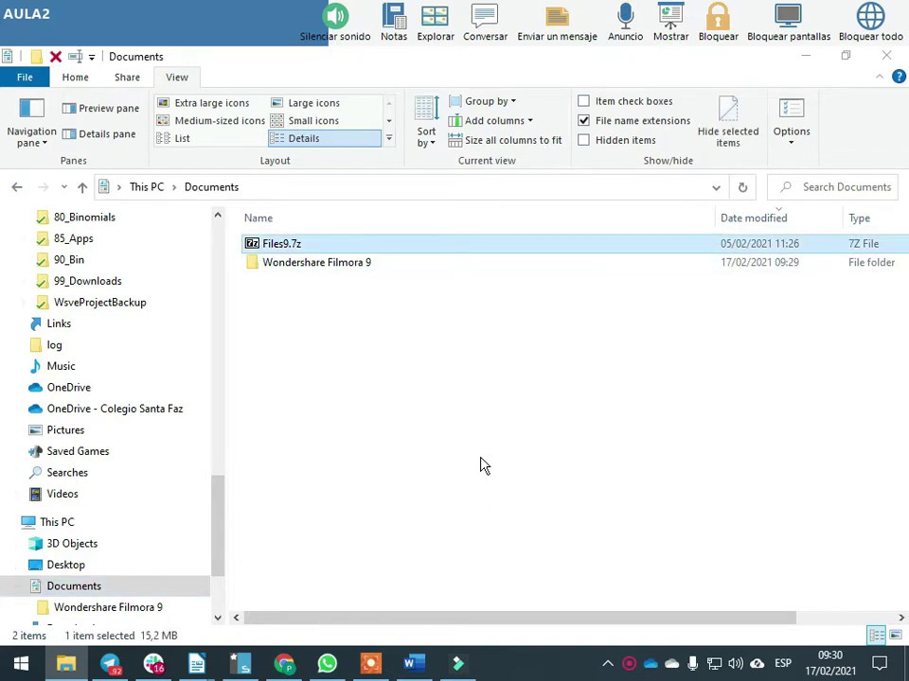
{"action": "key", "text": "super"}
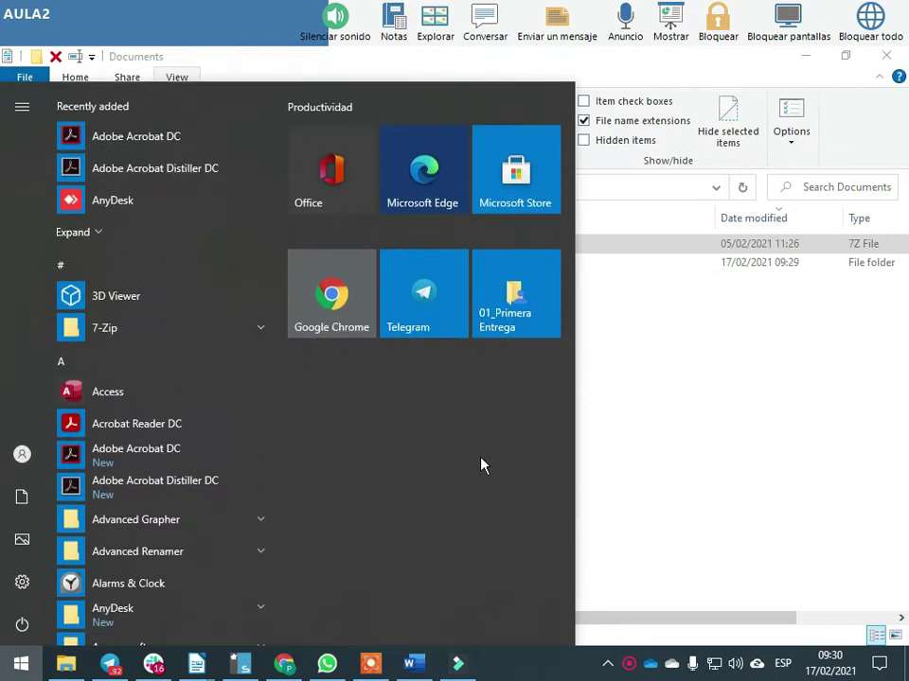
{"action": "key", "text": "Escape"}
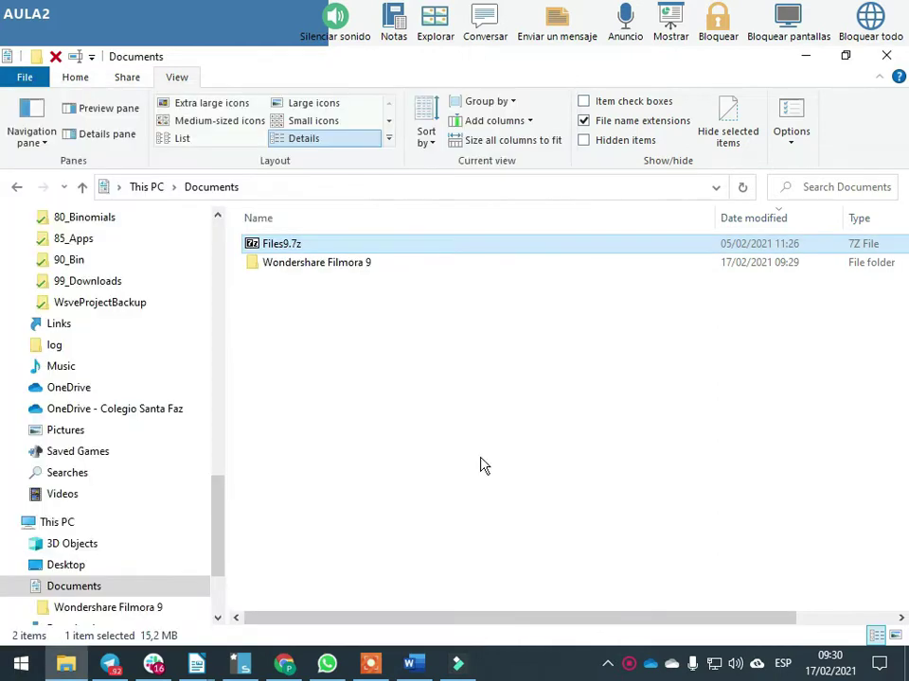
Extract Files9.7z into Documents from the archive's context menu
{"action": "key", "text": "shift+F10"}
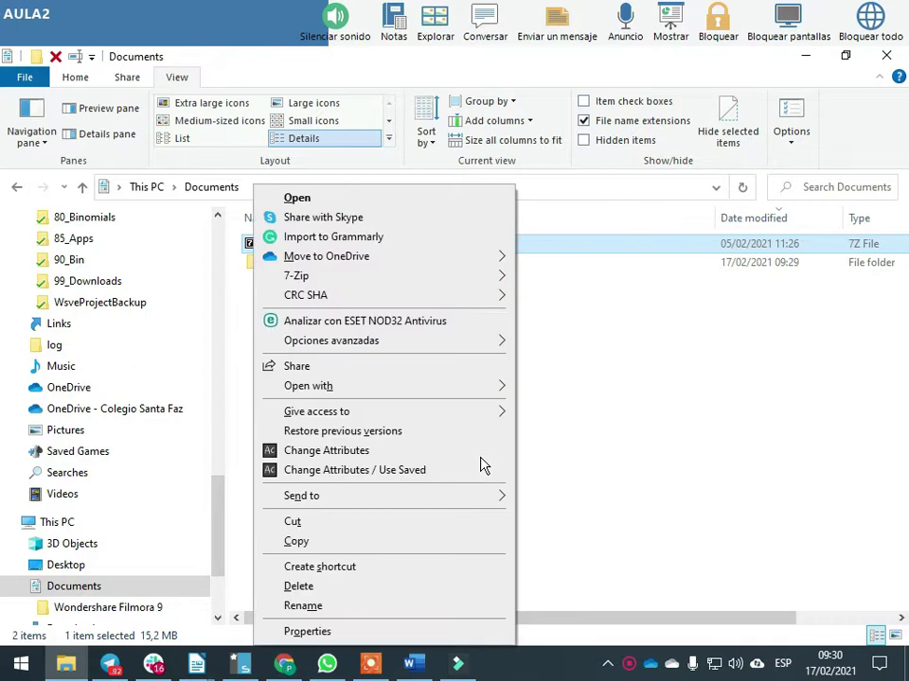
{"action": "key", "text": "Escape"}
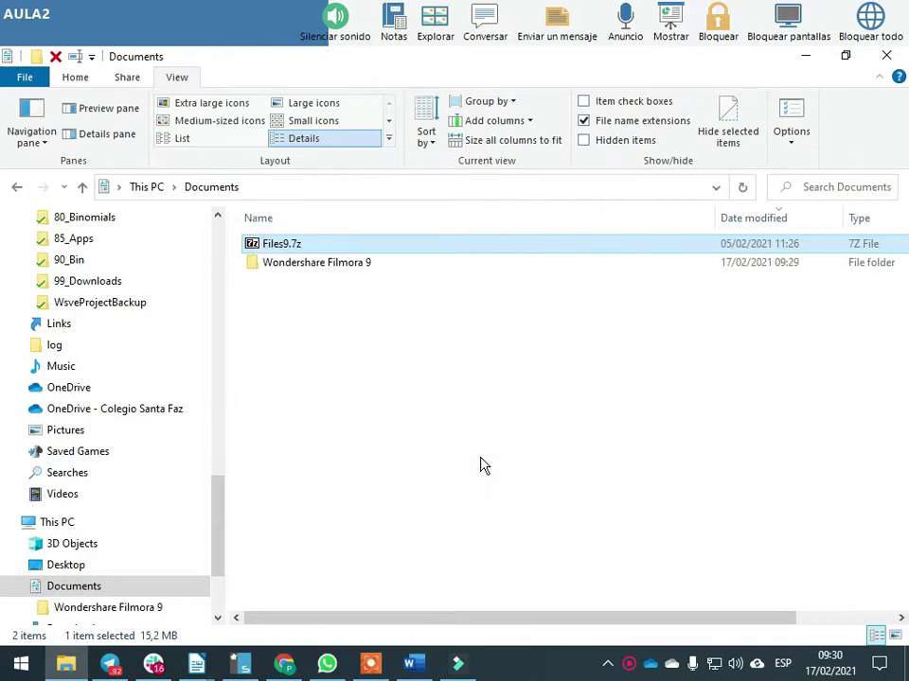
{"action": "key", "text": "shift+F10"}
{"action": "key", "text": "Up"}
{"action": "key", "text": "Up"}
{"action": "key", "text": "Up"}
{"action": "key", "text": "Up"}
{"action": "key", "text": "Up"}
{"action": "key", "text": "Up"}
{"action": "key", "text": "Up"}
{"action": "key", "text": "Up"}
{"action": "key", "text": "Up"}
{"action": "key", "text": "Up"}
{"action": "key", "text": "Up"}
{"action": "key", "text": "Up"}
{"action": "key", "text": "Up"}
{"action": "key", "text": "Up"}
{"action": "key", "text": "Up"}
{"action": "key", "text": "Up"}
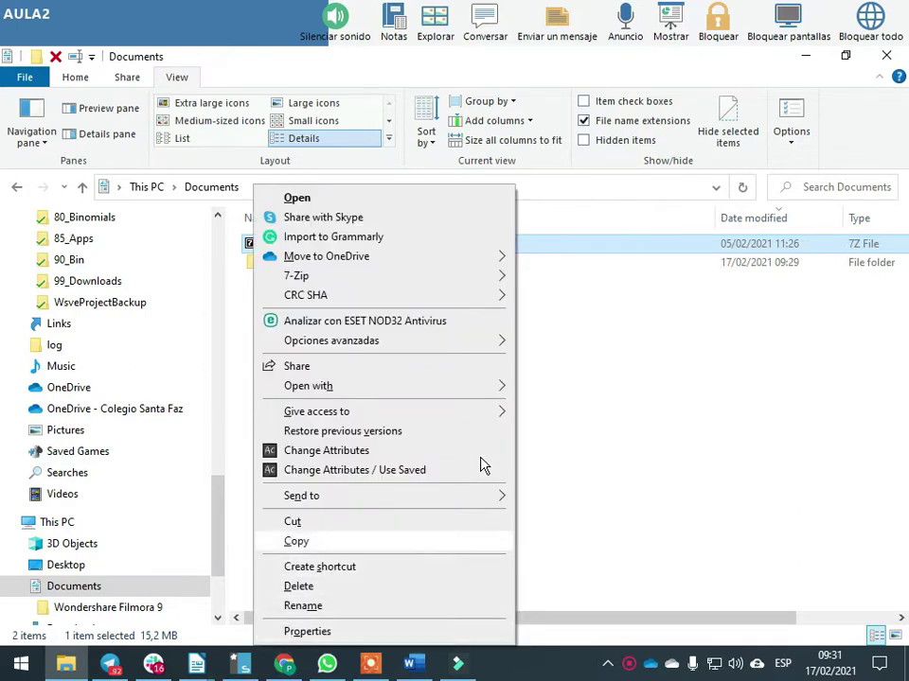
{"action": "key", "text": "Up"}
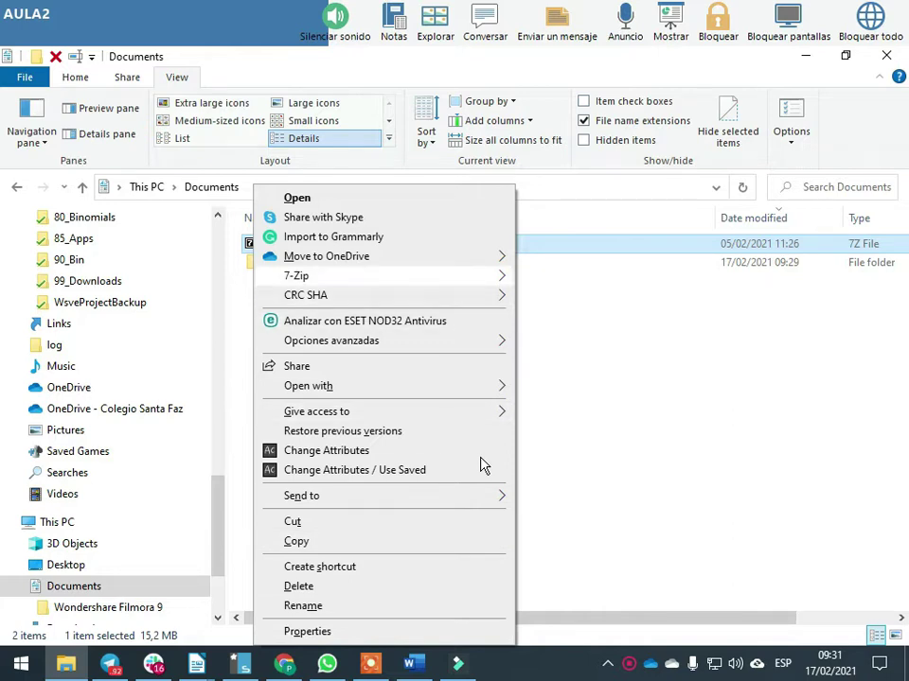
{"action": "key", "text": "Right"}
{"action": "key", "text": "Down"}
{"action": "key", "text": "Down"}
{"action": "key", "text": "Down"}
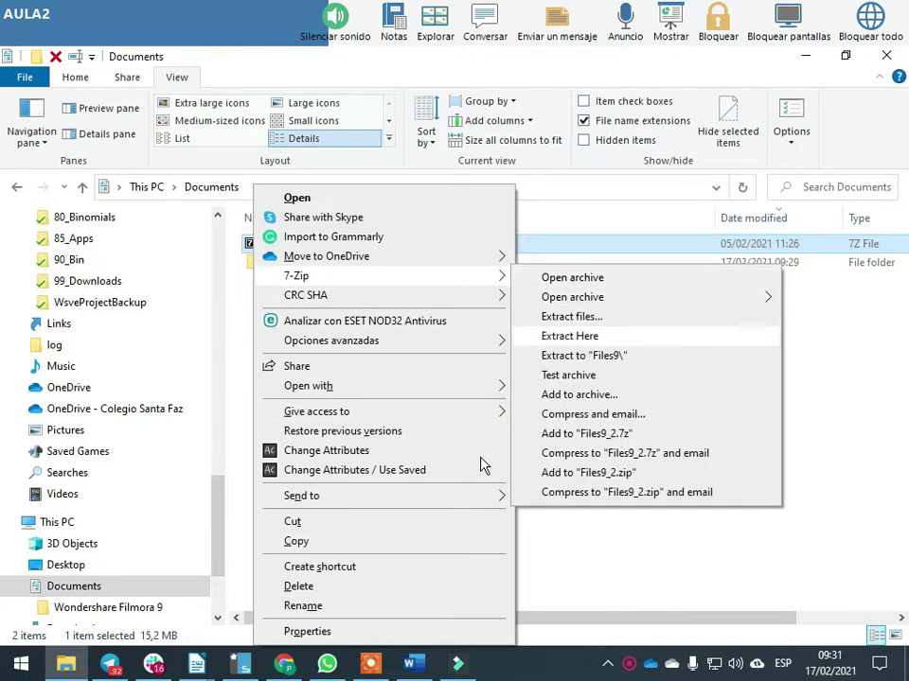
{"action": "key", "text": "Return"}
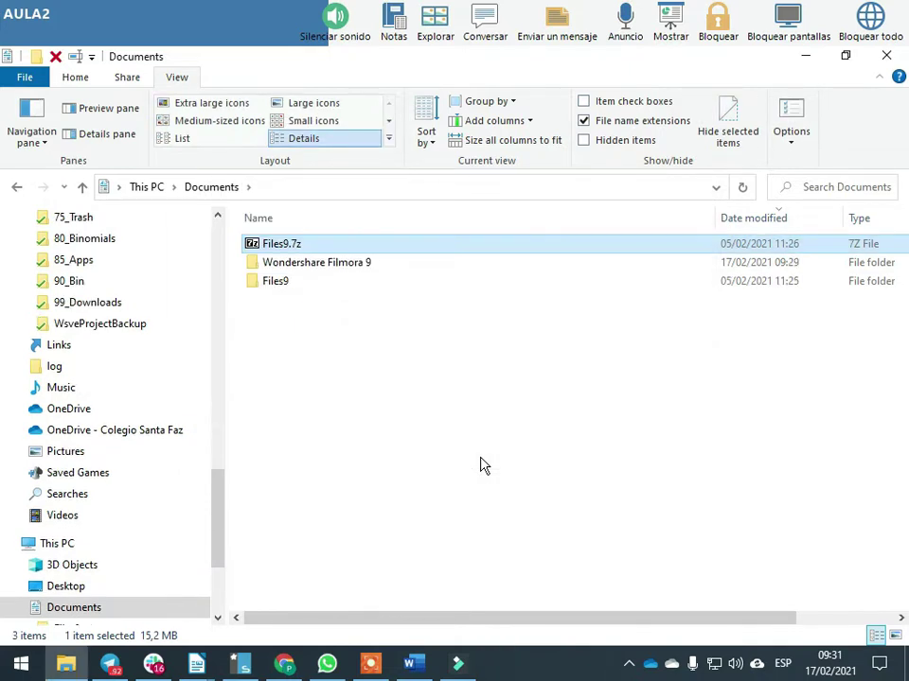
Delete the extracted Files9 folder
{"action": "left_click", "coordinate": [337, 349]}
{"action": "left_click", "coordinate": [274, 288]}
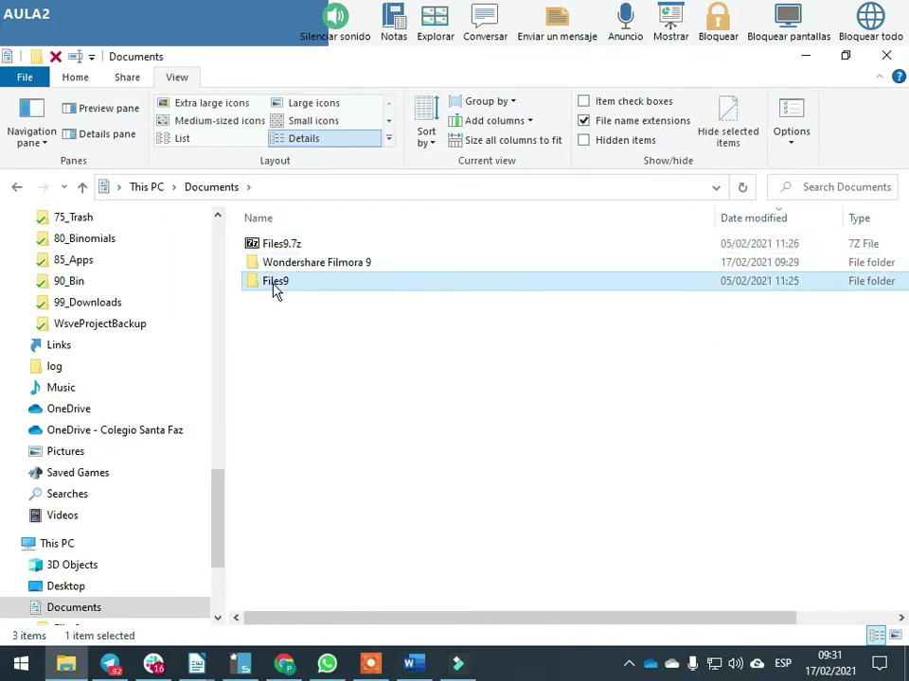
{"action": "key", "text": "Delete"}
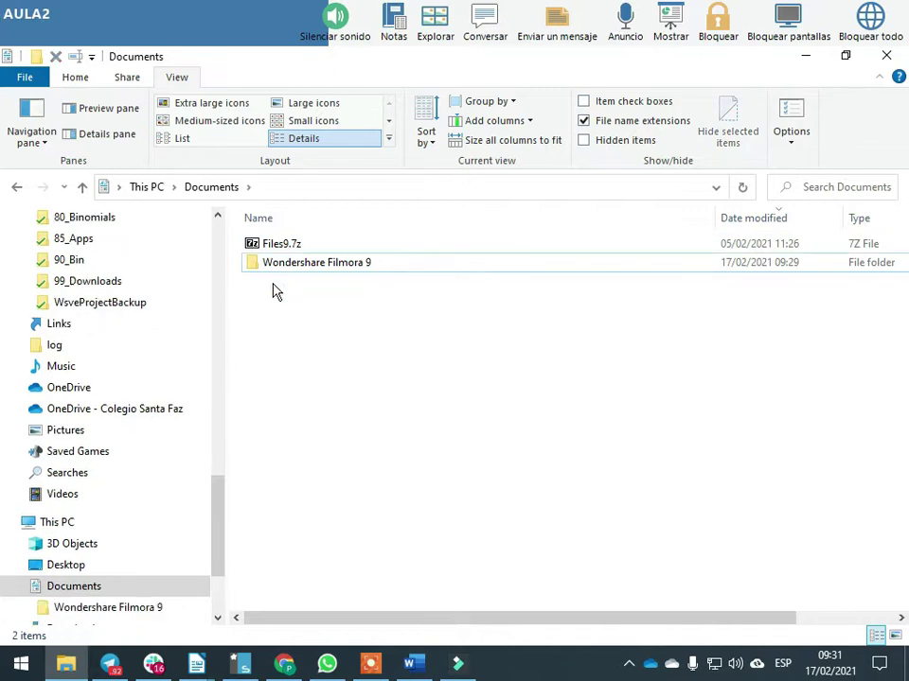
Extract Files9.7z into a Files9 folder from the right-click menu
{"action": "right_click", "coordinate": [296, 248]}
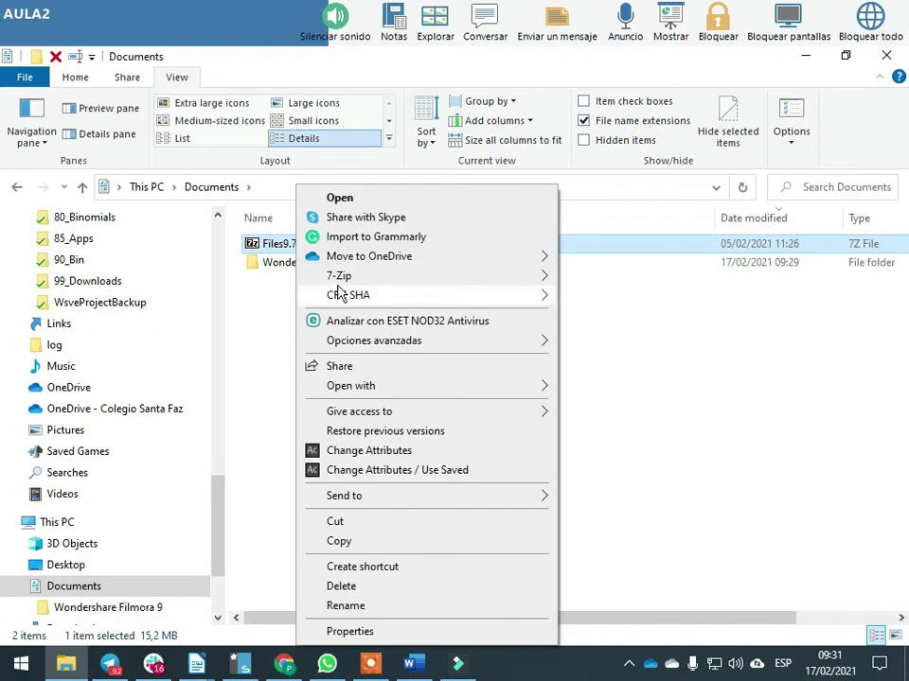
{"action": "mouse_move", "coordinate": [360, 276]}
{"action": "left_click", "coordinate": [649, 354]}
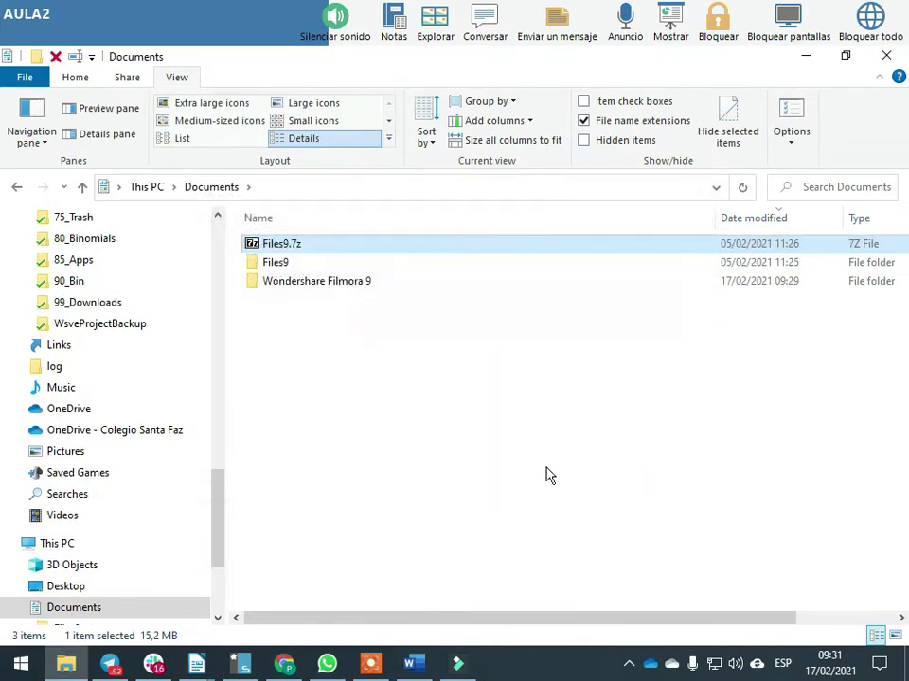
Remove that newly extracted Files9 folder as well
{"action": "left_click", "coordinate": [279, 268]}
{"action": "key", "text": "shift+Delete"}
{"action": "key", "text": "Escape"}
{"action": "key", "text": "Delete"}
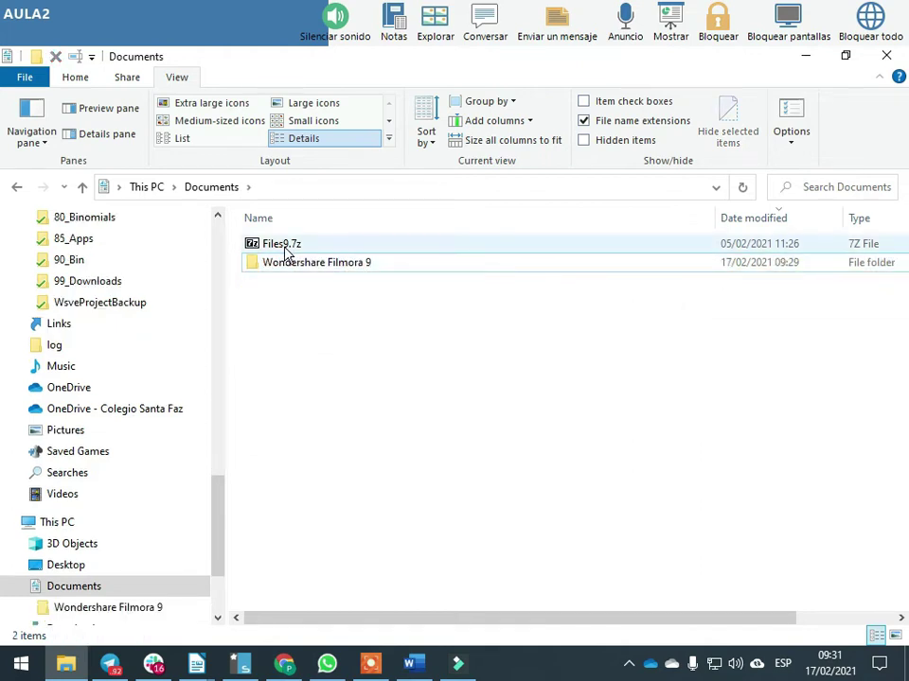
Open Files9.7z in 7-Zip and extract its Files9 folder into Documents
{"action": "left_click", "coordinate": [283, 254]}
{"action": "double_click", "coordinate": [283, 254]}
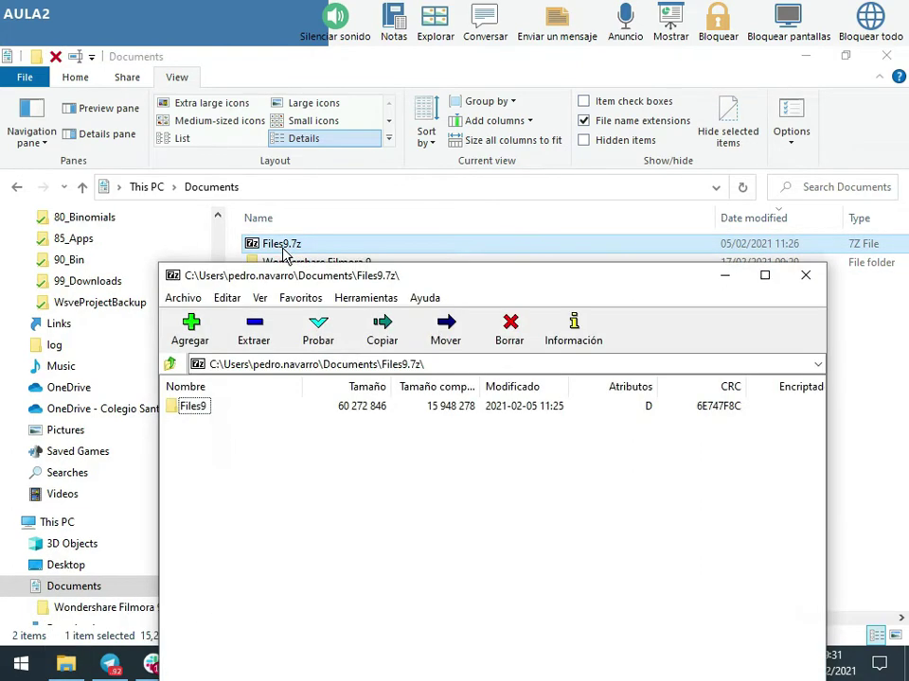
{"action": "left_click_drag", "start_coordinate": [347, 284], "coordinate": [333, 140]}
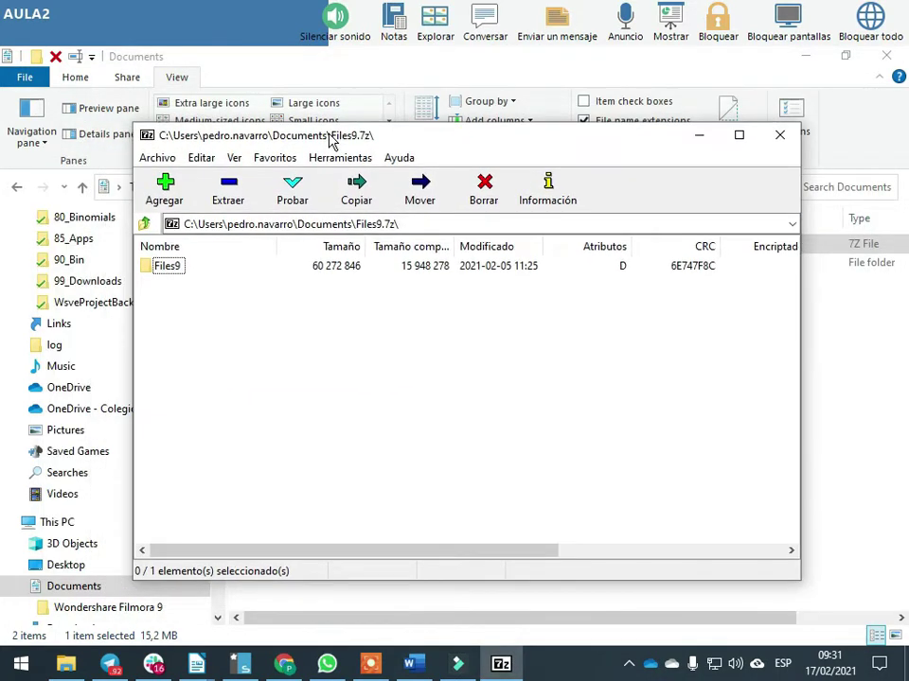
{"action": "left_click", "coordinate": [168, 269]}
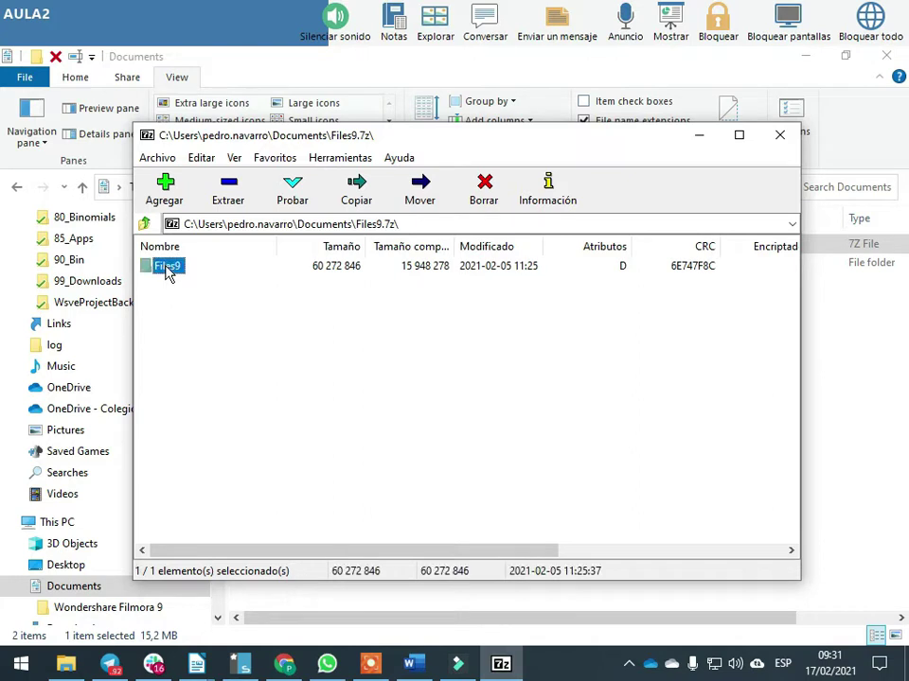
{"action": "left_click", "coordinate": [227, 192]}
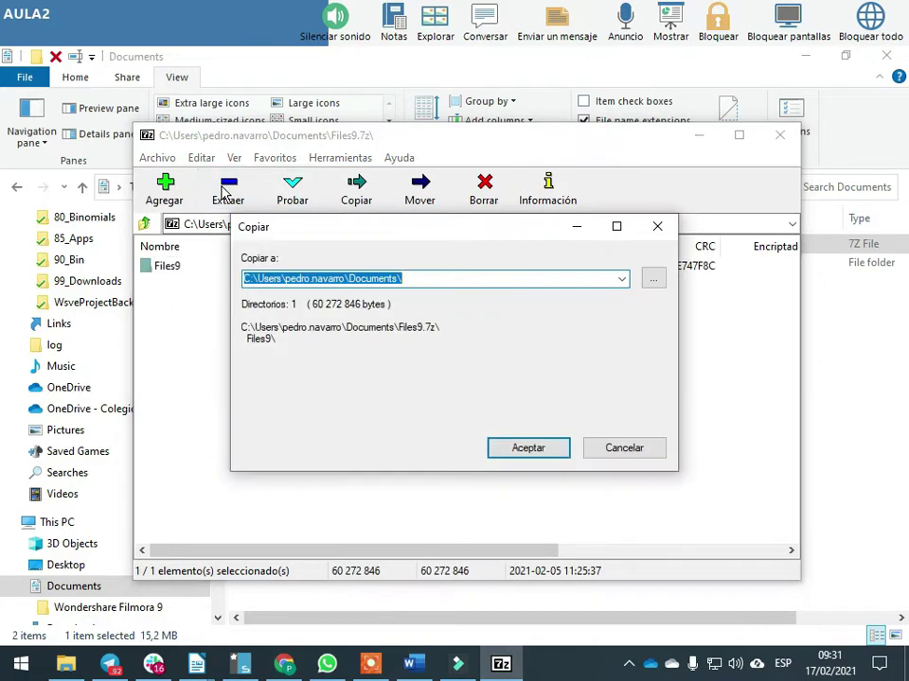
{"action": "left_click", "coordinate": [407, 278]}
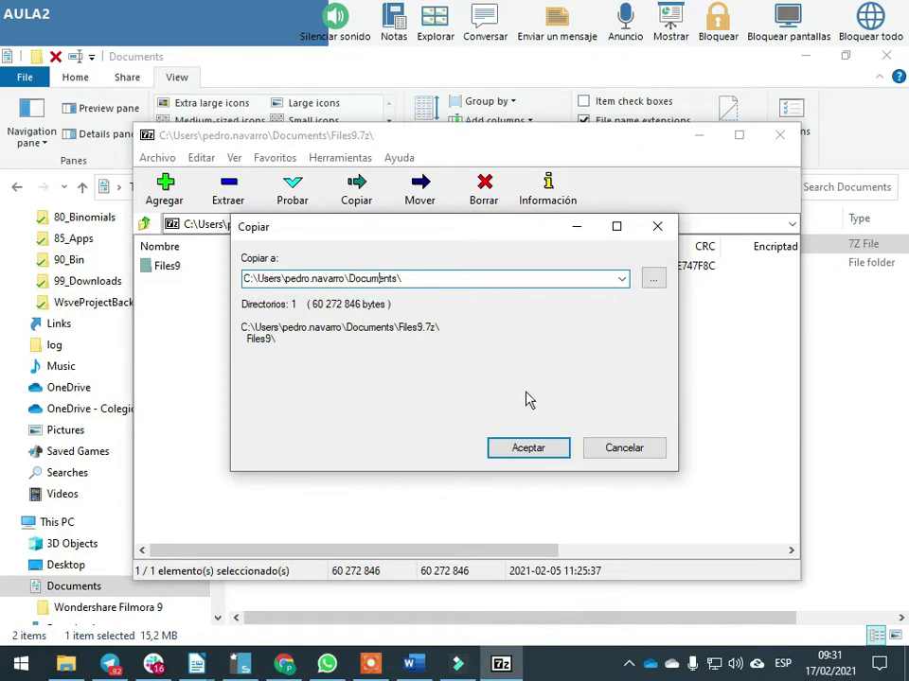
{"action": "left_click", "coordinate": [537, 445]}
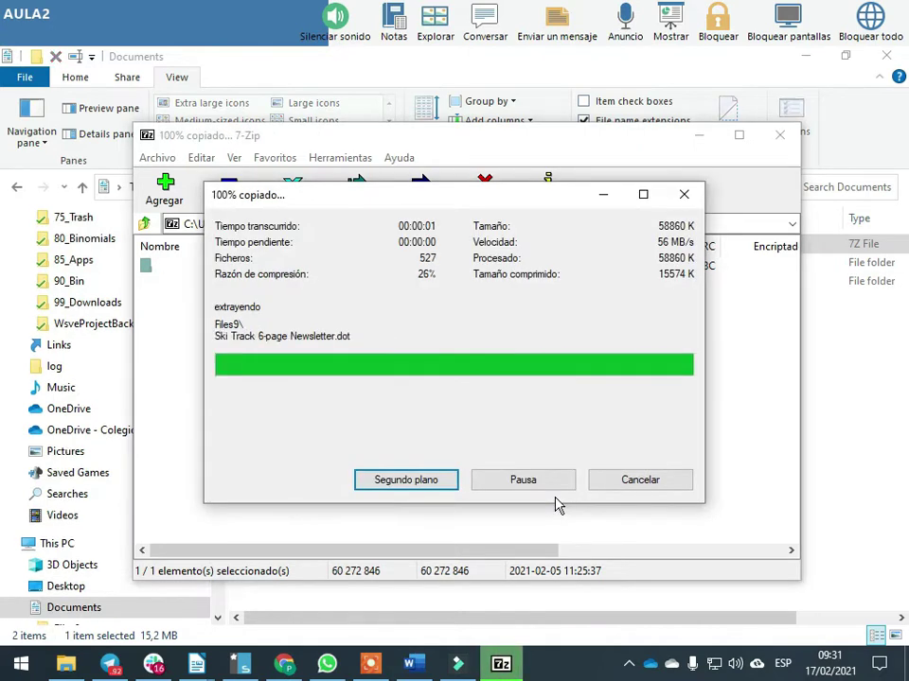
{"action": "left_click", "coordinate": [774, 137]}
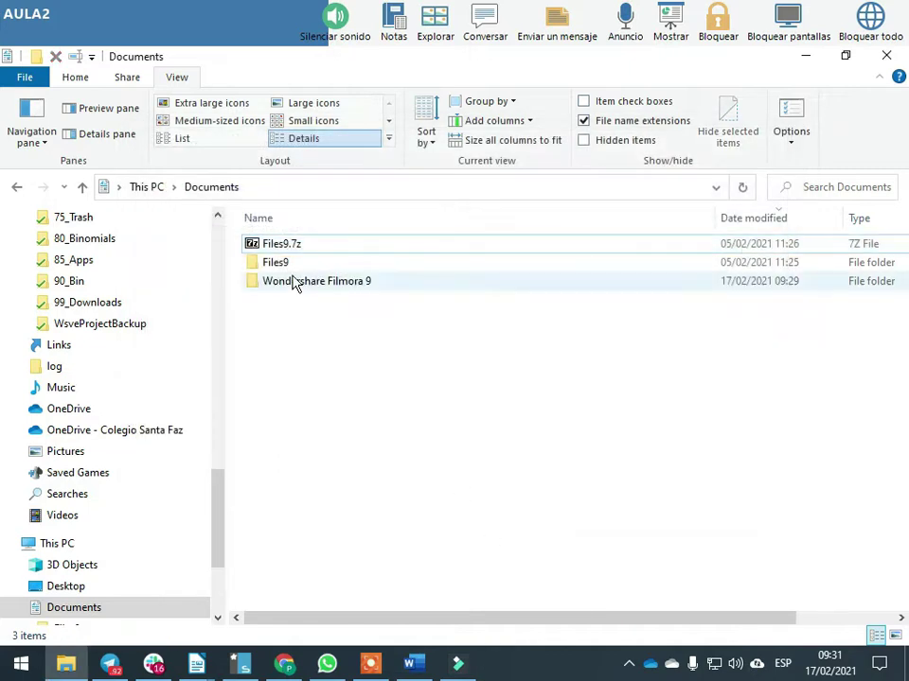
{"action": "key", "text": "Down"}
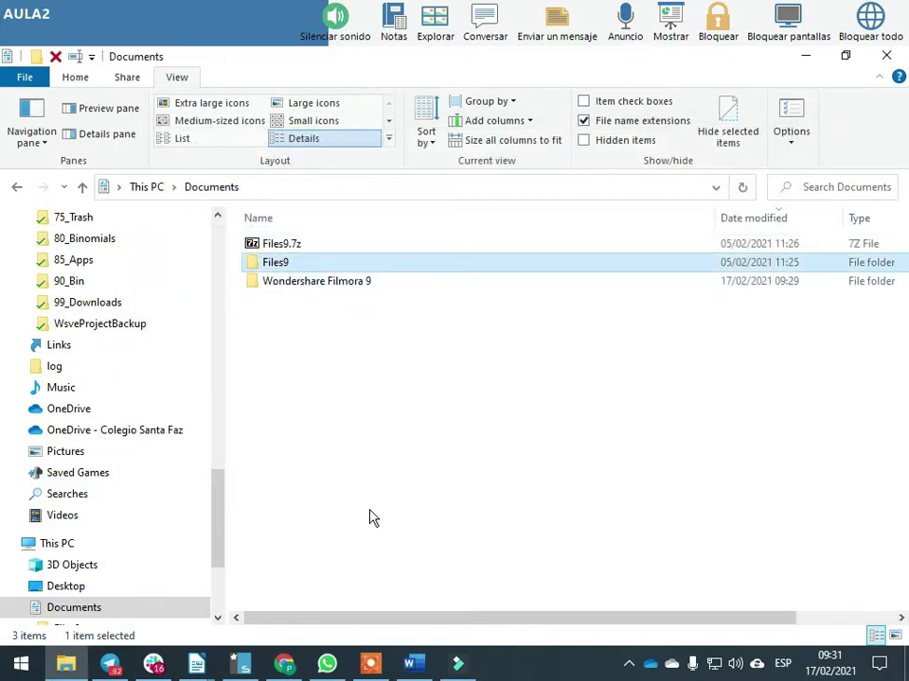
{"action": "left_click", "coordinate": [301, 413]}
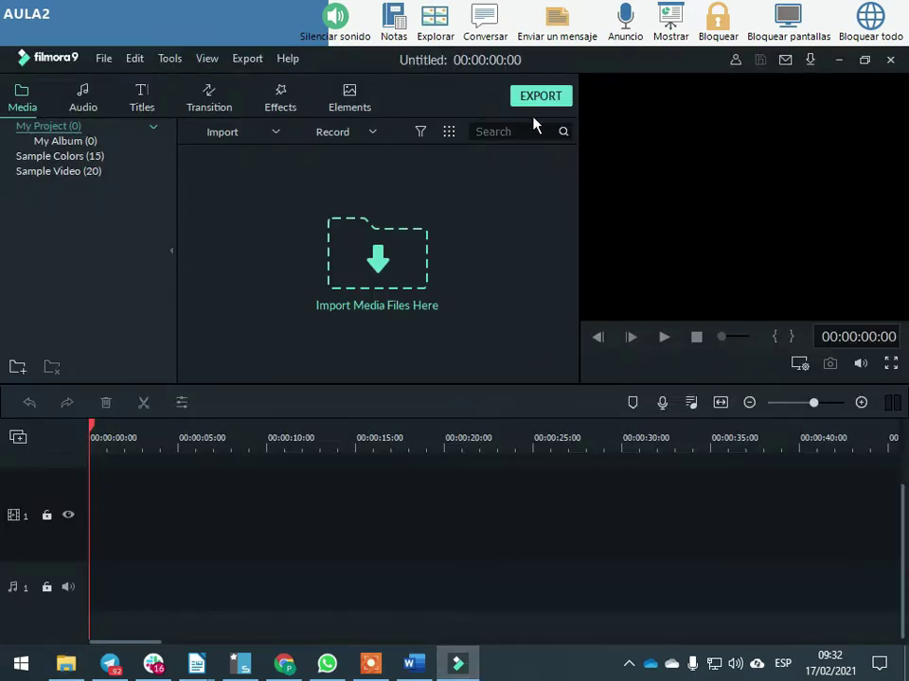
{"action": "left_click", "coordinate": [628, 664]}
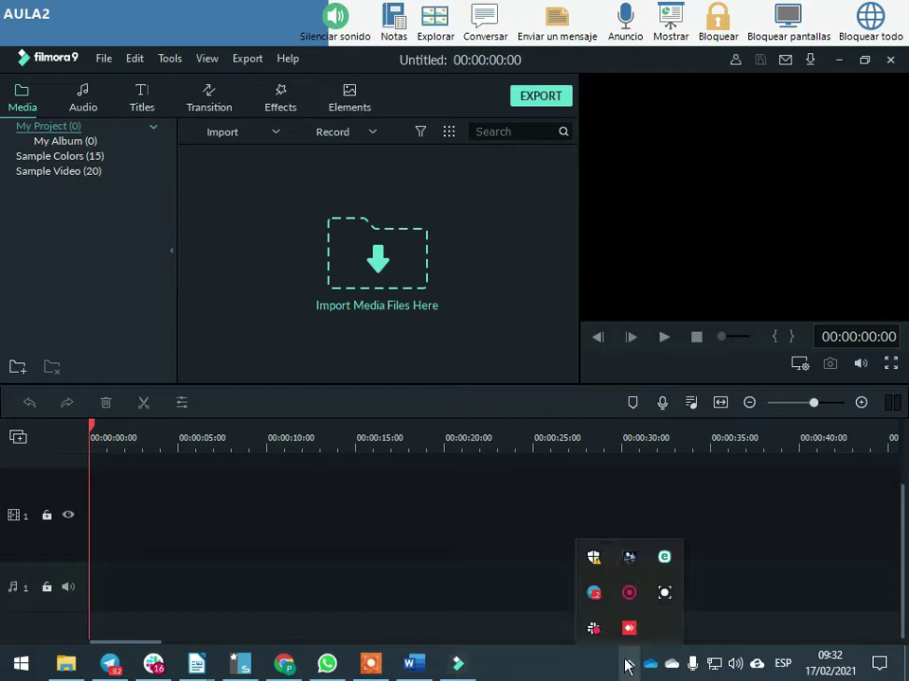
{"action": "left_click", "coordinate": [629, 630]}
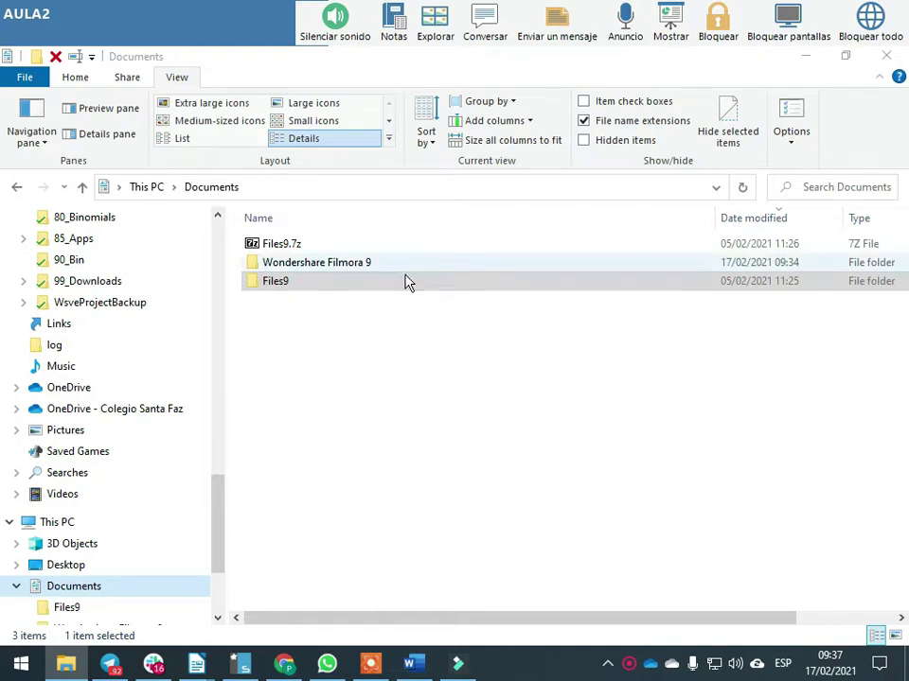
Browse Files9's 887 JPG files, then bring back the 'Sin título 2' exercise document
{"action": "double_click", "coordinate": [286, 281]}
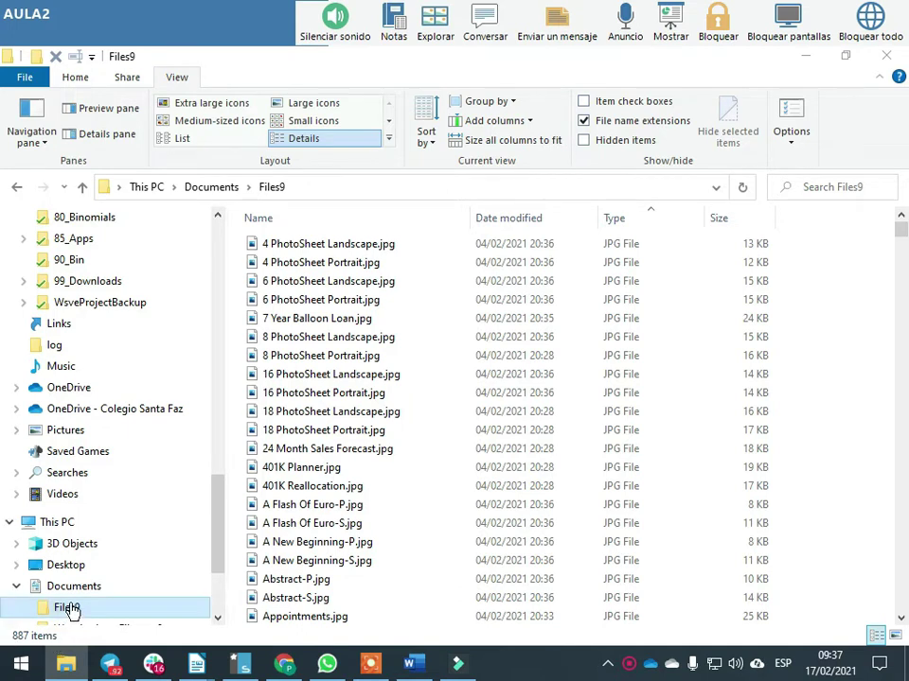
{"action": "left_click", "coordinate": [71, 593]}
{"action": "left_click", "coordinate": [67, 609]}
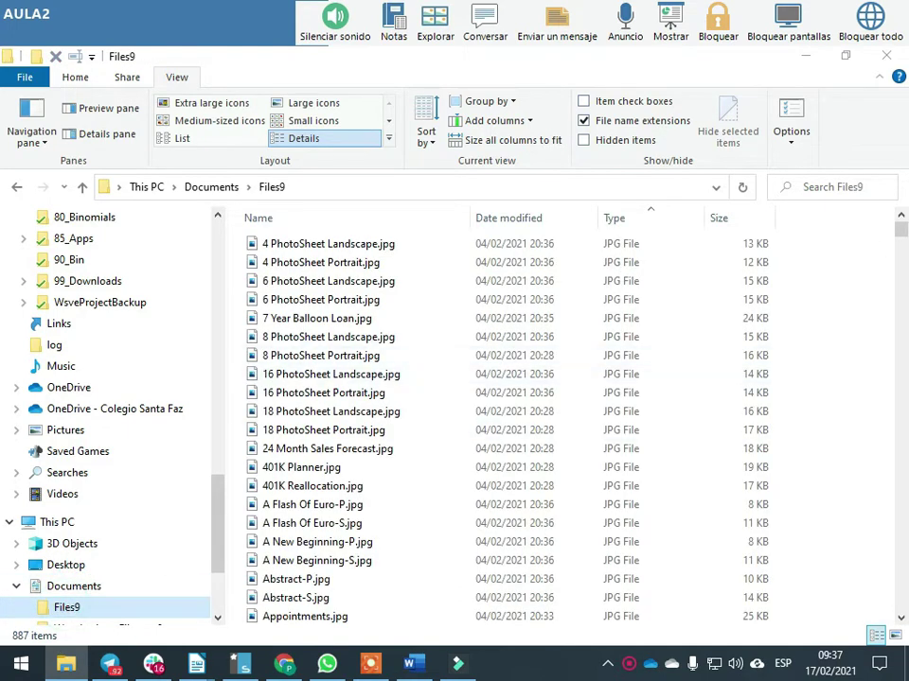
{"action": "mouse_move", "coordinate": [900, 228]}
{"action": "left_mouse_down"}
{"action": "mouse_move", "coordinate": [900, 615]}
{"action": "mouse_move", "coordinate": [900, 229]}
{"action": "left_mouse_up"}
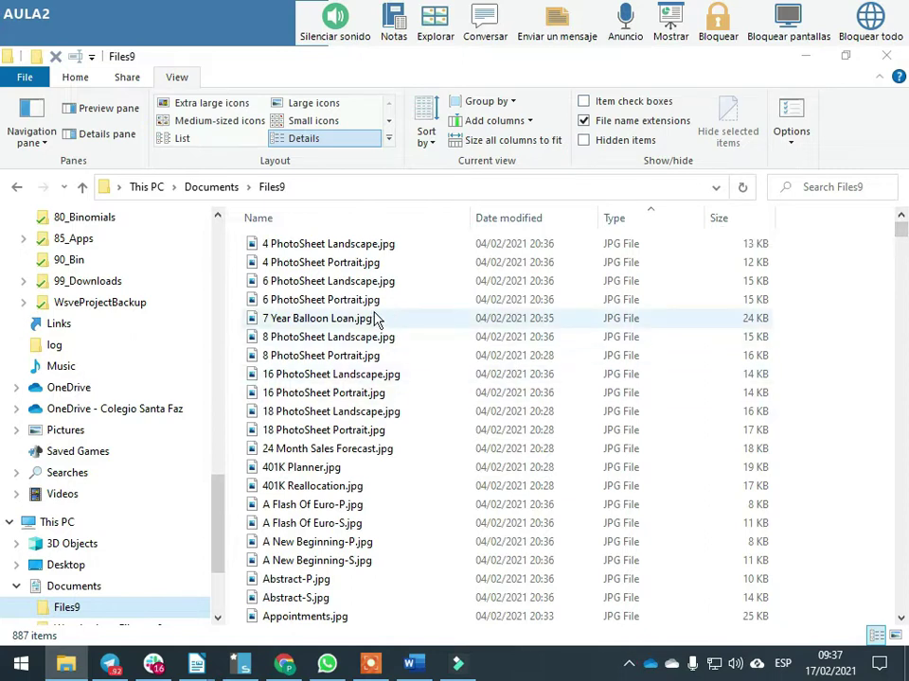
{"action": "scroll", "coordinate": [352, 379], "scroll_direction": "down", "scroll_amount": 6}
{"action": "scroll", "coordinate": [353, 378], "scroll_direction": "up", "scroll_amount": 6}
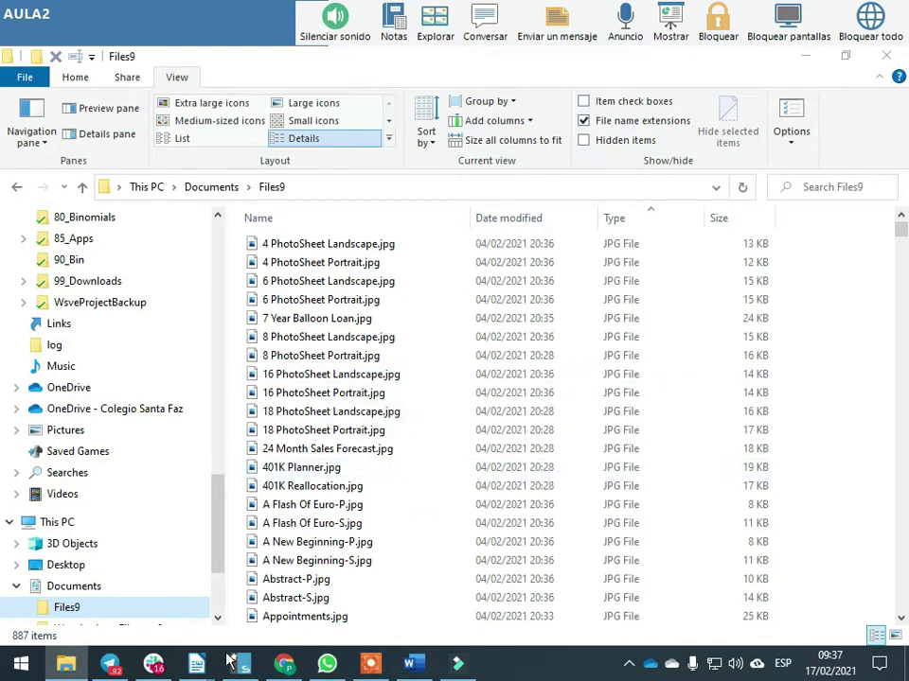
{"action": "mouse_move", "coordinate": [196, 663]}
{"action": "left_click", "coordinate": [333, 579]}
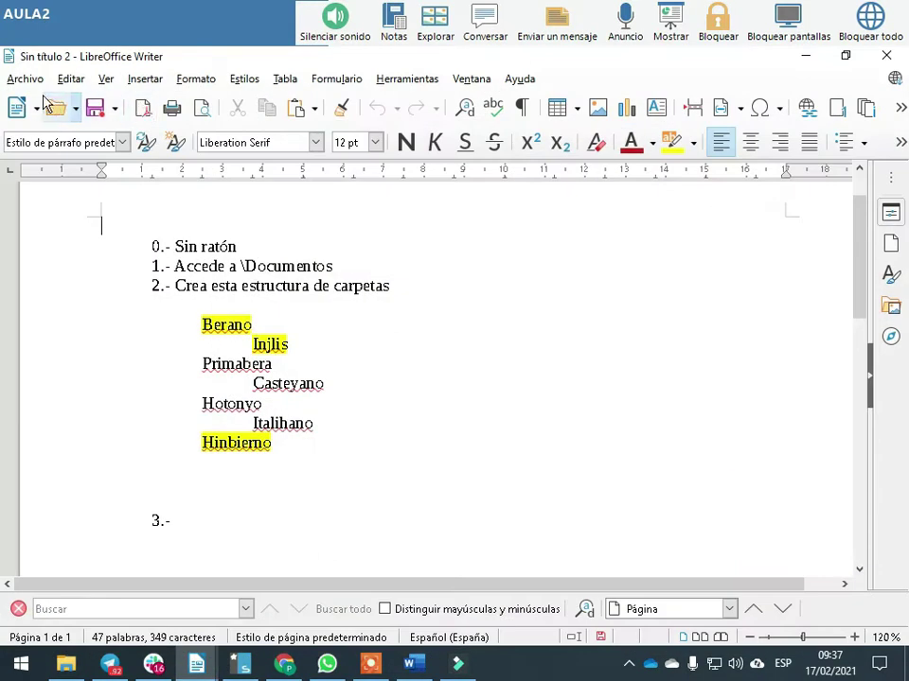
Create a new Writer text document with a 26 pt text size
{"action": "left_click", "coordinate": [24, 79]}
{"action": "mouse_move", "coordinate": [95, 104]}
{"action": "left_click", "coordinate": [322, 102]}
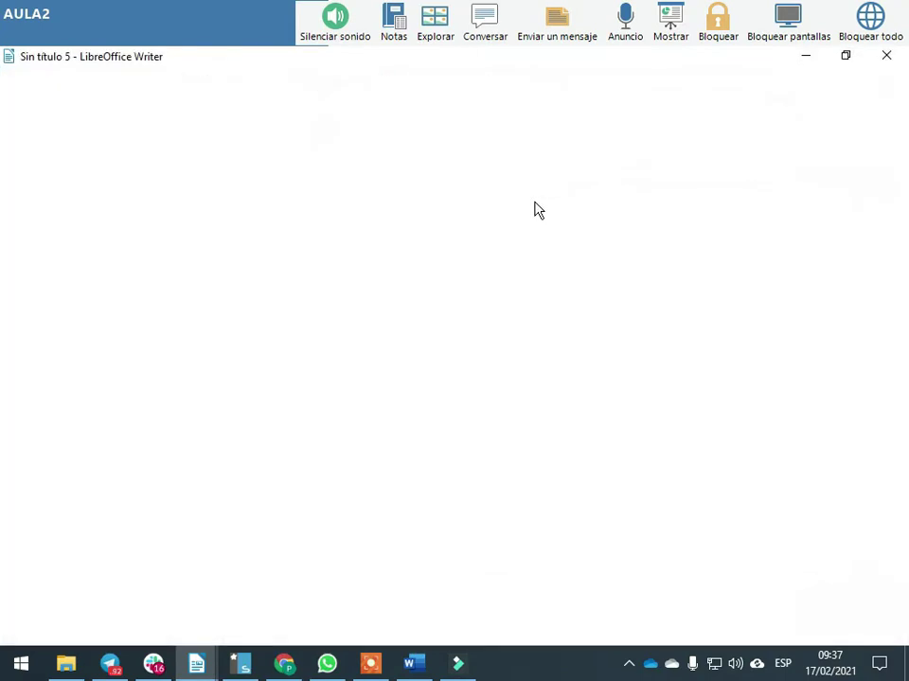
{"action": "left_click", "coordinate": [345, 139]}
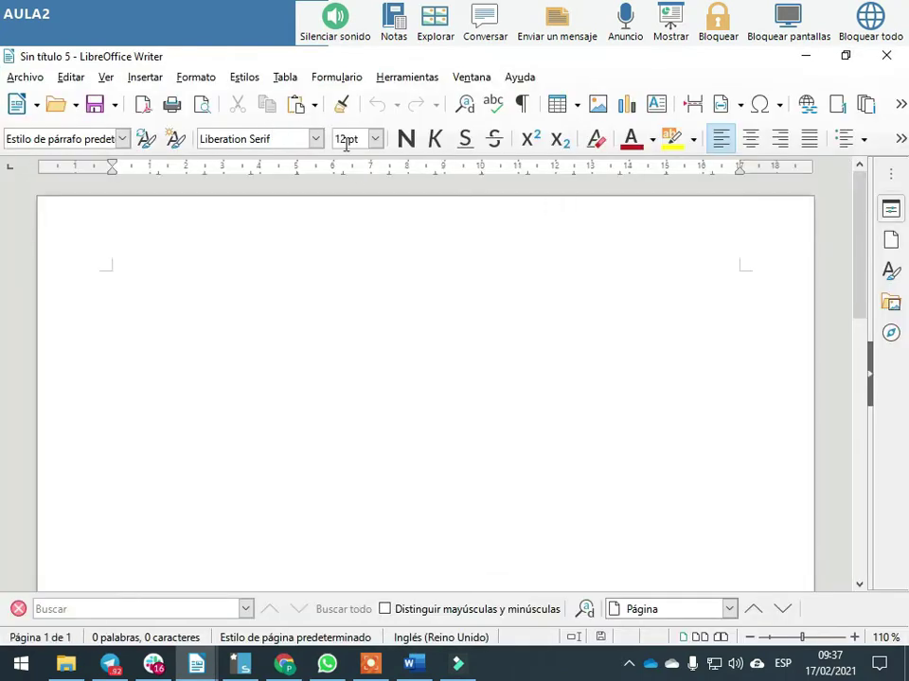
{"action": "left_click", "coordinate": [374, 139]}
{"action": "left_click", "coordinate": [346, 323]}
{"action": "key", "text": "Return"}
{"action": "key", "text": "Tab"}
{"action": "key", "text": "alt+Tab"}
{"action": "key", "text": "alt+Tab"}
{"action": "key", "text": "Tab"}
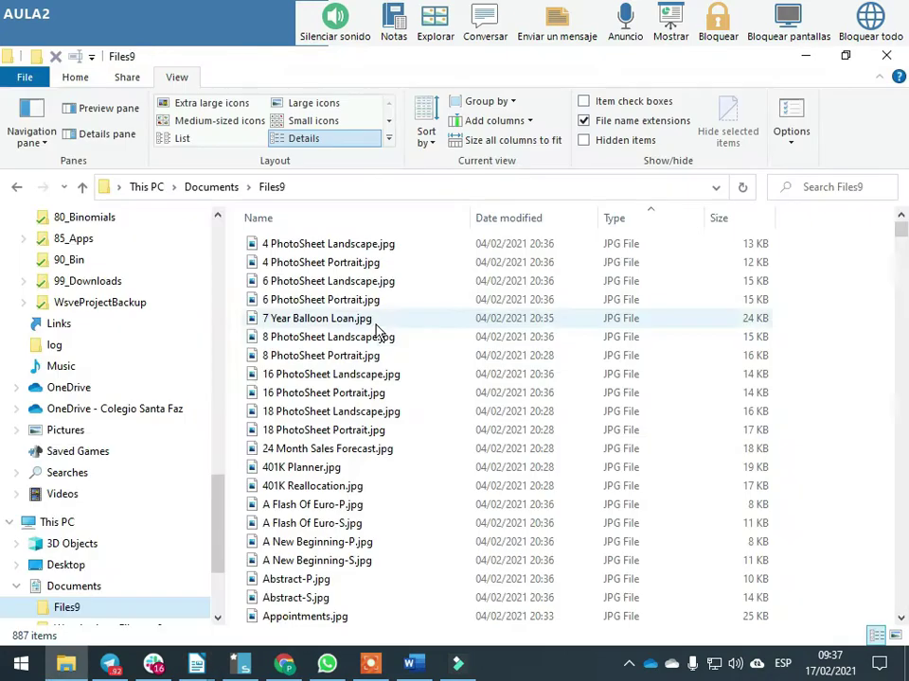
{"action": "key", "text": "alt+Tab"}
{"action": "key", "text": "alt+Tab"}
{"action": "key", "text": "Tab"}
Type the heading Pictures with a tab-indented .JPG line beneath it
{"action": "type", "text": "Pictures"}
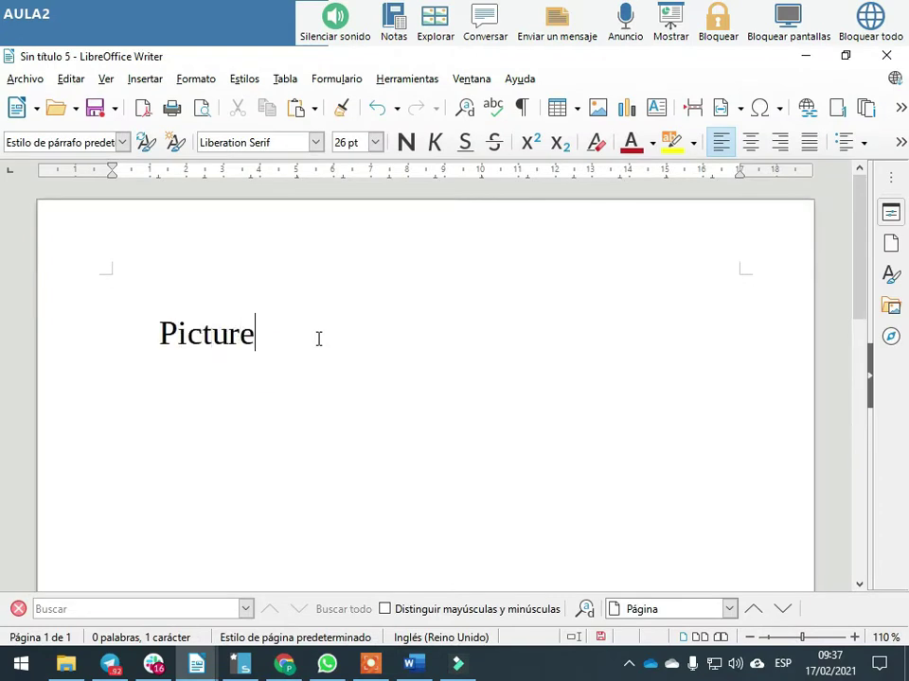
{"action": "key", "text": "Return"}
{"action": "key", "text": "Tab"}
{"action": "type", "text": ".JOP"}
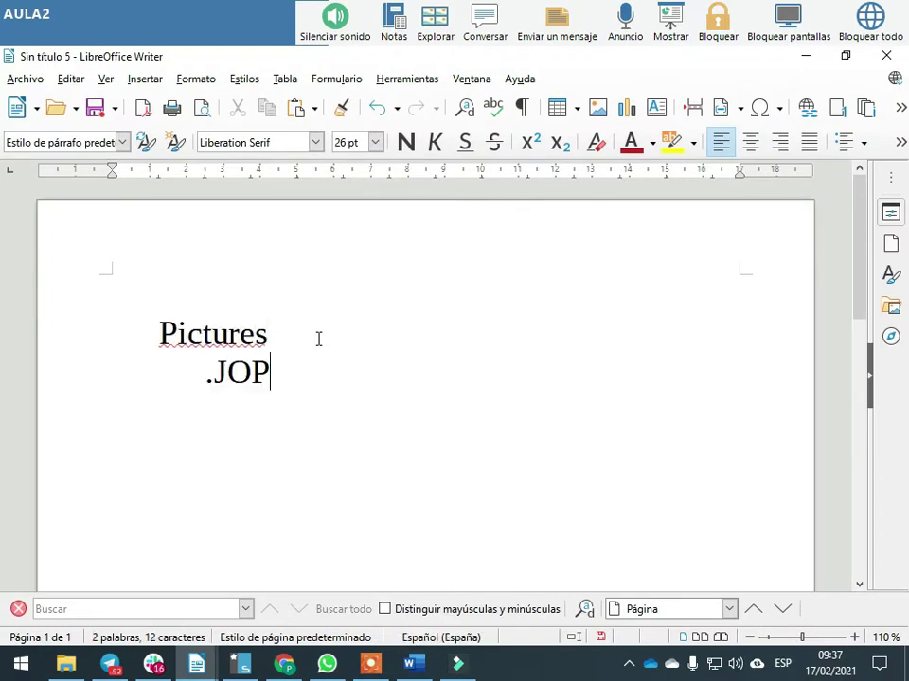
{"action": "key", "text": "BackSpace"}
{"action": "key", "text": "BackSpace"}
{"action": "type", "text": "PG"}
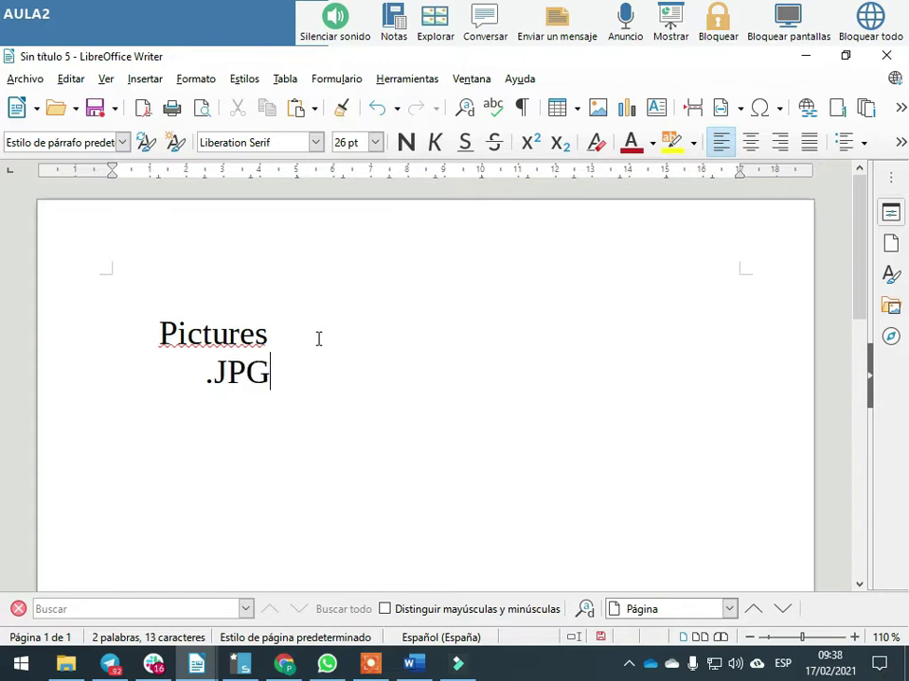
{"action": "key", "text": "Left"}
{"action": "key", "text": "Left"}
{"action": "key", "text": "Left"}
{"action": "key", "text": "Left"}
{"action": "key", "text": "shift+Right"}
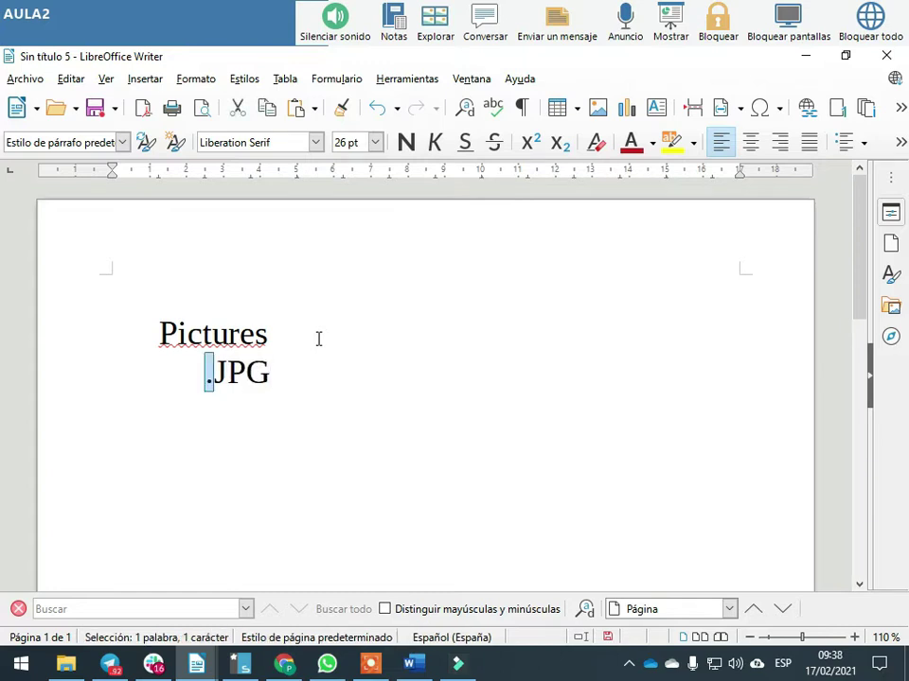
{"action": "key", "text": "BackSpace"}
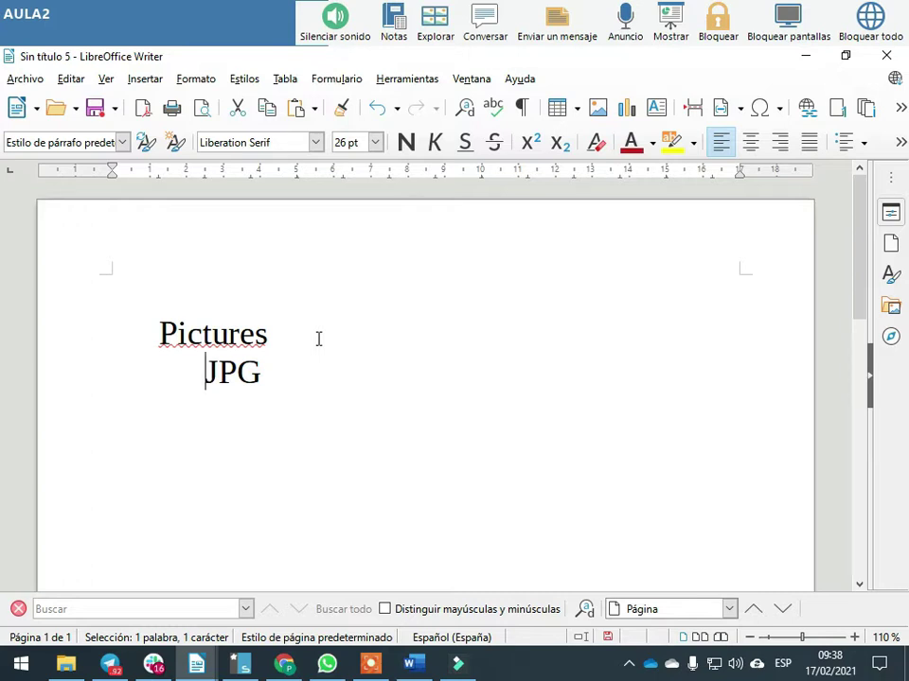
{"action": "type", "text": "."}
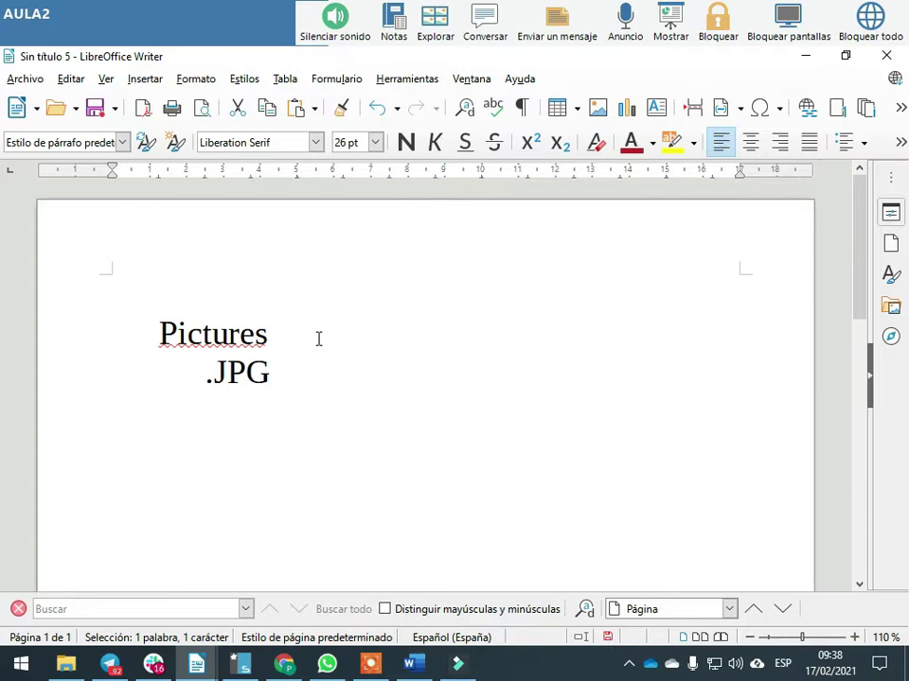
Make the word Pictures bold with yellow highlighting
{"action": "double_click", "coordinate": [227, 332]}
{"action": "left_click", "coordinate": [405, 141]}
{"action": "left_click", "coordinate": [669, 143]}
{"action": "left_click", "coordinate": [270, 381]}
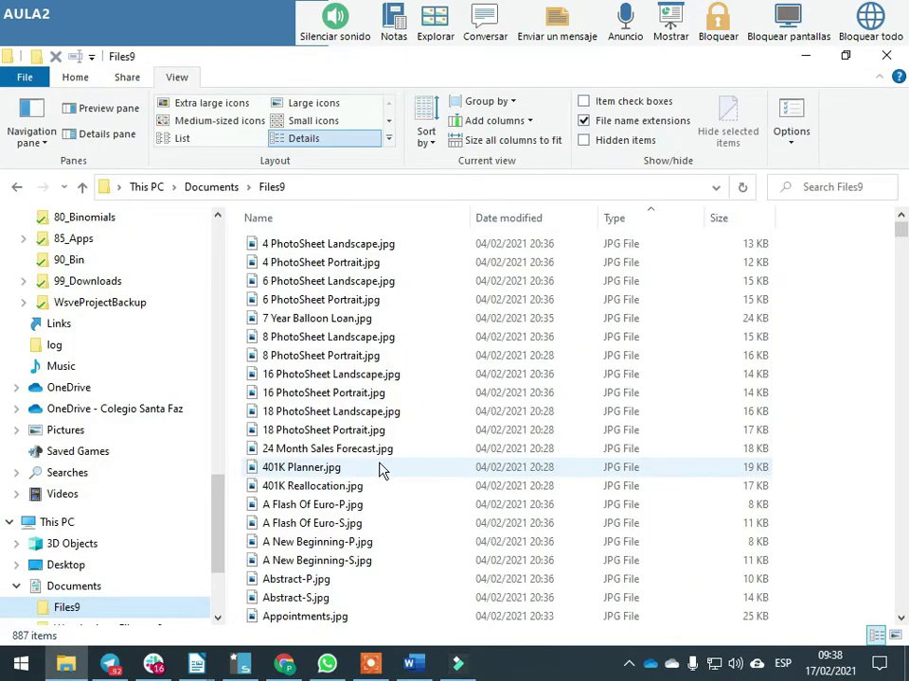
Shift-select the 495 JPG files in Files9 through Yellowjacket CD-DVD Label.jpg
{"action": "scroll", "coordinate": [383, 470], "scroll_direction": "down", "scroll_amount": 18}
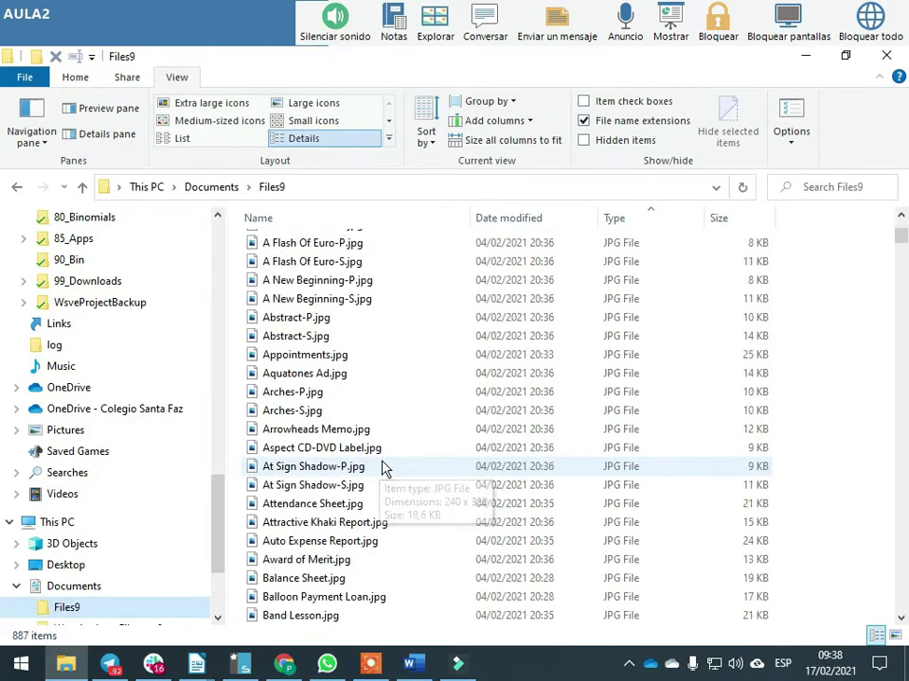
{"action": "left_click_drag", "start_coordinate": [902, 258], "coordinate": [899, 206]}
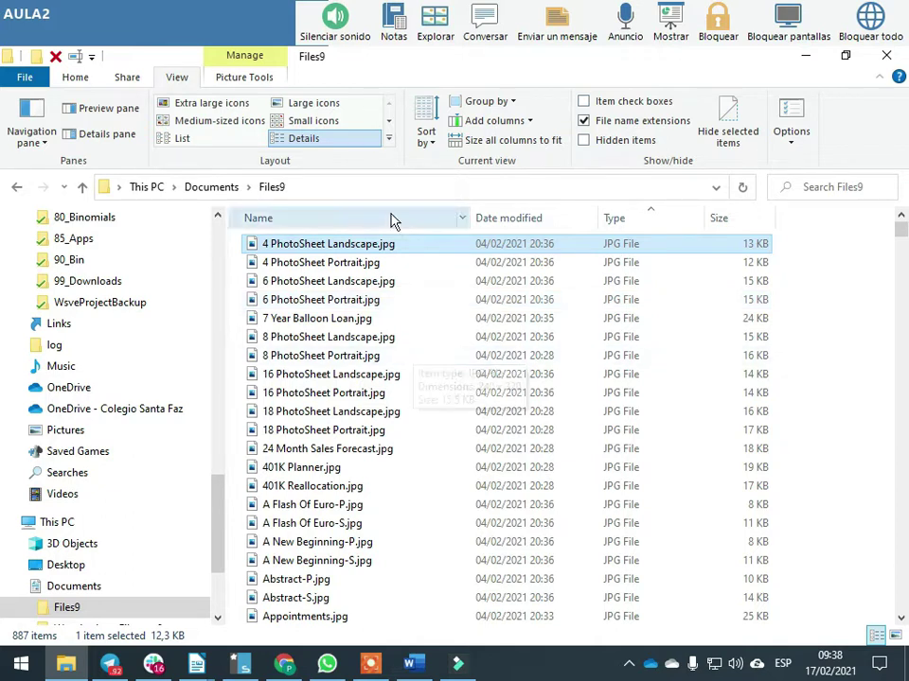
{"action": "left_click_drag", "start_coordinate": [901, 229], "coordinate": [898, 438]}
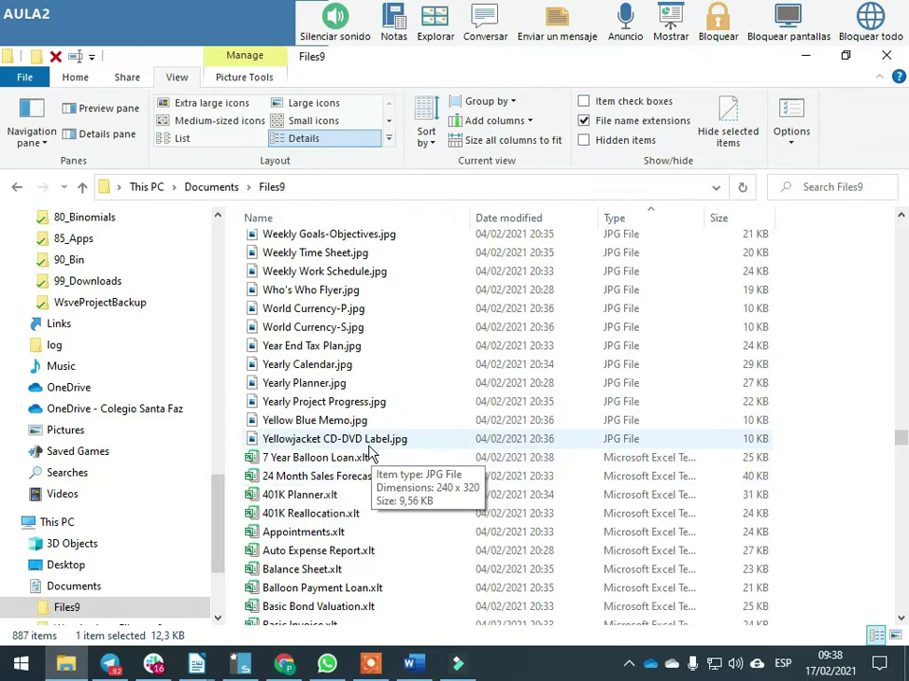
{"action": "left_click", "coordinate": [369, 441], "text": "shift"}
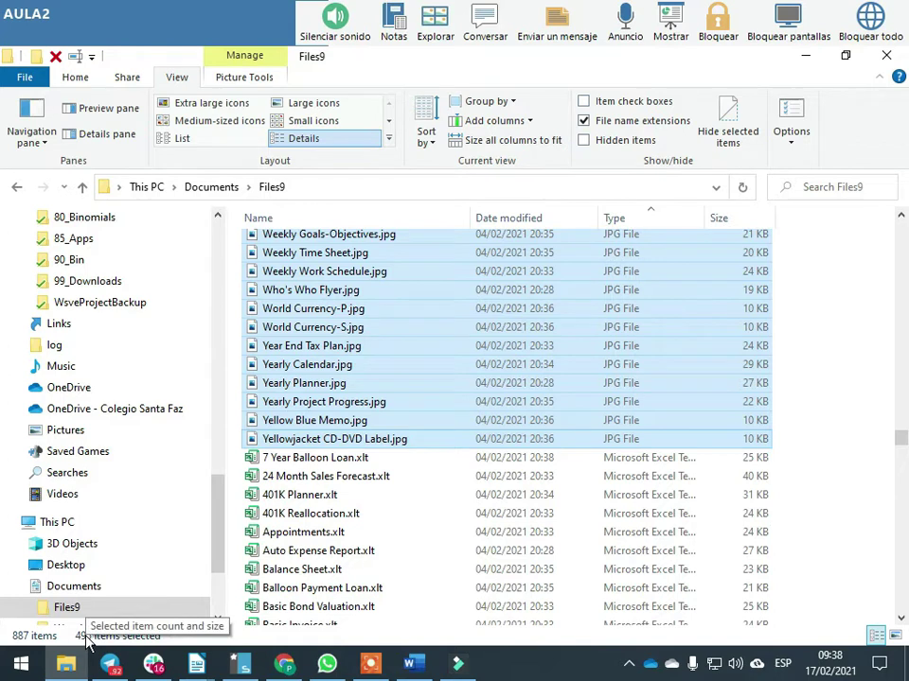
Add indented 'Number 495' and 'Size' lines below .JPG in the Writer notes
{"action": "key", "text": "alt+Tab"}
{"action": "key", "text": "Return"}
{"action": "key", "text": "Tab"}
{"action": "key", "text": "Tab"}
{"action": "key", "text": "Tab"}
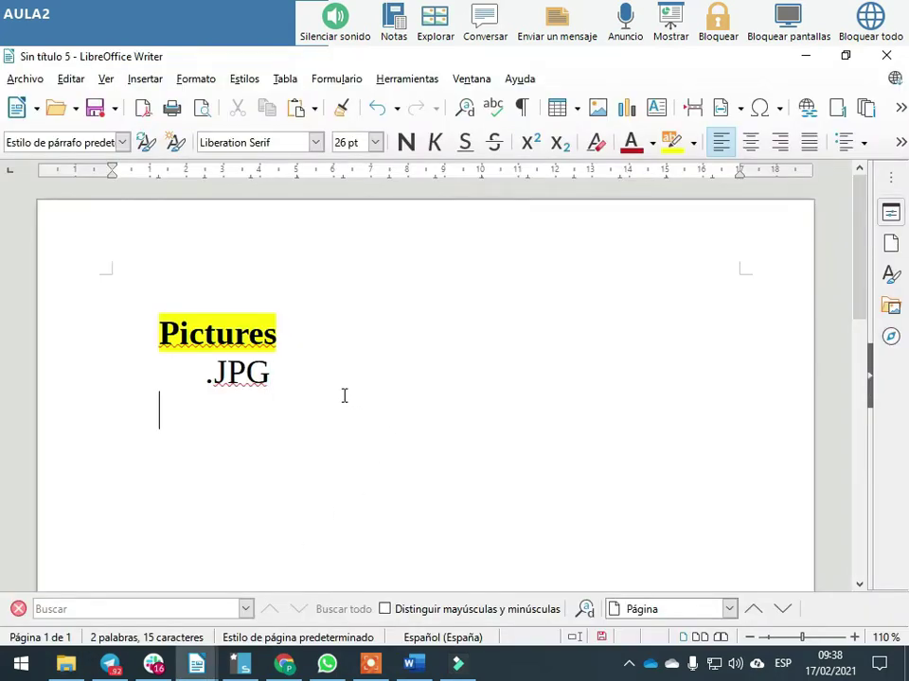
{"action": "type", "text": "Number"}
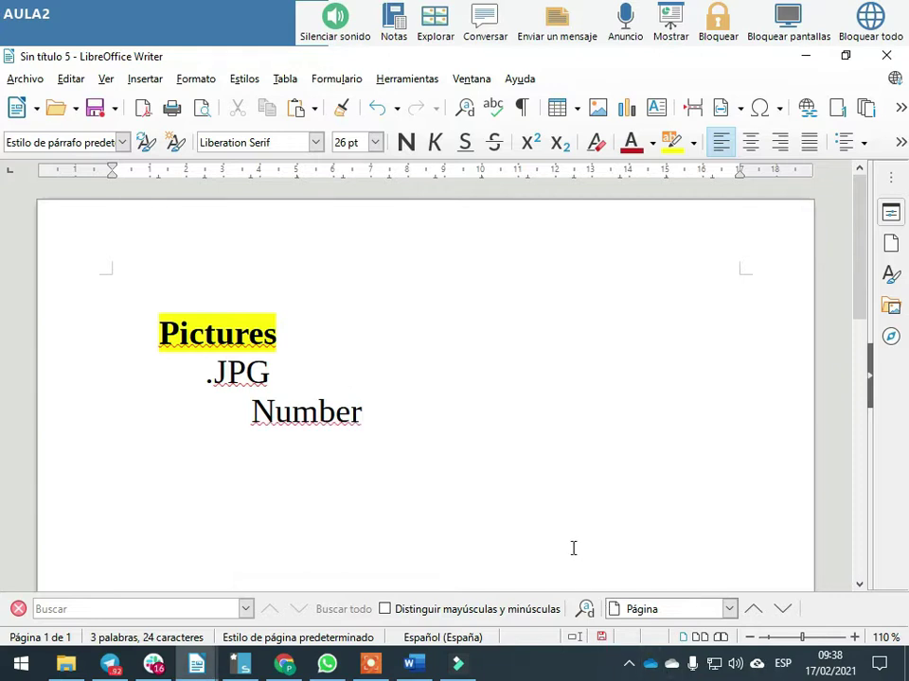
{"action": "type", "text": " 495"}
{"action": "key", "text": "Return"}
{"action": "key", "text": "Tab"}
{"action": "key", "text": "Tab"}
{"action": "key", "text": "Tab"}
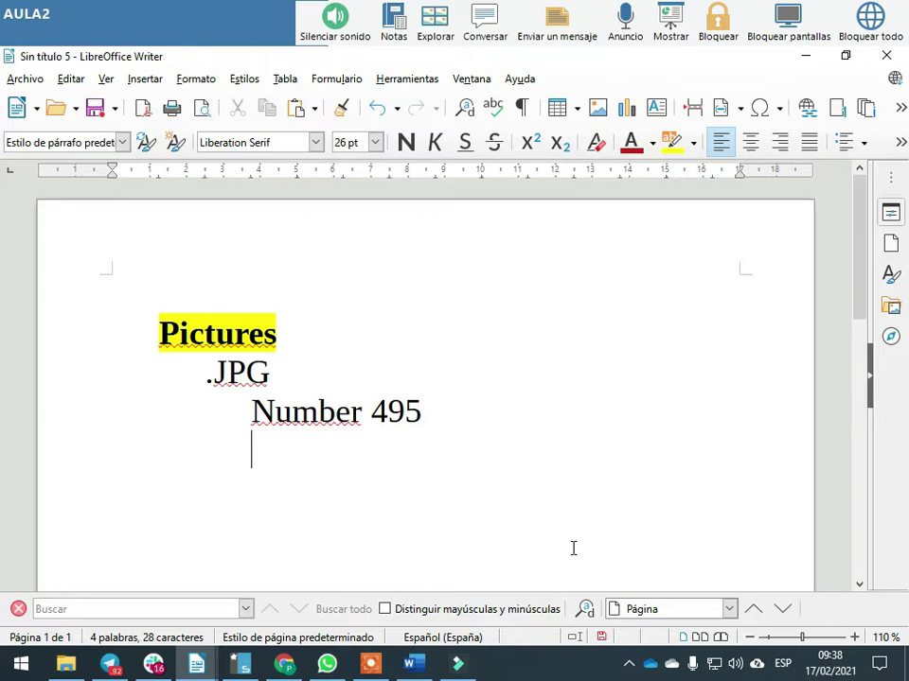
{"action": "type", "text": "Size"}
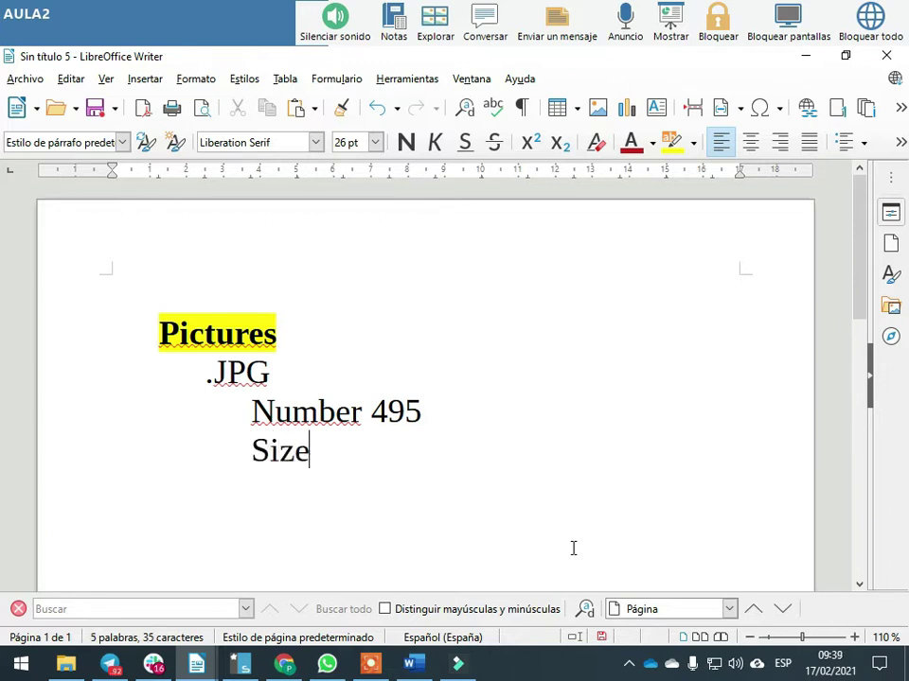
{"action": "key", "text": "alt+Tab"}
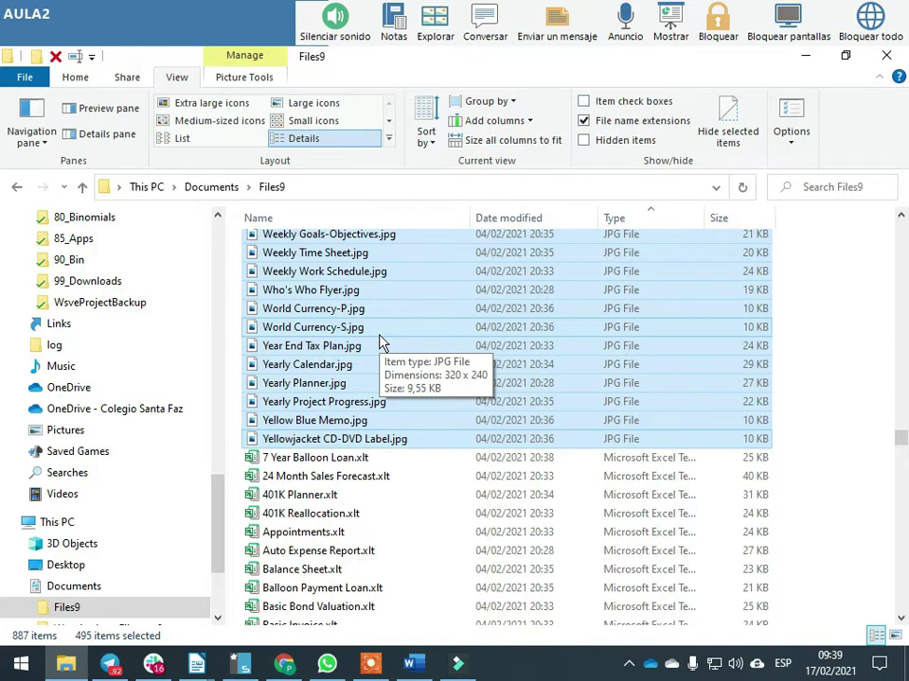
Check the 495 JPGs' Properties and record 7,99MB after Size in the notes
{"action": "right_click", "coordinate": [381, 343]}
{"action": "left_click", "coordinate": [453, 637]}
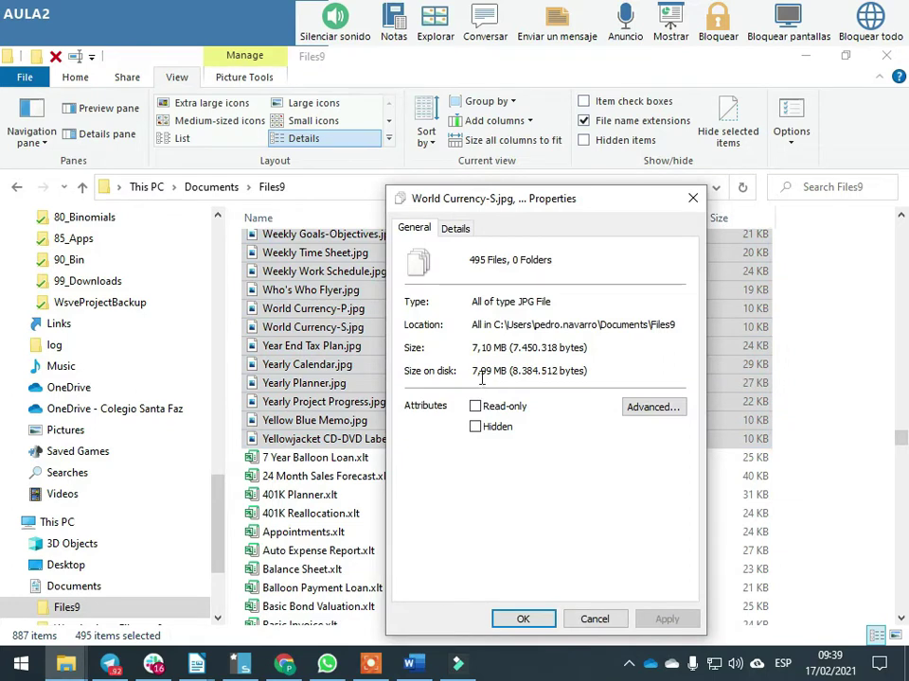
{"action": "key", "text": "alt+Tab"}
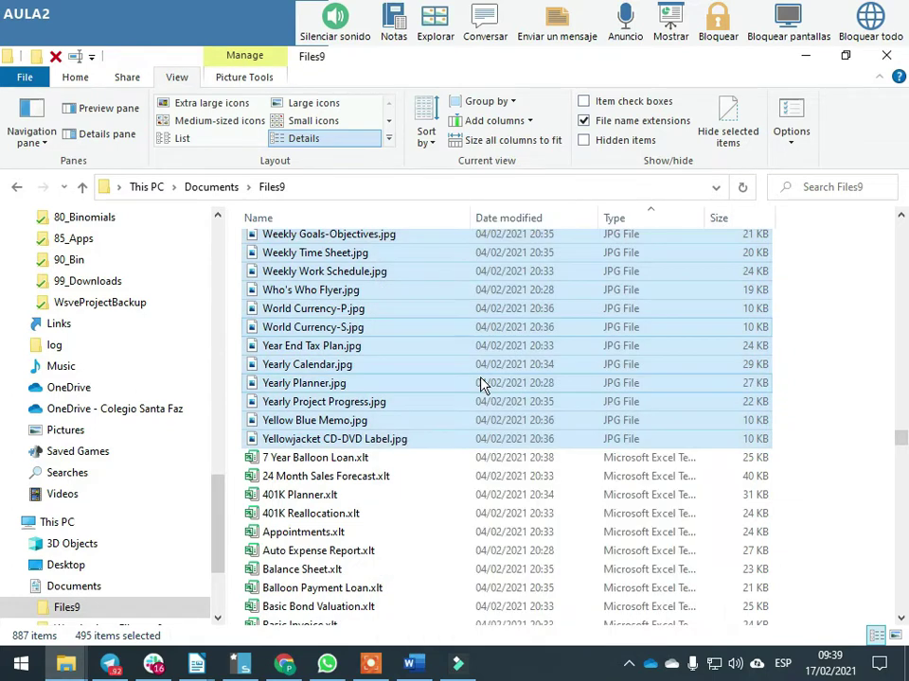
{"action": "key", "text": "alt+Tab"}
{"action": "key", "text": "Tab"}
{"action": "type", "text": "7,99"}
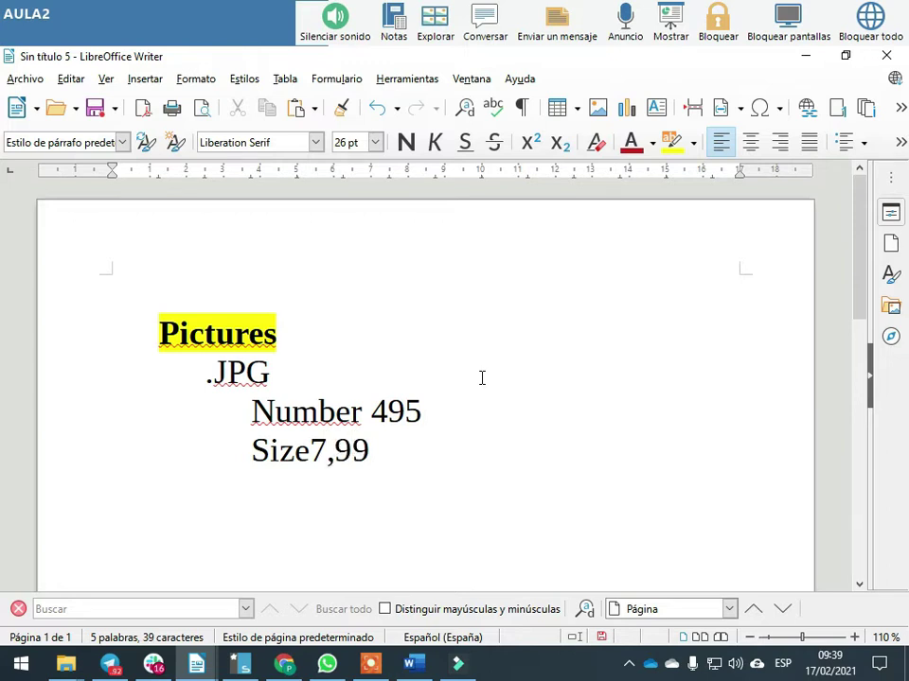
{"action": "type", "text": "MB"}
{"action": "key", "text": "alt+Tab"}
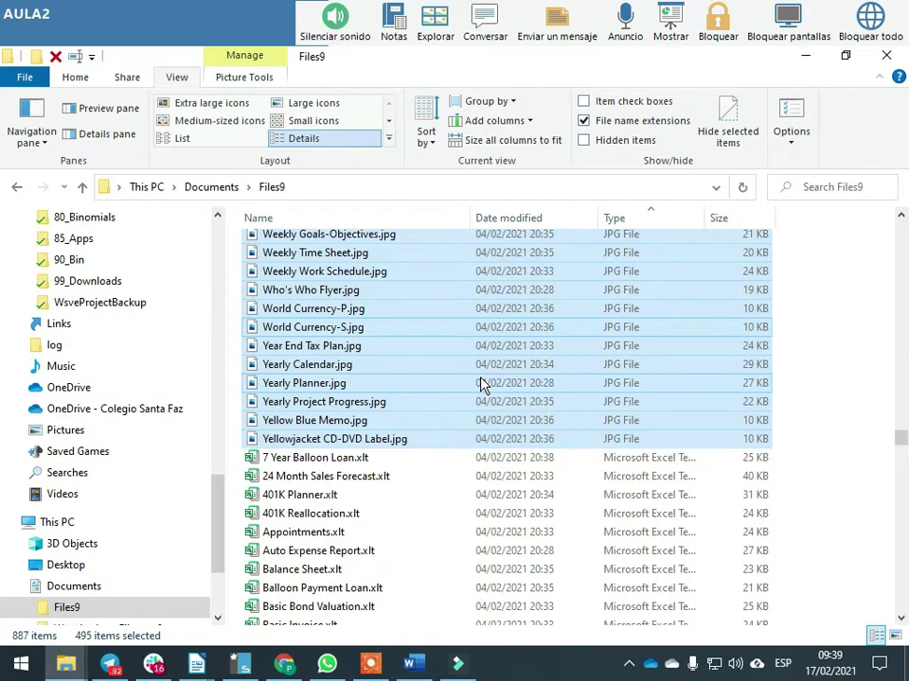
{"action": "left_click", "coordinate": [322, 458]}
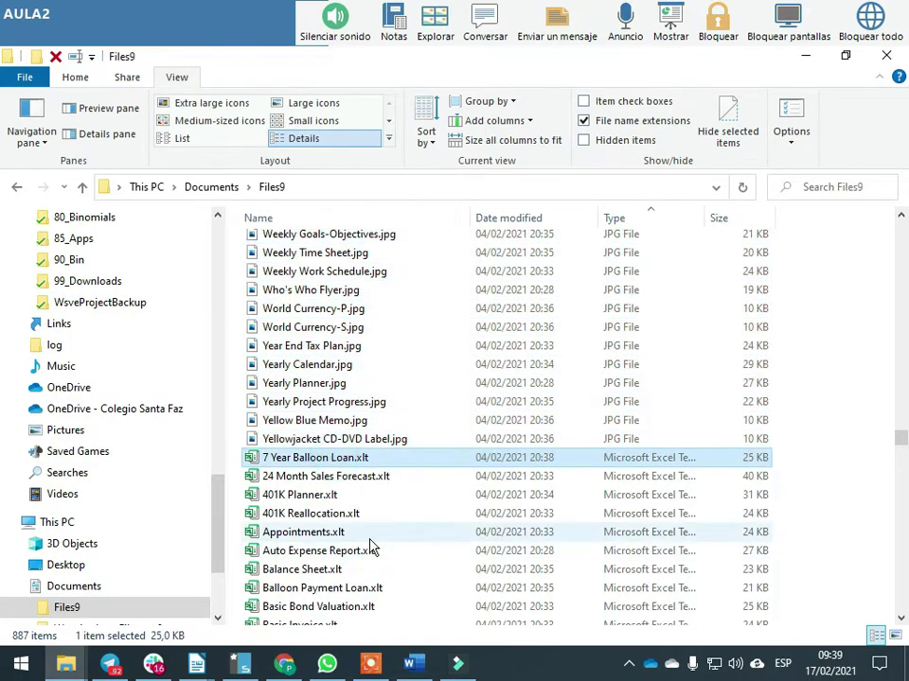
Add an indented Calc_Sheet heading with Office and LibreOffice lines beneath it
{"action": "key", "text": "alt+Tab"}
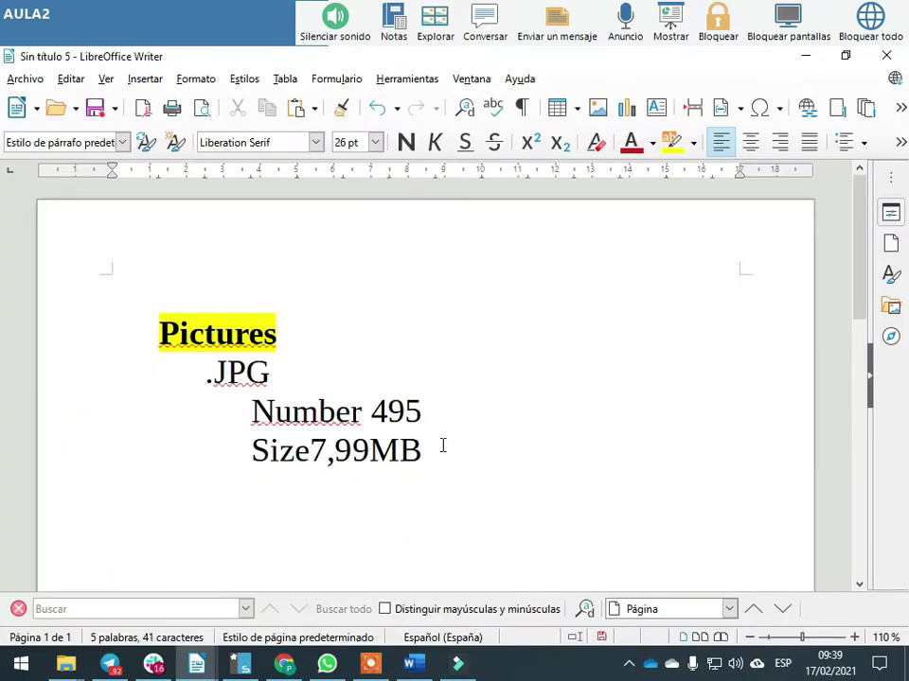
{"action": "key", "text": "Tab"}
{"action": "type", "text": "Sheet"}
{"action": "key", "text": "Left"}
{"action": "key", "text": "Left"}
{"action": "key", "text": "Left"}
{"action": "key", "text": "Left"}
{"action": "key", "text": "Left"}
{"action": "type", "text": "Calc"}
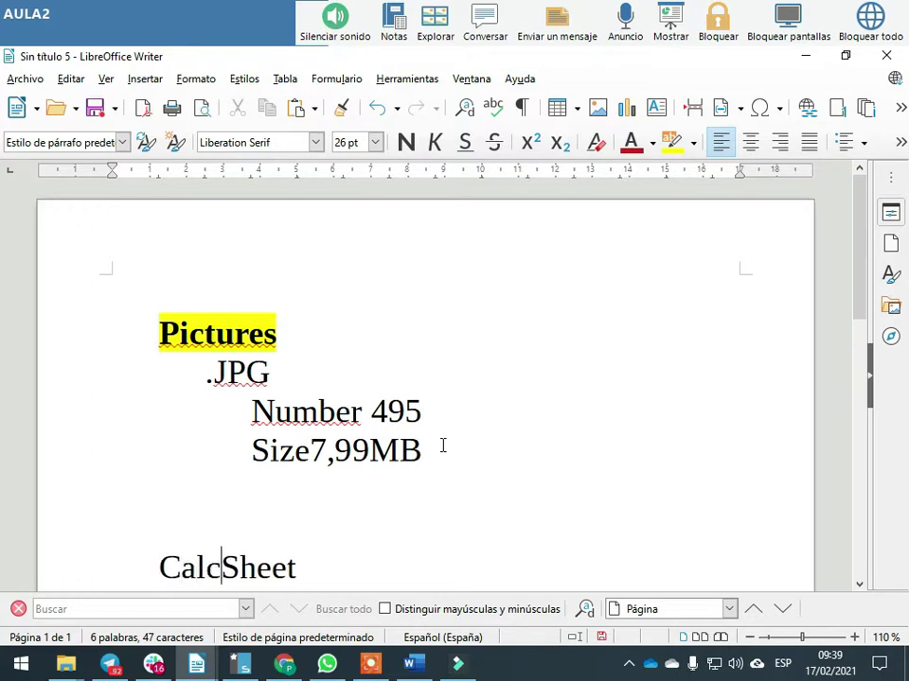
{"action": "type", "text": "_"}
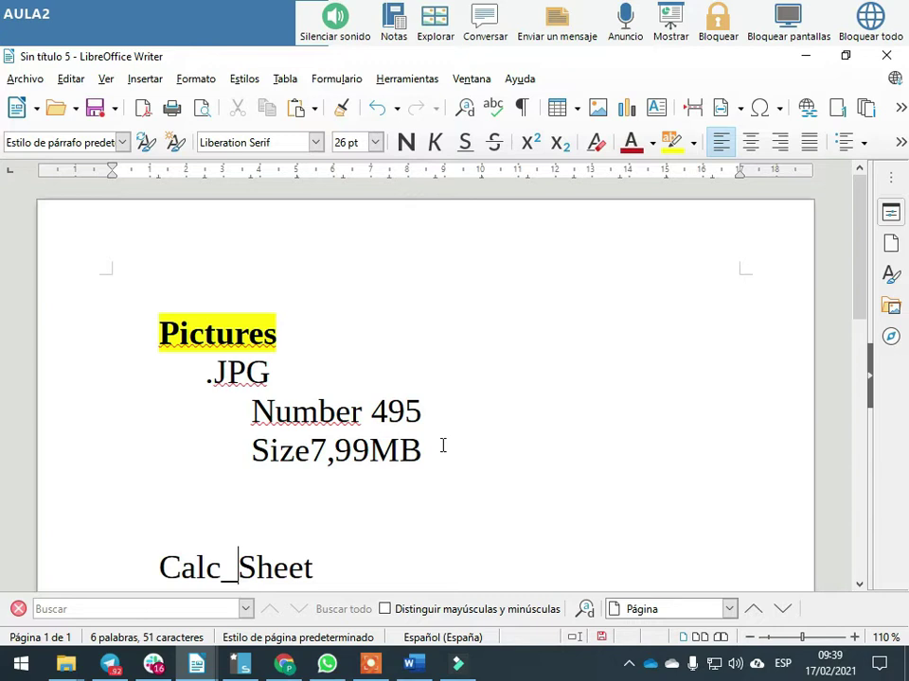
{"action": "key", "text": "Return"}
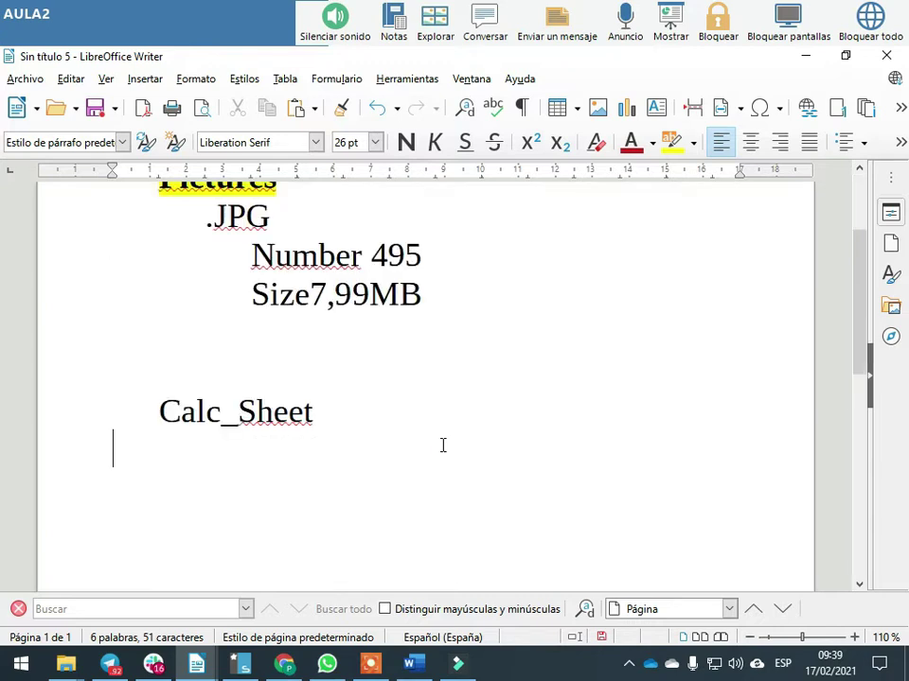
{"action": "key", "text": "Tab"}
{"action": "key", "text": "Tab"}
{"action": "type", "text": "Office"}
{"action": "key", "text": "Return"}
{"action": "key", "text": "Tab"}
{"action": "key", "text": "Tab"}
{"action": "type", "text": "LibreO"}
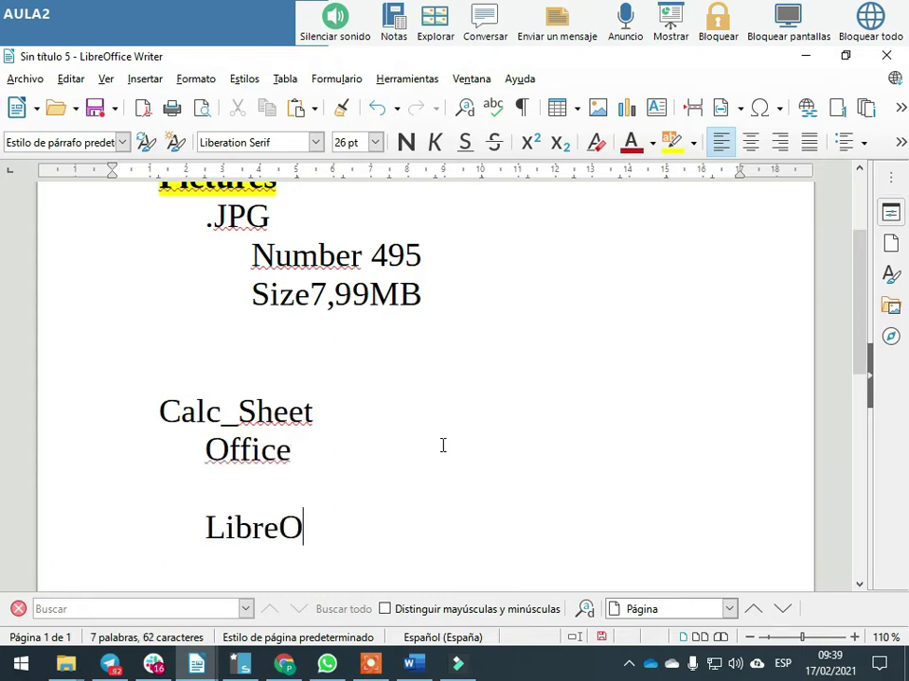
{"action": "type", "text": "ffice"}
Insert an '.XLT (templates)' line under Office, with Number and Size lines below it
{"action": "key", "text": "Up"}
{"action": "key", "text": "Up"}
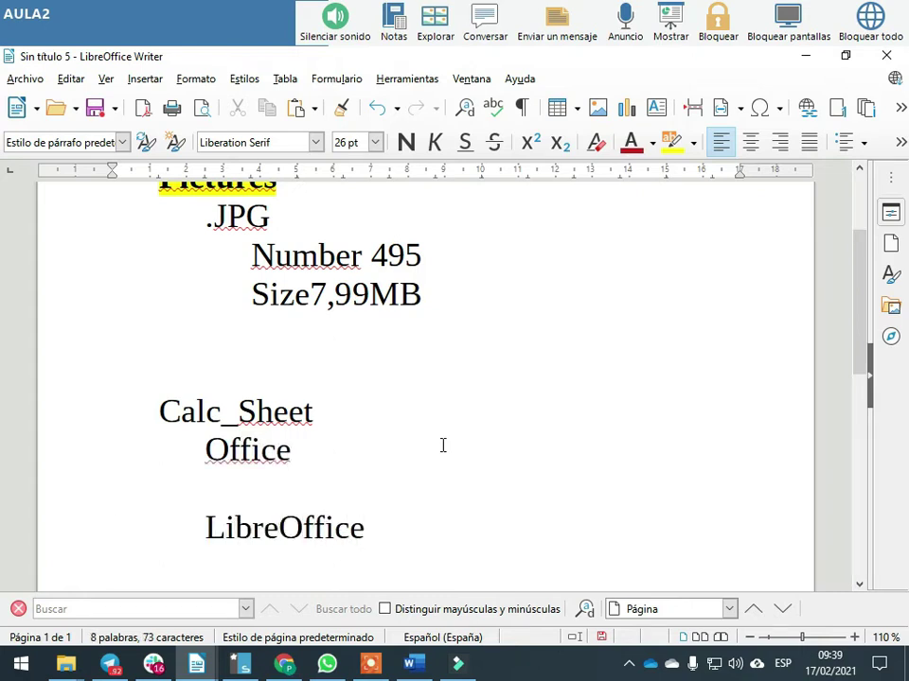
{"action": "key", "text": "Return"}
{"action": "key", "text": "Tab"}
{"action": "key", "text": "Tab"}
{"action": "type", "text": ".XLT"}
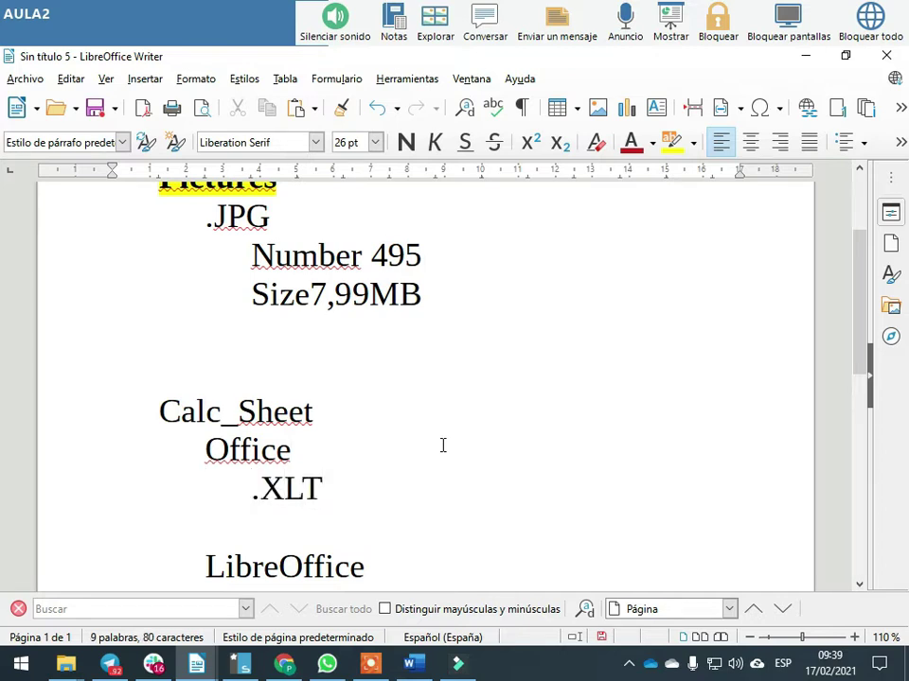
{"action": "type", "text": " (tem"}
{"action": "type", "text": "paltes"}
{"action": "key", "text": "BackSpace"}
{"action": "key", "text": "BackSpace"}
{"action": "key", "text": "BackSpace"}
{"action": "key", "text": "BackSpace"}
{"action": "key", "text": "BackSpace"}
{"action": "type", "text": "lates)"}
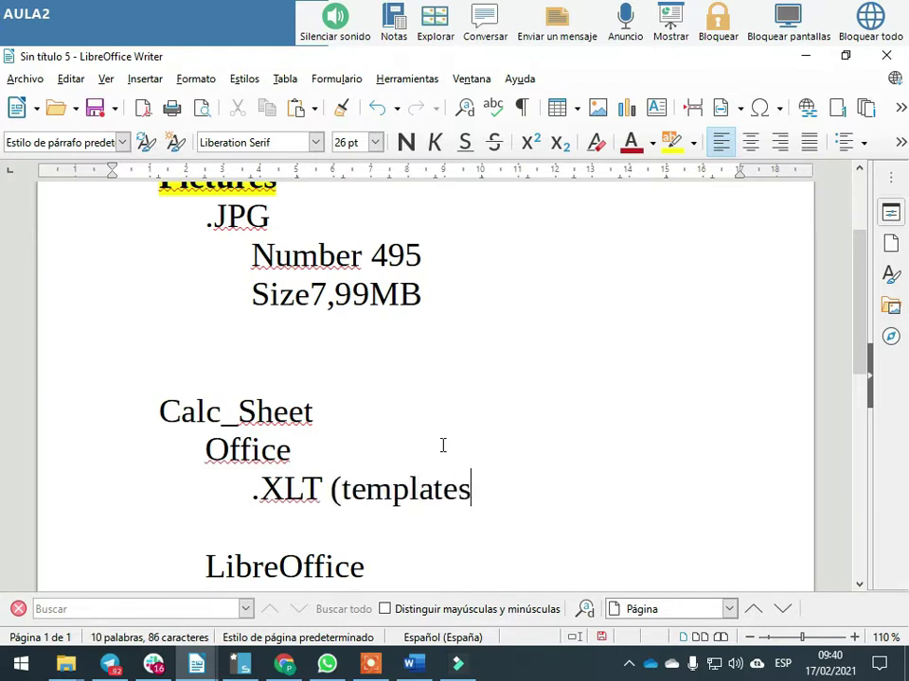
{"action": "key", "text": "Return"}
{"action": "key", "text": "Tab"}
{"action": "key", "text": "Tab"}
{"action": "key", "text": "Tab"}
{"action": "type", "text": "Number"}
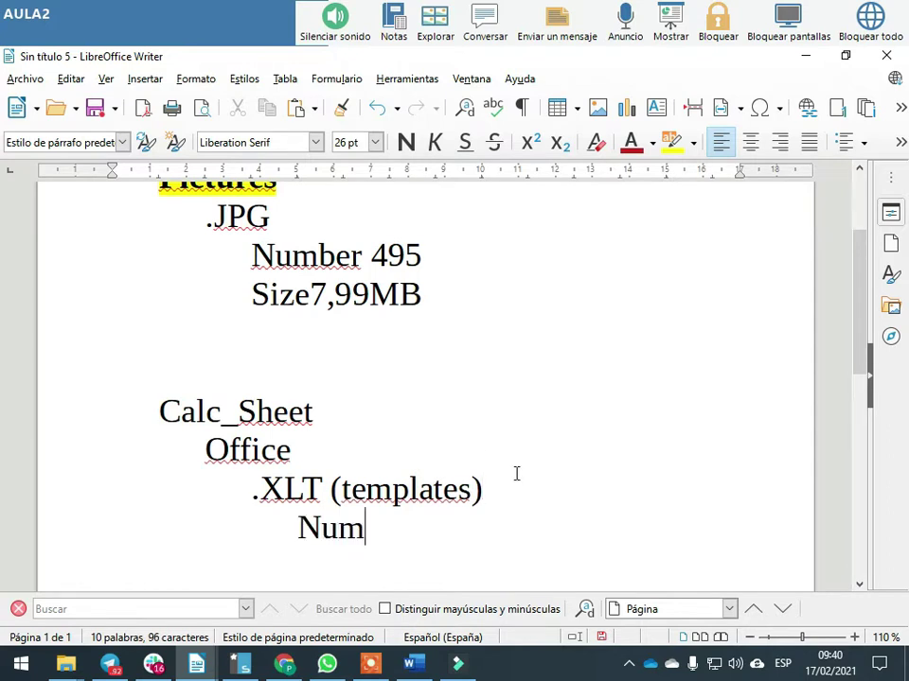
{"action": "key", "text": "Return"}
{"action": "key", "text": "Tab"}
{"action": "key", "text": "Tab"}
{"action": "key", "text": "Tab"}
{"action": "type", "text": "Size"}
{"action": "key", "text": "alt+Tab"}
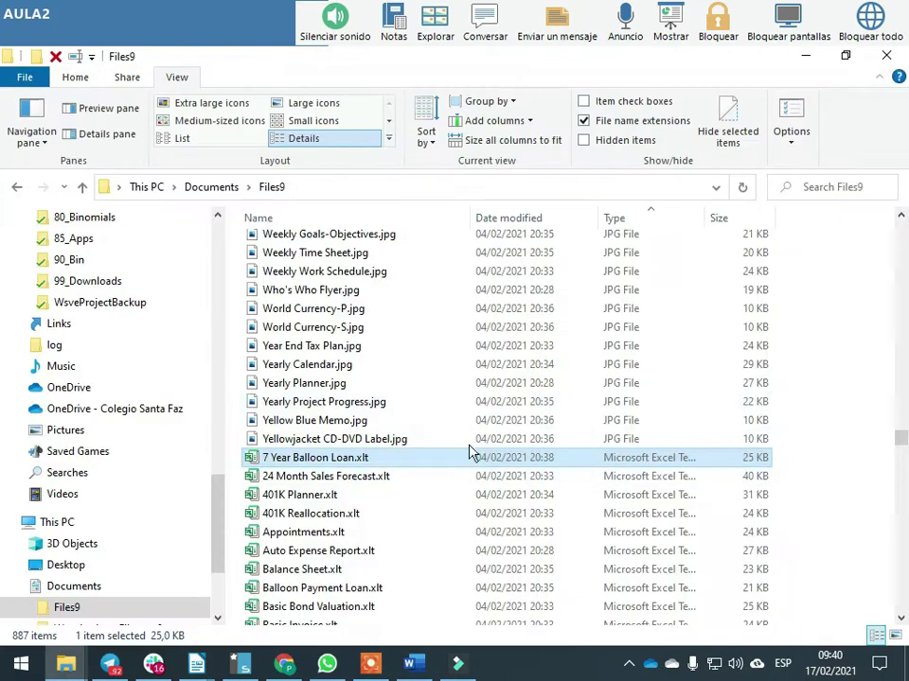
Select the 102 .xlt files and read 2,73 MB size on disk in Properties
{"action": "left_click_drag", "start_coordinate": [897, 450], "coordinate": [894, 483]}
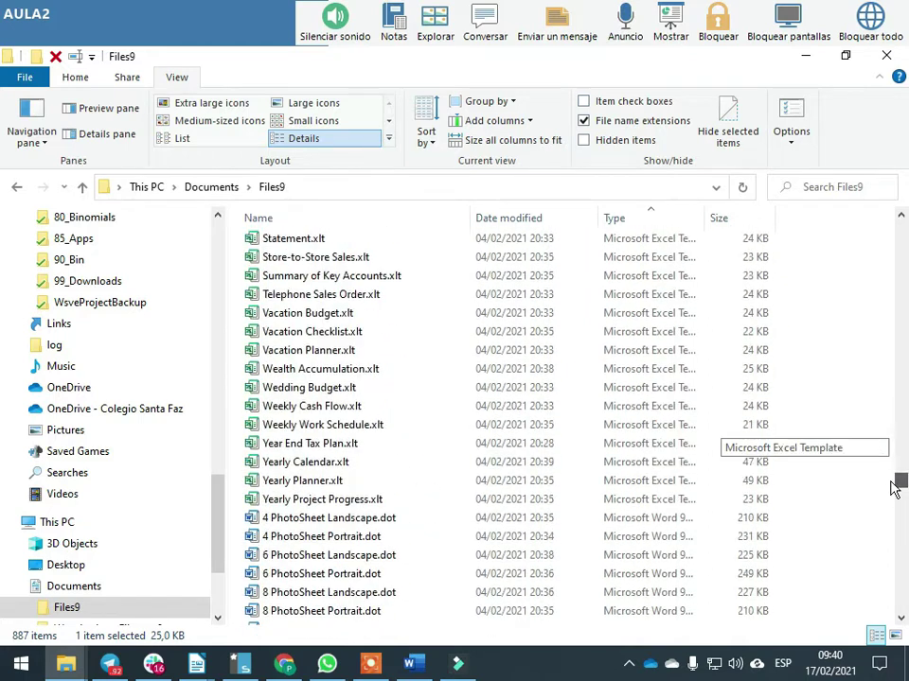
{"action": "left_click", "coordinate": [349, 502], "text": "shift"}
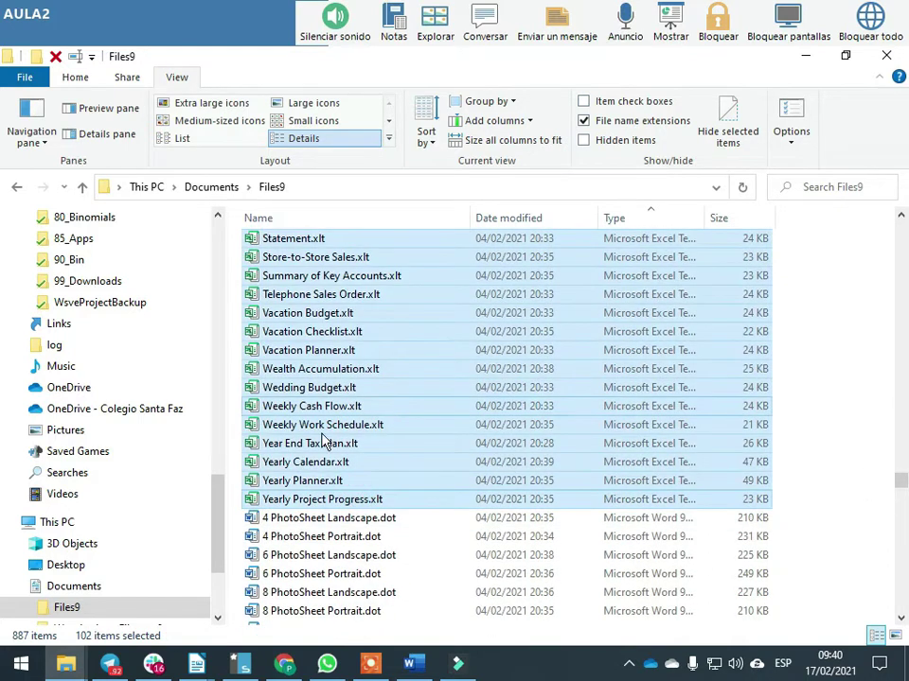
{"action": "right_click", "coordinate": [318, 360]}
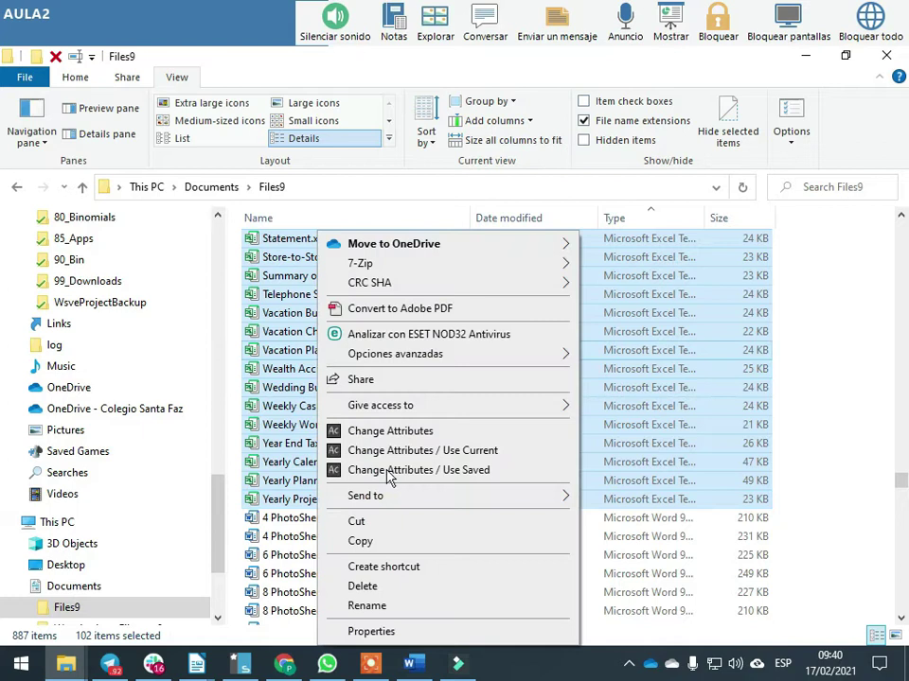
{"action": "left_click", "coordinate": [407, 632]}
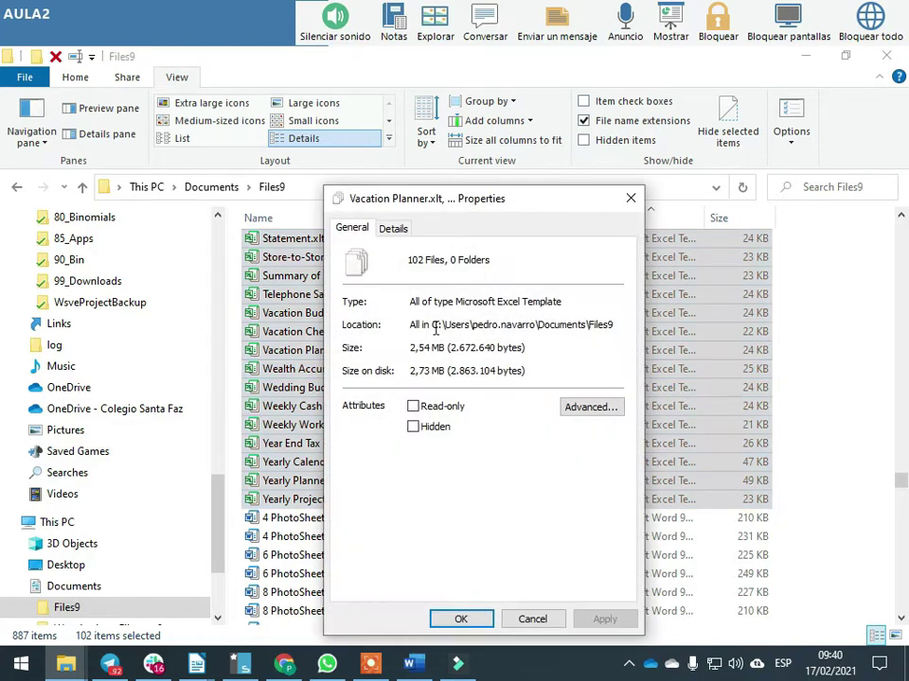
{"action": "key", "text": "Escape"}
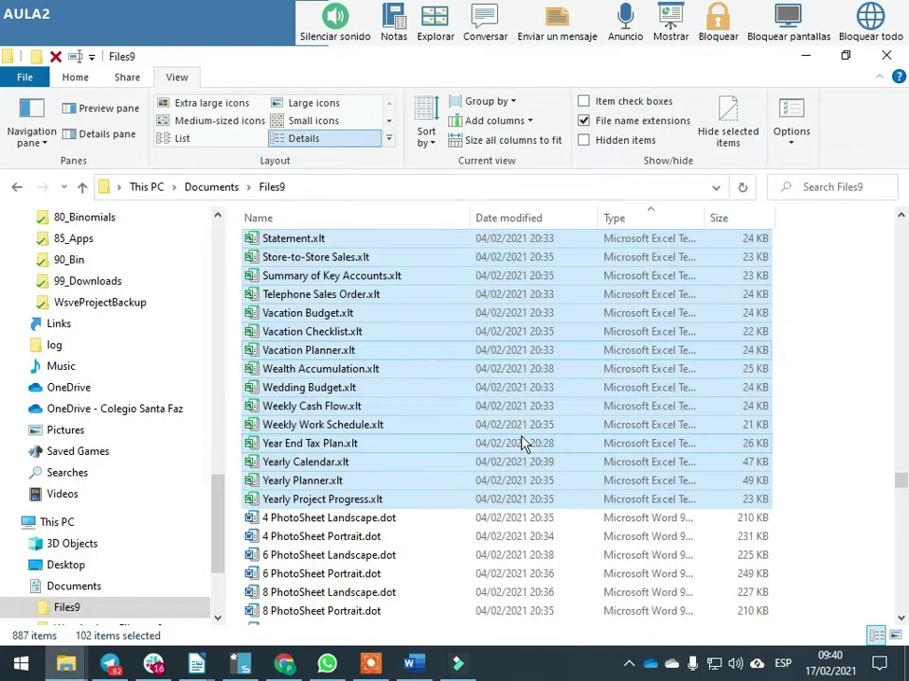
{"action": "key", "text": "alt+Tab"}
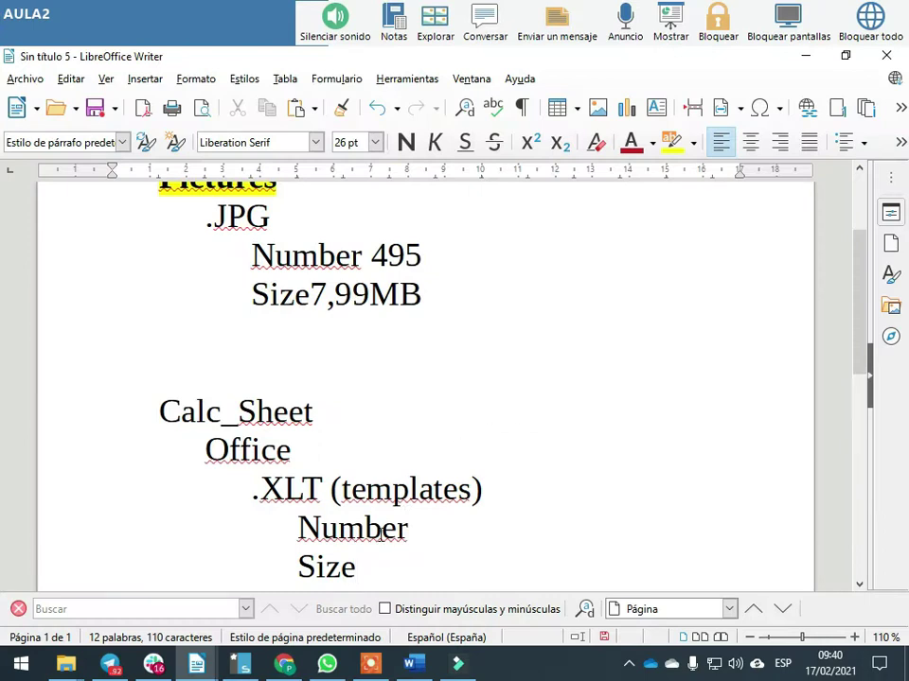
Fill in 102 after Number and 2,73MB after Size for the .XLT templates
{"action": "type", "text": "102"}
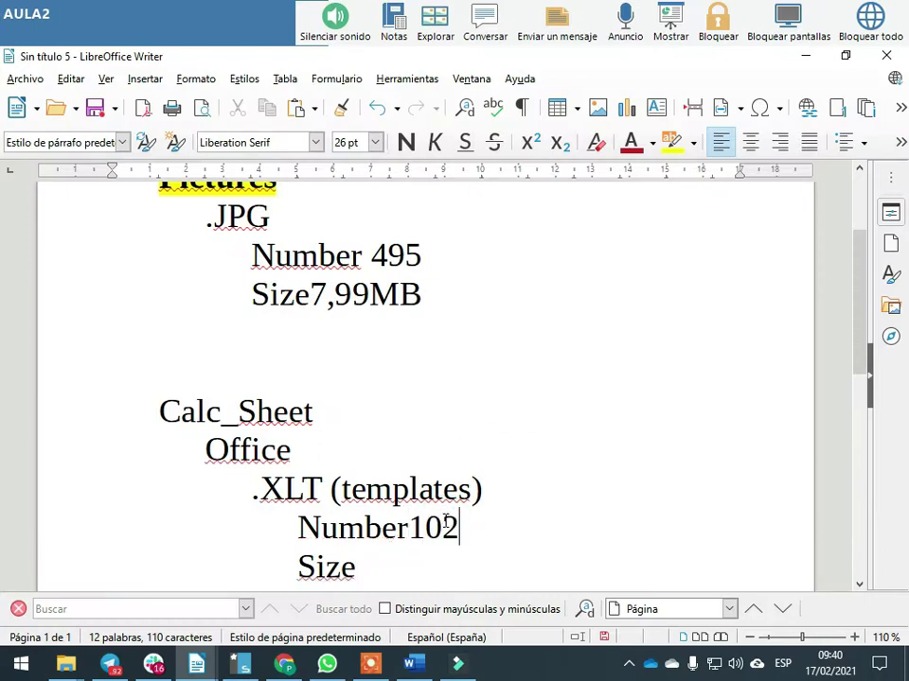
{"action": "key", "text": "alt+Tab"}
{"action": "key", "text": "alt+Tab"}
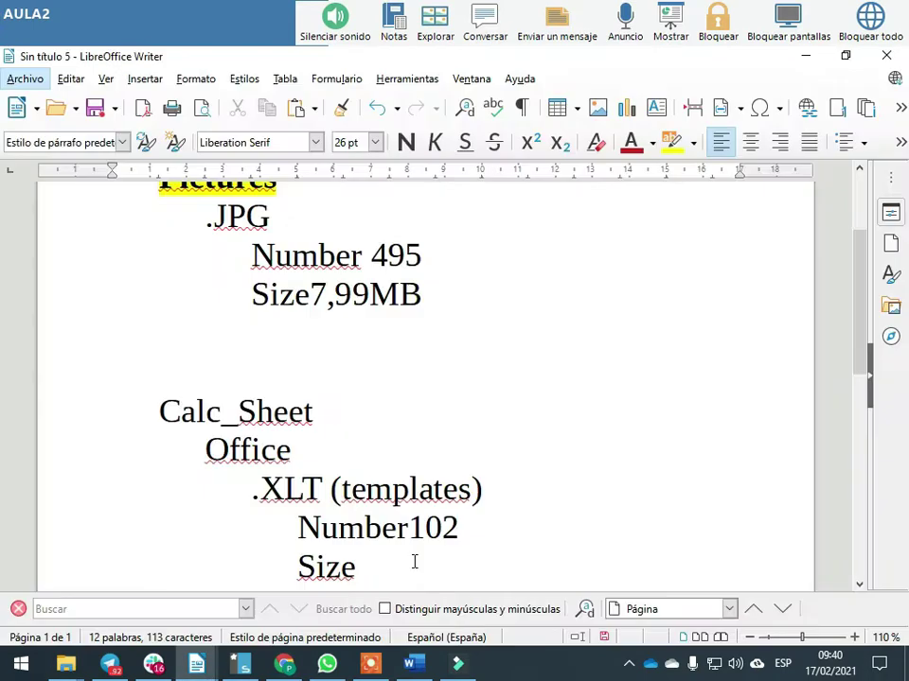
{"action": "left_click", "coordinate": [414, 562]}
{"action": "type", "text": "2"}
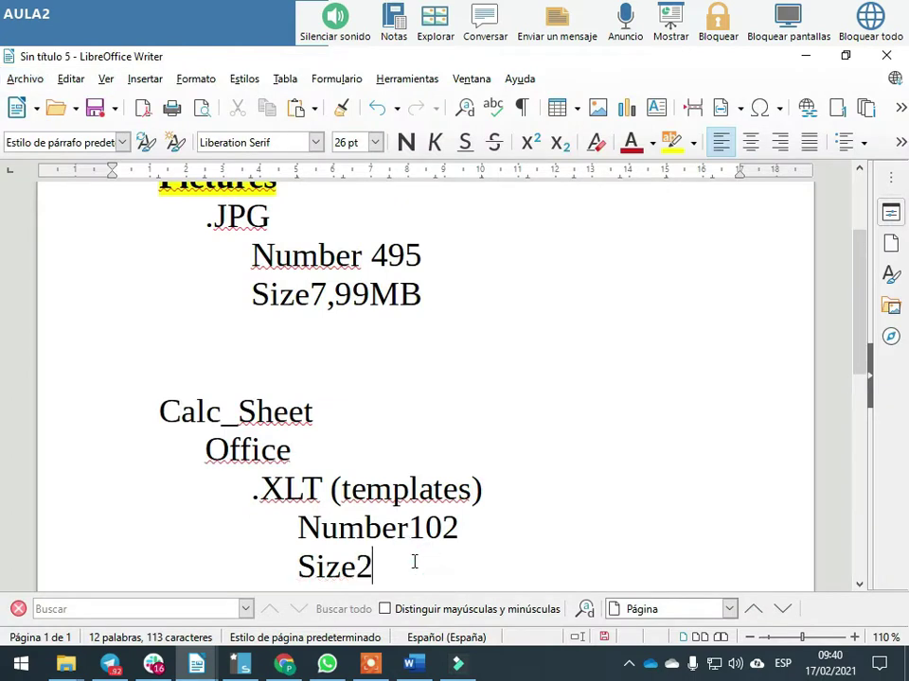
{"action": "type", "text": ",73MB"}
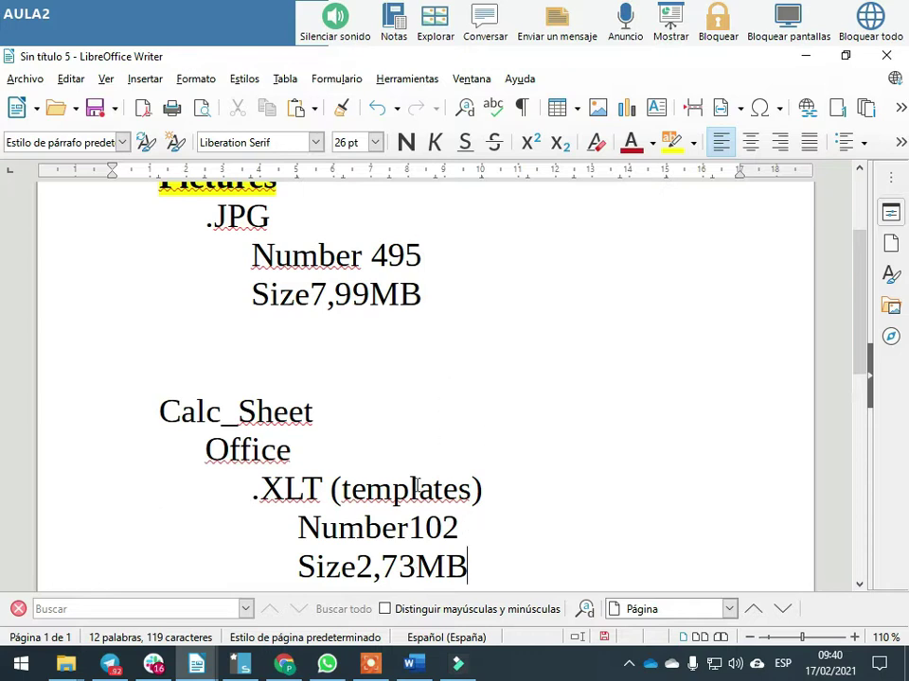
{"action": "scroll", "coordinate": [416, 482], "scroll_direction": "down", "scroll_amount": 3}
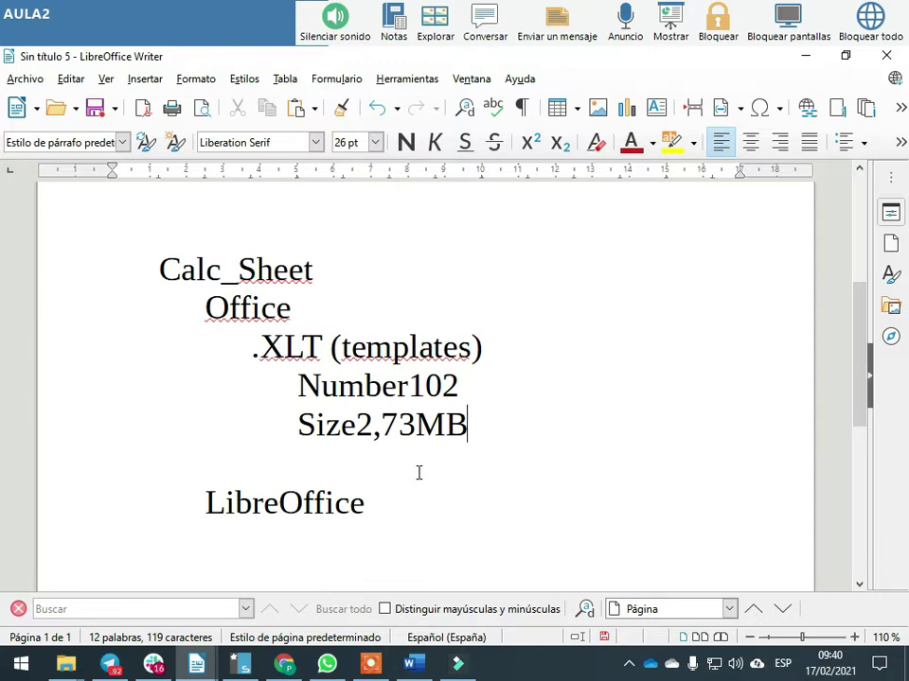
{"action": "key", "text": "alt+Tab"}
{"action": "key", "text": "alt+Tab"}
{"action": "key", "text": "alt+Tab"}
Select the 290 .dot templates and read their 47,8 MB total in Properties
{"action": "left_click", "coordinate": [386, 523]}
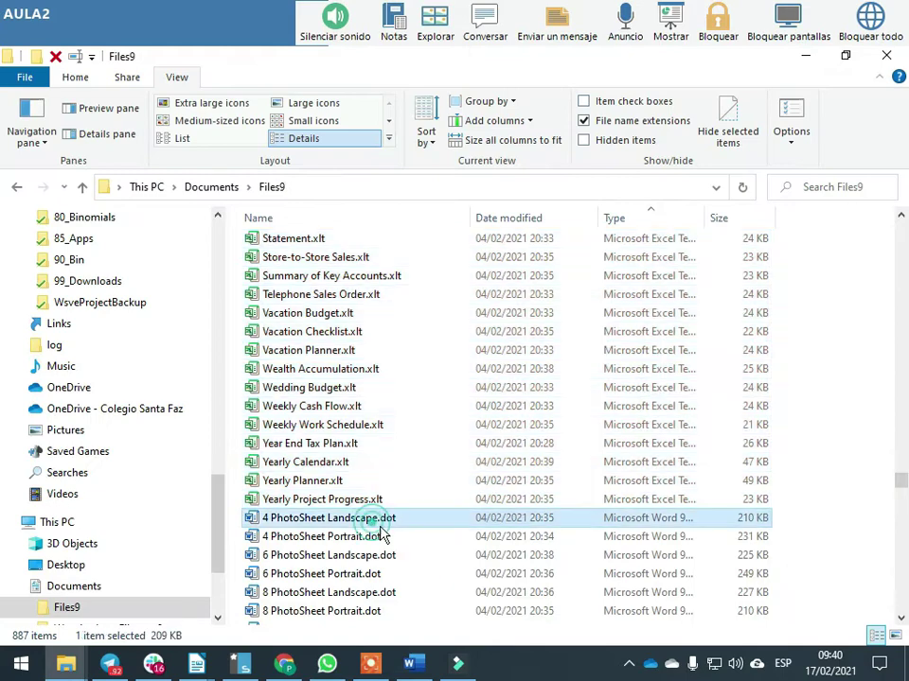
{"action": "left_click_drag", "start_coordinate": [901, 488], "coordinate": [901, 620]}
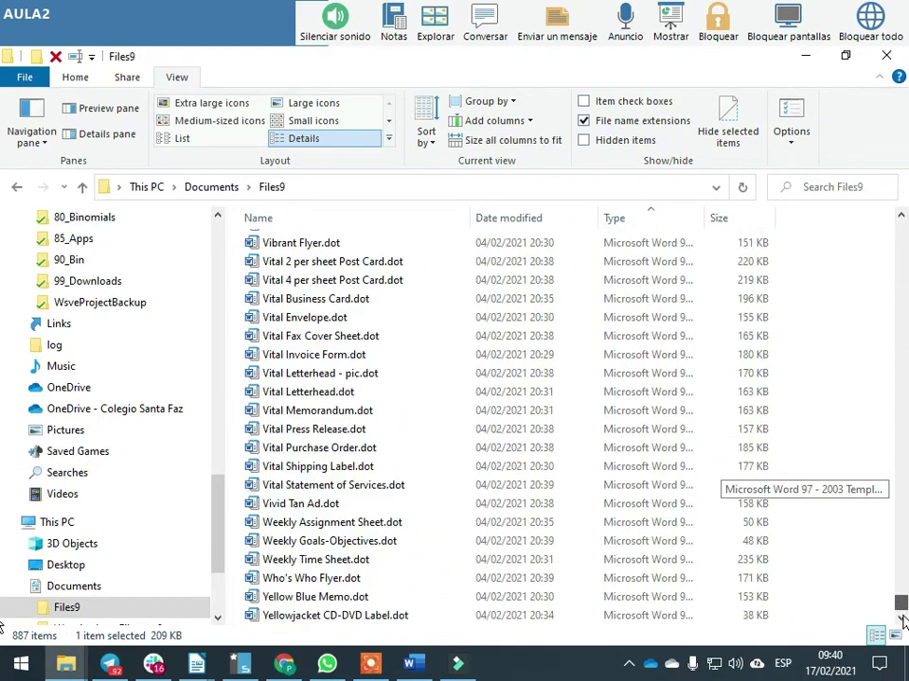
{"action": "left_click", "coordinate": [327, 615], "text": "shift"}
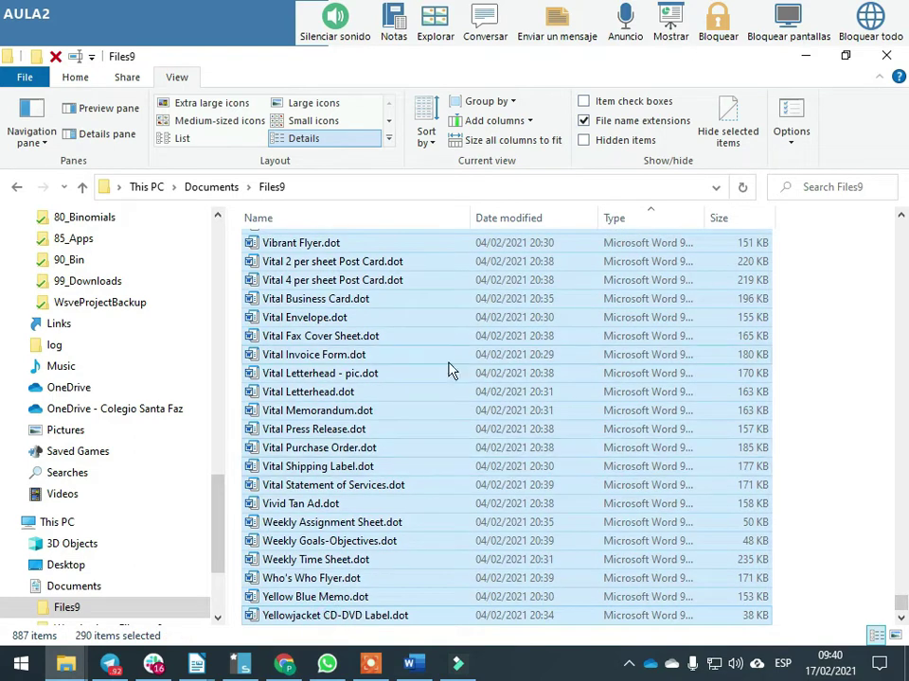
{"action": "right_click", "coordinate": [409, 348]}
{"action": "left_click", "coordinate": [502, 631]}
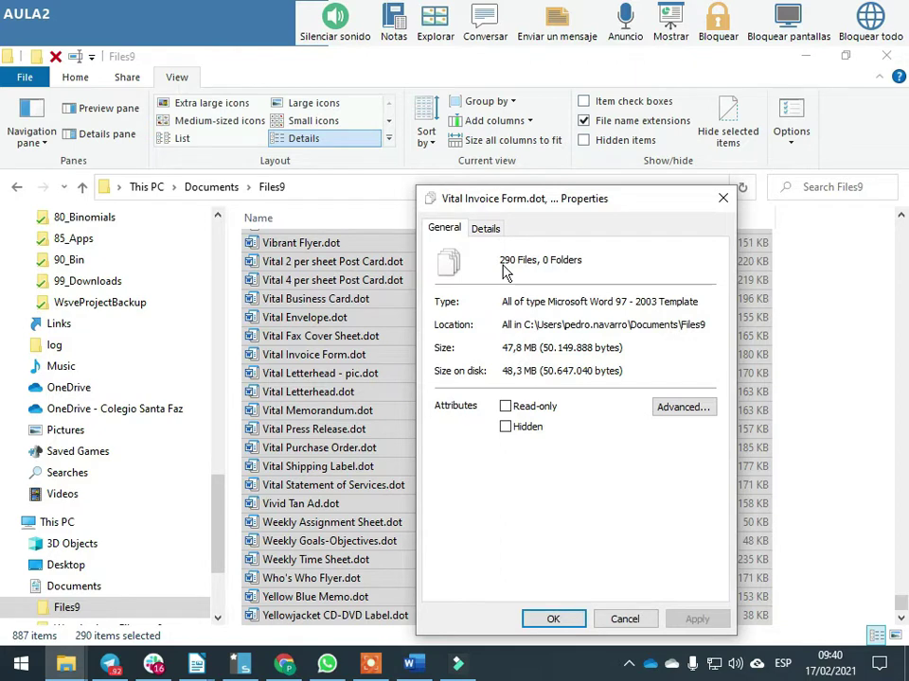
{"action": "key", "text": "Tab"}
{"action": "key", "text": "Escape"}
{"action": "key", "text": "alt+Tab"}
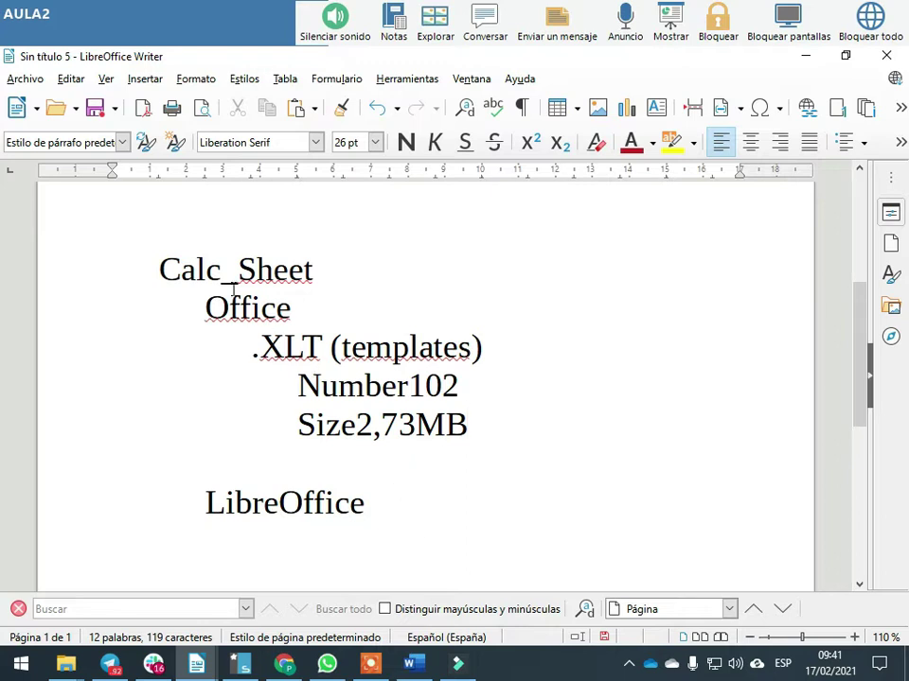
Add a Documents heading to the notes with an indented Office line beneath it
{"action": "left_click", "coordinate": [389, 506]}
{"action": "key", "text": "Return"}
{"action": "key", "text": "Return"}
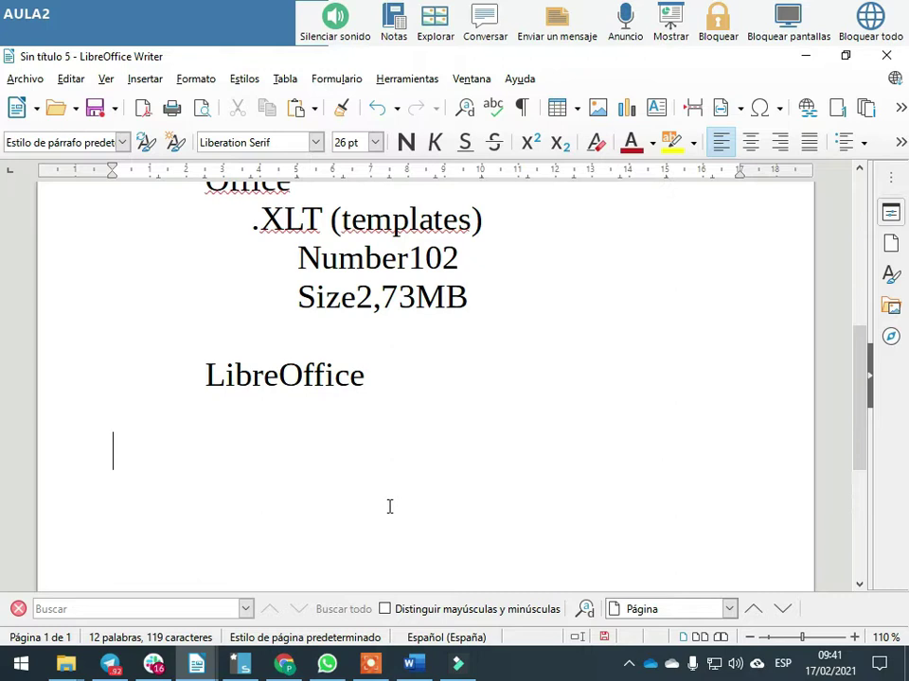
{"action": "type", "text": "Documento"}
{"action": "key", "text": "BackSpace"}
{"action": "type", "text": "s"}
{"action": "key", "text": "Return"}
{"action": "key", "text": "Tab"}
{"action": "key", "text": "Tab"}
{"action": "type", "text": "Office"}
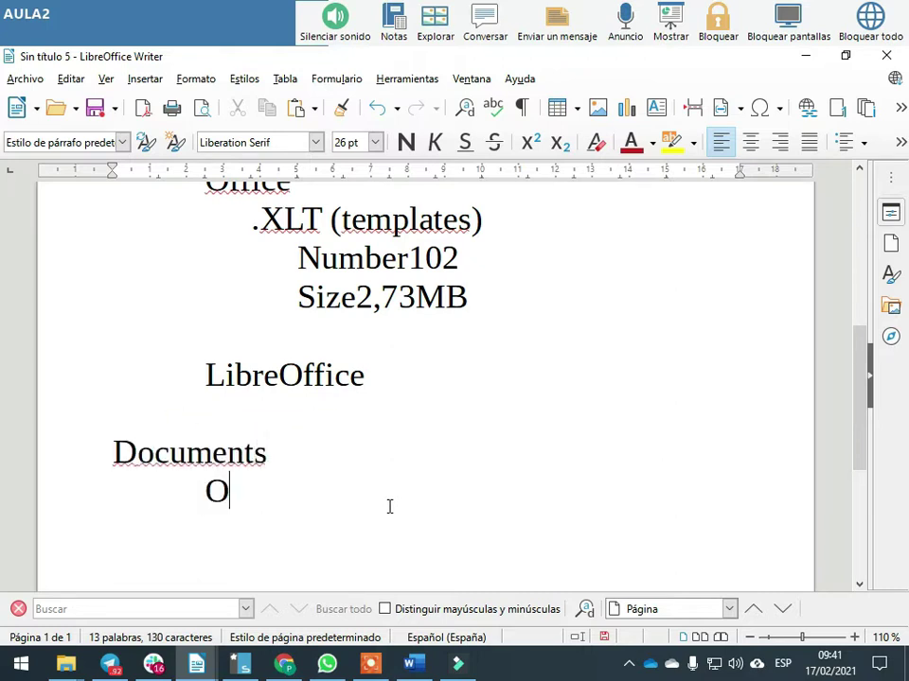
{"action": "key", "text": "Return"}
{"action": "key", "text": "Tab"}
{"action": "key", "text": "Tab"}
{"action": "type", "text": "LibreOffice"}
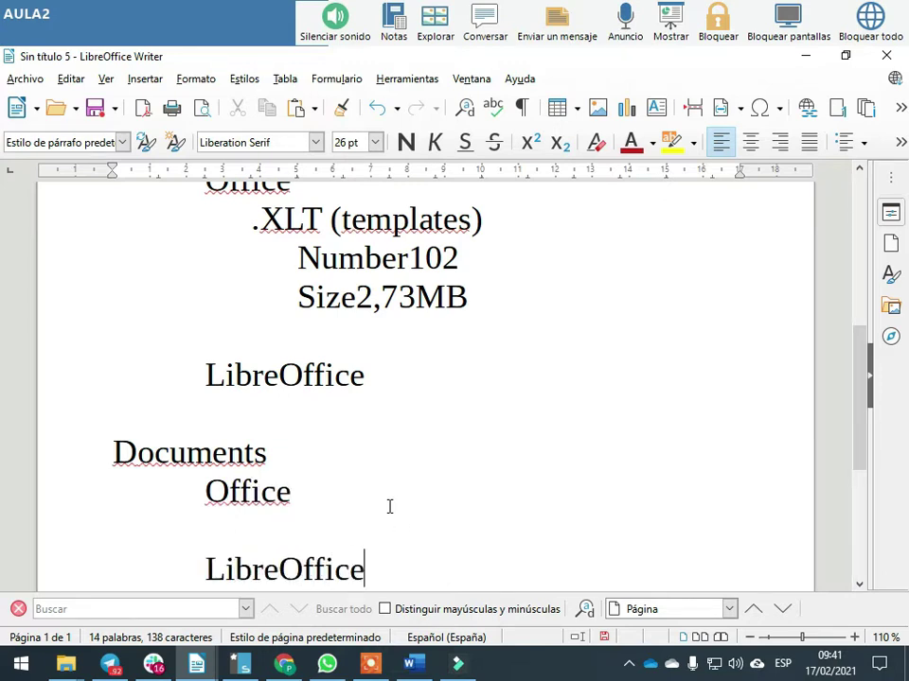
Add an indented .DOT(templates) line under Office
{"action": "key", "text": "ctrl+z"}
{"action": "key", "text": "ctrl+z"}
{"action": "key", "text": "ctrl+z"}
{"action": "key", "text": "Tab"}
{"action": "key", "text": "Tab"}
{"action": "type", "text": ".DOT"}
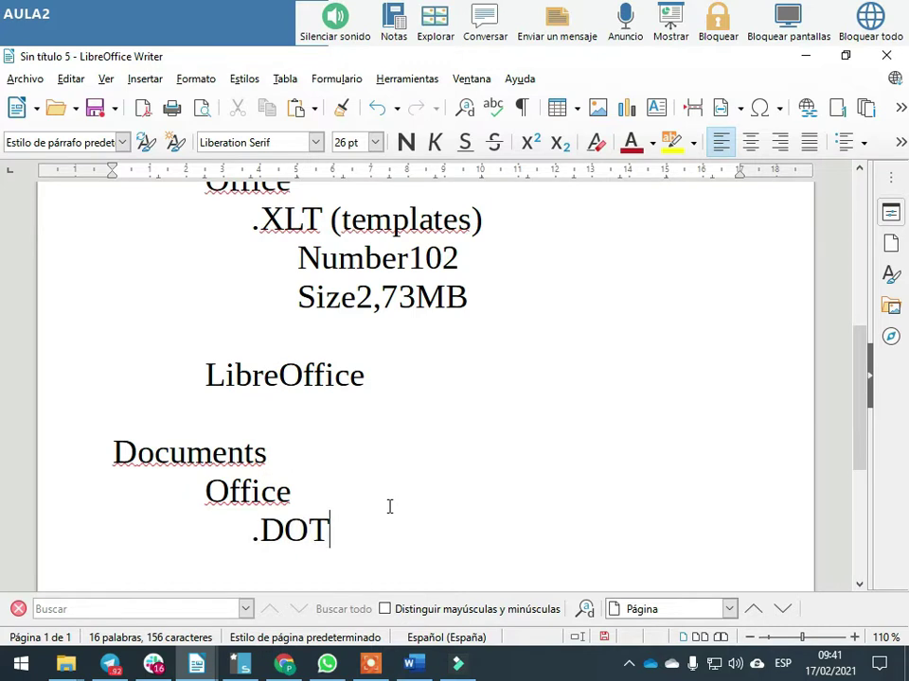
{"action": "type", "text": "(rtempl"}
{"action": "key", "text": "BackSpace"}
{"action": "key", "text": "BackSpace"}
{"action": "key", "text": "BackSpace"}
{"action": "key", "text": "BackSpace"}
{"action": "key", "text": "BackSpace"}
{"action": "key", "text": "BackSpace"}
{"action": "type", "text": "tem"}
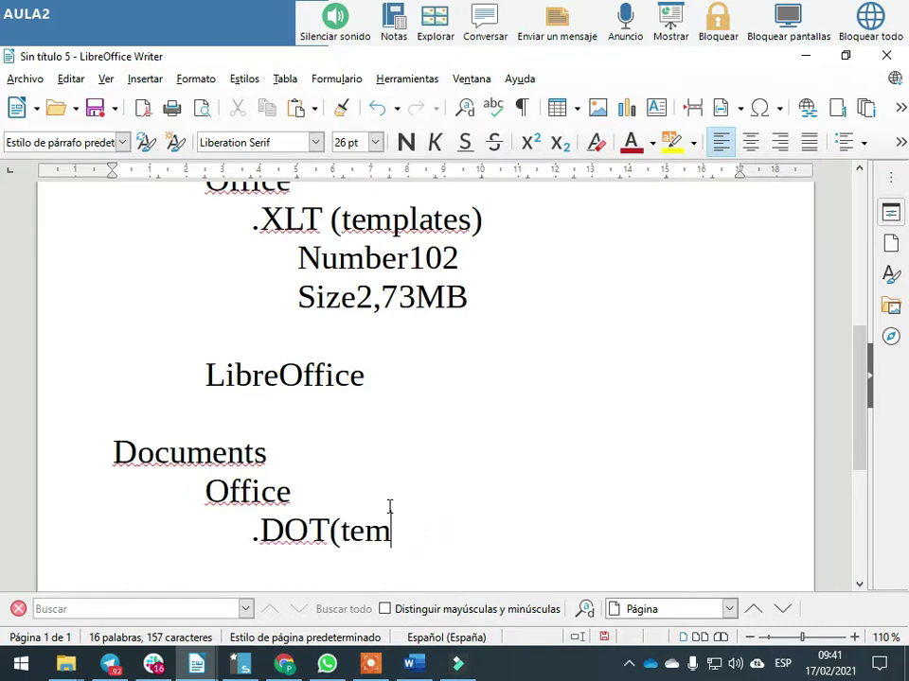
{"action": "type", "text": "plates)"}
Record Number290 and Size48,3MB as indented lines under .DOT(templates)
{"action": "scroll", "coordinate": [482, 480], "scroll_direction": "down", "scroll_amount": 2}
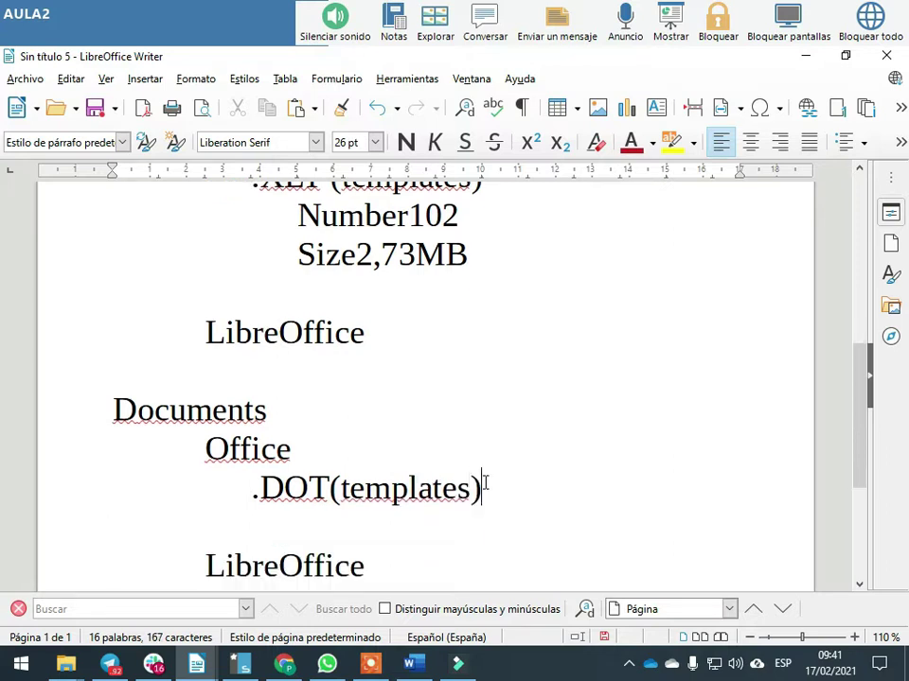
{"action": "key", "text": "Return"}
{"action": "key", "text": "Tab"}
{"action": "key", "text": "Tab"}
{"action": "key", "text": "Tab"}
{"action": "key", "text": "Tab"}
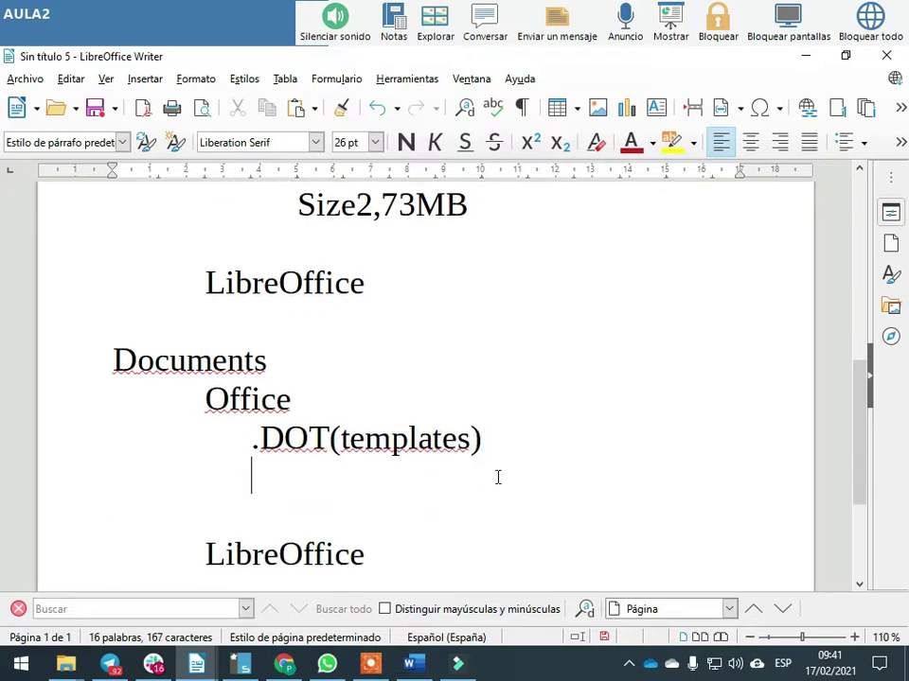
{"action": "type", "text": "Numbeer"}
{"action": "key", "text": "BackSpace"}
{"action": "key", "text": "BackSpace"}
{"action": "type", "text": "r"}
{"action": "key", "text": "alt+Tab"}
{"action": "key", "text": "alt+Tab"}
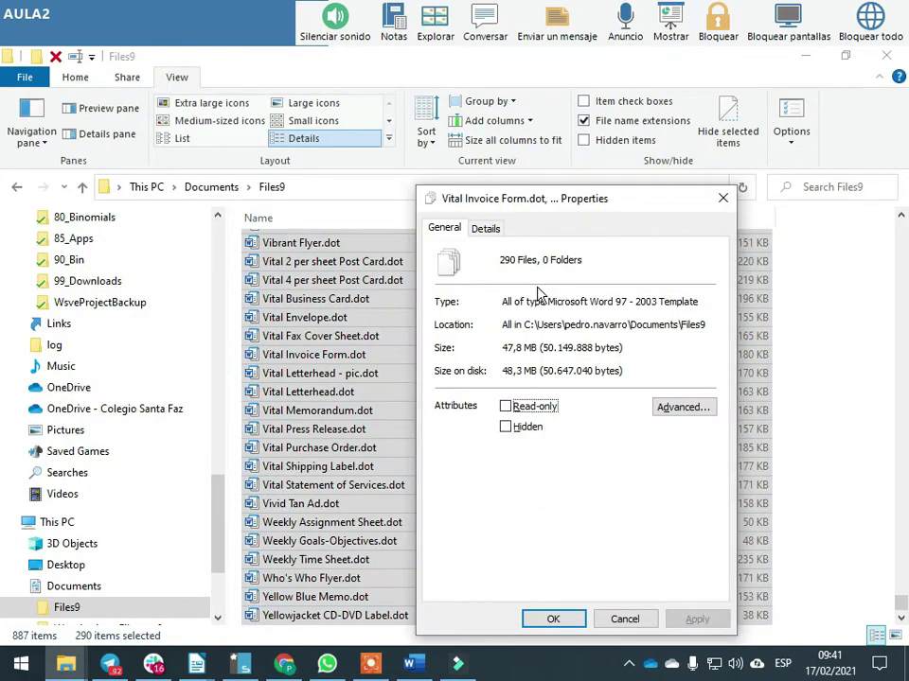
{"action": "key", "text": "alt+Tab"}
{"action": "key", "text": "Tab"}
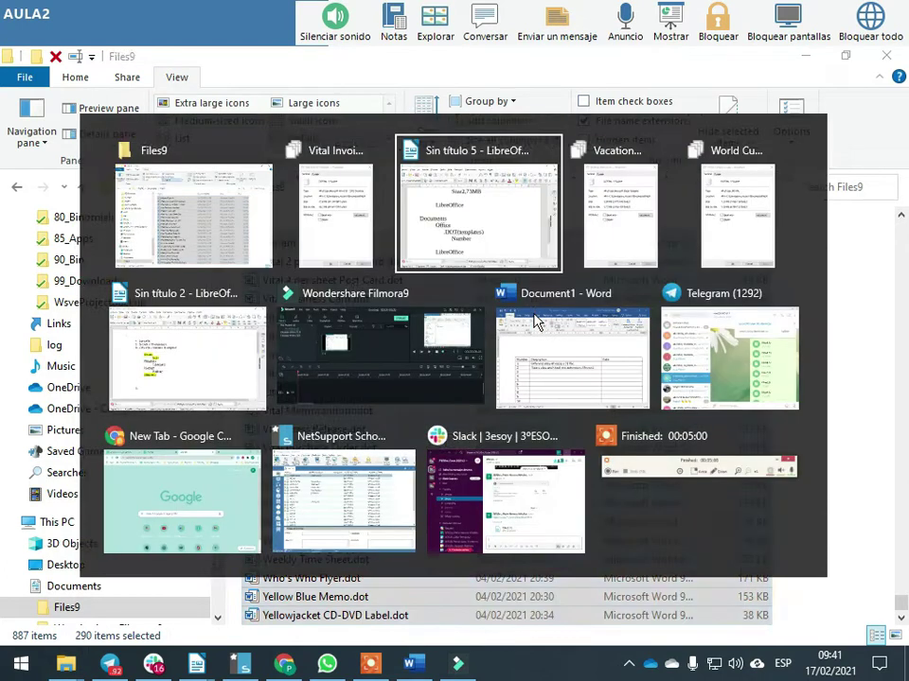
{"action": "type", "text": "290"}
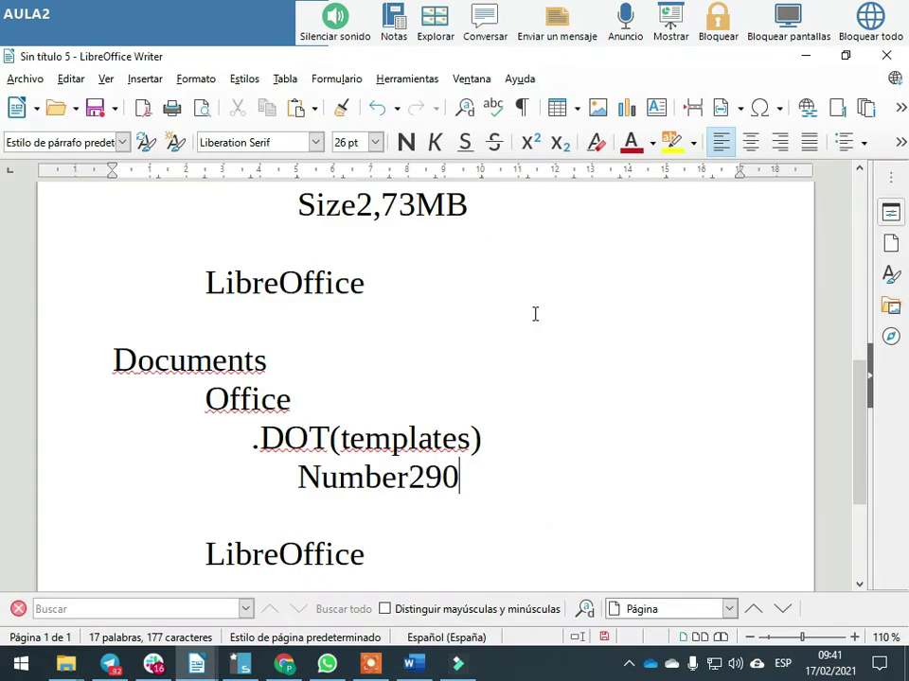
{"action": "key", "text": "Return"}
{"action": "key", "text": "Tab"}
{"action": "key", "text": "Tab"}
{"action": "key", "text": "Tab"}
{"action": "key", "text": "Tab"}
{"action": "type", "text": "Size"}
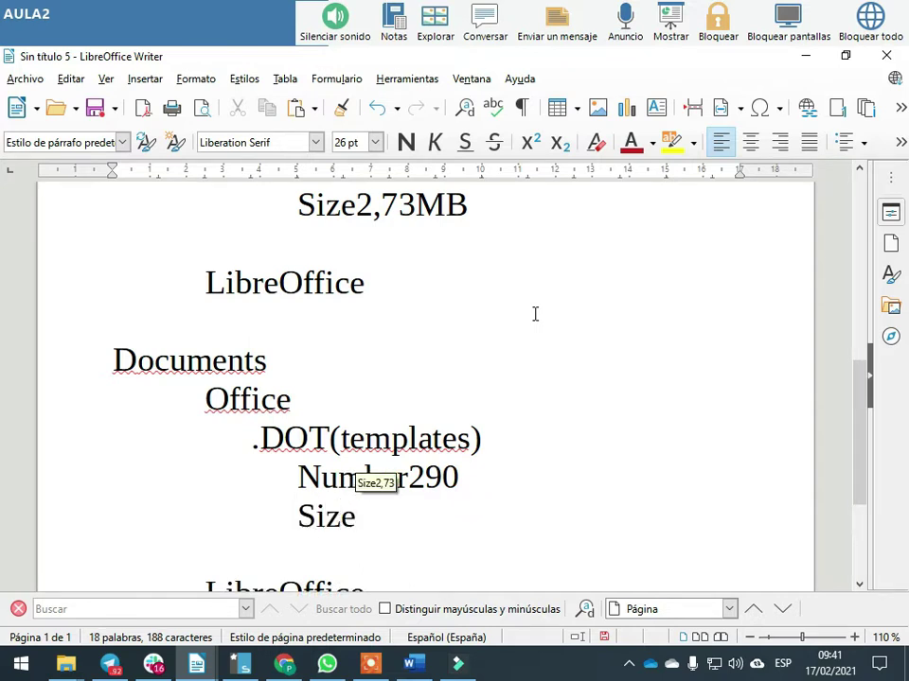
{"action": "type", "text": "48,3MB"}
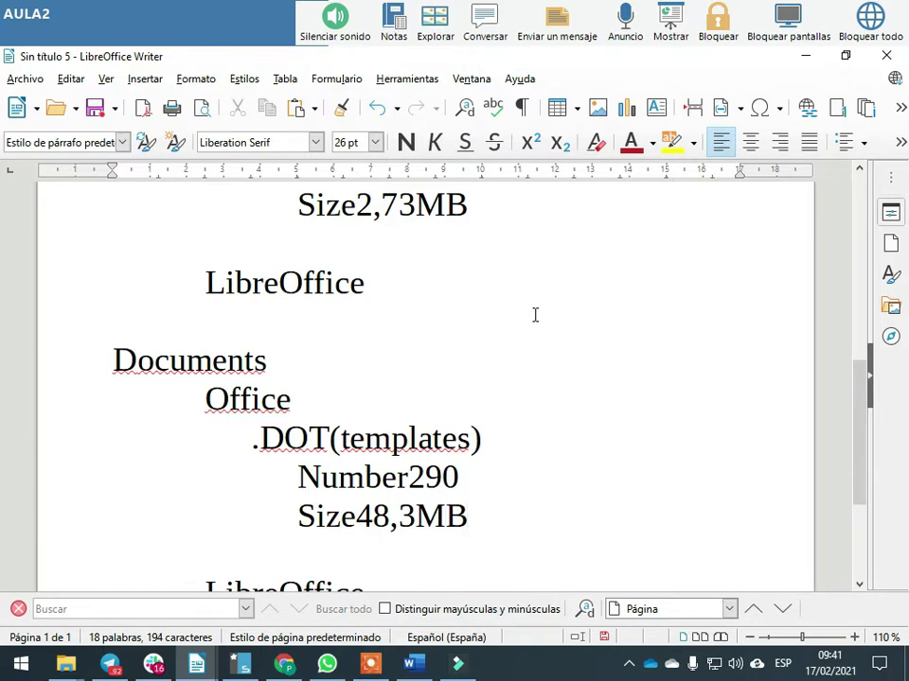
Highlight the Documents and Calc_Sheet headings in yellow
{"action": "double_click", "coordinate": [188, 360]}
{"action": "left_click", "coordinate": [672, 142]}
{"action": "scroll", "coordinate": [486, 282], "scroll_direction": "up", "scroll_amount": 3}
{"action": "double_click", "coordinate": [336, 286]}
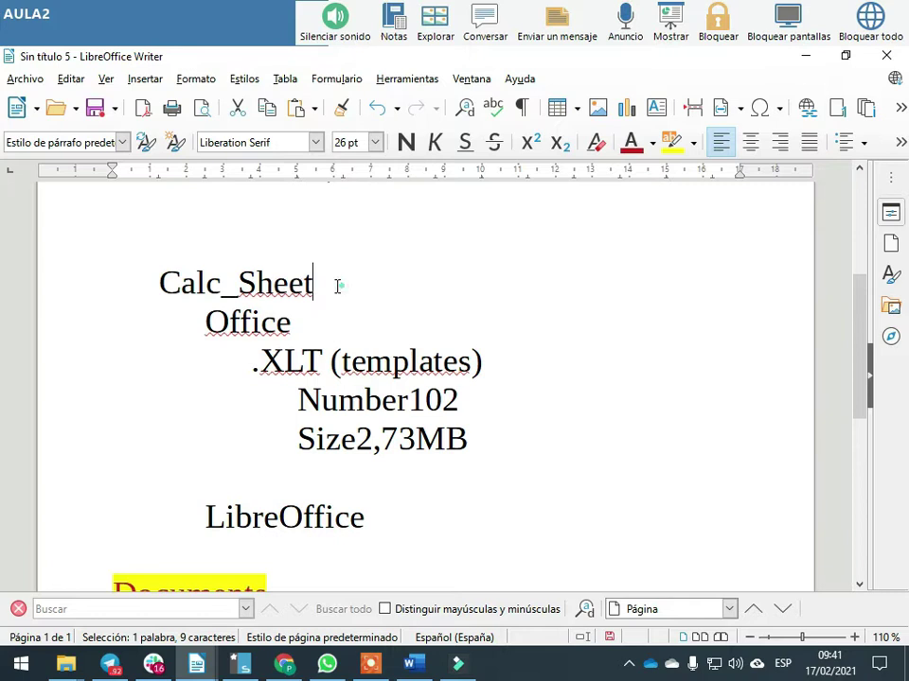
{"action": "left_click", "coordinate": [671, 142]}
{"action": "left_click", "coordinate": [641, 264]}
{"action": "scroll", "coordinate": [641, 264], "scroll_direction": "down", "scroll_amount": 3}
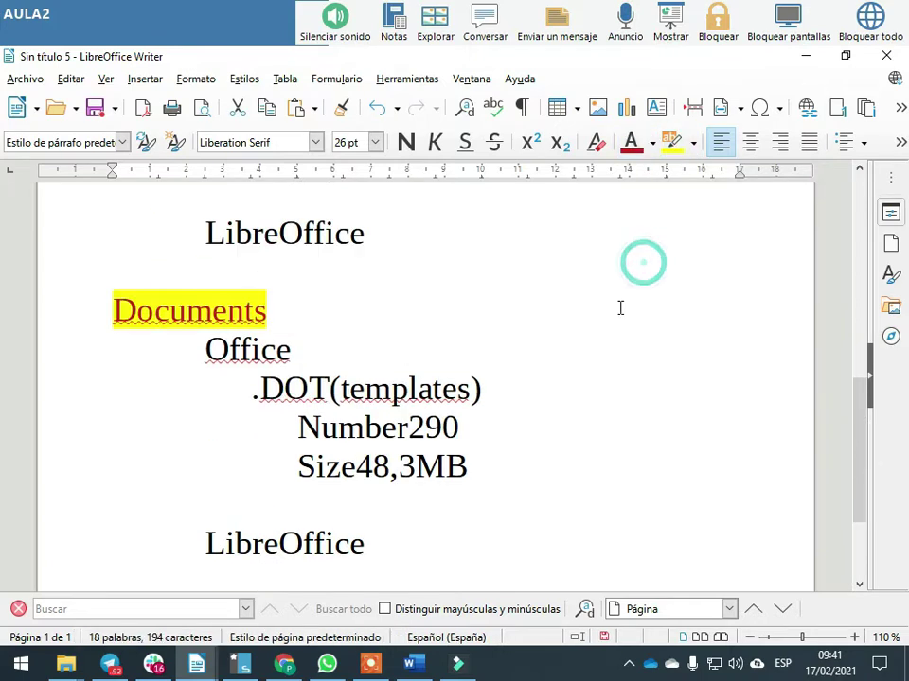
Go back to File Explorer and open the Documents folder
{"action": "key", "text": "alt+Tab"}
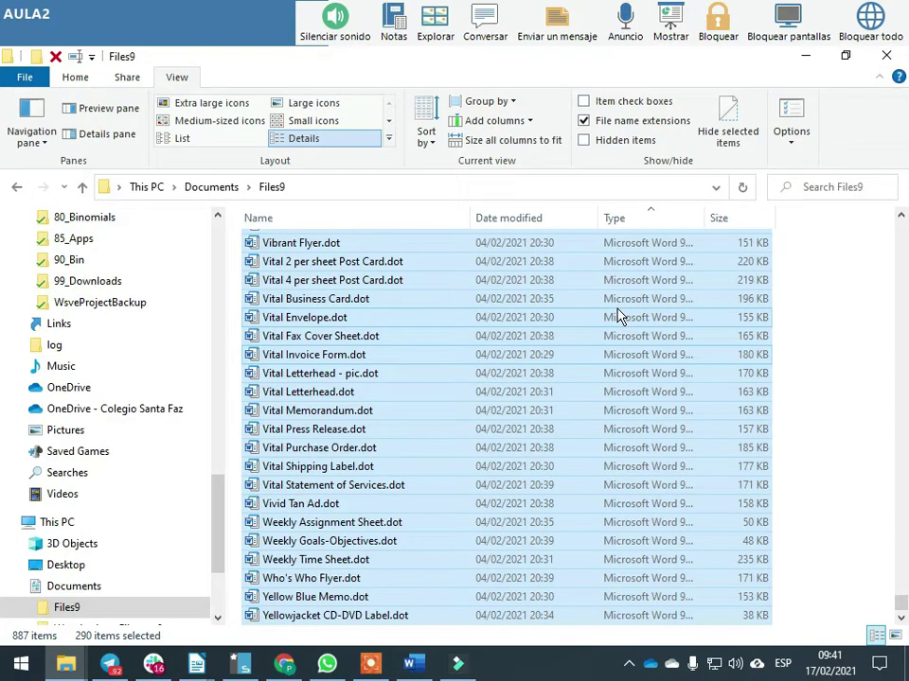
{"action": "key", "text": "alt+Tab"}
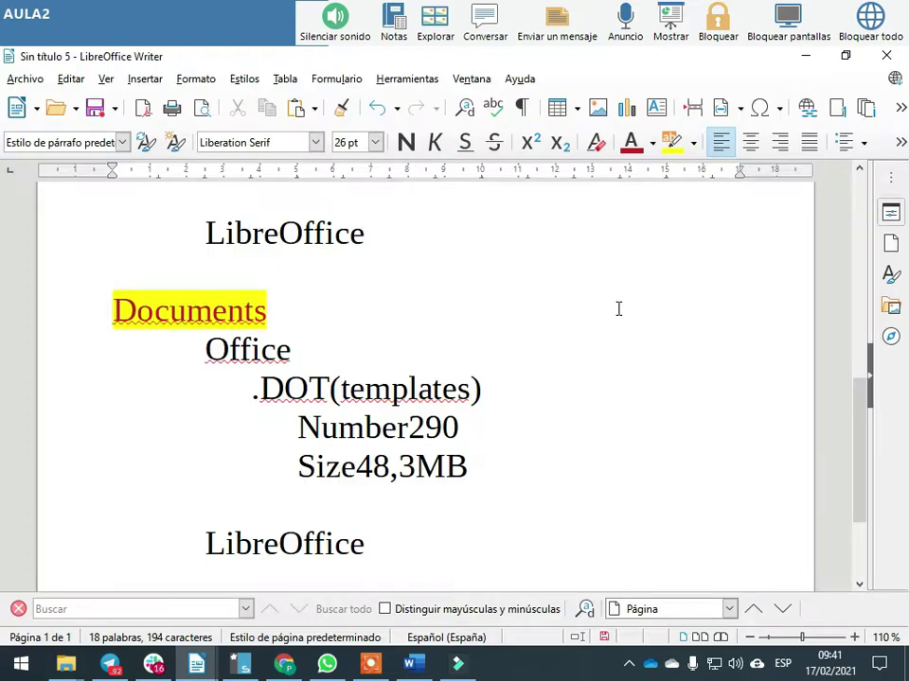
{"action": "scroll", "coordinate": [439, 356], "scroll_direction": "up", "scroll_amount": 4}
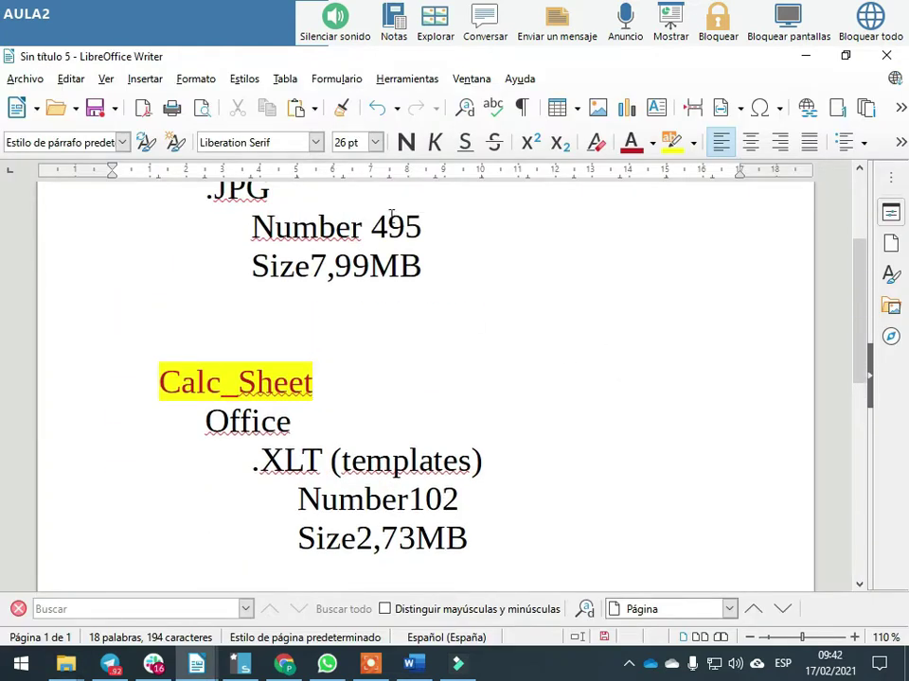
{"action": "scroll", "coordinate": [465, 317], "scroll_direction": "down", "scroll_amount": 1}
{"action": "key", "text": "alt+Tab"}
{"action": "key", "text": "alt+Tab"}
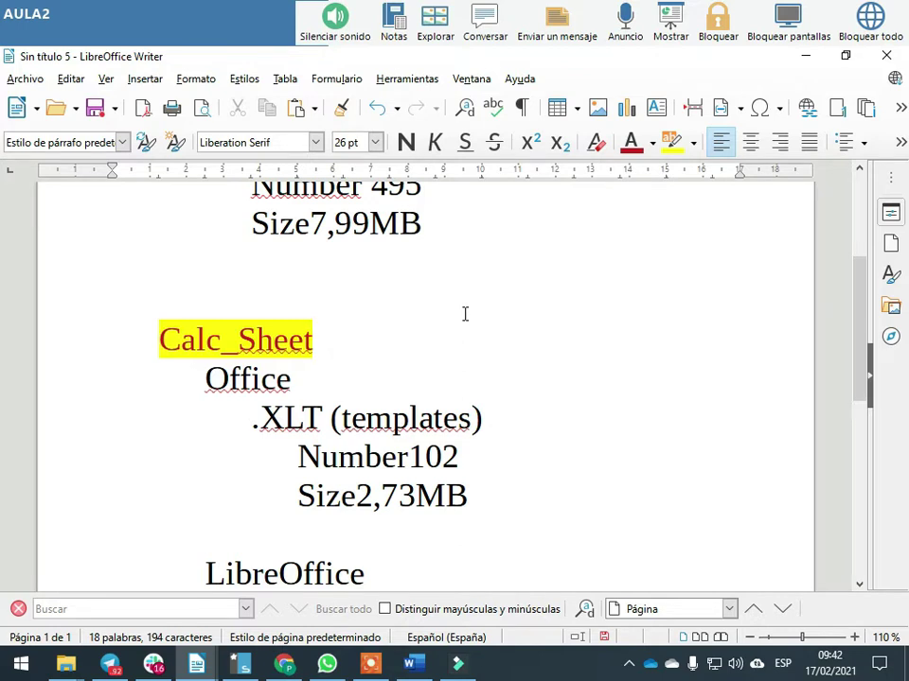
{"action": "key", "text": "alt+Tab"}
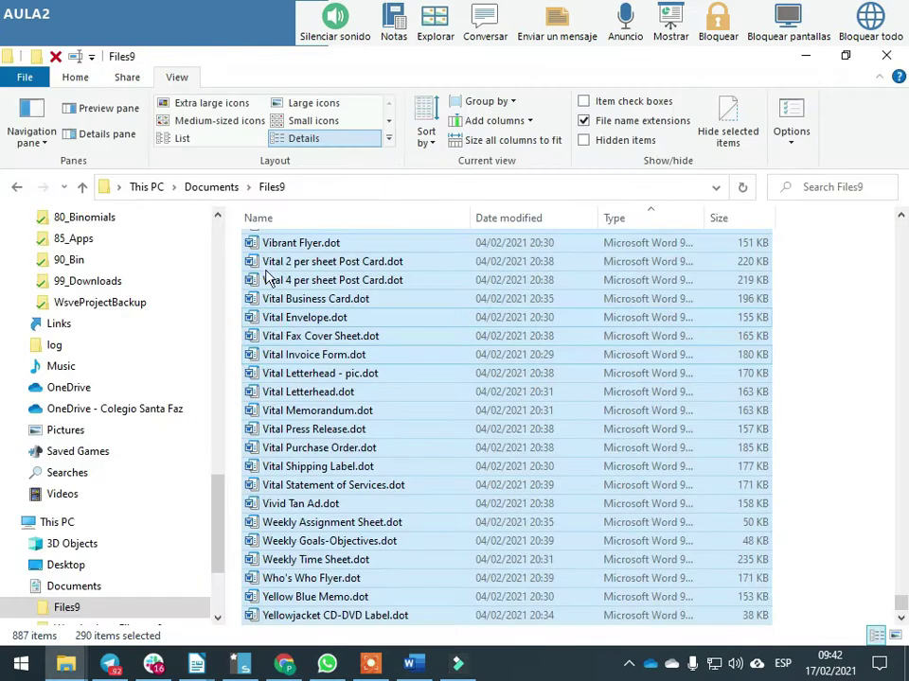
{"action": "left_click", "coordinate": [74, 587]}
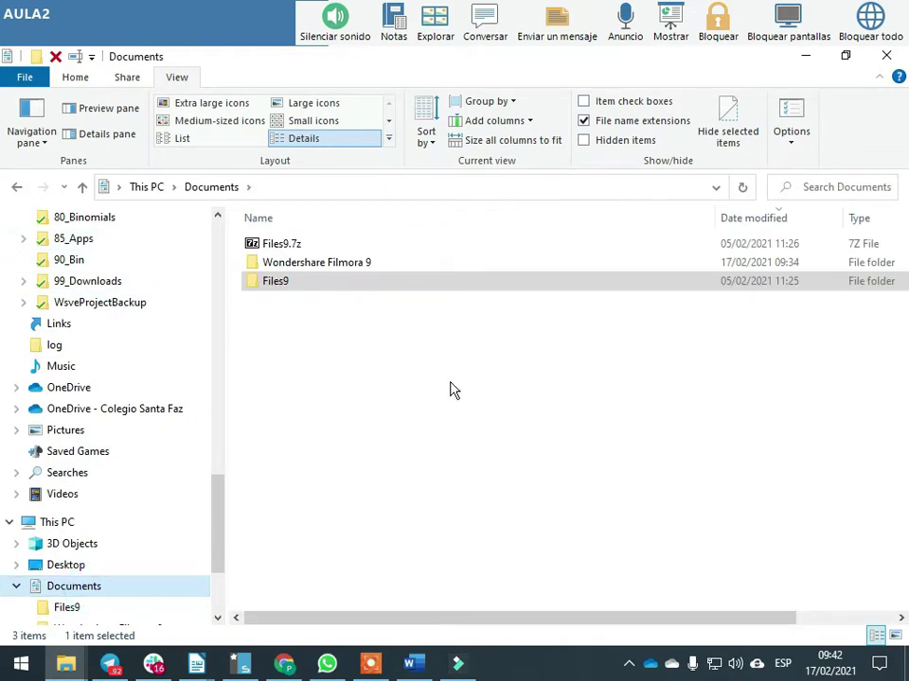
Create a new folder named Ex2 in Documents and open it
{"action": "key", "text": "ctrl+shift+n"}
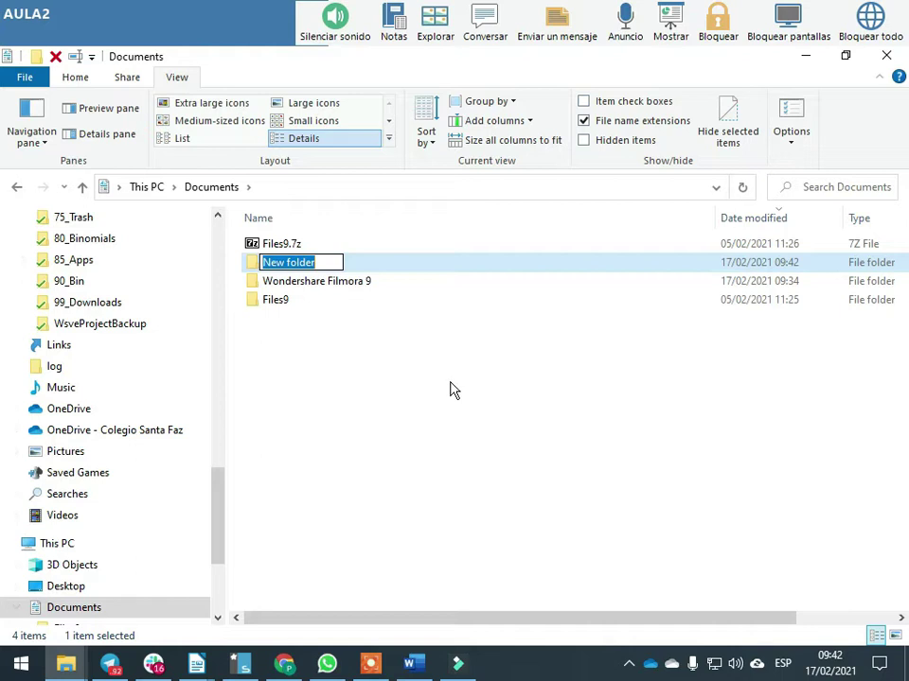
{"action": "type", "text": "Ex2"}
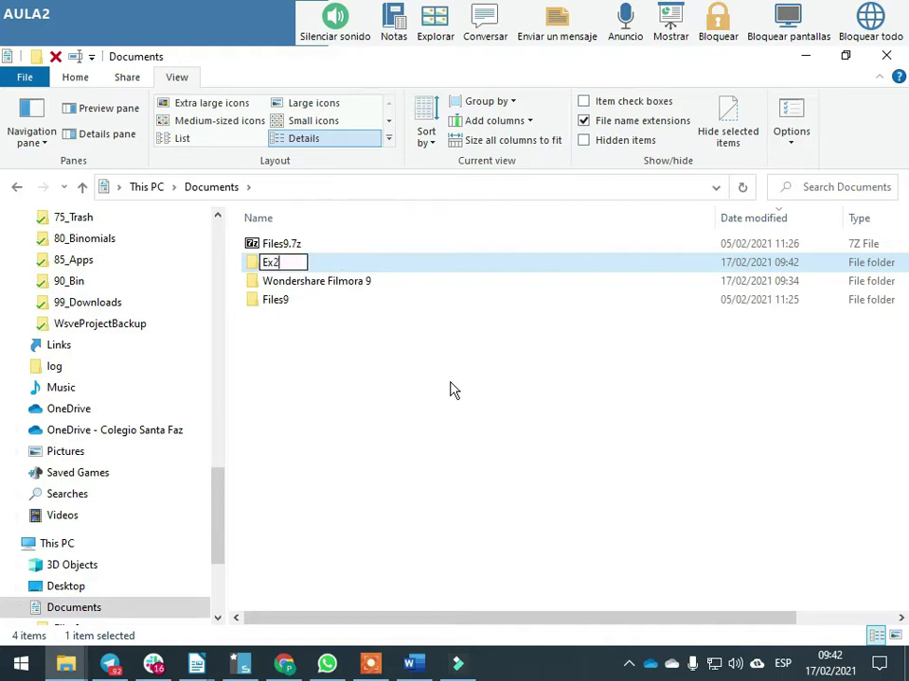
{"action": "key", "text": "Return"}
{"action": "key", "text": "Return"}
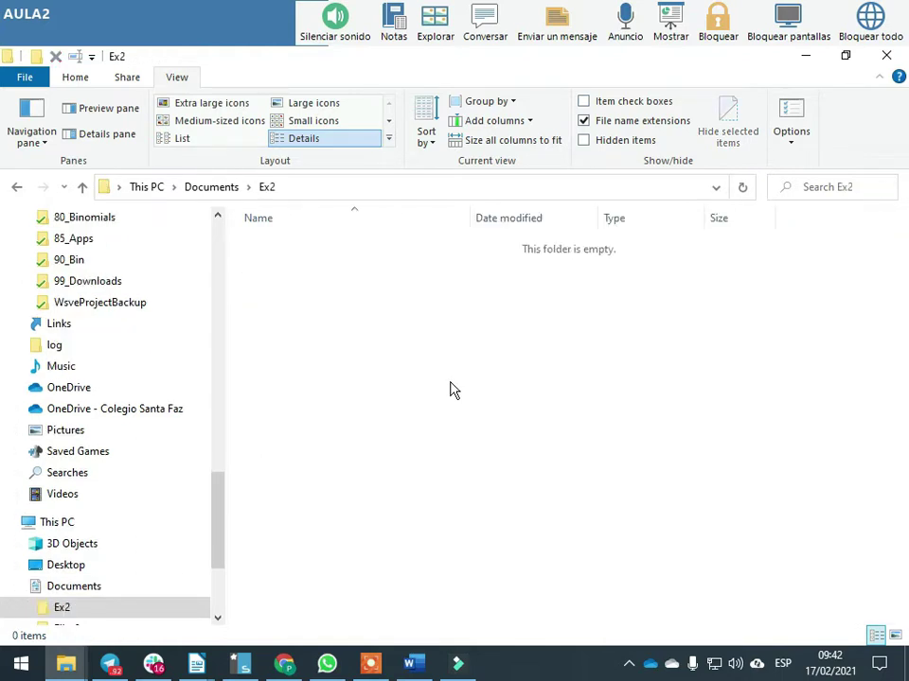
{"action": "key", "text": "alt+Tab"}
{"action": "right_click", "coordinate": [428, 347]}
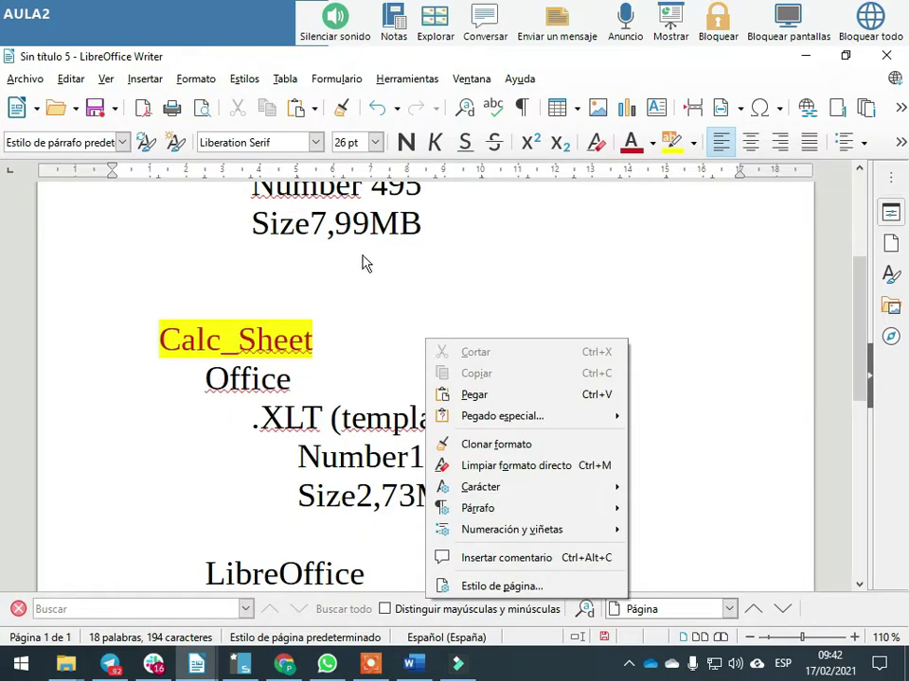
{"action": "left_click", "coordinate": [367, 263]}
{"action": "scroll", "coordinate": [302, 277], "scroll_direction": "up", "scroll_amount": 5}
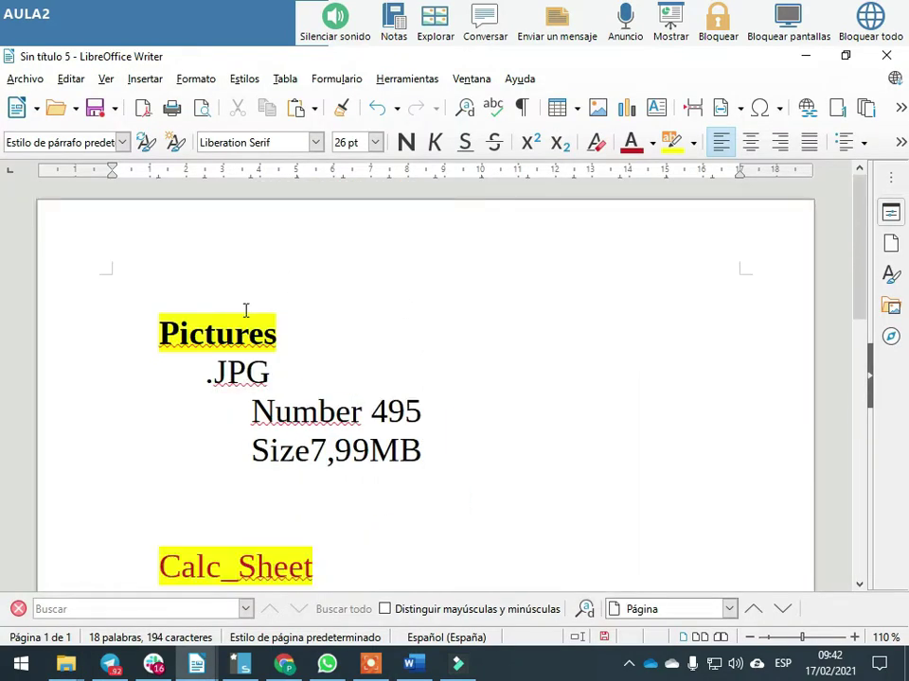
{"action": "scroll", "coordinate": [245, 310], "scroll_direction": "down", "scroll_amount": 8}
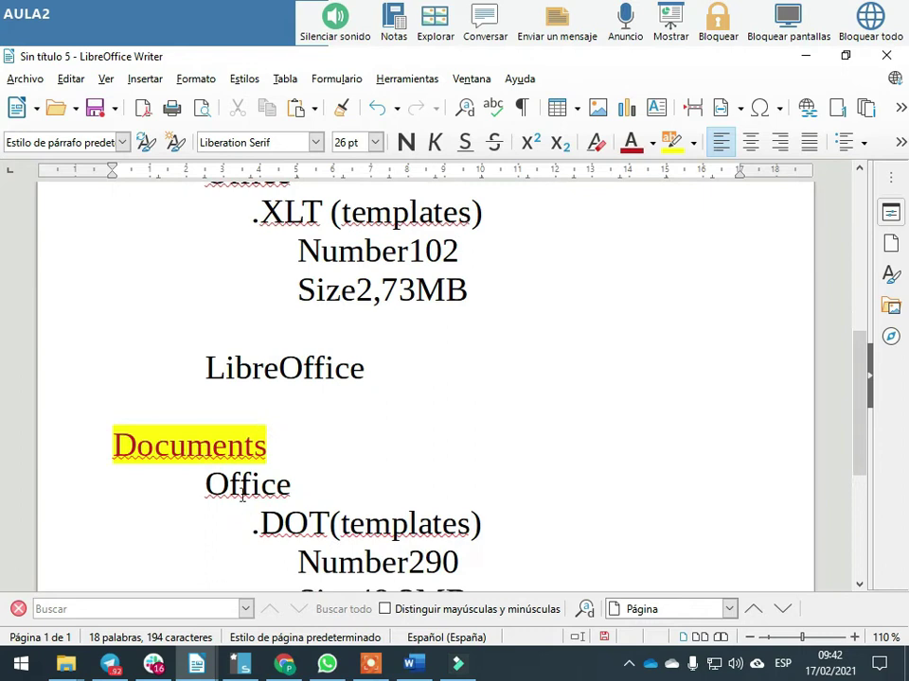
{"action": "scroll", "coordinate": [241, 493], "scroll_direction": "up", "scroll_amount": 2}
{"action": "key", "text": "alt+Tab"}
Create three new folders with default names inside Ex2
{"action": "left_click", "coordinate": [300, 275]}
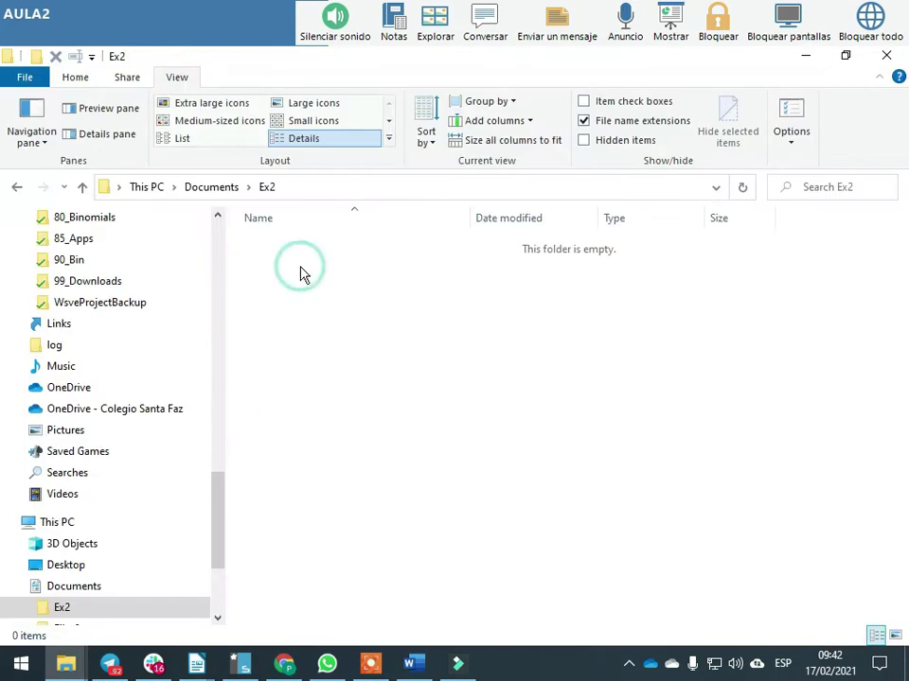
{"action": "key", "text": "ctrl+shift+n"}
{"action": "key", "text": "Return"}
{"action": "key", "text": "ctrl+shift+n"}
{"action": "key", "text": "Return"}
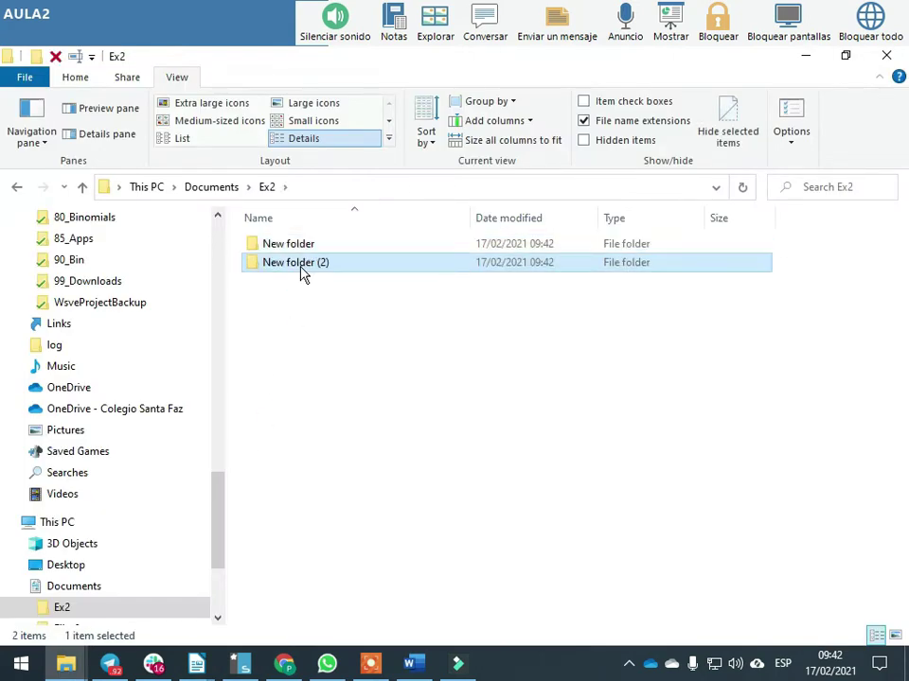
{"action": "key", "text": "ctrl+shift+n"}
{"action": "key", "text": "Return"}
Rename the three new folders Pictures, Calc and Documents
{"action": "left_click", "coordinate": [300, 243]}
{"action": "left_click", "coordinate": [303, 245]}
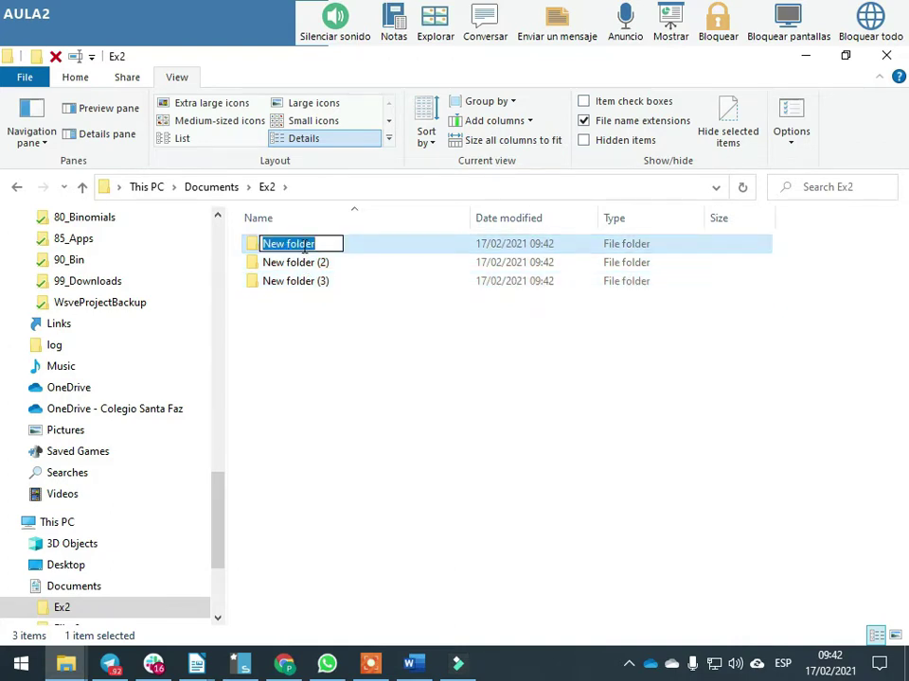
{"action": "type", "text": "Pictures"}
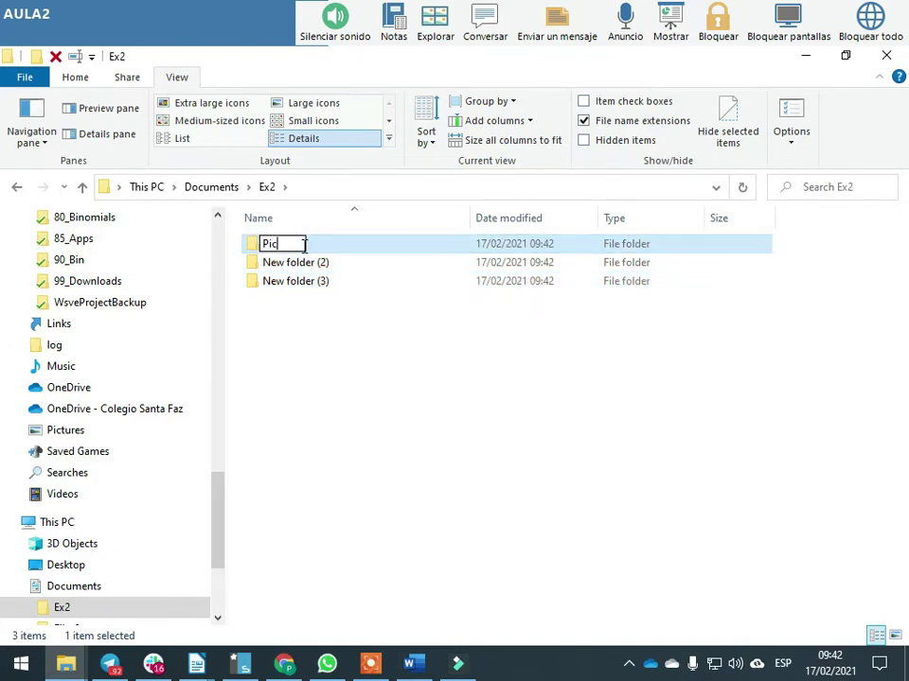
{"action": "key", "text": "Return"}
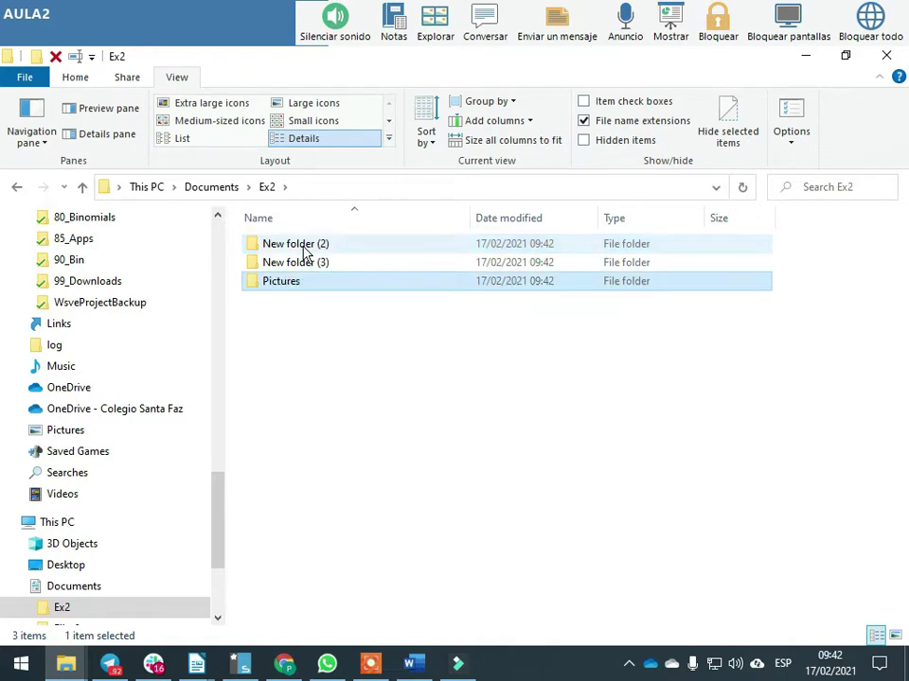
{"action": "left_click", "coordinate": [296, 261]}
{"action": "left_click", "coordinate": [298, 262]}
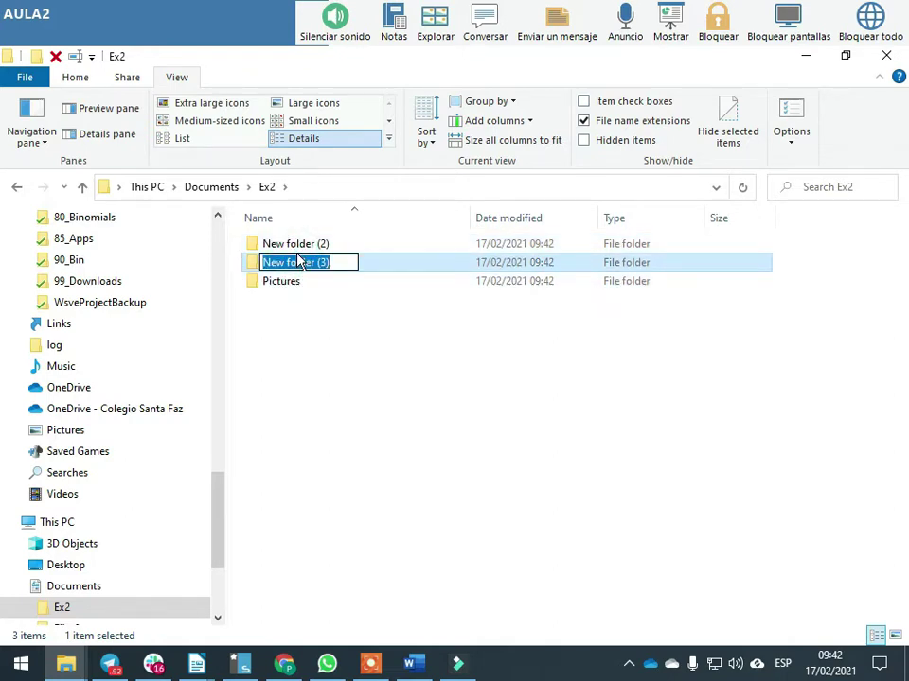
{"action": "type", "text": "Calcls"}
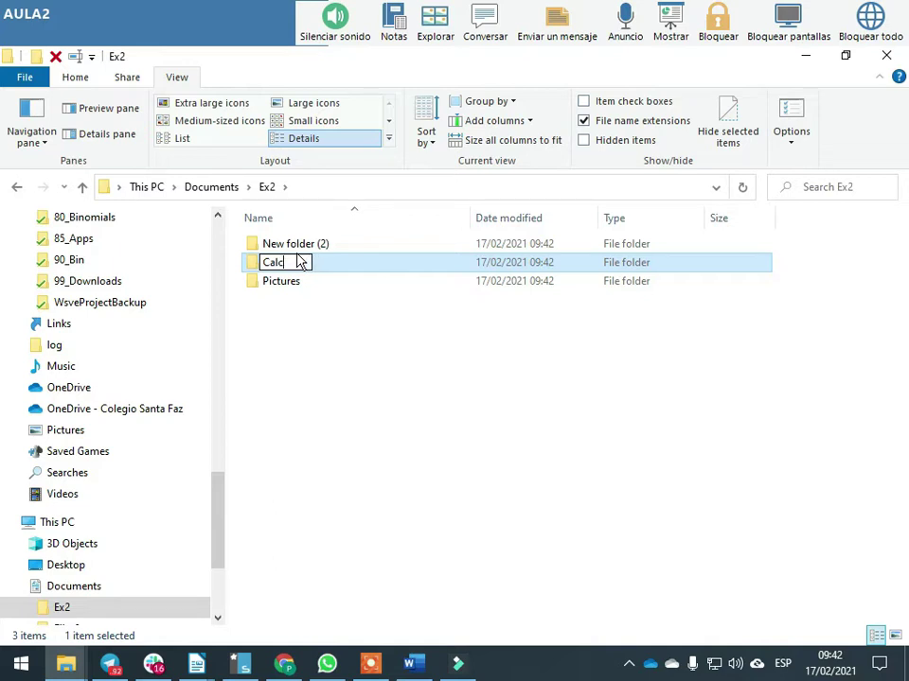
{"action": "key", "text": "Return"}
{"action": "left_click", "coordinate": [296, 263]}
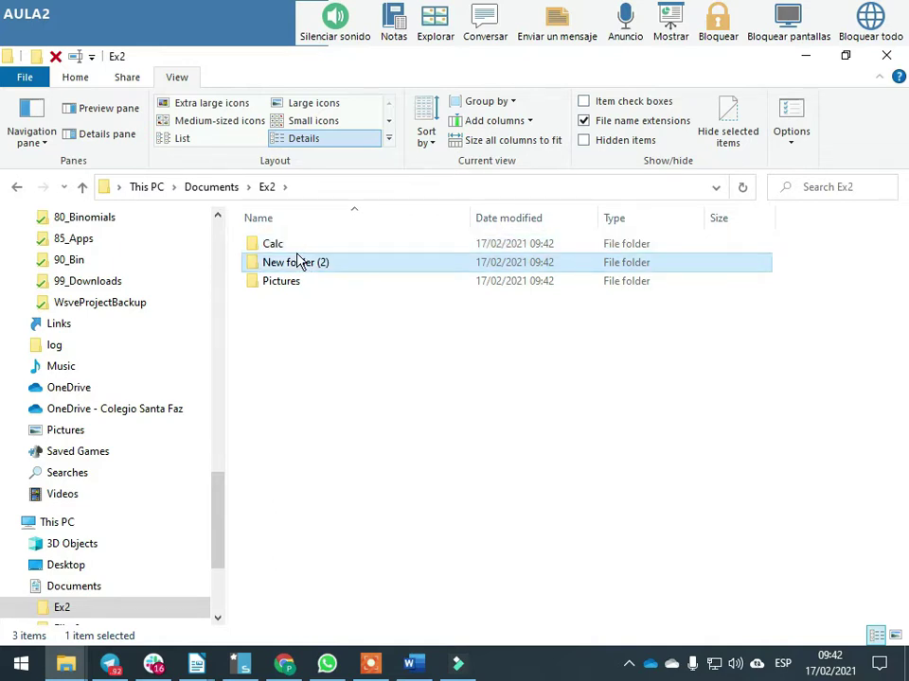
{"action": "left_click", "coordinate": [296, 262]}
{"action": "type", "text": "Documents"}
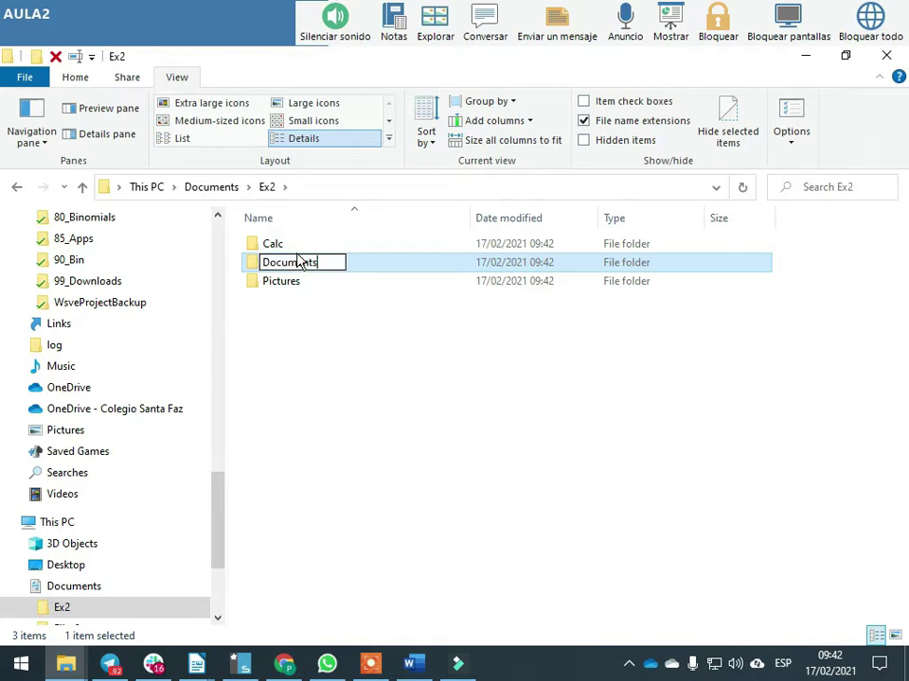
{"action": "key", "text": "Return"}
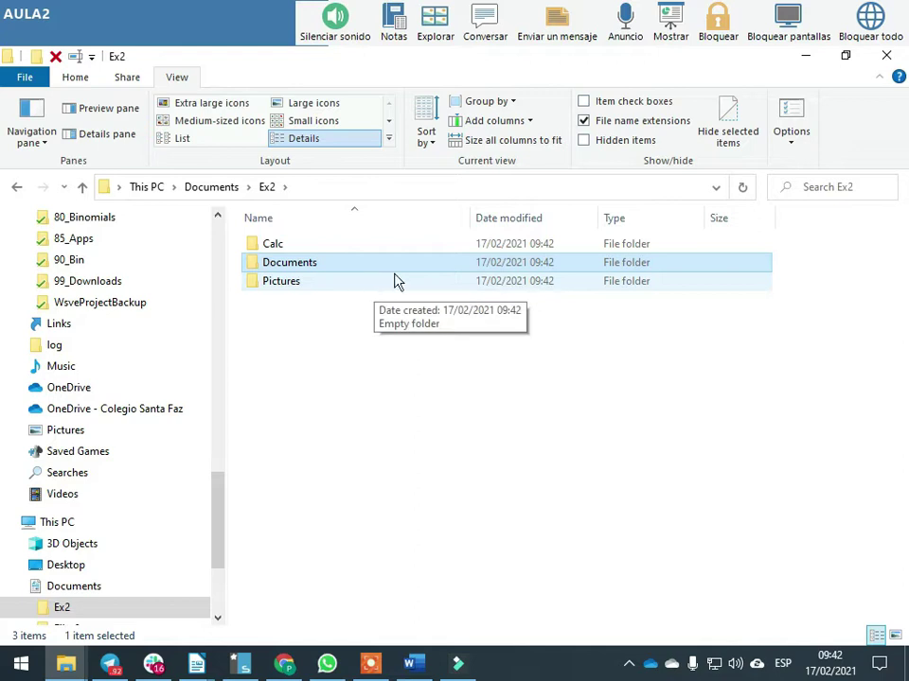
Check the Calc, Documents and Pictures folders before going back to the Writer notes
{"action": "left_click", "coordinate": [271, 245]}
{"action": "left_click", "coordinate": [277, 262]}
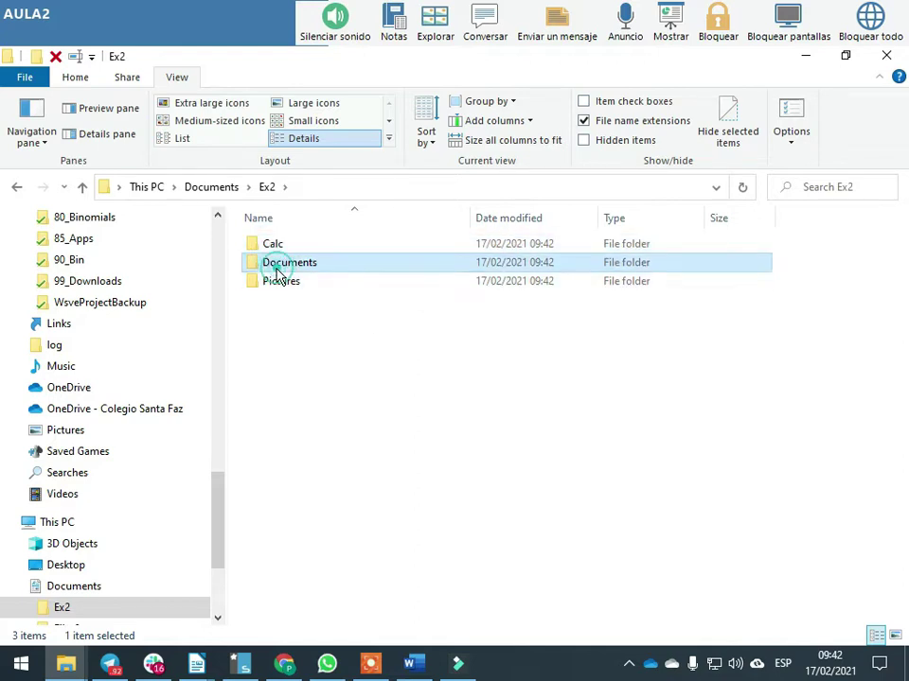
{"action": "left_click", "coordinate": [278, 282]}
{"action": "key", "text": "alt+Tab"}
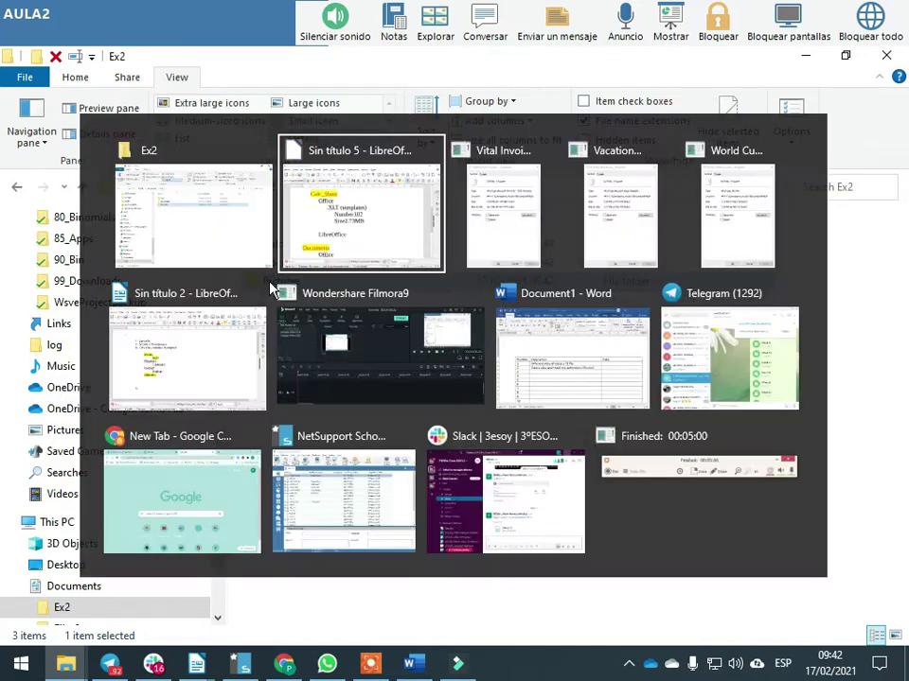
Close the Word templates' Properties summary and open Files9 in File Explorer
{"action": "key", "text": "alt+Tab"}
{"action": "key", "text": "alt+Tab"}
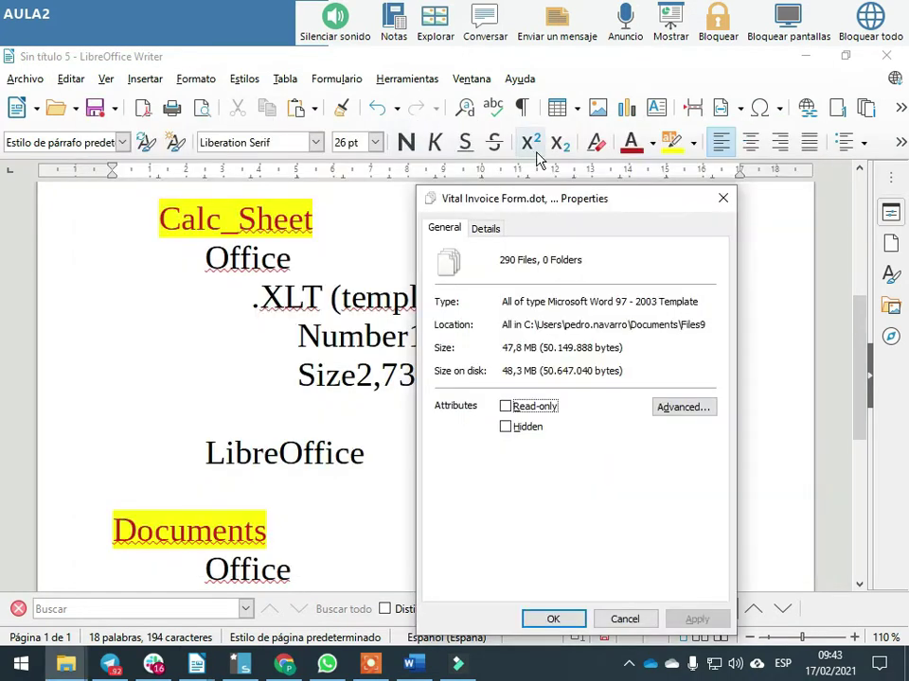
{"action": "left_click", "coordinate": [721, 197]}
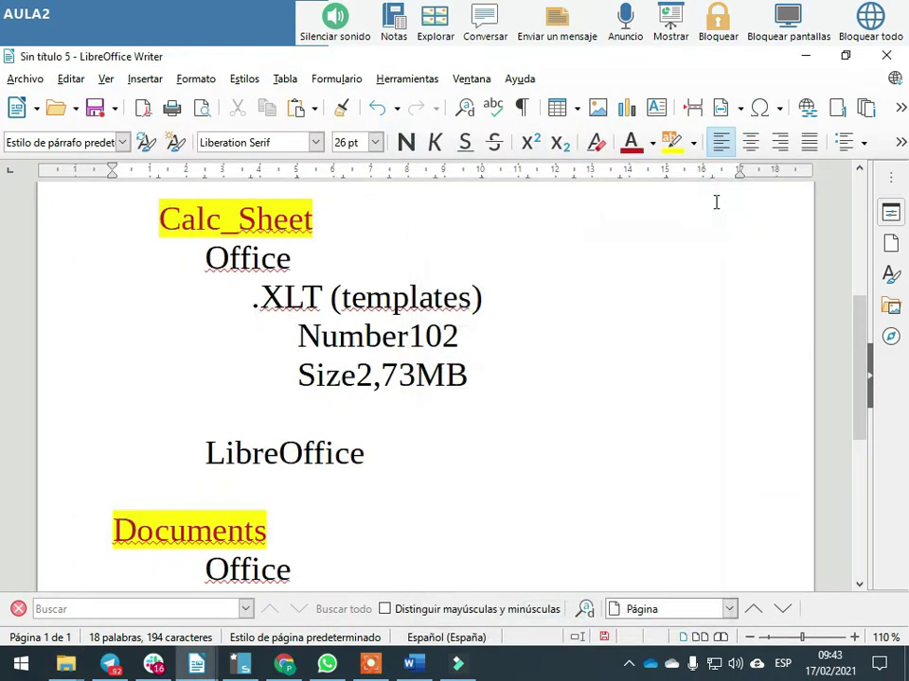
{"action": "key", "text": "alt+Tab"}
{"action": "left_click_drag", "start_coordinate": [216, 516], "coordinate": [217, 566]}
{"action": "left_click", "coordinate": [75, 440]}
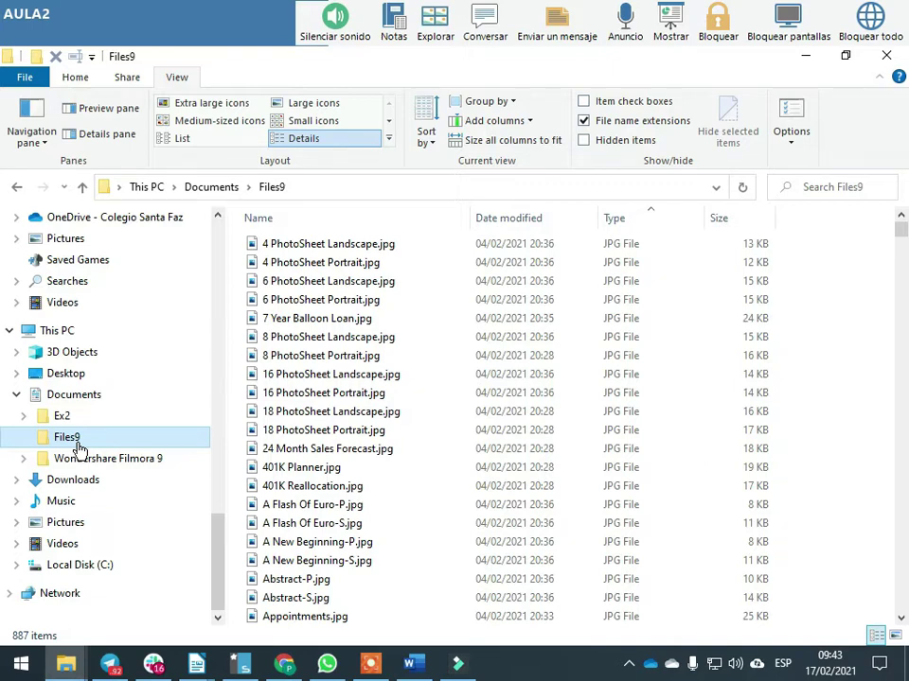
Select all 495 JPG files in Files9, from the first to the last
{"action": "left_click", "coordinate": [337, 246]}
{"action": "scroll", "coordinate": [902, 251], "scroll_direction": "down", "scroll_amount": 1}
{"action": "left_click_drag", "start_coordinate": [902, 251], "coordinate": [895, 464]}
{"action": "scroll", "coordinate": [455, 357], "scroll_direction": "up", "scroll_amount": 3}
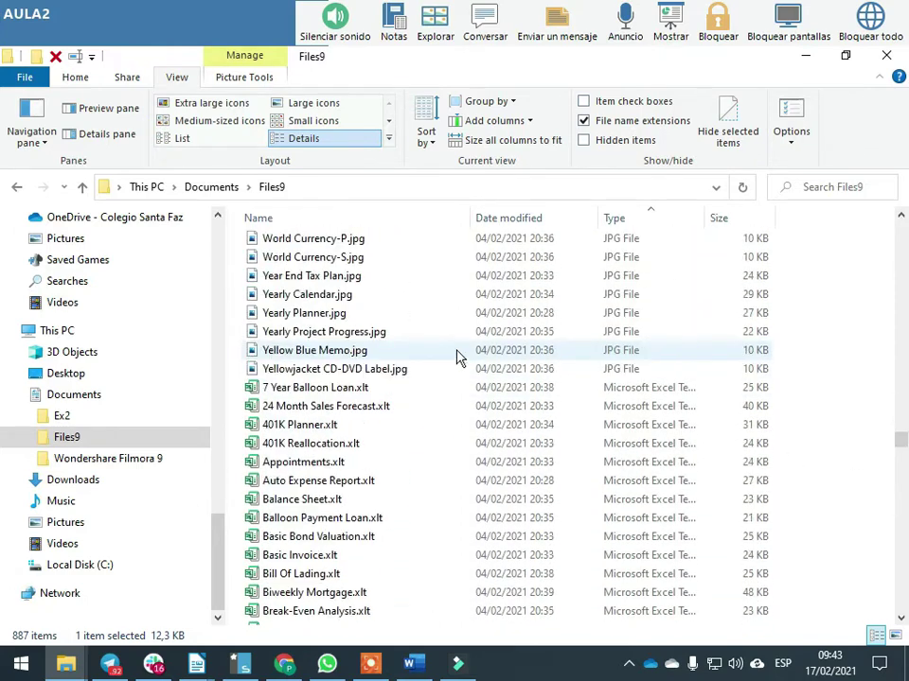
{"action": "left_click", "coordinate": [316, 371], "text": "shift"}
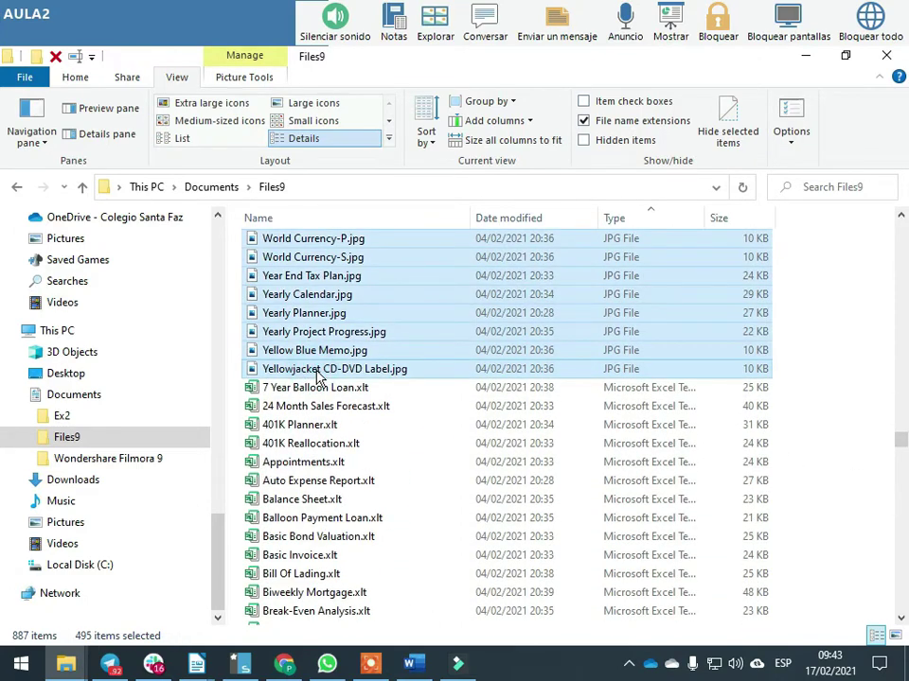
Copy the selected JPGs into Ex2's Pictures folder, verify them, and return to Files9
{"action": "left_click", "coordinate": [19, 417]}
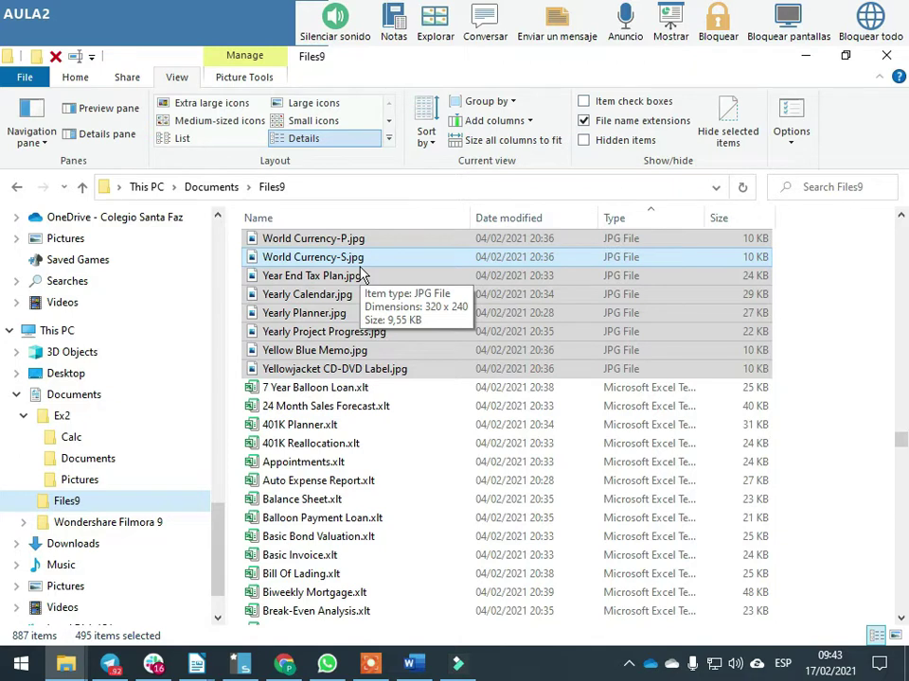
{"action": "left_click_drag", "start_coordinate": [358, 267], "coordinate": [99, 484]}
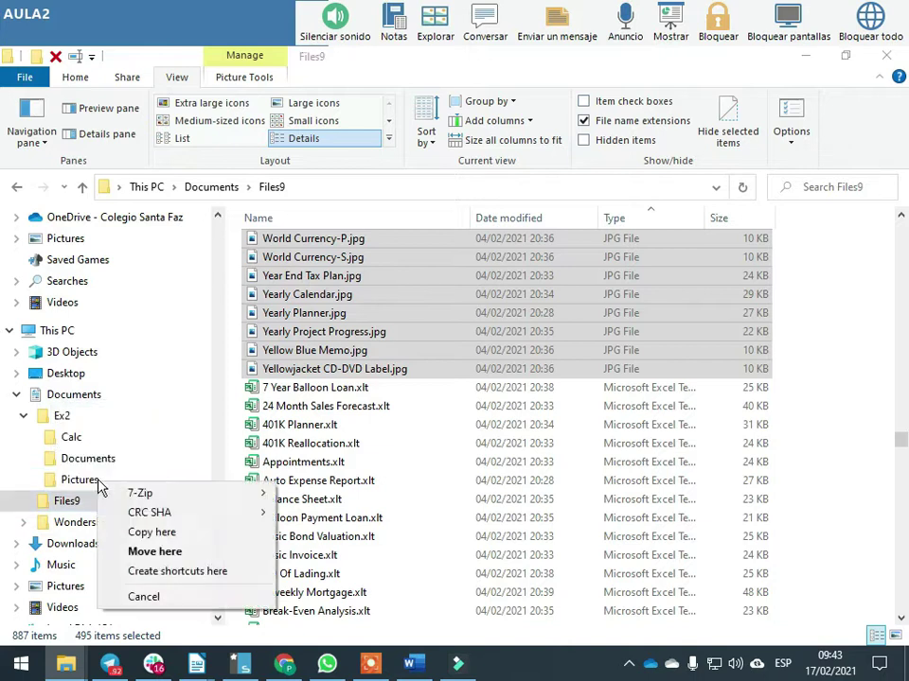
{"action": "left_click", "coordinate": [196, 537]}
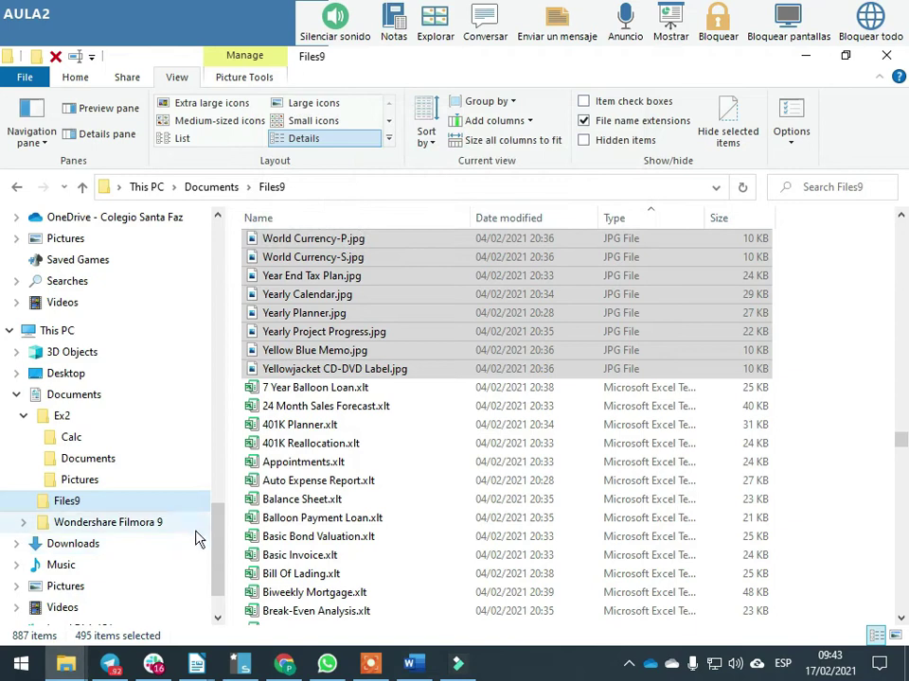
{"action": "left_click", "coordinate": [81, 479]}
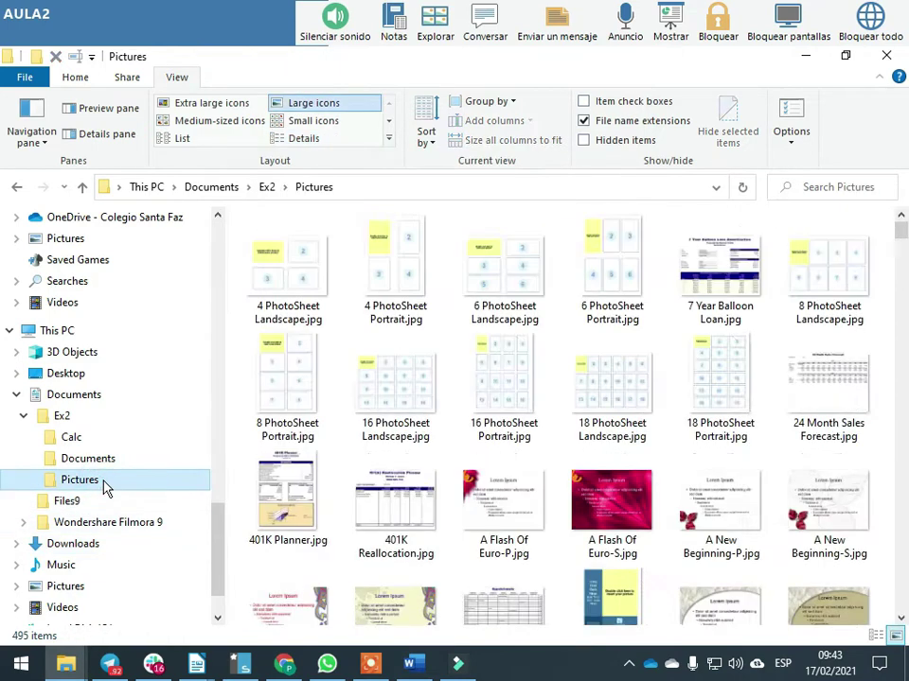
{"action": "left_click", "coordinate": [16, 187]}
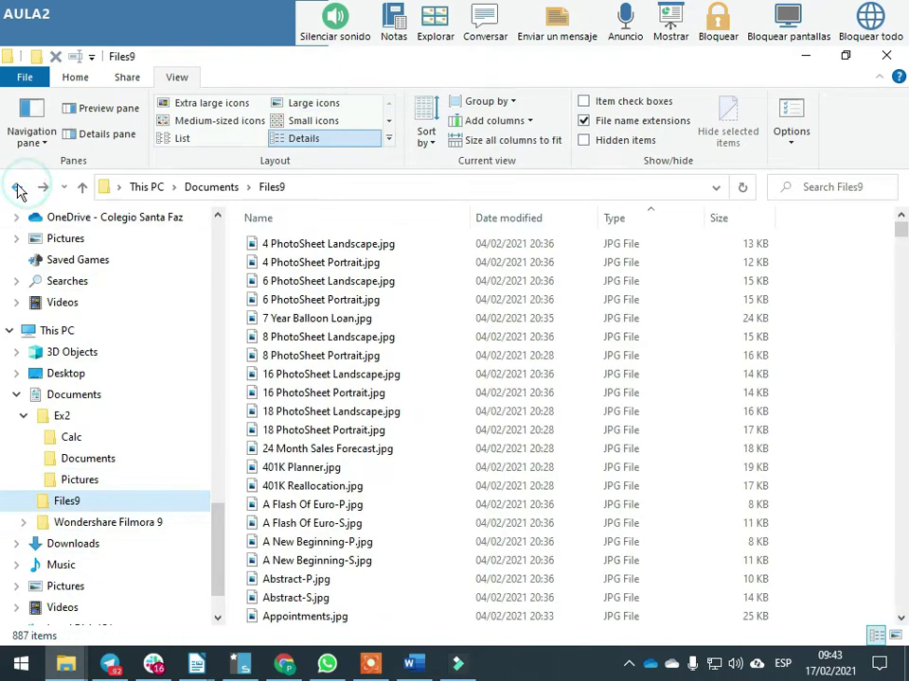
Copy the 102 .xlt Excel templates into Ex2's Calc folder
{"action": "left_click_drag", "start_coordinate": [899, 232], "coordinate": [900, 481]}
{"action": "left_click", "coordinate": [337, 454]}
{"action": "left_click", "coordinate": [355, 495], "text": "shift"}
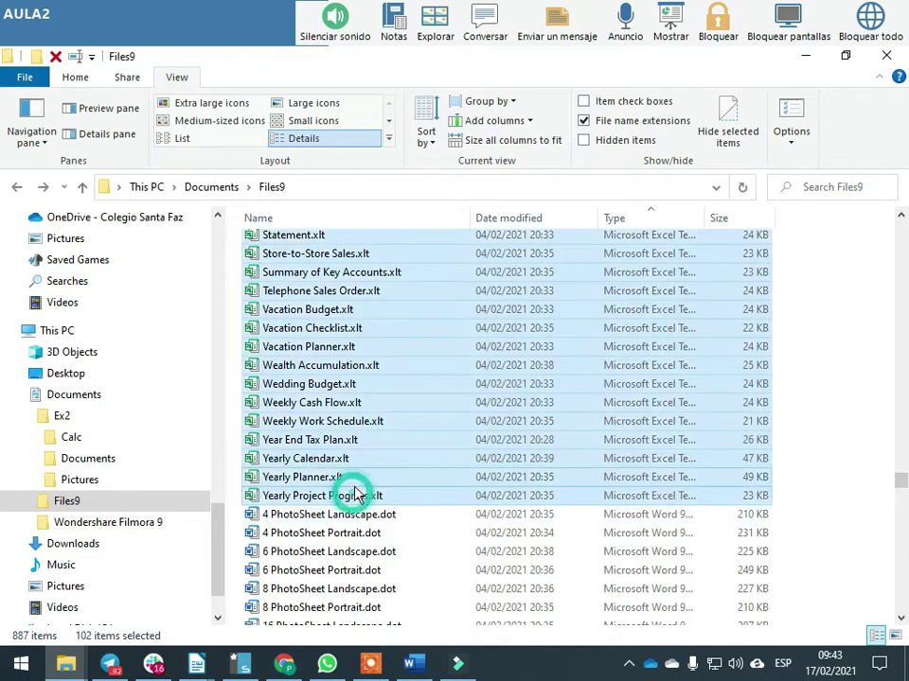
{"action": "left_click_drag", "start_coordinate": [318, 347], "coordinate": [82, 446]}
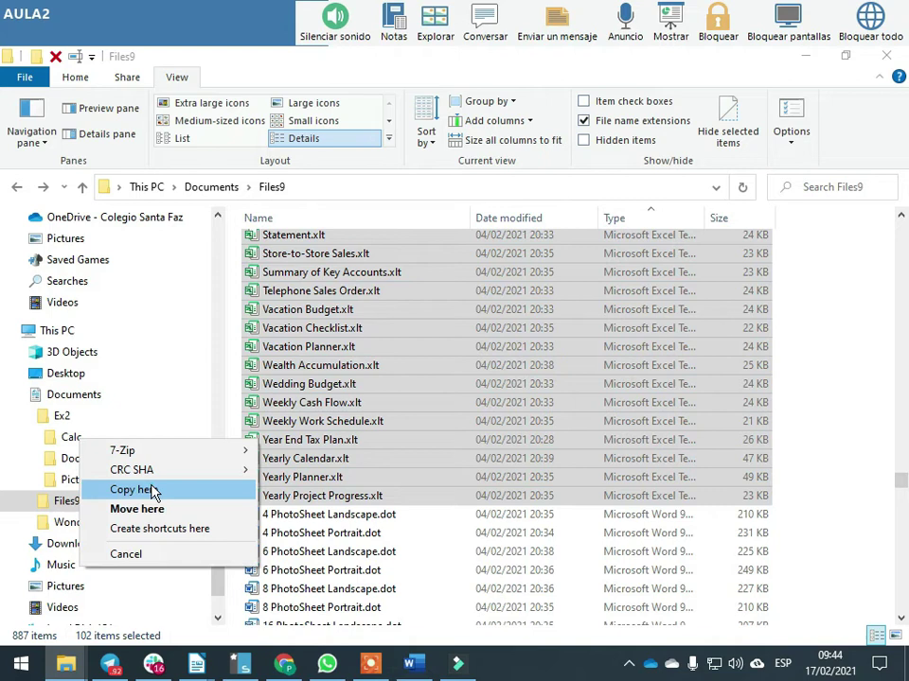
{"action": "left_click", "coordinate": [150, 489]}
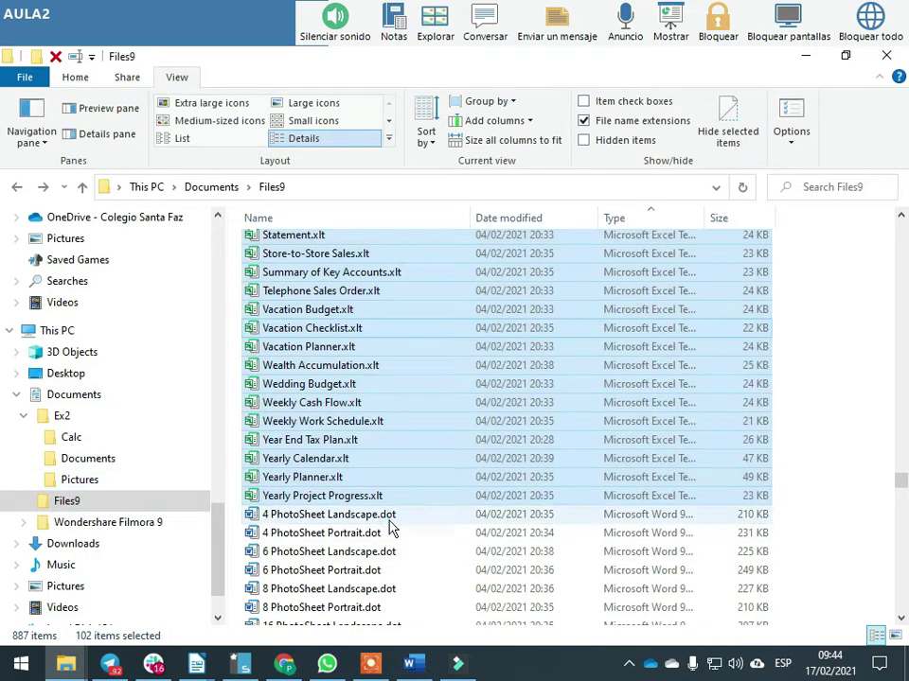
Copy the 290 .dot Word templates into Ex2's Documents folder
{"action": "left_click", "coordinate": [385, 513]}
{"action": "key", "text": "shift+End"}
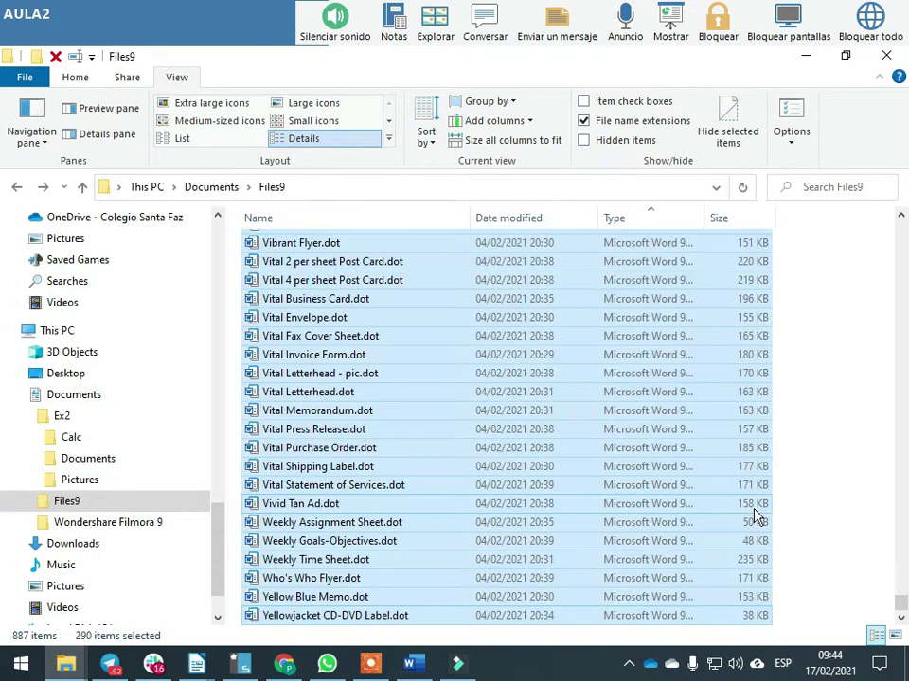
{"action": "left_click_drag", "start_coordinate": [398, 379], "coordinate": [117, 469]}
{"action": "left_click", "coordinate": [189, 512]}
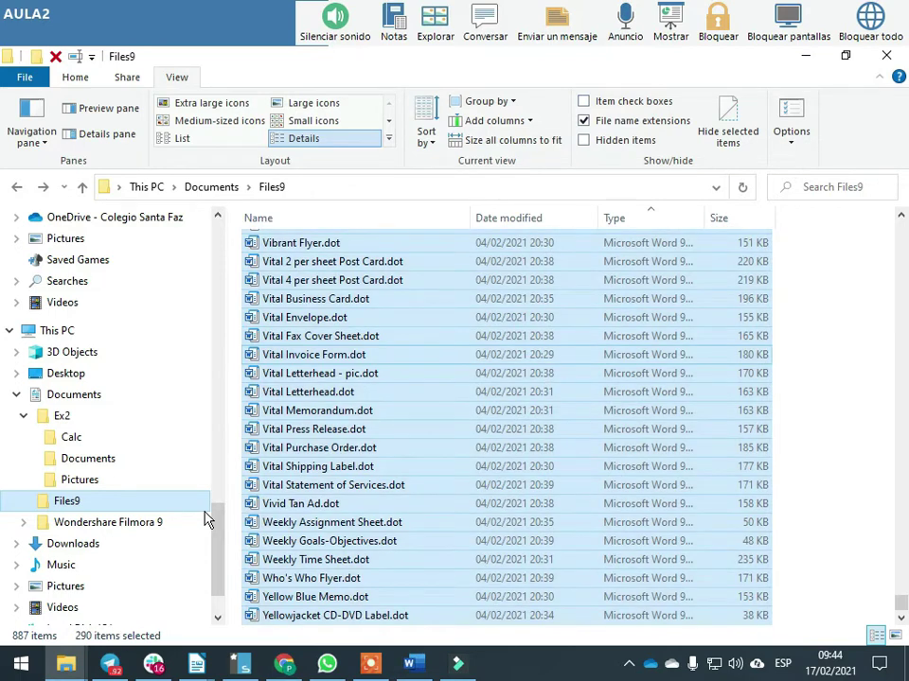
Check the Calc, Documents and Pictures folders, then open Ex2
{"action": "left_click", "coordinate": [71, 439]}
{"action": "left_click", "coordinate": [83, 460]}
{"action": "left_click", "coordinate": [83, 480]}
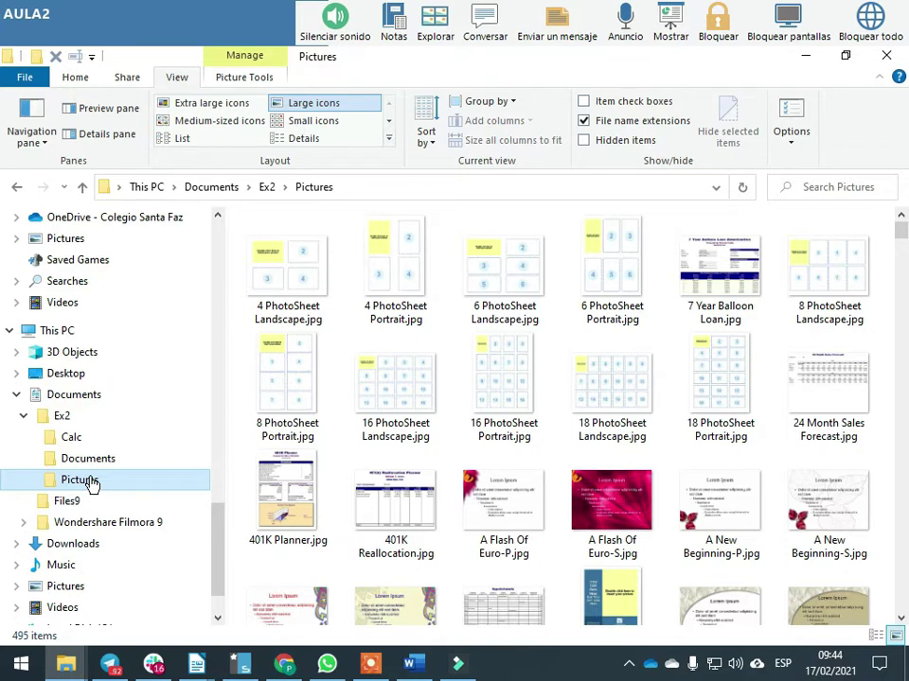
{"action": "left_click", "coordinate": [72, 437]}
{"action": "left_click", "coordinate": [62, 416]}
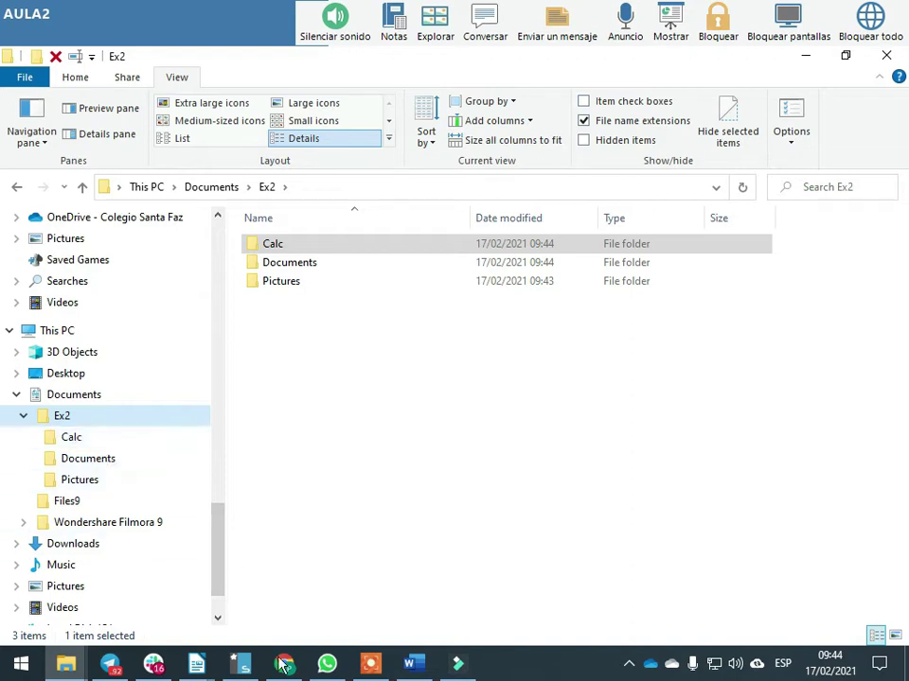
{"action": "left_click", "coordinate": [195, 665]}
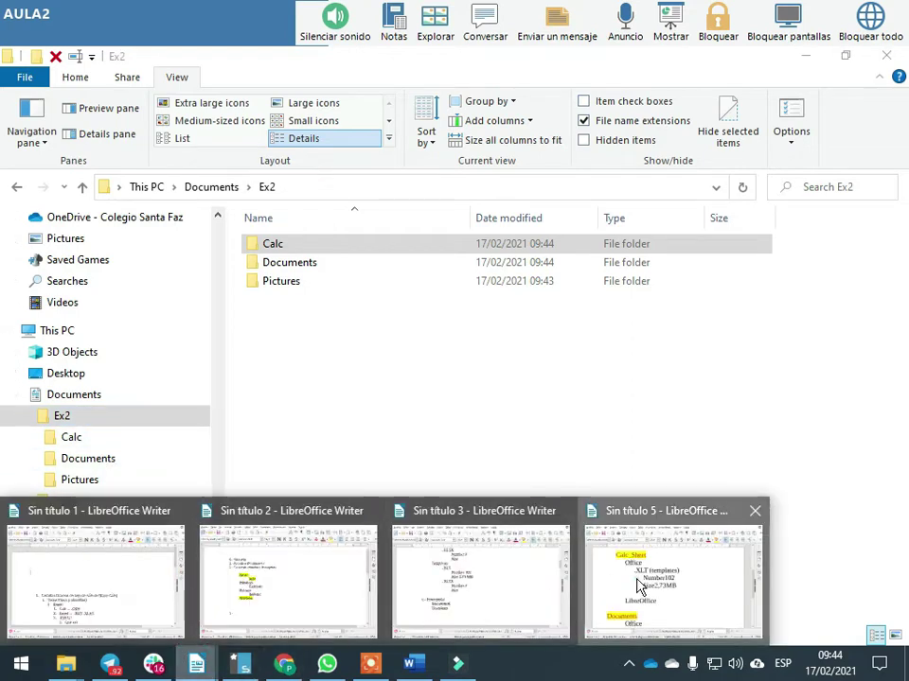
{"action": "left_click", "coordinate": [639, 585]}
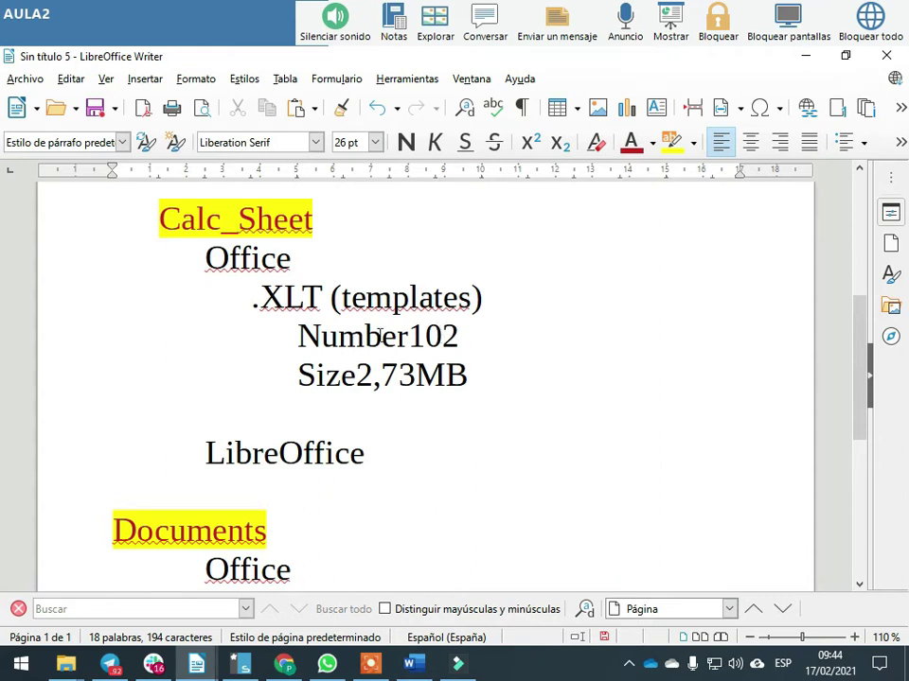
{"action": "scroll", "coordinate": [401, 368], "scroll_direction": "down", "scroll_amount": 3}
{"action": "scroll", "coordinate": [401, 367], "scroll_direction": "up", "scroll_amount": 2}
{"action": "scroll", "coordinate": [399, 366], "scroll_direction": "down", "scroll_amount": 1}
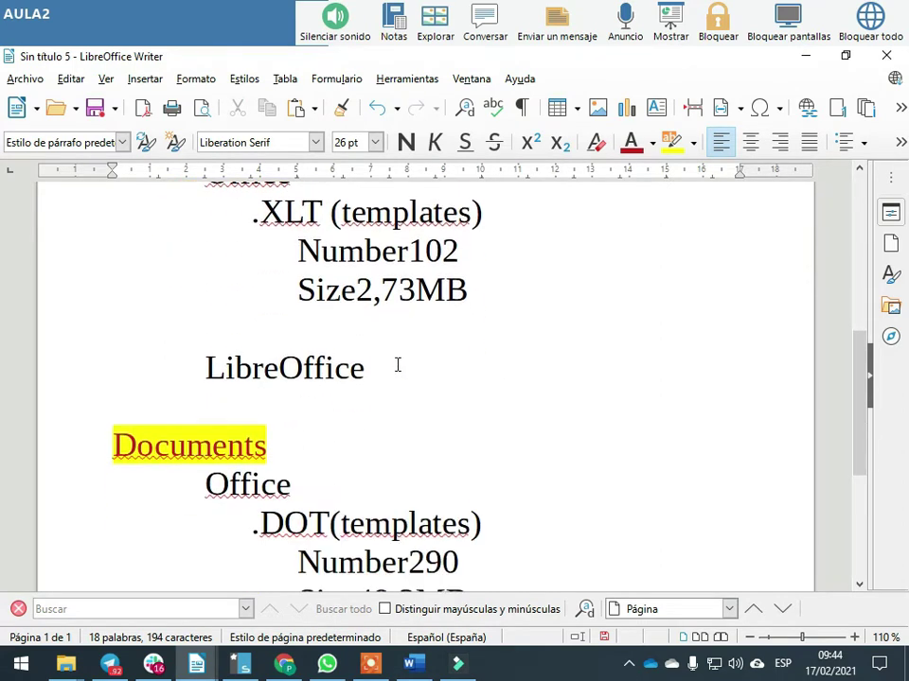
{"action": "key", "text": "alt+Tab"}
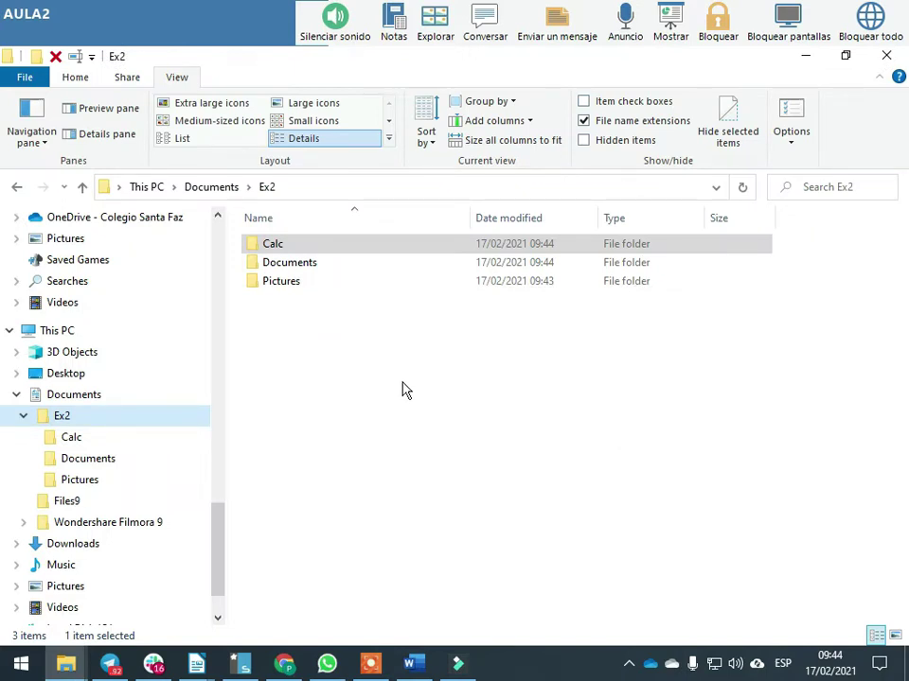
Compress the Calc folder into Calc.7z and Calc.zip with 7-Zip
{"action": "double_click", "coordinate": [275, 247]}
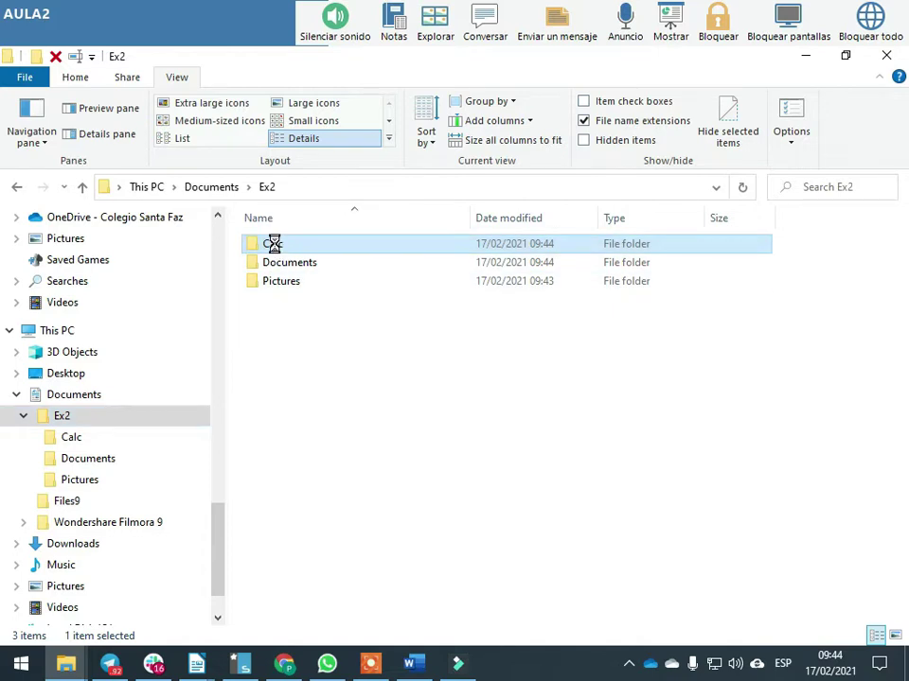
{"action": "right_click", "coordinate": [273, 245]}
{"action": "mouse_move", "coordinate": [351, 206]}
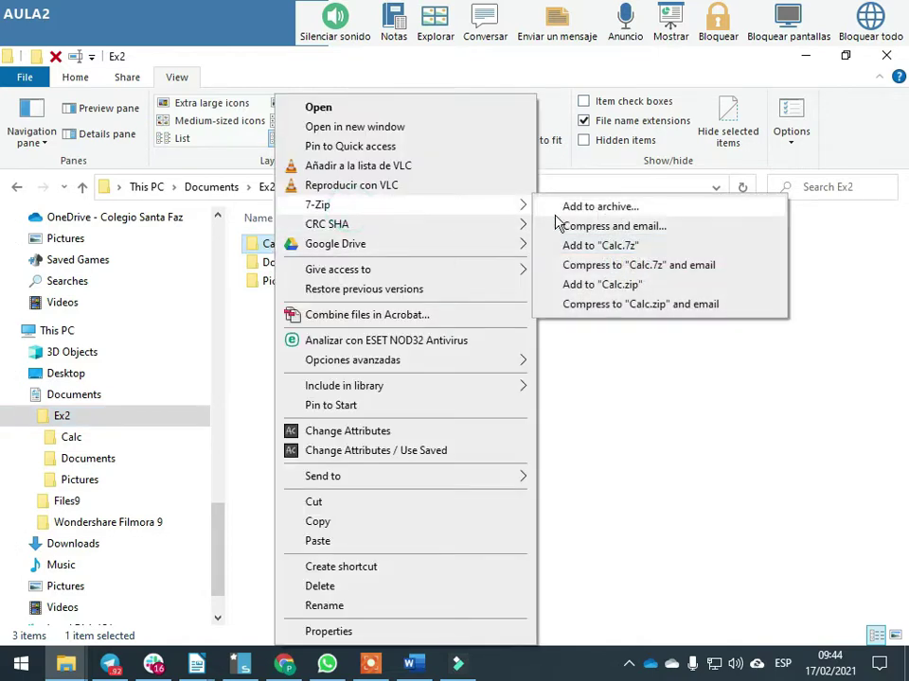
{"action": "left_click", "coordinate": [630, 246]}
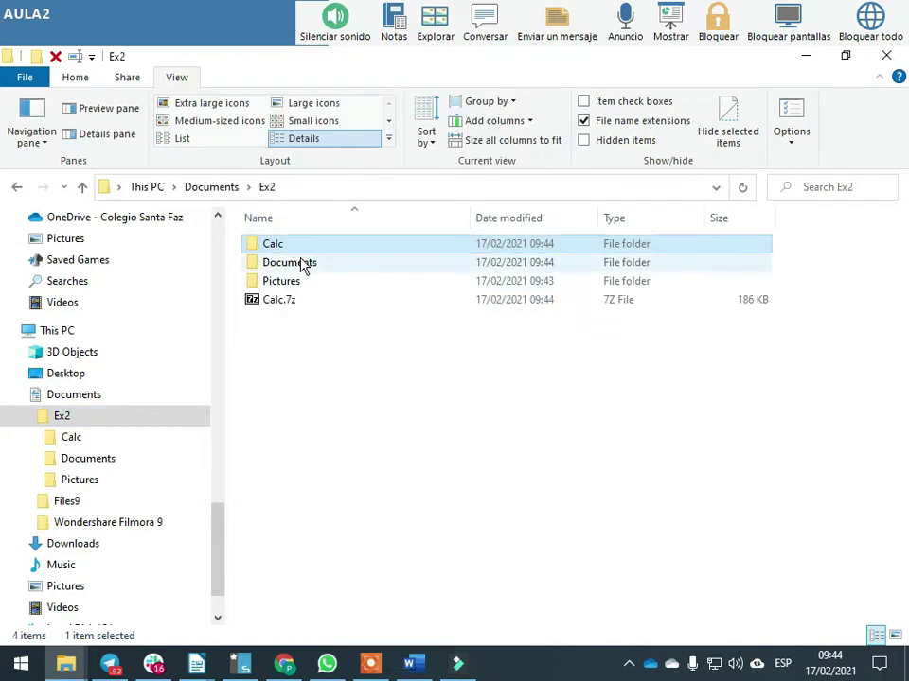
{"action": "key", "text": "shift+F10"}
{"action": "mouse_move", "coordinate": [454, 215]}
{"action": "left_click", "coordinate": [663, 284]}
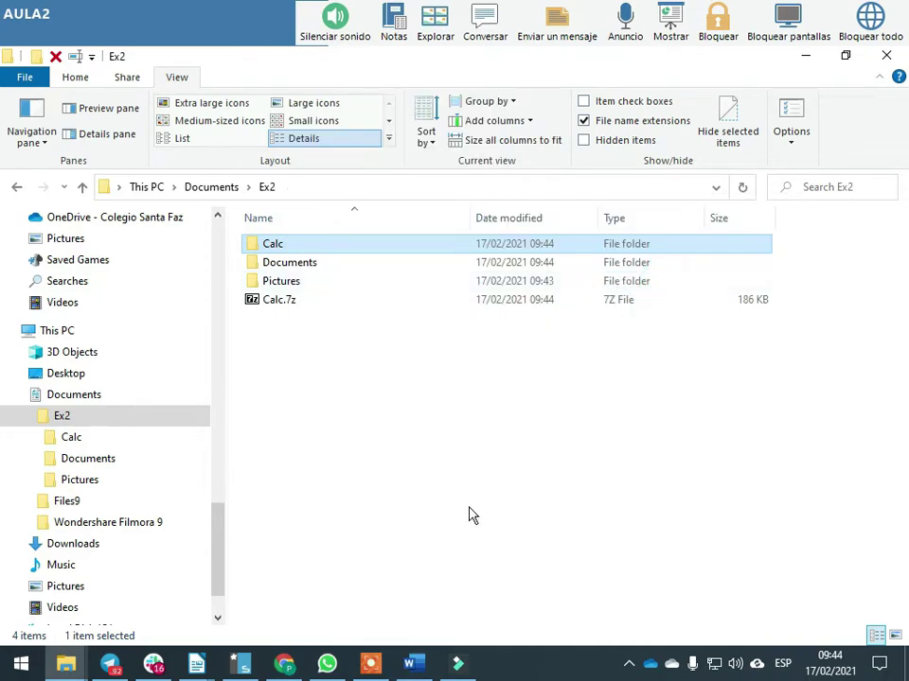
Compress the Documents folder into Documents.7z and Documents.zip
{"action": "left_click", "coordinate": [305, 262]}
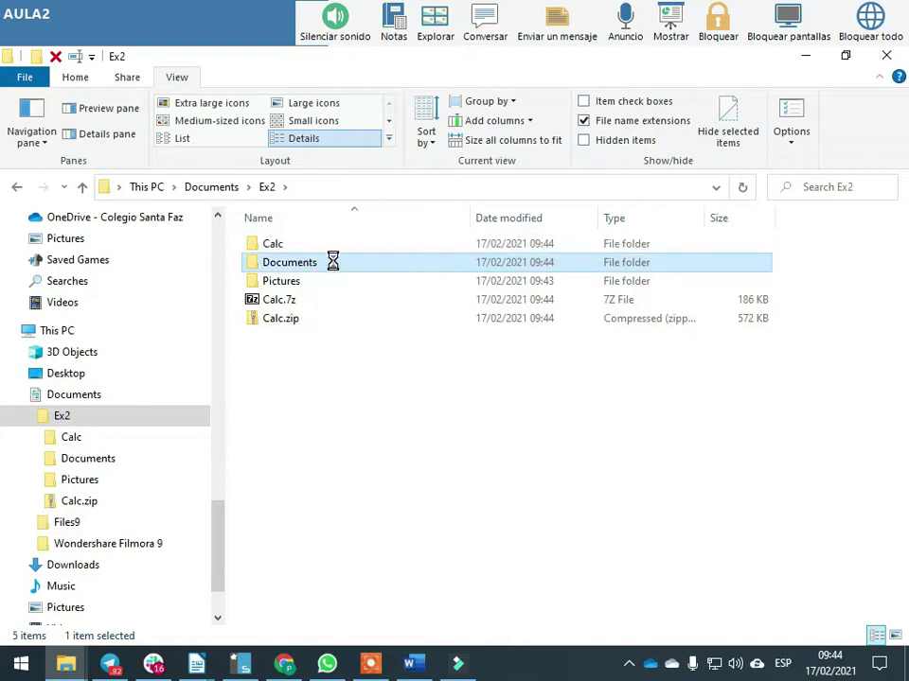
{"action": "key", "text": "shift+F10"}
{"action": "left_click", "coordinate": [392, 202]}
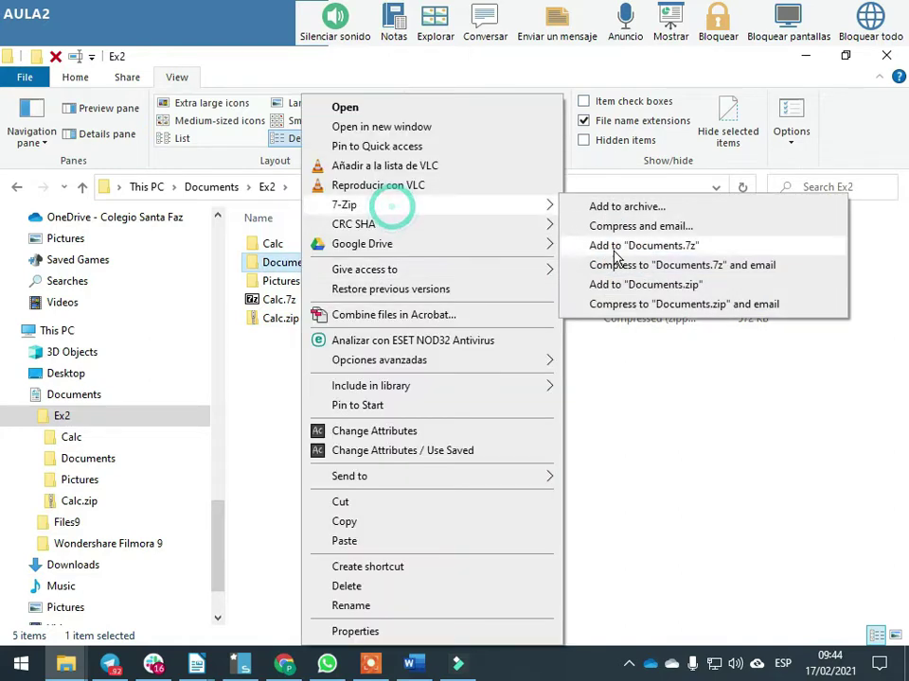
{"action": "left_click", "coordinate": [669, 249]}
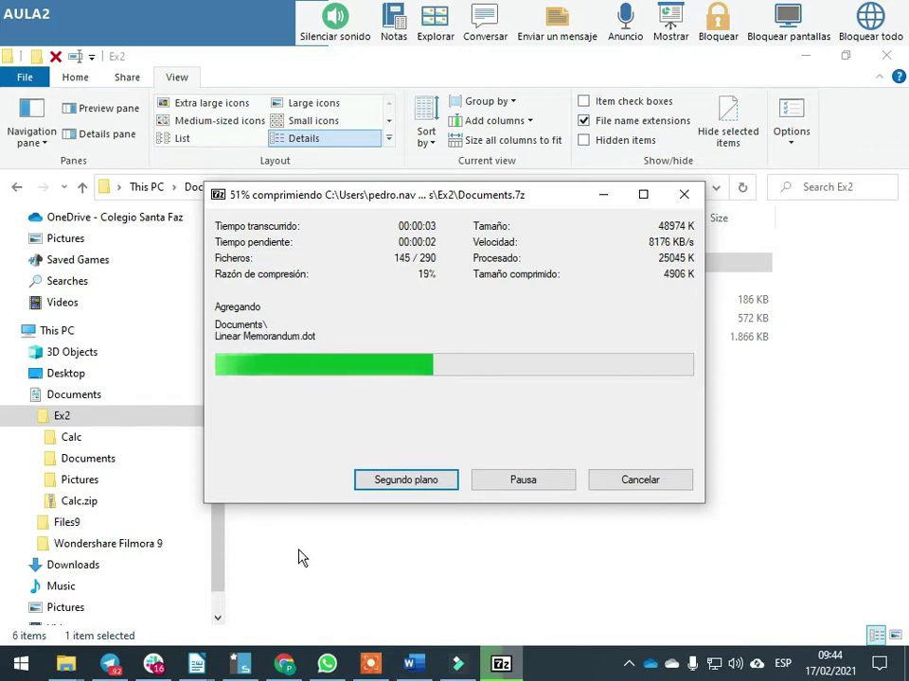
{"action": "left_click", "coordinate": [405, 264]}
{"action": "key", "text": "shift+F10"}
{"action": "left_click", "coordinate": [436, 200]}
{"action": "left_click", "coordinate": [667, 284]}
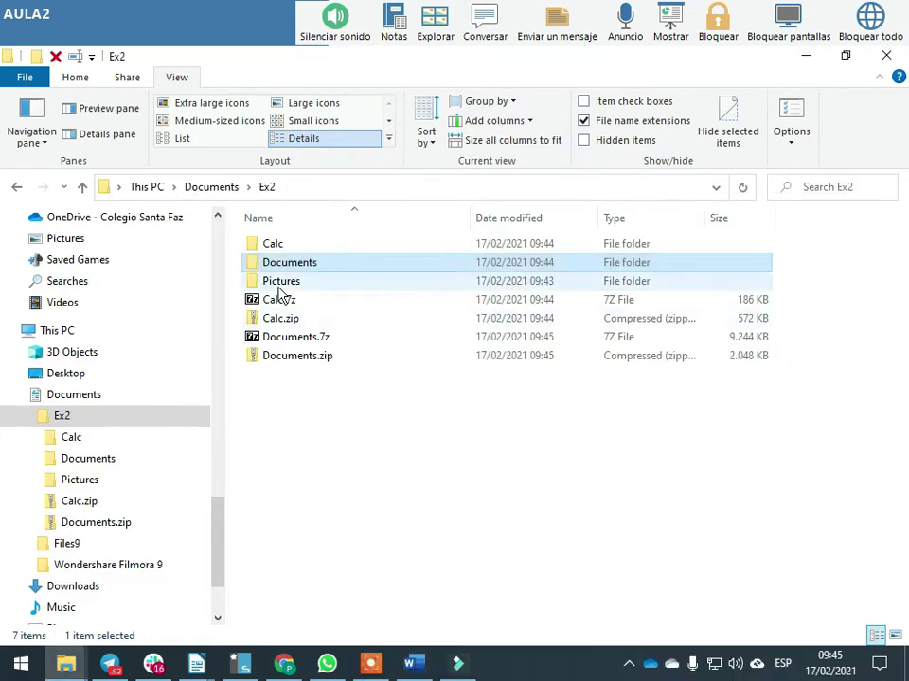
Compress the Pictures folder into Pictures.zip and Pictures.7z
{"action": "left_click", "coordinate": [429, 287]}
{"action": "key", "text": "shift+F10"}
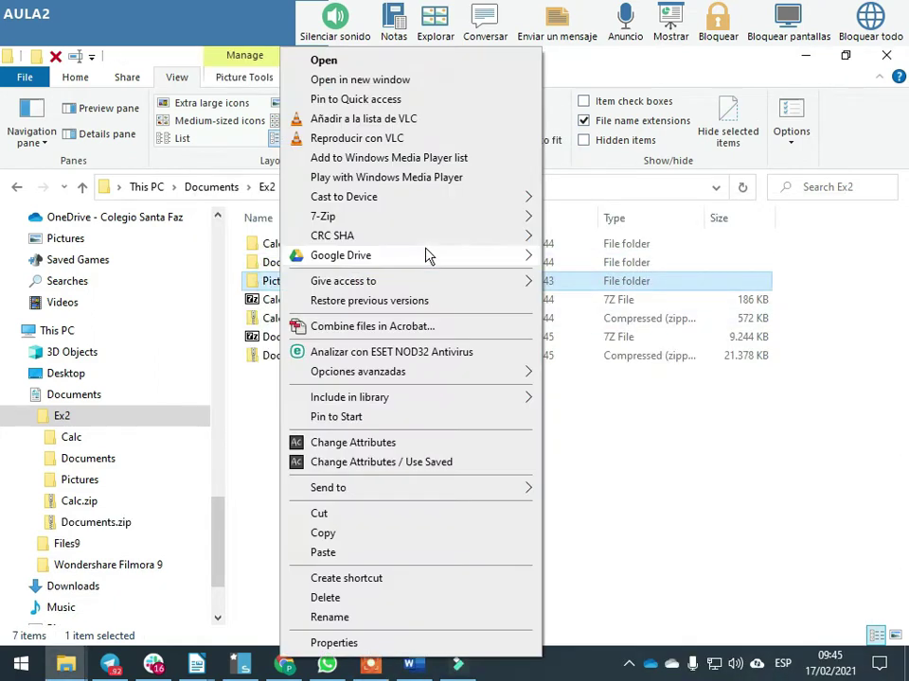
{"action": "left_click", "coordinate": [424, 216]}
{"action": "left_click", "coordinate": [651, 299]}
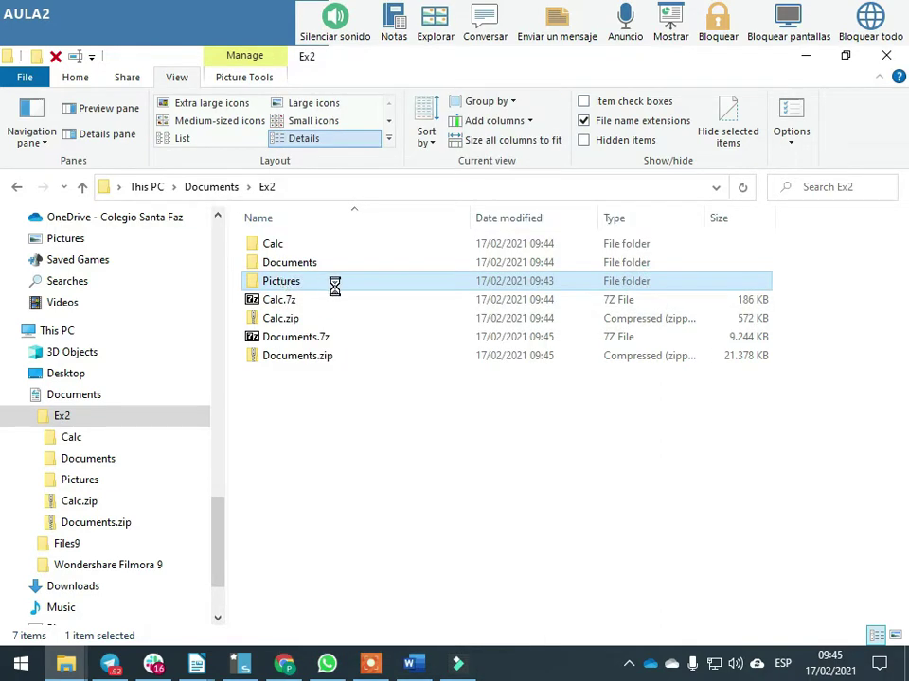
{"action": "right_click", "coordinate": [284, 281]}
{"action": "mouse_move", "coordinate": [399, 219]}
{"action": "left_click", "coordinate": [643, 257]}
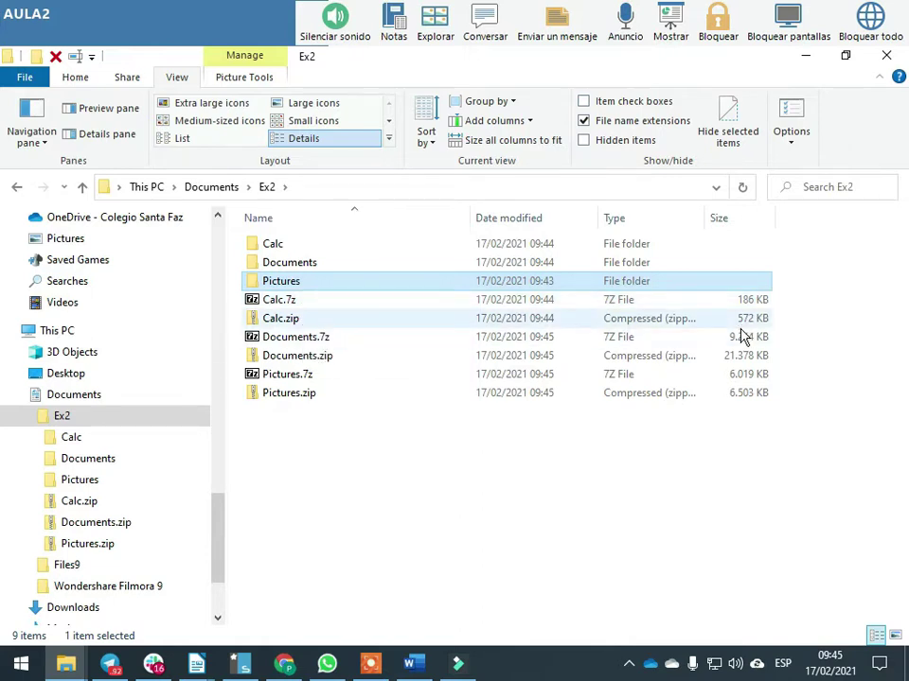
Below Size7,99MB under Pictures, add ZIP's with indented 7Z and ZIP lines, then select them
{"action": "key", "text": "alt+Tab"}
{"action": "scroll", "coordinate": [261, 336], "scroll_direction": "up", "scroll_amount": 3}
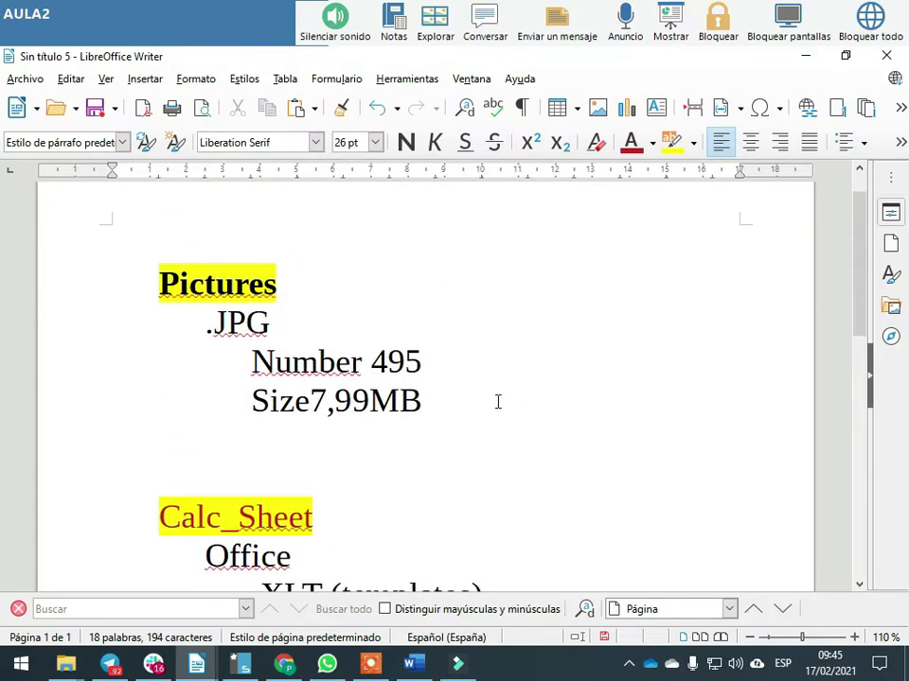
{"action": "left_click", "coordinate": [462, 395]}
{"action": "key", "text": "Return"}
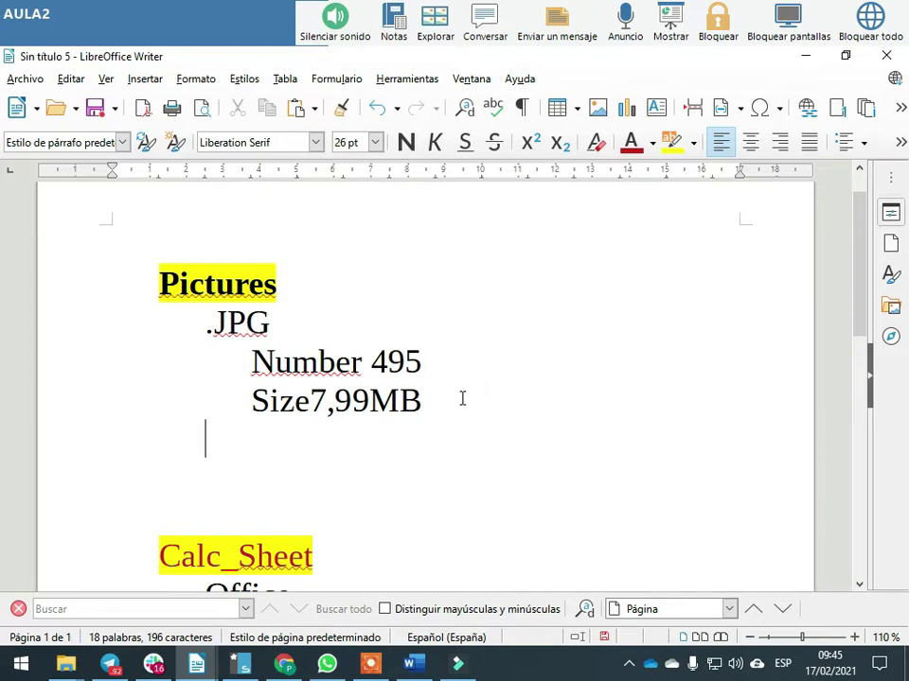
{"action": "type", "text": "ZIP's"}
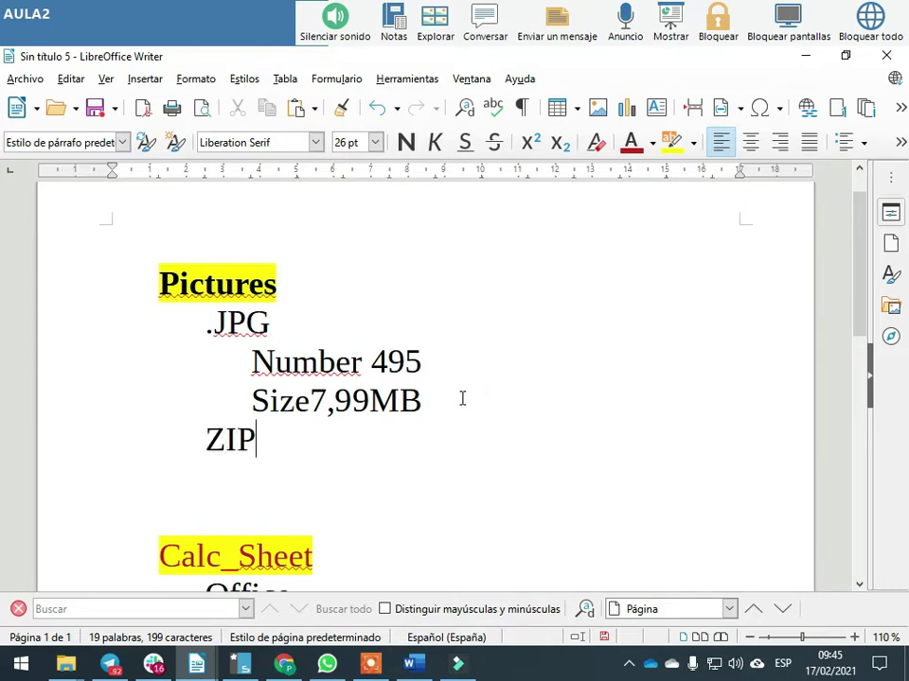
{"action": "key", "text": "Return"}
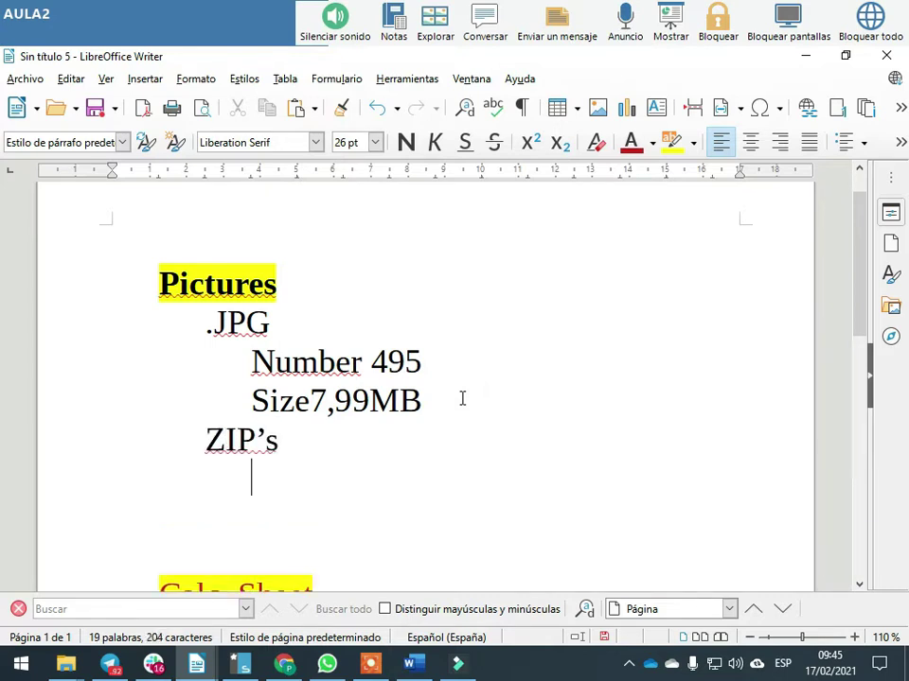
{"action": "key", "text": "Tab"}
{"action": "type", "text": "7Z"}
{"action": "key", "text": "Return"}
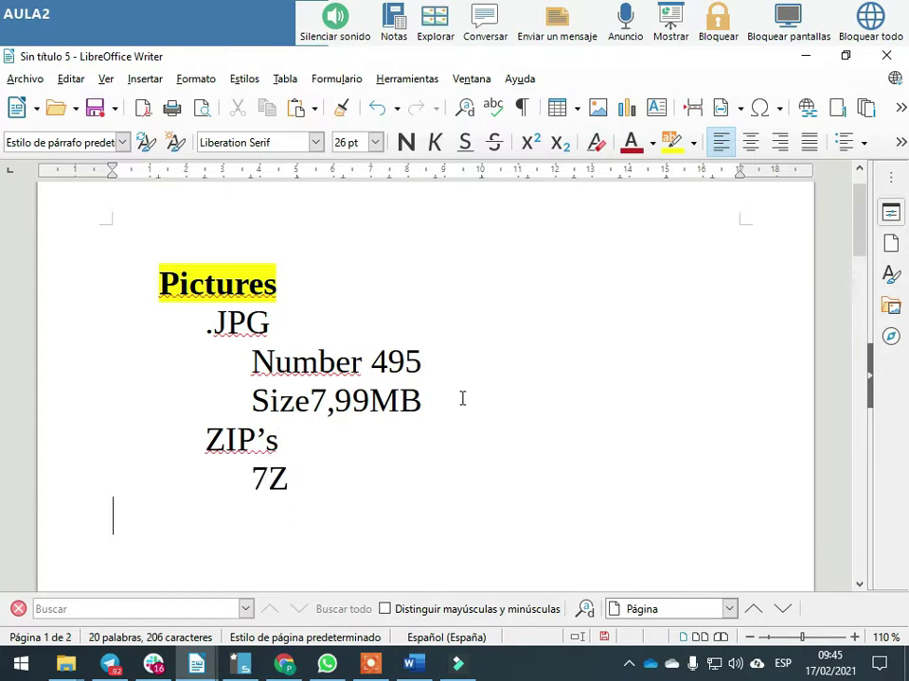
{"action": "type", "text": "ZIP"}
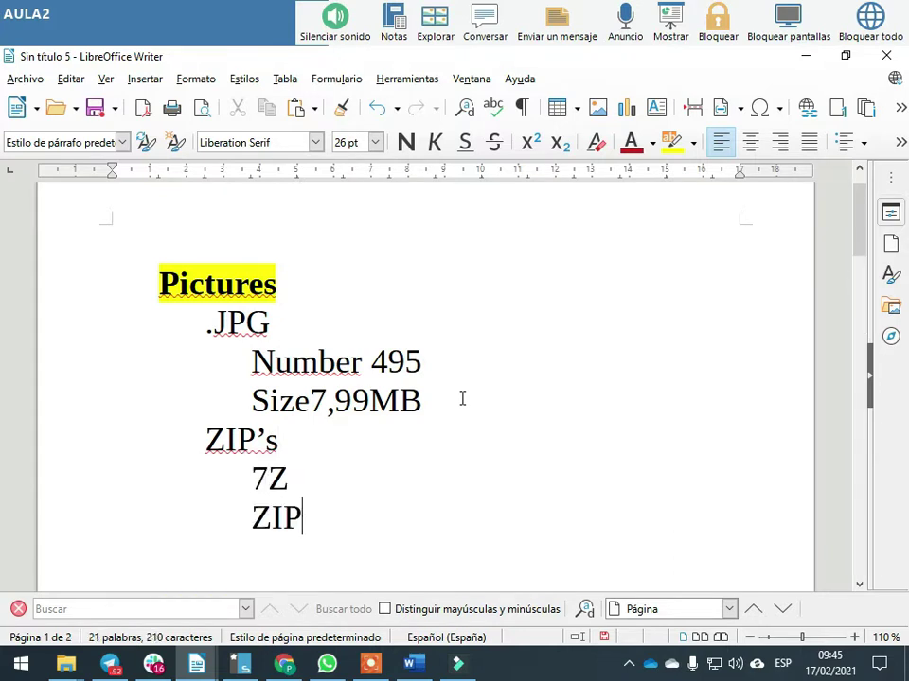
{"action": "left_click_drag", "start_coordinate": [305, 519], "coordinate": [111, 445]}
{"action": "key", "text": "ctrl+c"}
Paste the ZIP's, 7Z and ZIP lines after Size2,73MB under Calc_Sheet and fix their indents
{"action": "scroll", "coordinate": [216, 459], "scroll_direction": "down", "scroll_amount": 10}
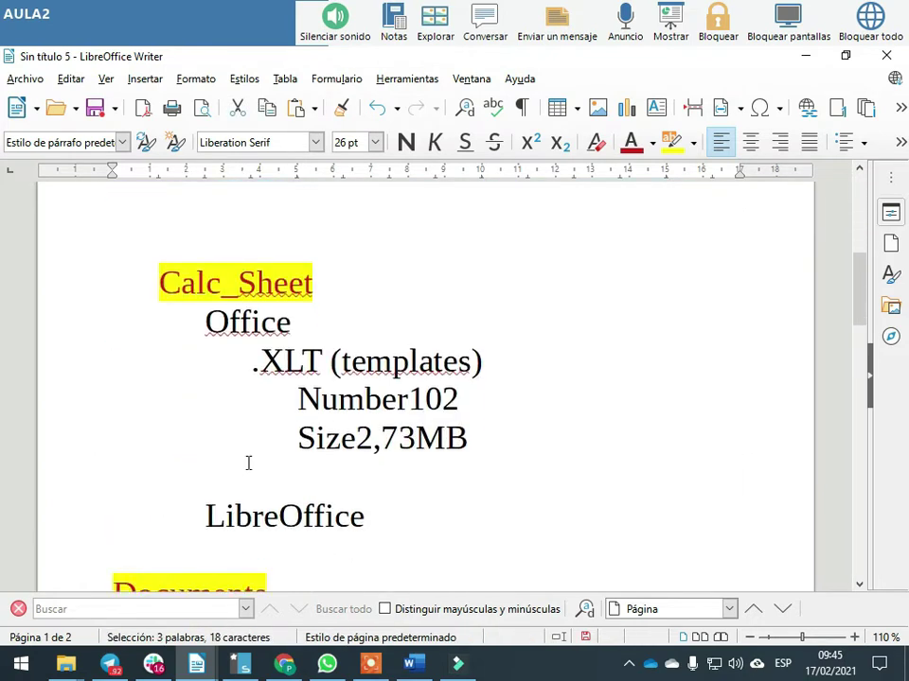
{"action": "left_click", "coordinate": [512, 341]}
{"action": "key", "text": "Return"}
{"action": "key", "text": "Return"}
{"action": "key", "text": "Tab"}
{"action": "key", "text": "Tab"}
{"action": "key", "text": "ctrl+v"}
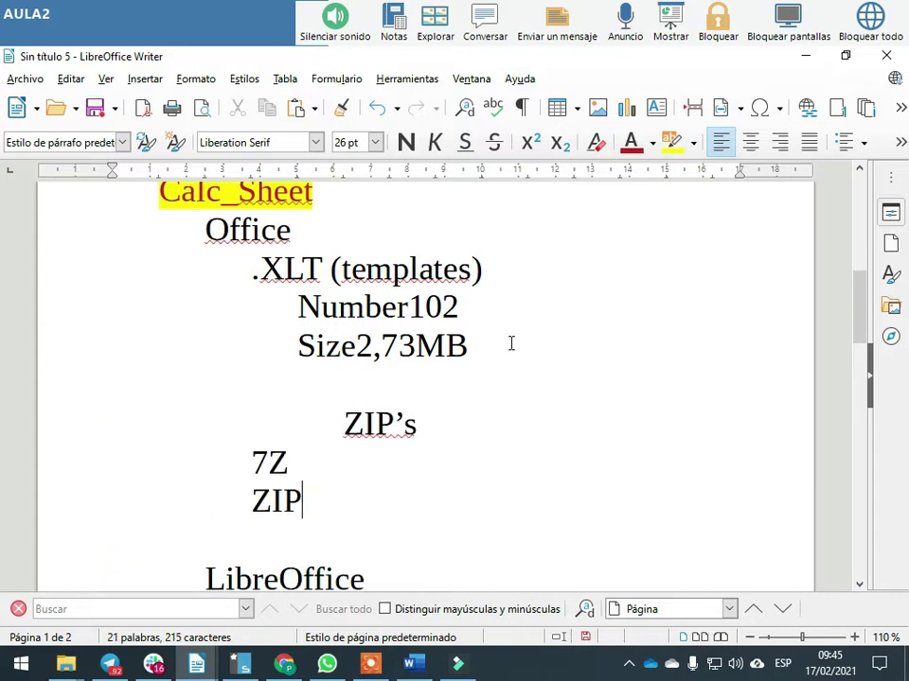
{"action": "left_click", "coordinate": [341, 421]}
{"action": "key", "text": "BackSpace"}
{"action": "key", "text": "BackSpace"}
{"action": "key", "text": "Down"}
{"action": "key", "text": "Home"}
{"action": "key", "text": "Tab"}
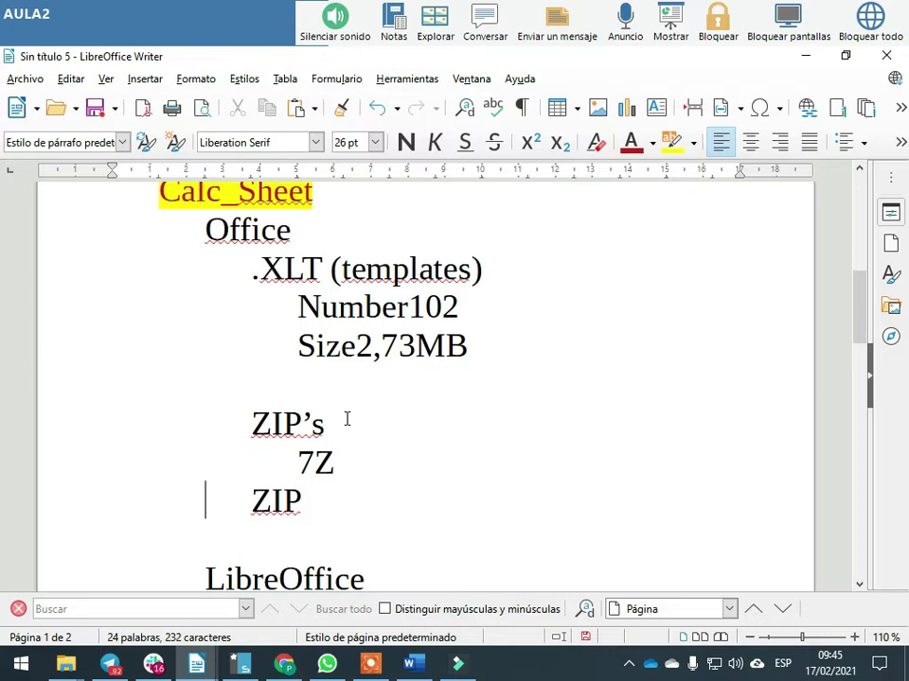
{"action": "key", "text": "Tab"}
Paste the same lines after Size48,3MB under Documents and re-indent 7Z and ZIP
{"action": "scroll", "coordinate": [379, 435], "scroll_direction": "down", "scroll_amount": 8}
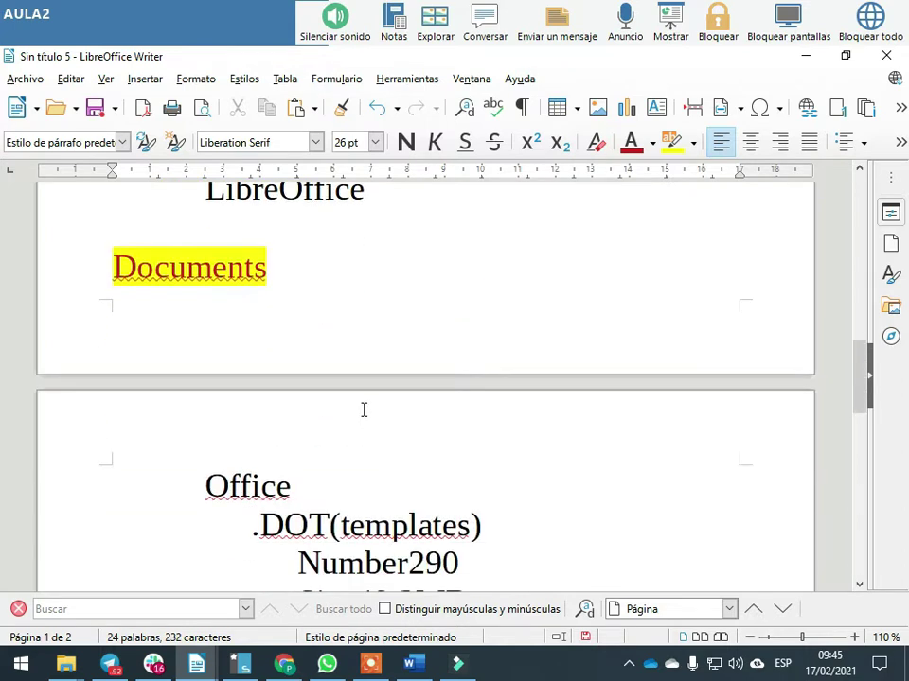
{"action": "scroll", "coordinate": [363, 408], "scroll_direction": "down", "scroll_amount": 3}
{"action": "left_click", "coordinate": [497, 403]}
{"action": "key", "text": "Return"}
{"action": "key", "text": "Return"}
{"action": "key", "text": "Tab"}
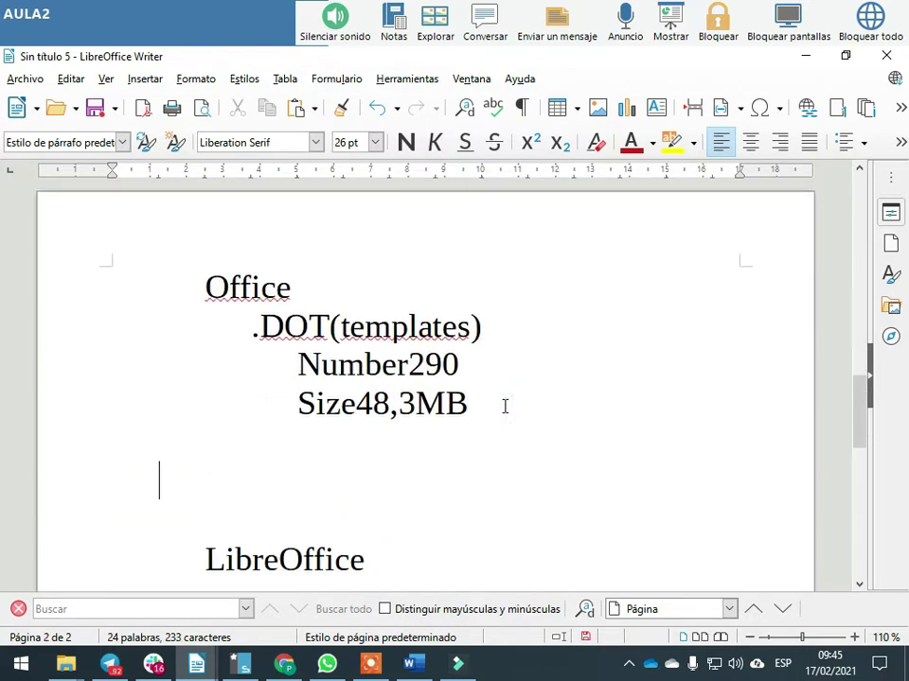
{"action": "key", "text": "ctrl+v"}
{"action": "left_click", "coordinate": [297, 481]}
{"action": "key", "text": "BackSpace"}
{"action": "key", "text": "Down"}
{"action": "key", "text": "End"}
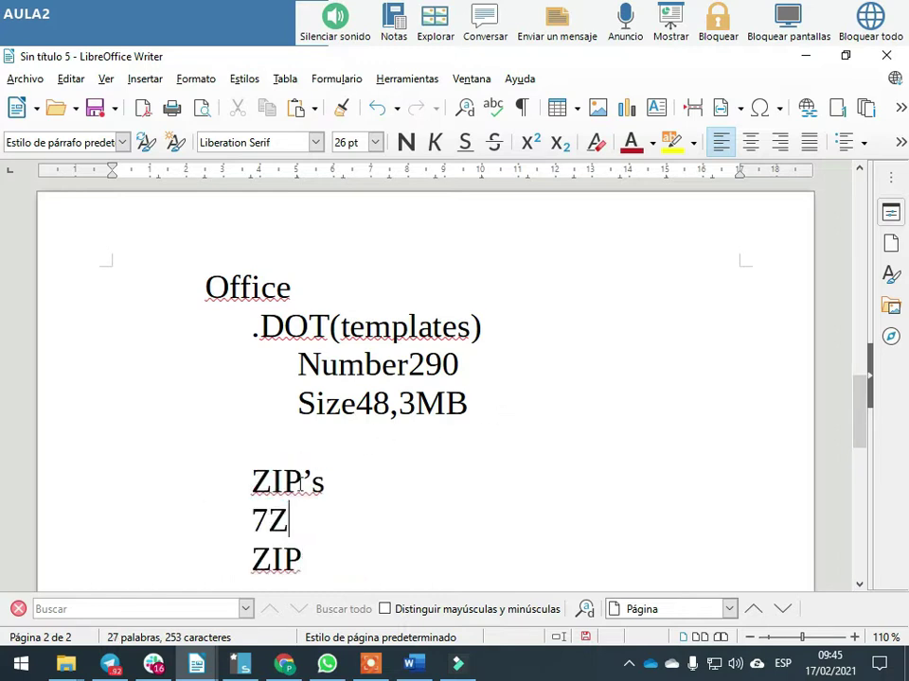
{"action": "key", "text": "Tab"}
{"action": "key", "text": "Down"}
{"action": "key", "text": "Home"}
{"action": "key", "text": "Right"}
{"action": "key", "text": "Tab"}
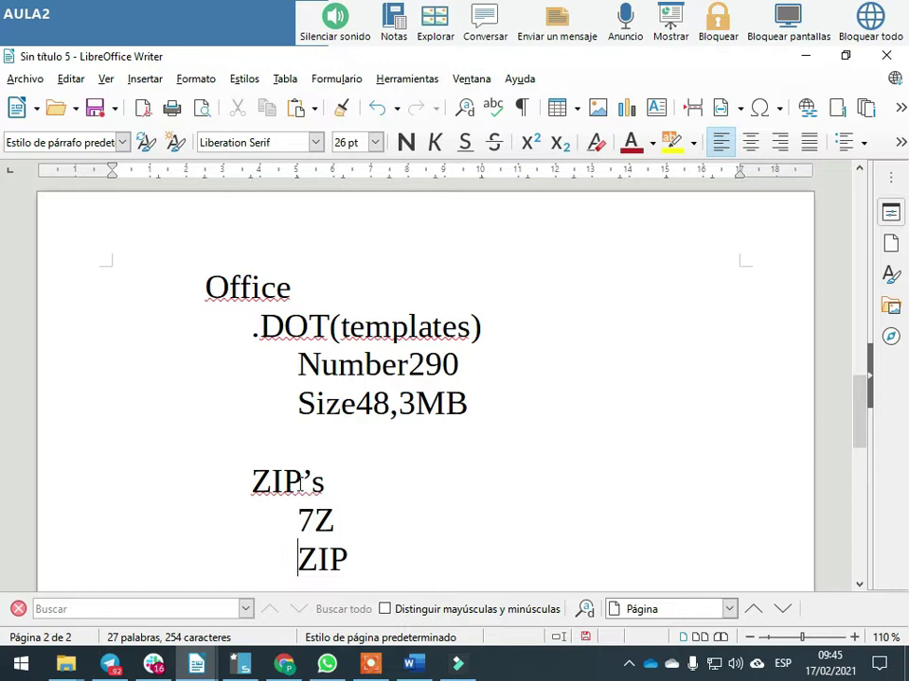
{"action": "key", "text": "alt+Tab"}
{"action": "key", "text": "alt+Tab"}
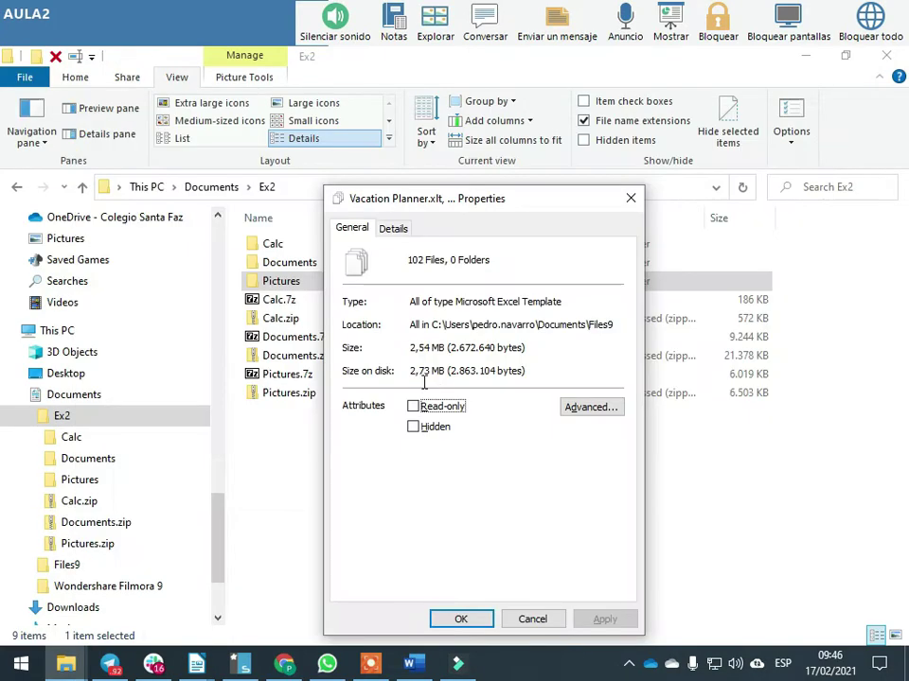
Under Pictures, fill in 7Z186KB and ZIP572 after checking the archive sizes in File Explorer
{"action": "left_click", "coordinate": [630, 198]}
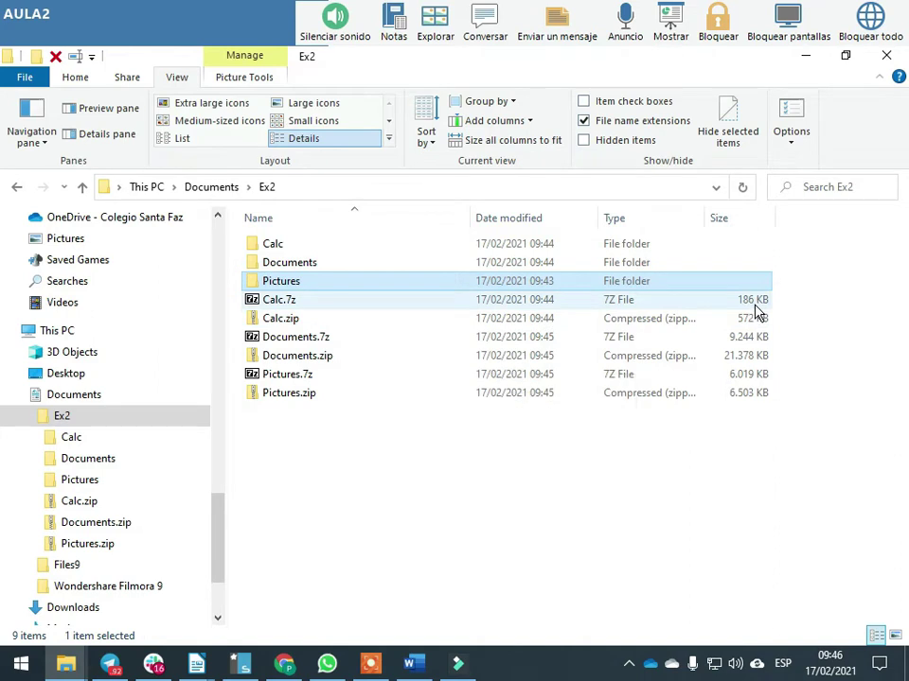
{"action": "key", "text": "alt+Tab"}
{"action": "scroll", "coordinate": [392, 290], "scroll_direction": "down", "scroll_amount": 3}
{"action": "scroll", "coordinate": [279, 295], "scroll_direction": "up", "scroll_amount": 2}
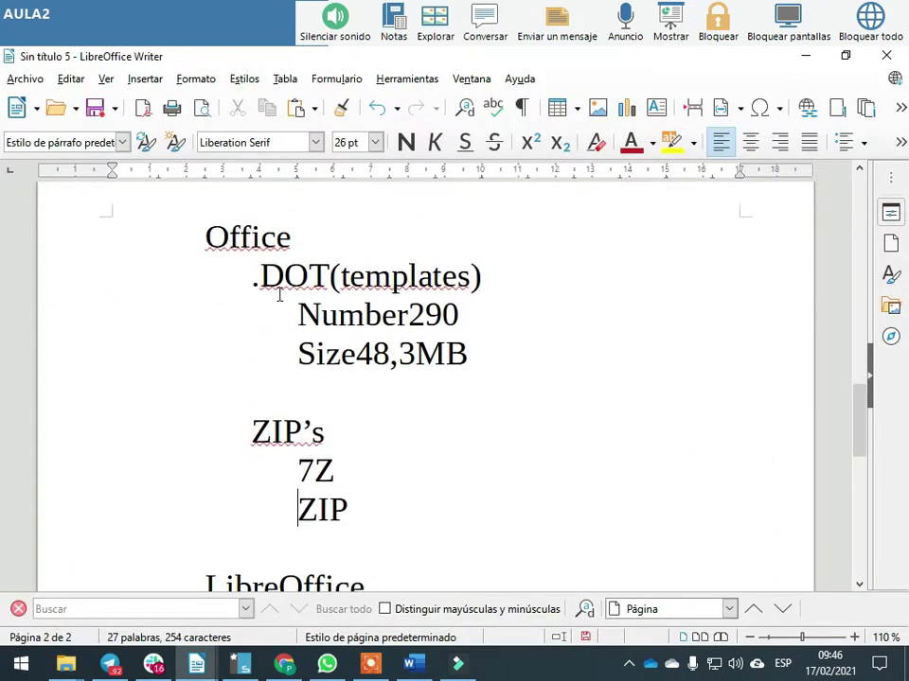
{"action": "scroll", "coordinate": [321, 358], "scroll_direction": "up", "scroll_amount": 8}
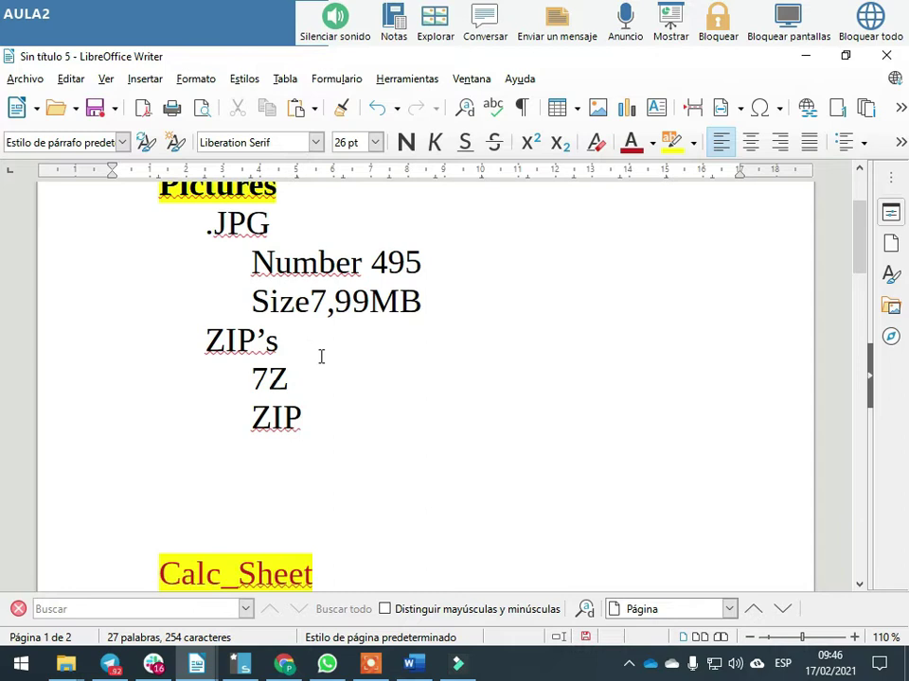
{"action": "scroll", "coordinate": [321, 358], "scroll_direction": "up", "scroll_amount": 3}
{"action": "left_click", "coordinate": [318, 512]}
{"action": "type", "text": "1"}
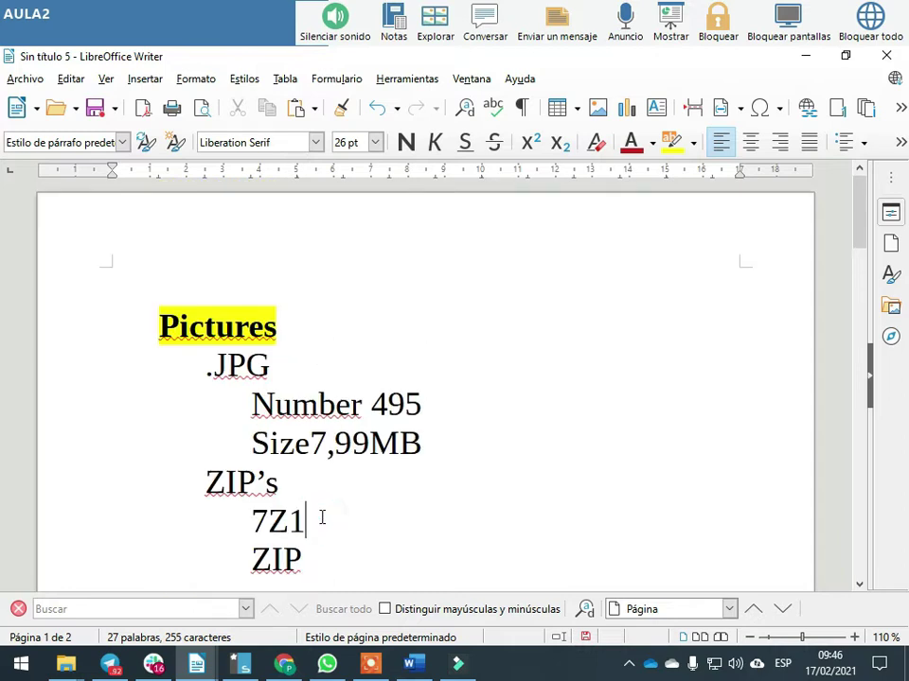
{"action": "type", "text": "86KB"}
{"action": "key", "text": "Left"}
{"action": "key", "text": "Left"}
{"action": "key", "text": "alt+Tab"}
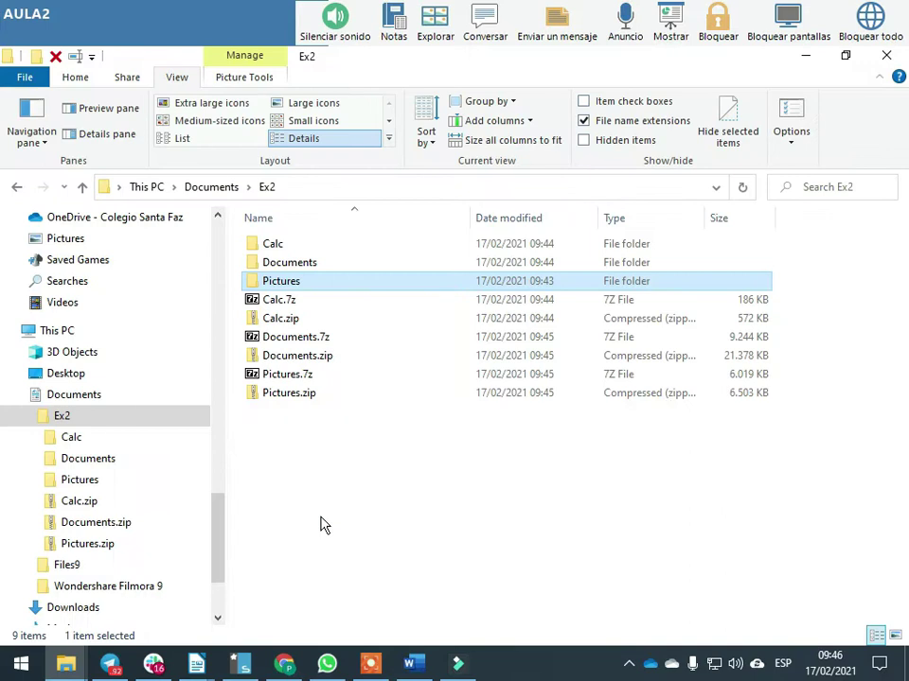
{"action": "key", "text": "alt+Tab"}
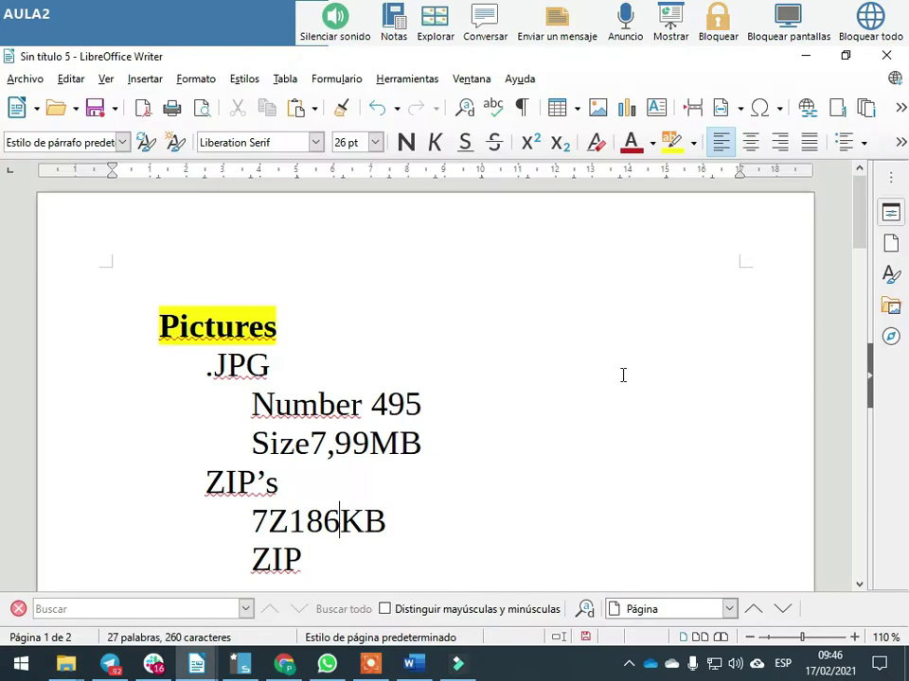
{"action": "key", "text": "alt+Tab"}
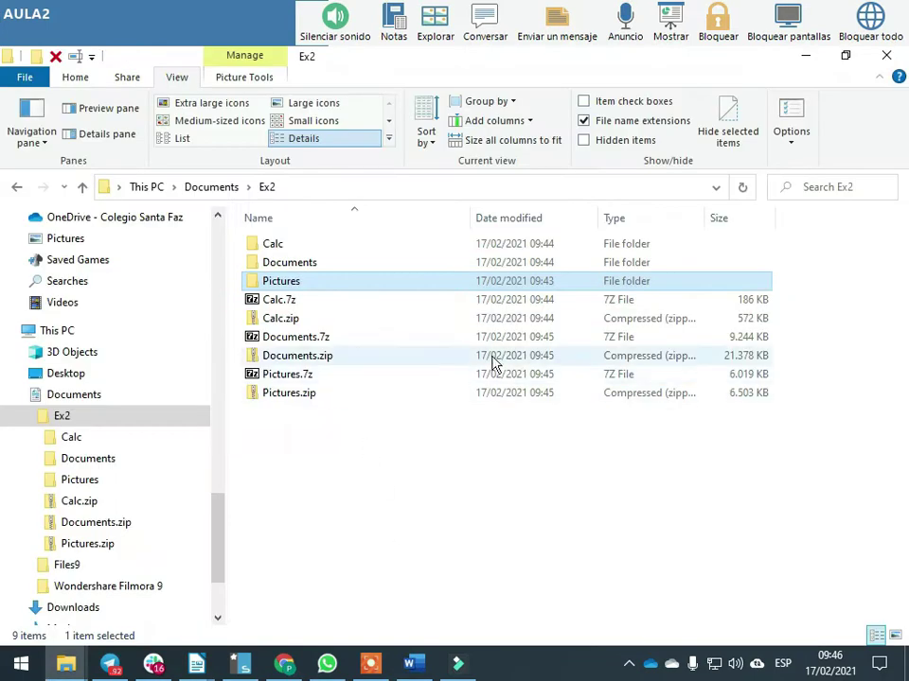
{"action": "key", "text": "alt+Tab"}
{"action": "type", "text": "572"}
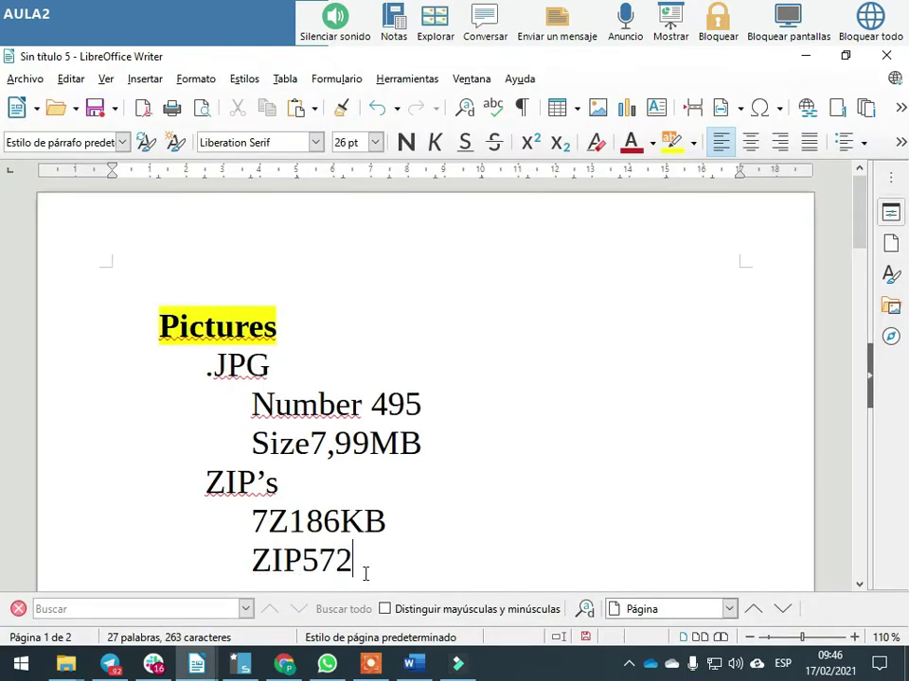
Replace Calc_Sheet's 7Z and ZIP lines with the 7Z186KB and ZIP572 lines and re-indent them
{"action": "key", "text": "alt+Tab"}
{"action": "key", "text": "alt+Tab"}
{"action": "scroll", "coordinate": [360, 539], "scroll_direction": "down", "scroll_amount": 2}
{"action": "left_click_drag", "start_coordinate": [364, 474], "coordinate": [190, 442]}
{"action": "key", "text": "ctrl+c"}
{"action": "key", "text": "alt+Tab"}
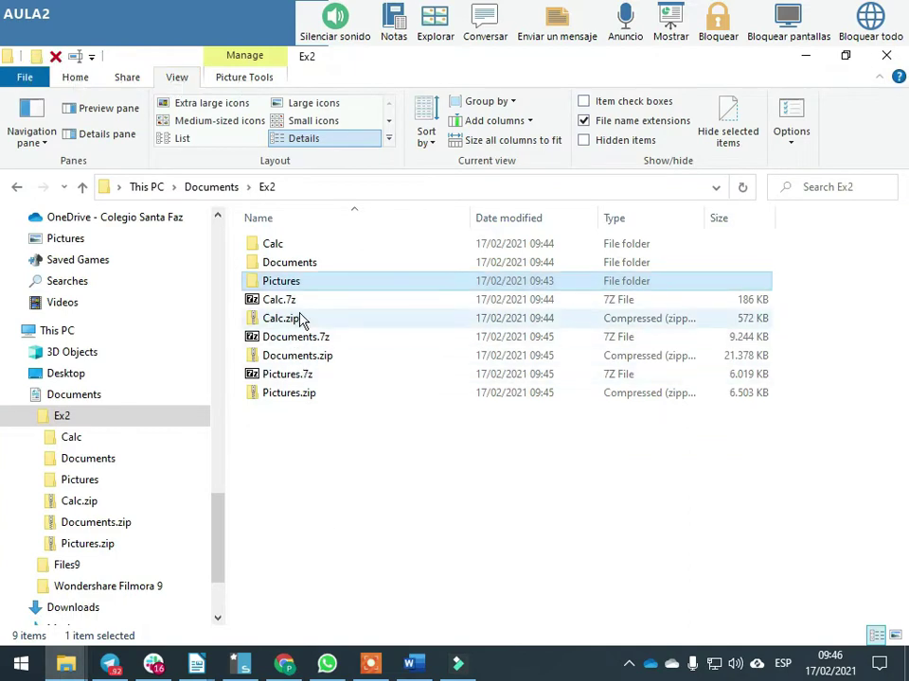
{"action": "key", "text": "alt+Tab"}
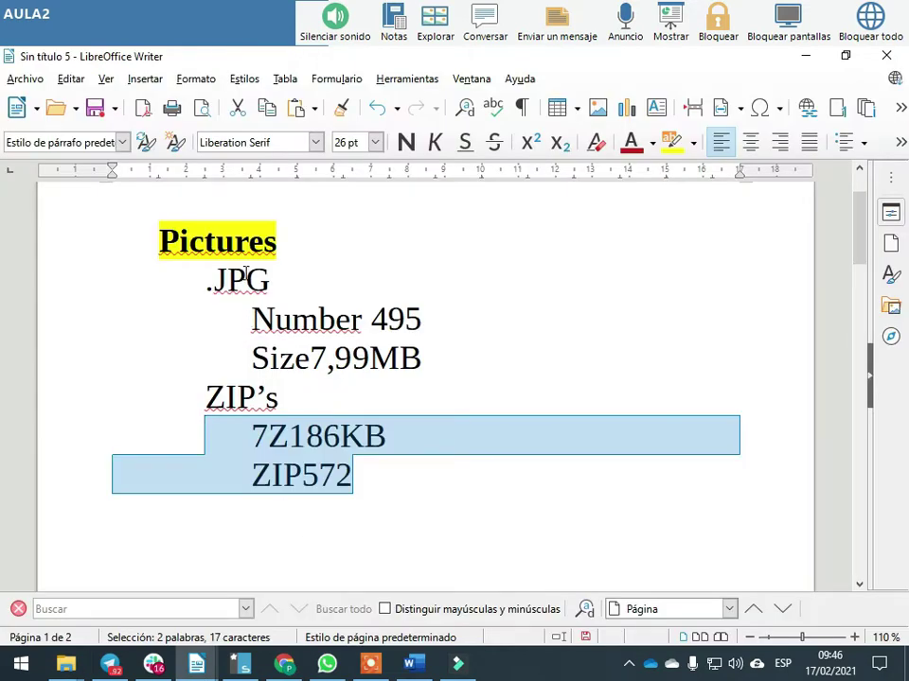
{"action": "scroll", "coordinate": [265, 426], "scroll_direction": "down", "scroll_amount": 10}
{"action": "left_click", "coordinate": [360, 444]}
{"action": "left_click_drag", "start_coordinate": [363, 442], "coordinate": [80, 423]}
{"action": "key", "text": "ctrl+v"}
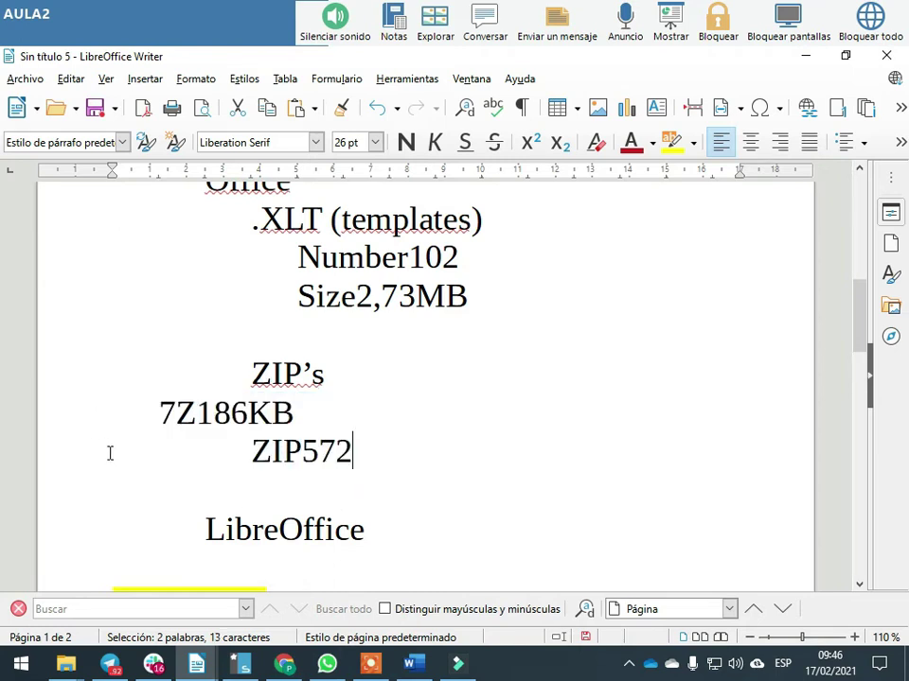
{"action": "left_click", "coordinate": [147, 408]}
{"action": "key", "text": "Tab"}
{"action": "key", "text": "Tab"}
{"action": "key", "text": "Tab"}
{"action": "left_click", "coordinate": [249, 452]}
{"action": "key", "text": "Tab"}
{"action": "key", "text": "alt+Tab"}
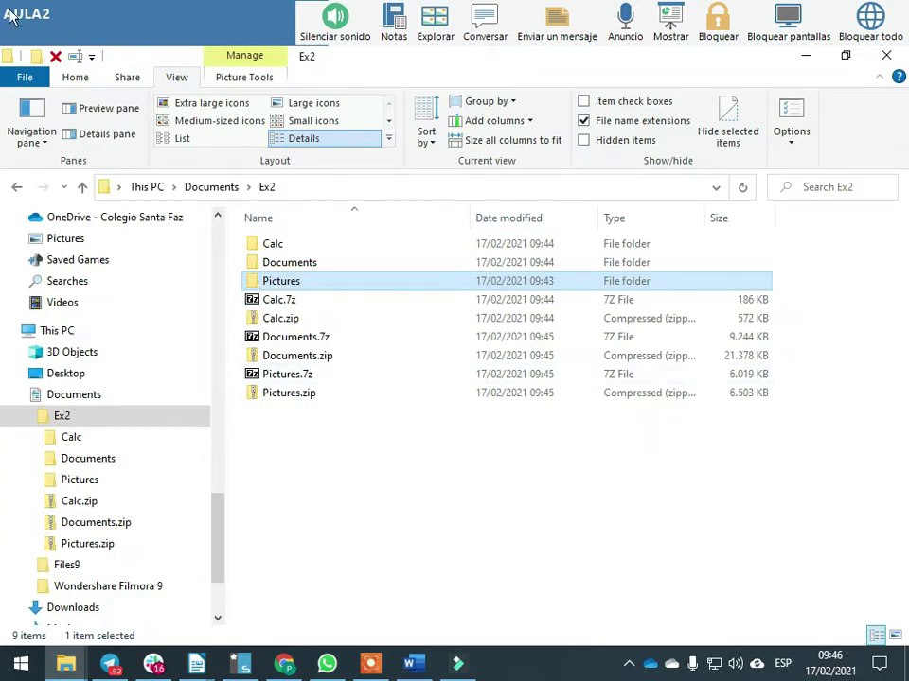
Select the 5,87 MB size on disk in Pictures.7z's Properties, then close the dialog
{"action": "left_click", "coordinate": [740, 377]}
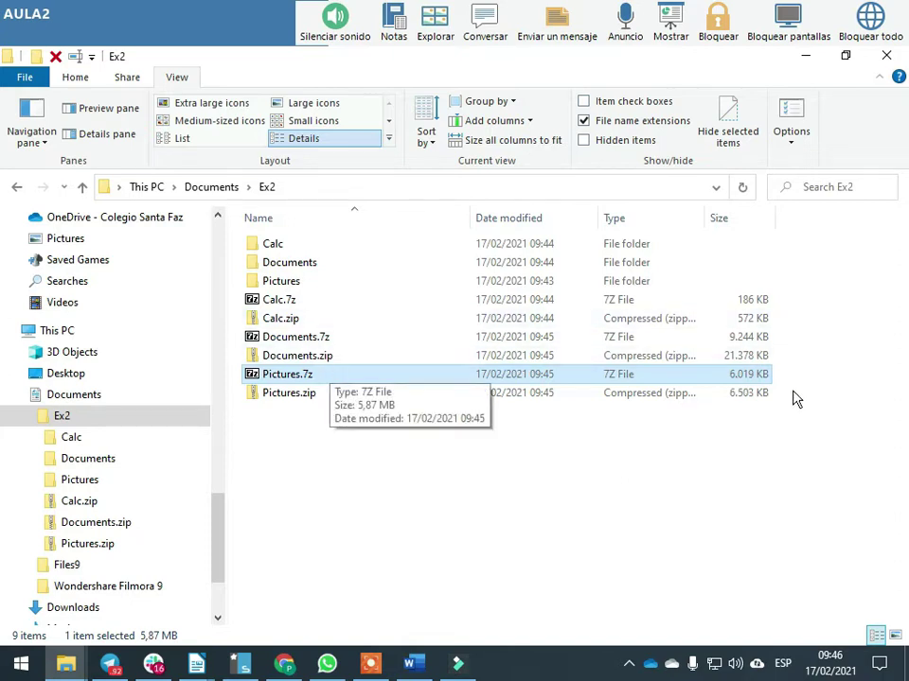
{"action": "right_click", "coordinate": [271, 375]}
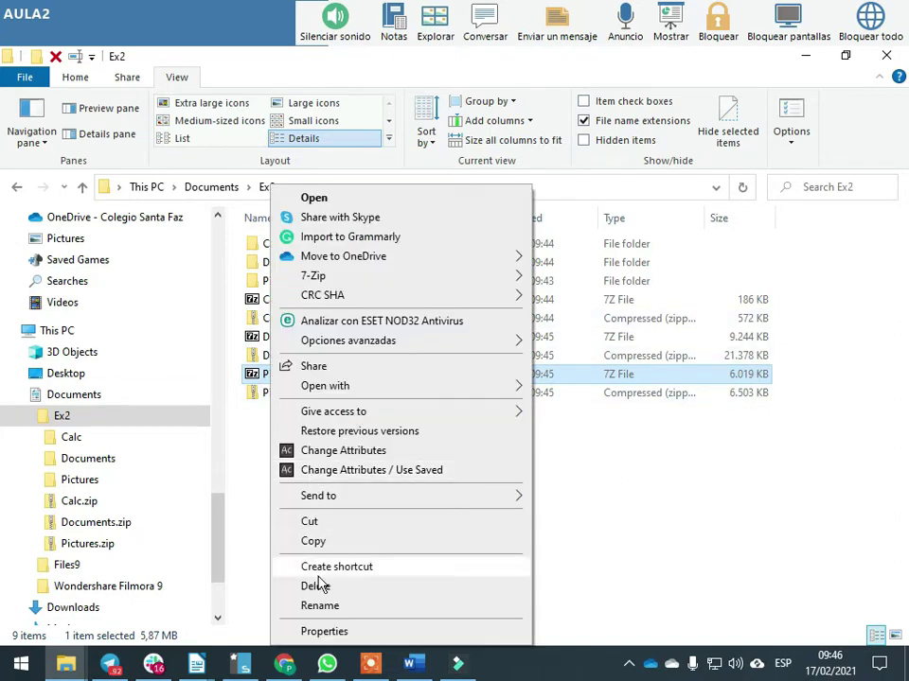
{"action": "left_click", "coordinate": [324, 631]}
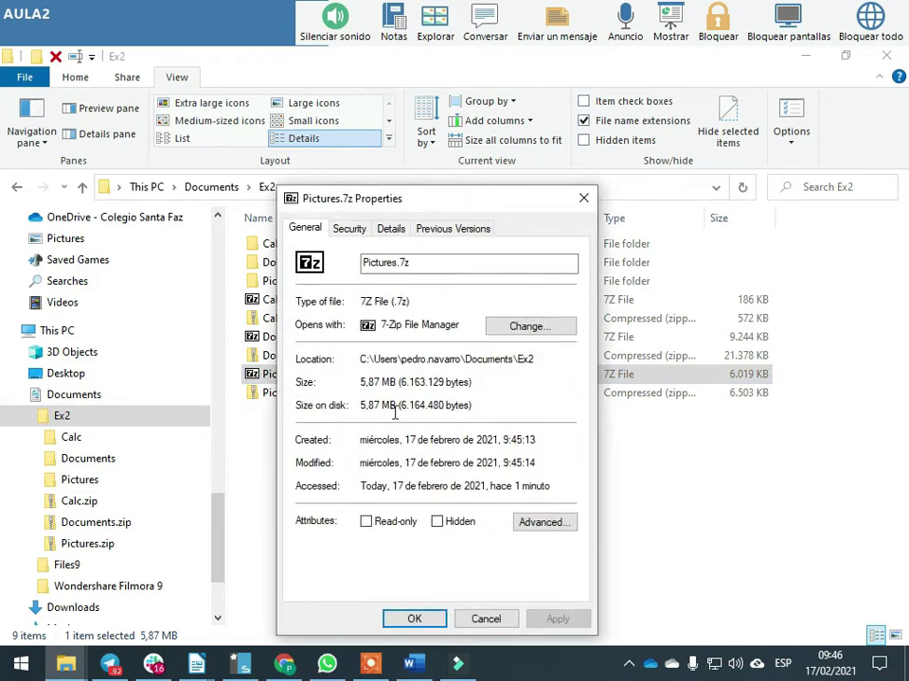
{"action": "left_click_drag", "start_coordinate": [358, 405], "coordinate": [397, 405]}
{"action": "left_click", "coordinate": [583, 196]}
Back in the notes, select the old 186KB value after 7Z under Pictures
{"action": "key", "text": "alt+Tab"}
{"action": "scroll", "coordinate": [295, 408], "scroll_direction": "up", "scroll_amount": 10}
{"action": "left_click_drag", "start_coordinate": [402, 426], "coordinate": [289, 431]}
Change the Pictures 7Z line to 7Z-5,87 MB and delete the old 572 after ZIP
{"action": "type", "text": "5,87 MB"}
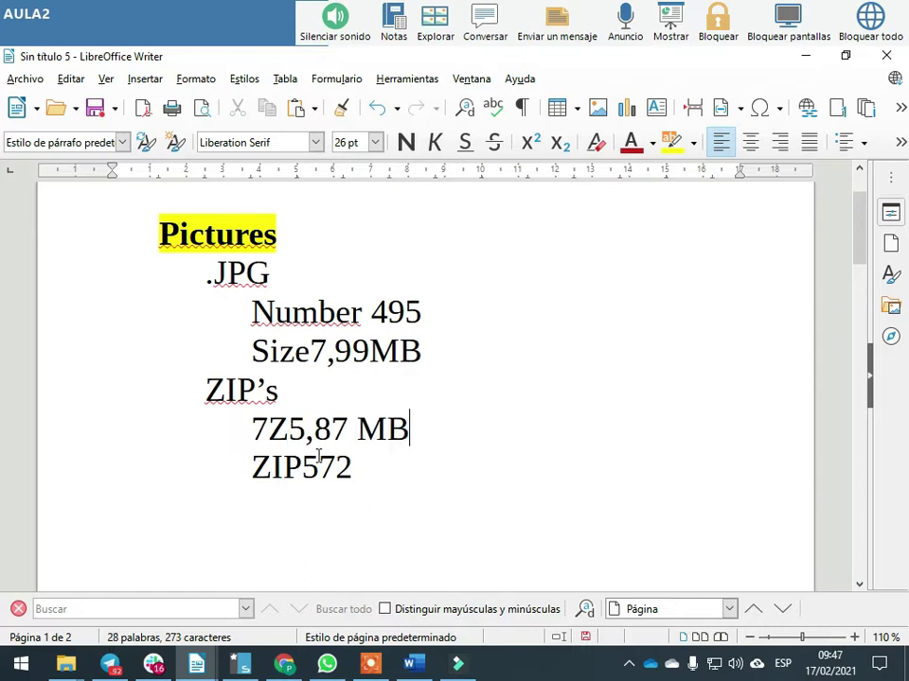
{"action": "left_click", "coordinate": [293, 430]}
{"action": "type", "text": "-"}
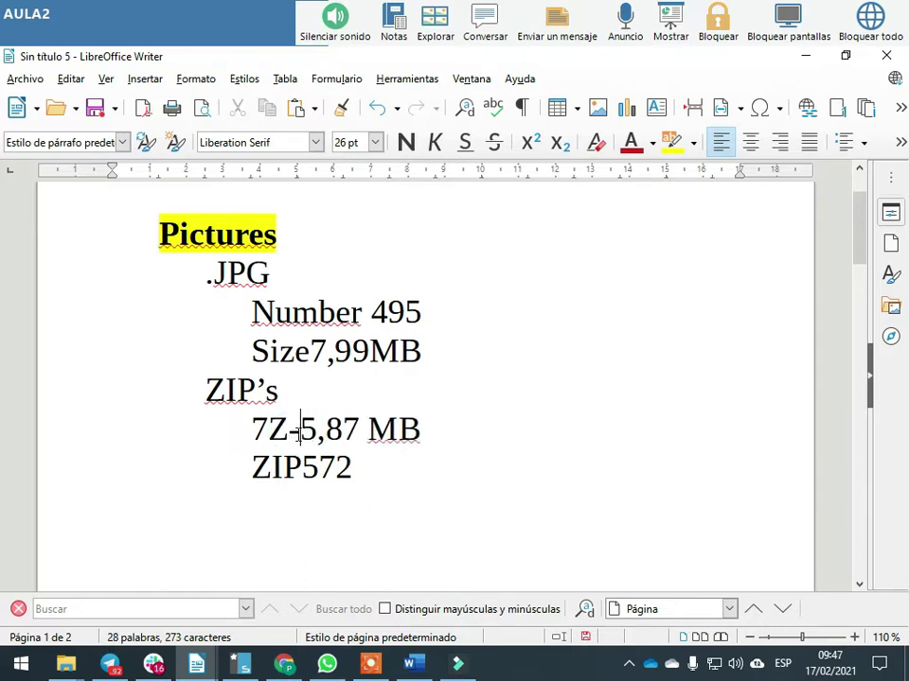
{"action": "left_click", "coordinate": [300, 465]}
{"action": "key", "text": "Delete"}
{"action": "key", "text": "Delete"}
{"action": "key", "text": "Delete"}
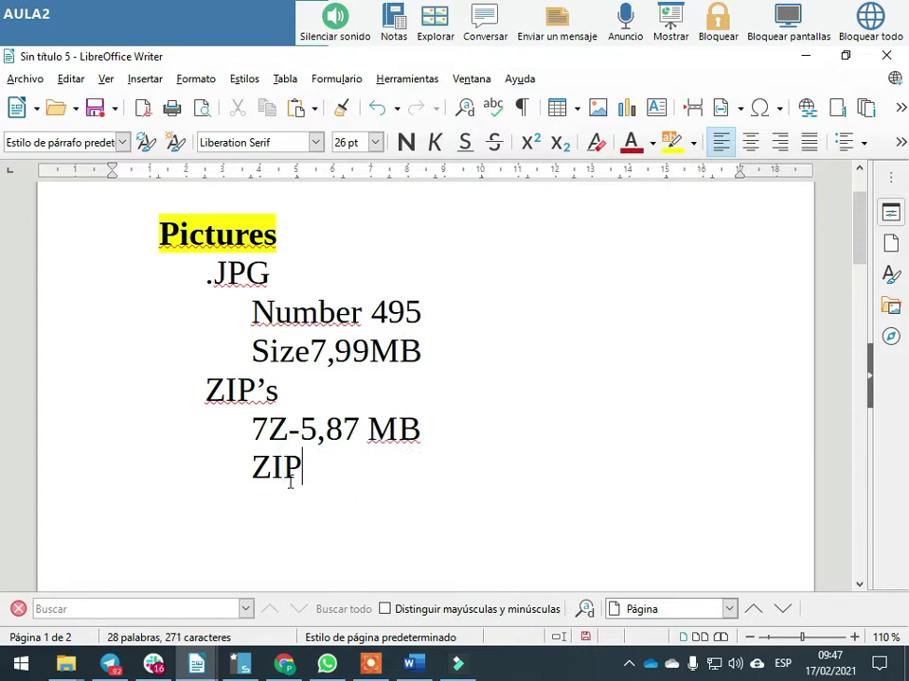
Enter -6,35 MB after ZIP, taken from Pictures.zip's size on disk
{"action": "key", "text": "alt+Tab"}
{"action": "left_click", "coordinate": [298, 395]}
{"action": "right_click", "coordinate": [298, 398]}
{"action": "left_click", "coordinate": [355, 631]}
{"action": "left_click_drag", "start_coordinate": [389, 407], "coordinate": [423, 407]}
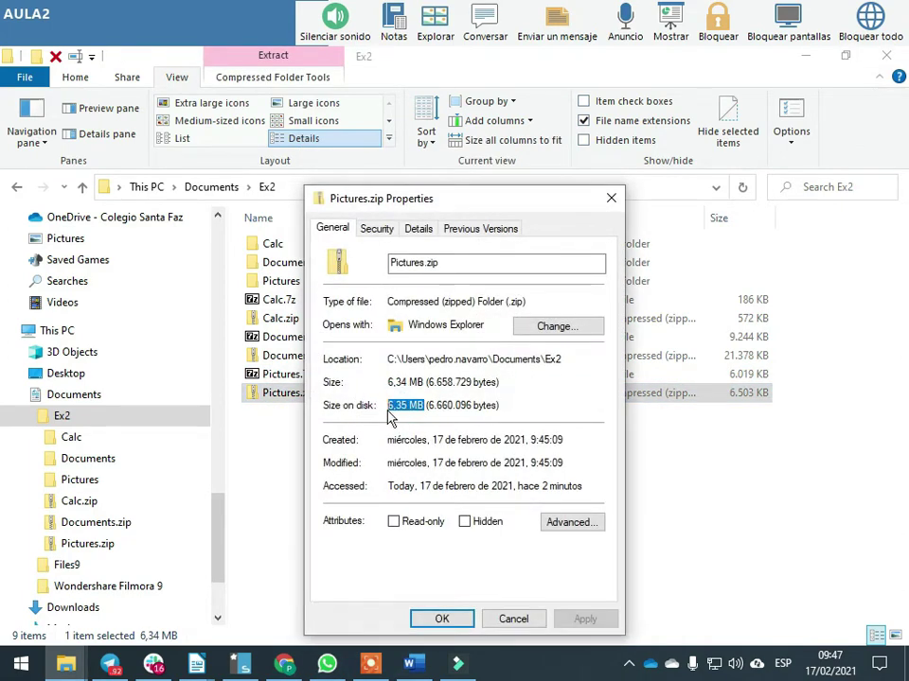
{"action": "key", "text": "alt+Tab"}
{"action": "key", "text": "alt+Tab"}
{"action": "key", "text": "Tab"}
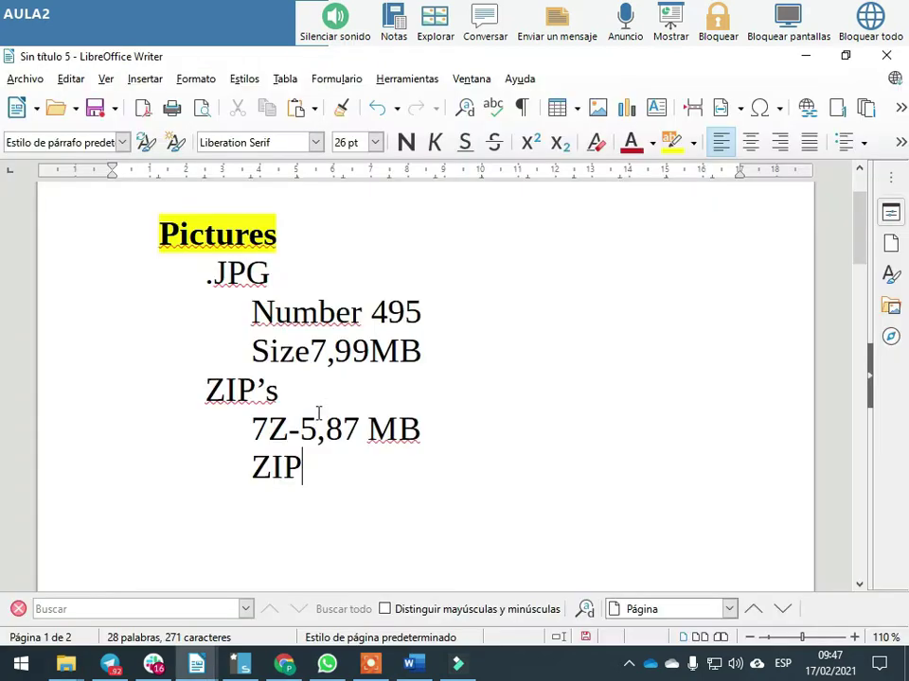
{"action": "type", "text": "-6,35 MB"}
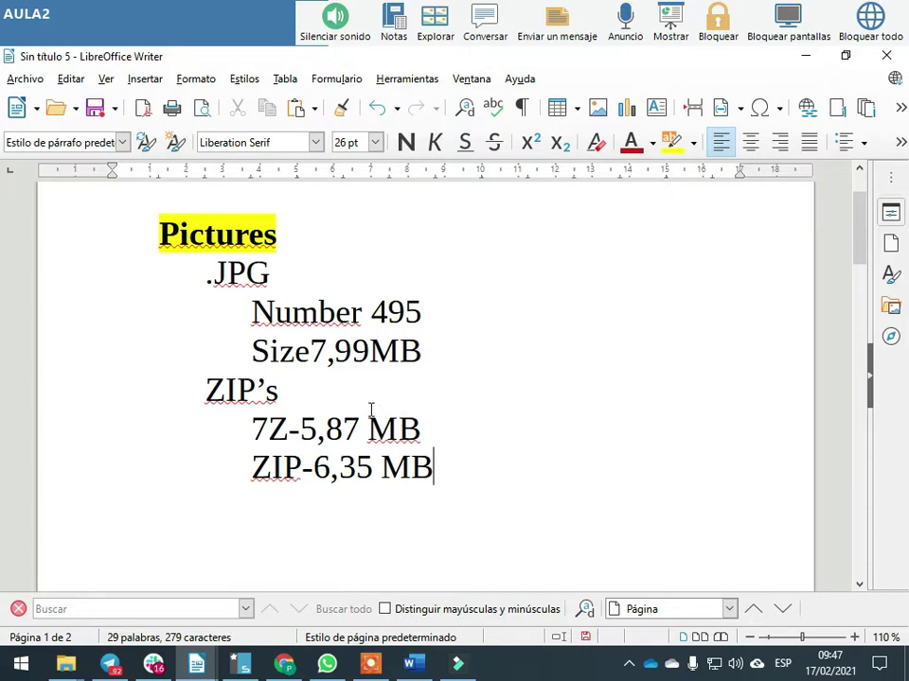
Add a hyphen to the 7Z line under Calc_Sheet
{"action": "scroll", "coordinate": [371, 409], "scroll_direction": "down", "scroll_amount": 10}
{"action": "left_click", "coordinate": [352, 413]}
{"action": "type", "text": "-"}
{"action": "left_click", "coordinate": [354, 452]}
Hyphenate the Calc_Sheet ZIP line, then enter -9,02 MB from Documents.7z after 7Z under Documents
{"action": "type", "text": "-"}
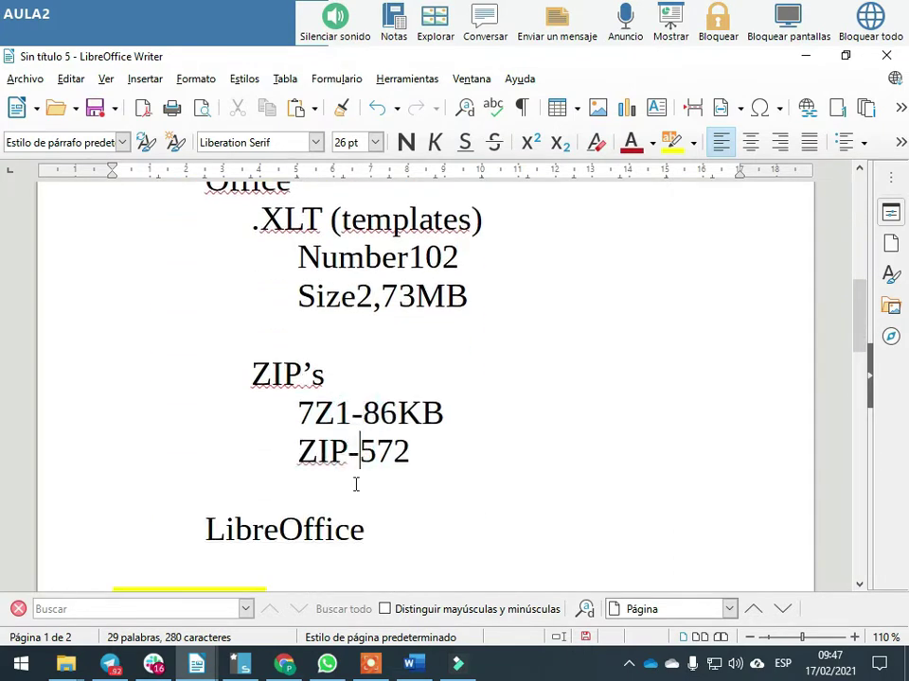
{"action": "scroll", "coordinate": [356, 485], "scroll_direction": "down", "scroll_amount": 12}
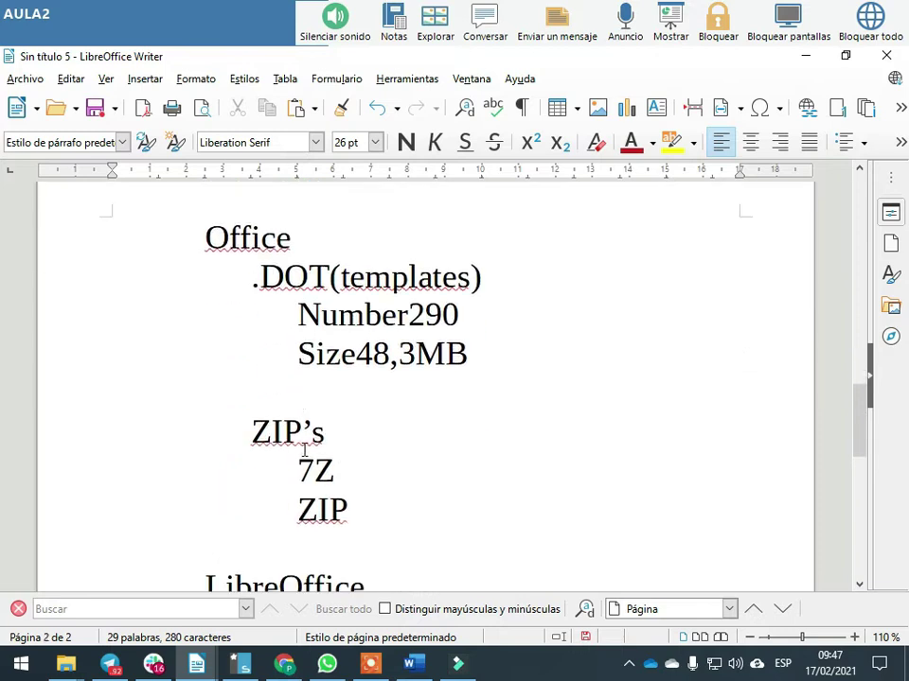
{"action": "key", "text": "alt+Tab"}
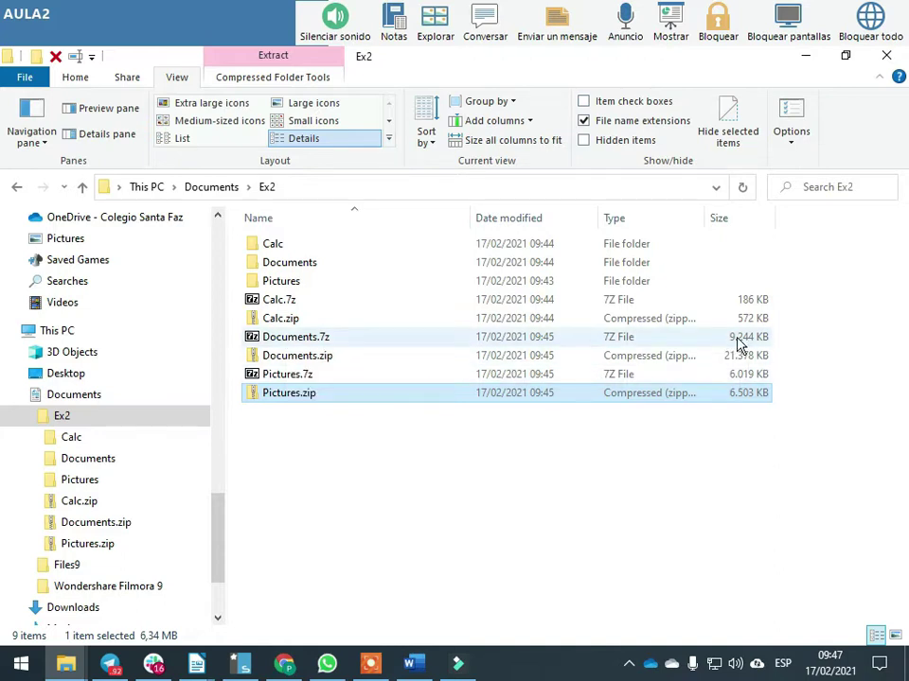
{"action": "left_click", "coordinate": [296, 343]}
{"action": "right_click", "coordinate": [296, 343]}
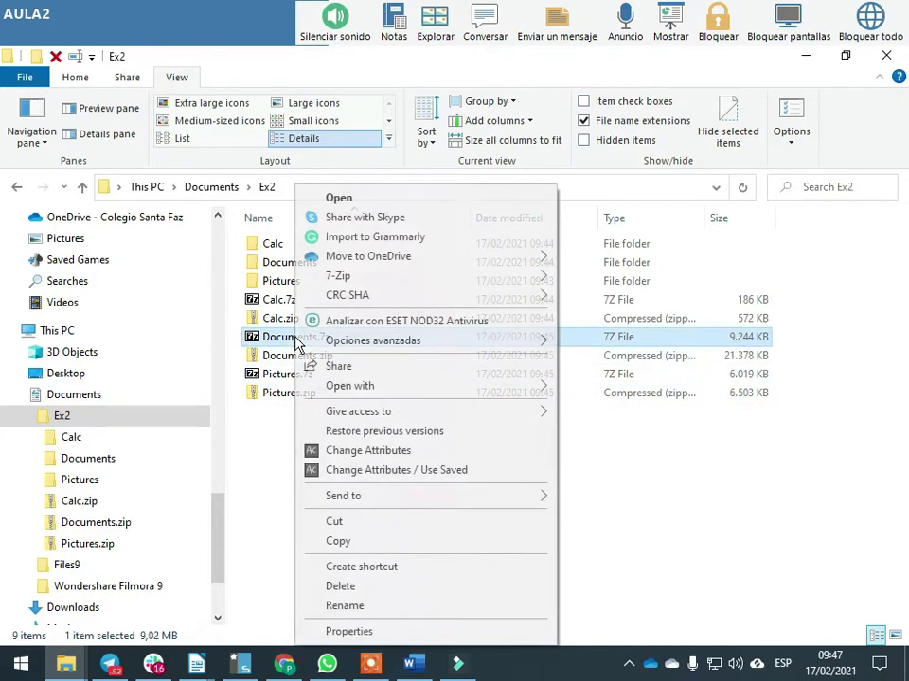
{"action": "left_click", "coordinate": [352, 632]}
{"action": "left_click_drag", "start_coordinate": [422, 407], "coordinate": [378, 407]}
{"action": "key", "text": "ctrl+c"}
{"action": "left_click", "coordinate": [608, 198]}
{"action": "key", "text": "alt+Tab"}
{"action": "key", "text": "alt+Tab"}
{"action": "key", "text": "alt+Tab"}
{"action": "key", "text": "alt+Tab"}
{"action": "key", "text": "Escape"}
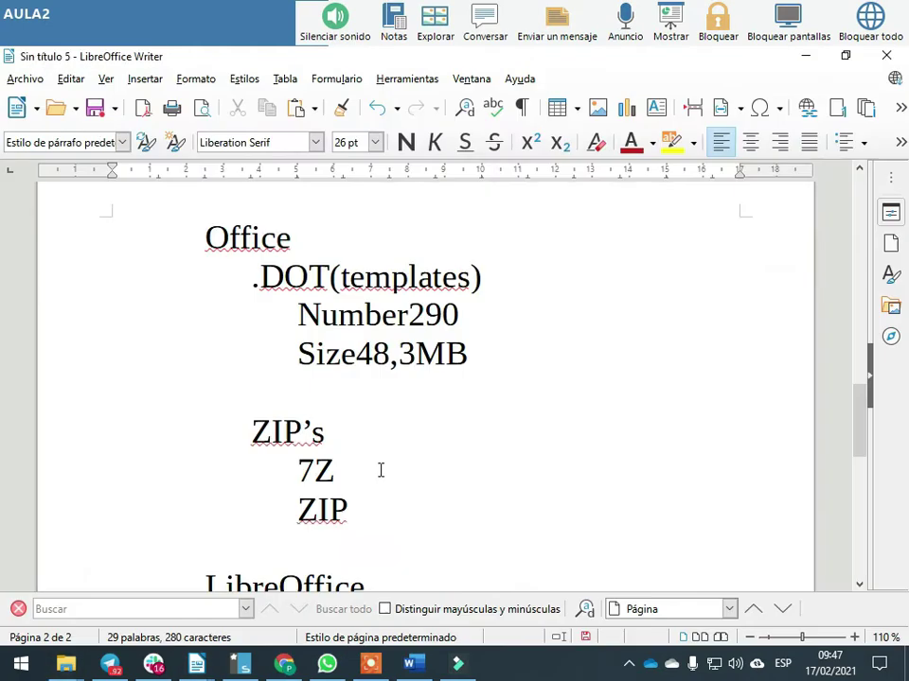
{"action": "left_click", "coordinate": [347, 465]}
{"action": "type", "text": "-"}
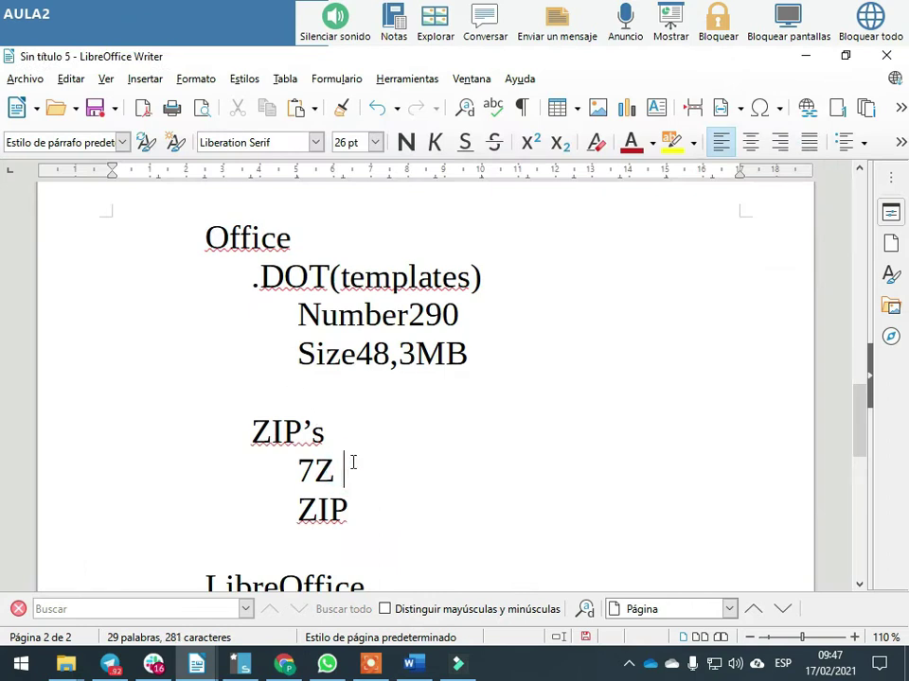
{"action": "key", "text": "ctrl+v"}
Enter -20,8 MB, copied from Documents.zip's size on disk, after ZIP under Documents
{"action": "key", "text": "alt+Tab"}
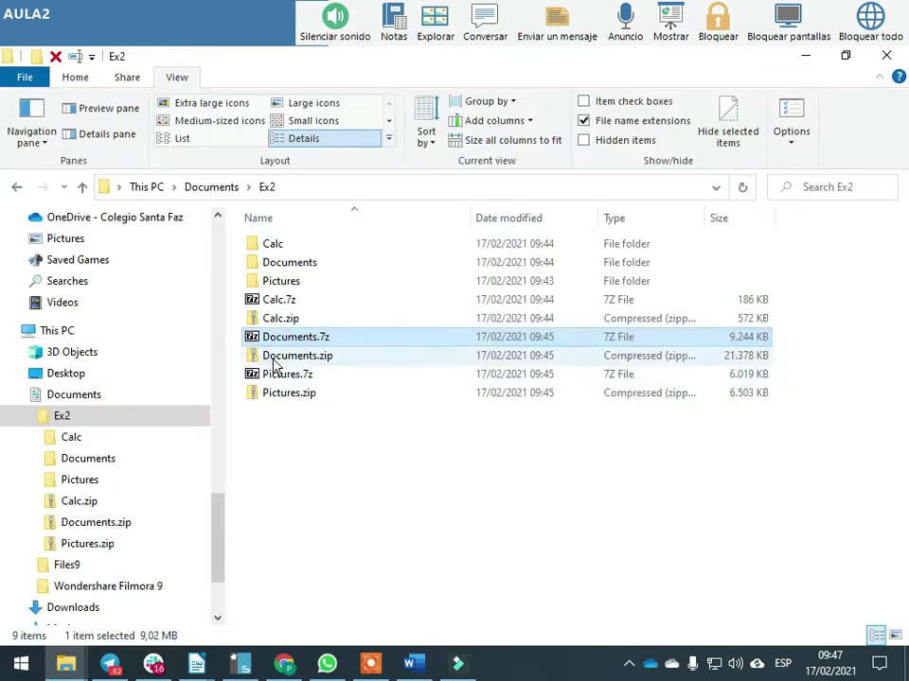
{"action": "left_click", "coordinate": [291, 358]}
{"action": "right_click", "coordinate": [292, 358]}
{"action": "left_click", "coordinate": [355, 631]}
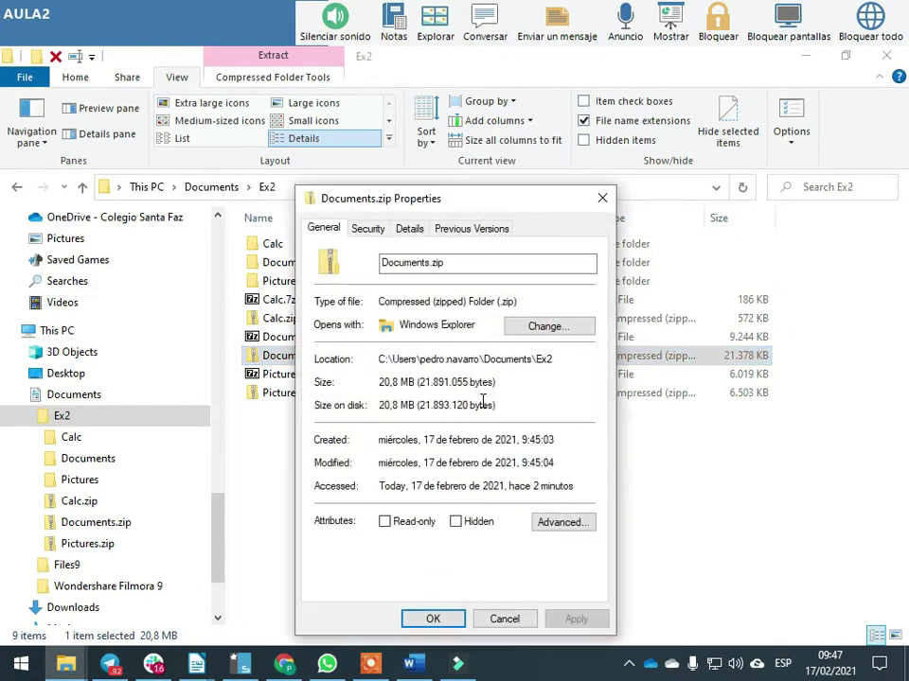
{"action": "left_click", "coordinate": [381, 403]}
{"action": "double_click", "coordinate": [411, 405]}
{"action": "left_click_drag", "start_coordinate": [394, 404], "coordinate": [379, 405]}
{"action": "key", "text": "ctrl+c"}
{"action": "key", "text": "Escape"}
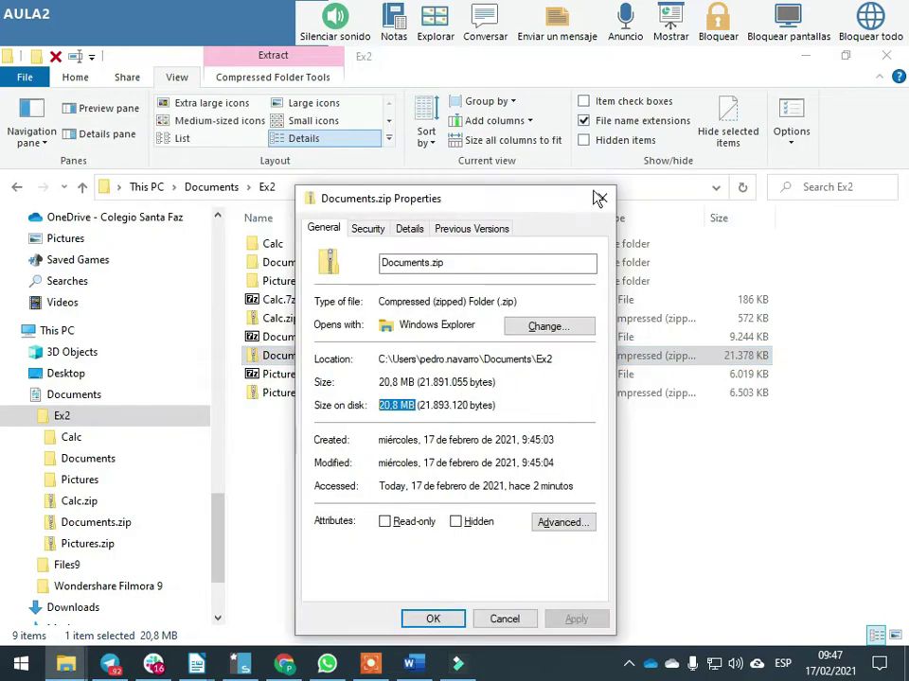
{"action": "left_click", "coordinate": [598, 193]}
{"action": "key", "text": "alt+Tab"}
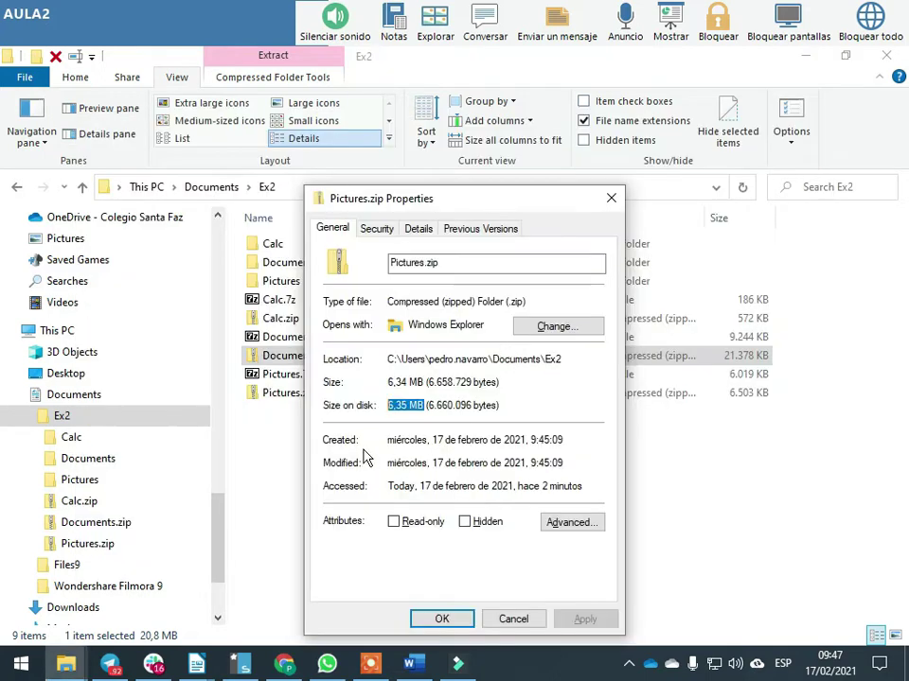
{"action": "key", "text": "alt+Tab"}
{"action": "left_click", "coordinate": [371, 509]}
{"action": "type", "text": "-"}
{"action": "key", "text": "ctrl+v"}
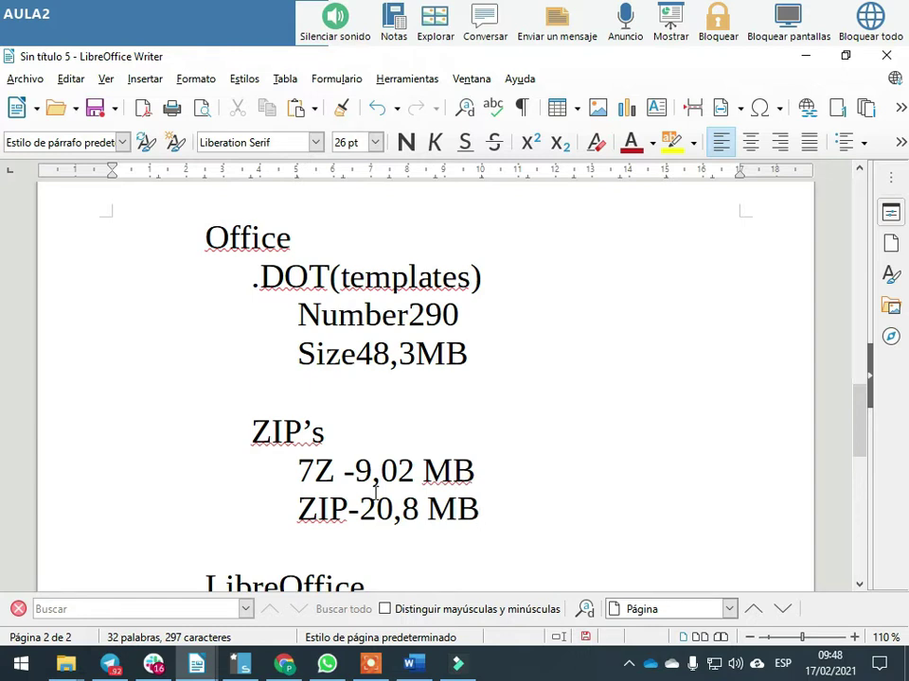
{"action": "left_click", "coordinate": [628, 663]}
Highlight Searching = F3 in row 3 and Manual in row 2 of the task table
{"action": "left_click", "coordinate": [629, 594]}
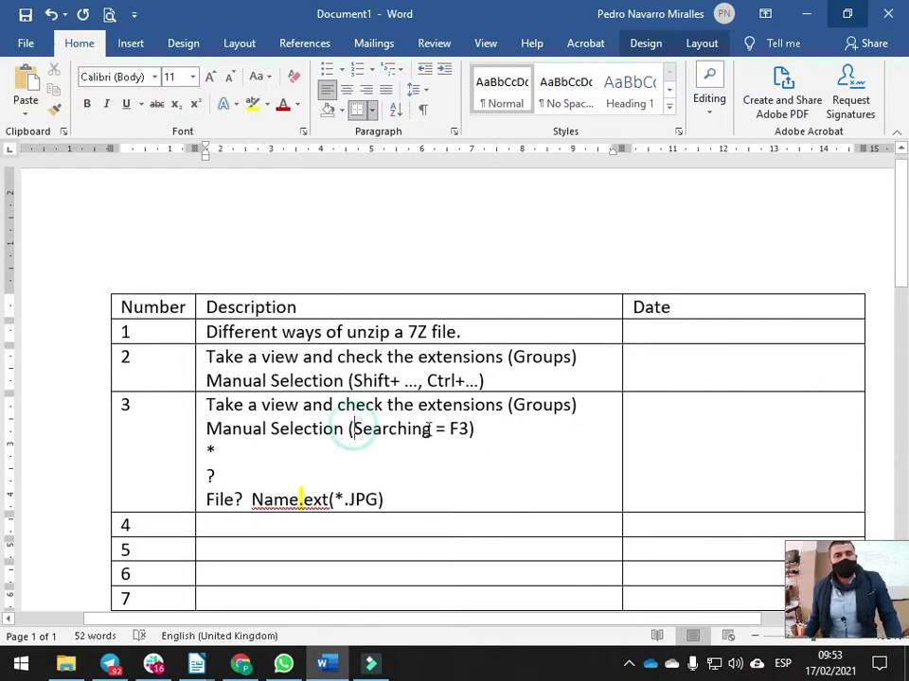
{"action": "left_click_drag", "start_coordinate": [353, 428], "coordinate": [467, 431]}
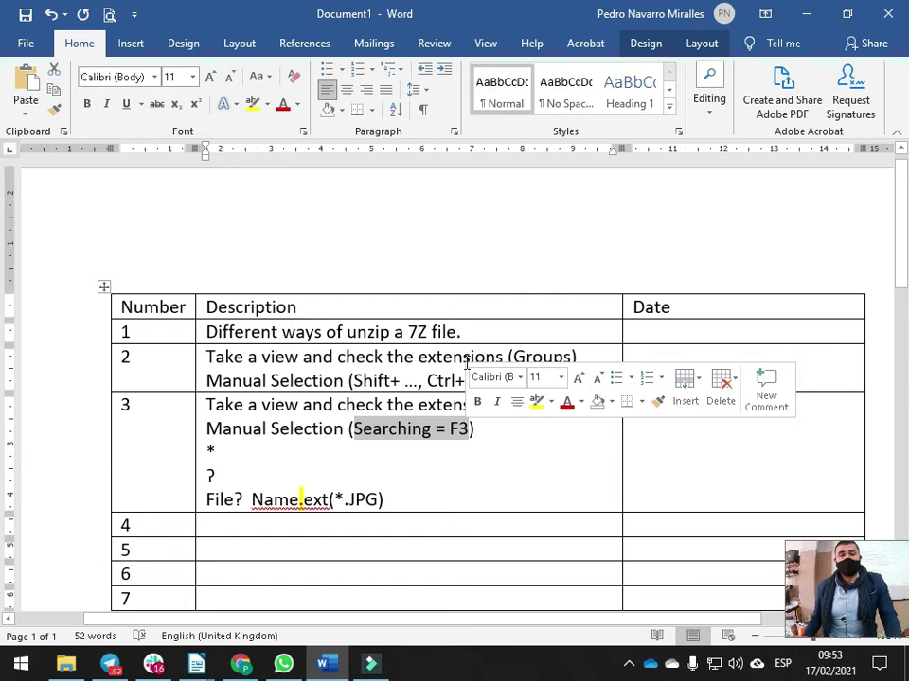
{"action": "double_click", "coordinate": [233, 381]}
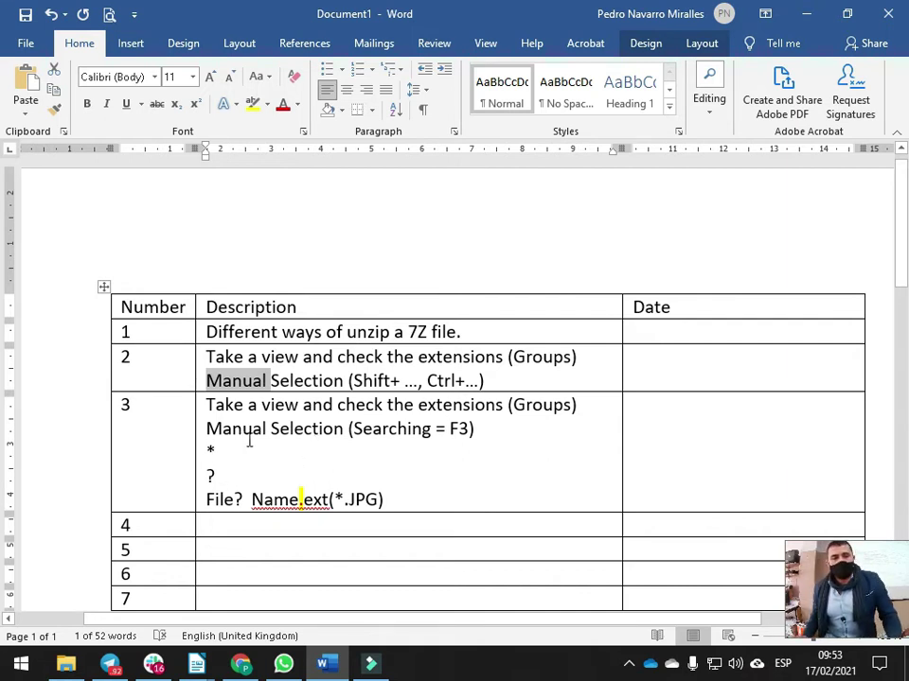
{"action": "left_click_drag", "start_coordinate": [352, 429], "coordinate": [471, 429]}
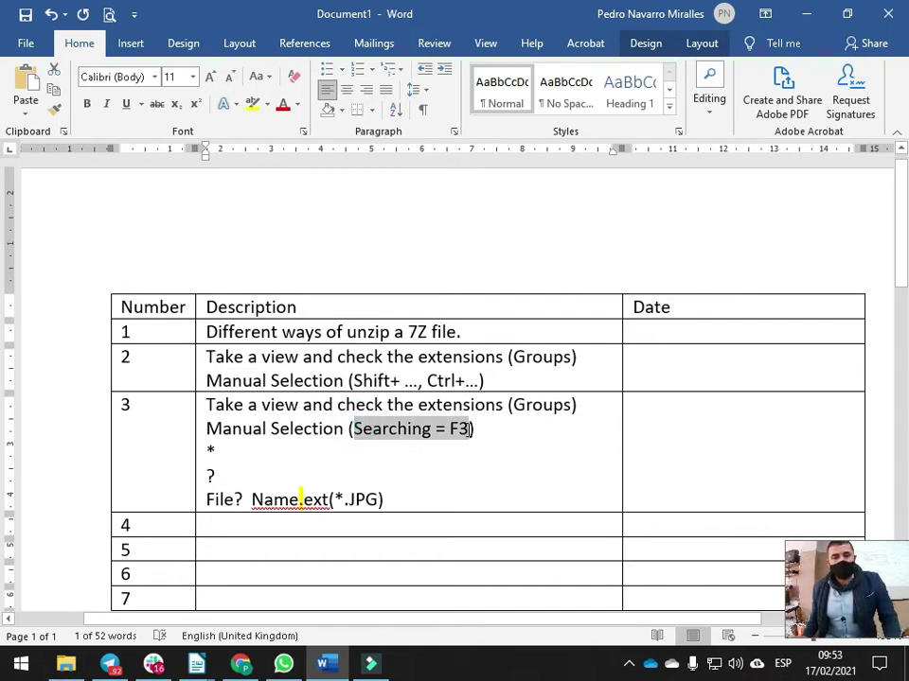
{"action": "double_click", "coordinate": [388, 429]}
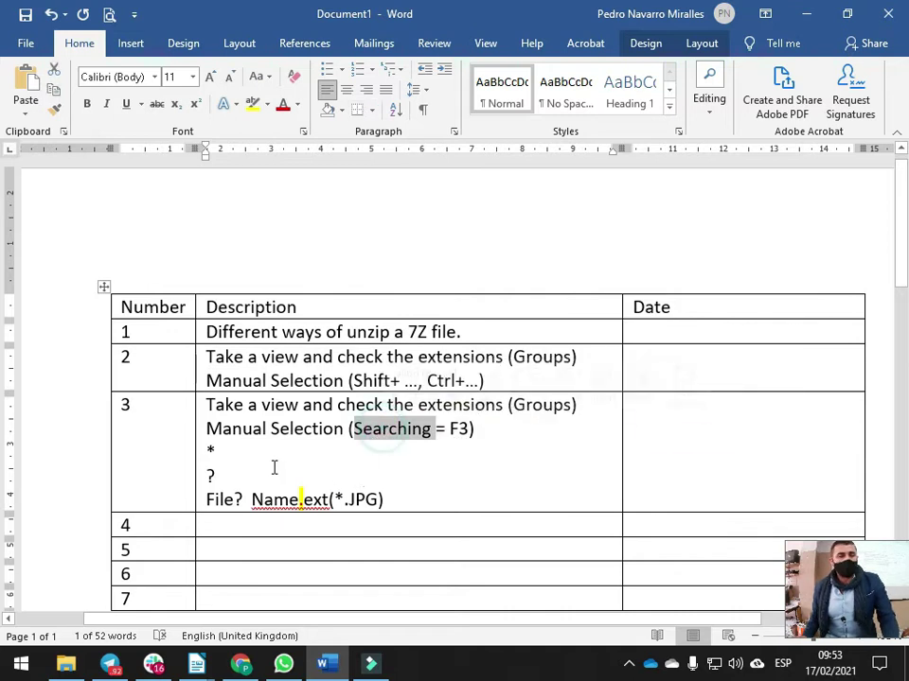
{"action": "left_click", "coordinate": [218, 450]}
Highlight the * wildcard, Name.ext and (*.JPG in row 3 while explaining them
{"action": "left_click", "coordinate": [221, 477]}
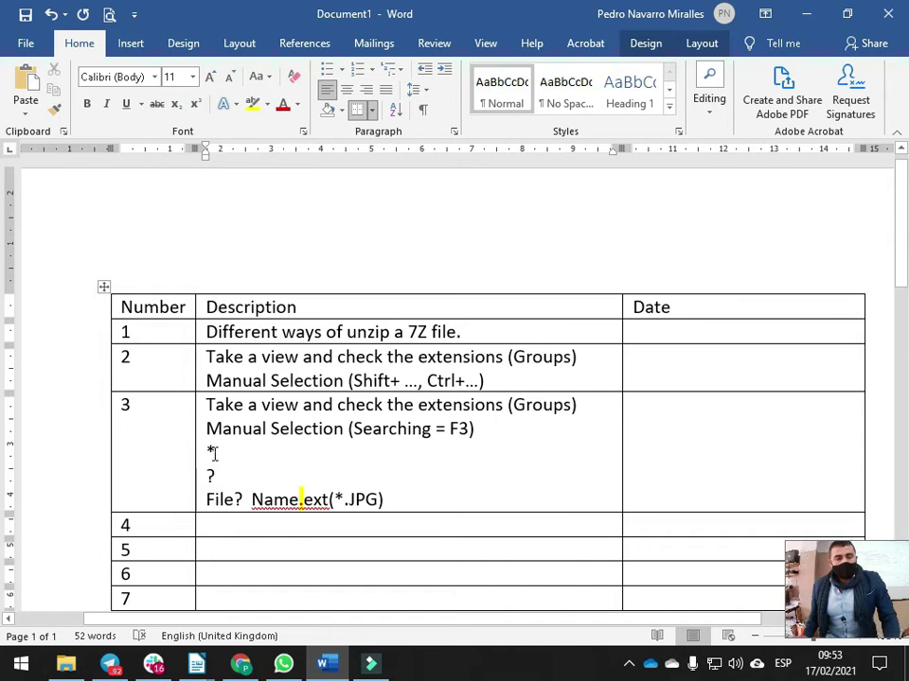
{"action": "double_click", "coordinate": [215, 452]}
{"action": "left_click", "coordinate": [209, 451]}
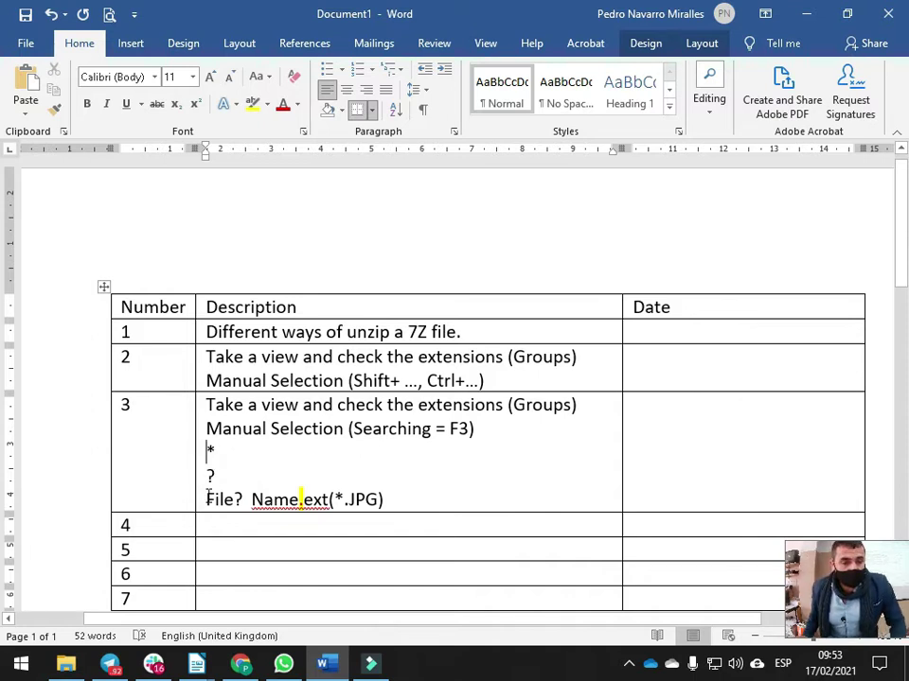
{"action": "double_click", "coordinate": [278, 499]}
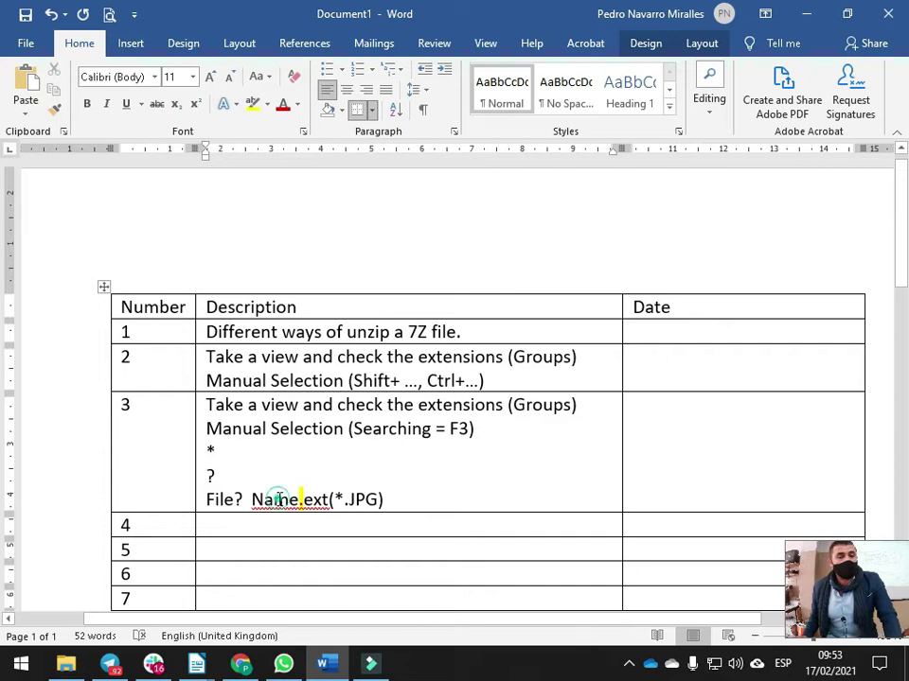
{"action": "double_click", "coordinate": [311, 499]}
{"action": "left_click", "coordinate": [300, 499]}
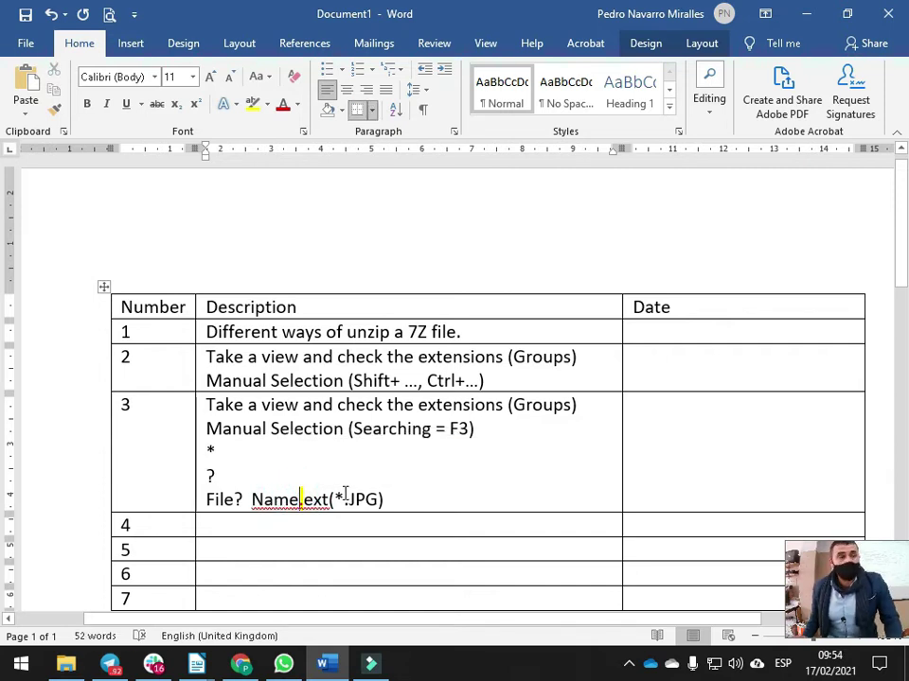
{"action": "left_click_drag", "start_coordinate": [330, 498], "coordinate": [379, 498]}
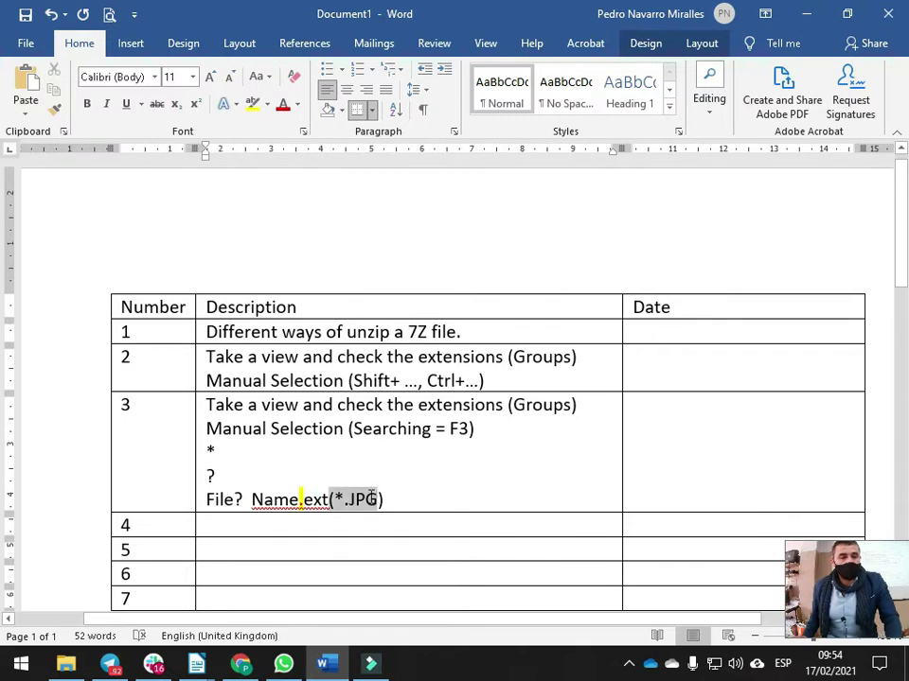
{"action": "left_click_drag", "start_coordinate": [254, 499], "coordinate": [266, 498]}
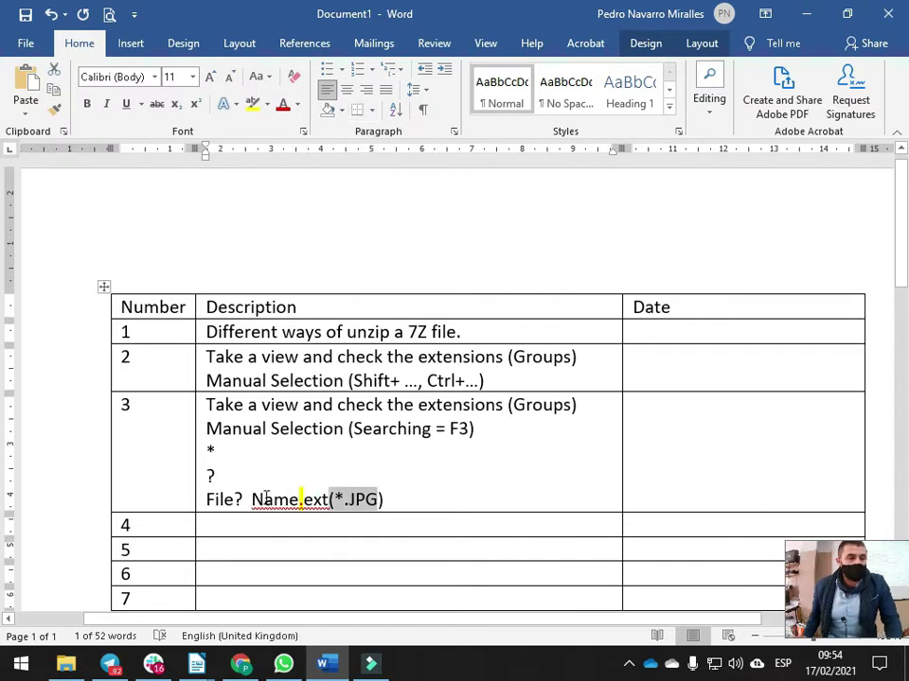
{"action": "left_click", "coordinate": [333, 502]}
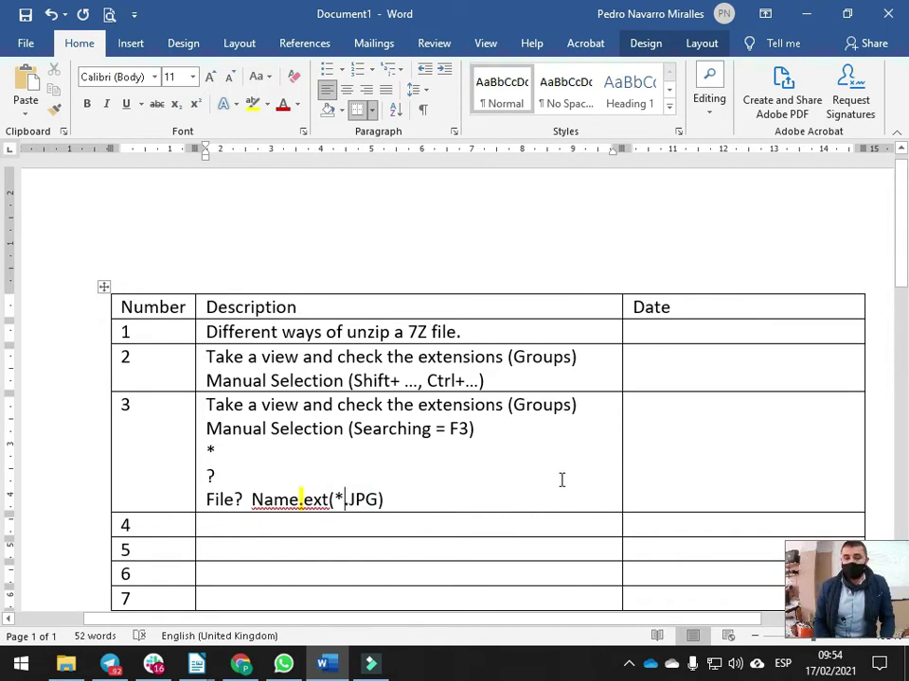
Correct the pattern to *factura* and change the example's JPG extension to PDF
{"action": "type", "text": "factura"}
{"action": "key", "text": "BackSpace"}
{"action": "type", "text": "e*"}
{"action": "key", "text": "Left"}
{"action": "key", "text": "BackSpace"}
{"action": "type", "text": "a"}
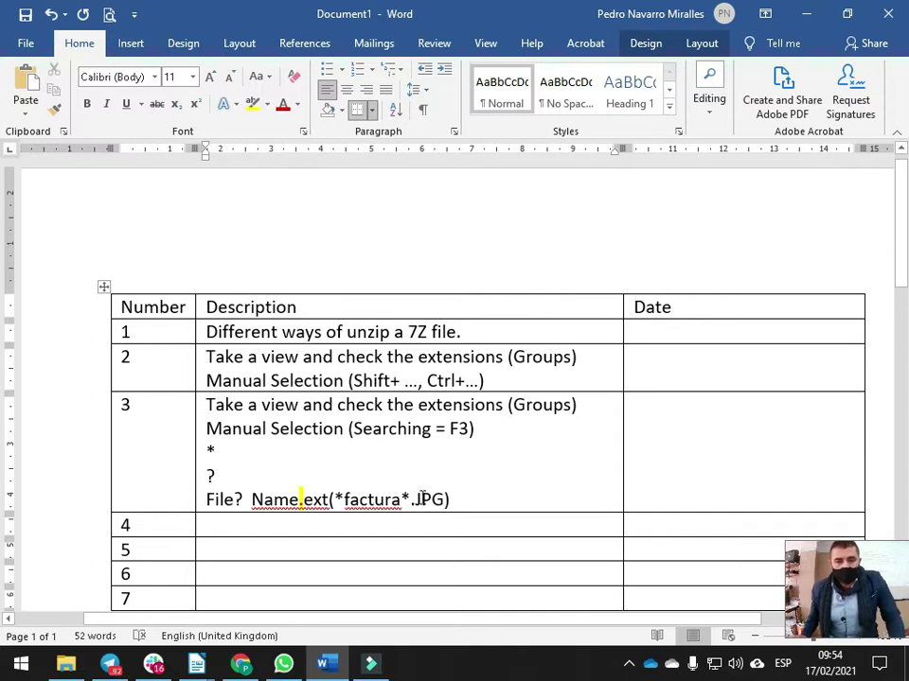
{"action": "double_click", "coordinate": [421, 498]}
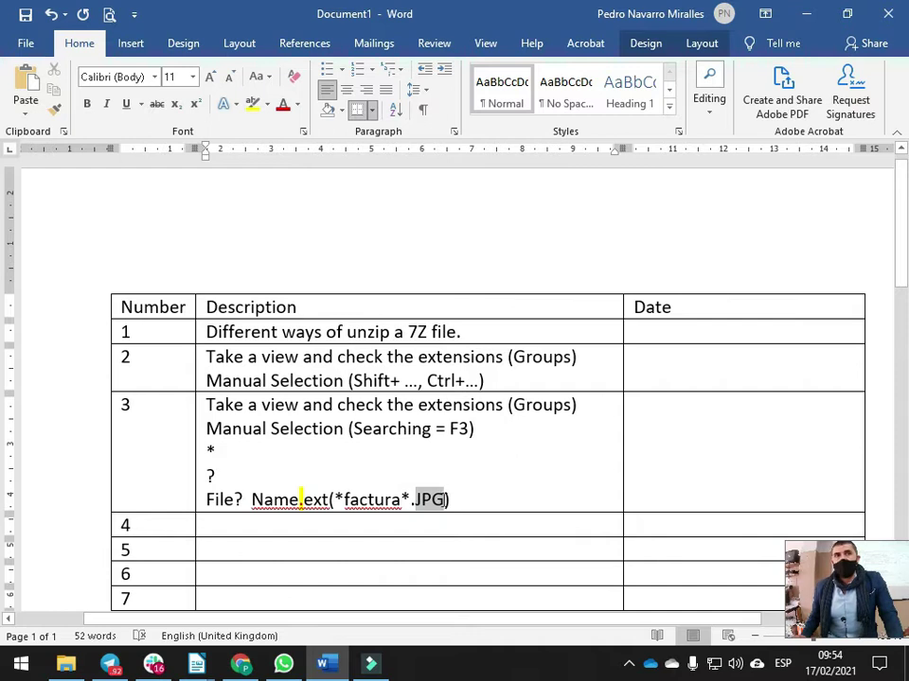
{"action": "type", "text": "PDF"}
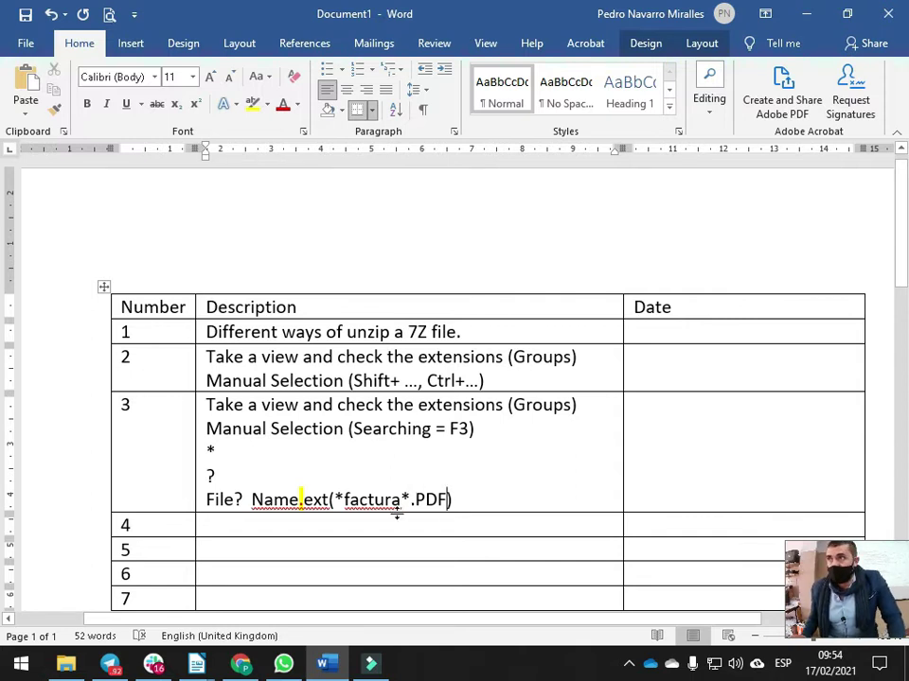
Delete the factura text so the example reads Name.ext(*.PDF), then type .jpg over .PDF
{"action": "left_click", "coordinate": [335, 497]}
{"action": "left_click_drag", "start_coordinate": [410, 496], "coordinate": [335, 498]}
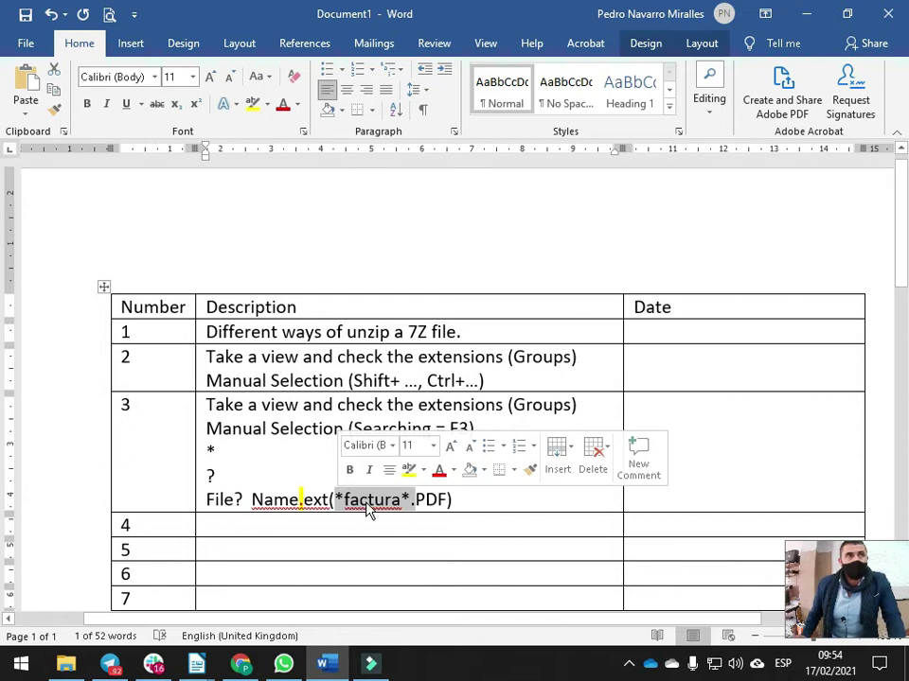
{"action": "left_click_drag", "start_coordinate": [409, 506], "coordinate": [452, 501]}
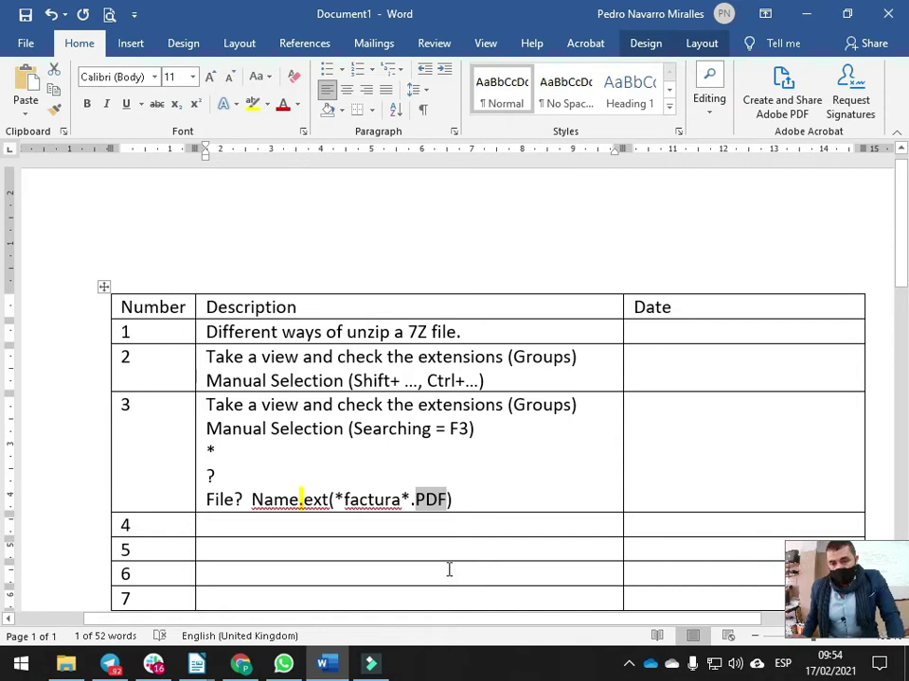
{"action": "left_click", "coordinate": [403, 502]}
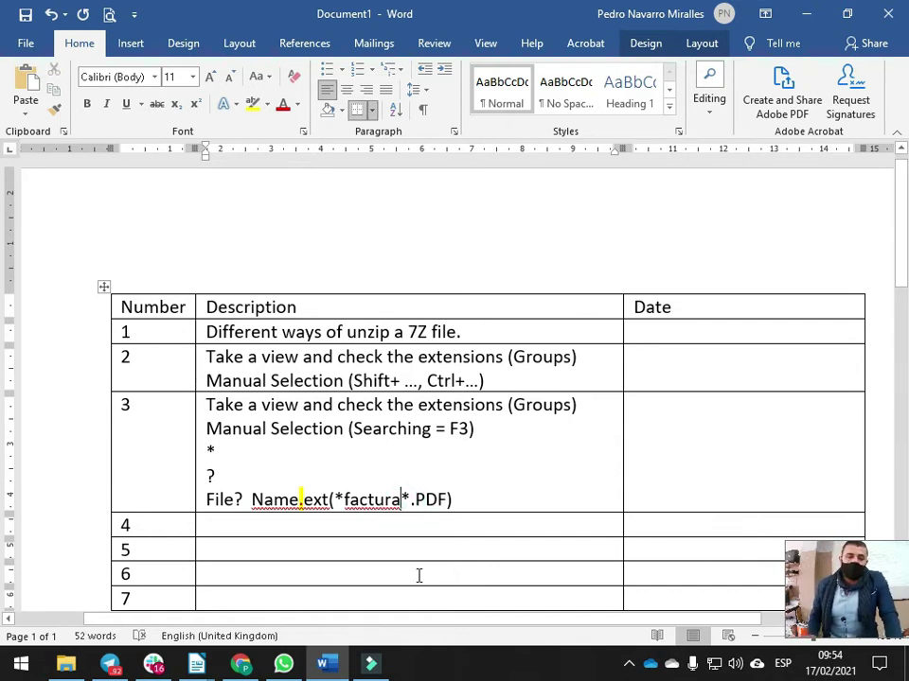
{"action": "key", "text": "BackSpace"}
{"action": "key", "text": "BackSpace"}
{"action": "key", "text": "BackSpace"}
{"action": "key", "text": "BackSpace"}
{"action": "key", "text": "BackSpace"}
{"action": "key", "text": "BackSpace"}
{"action": "key", "text": "BackSpace"}
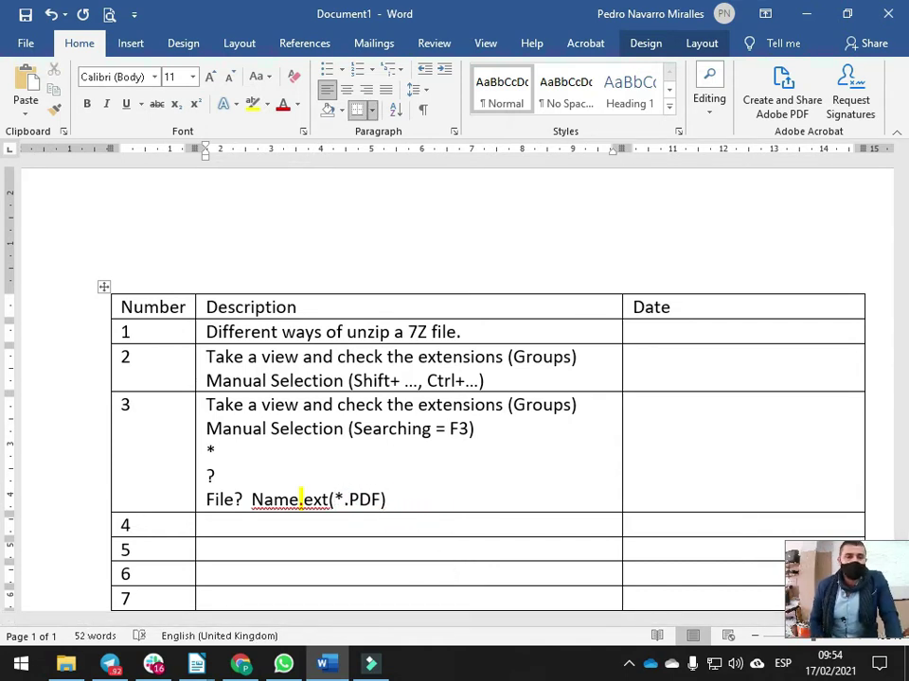
{"action": "key", "text": "shift+Left"}
{"action": "key", "text": "Right"}
{"action": "key", "text": "shift+Left"}
{"action": "key", "text": "Right"}
{"action": "key", "text": "shift+Right"}
{"action": "key", "text": "shift+Right"}
{"action": "key", "text": "shift+Right"}
{"action": "key", "text": "shift+Right"}
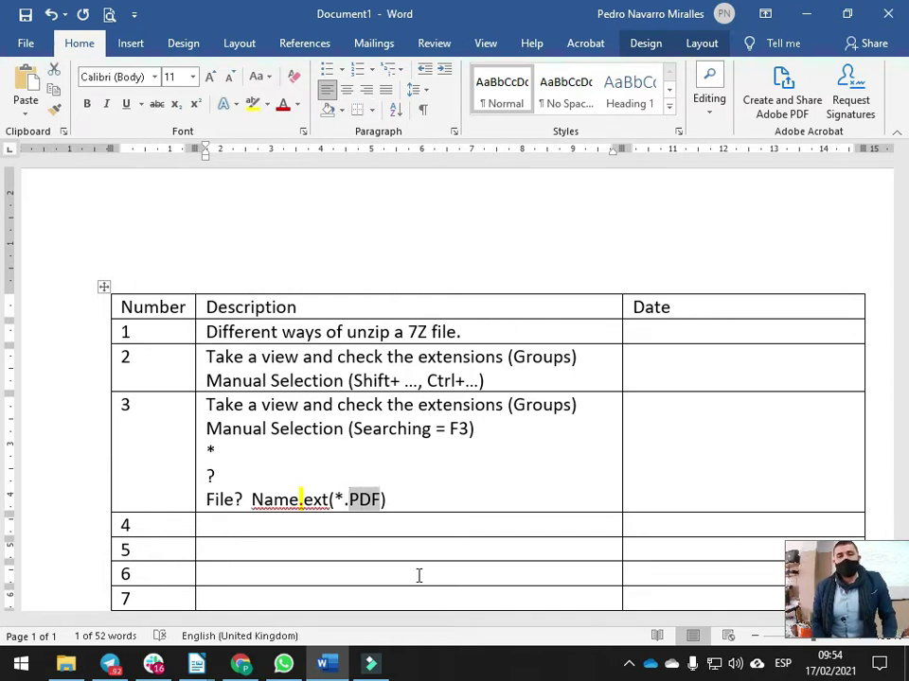
{"action": "type", "text": ".jpg"}
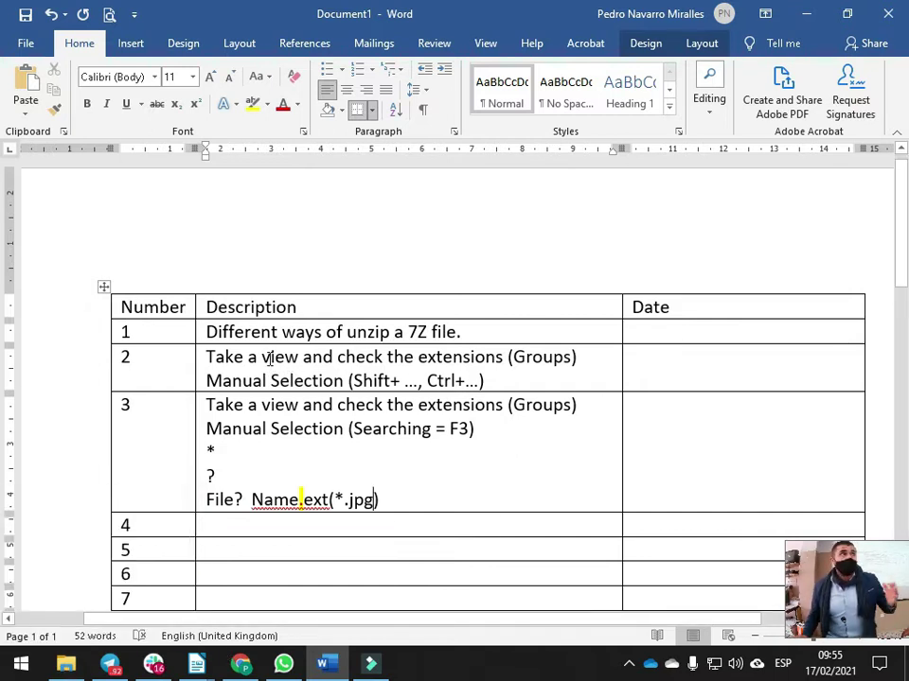
Select the 2 in row 2 and place the cursor after 3 in row 3, then return to File Explorer
{"action": "double_click", "coordinate": [133, 359]}
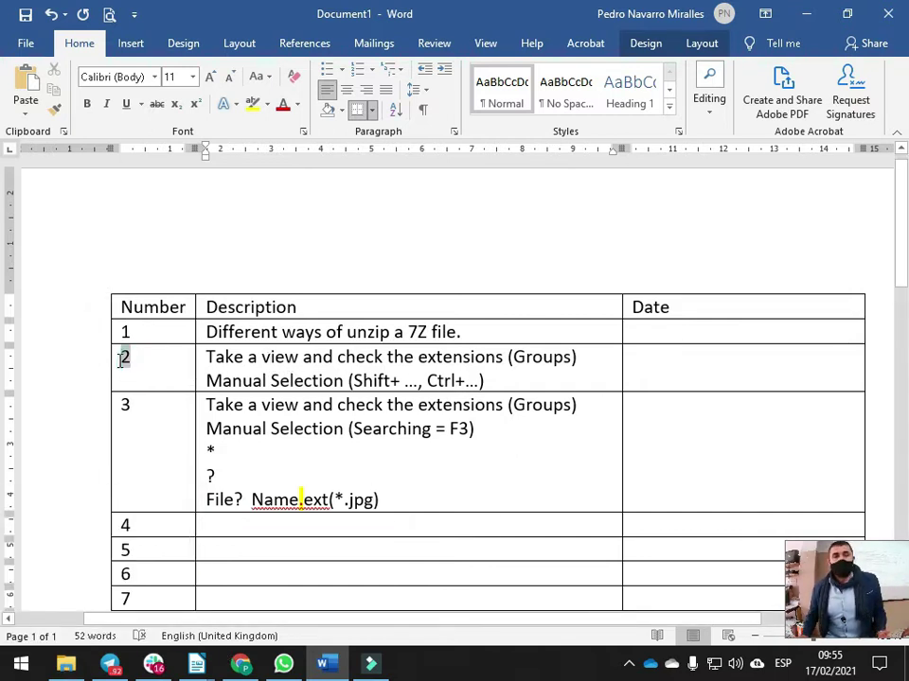
{"action": "left_click", "coordinate": [156, 459]}
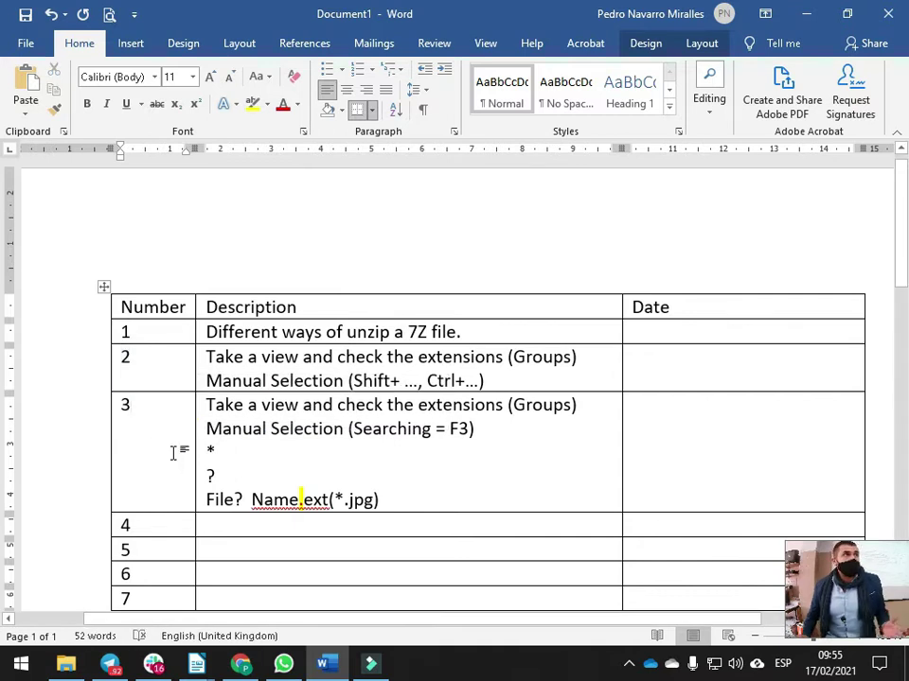
{"action": "left_click", "coordinate": [65, 663]}
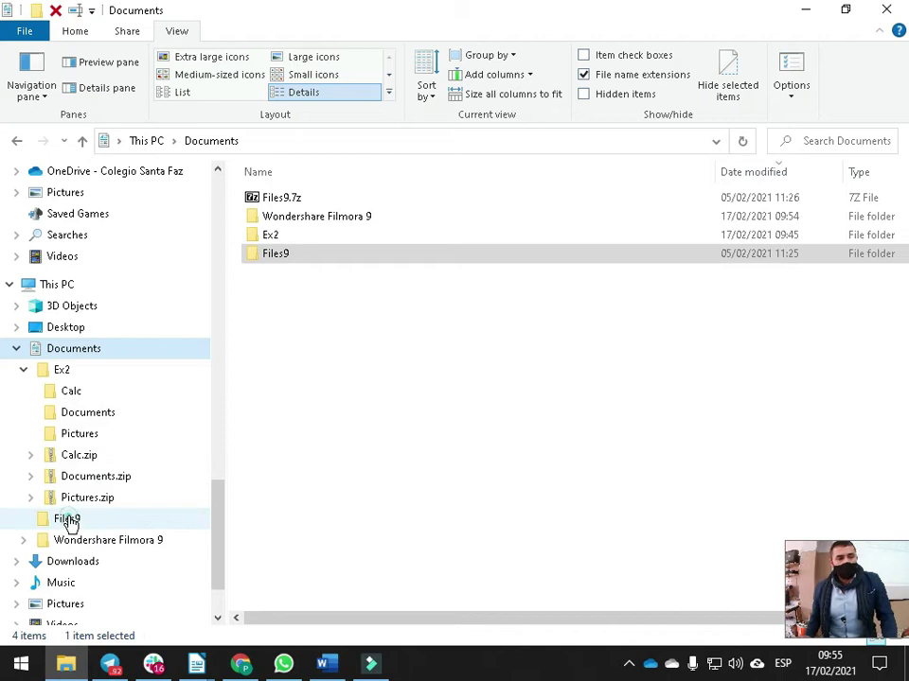
In Files9, select all 887 files and paste copies twice, reaching 3,548 items
{"action": "left_click", "coordinate": [68, 520]}
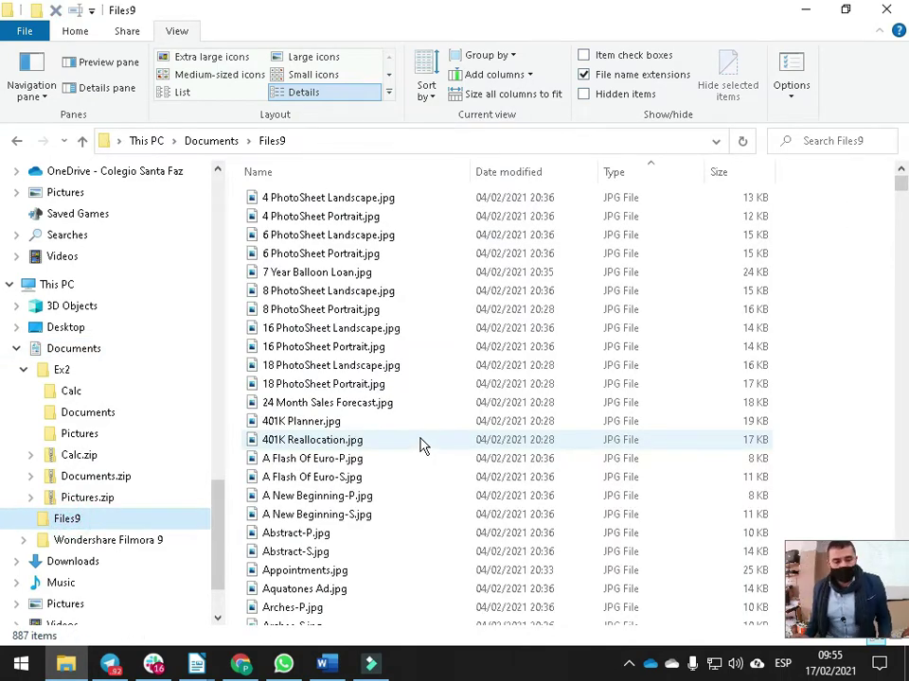
{"action": "key", "text": "ctrl+a"}
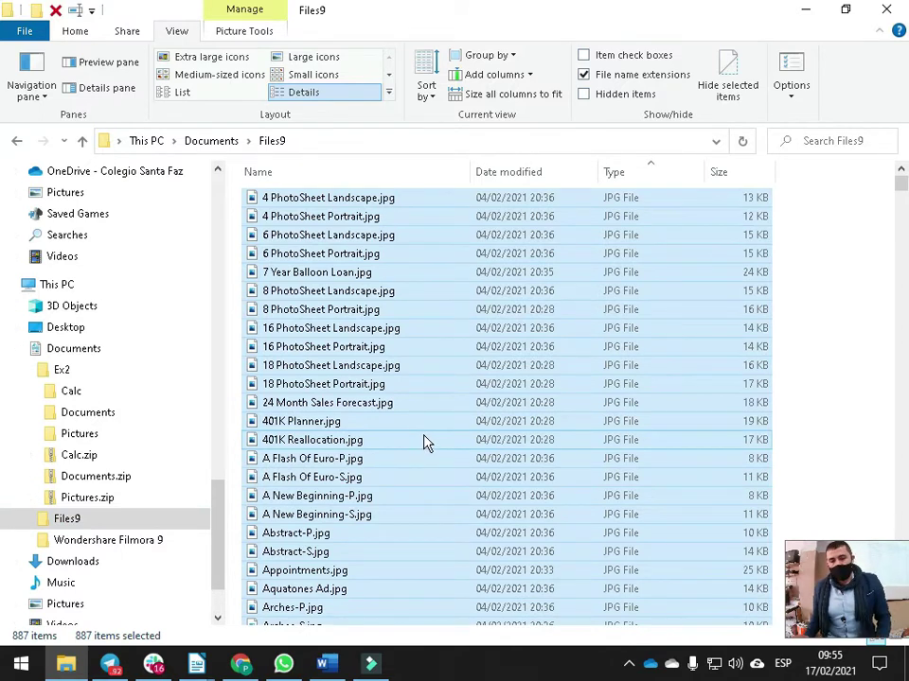
{"action": "key", "text": "ctrl+v"}
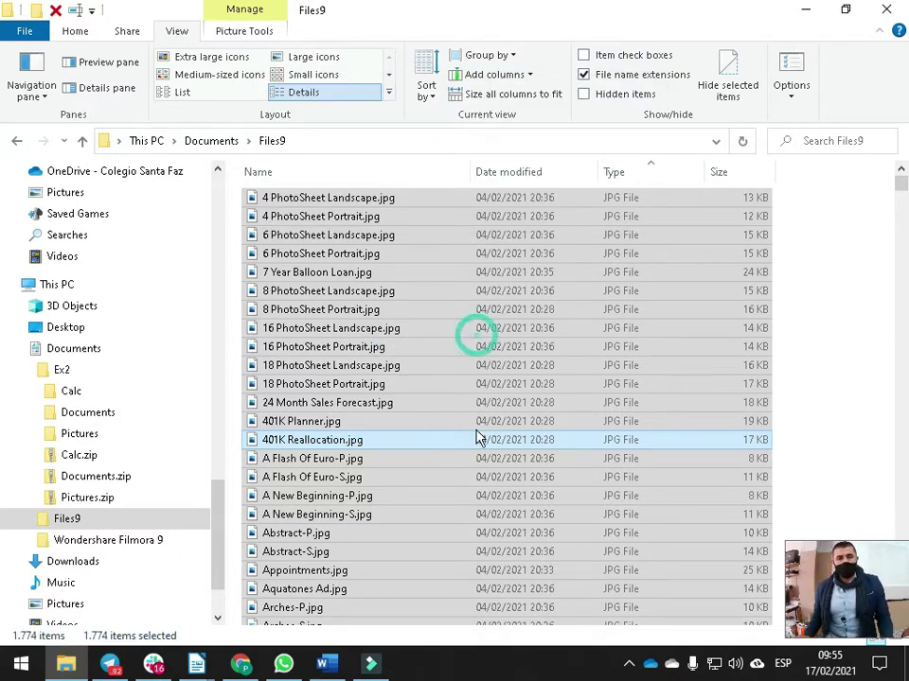
{"action": "left_click", "coordinate": [456, 487]}
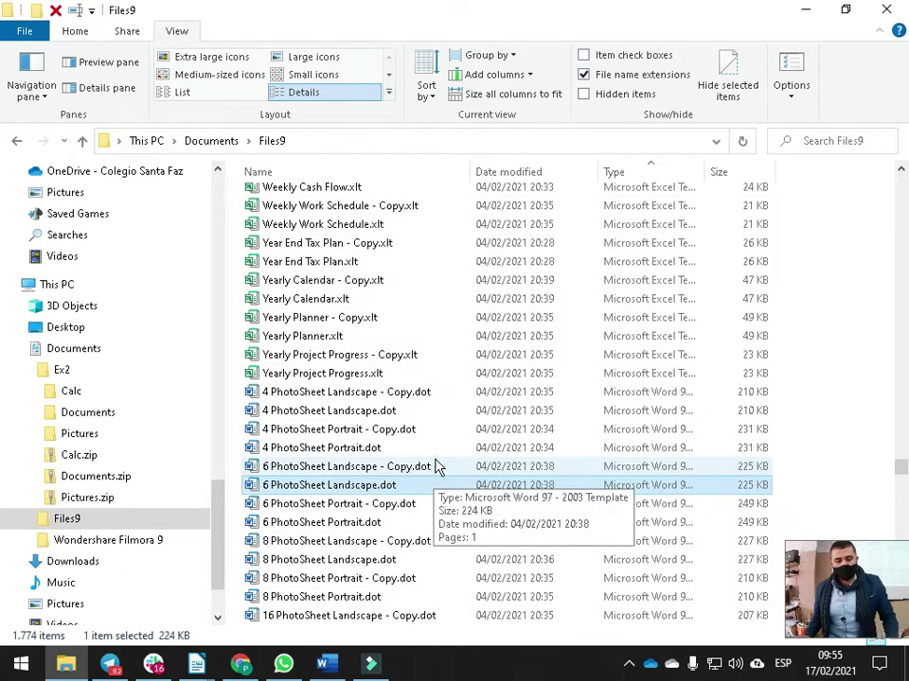
{"action": "key", "text": "ctrl+a"}
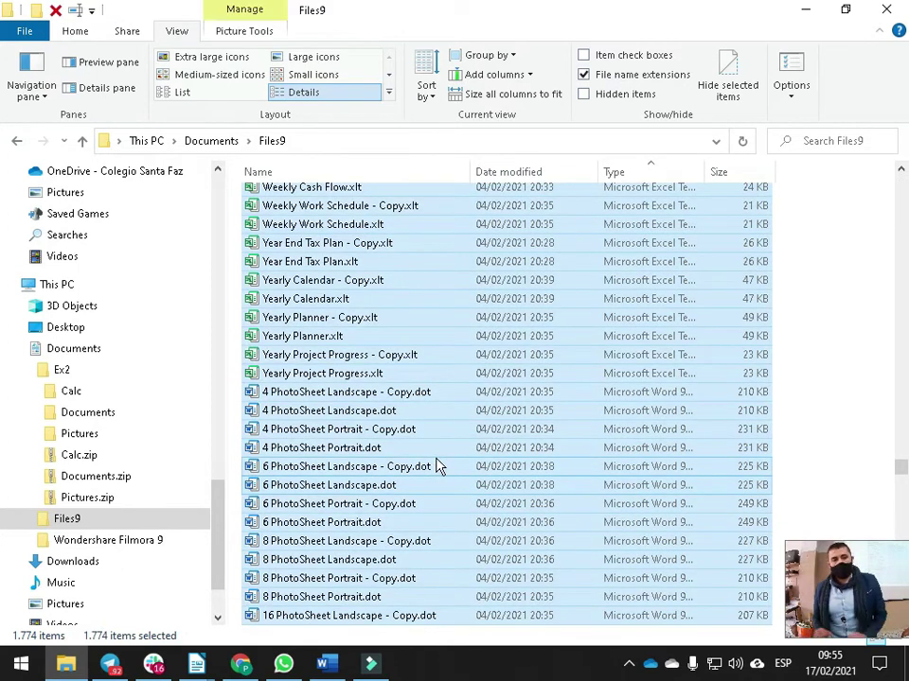
{"action": "key", "text": "ctrl+c"}
{"action": "key", "text": "ctrl+v"}
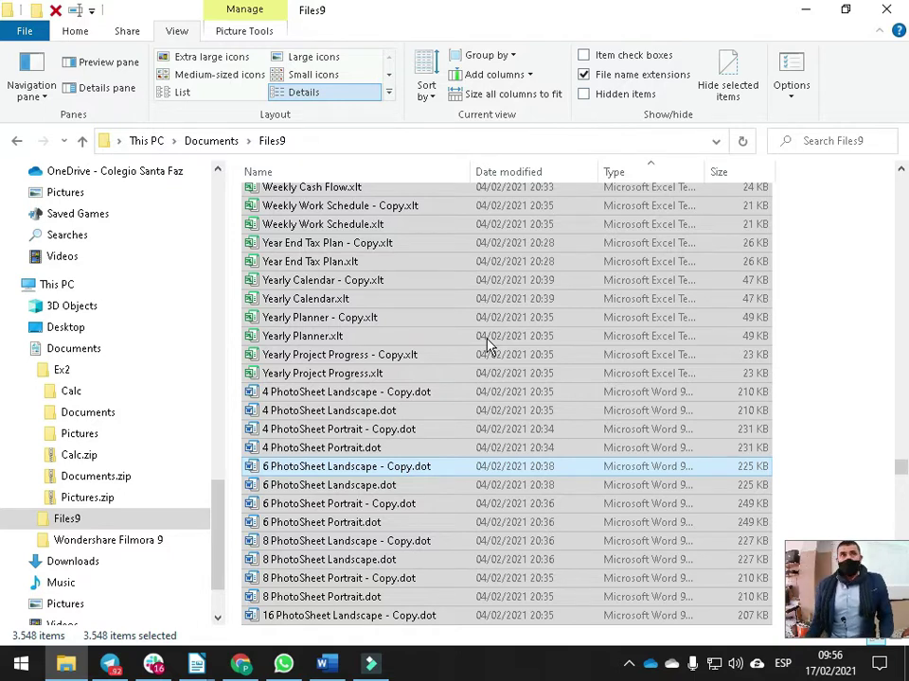
{"action": "key", "text": "ctrl+c"}
{"action": "key", "text": "ctrl+v"}
Sort the enlarged Files9 list by type and check the Word notes
{"action": "left_click", "coordinate": [371, 318]}
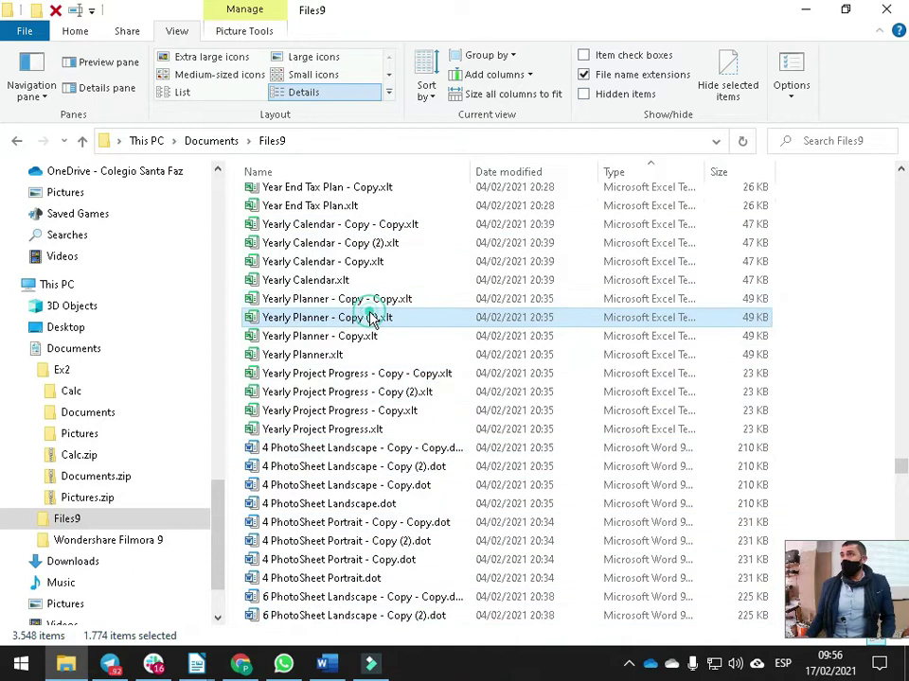
{"action": "scroll", "coordinate": [667, 194], "scroll_direction": "up", "scroll_amount": 5}
{"action": "left_click", "coordinate": [661, 173]}
{"action": "left_click", "coordinate": [662, 173]}
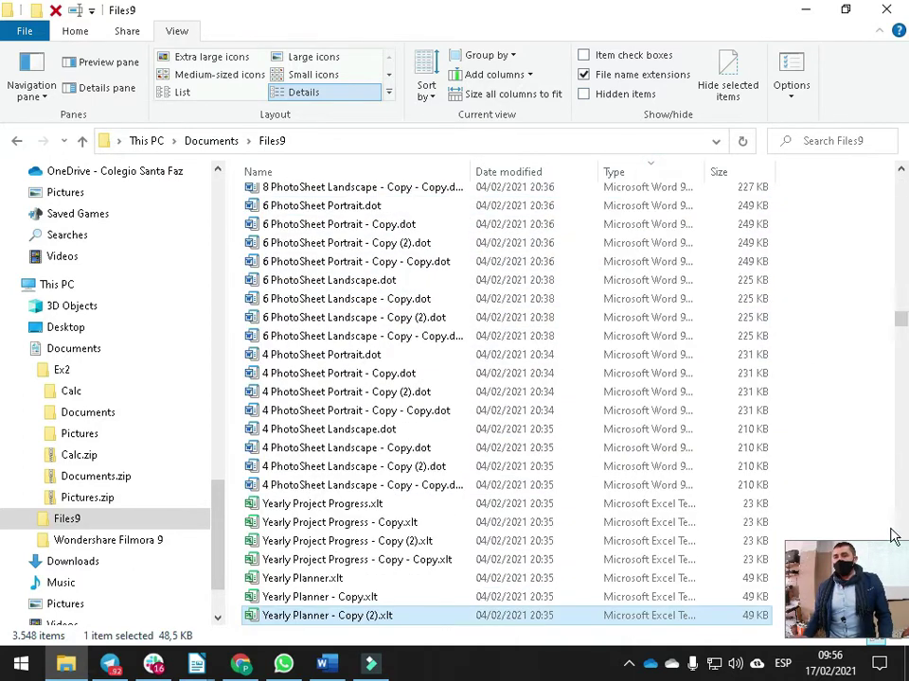
{"action": "left_click", "coordinate": [887, 557]}
{"action": "left_click_drag", "start_coordinate": [901, 319], "coordinate": [901, 181]}
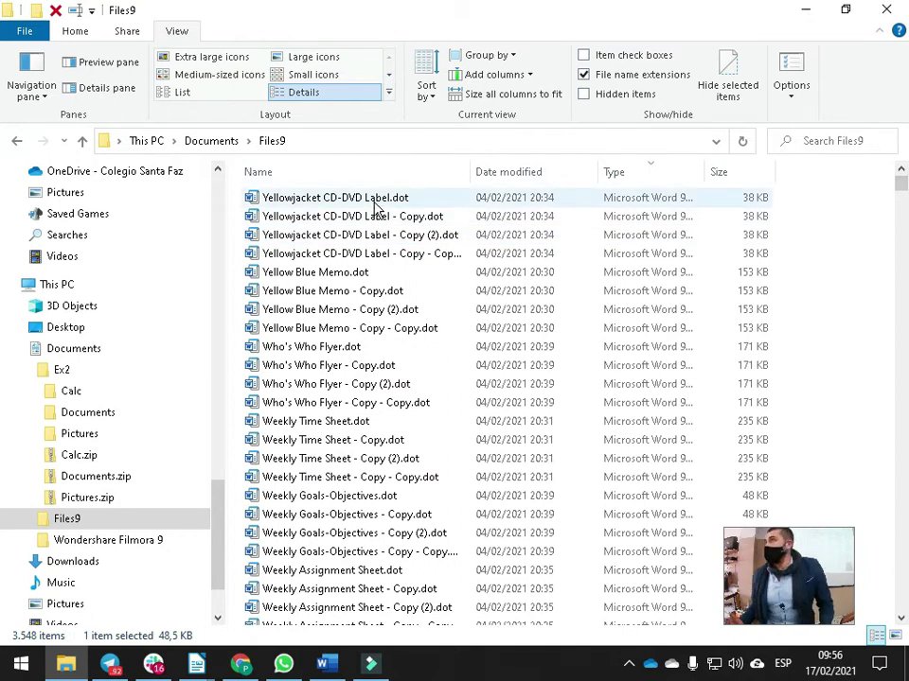
{"action": "key", "text": "alt+Tab"}
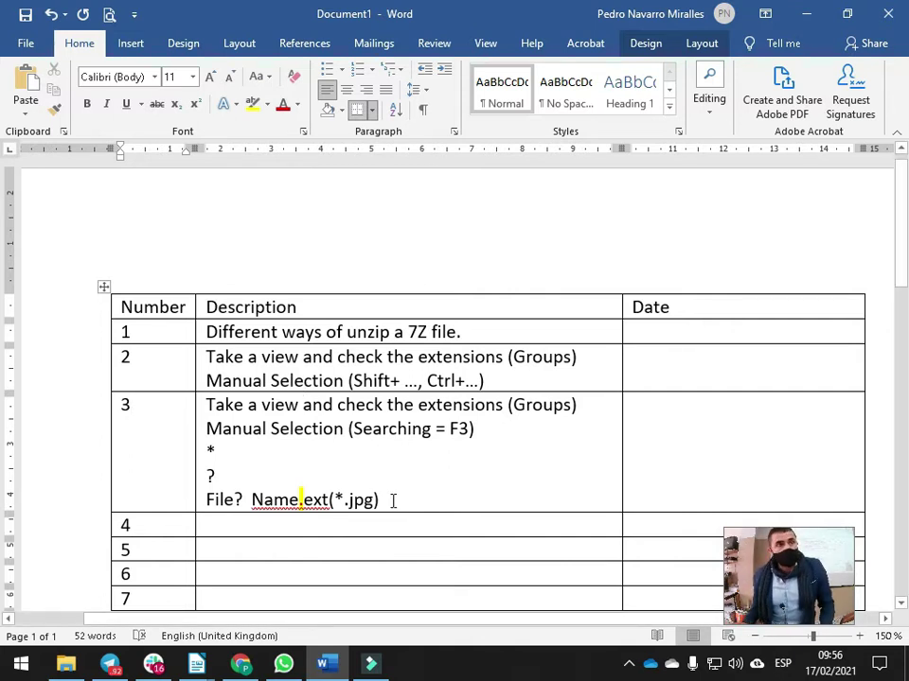
Switch from the Word notes back to the Files9 folder window
{"action": "key", "text": "alt+Tab"}
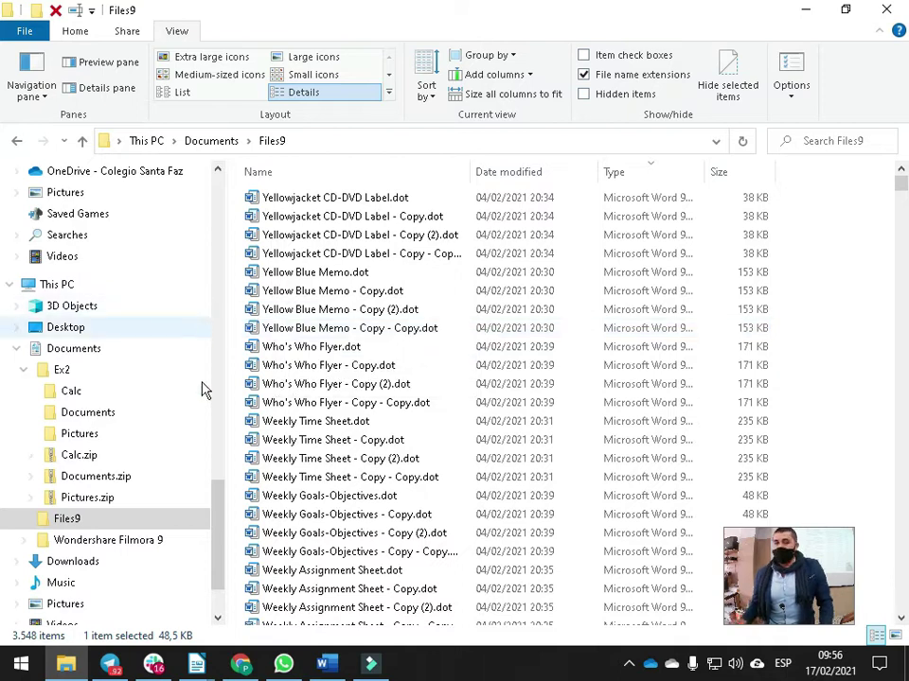
Select all 3,548 files in Files9 and paste duplicates, doubling the folder to 7,096 items
{"action": "key", "text": "ctrl+a"}
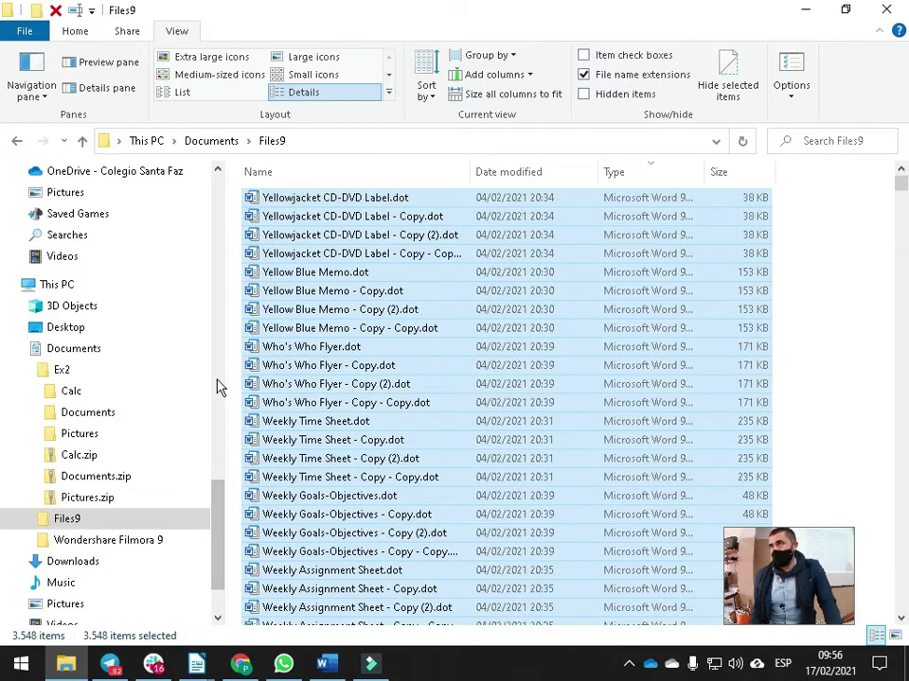
{"action": "key", "text": "ctrl+v"}
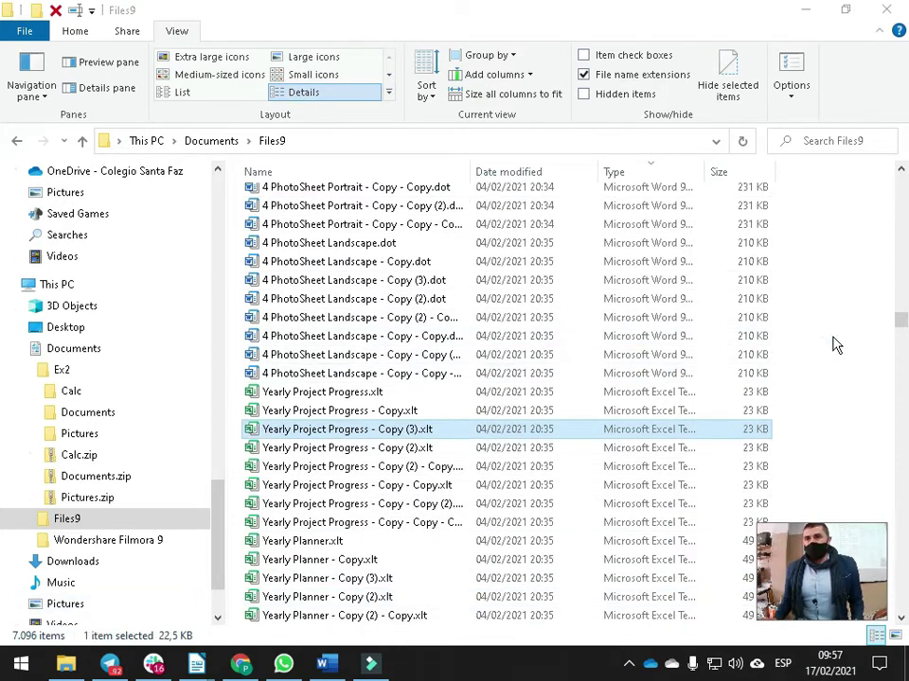
{"action": "left_click_drag", "start_coordinate": [901, 319], "coordinate": [901, 185]}
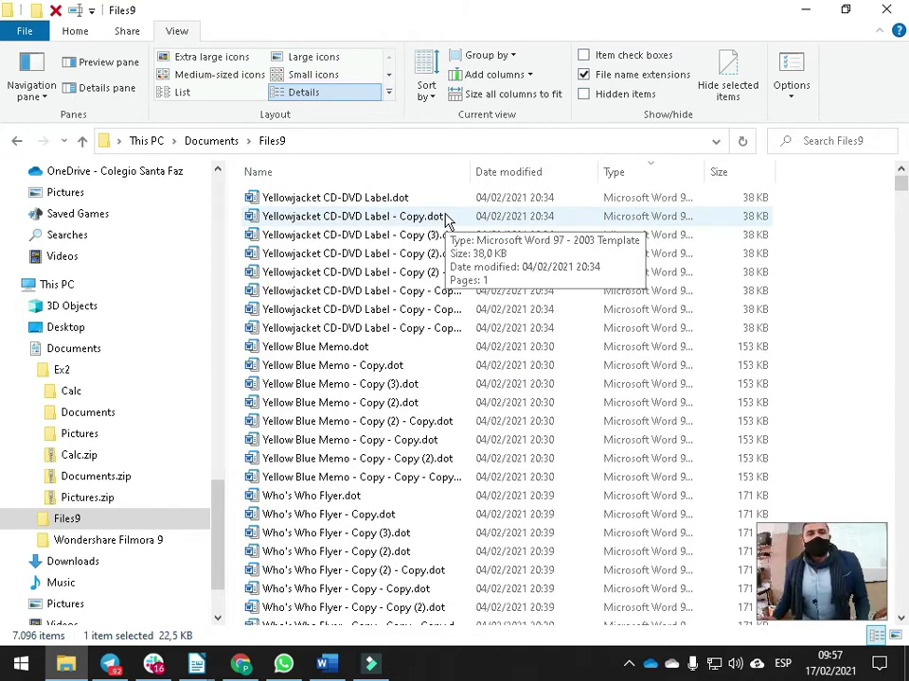
Sort Files9 by type in reverse order and select the first Yellowjacket file
{"action": "left_click", "coordinate": [623, 176]}
{"action": "left_click", "coordinate": [629, 181]}
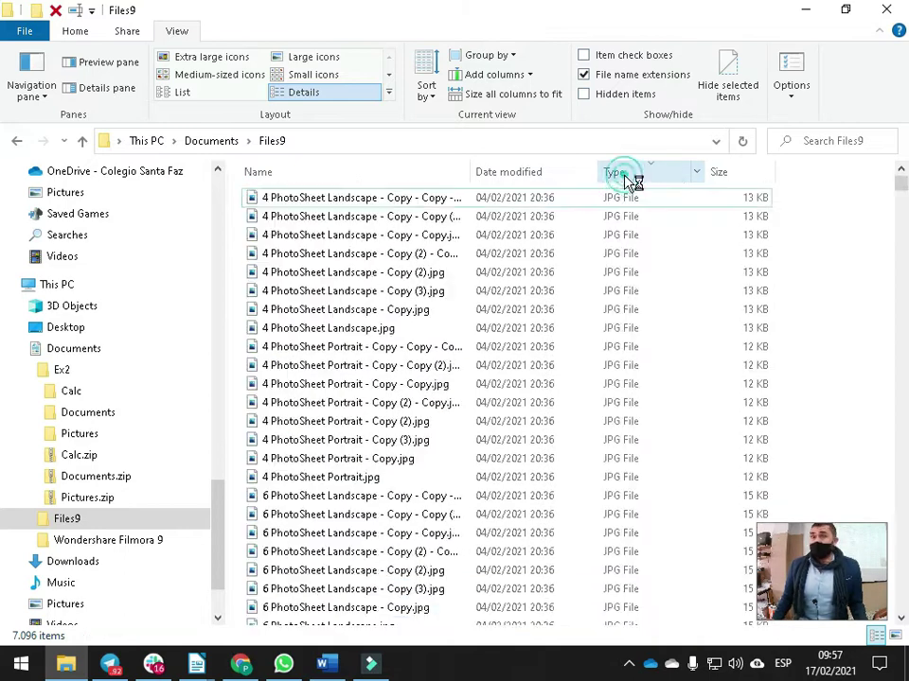
{"action": "left_click_drag", "start_coordinate": [902, 322], "coordinate": [898, 179]}
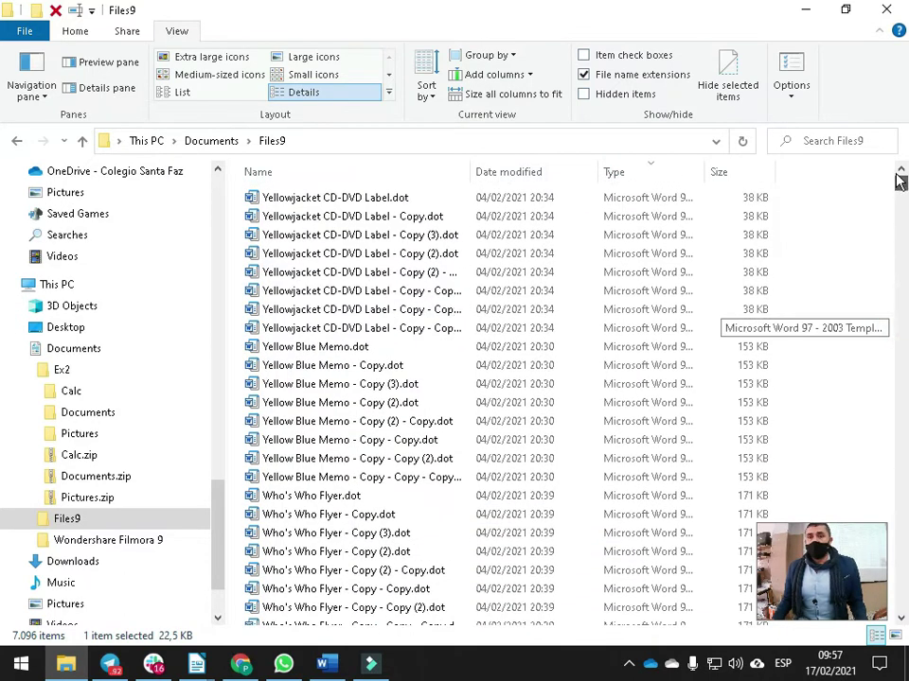
{"action": "left_click", "coordinate": [402, 197]}
Scroll through the eight-copy templates, start a Files9 search, and bring up the window overview
{"action": "scroll", "coordinate": [695, 296], "scroll_direction": "down", "scroll_amount": 20}
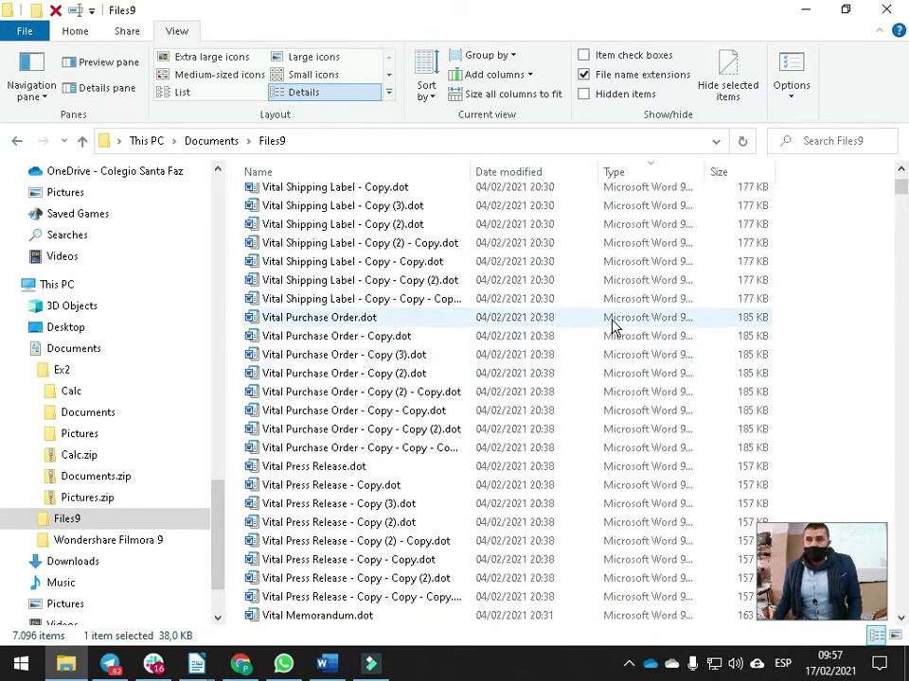
{"action": "scroll", "coordinate": [399, 326], "scroll_direction": "down", "scroll_amount": 20}
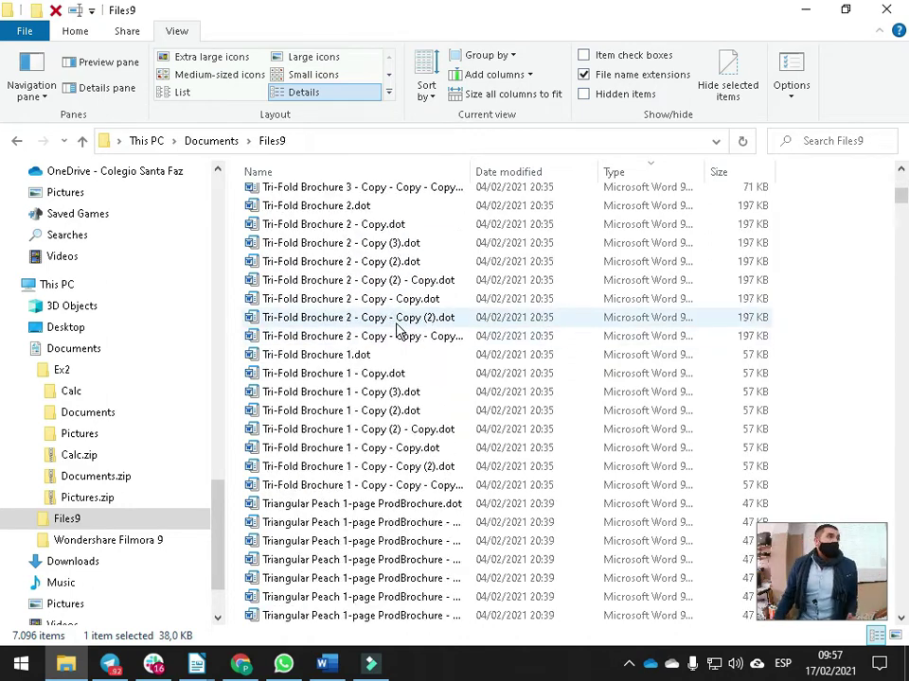
{"action": "scroll", "coordinate": [399, 327], "scroll_direction": "down", "scroll_amount": 20}
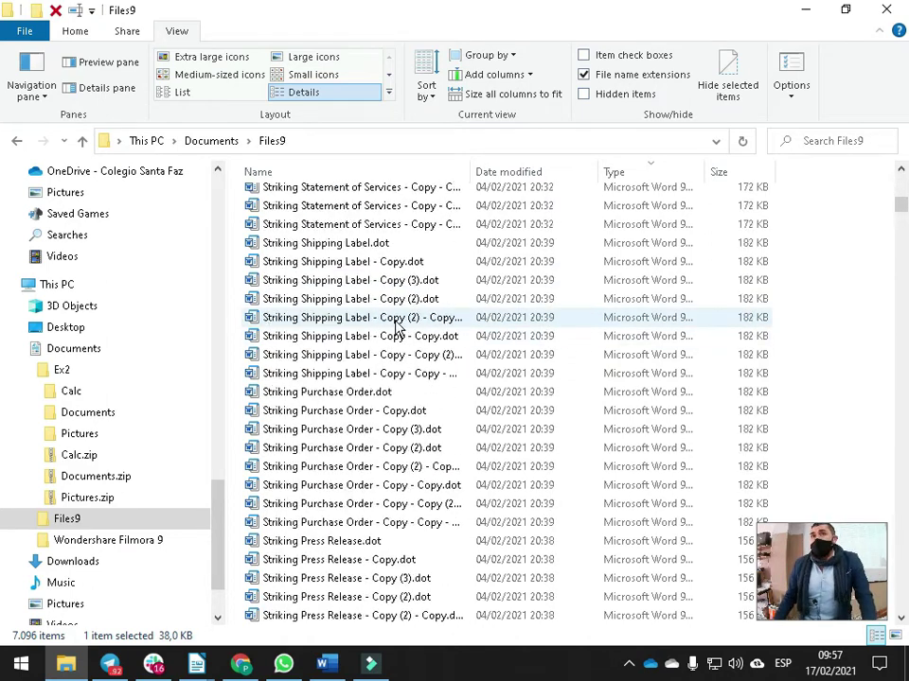
{"action": "scroll", "coordinate": [391, 327], "scroll_direction": "down", "scroll_amount": 20}
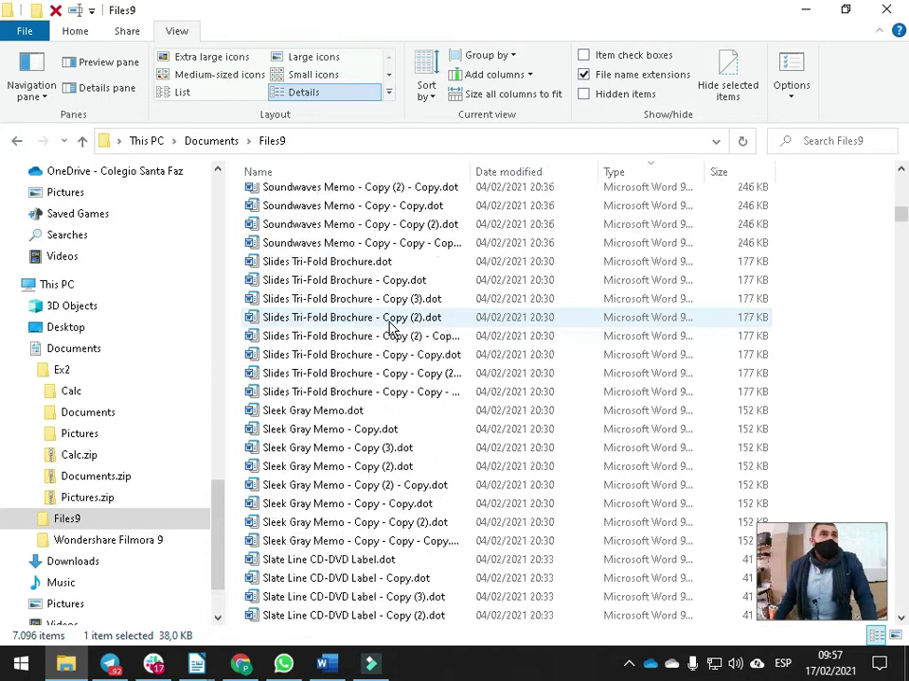
{"action": "scroll", "coordinate": [391, 327], "scroll_direction": "down", "scroll_amount": 20}
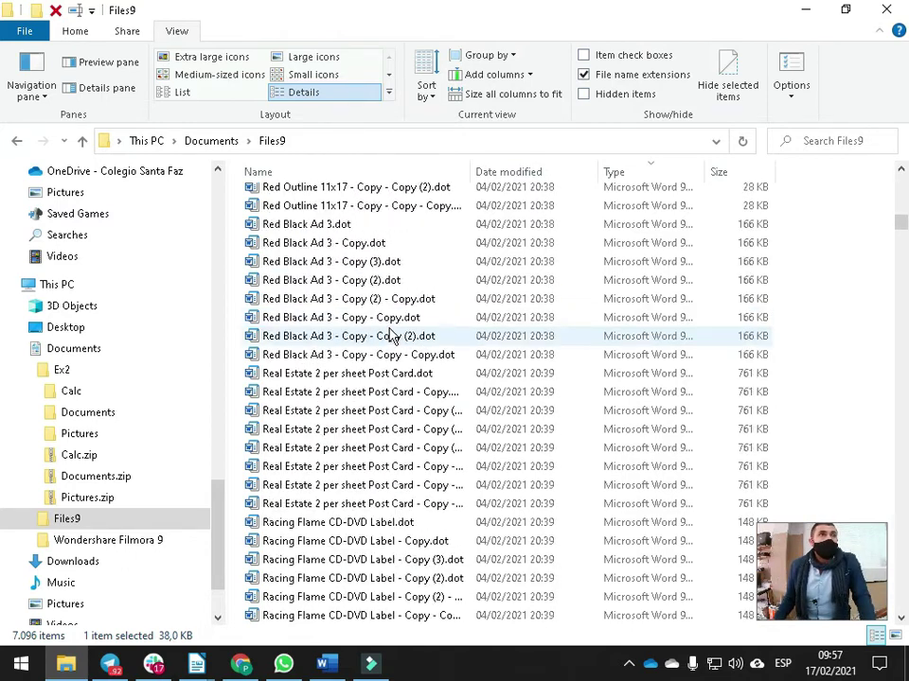
{"action": "scroll", "coordinate": [391, 327], "scroll_direction": "down", "scroll_amount": 20}
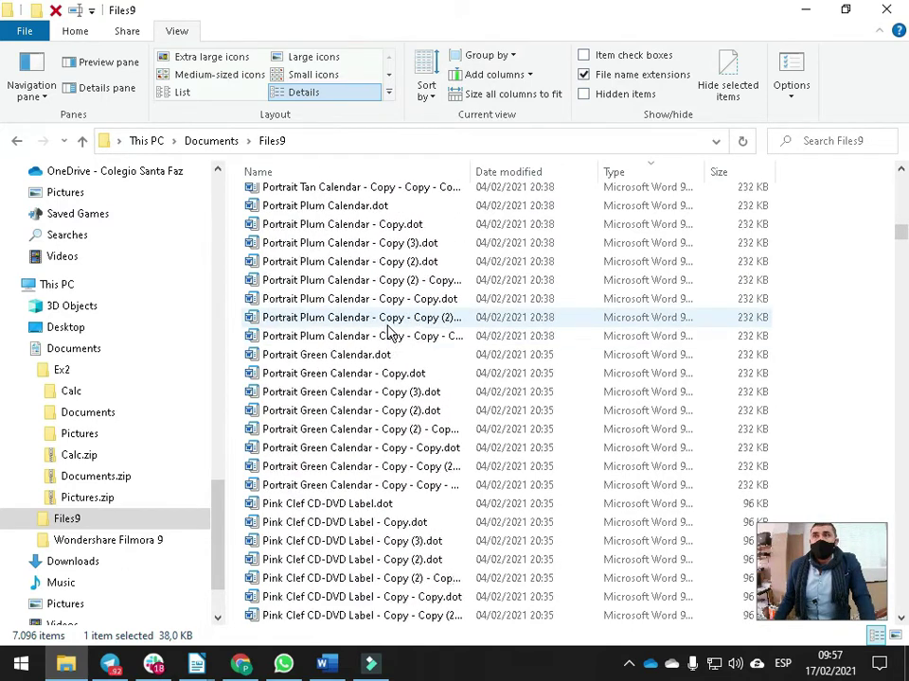
{"action": "scroll", "coordinate": [391, 327], "scroll_direction": "down", "scroll_amount": 20}
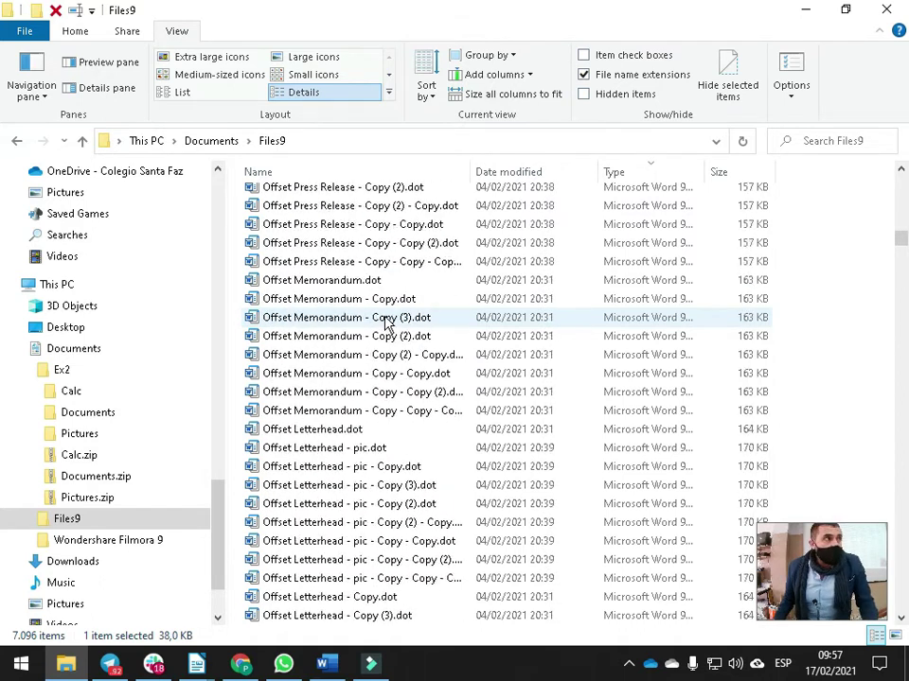
{"action": "scroll", "coordinate": [386, 325], "scroll_direction": "down", "scroll_amount": 1}
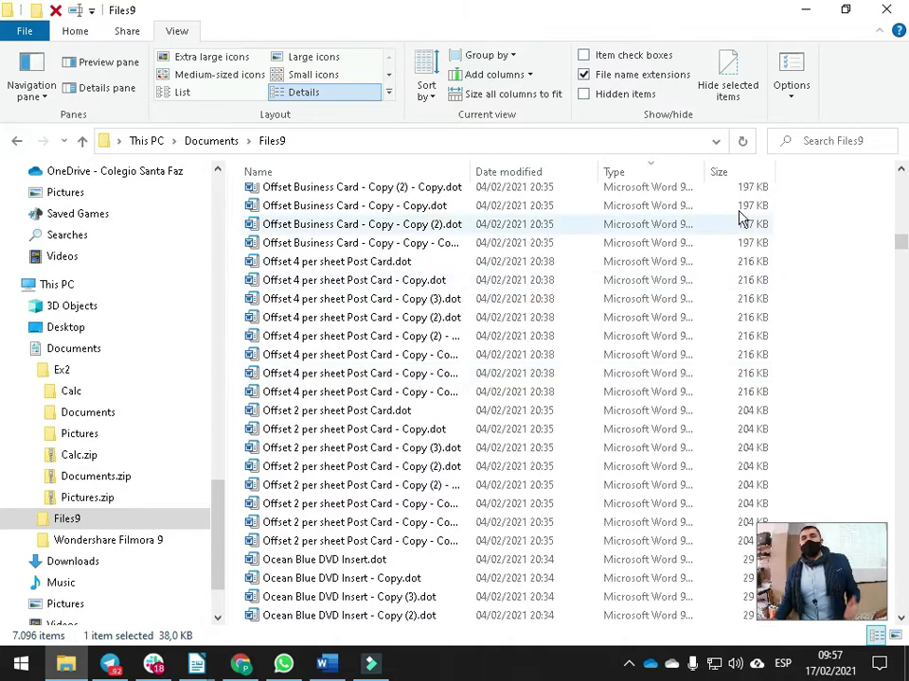
{"action": "left_click", "coordinate": [825, 142]}
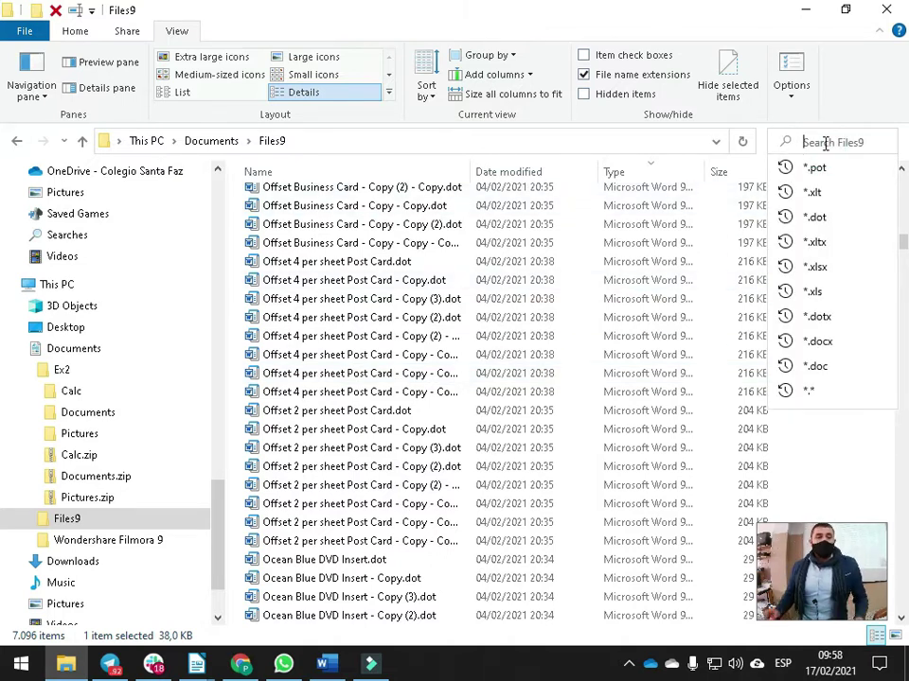
{"action": "key", "text": "alt+Tab"}
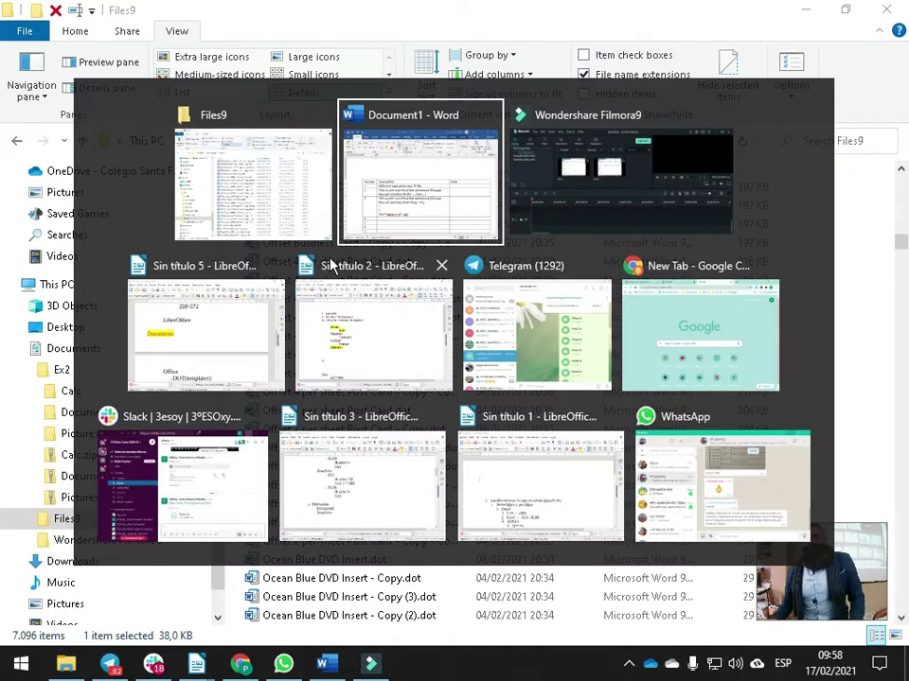
In the Sin título 5 notes, review the Pictures .JPG, XLT and DOT entries
{"action": "left_click", "coordinate": [212, 342]}
{"action": "scroll", "coordinate": [361, 255], "scroll_direction": "up", "scroll_amount": 10}
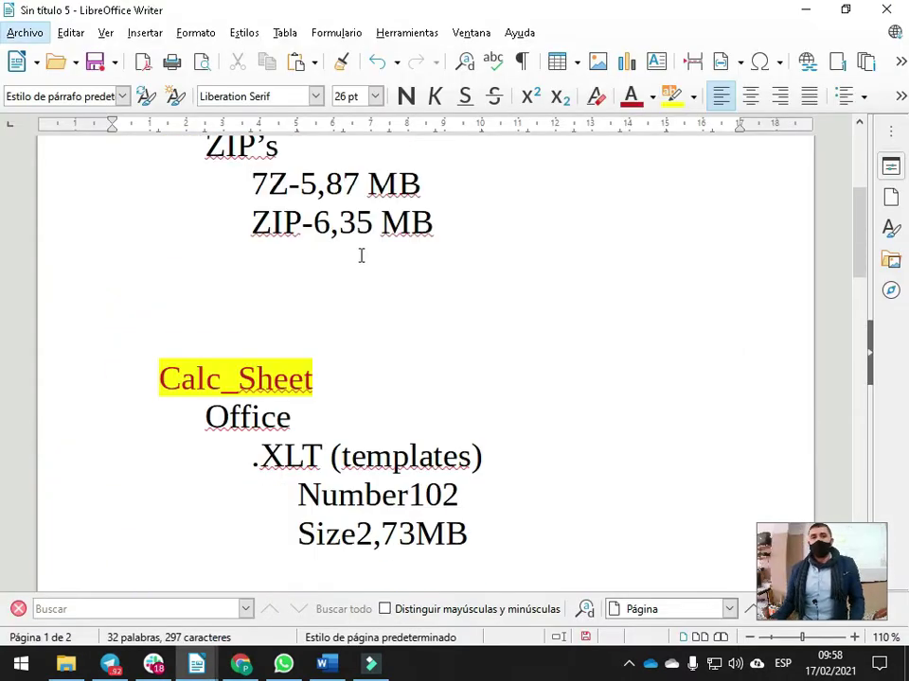
{"action": "double_click", "coordinate": [241, 235]}
{"action": "left_click_drag", "start_coordinate": [271, 279], "coordinate": [200, 278]}
{"action": "scroll", "coordinate": [298, 371], "scroll_direction": "down", "scroll_amount": 5}
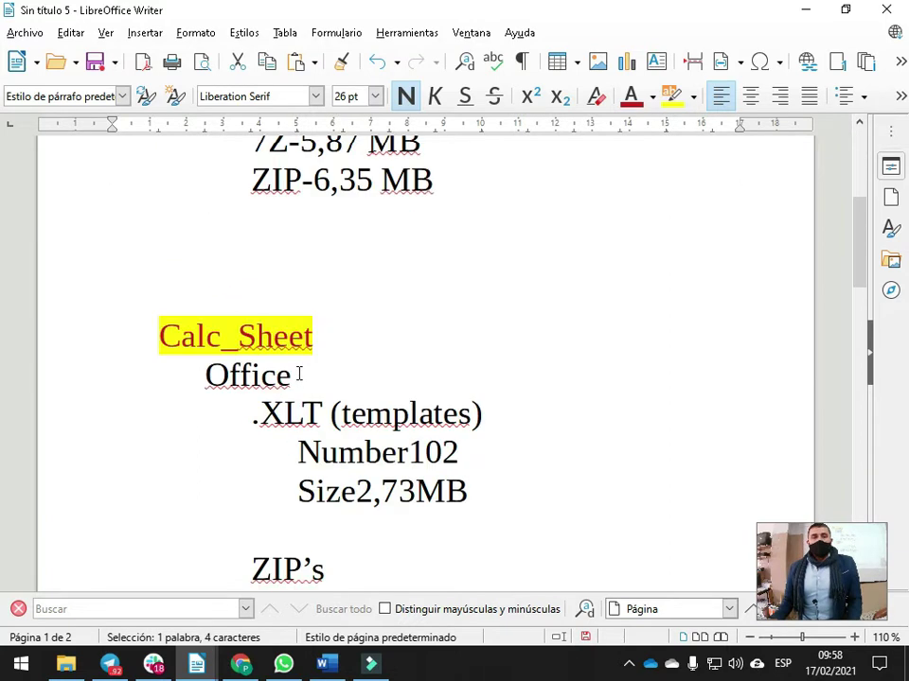
{"action": "double_click", "coordinate": [305, 417]}
{"action": "scroll", "coordinate": [304, 416], "scroll_direction": "down", "scroll_amount": 10}
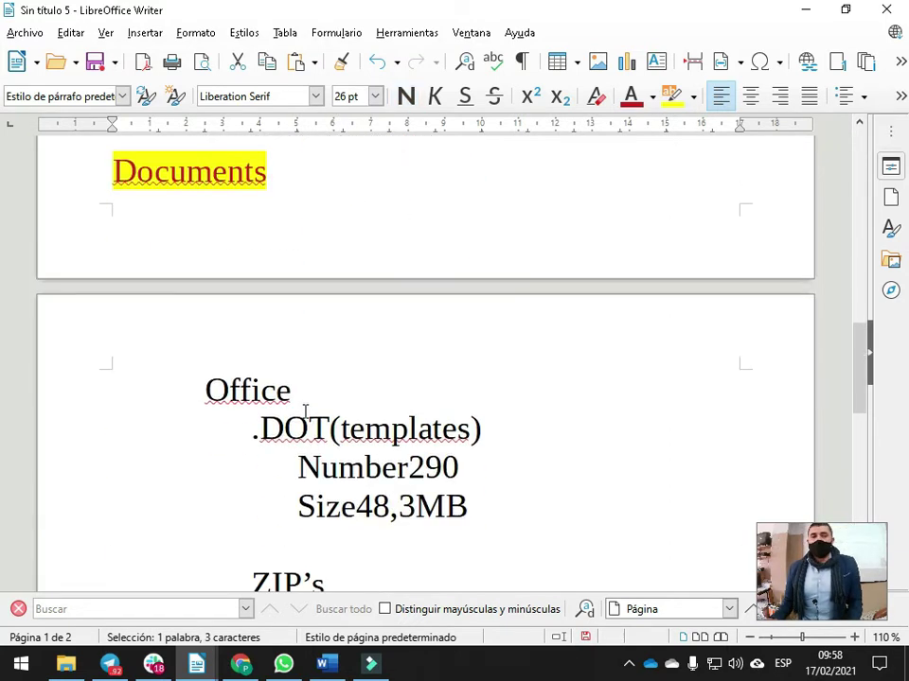
{"action": "double_click", "coordinate": [295, 417]}
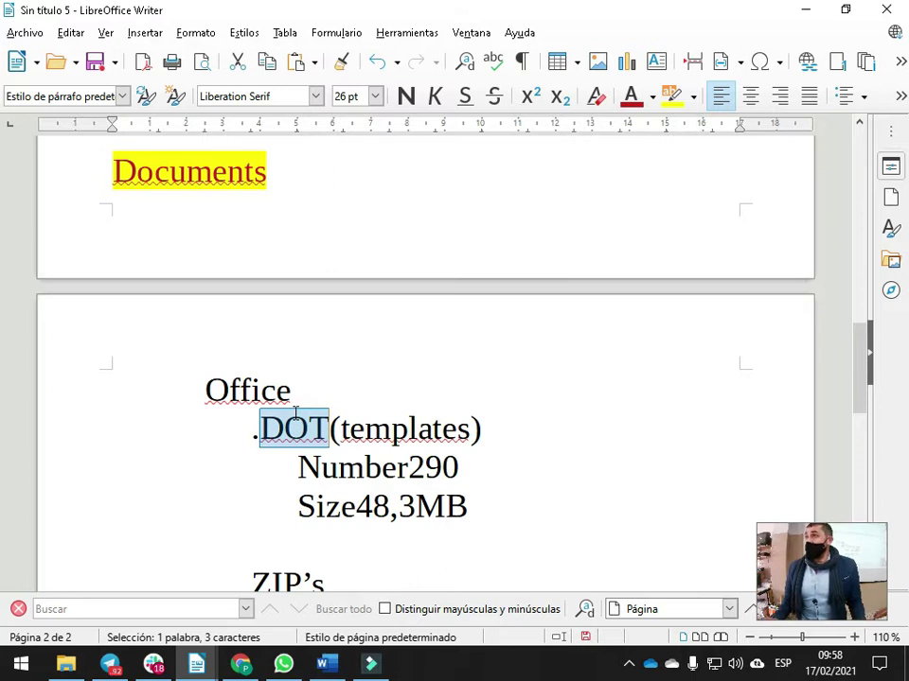
Search Files9 for *.jpg and show the 3,960 results in Details view, all selected
{"action": "key", "text": "alt+Tab"}
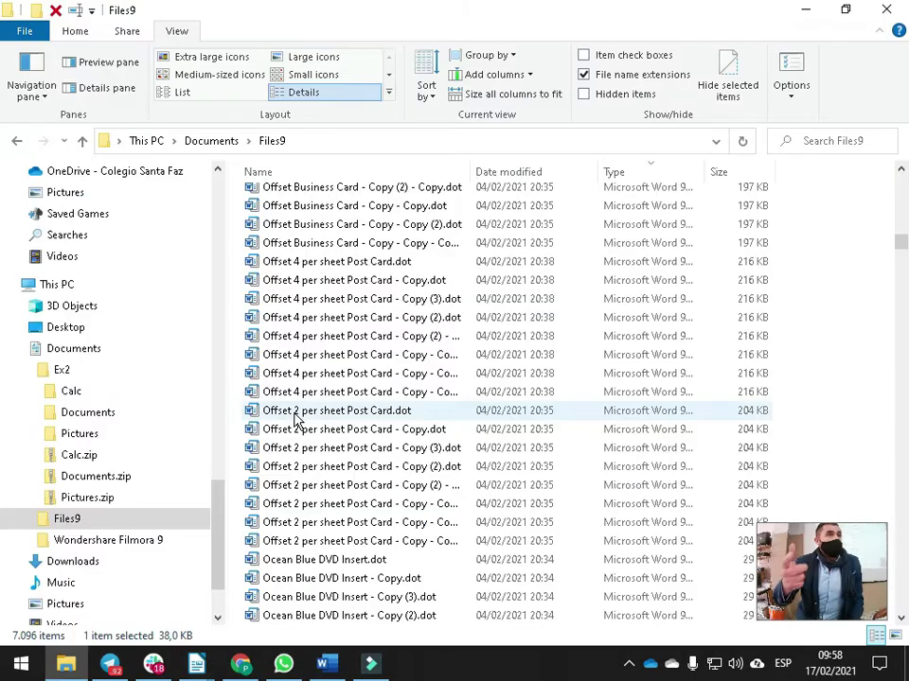
{"action": "left_click", "coordinate": [836, 140]}
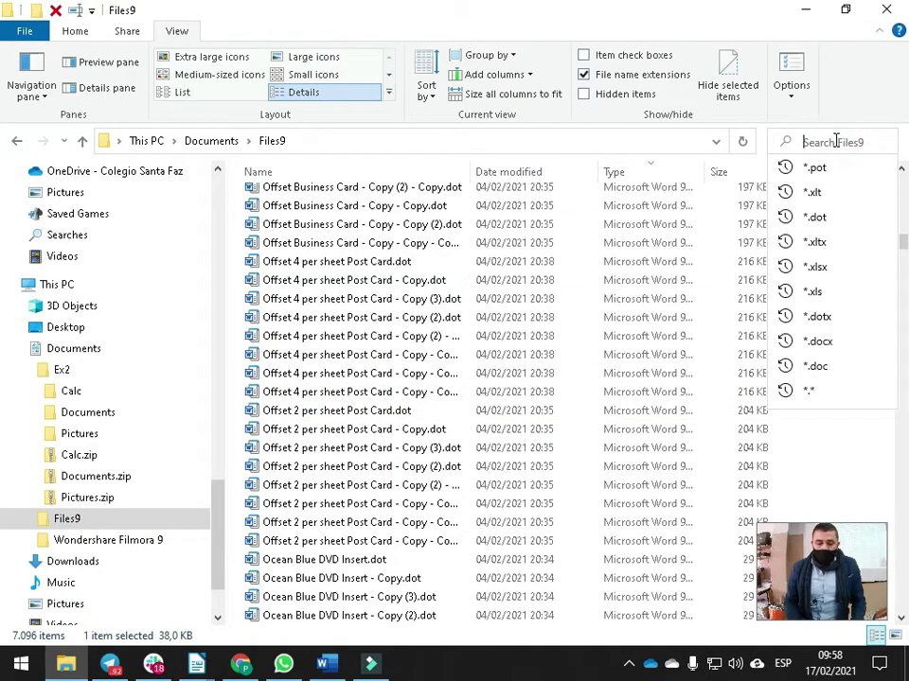
{"action": "type", "text": "*.jpg"}
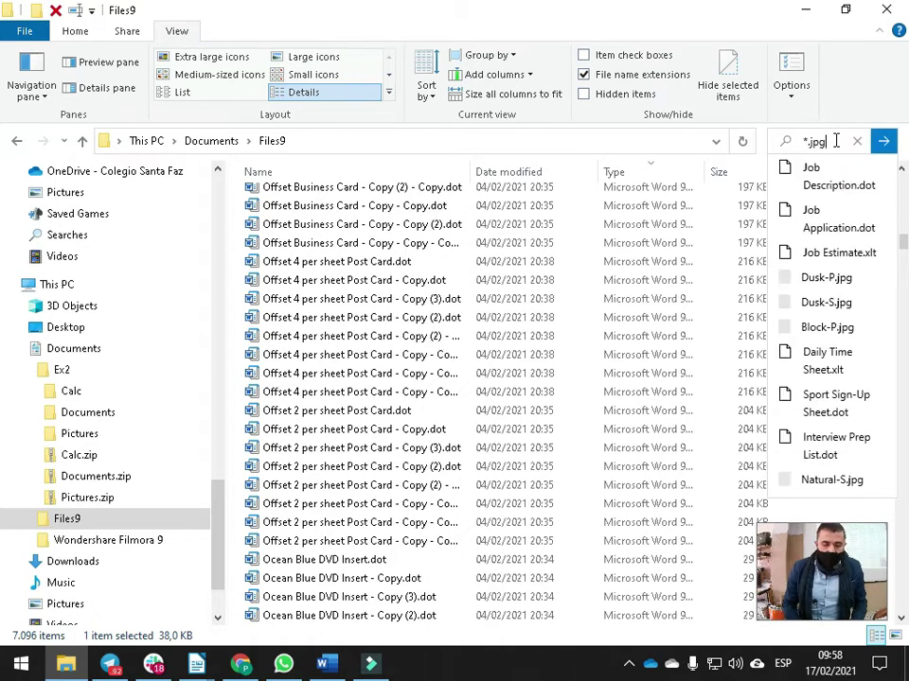
{"action": "key", "text": "Return"}
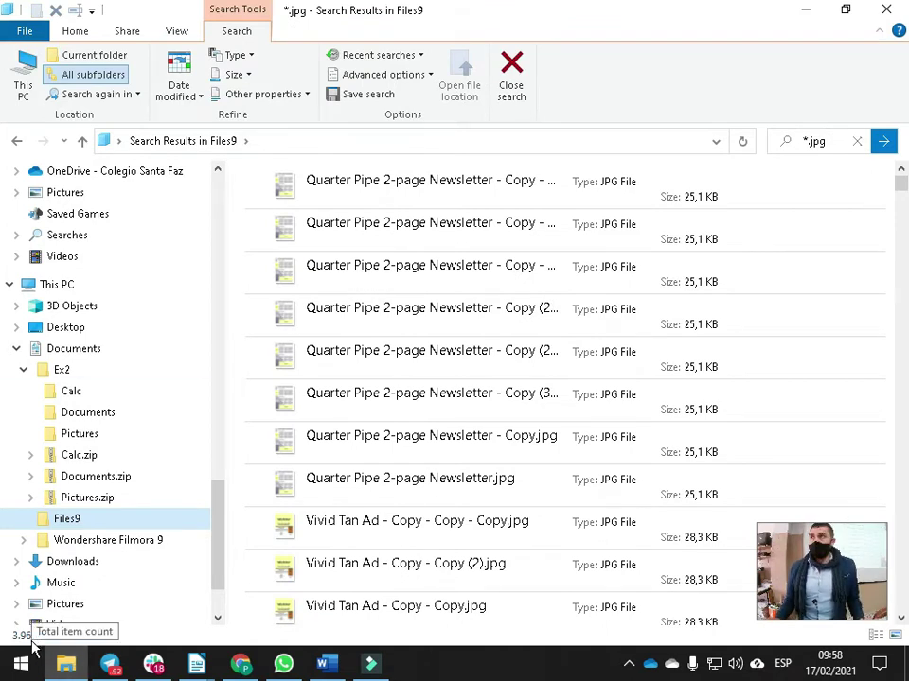
{"action": "left_click", "coordinate": [177, 30]}
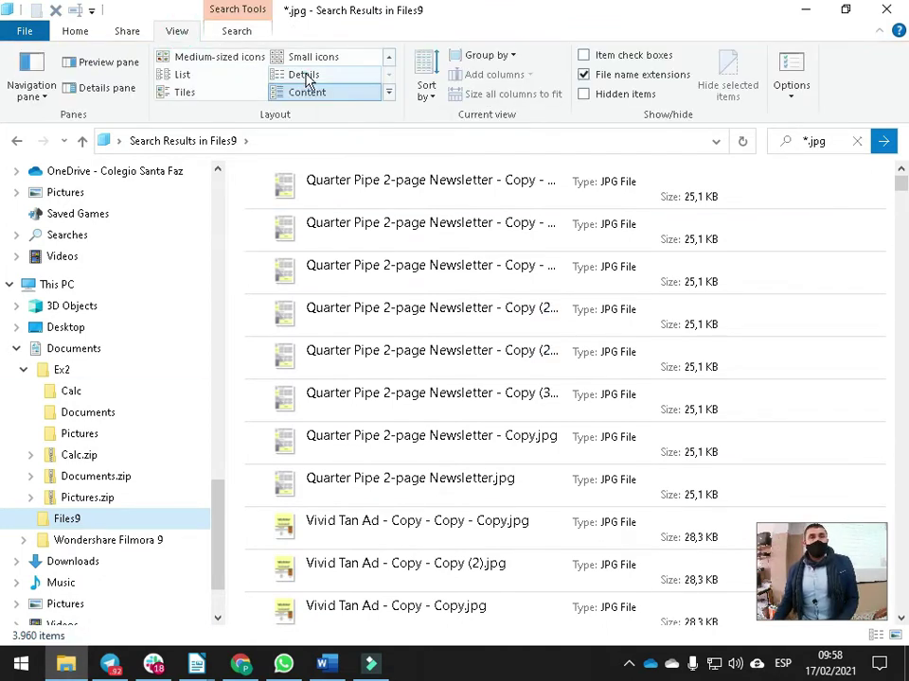
{"action": "left_click", "coordinate": [304, 75]}
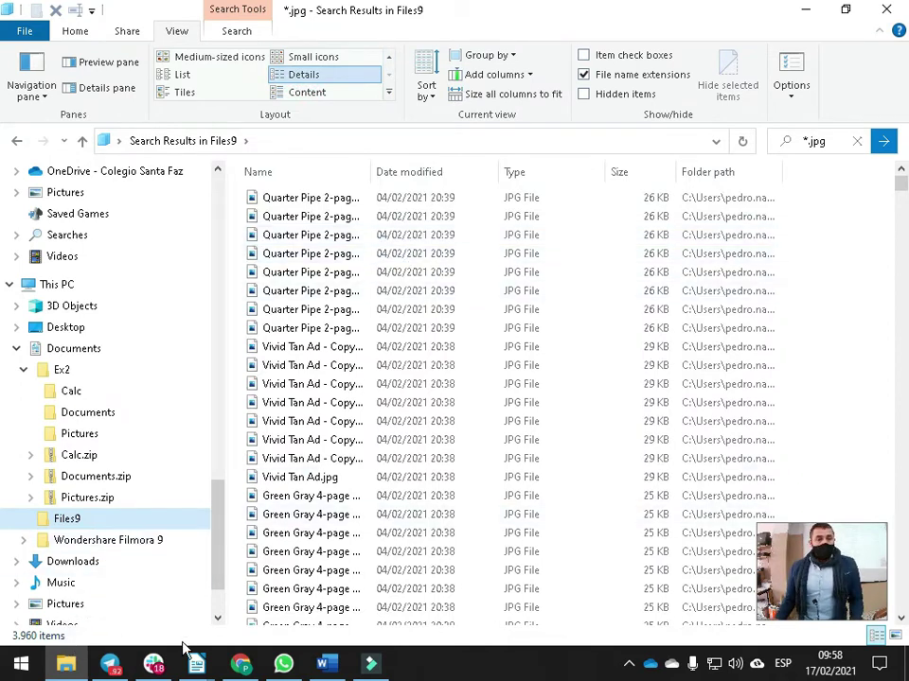
{"action": "key", "text": "ctrl+a"}
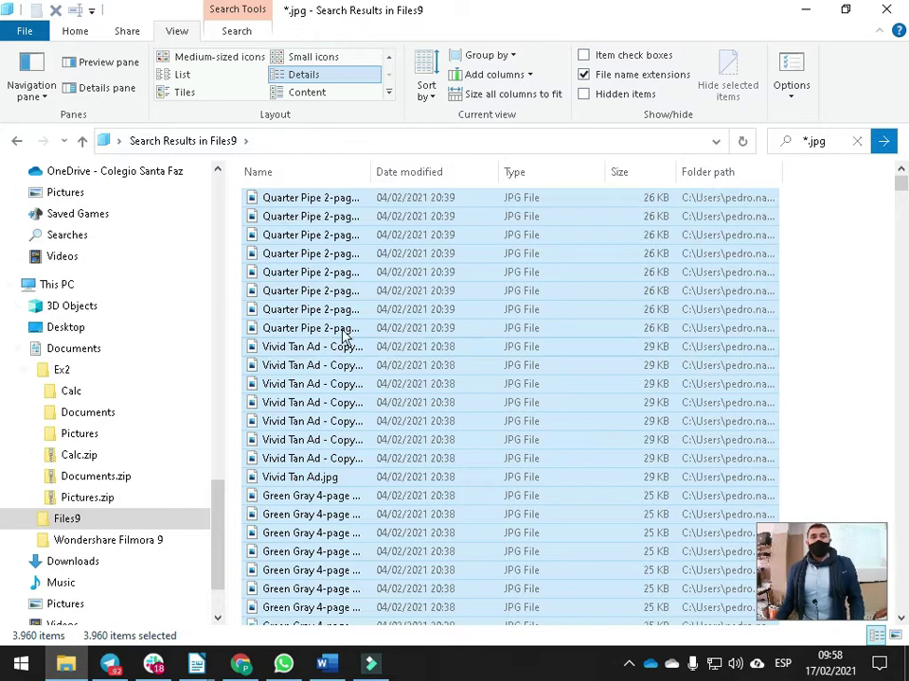
Read the selected jpg results' Properties: 56,8 MB, 63,9 MB on disk, then cancel
{"action": "right_click", "coordinate": [408, 543]}
{"action": "left_click", "coordinate": [415, 635]}
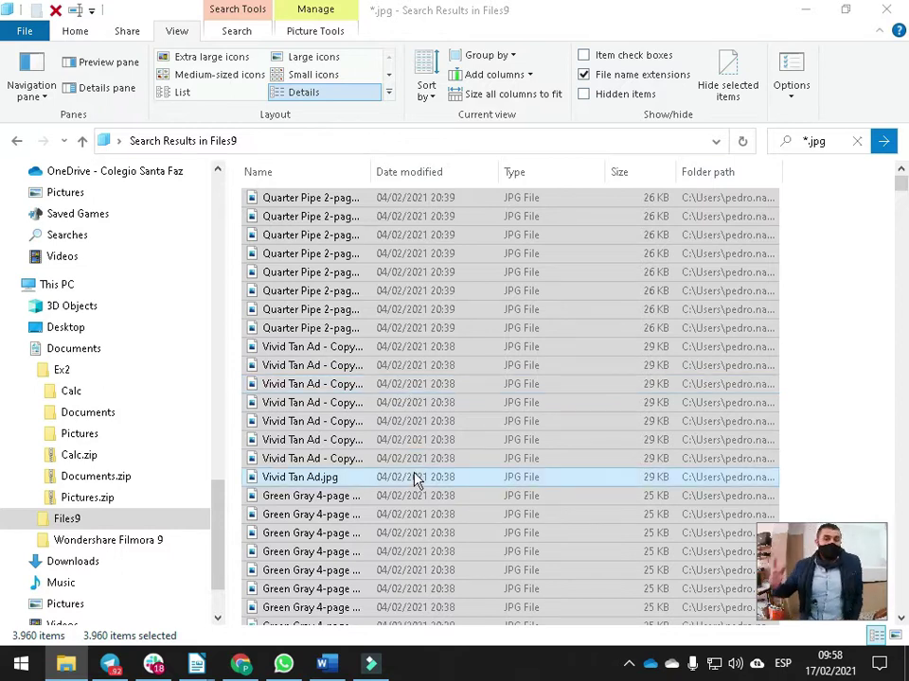
{"action": "key", "text": "alt+Return"}
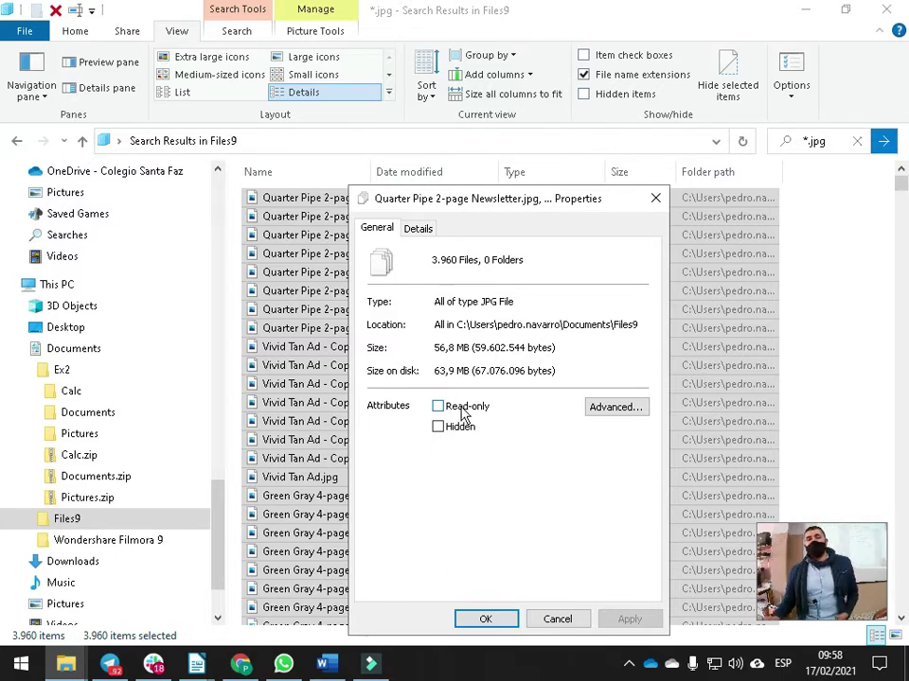
{"action": "left_click_drag", "start_coordinate": [434, 371], "coordinate": [477, 370]}
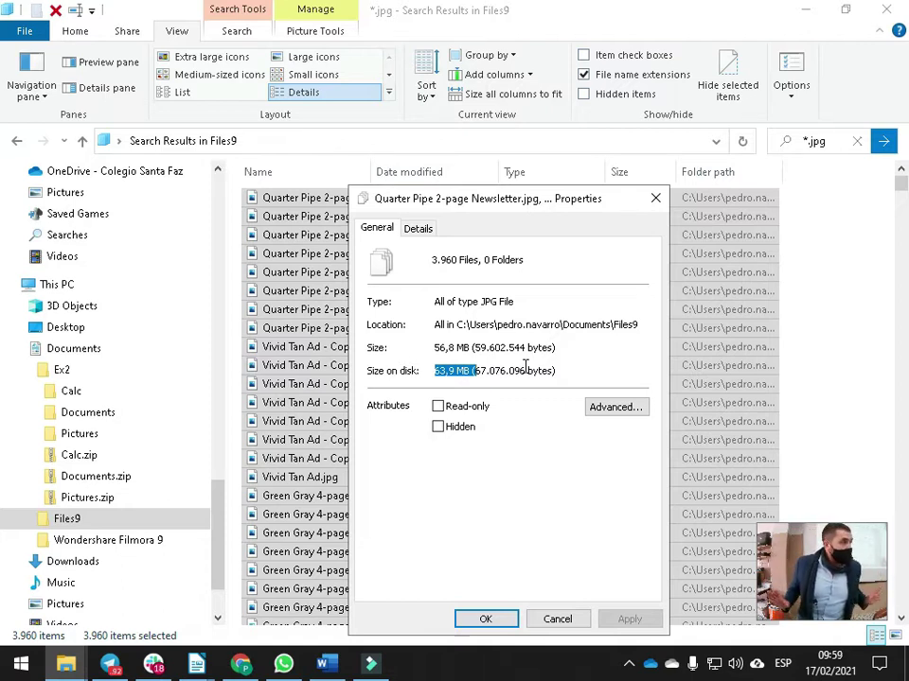
{"action": "left_click", "coordinate": [553, 619]}
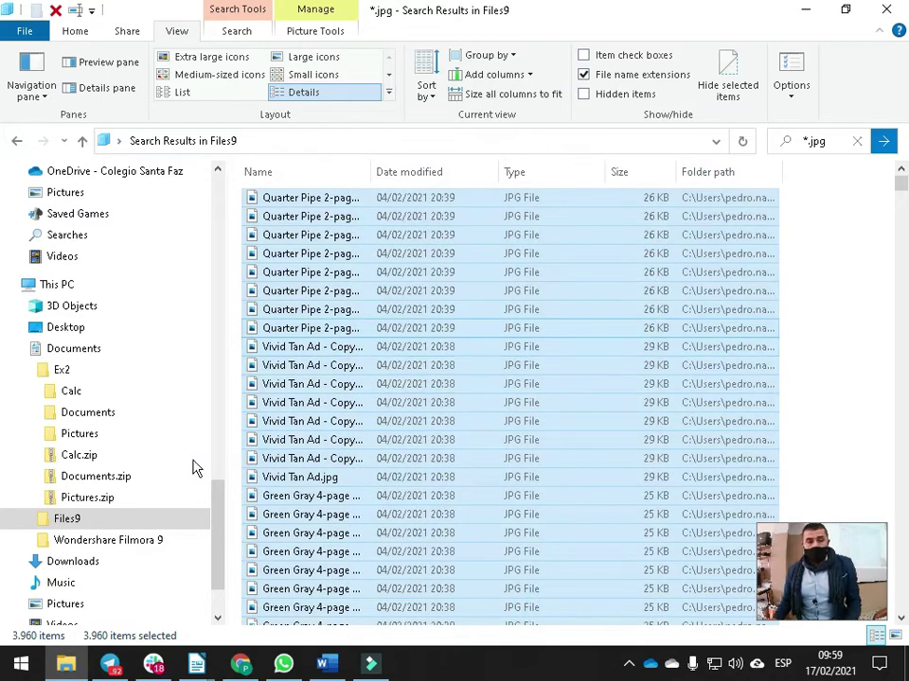
Permanently delete all 495 images in Ex2's Pictures folder, then paste the copied jpg files there
{"action": "left_click", "coordinate": [69, 373]}
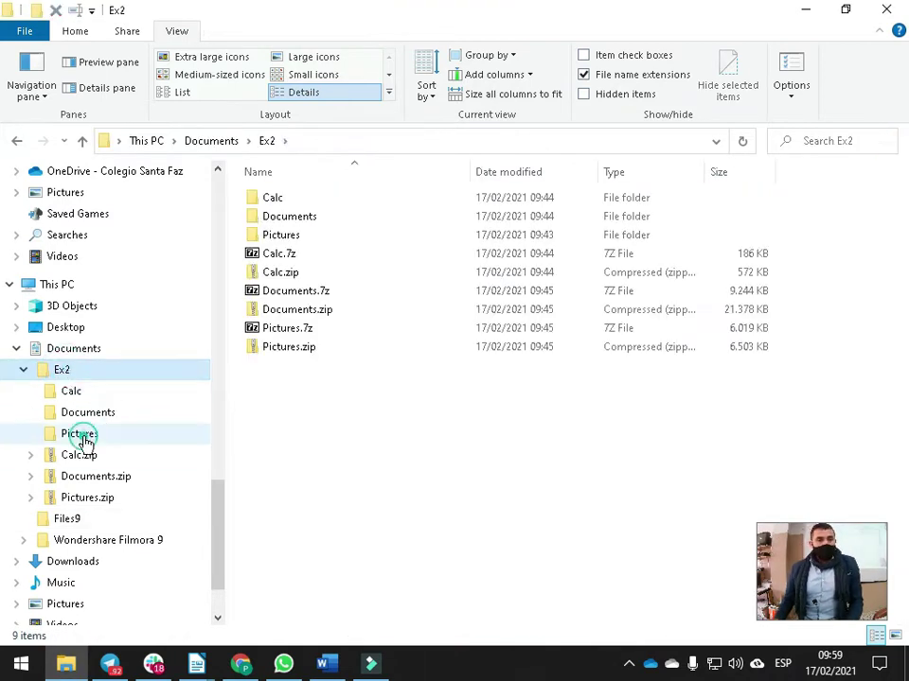
{"action": "left_click", "coordinate": [82, 436]}
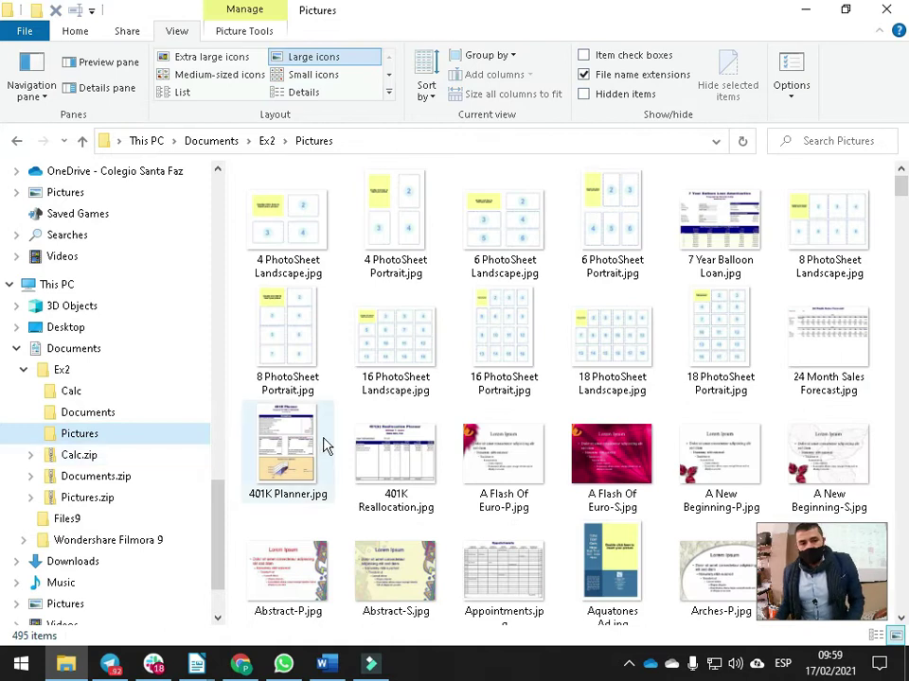
{"action": "key", "text": "ctrl+a"}
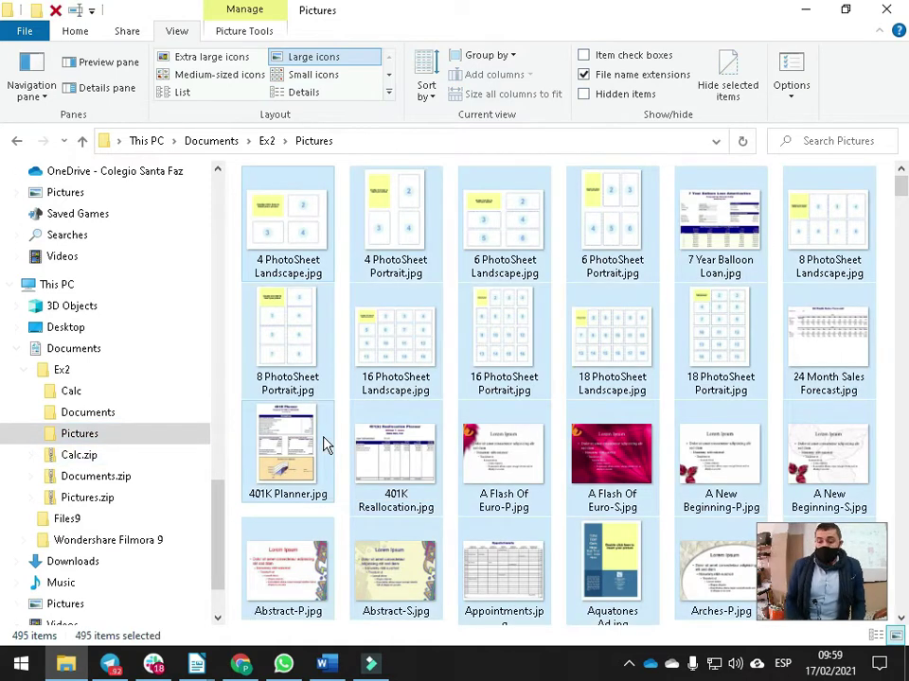
{"action": "key", "text": "shift+Delete"}
{"action": "key", "text": "Escape"}
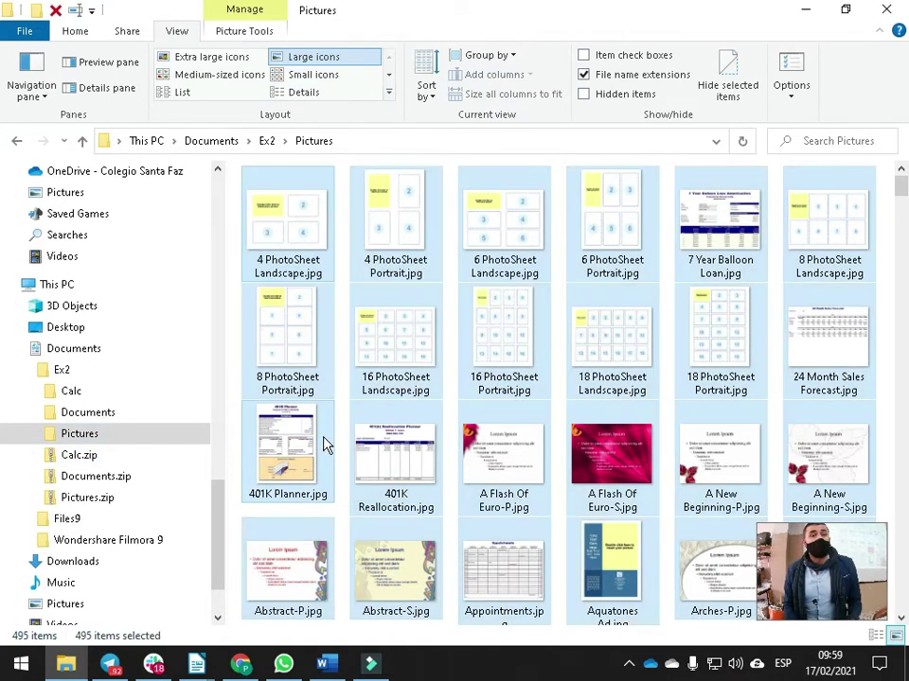
{"action": "key", "text": "Delete"}
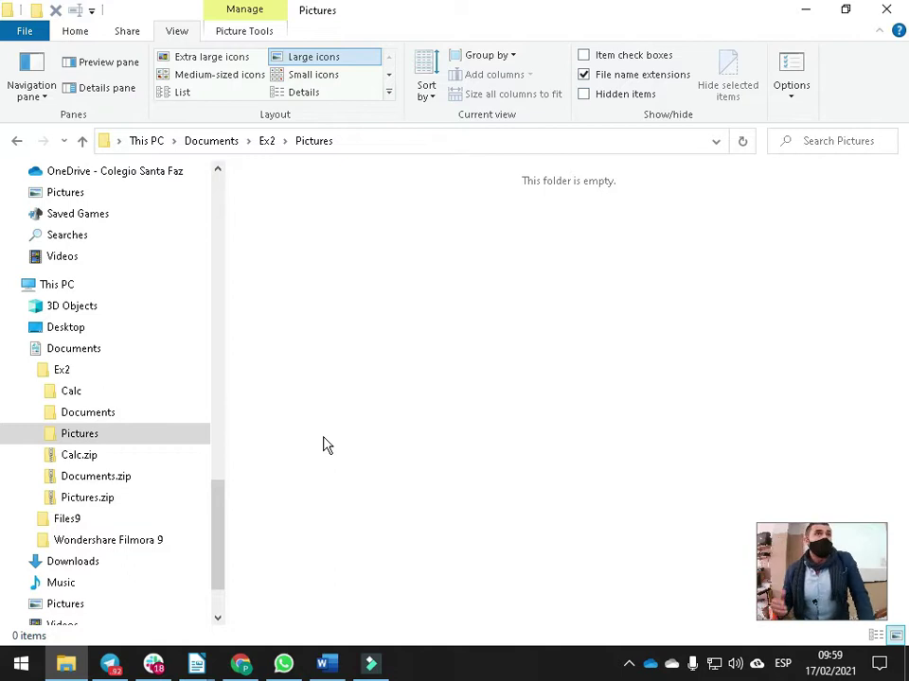
{"action": "key", "text": "ctrl+v"}
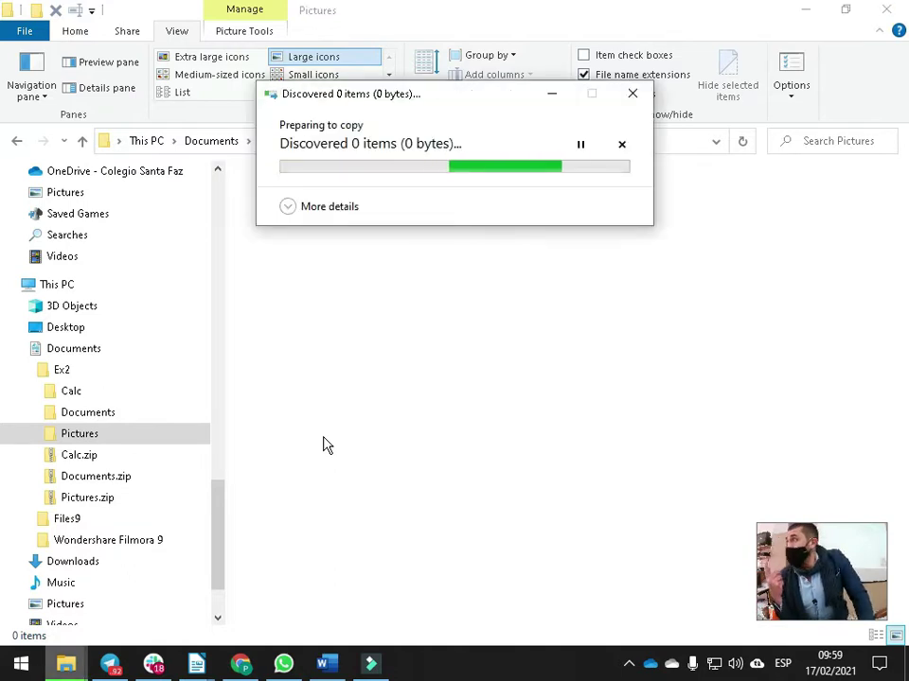
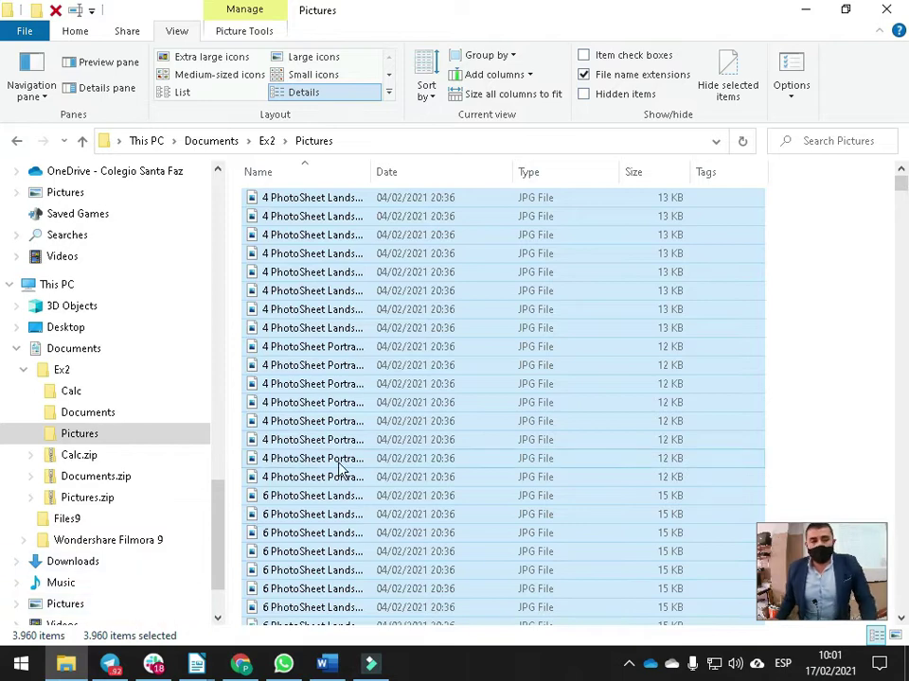
Widen the Name column and rename the Ex2 folder to Ex3
{"action": "mouse_move", "coordinate": [902, 192]}
{"action": "left_mouse_down"}
{"action": "mouse_move", "coordinate": [900, 403]}
{"action": "mouse_move", "coordinate": [902, 180]}
{"action": "left_mouse_up"}
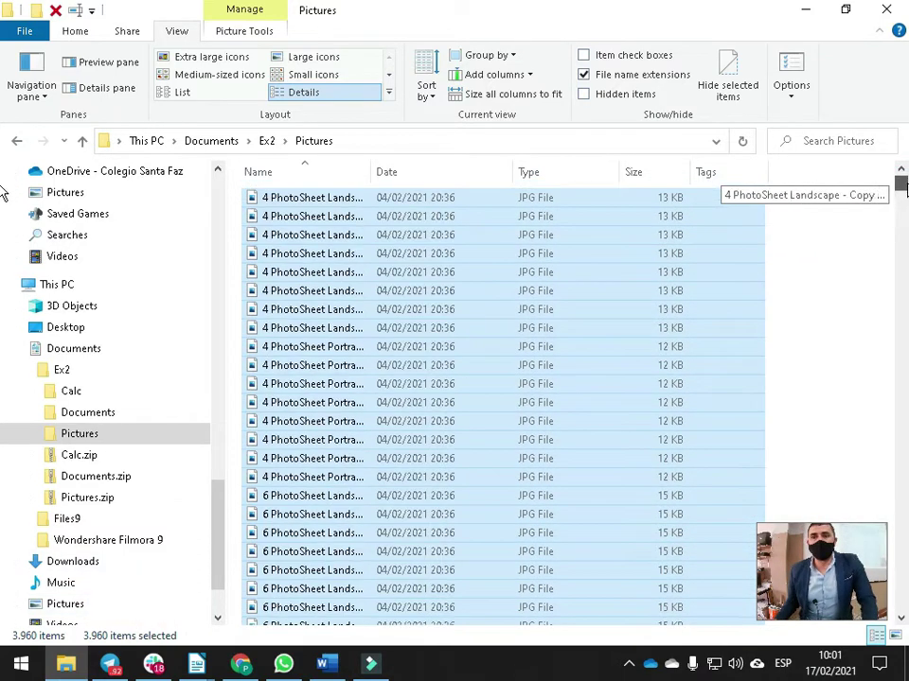
{"action": "left_click_drag", "start_coordinate": [383, 175], "coordinate": [501, 176]}
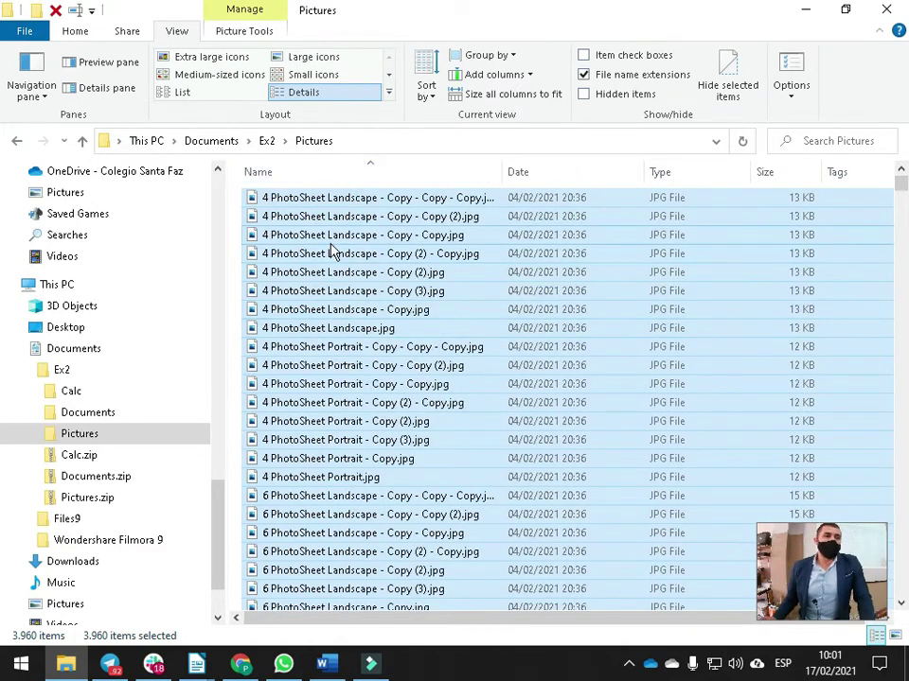
{"action": "left_click", "coordinate": [66, 374]}
{"action": "left_click", "coordinate": [63, 370]}
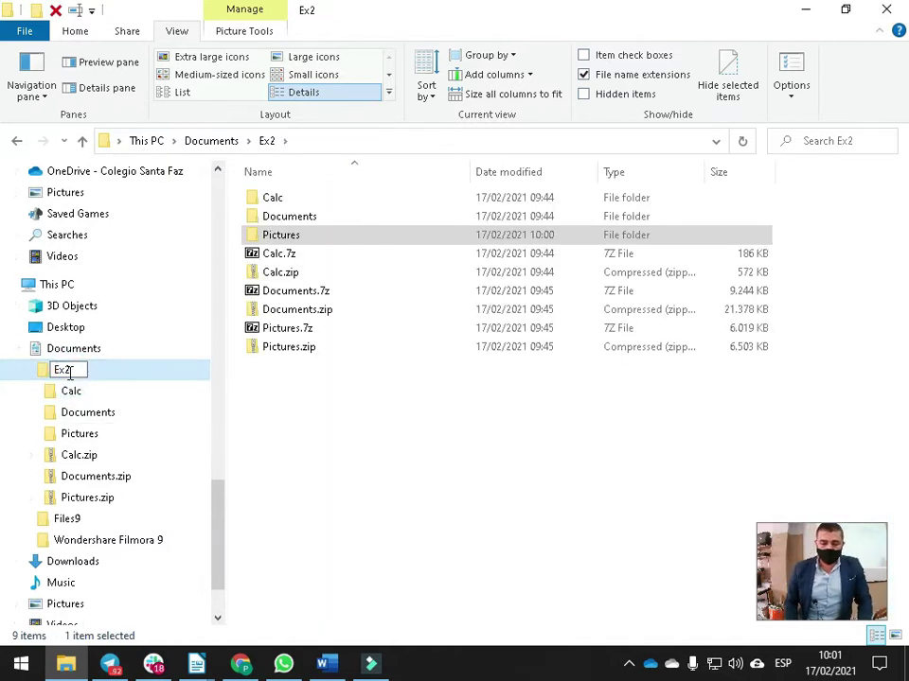
{"action": "key", "text": "Return"}
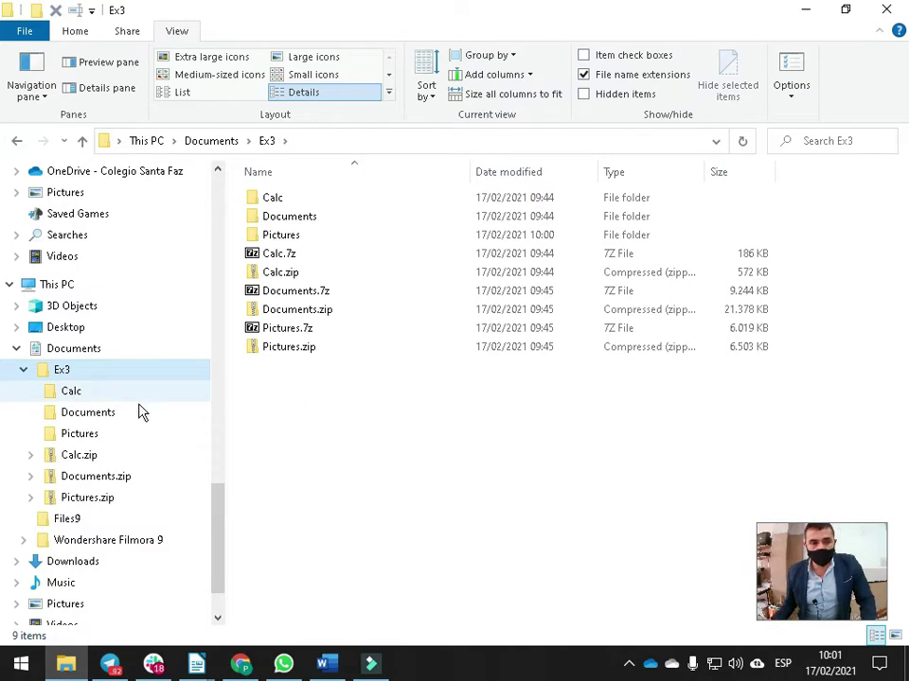
Look inside the Files9 folder, then switch to the Word document
{"action": "left_click", "coordinate": [76, 521]}
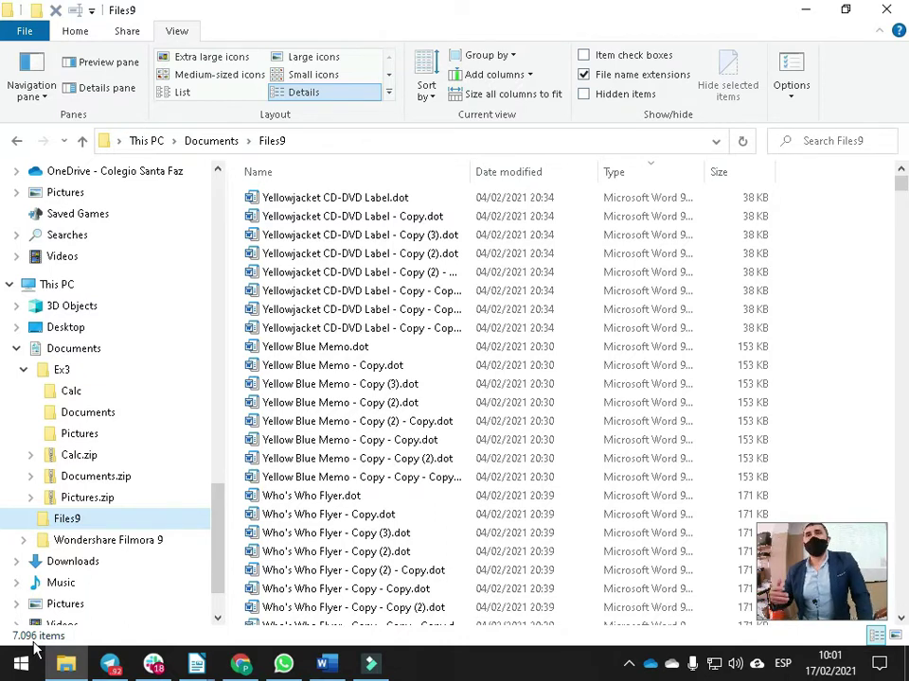
{"action": "key", "text": "alt+Tab"}
{"action": "key", "text": "Tab"}
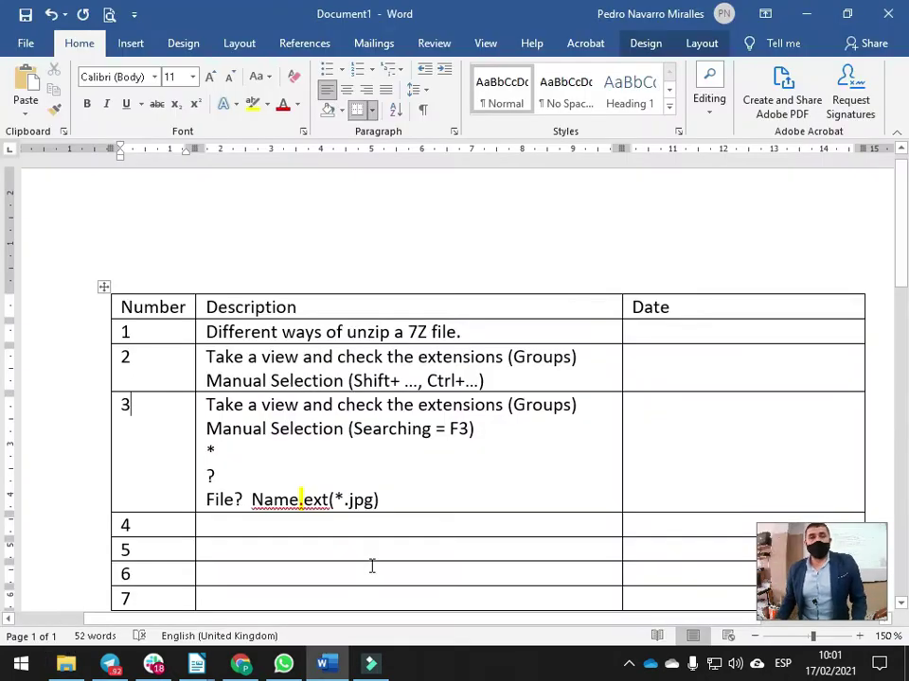
Place the cursor at the end of the *.jpg note in row 3 of the Word table
{"action": "left_click", "coordinate": [407, 499]}
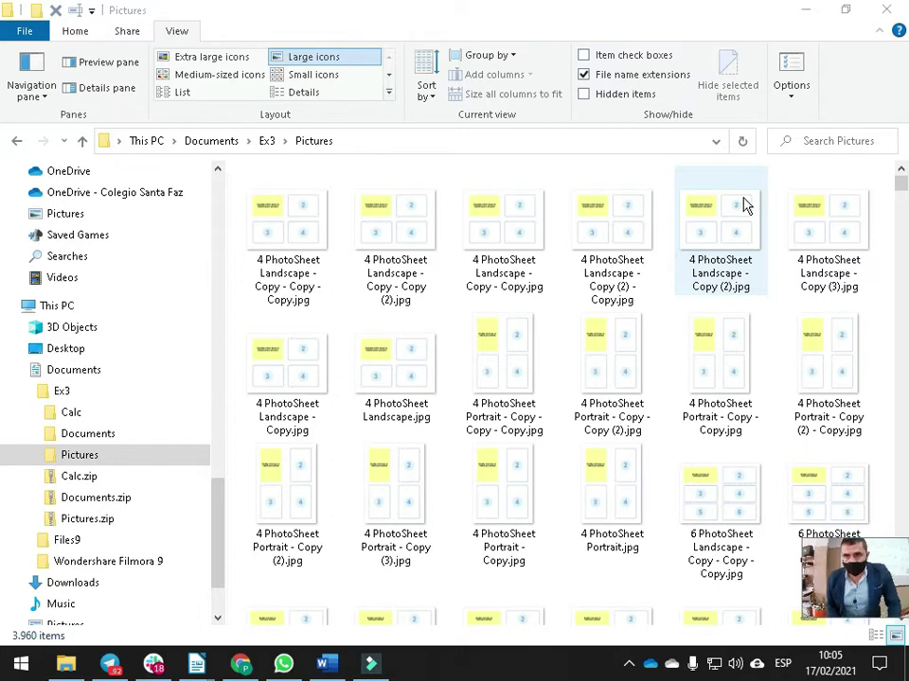
Hide file name extensions and turn off 'Expand to open folder' in Folder Options, applying it
{"action": "left_click", "coordinate": [584, 74]}
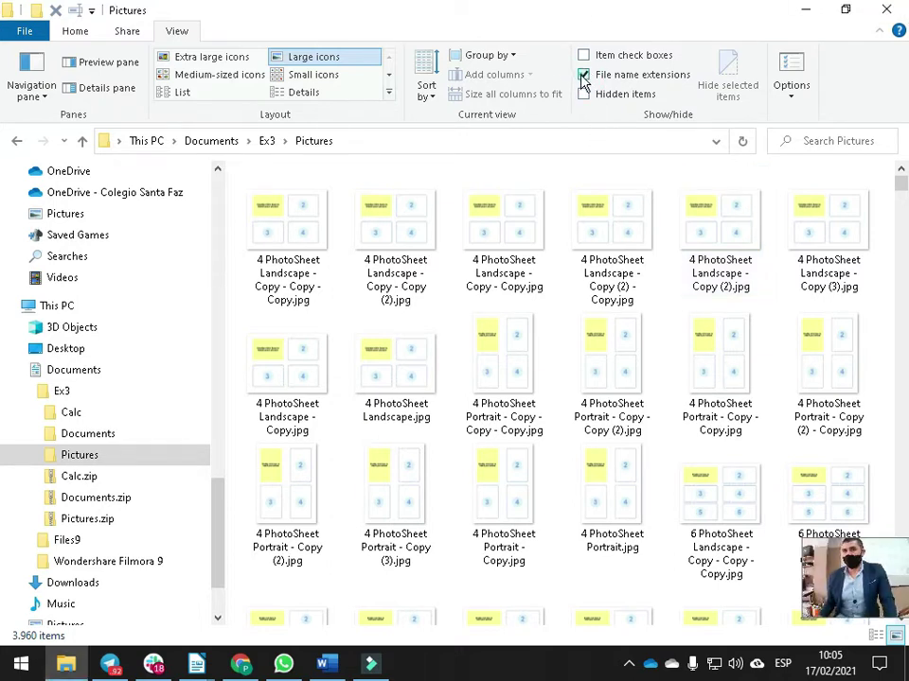
{"action": "left_click", "coordinate": [791, 90]}
{"action": "left_click", "coordinate": [799, 94]}
{"action": "left_click", "coordinate": [788, 95]}
{"action": "left_click", "coordinate": [771, 117]}
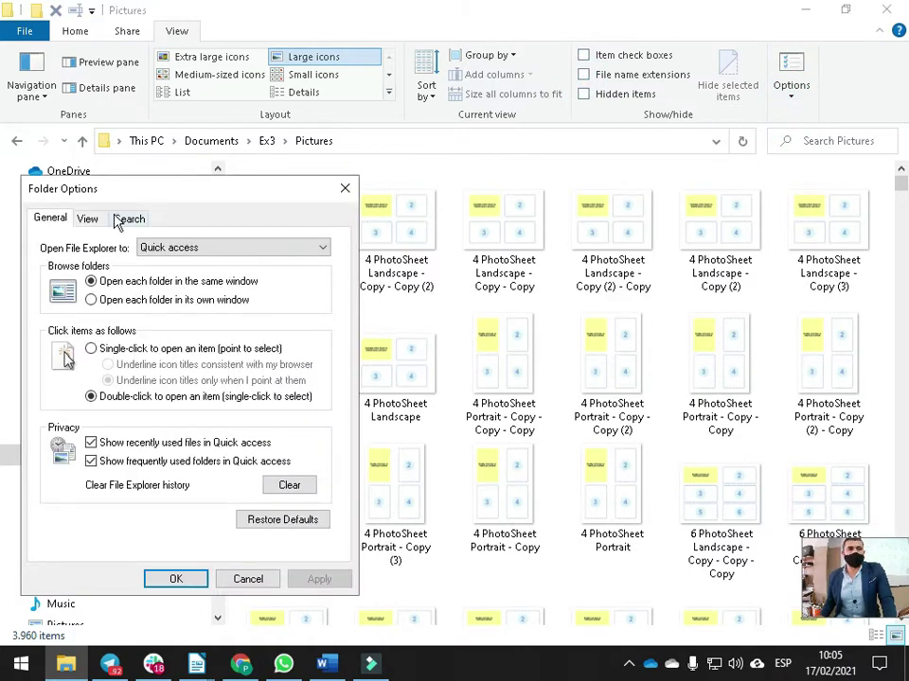
{"action": "left_click", "coordinate": [87, 219]}
{"action": "left_click_drag", "start_coordinate": [322, 379], "coordinate": [333, 497]}
{"action": "left_click", "coordinate": [95, 465]}
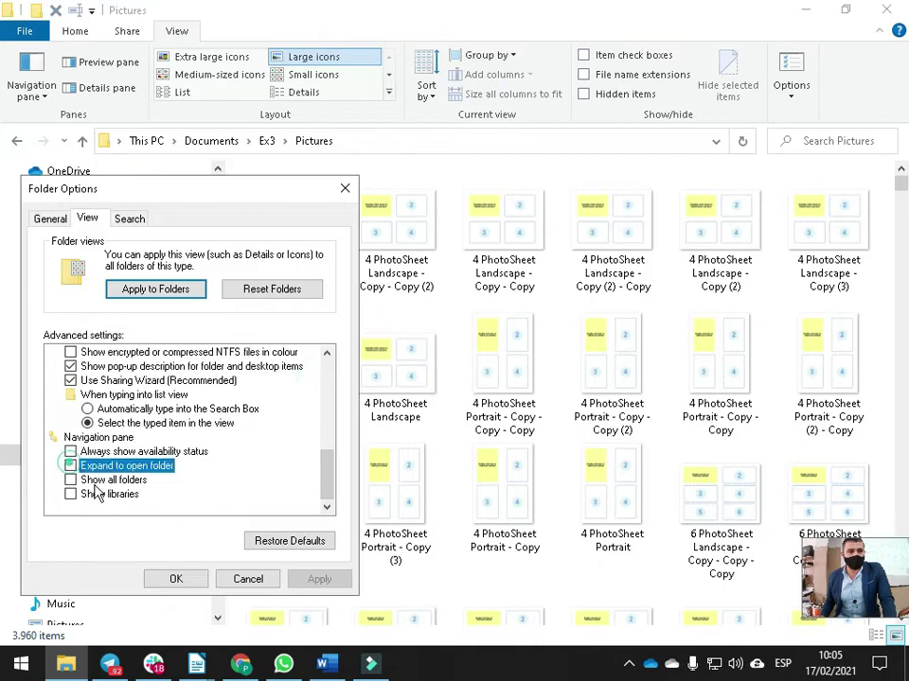
{"action": "left_click", "coordinate": [318, 578]}
{"action": "left_click", "coordinate": [176, 579]}
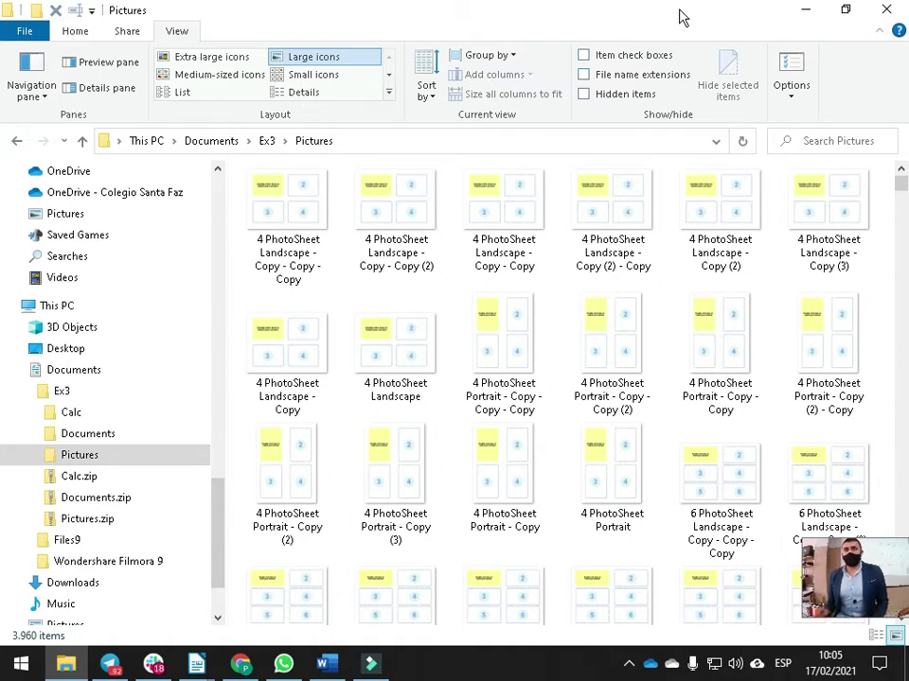
Show file name extensions again using the Alt, V, H, F KeyTips
{"action": "key", "text": "alt"}
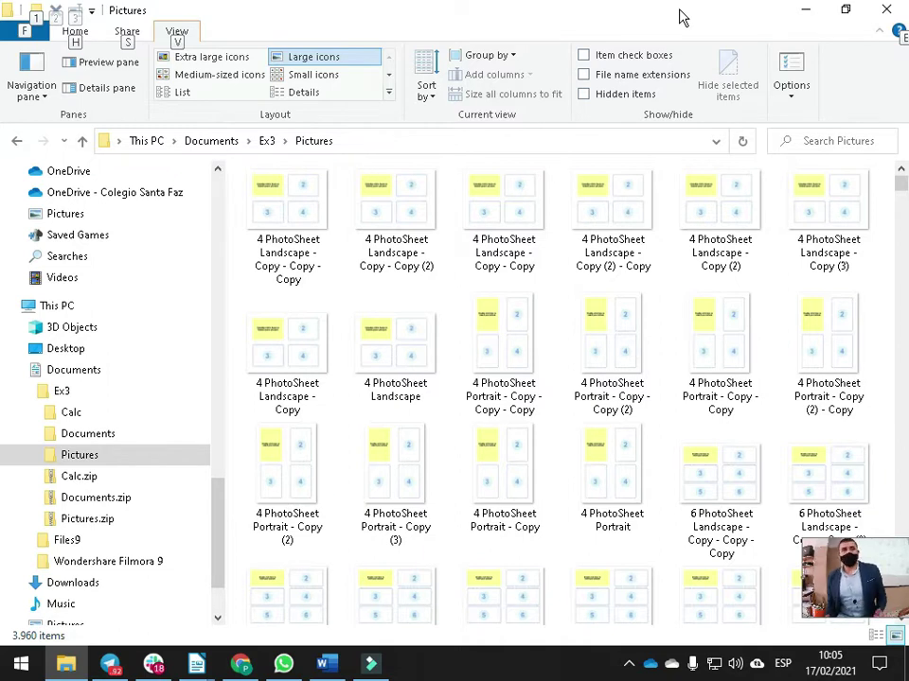
{"action": "key", "text": "v"}
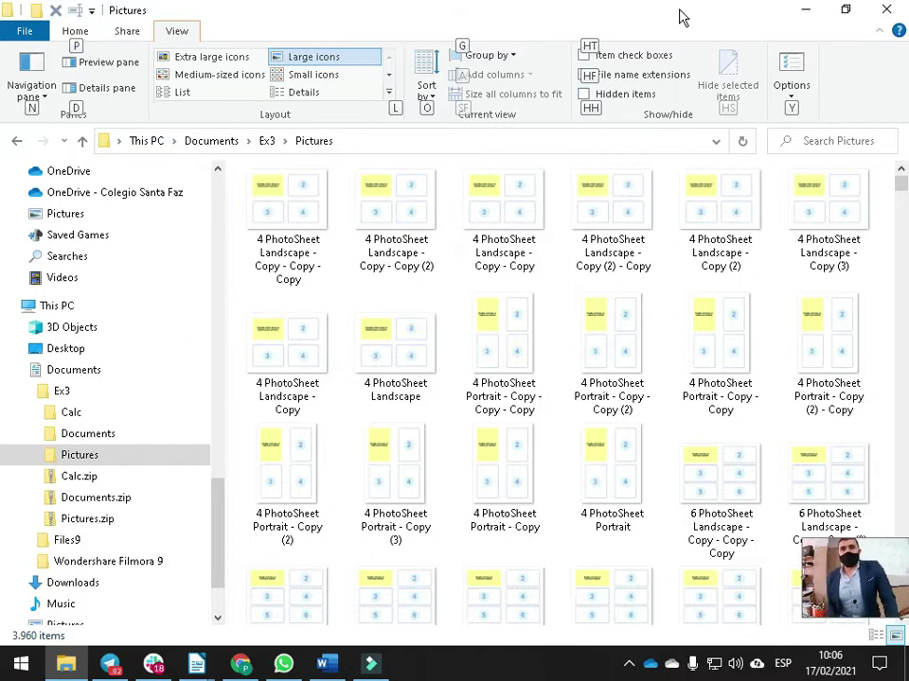
{"action": "key", "text": "h"}
{"action": "key", "text": "f"}
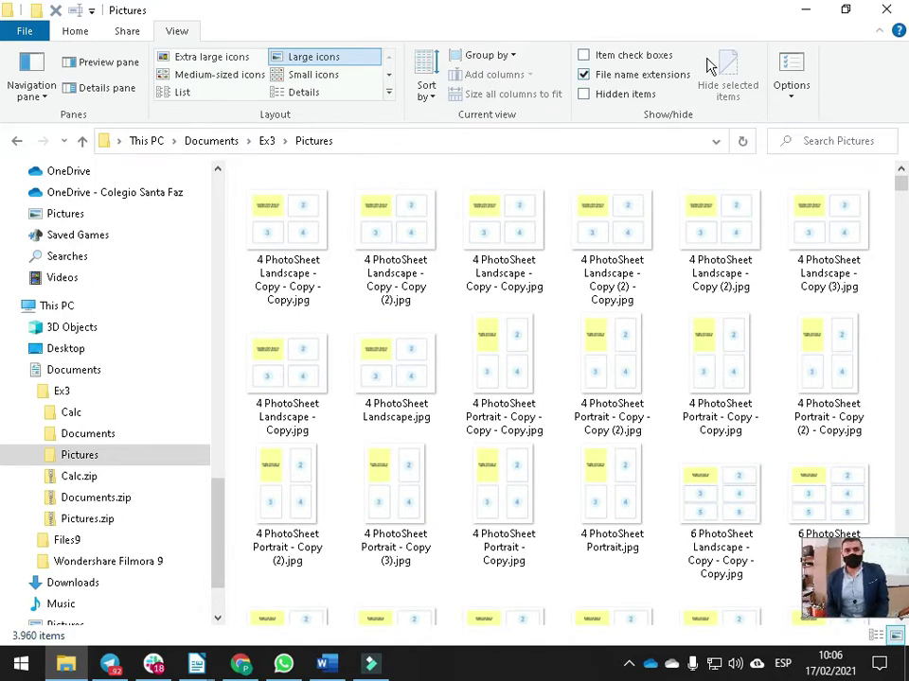
Switch the Pictures folder to the Details layout via Alt, V, L
{"action": "key", "text": "alt"}
{"action": "key", "text": "v"}
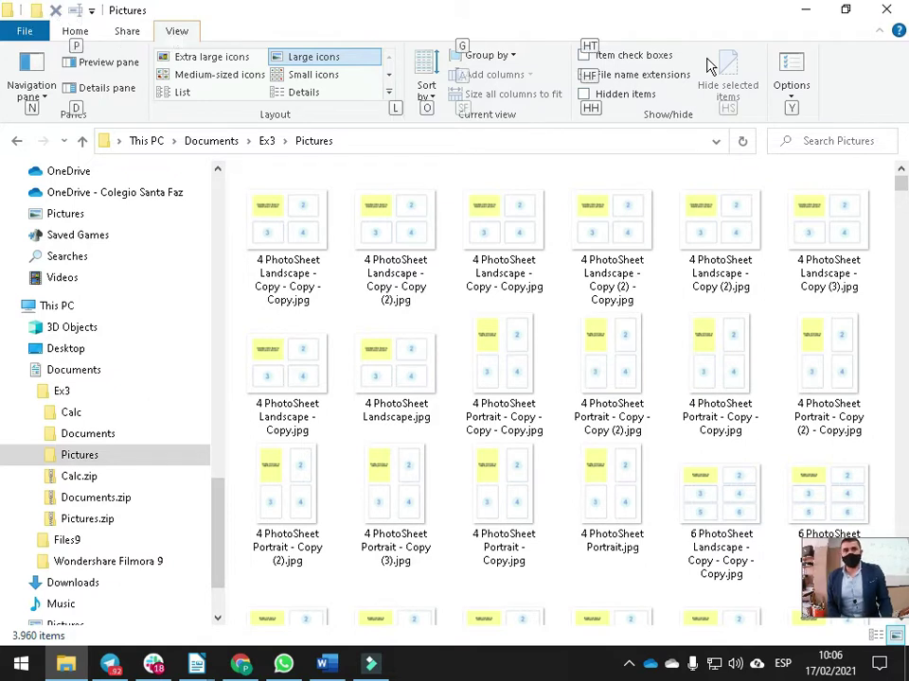
{"action": "key", "text": "l"}
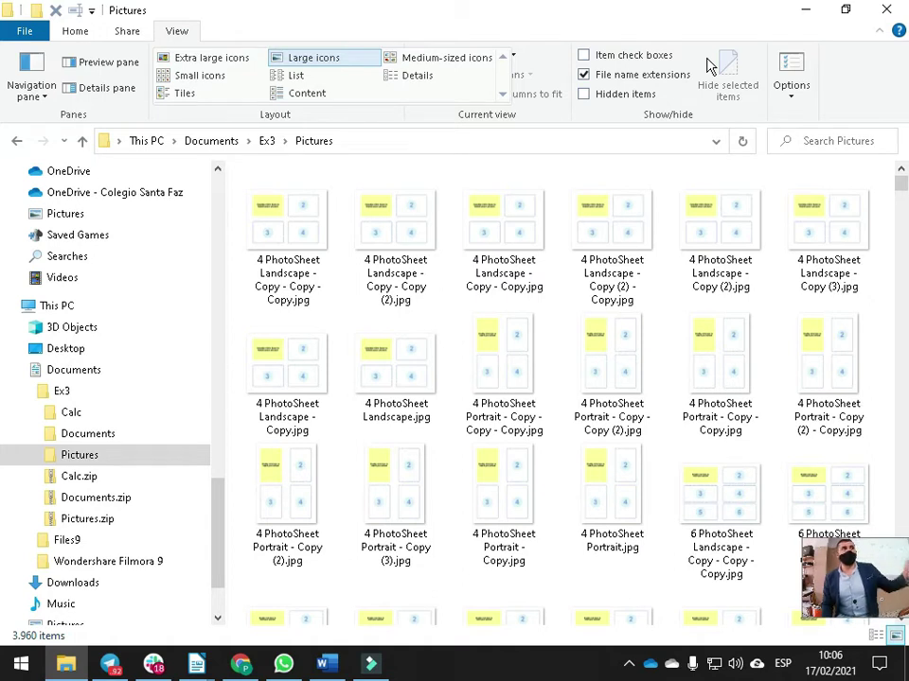
{"action": "key", "text": "Down"}
{"action": "key", "text": "Right"}
{"action": "key", "text": "Return"}
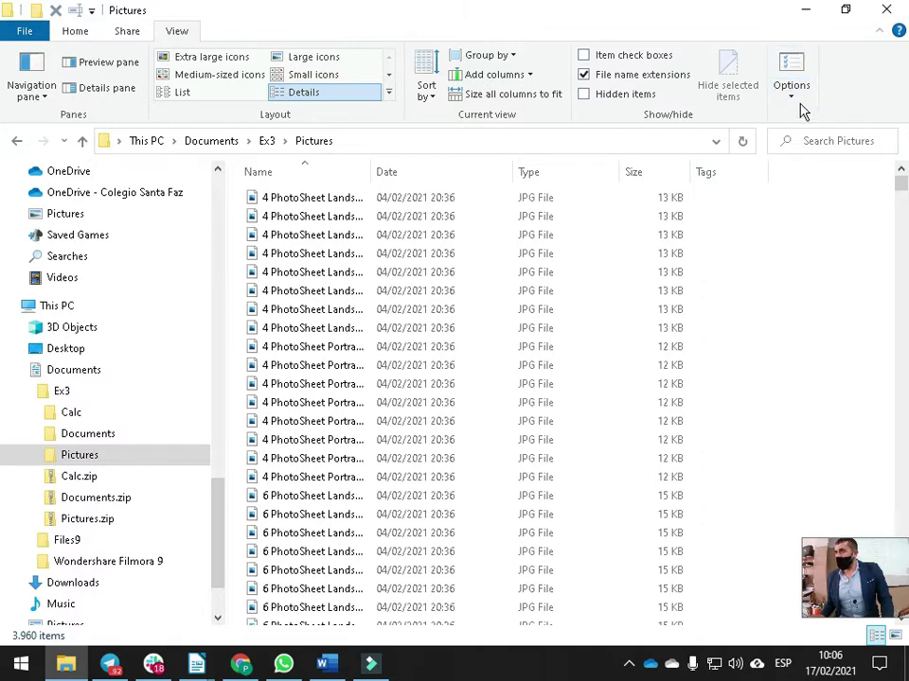
Toggle file name extensions and bring up Folder Options with Alt, V, Y, O
{"action": "key", "text": "alt"}
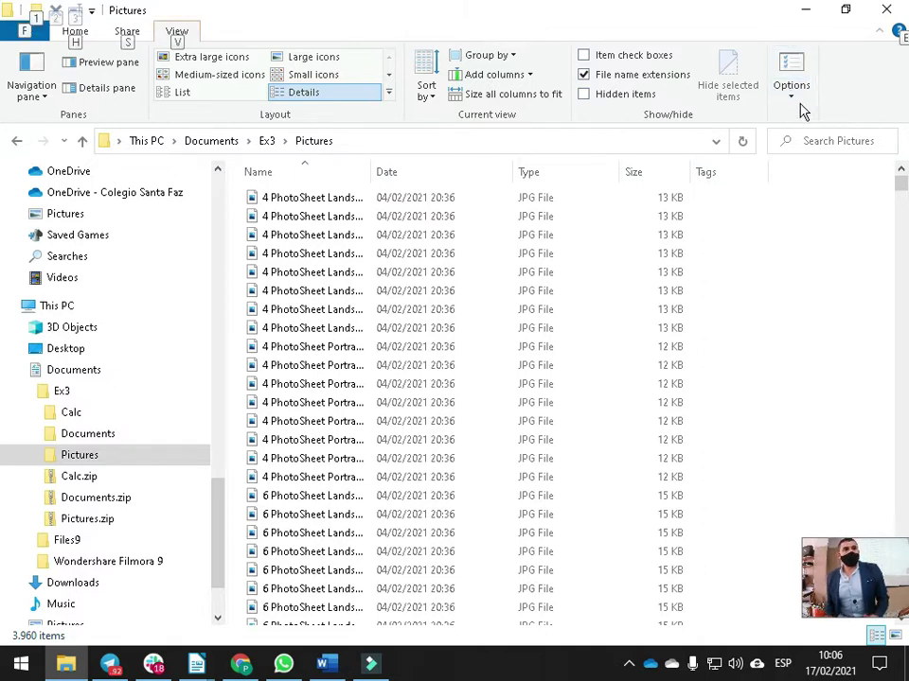
{"action": "key", "text": "v"}
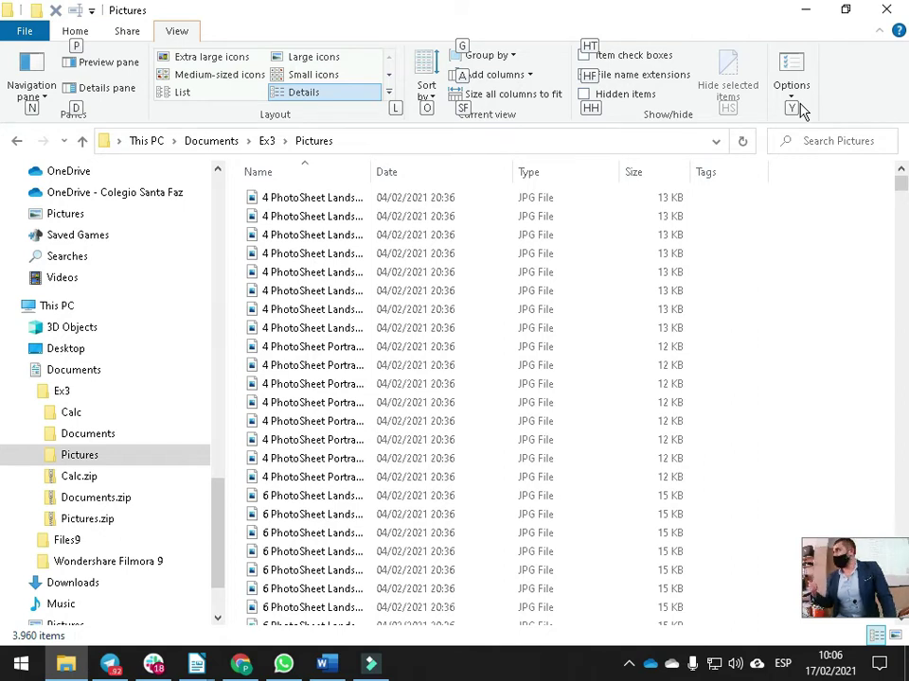
{"action": "key", "text": "h"}
{"action": "key", "text": "f"}
{"action": "key", "text": "y"}
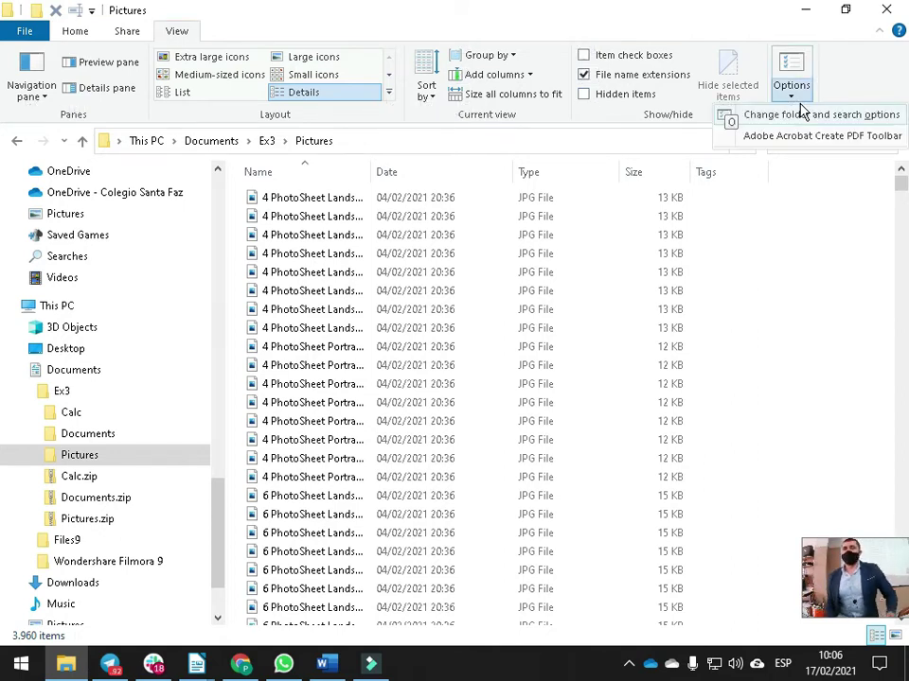
{"action": "key", "text": "o"}
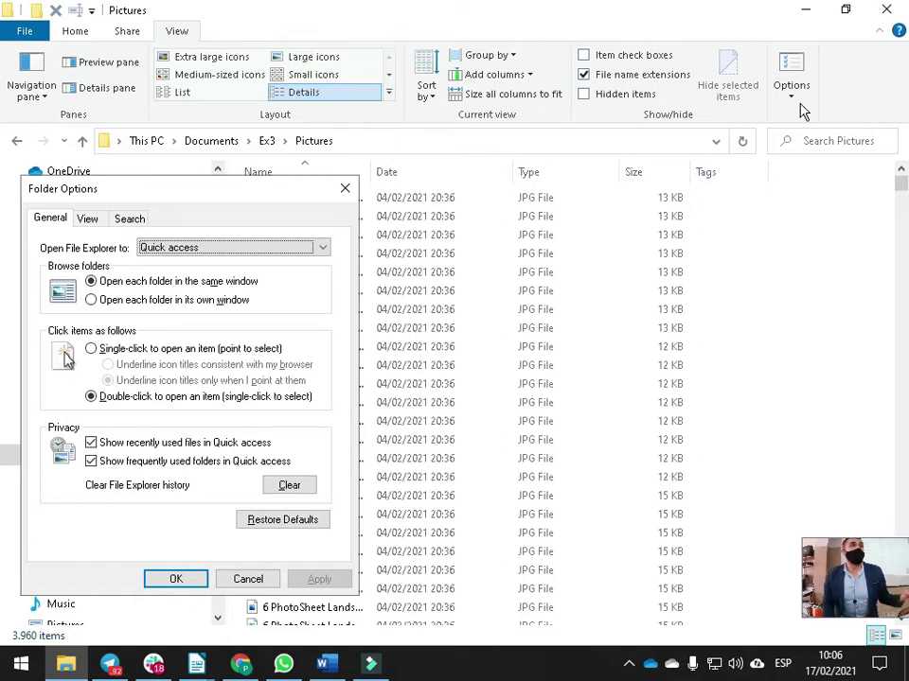
Browse the Folder Options tabs, then close the dialog without changes
{"action": "key", "text": "Tab"}
{"action": "key", "text": "Tab"}
{"action": "key", "text": "shift+Tab"}
{"action": "key", "text": "shift+Tab"}
{"action": "key", "text": "shift+Tab"}
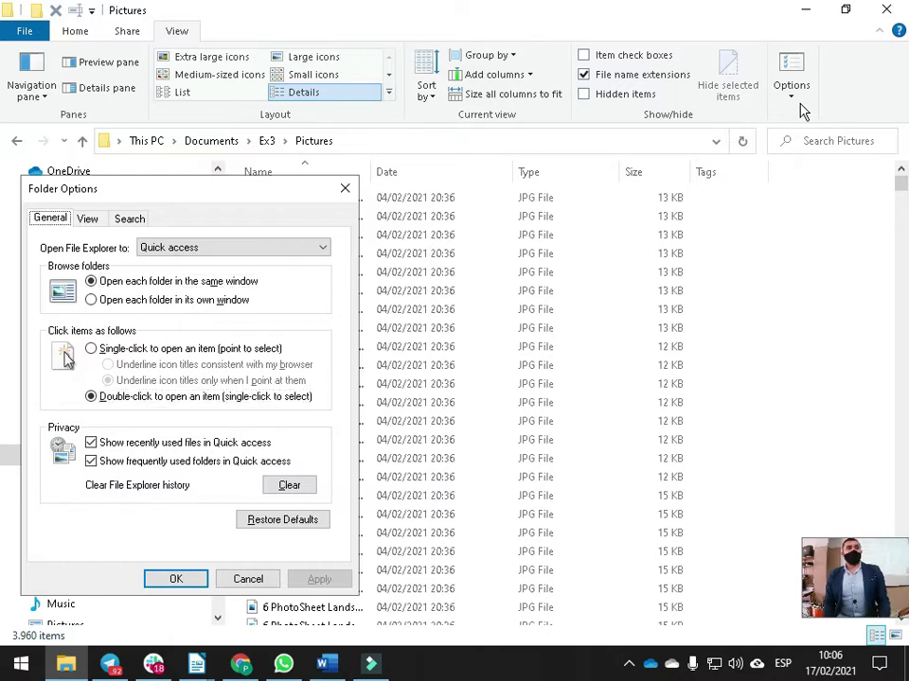
{"action": "key", "text": "Right"}
{"action": "key", "text": "Right"}
{"action": "key", "text": "Left"}
{"action": "key", "text": "Escape"}
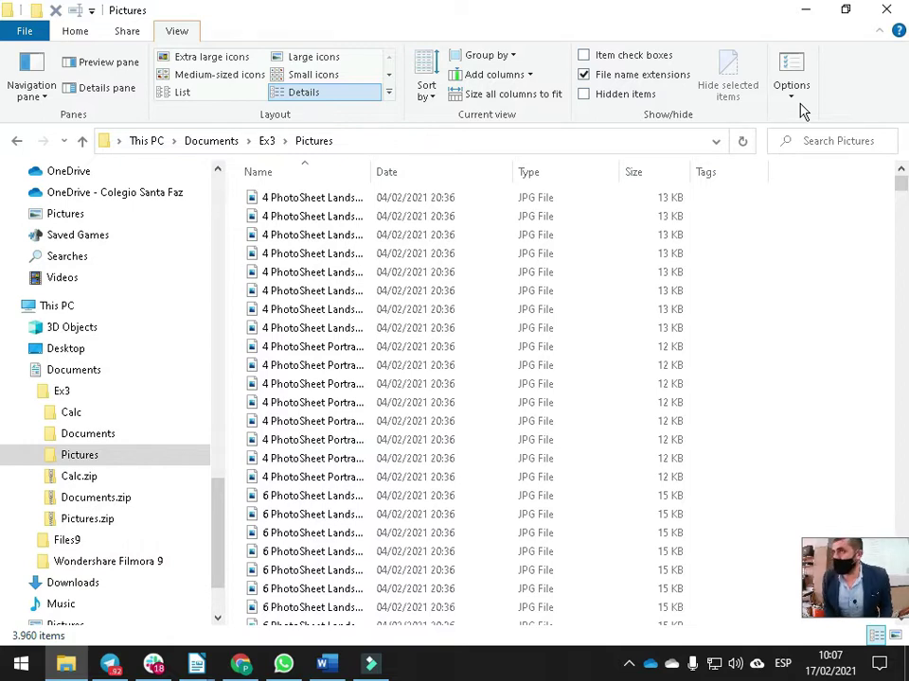
Reopen Folder Options and move into the View tab's advanced settings list
{"action": "key", "text": "alt"}
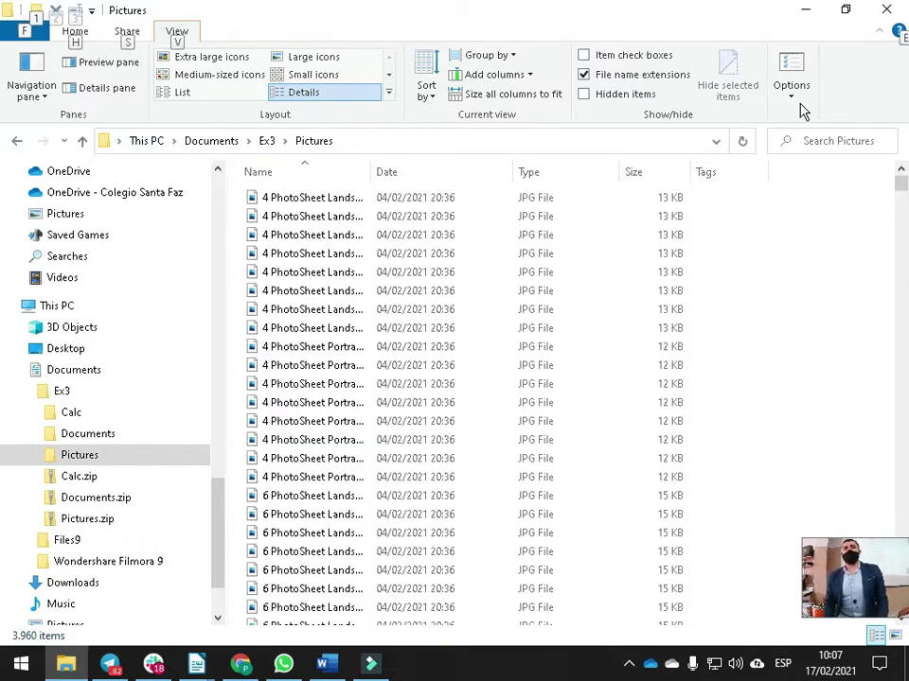
{"action": "key", "text": "v"}
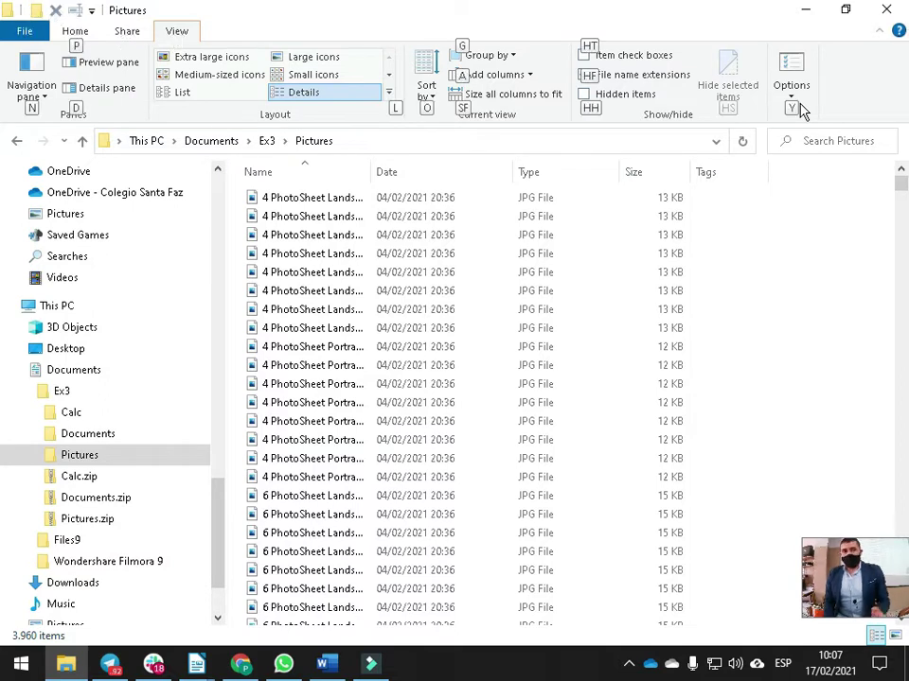
{"action": "key", "text": "y"}
{"action": "key", "text": "o"}
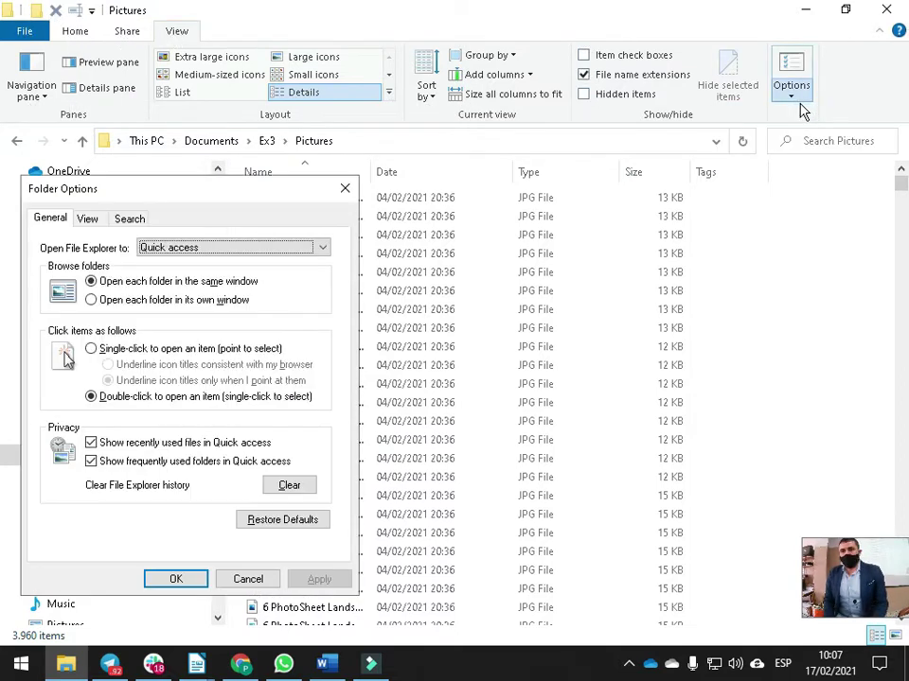
{"action": "key", "text": "shift+Tab"}
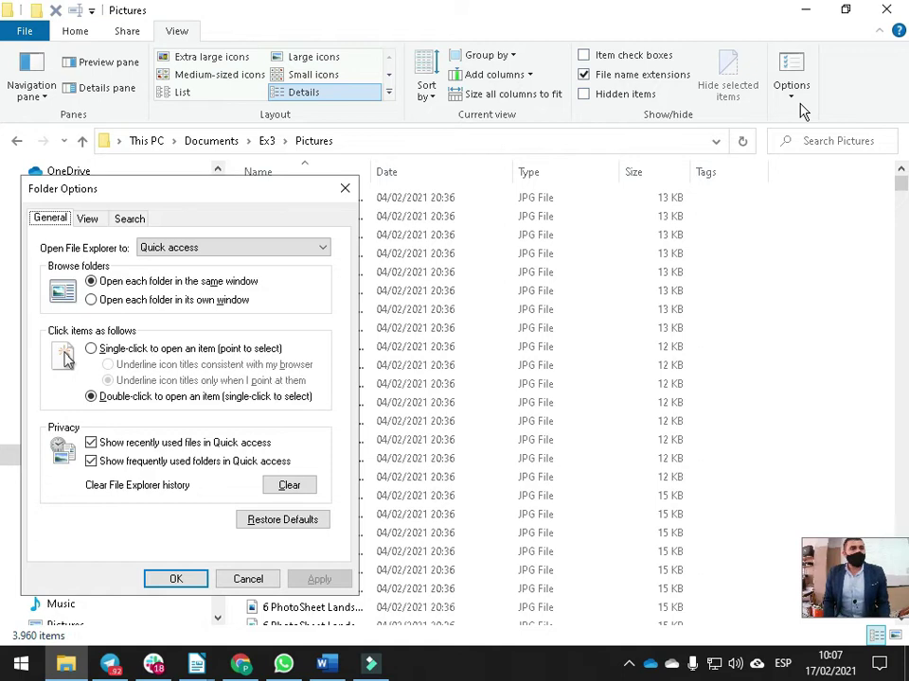
{"action": "key", "text": "Right"}
{"action": "key", "text": "Tab"}
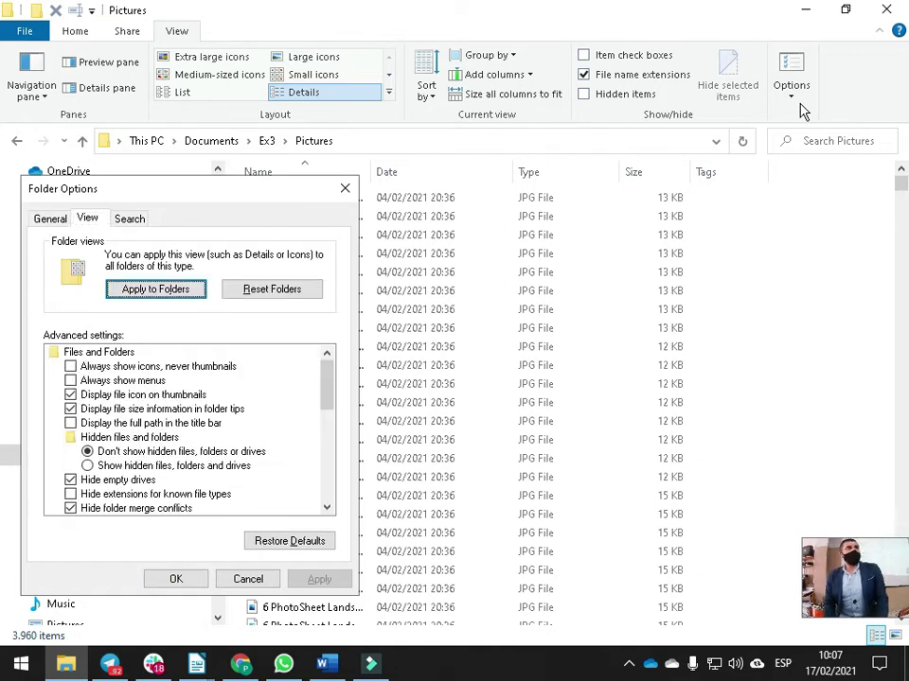
{"action": "key", "text": "Tab"}
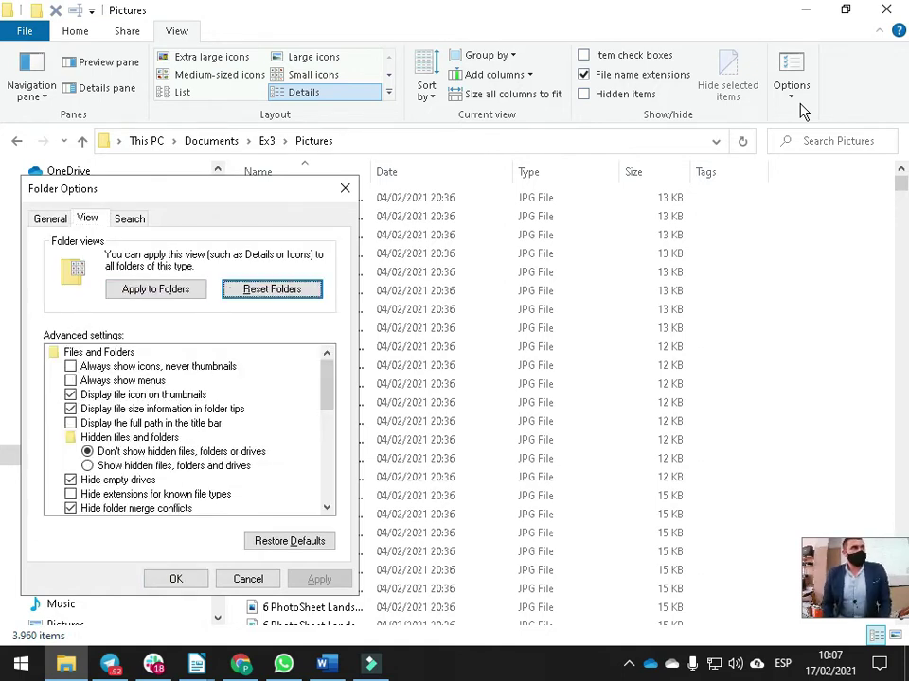
{"action": "key", "text": "Tab"}
Tick 'Expand to open folder' under Navigation pane, apply it, and confirm with OK
{"action": "key", "text": "Down"}
{"action": "key", "text": "Down"}
{"action": "key", "text": "Down"}
{"action": "key", "text": "Down"}
{"action": "key", "text": "Down"}
{"action": "key", "text": "Down"}
{"action": "key", "text": "Down"}
{"action": "key", "text": "Down"}
{"action": "key", "text": "Down"}
{"action": "key", "text": "Down"}
{"action": "key", "text": "Down"}
{"action": "key", "text": "Down"}
{"action": "key", "text": "Down"}
{"action": "key", "text": "Down"}
{"action": "key", "text": "Down"}
{"action": "key", "text": "Down"}
{"action": "key", "text": "Down"}
{"action": "key", "text": "Down"}
{"action": "key", "text": "Down"}
{"action": "key", "text": "Down"}
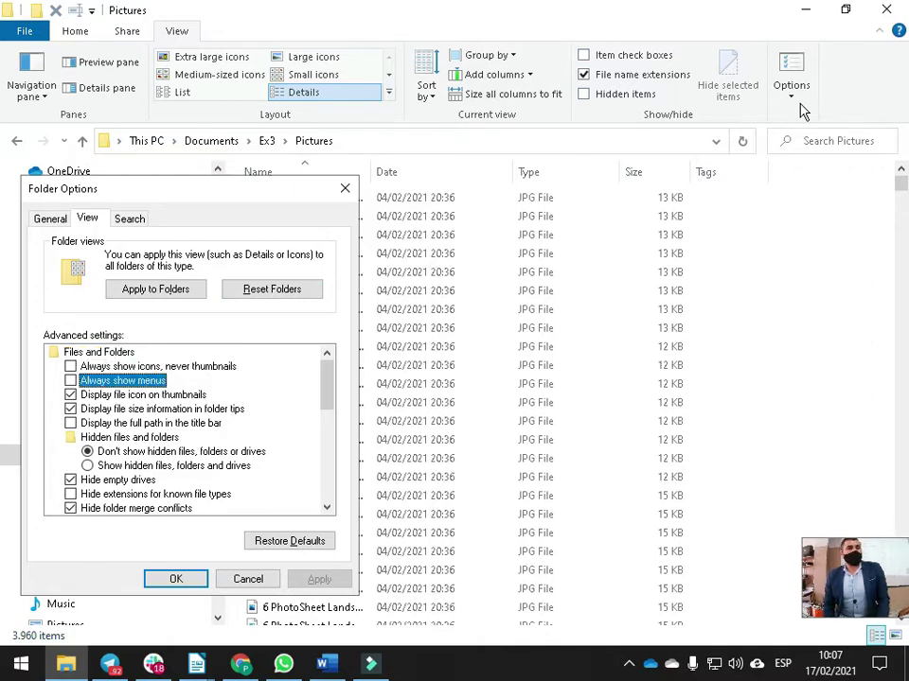
{"action": "key", "text": "Down"}
{"action": "key", "text": "Down"}
{"action": "key", "text": "Down"}
{"action": "key", "text": "Down"}
{"action": "key", "text": "Down"}
{"action": "key", "text": "Down"}
{"action": "key", "text": "Up"}
{"action": "key", "text": "Up"}
{"action": "key", "text": "space"}
{"action": "key", "text": "Tab"}
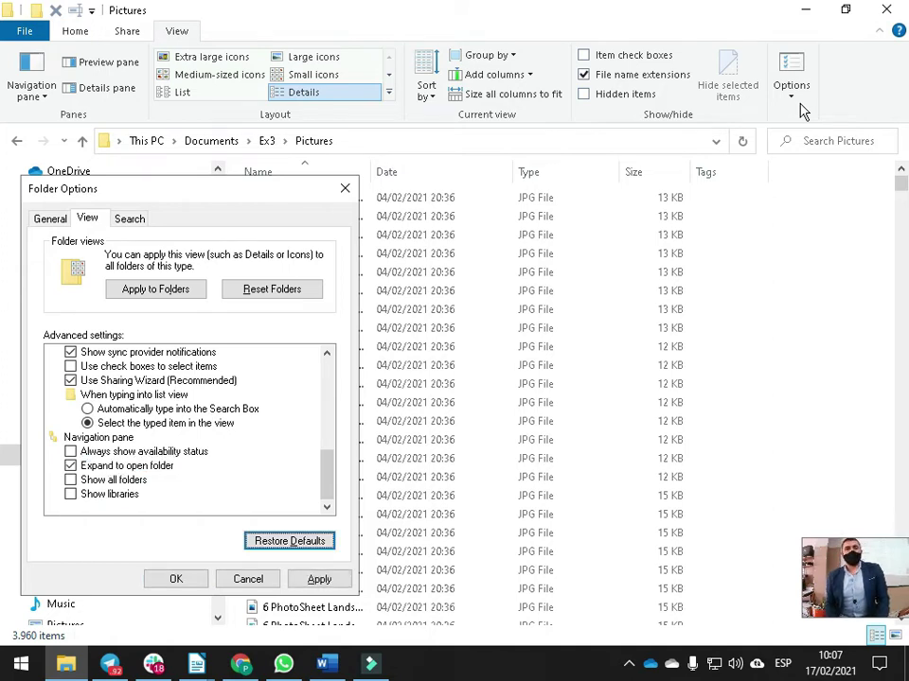
{"action": "key", "text": "Tab"}
{"action": "key", "text": "Tab"}
{"action": "key", "text": "Tab"}
{"action": "key", "text": "space"}
{"action": "key", "text": "Tab"}
{"action": "key", "text": "Tab"}
{"action": "key", "text": "Tab"}
{"action": "key", "text": "Tab"}
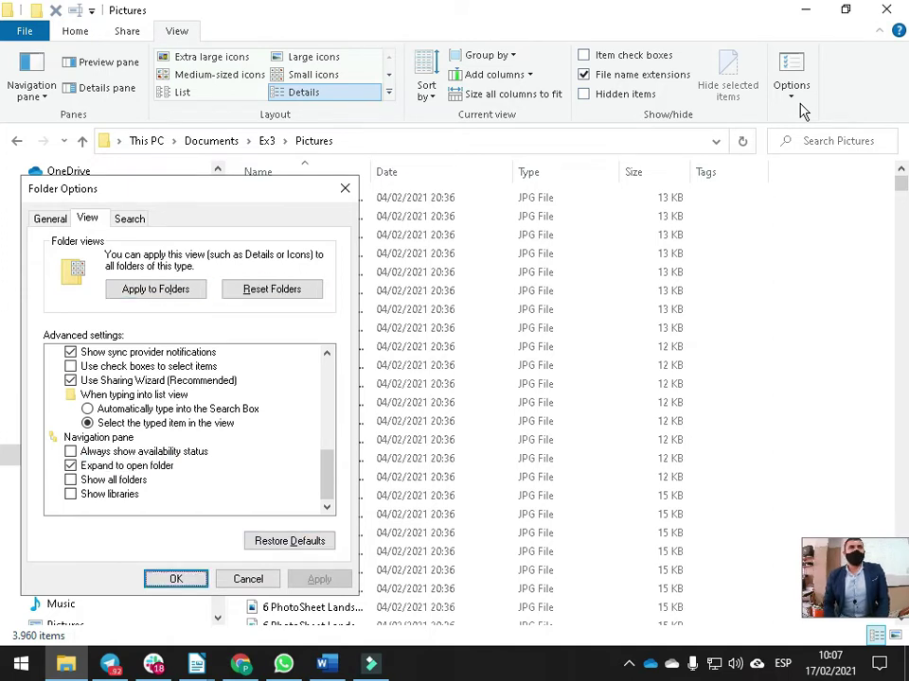
{"action": "key", "text": "Return"}
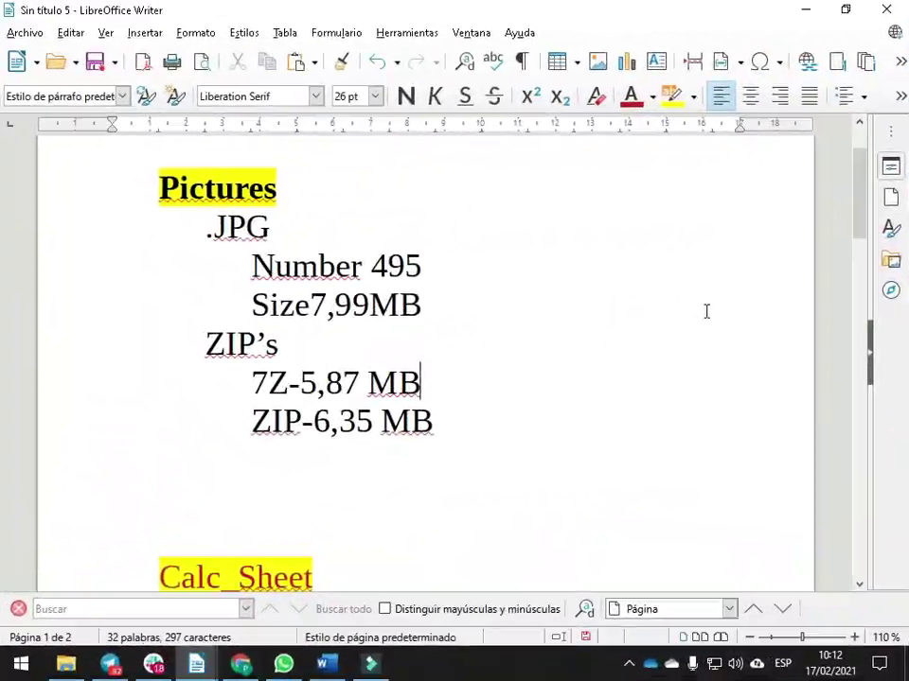
{"action": "left_click", "coordinate": [531, 371]}
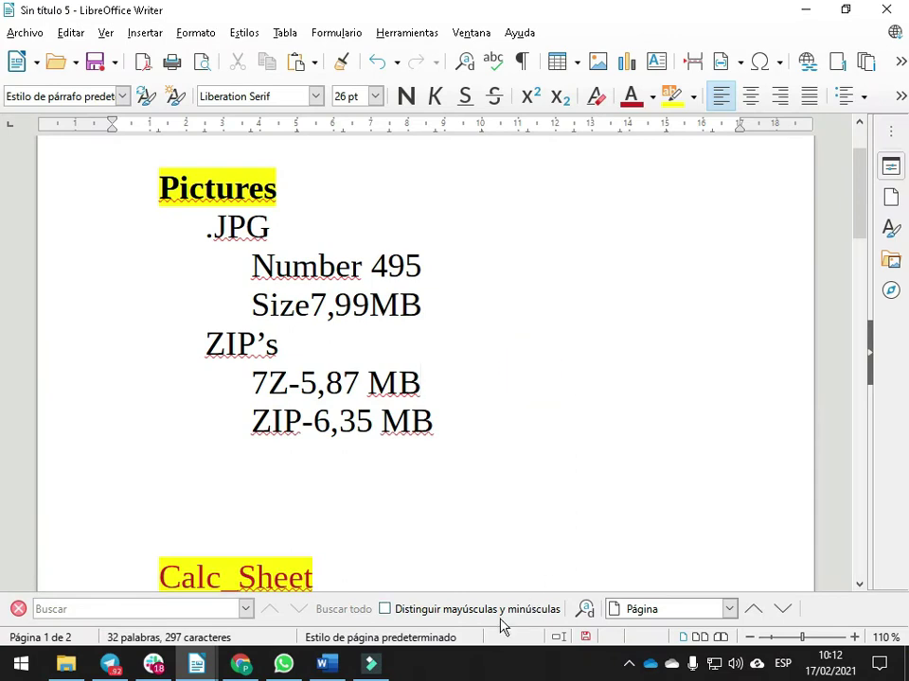
{"action": "key", "text": "alt+Tab"}
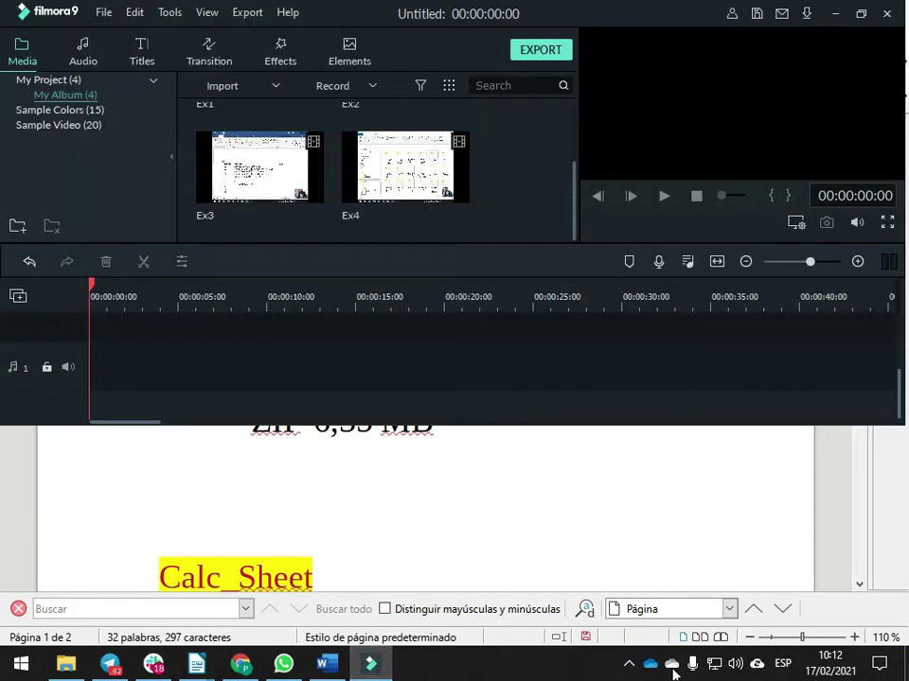
{"action": "left_click", "coordinate": [628, 662]}
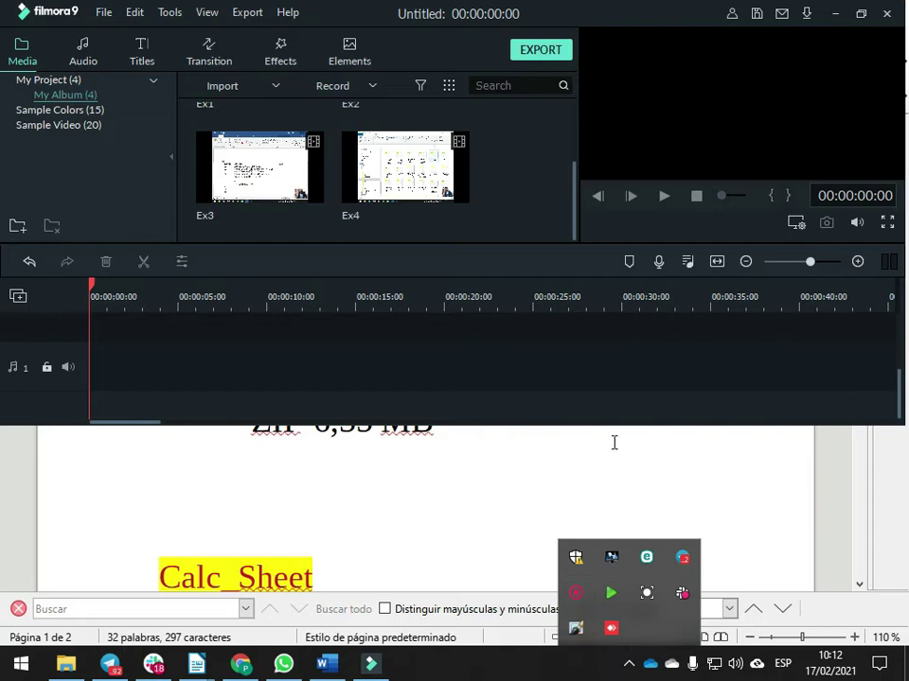
{"action": "left_click", "coordinate": [835, 15]}
{"action": "left_click", "coordinate": [346, 382]}
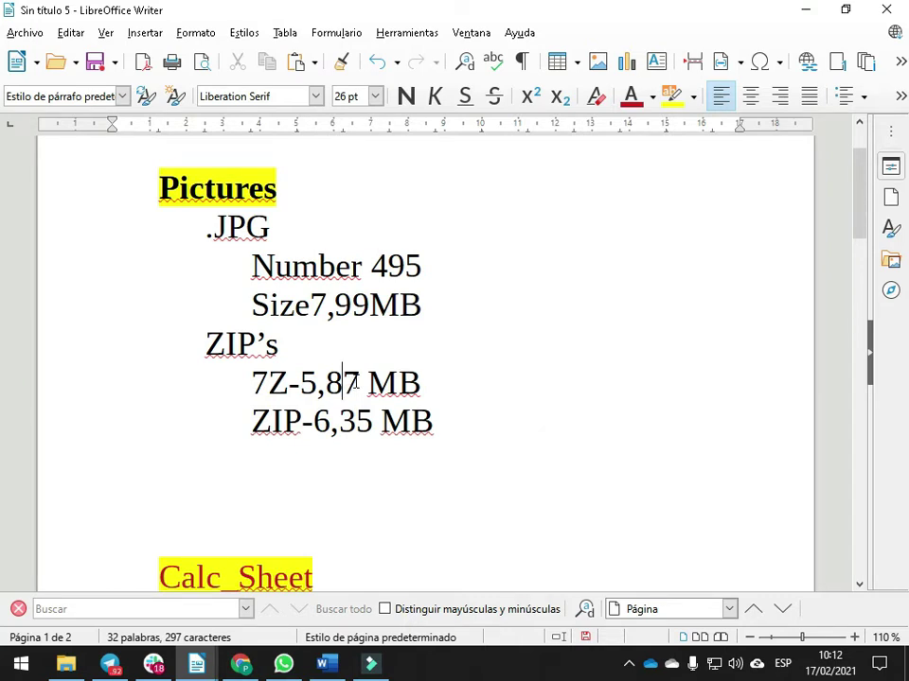
Make the word Size bold in the Pictures outline
{"action": "left_click_drag", "start_coordinate": [437, 424], "coordinate": [100, 188]}
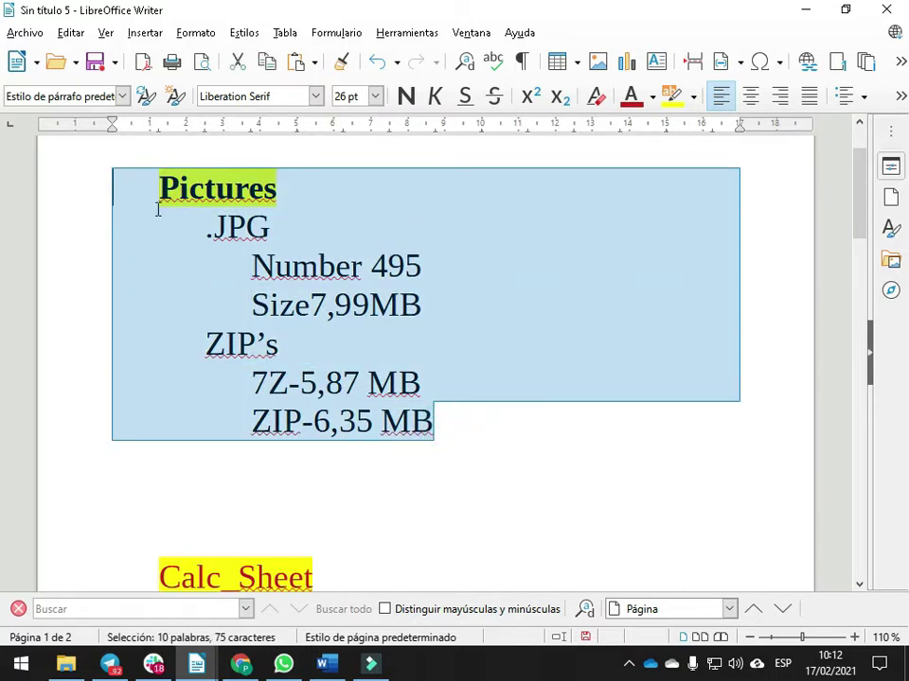
{"action": "left_click", "coordinate": [372, 264]}
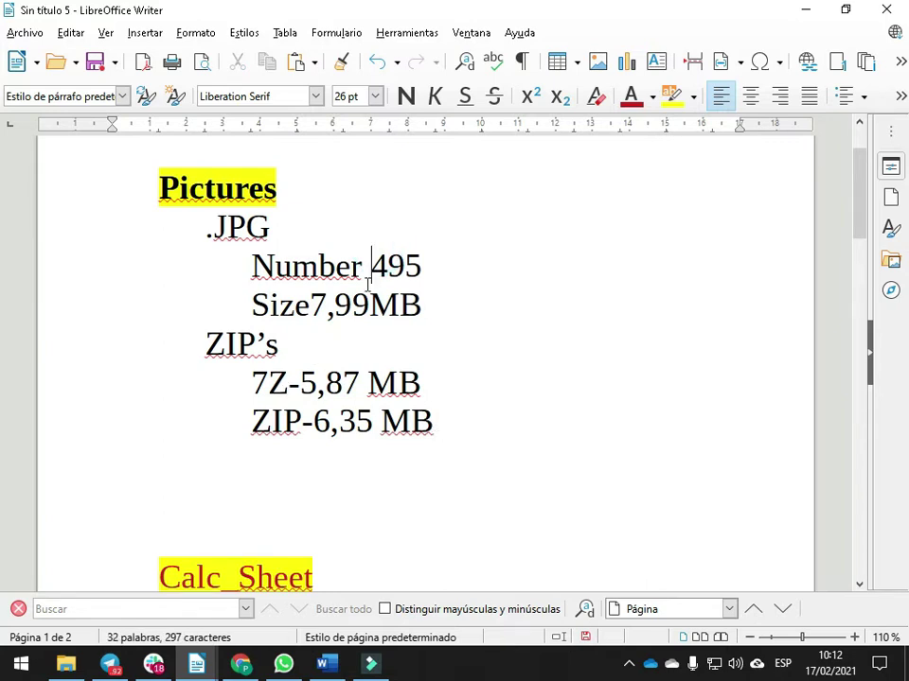
{"action": "left_click", "coordinate": [313, 306]}
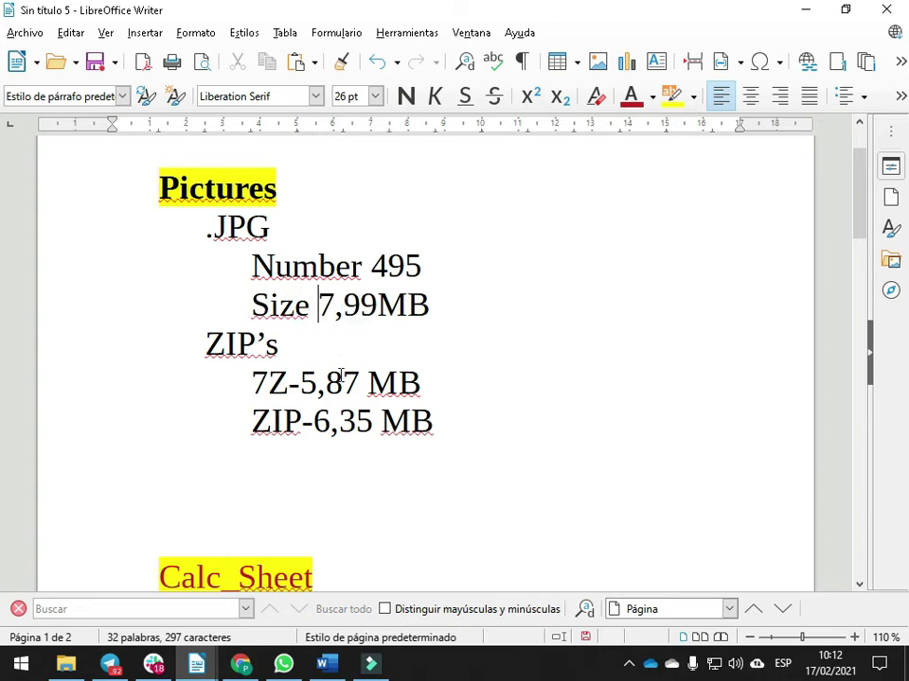
{"action": "double_click", "coordinate": [276, 306]}
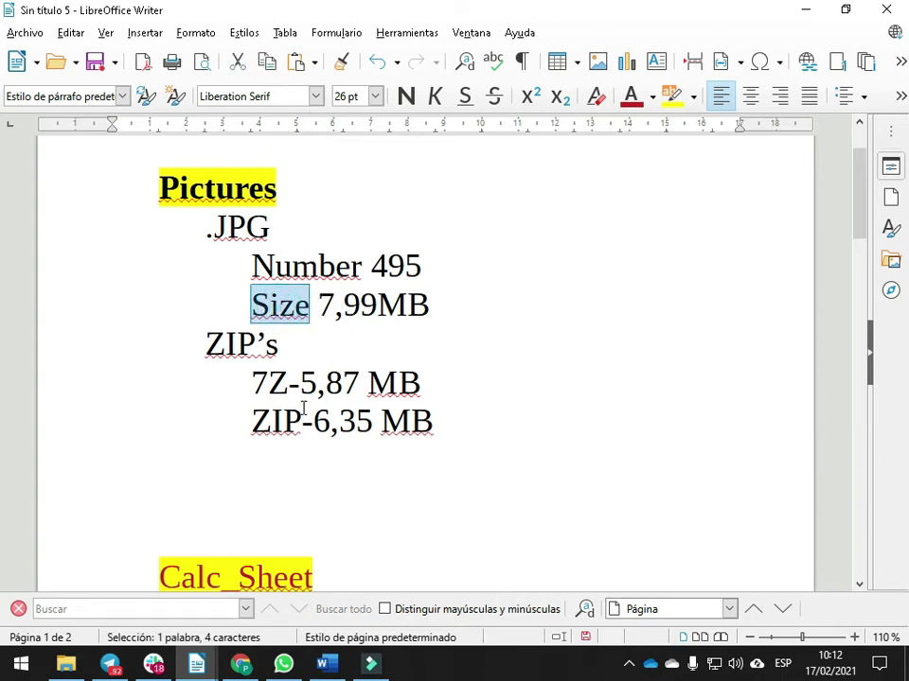
{"action": "key", "text": "ctrl+f"}
{"action": "key", "text": "Return"}
{"action": "left_click", "coordinate": [407, 96]}
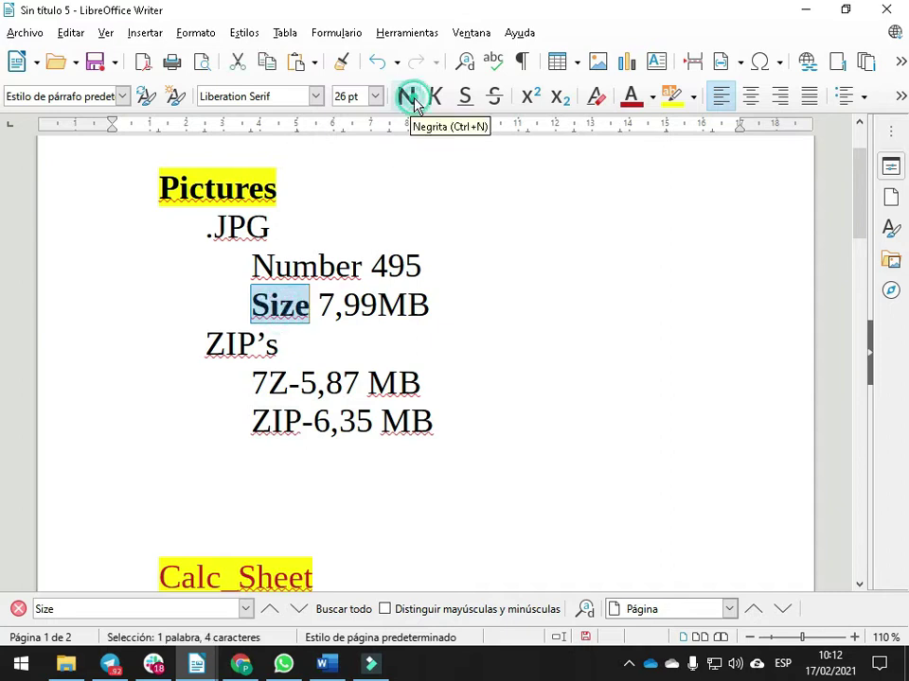
{"action": "left_click", "coordinate": [250, 382]}
Insert tabs so the 7,99, 5,87 and 6,35 values line up in one column
{"action": "left_click", "coordinate": [302, 381]}
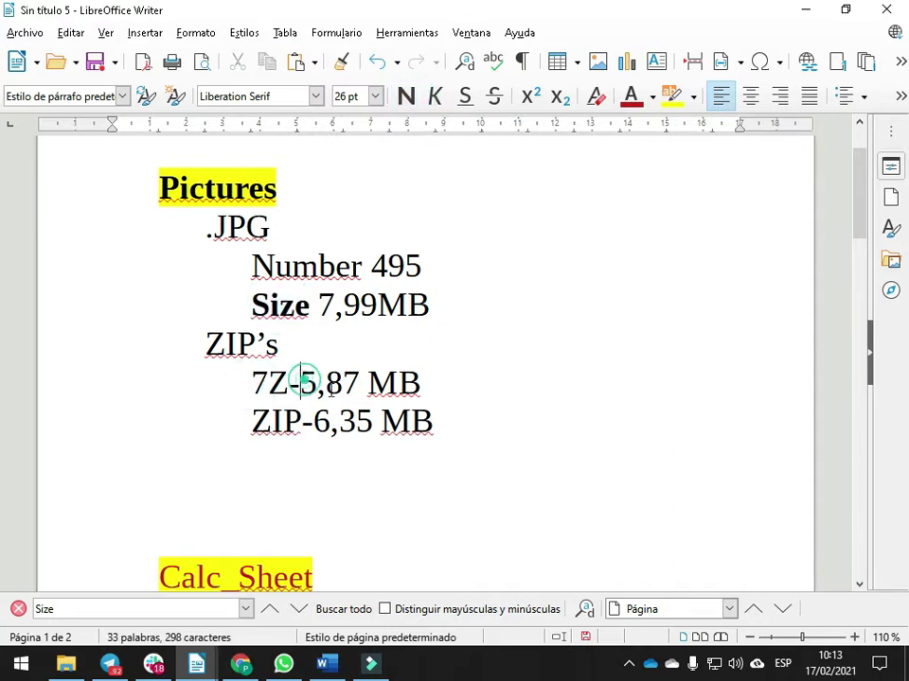
{"action": "key", "text": "Tab"}
{"action": "left_click", "coordinate": [322, 305]}
{"action": "key", "text": "Tab"}
{"action": "left_click", "coordinate": [344, 382]}
{"action": "key", "text": "Tab"}
{"action": "left_click", "coordinate": [313, 421]}
{"action": "key", "text": "Tab"}
{"action": "key", "text": "Tab"}
{"action": "left_click", "coordinate": [341, 304]}
{"action": "key", "text": "Tab"}
{"action": "key", "text": "Tab"}
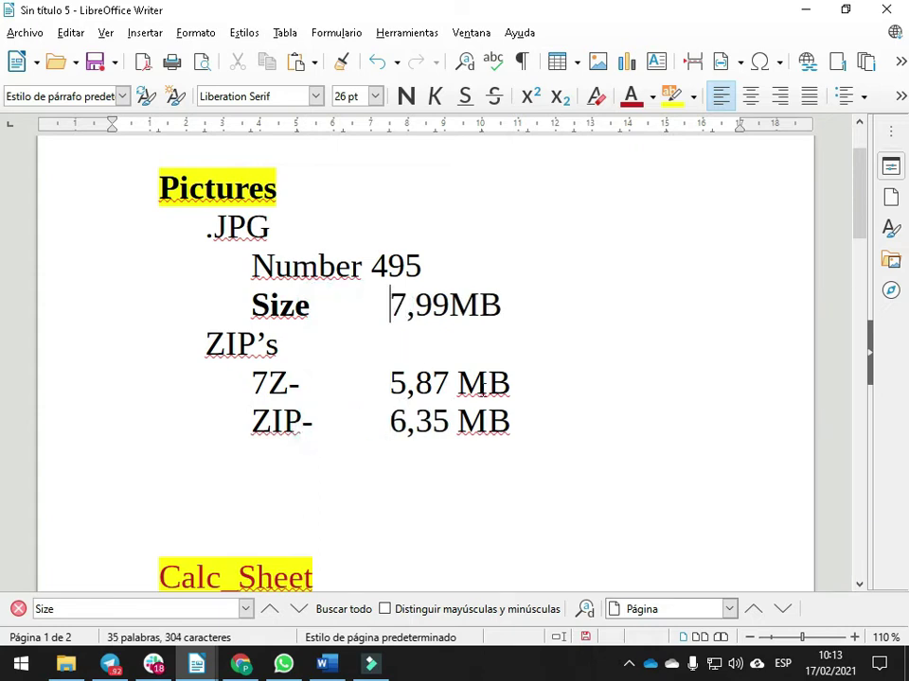
Put a space before each MB and add empty lines below the outline
{"action": "left_click", "coordinate": [450, 303]}
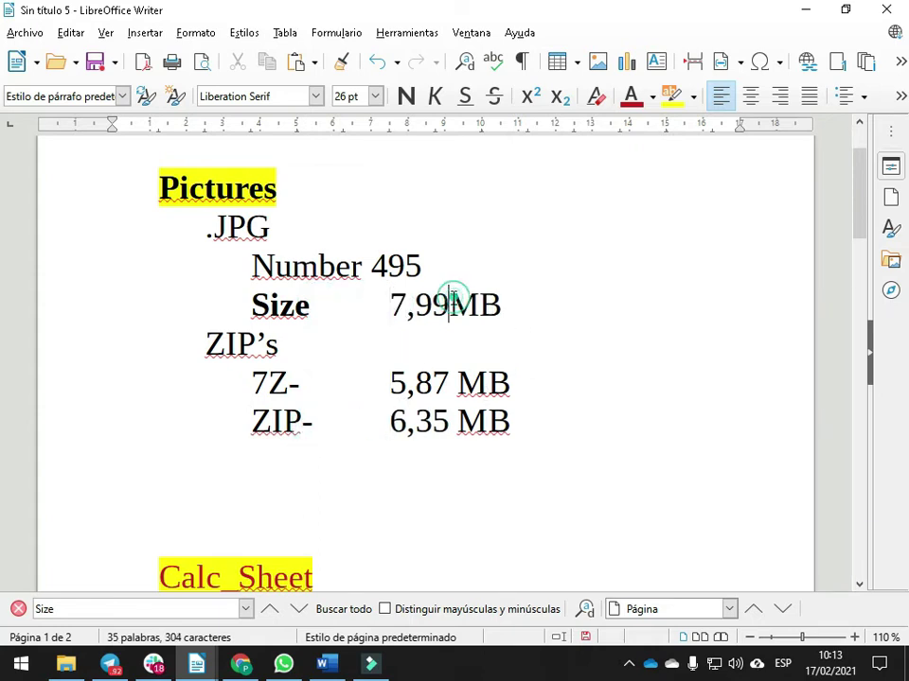
{"action": "left_click", "coordinate": [458, 380]}
{"action": "left_click", "coordinate": [461, 310]}
{"action": "left_click", "coordinate": [462, 423]}
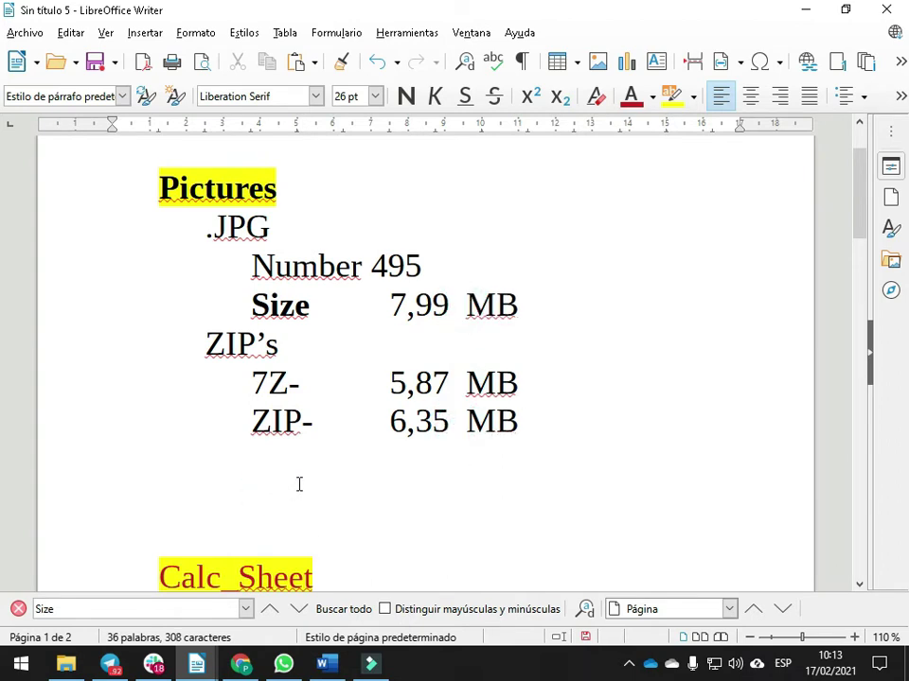
{"action": "key", "text": "Return"}
{"action": "key", "text": "Return"}
{"action": "key", "text": "Return"}
{"action": "key", "text": "Return"}
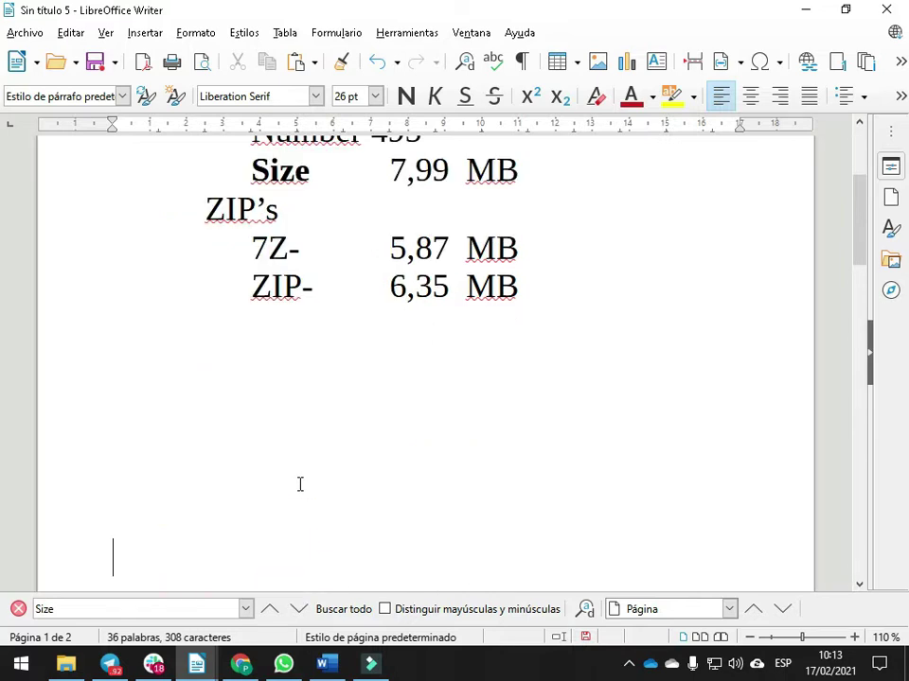
Type the units Byte, KByte, MByte, GByte and TByte, each on the line above
{"action": "type", "text": "Byte"}
{"action": "key", "text": "Up"}
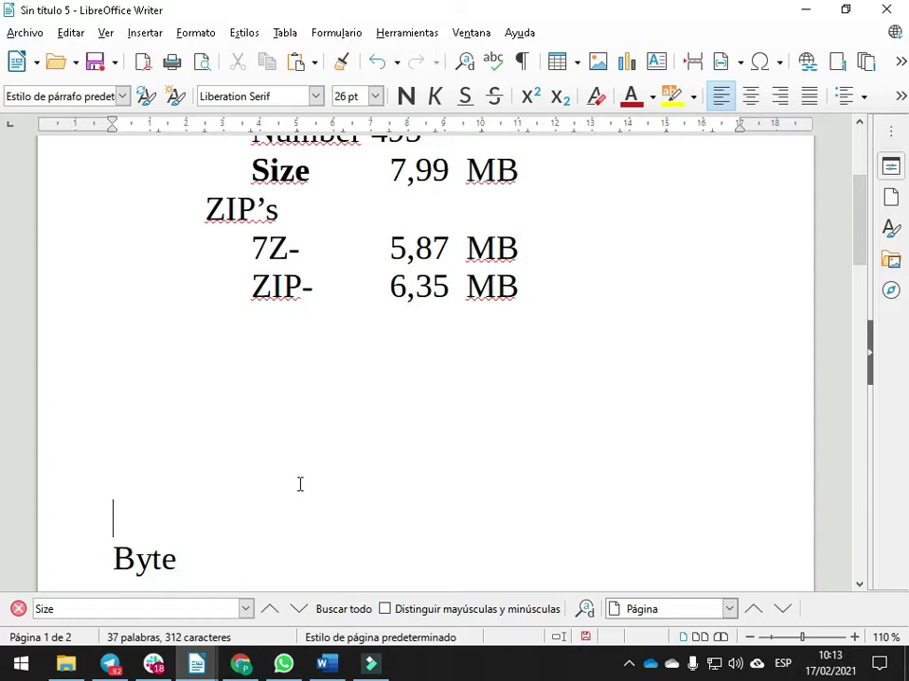
{"action": "type", "text": "KByte"}
{"action": "key", "text": "Up"}
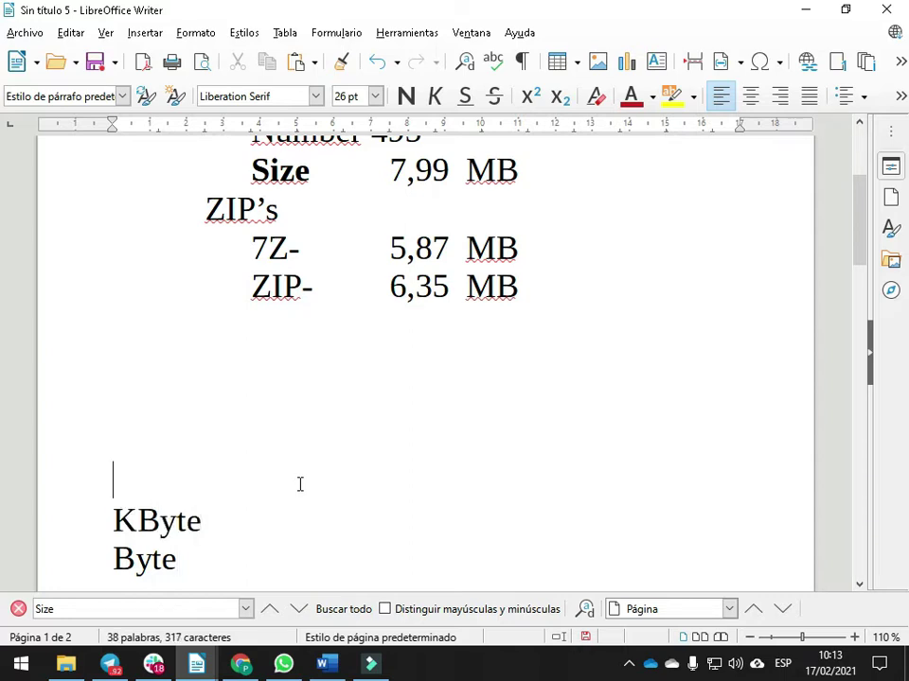
{"action": "type", "text": "MByte"}
{"action": "key", "text": "Up"}
{"action": "type", "text": "GByte"}
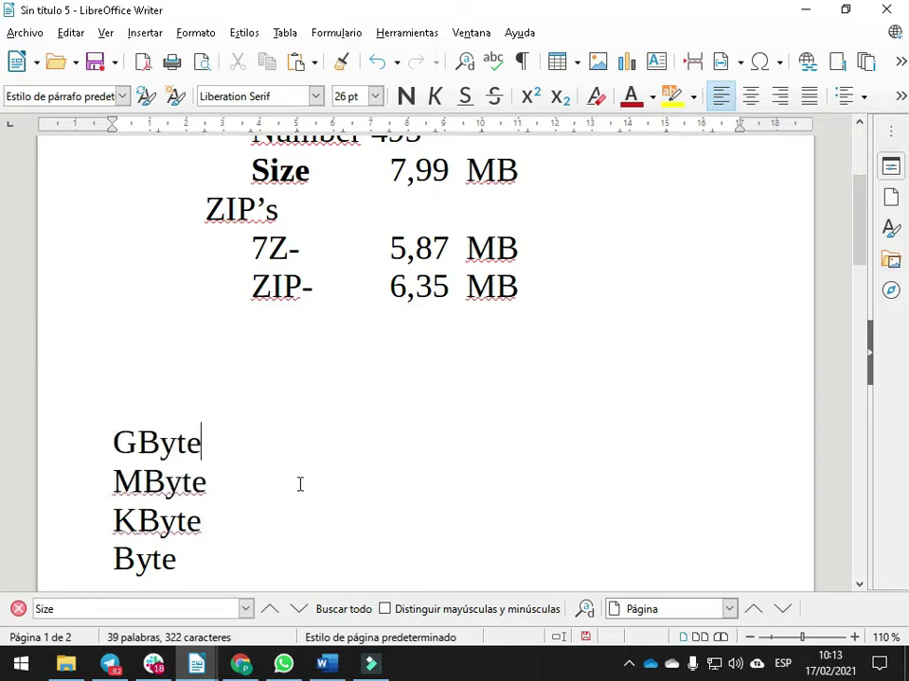
{"action": "key", "text": "Up"}
{"action": "type", "text": "TByte"}
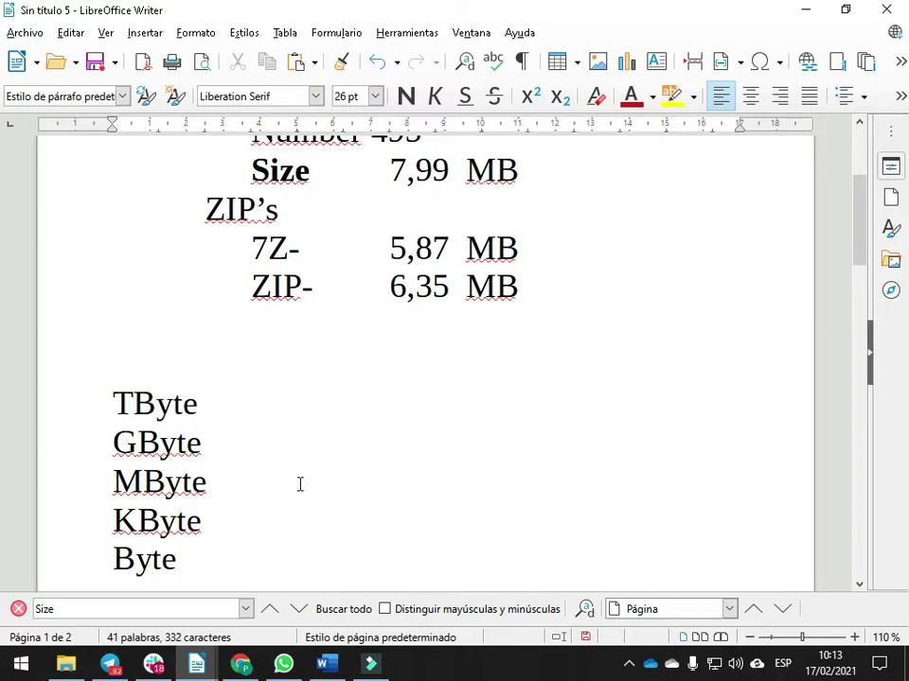
Review the unit list and point out the M in the JPG and 7Z sizes' MB
{"action": "key", "text": "Left"}
{"action": "key", "text": "Left"}
{"action": "key", "text": "Left"}
{"action": "key", "text": "Left"}
{"action": "key", "text": "Left"}
{"action": "key", "text": "Down"}
{"action": "key", "text": "Down"}
{"action": "key", "text": "Down"}
{"action": "key", "text": "Down"}
{"action": "left_click_drag", "start_coordinate": [465, 172], "coordinate": [493, 172]}
{"action": "left_click_drag", "start_coordinate": [465, 248], "coordinate": [493, 248]}
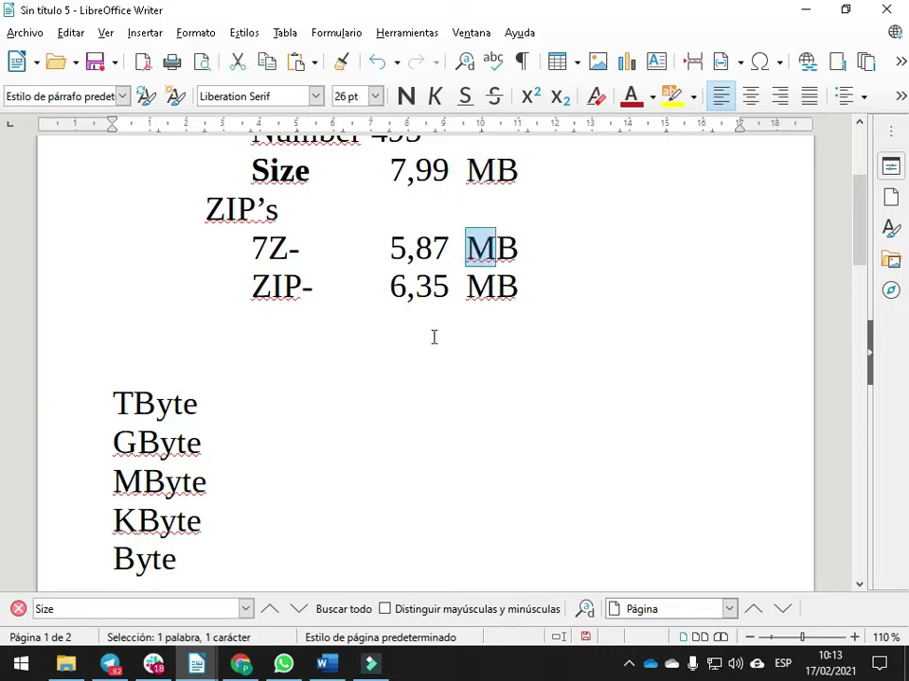
Add tab-aligned '= 1000 Bytes' after Kbyte and '= 1000 KBytes' after Mbyte
{"action": "left_click", "coordinate": [240, 524]}
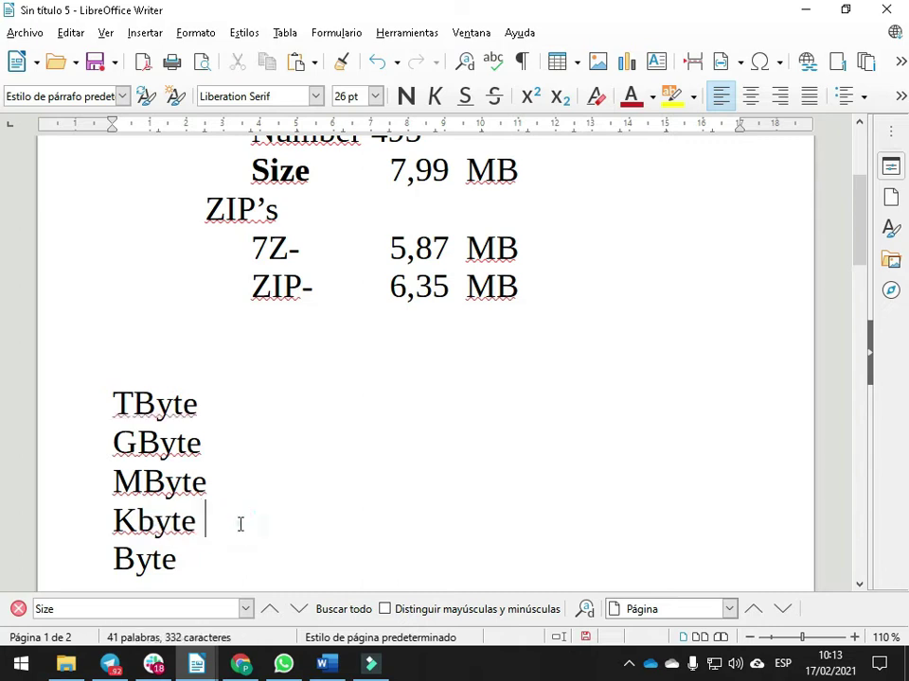
{"action": "key", "text": "Tab"}
{"action": "type", "text": "= 1000 Bytes"}
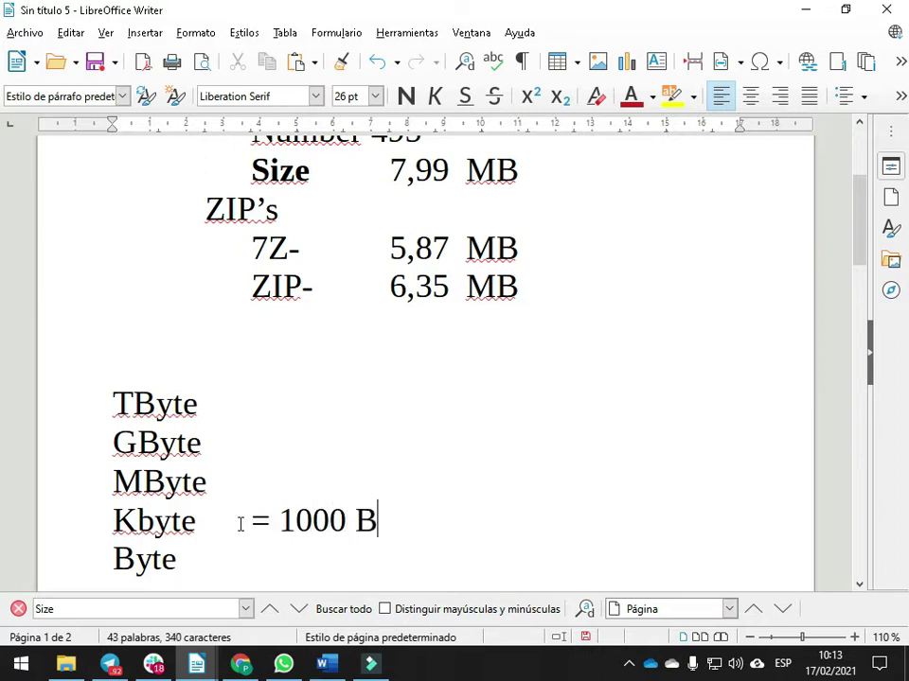
{"action": "left_click", "coordinate": [211, 475]}
{"action": "key", "text": "BackSpace"}
{"action": "key", "text": "BackSpace"}
{"action": "key", "text": "BackSpace"}
{"action": "key", "text": "BackSpace"}
{"action": "type", "text": "byte"}
{"action": "key", "text": "Tab"}
{"action": "type", "text": "="}
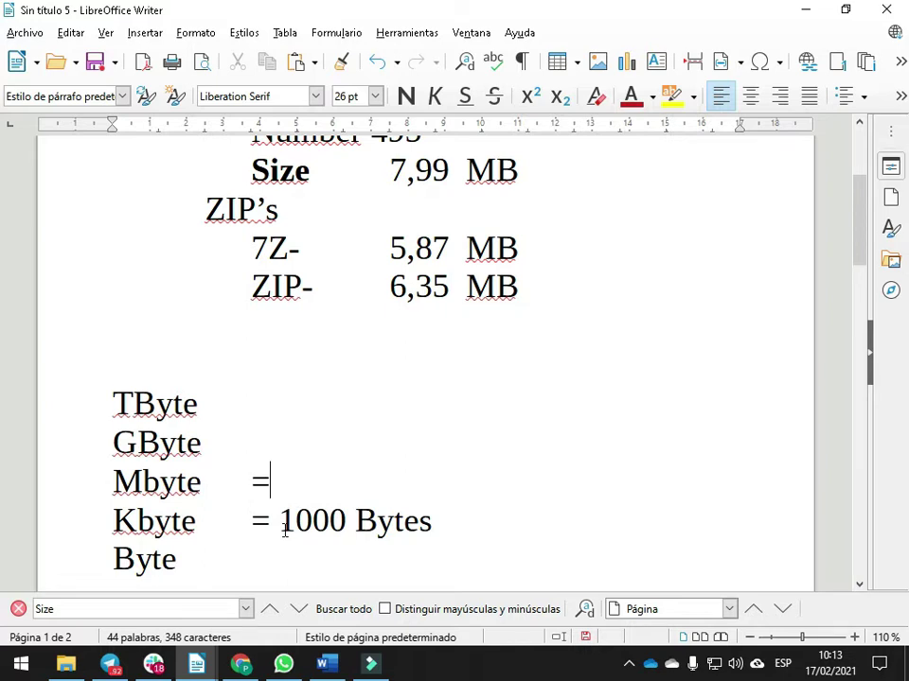
{"action": "type", "text": " 1000"}
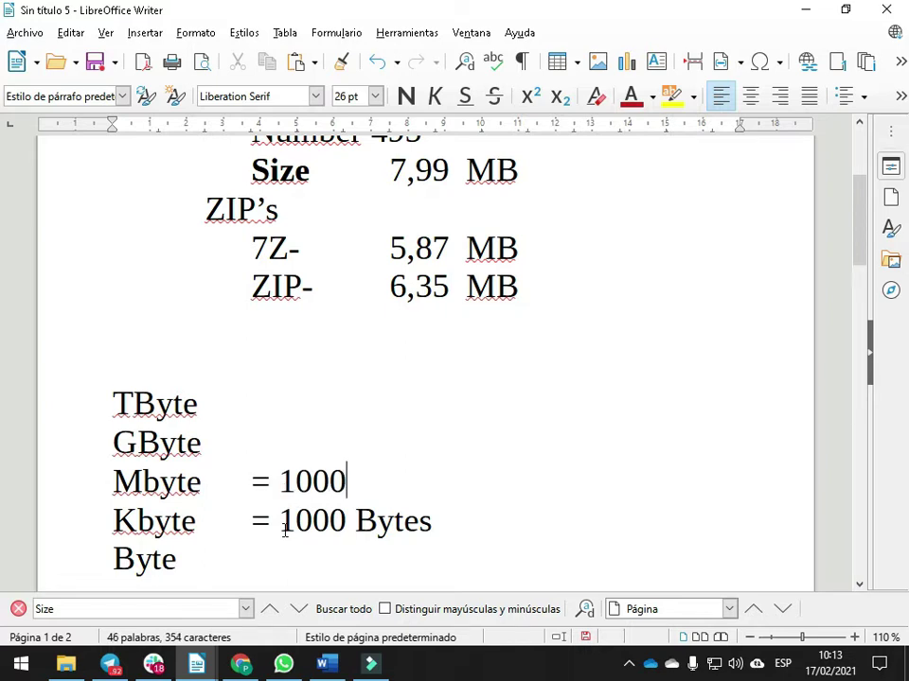
{"action": "type", "text": " KBytes"}
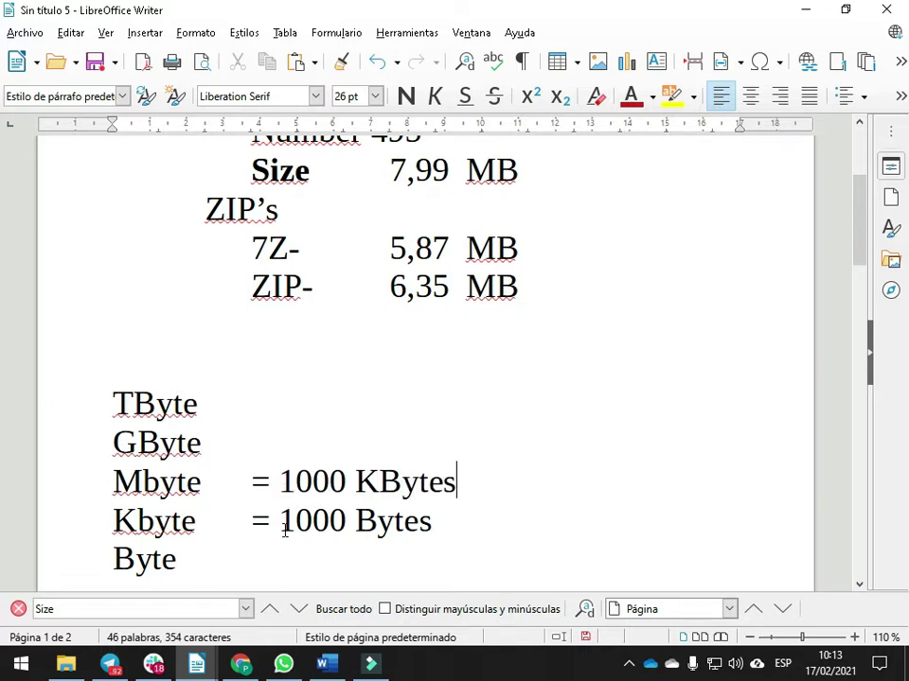
{"action": "left_click", "coordinate": [101, 483]}
Add '= 1000 MBytes' after Gbyte and '= 1000 GBytes' after Tbyte
{"action": "left_click", "coordinate": [282, 438]}
{"action": "key", "text": "Tab"}
{"action": "type", "text": "= 1000 M"}
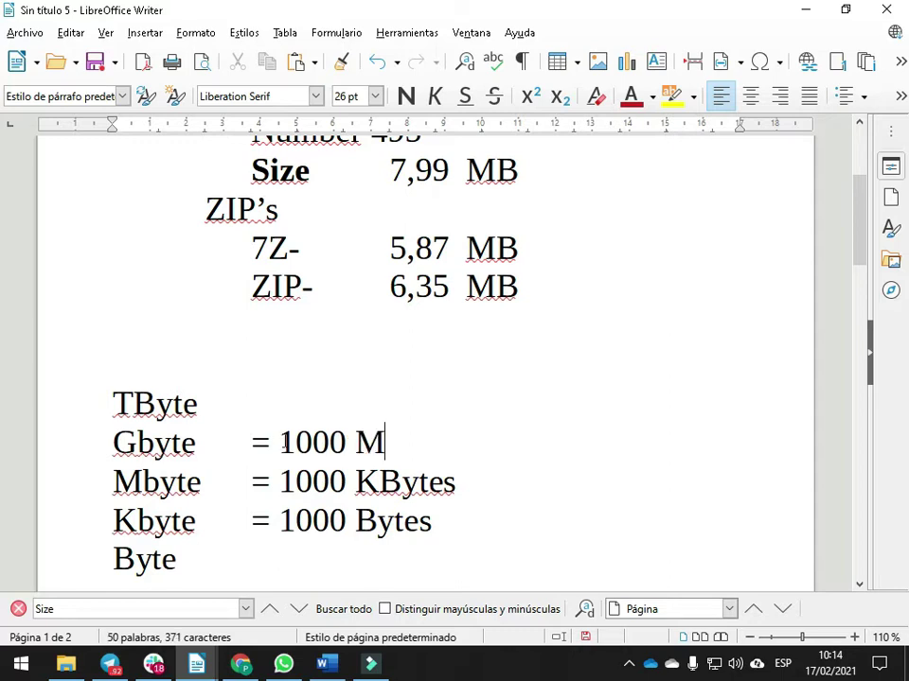
{"action": "type", "text": "Bytes"}
{"action": "key", "text": "Up"}
{"action": "key", "text": "Tab"}
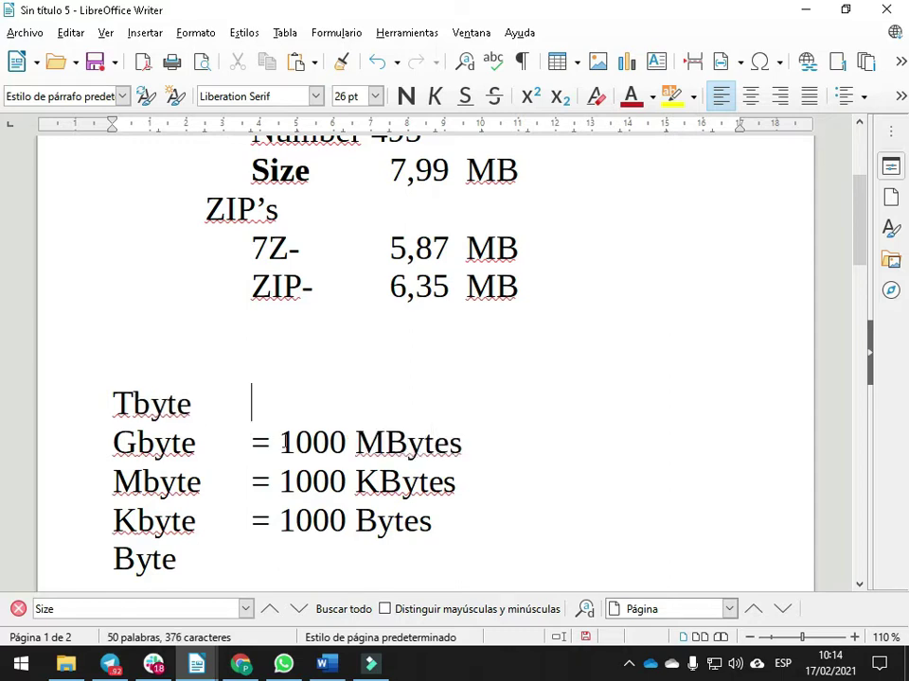
{"action": "type", "text": "= 1"}
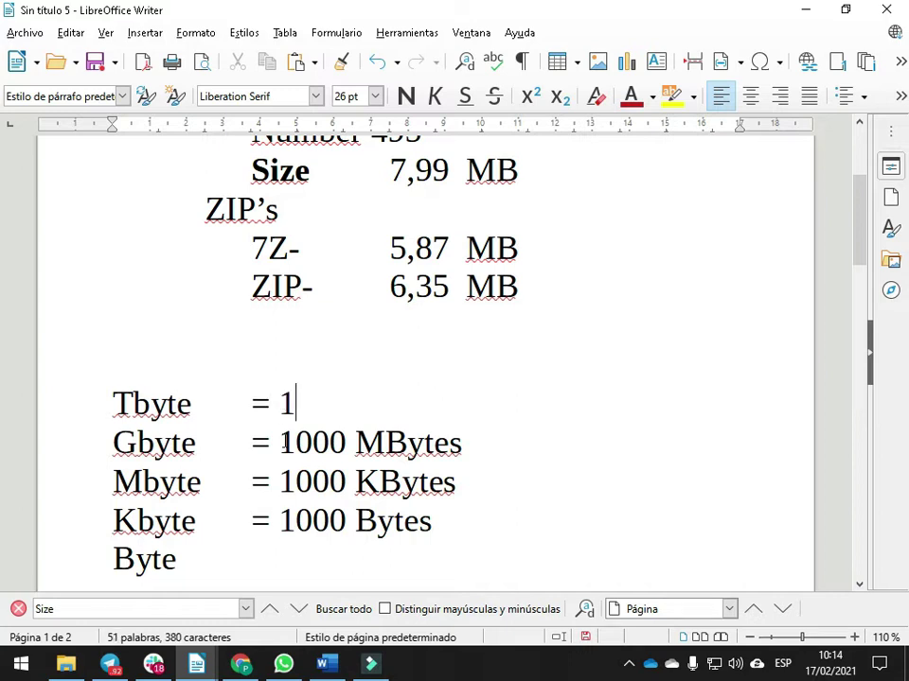
{"action": "type", "text": "000 GB"}
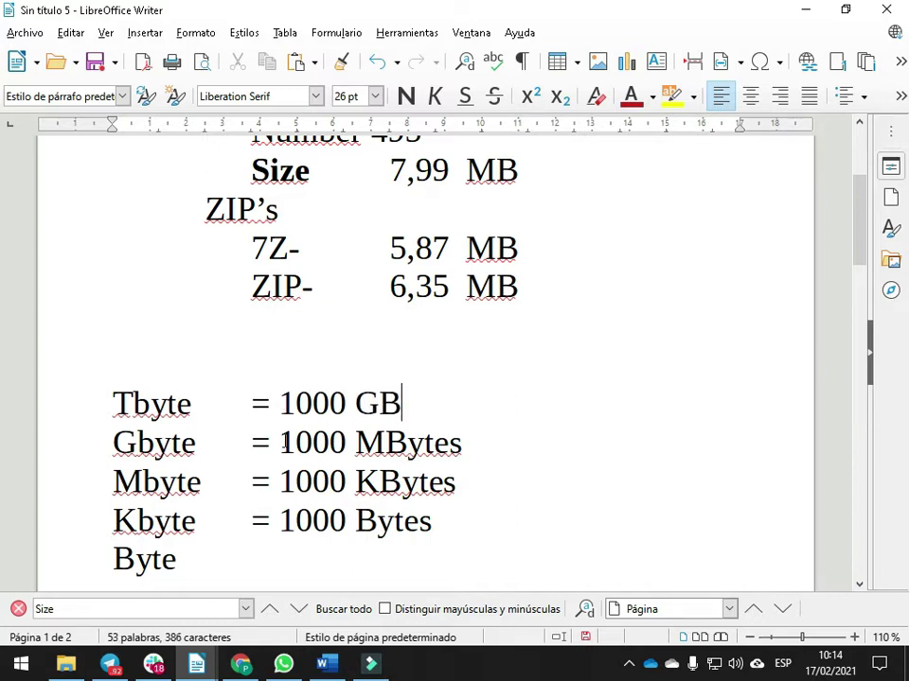
{"action": "type", "text": "ytes"}
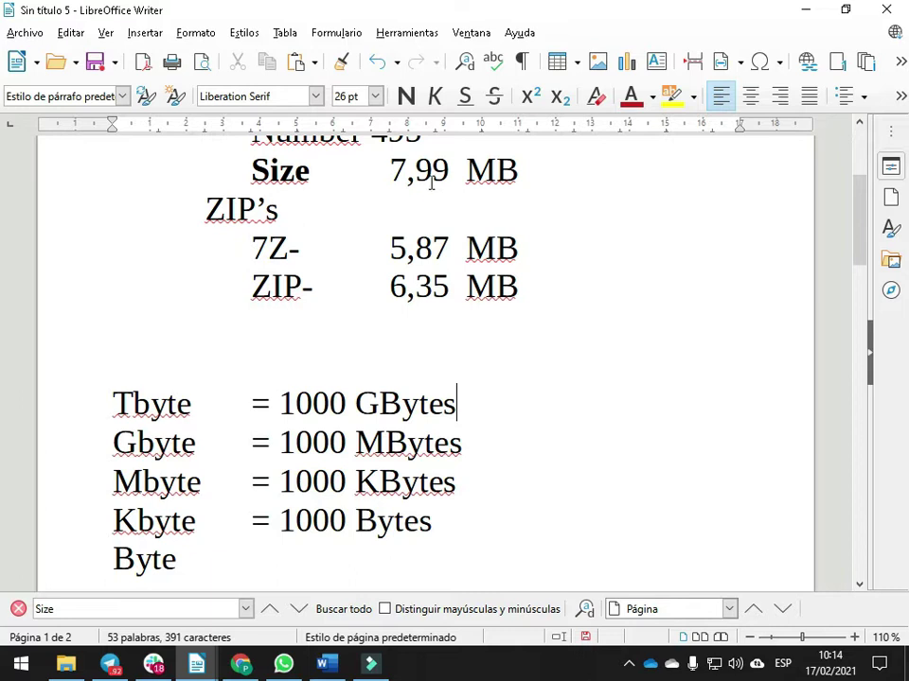
{"action": "scroll", "coordinate": [431, 183], "scroll_direction": "up", "scroll_amount": 2}
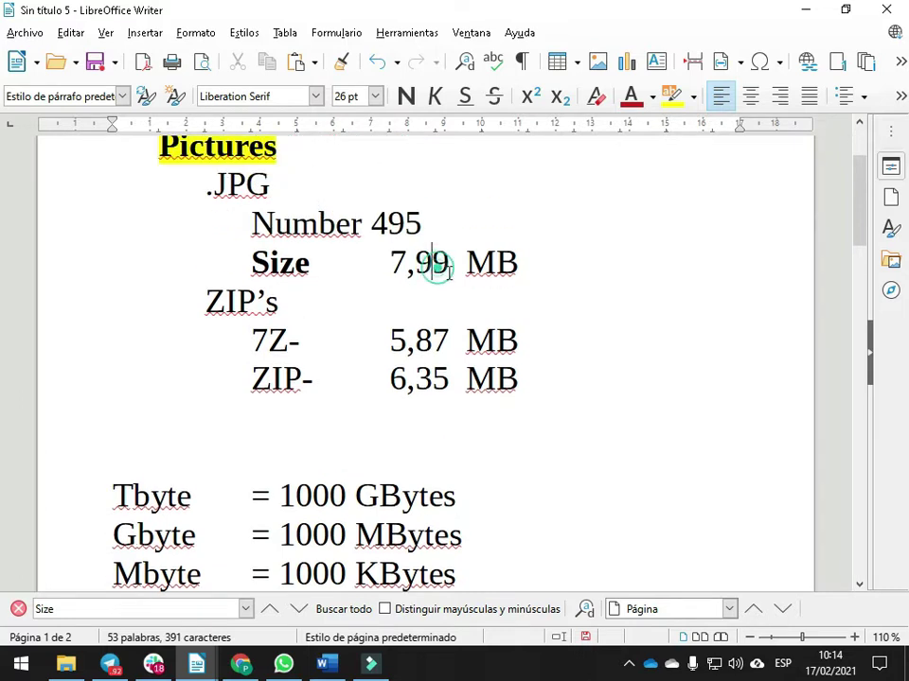
Write 'Grande -> Pequeño X 1000' on the empty line below Byte
{"action": "scroll", "coordinate": [445, 274], "scroll_direction": "down", "scroll_amount": 6}
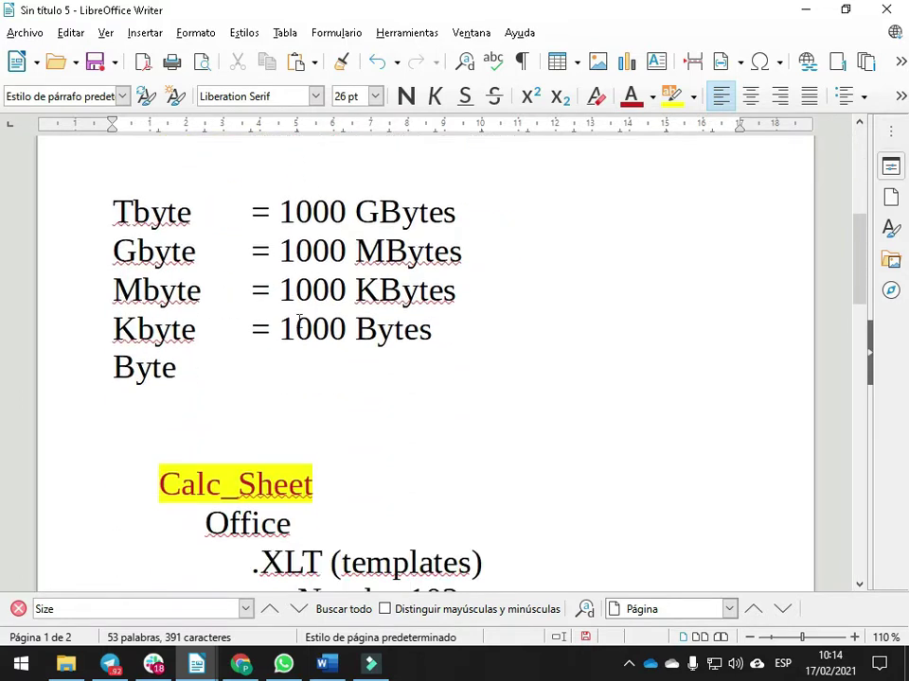
{"action": "left_click", "coordinate": [157, 329]}
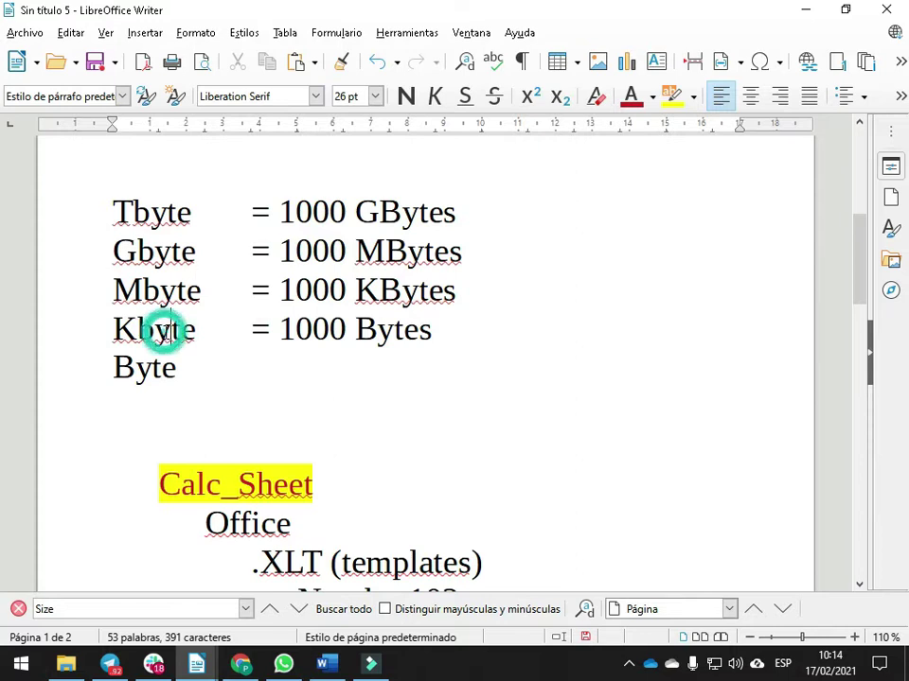
{"action": "left_click", "coordinate": [130, 250]}
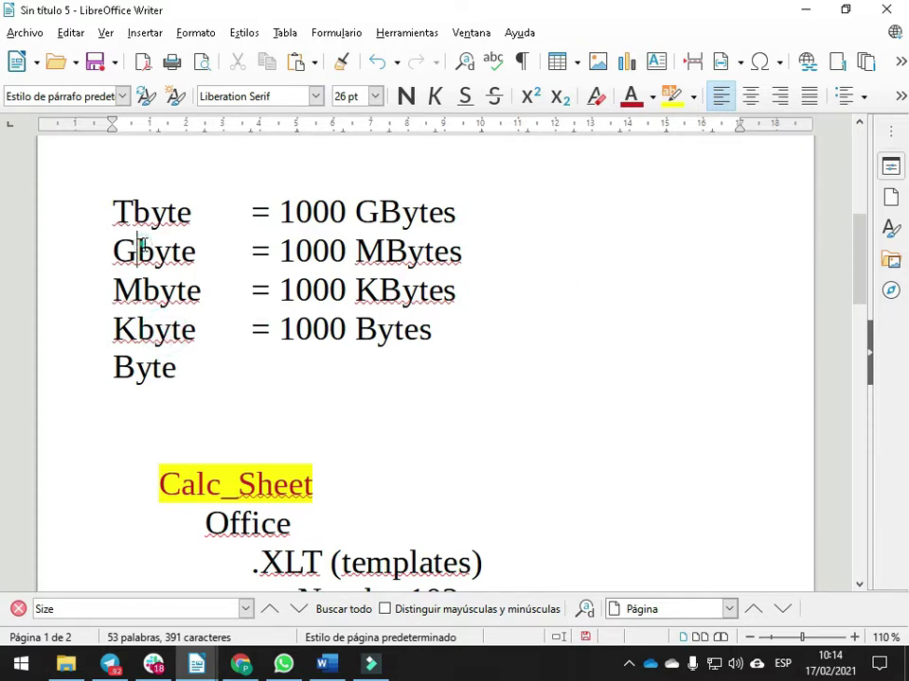
{"action": "left_click", "coordinate": [145, 398]}
{"action": "type", "text": "G"}
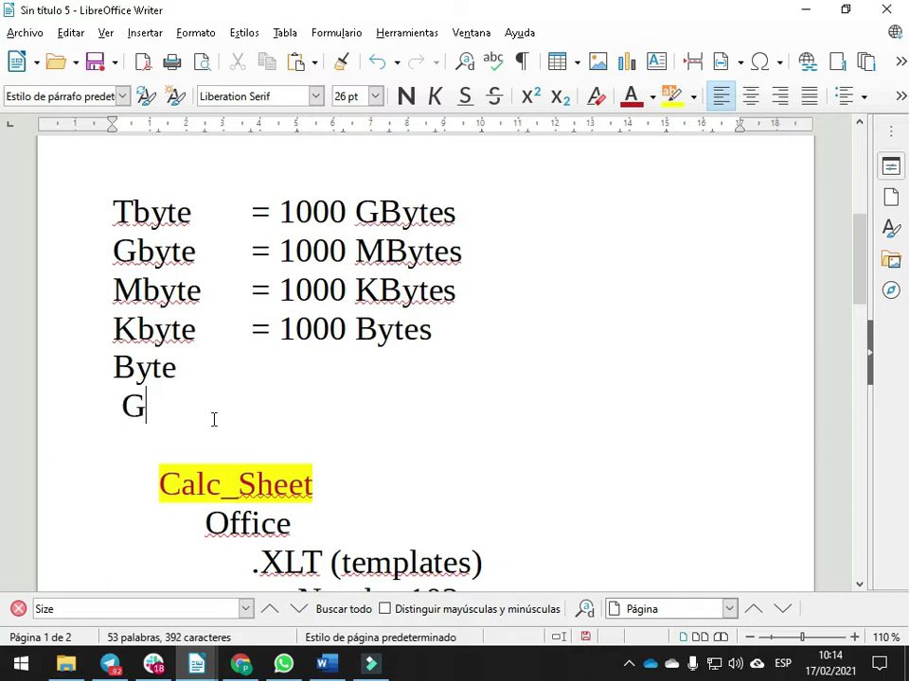
{"action": "type", "text": "rade -> Pequeñ"}
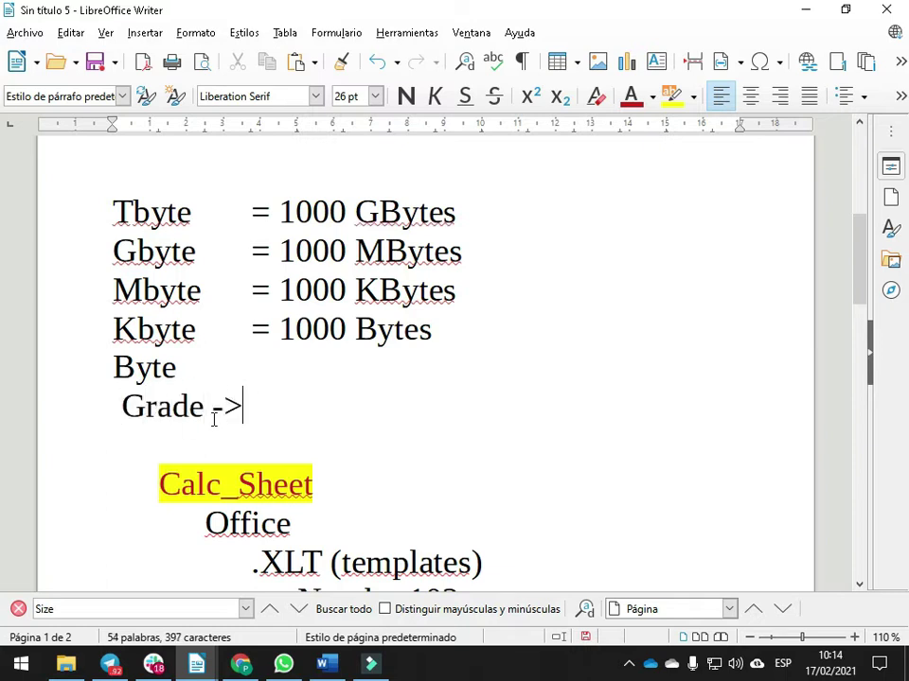
{"action": "type", "text": "o"}
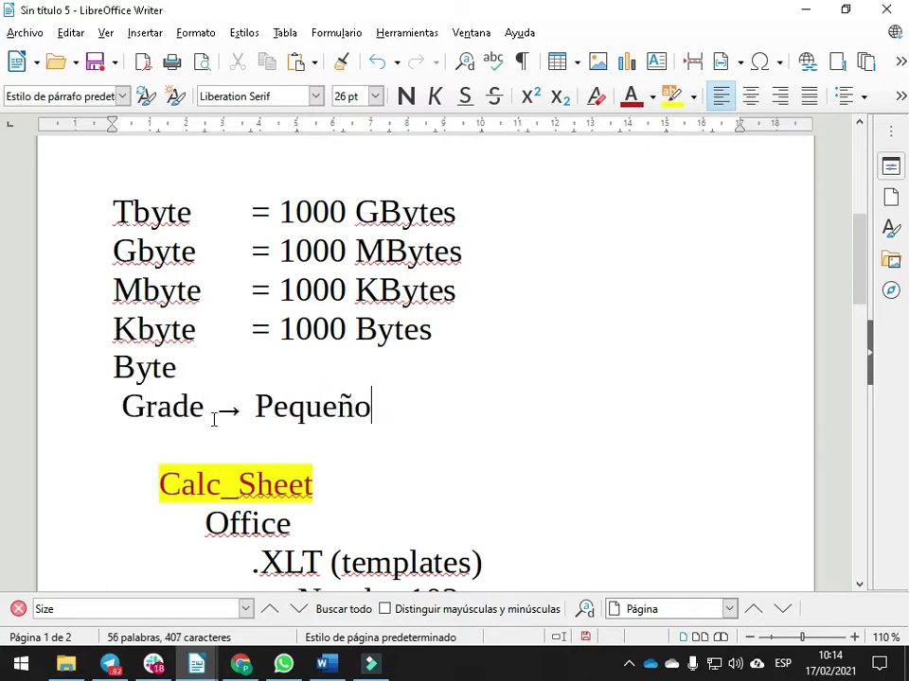
{"action": "type", "text": " X 1000"}
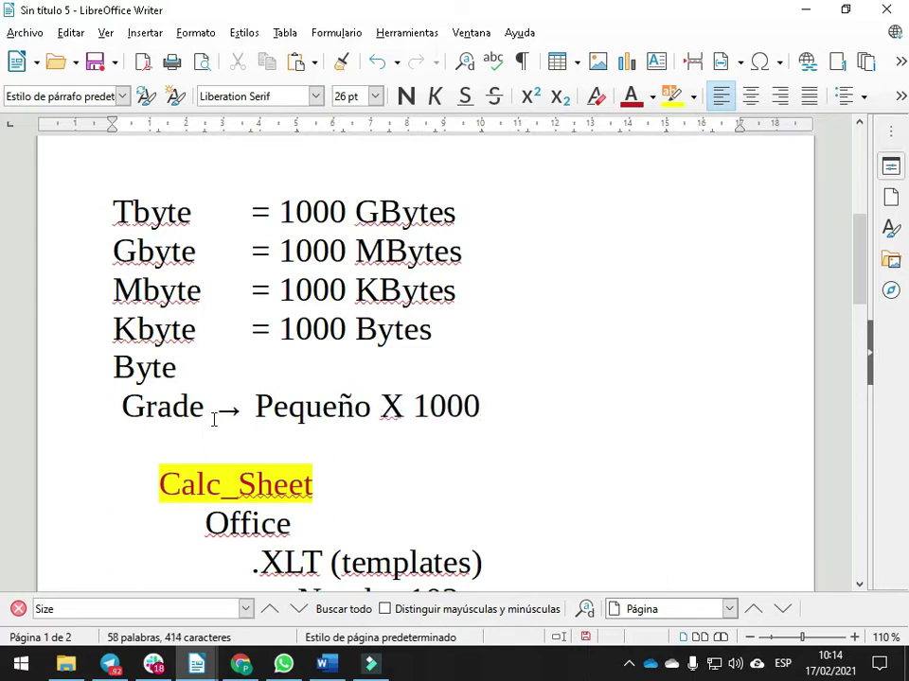
{"action": "key", "text": "Left"}
{"action": "key", "text": "Left"}
{"action": "key", "text": "Left"}
{"action": "key", "text": "Left"}
{"action": "key", "text": "Left"}
{"action": "key", "text": "Left"}
{"action": "key", "text": "Left"}
{"action": "key", "text": "Left"}
{"action": "key", "text": "Left"}
{"action": "key", "text": "Left"}
{"action": "key", "text": "Left"}
{"action": "key", "text": "Left"}
{"action": "key", "text": "Left"}
{"action": "key", "text": "Left"}
{"action": "key", "text": "Left"}
{"action": "key", "text": "Left"}
{"action": "key", "text": "Left"}
{"action": "key", "text": "Left"}
{"action": "key", "text": "Left"}
{"action": "type", "text": "n"}
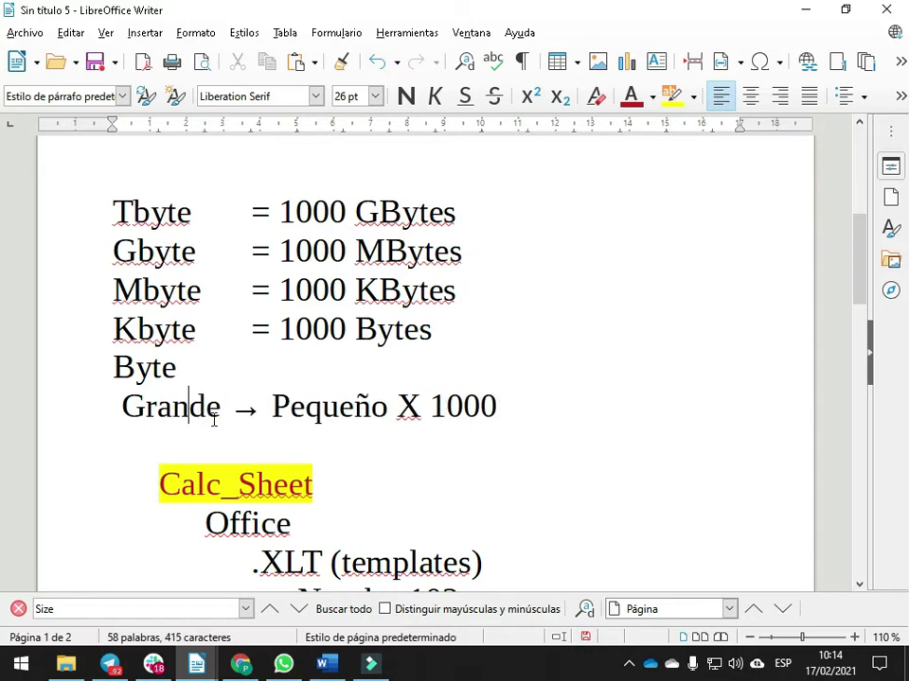
Add the rule 'Pequeño -> Grande / 1000' on the next line
{"action": "key", "text": "End"}
{"action": "key", "text": "Return"}
{"action": "type", "text": "Peque"}
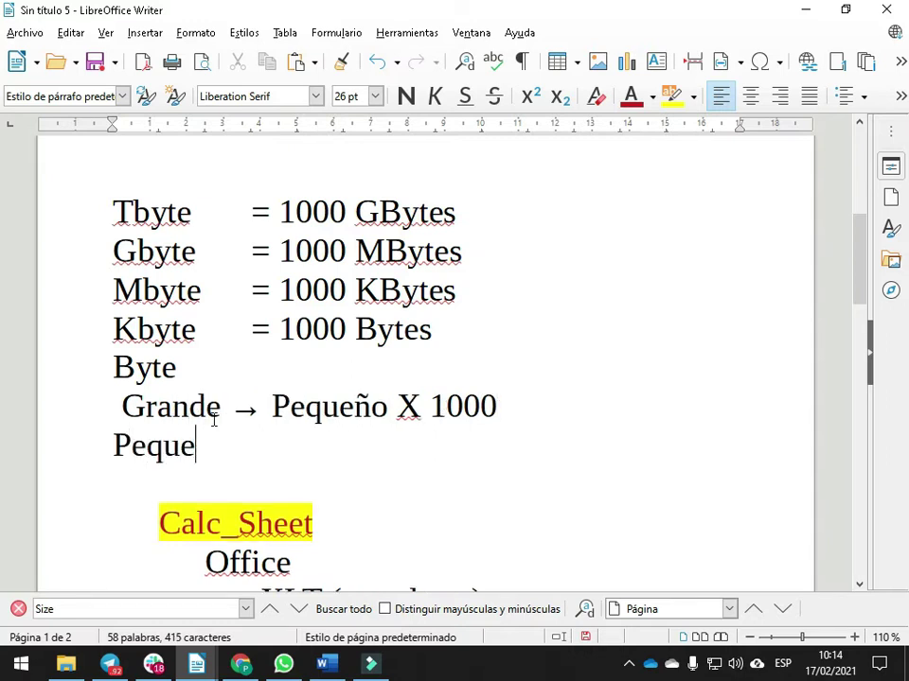
{"action": "type", "text": "ño >"}
{"action": "key", "text": "BackSpace"}
{"action": "type", "text": "->Z"}
{"action": "key", "text": "BackSpace"}
{"action": "key", "text": "BackSpace"}
{"action": "type", "text": "> Grand"}
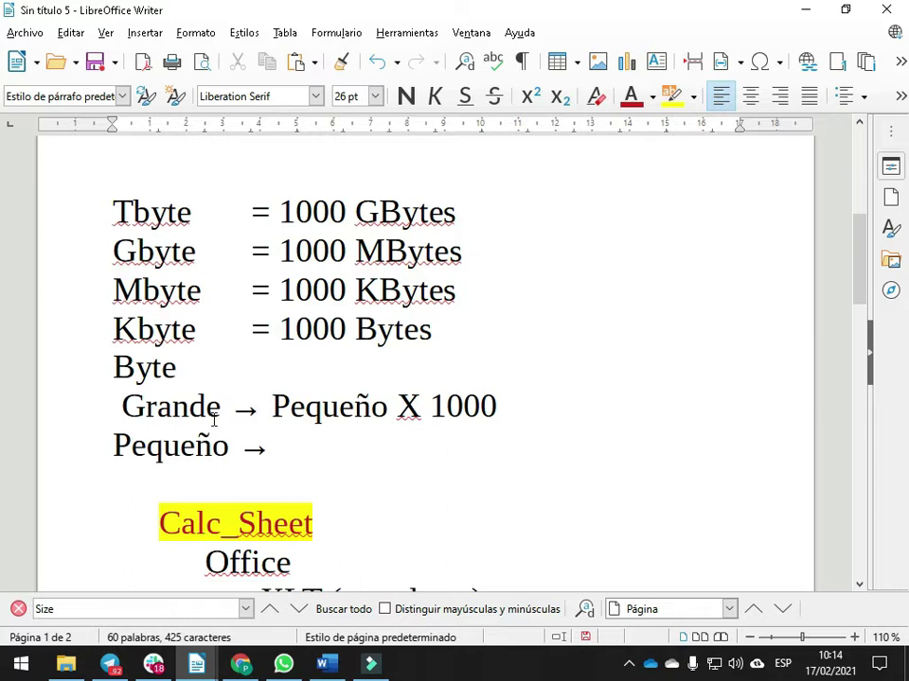
{"action": "type", "text": "e "}
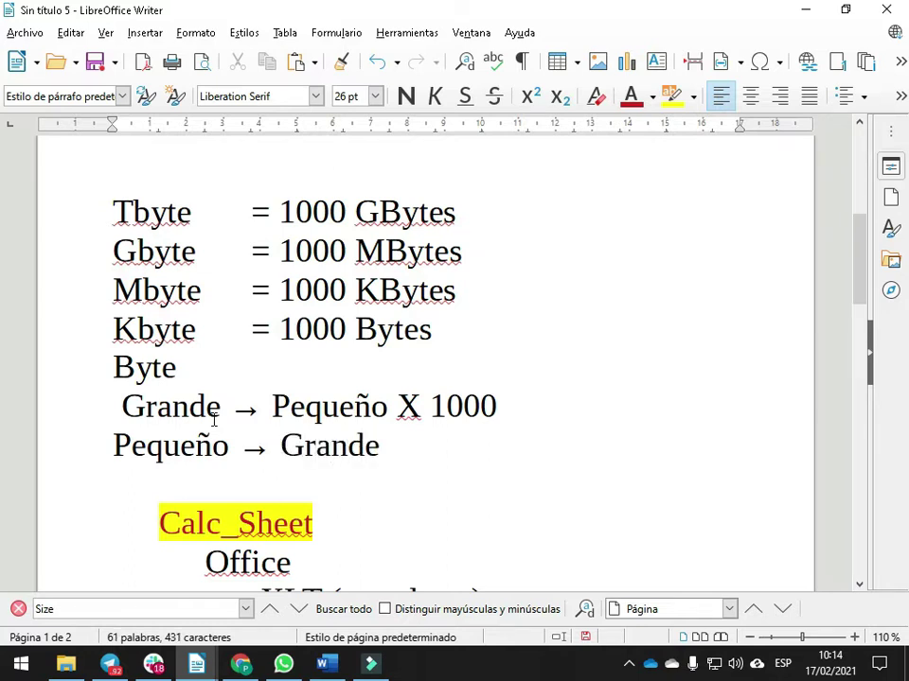
{"action": "type", "text": "/ 1000"}
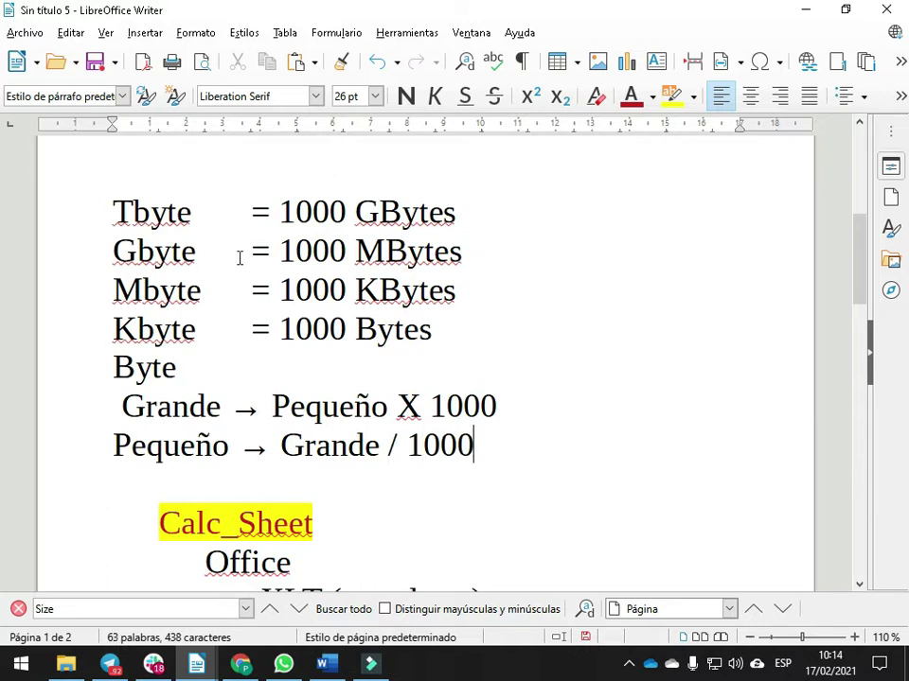
{"action": "scroll", "coordinate": [292, 417], "scroll_direction": "up", "scroll_amount": 4}
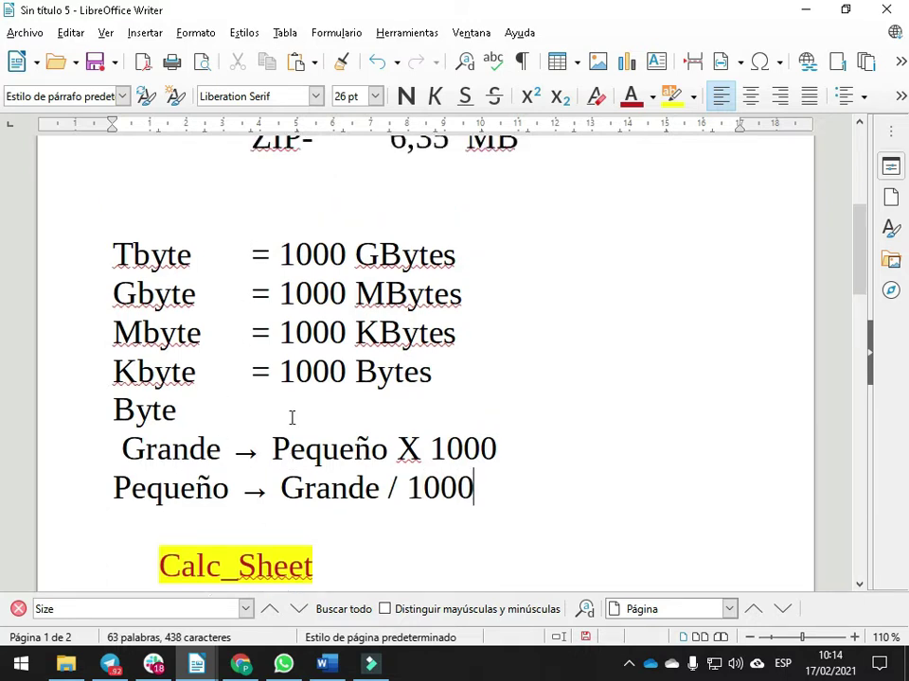
Select the lines from Size 7,99 MB through ZIP- 6,35 MB
{"action": "scroll", "coordinate": [520, 297], "scroll_direction": "up", "scroll_amount": 1}
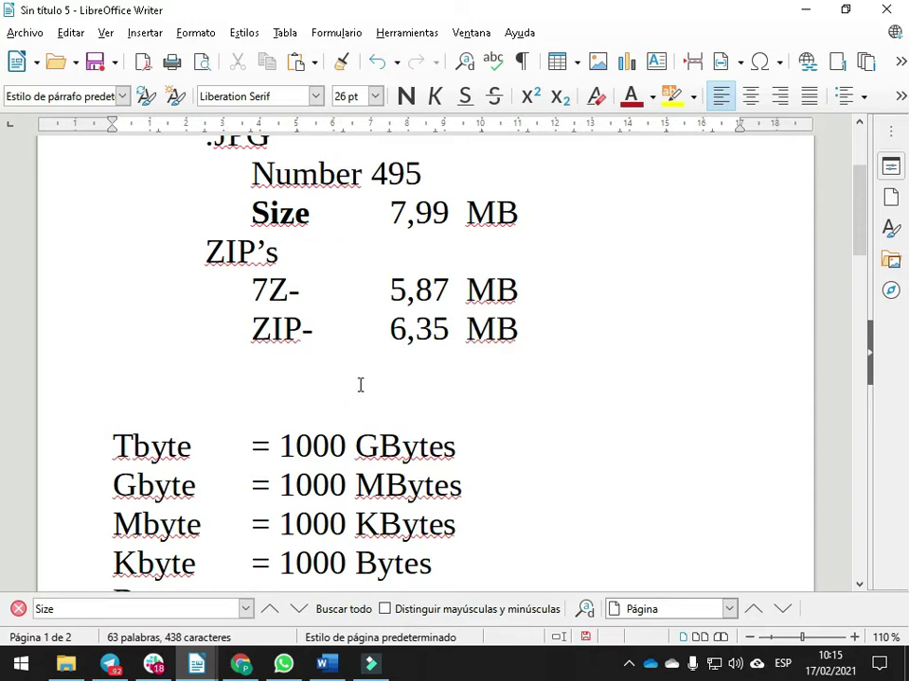
{"action": "left_click", "coordinate": [530, 329], "text": "shift"}
{"action": "left_click_drag", "start_coordinate": [530, 328], "coordinate": [118, 211]}
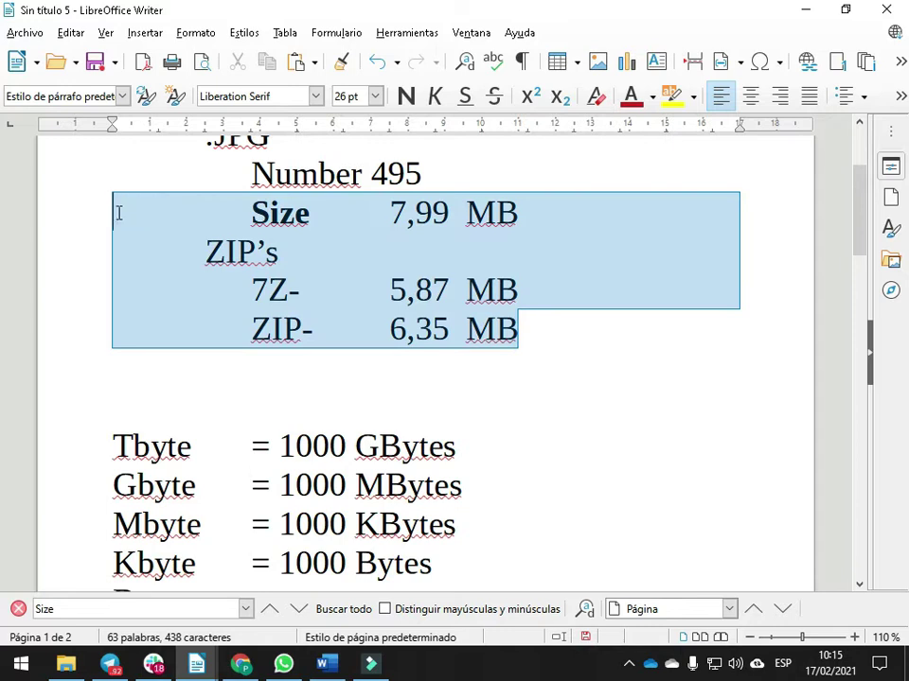
{"action": "scroll", "coordinate": [282, 264], "scroll_direction": "up", "scroll_amount": 3}
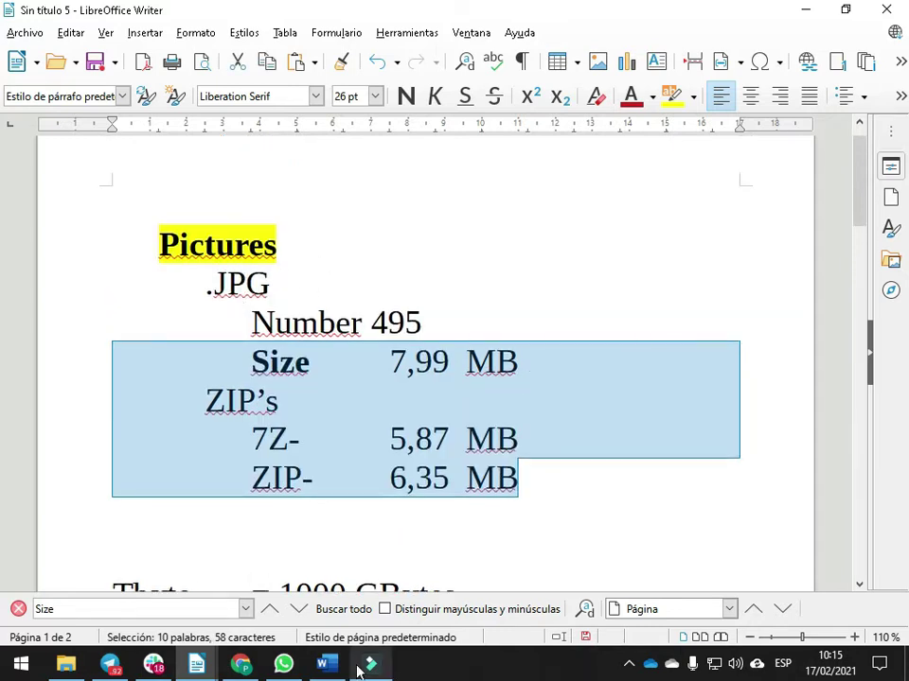
Go to office.com in a new Chrome tab and create a blank Excel workbook, Book 1
{"action": "left_click", "coordinate": [324, 666]}
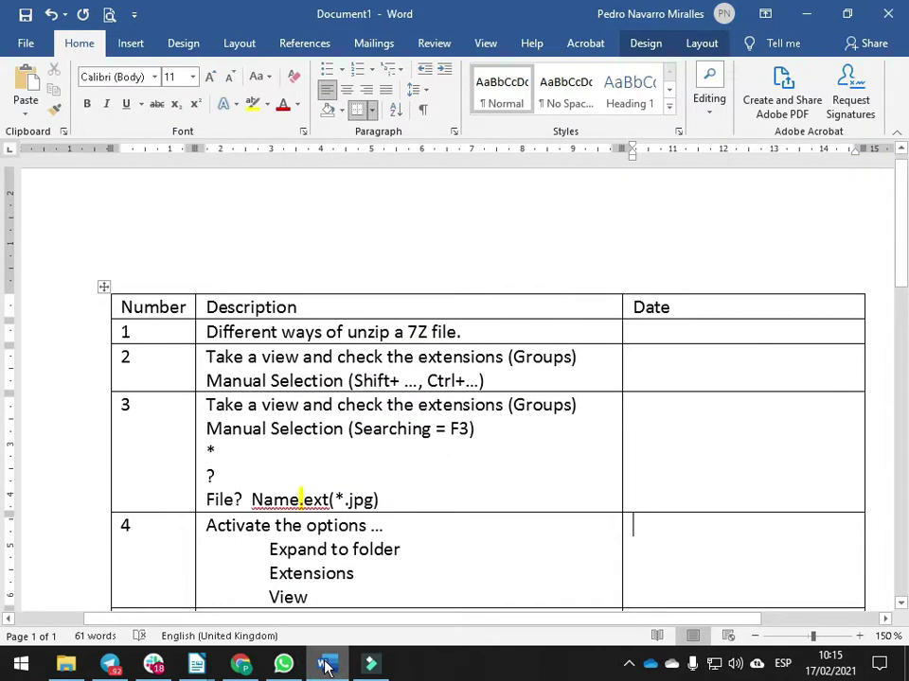
{"action": "left_click", "coordinate": [240, 667]}
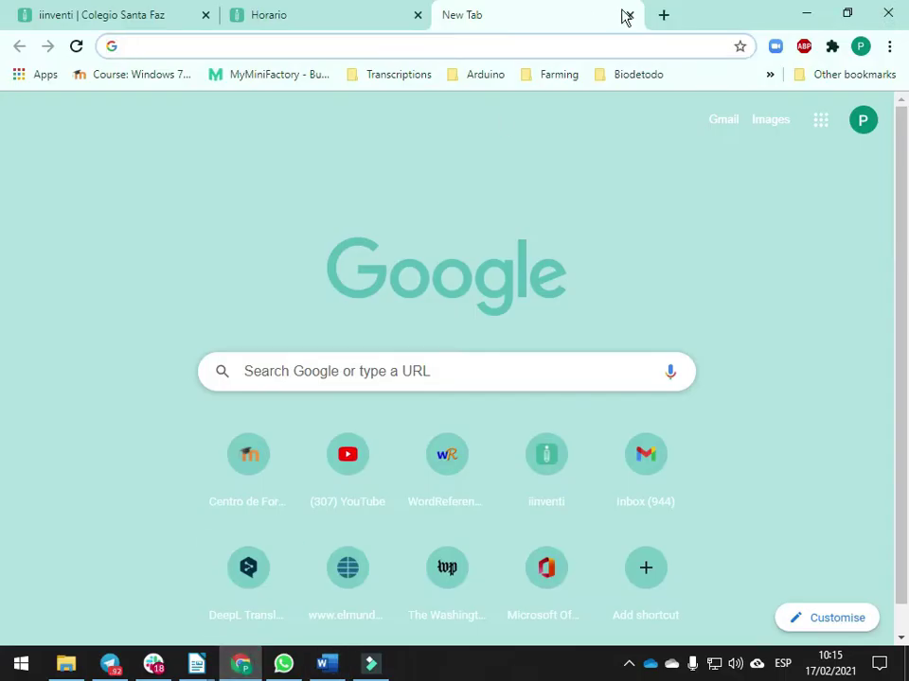
{"action": "left_click", "coordinate": [665, 17]}
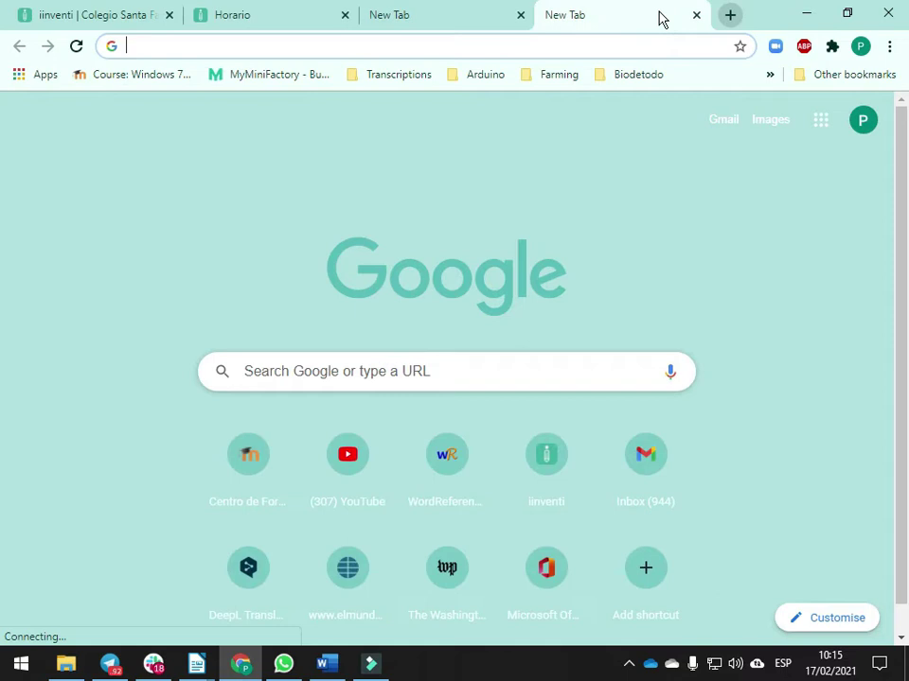
{"action": "type", "text": "off"}
{"action": "key", "text": "Return"}
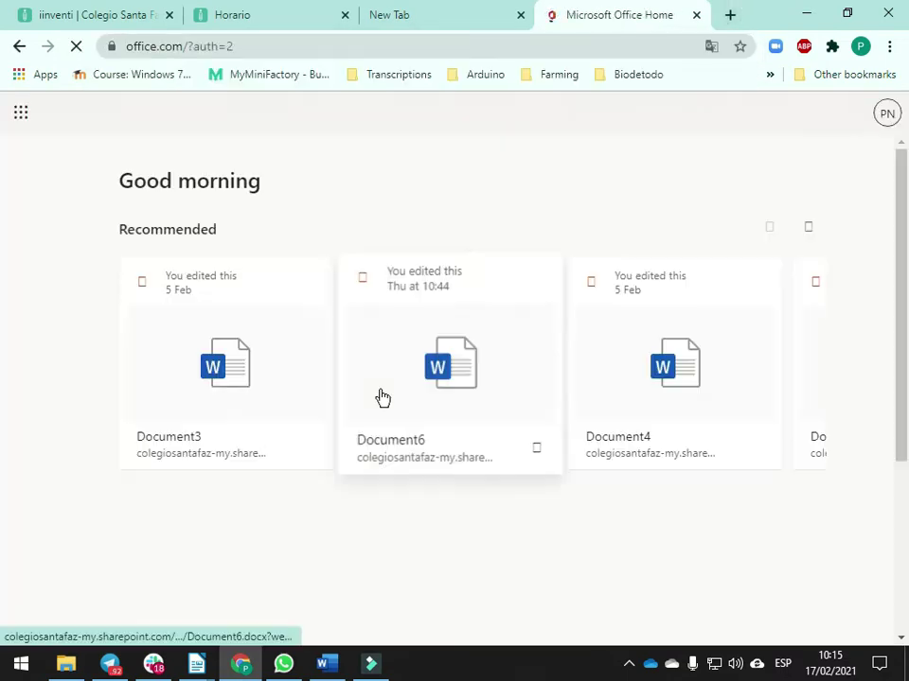
{"action": "left_click", "coordinate": [20, 301]}
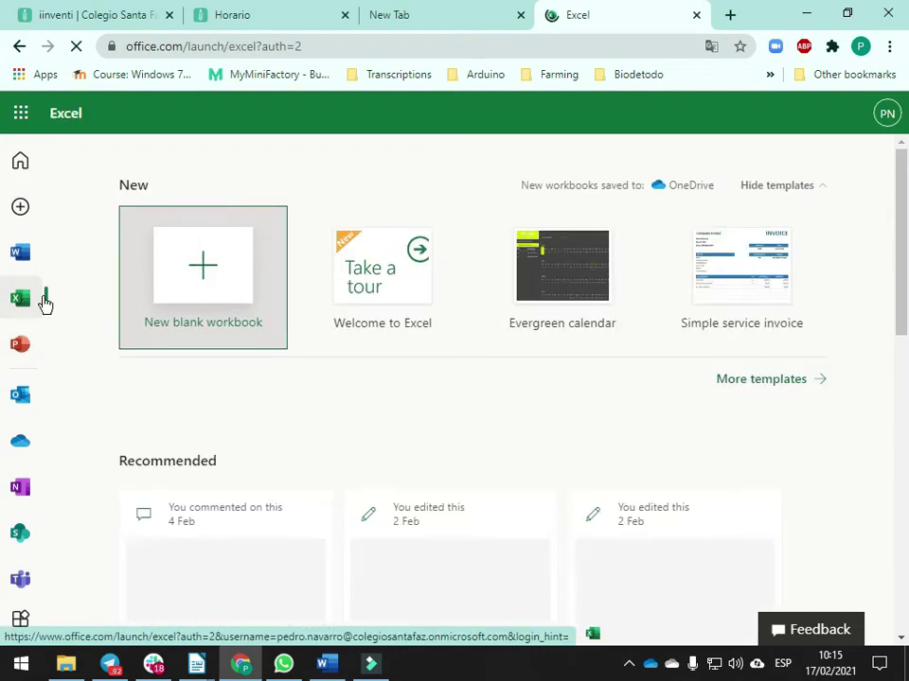
{"action": "left_click", "coordinate": [223, 290]}
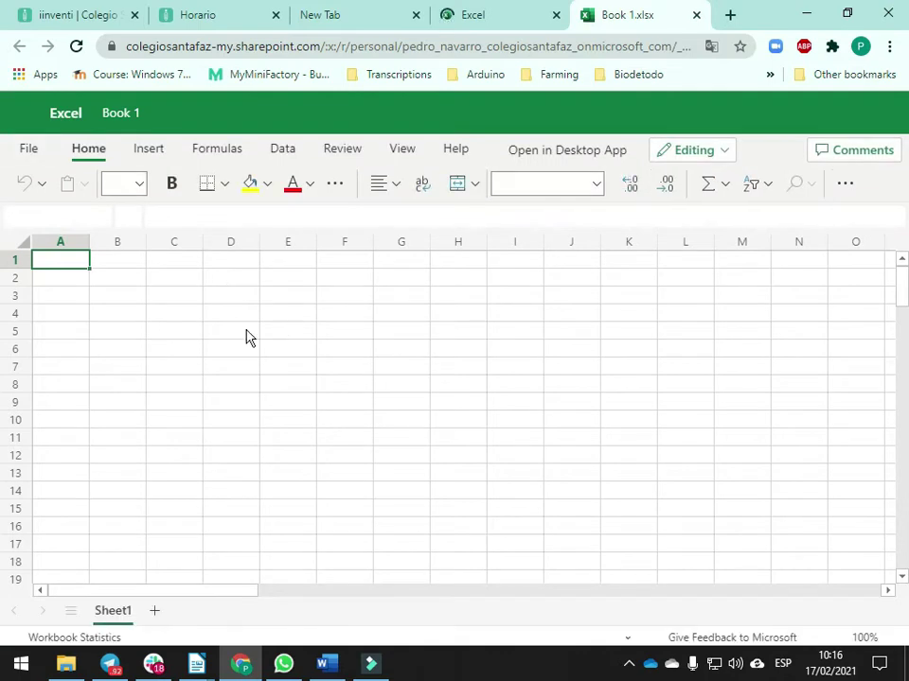
{"action": "left_click", "coordinate": [224, 329]}
Enter the labels Size in C4, 7Z in C6 and Zip in C7
{"action": "left_click", "coordinate": [186, 318]}
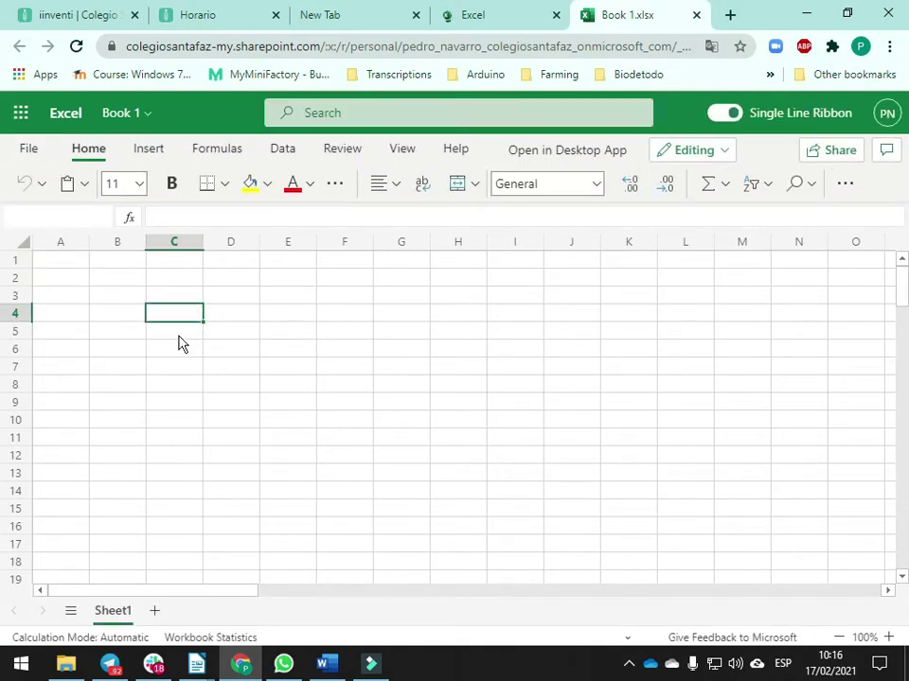
{"action": "left_click", "coordinate": [168, 310]}
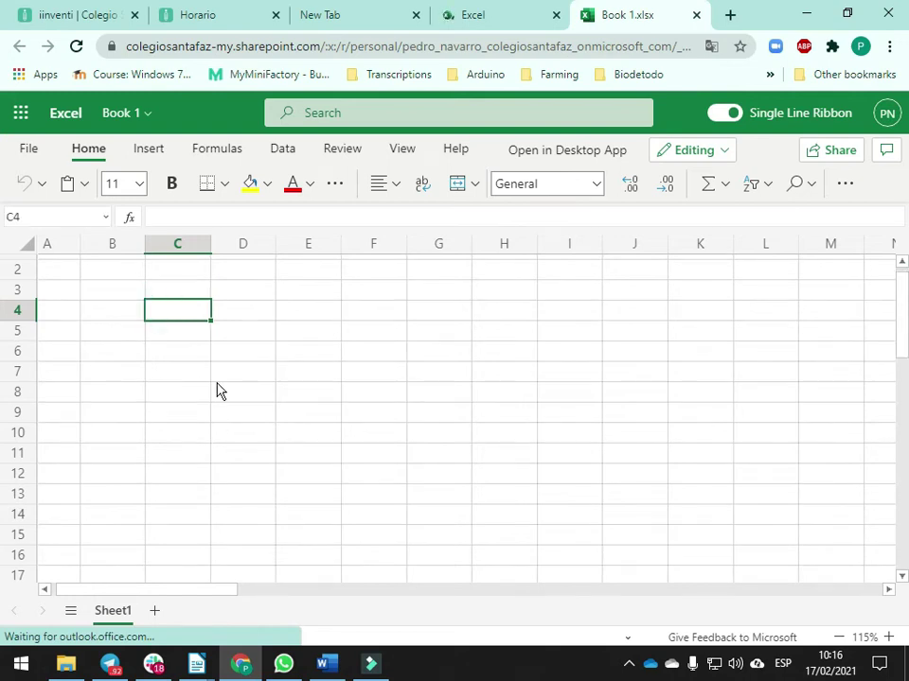
{"action": "type", "text": "Size"}
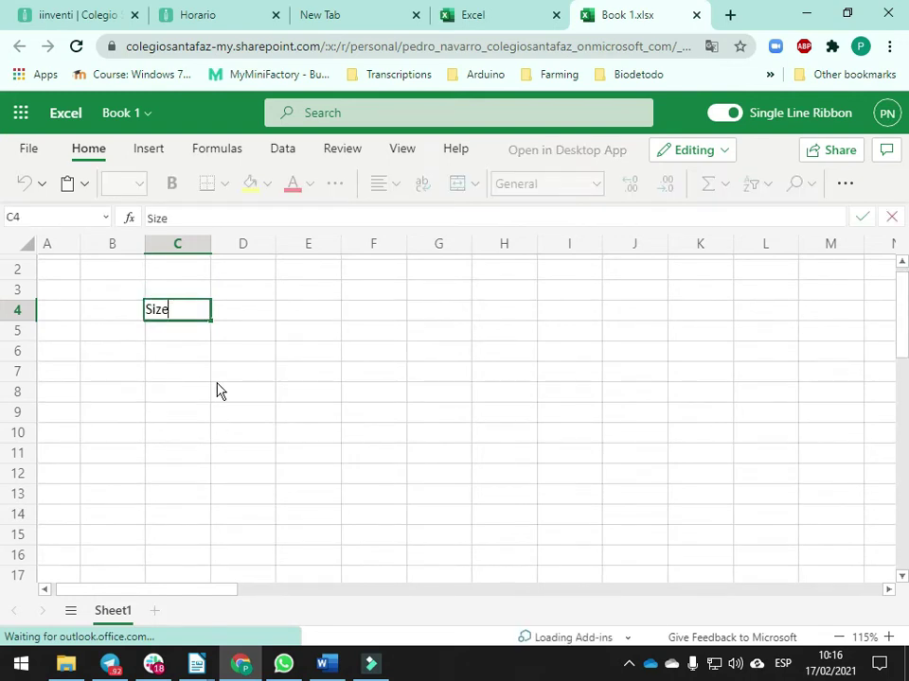
{"action": "key", "text": "Return"}
{"action": "key", "text": "Return"}
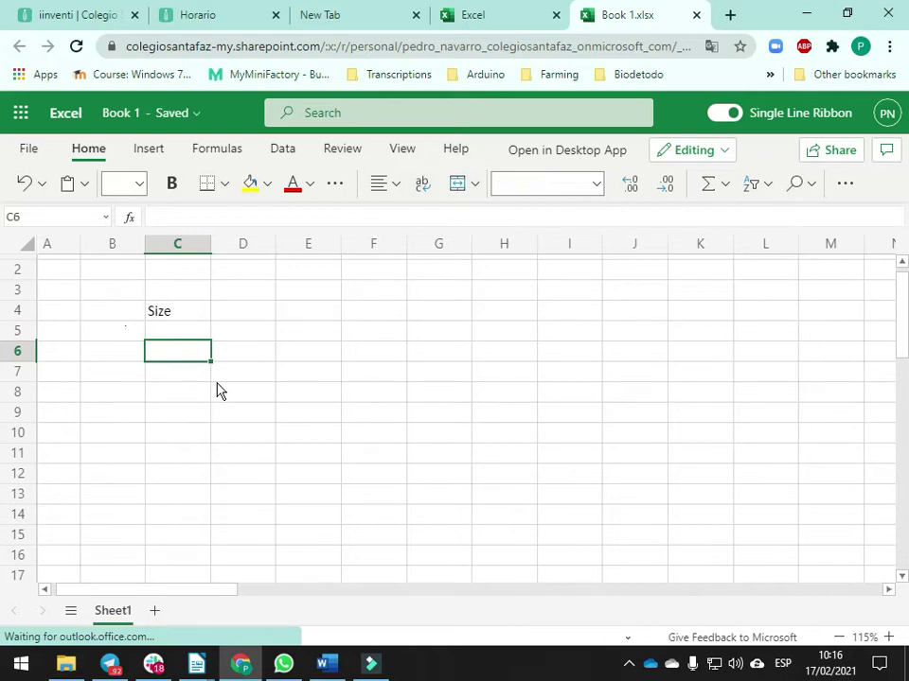
{"action": "type", "text": "7Z"}
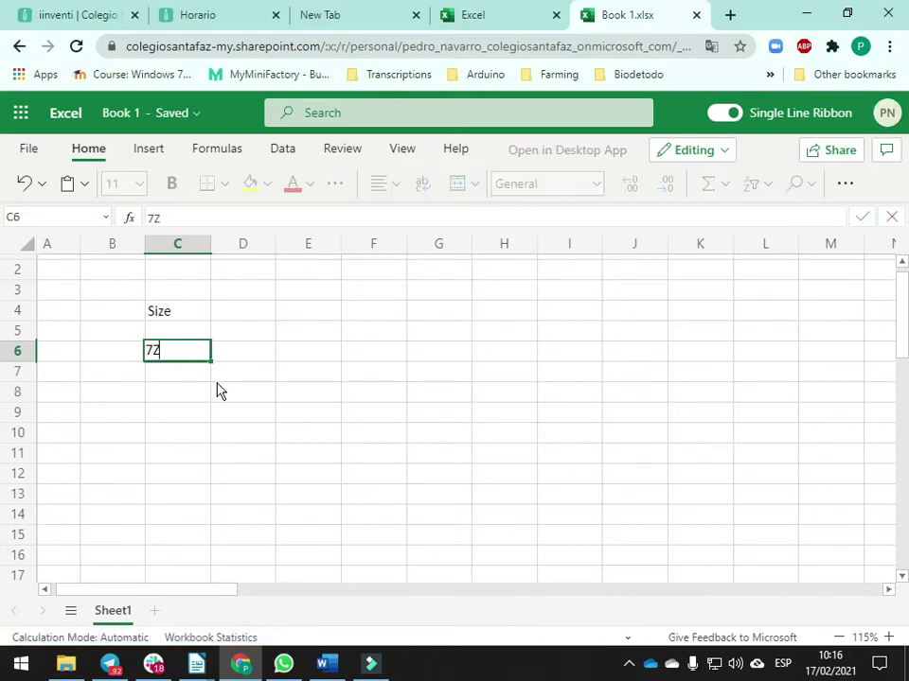
{"action": "key", "text": "Return"}
{"action": "type", "text": "Zip"}
{"action": "key", "text": "Return"}
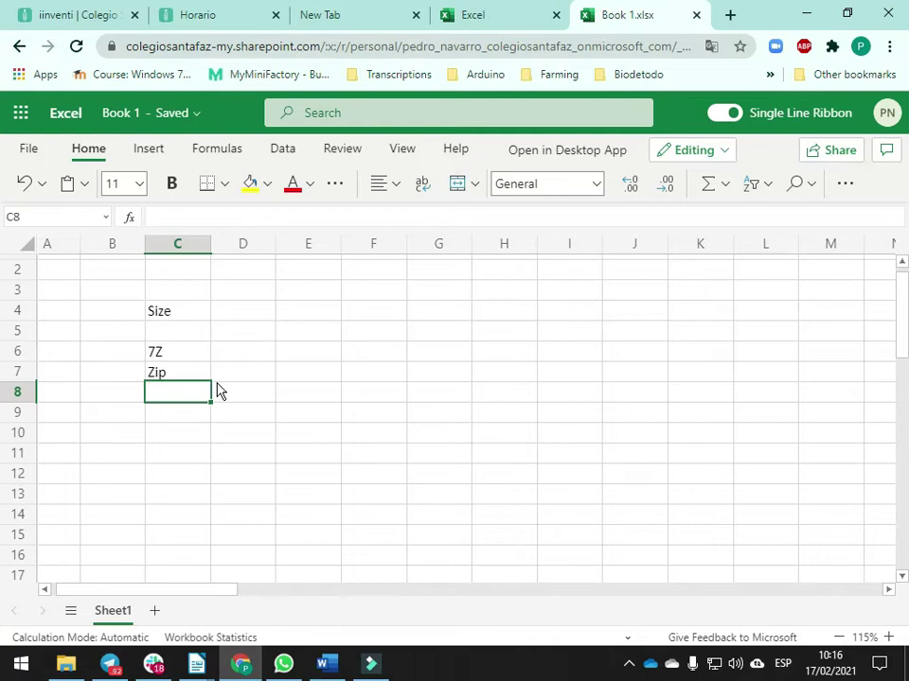
{"action": "key", "text": "Up"}
{"action": "key", "text": "Up"}
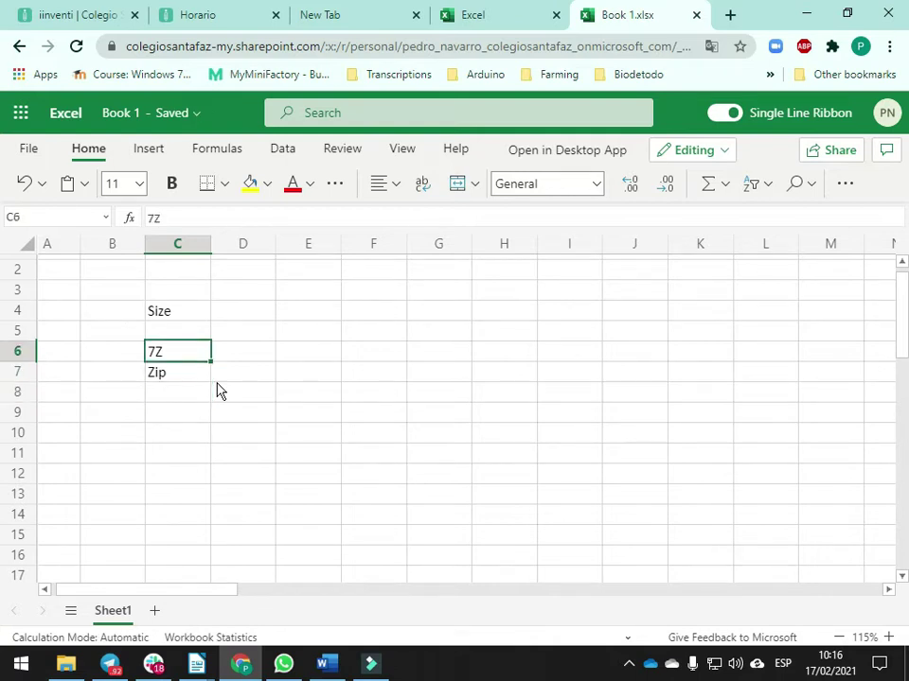
{"action": "key", "text": "Up"}
{"action": "key", "text": "Up"}
Copy the JPG size 7,99 from the Writer outline and return to Book 1
{"action": "key", "text": "alt+Tab"}
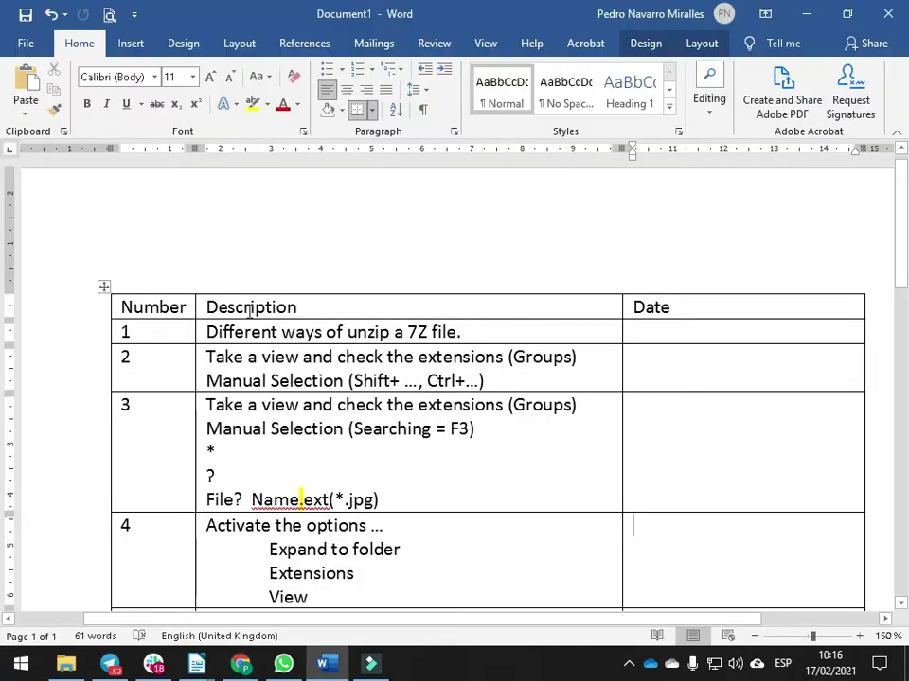
{"action": "key", "text": "alt+Tab"}
{"action": "key", "text": "alt+Tab"}
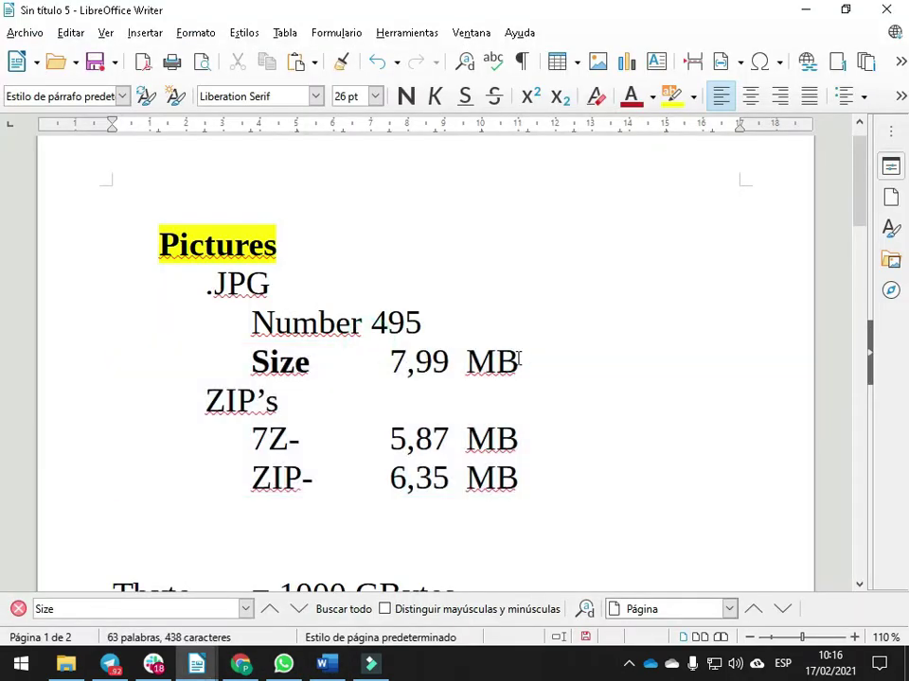
{"action": "double_click", "coordinate": [437, 362]}
{"action": "key", "text": "ctrl+c"}
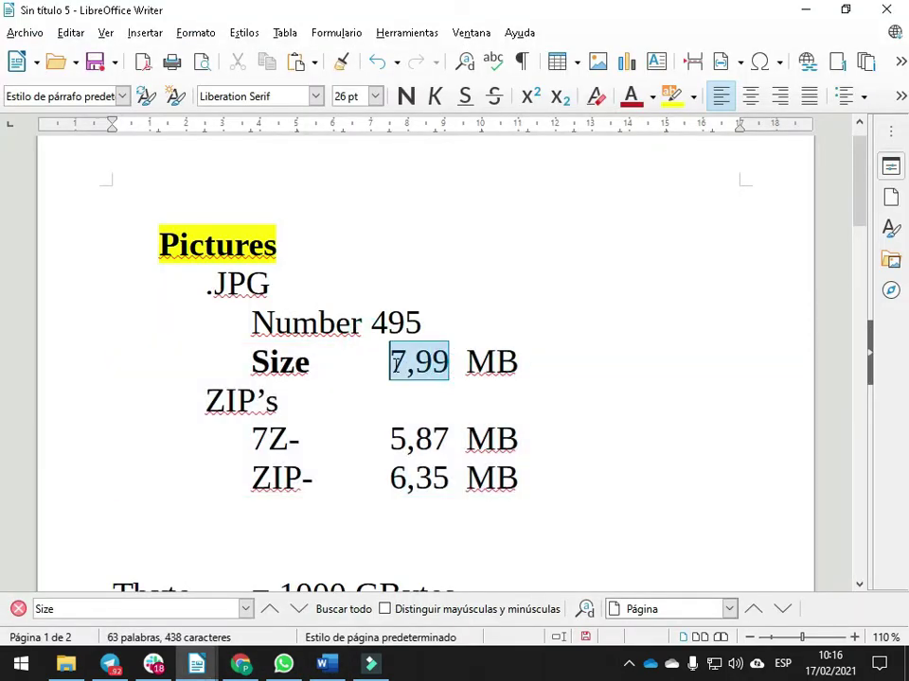
{"action": "key", "text": "alt+Tab"}
{"action": "key", "text": "alt+Tab"}
{"action": "key", "text": "alt+Tab"}
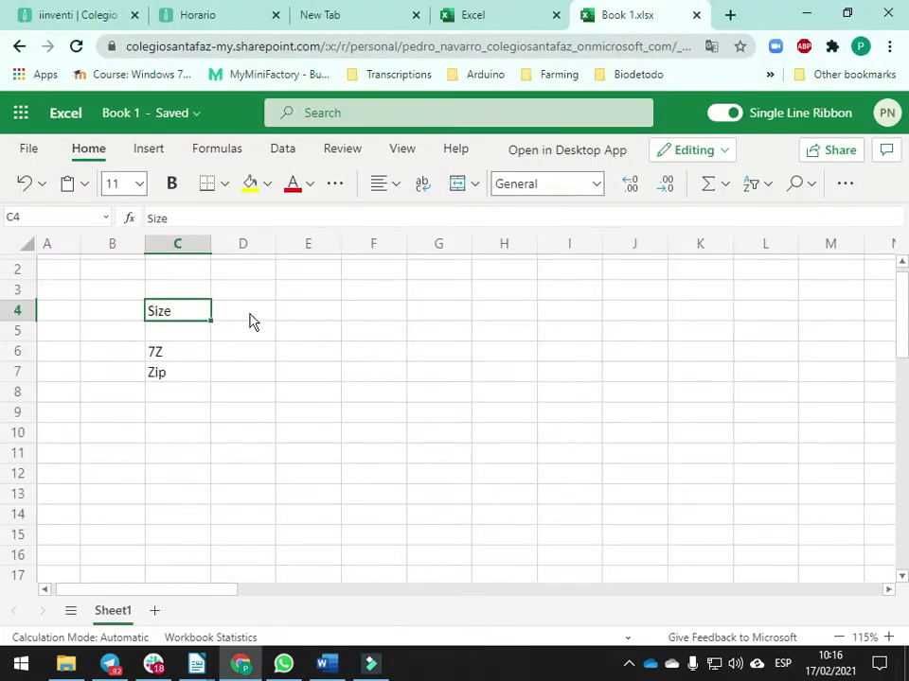
Enter the JPG size as 7.99 in D4 beside Size, and 5 in F4
{"action": "left_click", "coordinate": [261, 318]}
{"action": "key", "text": "ctrl+v"}
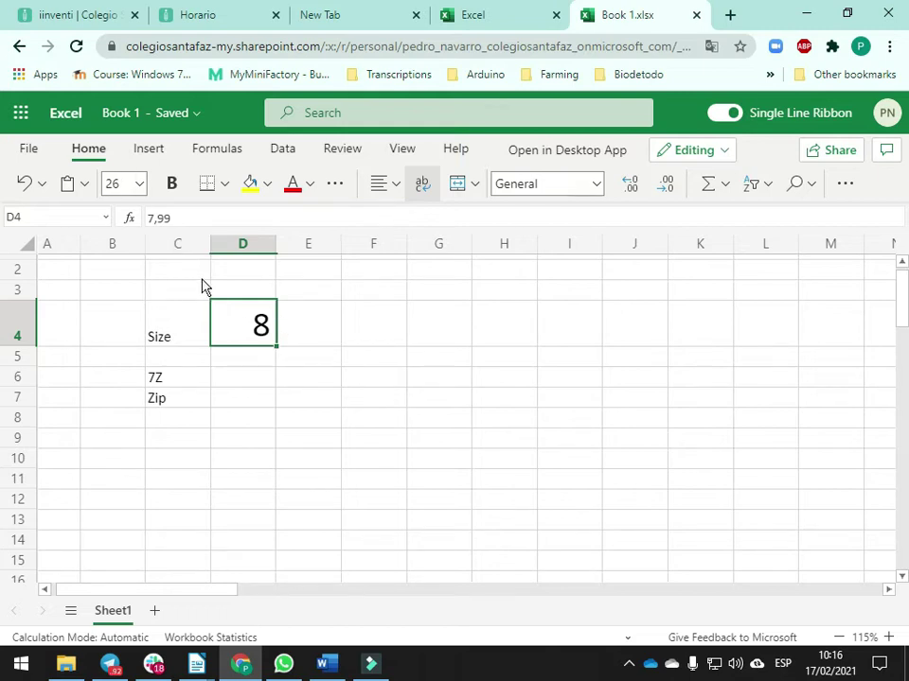
{"action": "key", "text": "ctrl+z"}
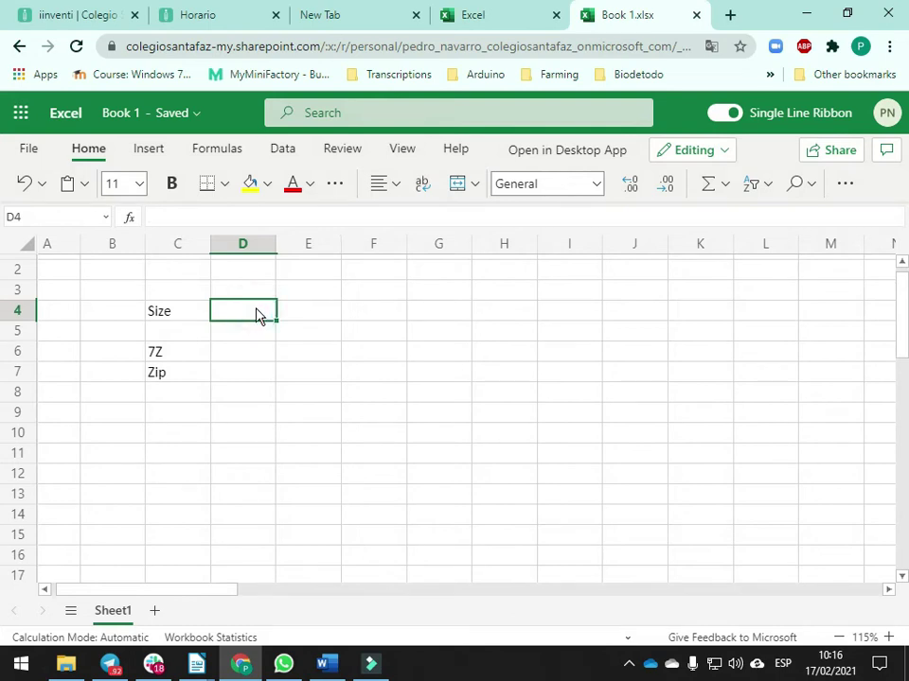
{"action": "type", "text": "7.99"}
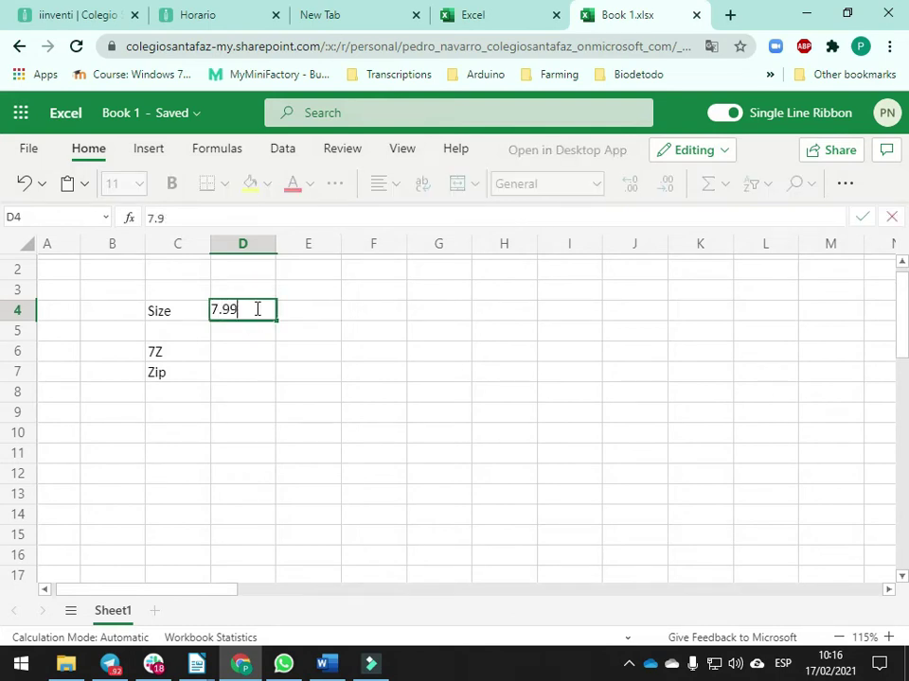
{"action": "key", "text": "Return"}
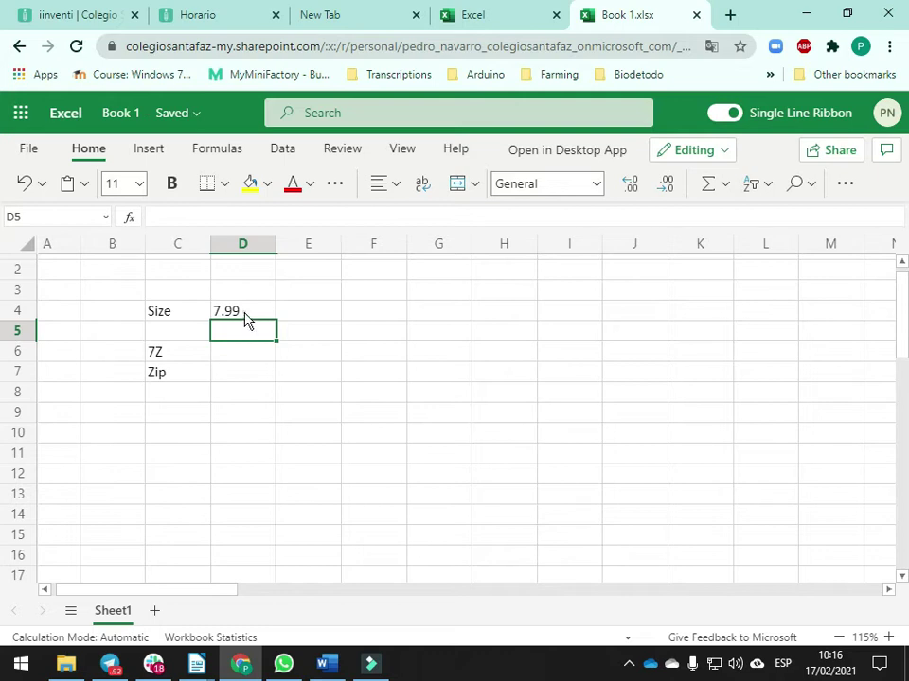
{"action": "left_click", "coordinate": [243, 314]}
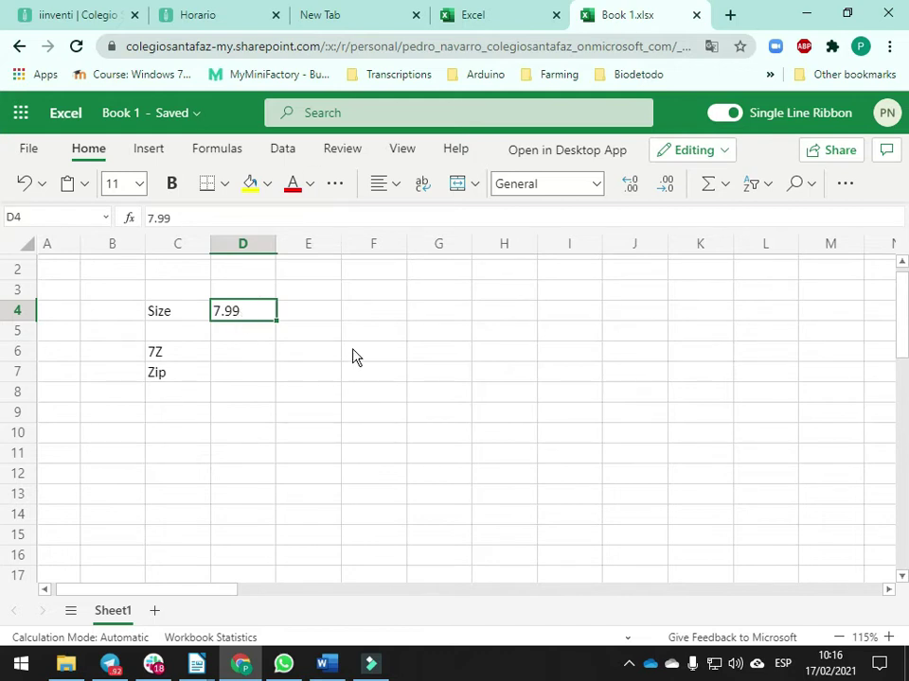
{"action": "left_click", "coordinate": [392, 315]}
{"action": "type", "text": "5"}
{"action": "key", "text": "Return"}
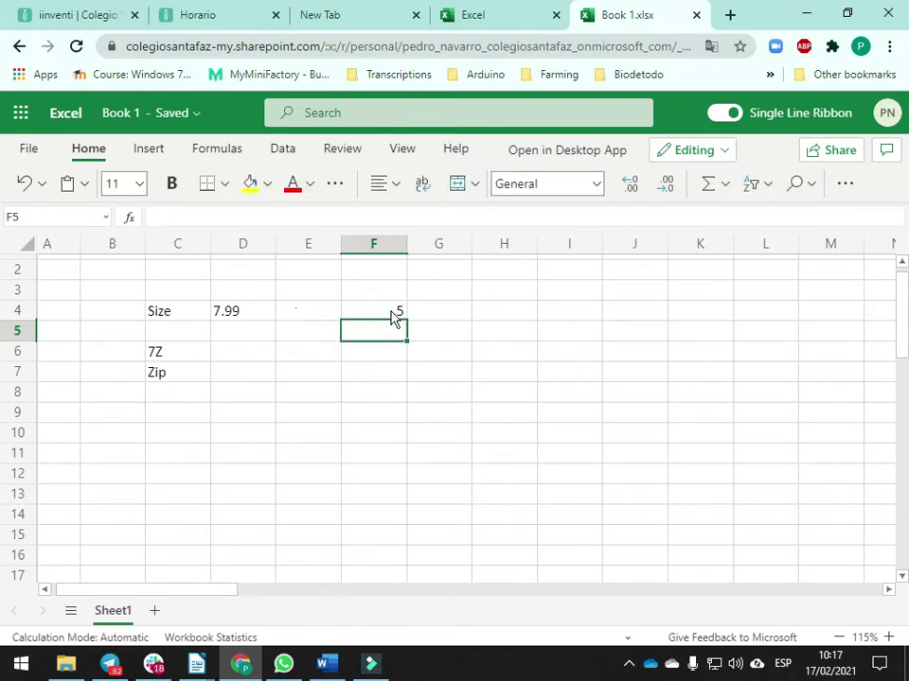
Change D4's value to 7,99 using a decimal comma
{"action": "double_click", "coordinate": [227, 316]}
{"action": "left_click", "coordinate": [227, 315]}
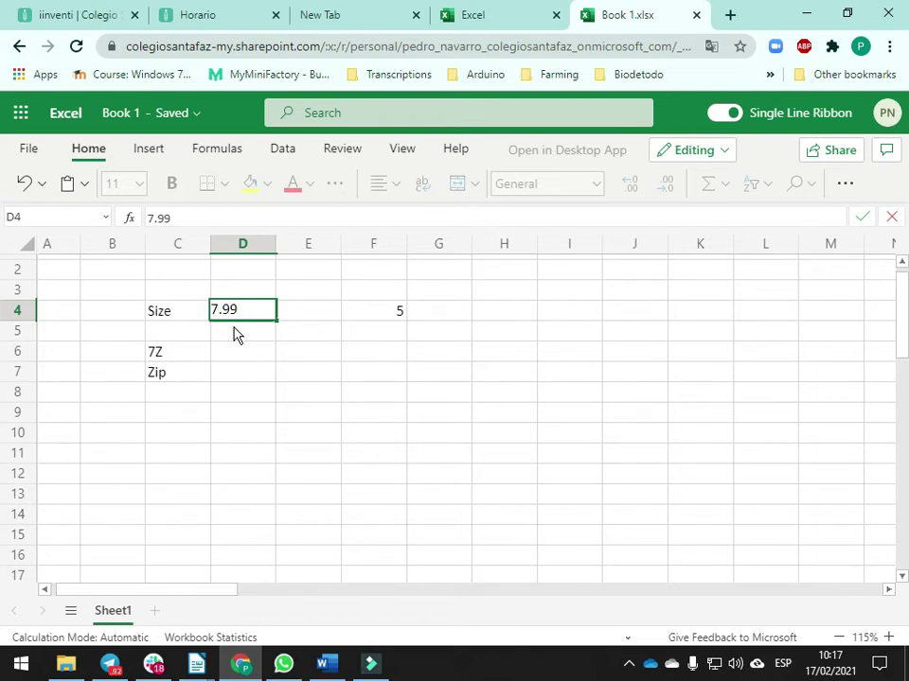
{"action": "left_click", "coordinate": [236, 335]}
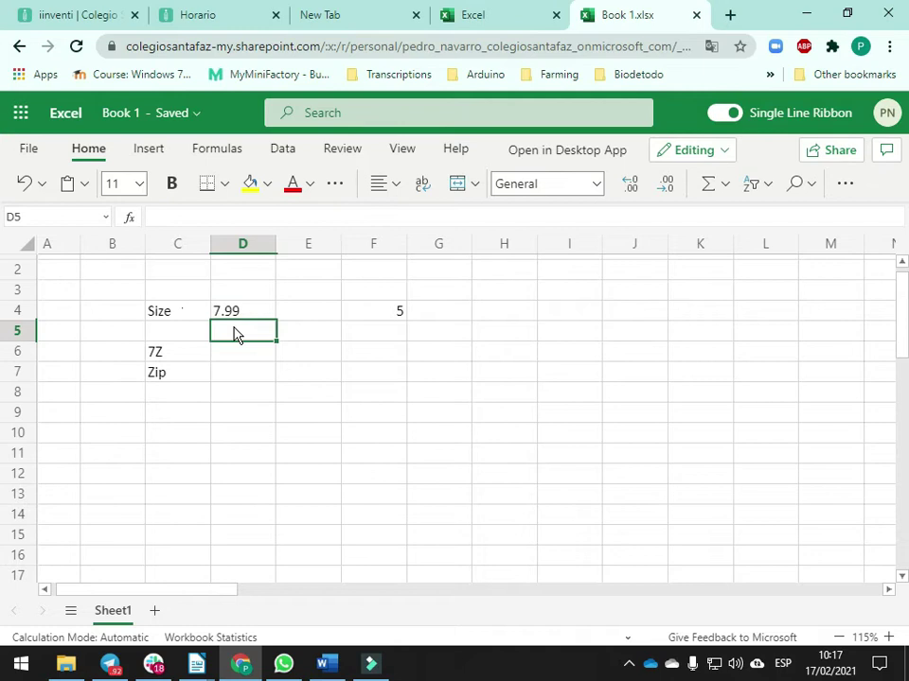
{"action": "key", "text": "Up"}
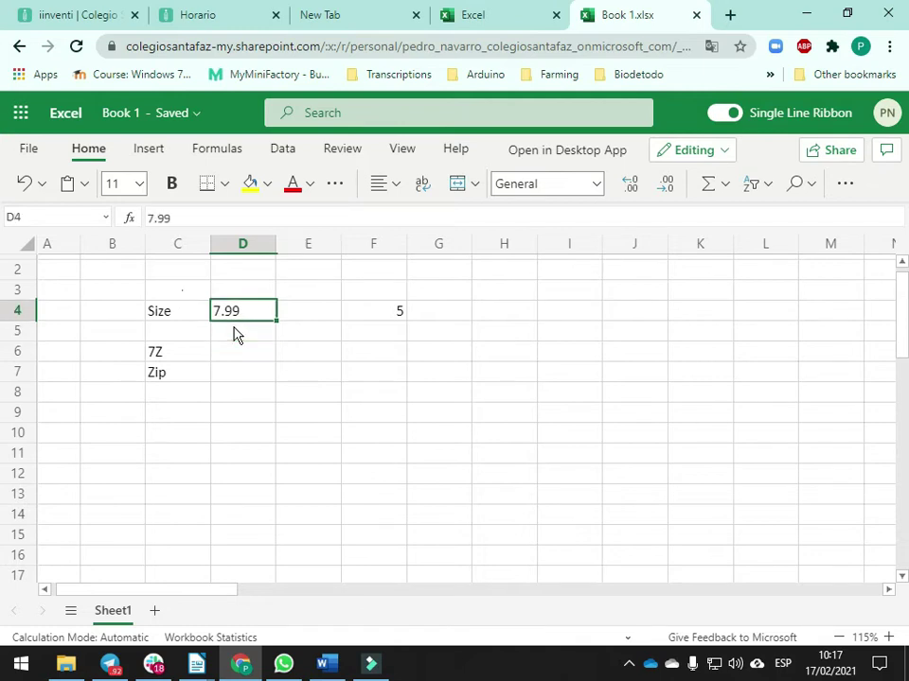
{"action": "key", "text": "F2"}
{"action": "key", "text": "Delete"}
{"action": "type", "text": ","}
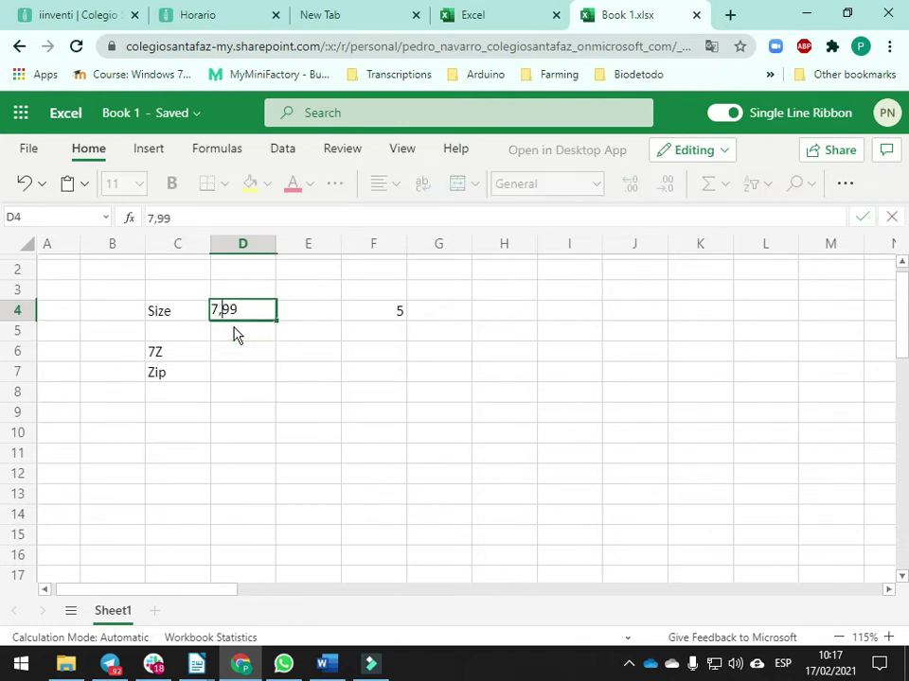
{"action": "key", "text": "Return"}
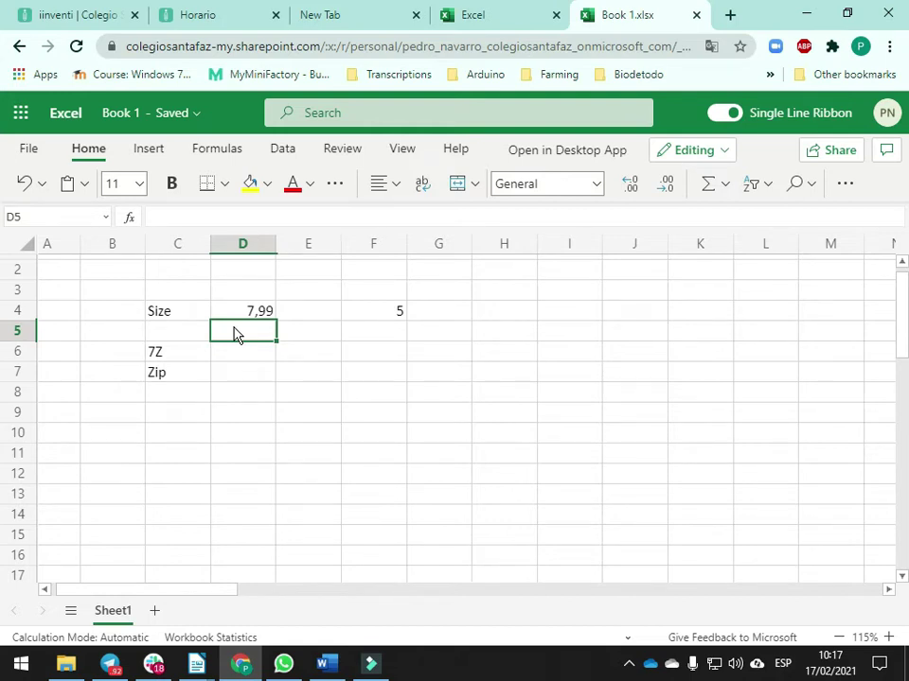
Check the Writer notes and enter the 7Z size 5,87 in D6
{"action": "left_click", "coordinate": [256, 359]}
{"action": "key", "text": "alt+Tab"}
{"action": "key", "text": "alt+Tab"}
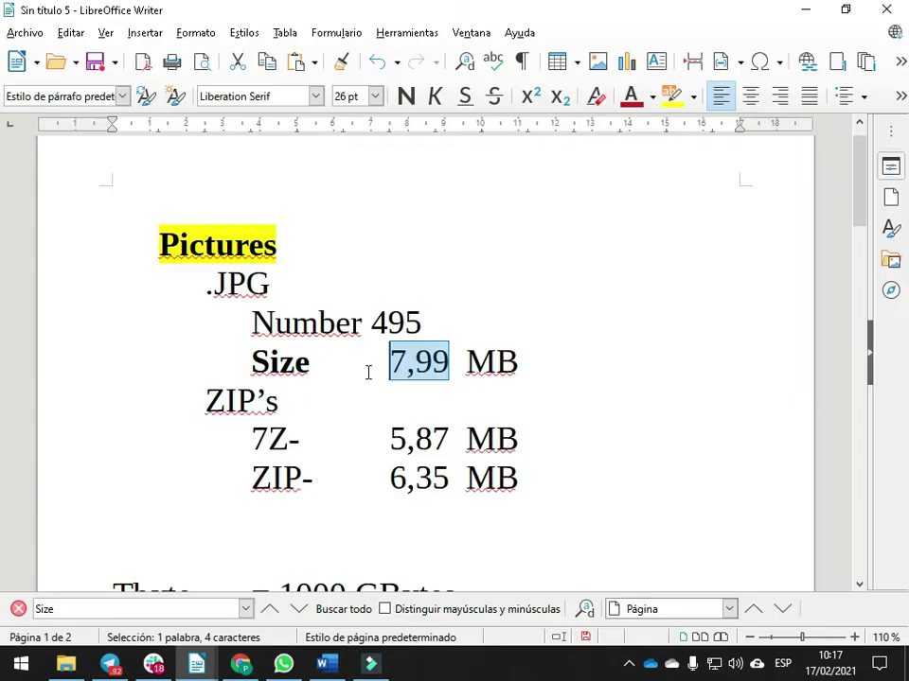
{"action": "key", "text": "alt+Tab"}
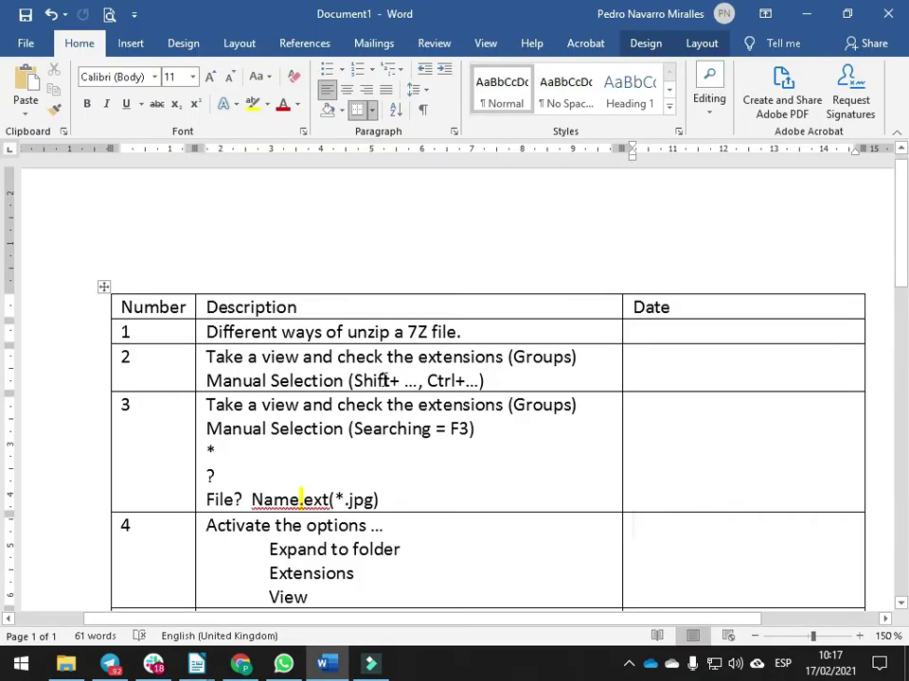
{"action": "key", "text": "alt+Tab"}
{"action": "type", "text": "5"}
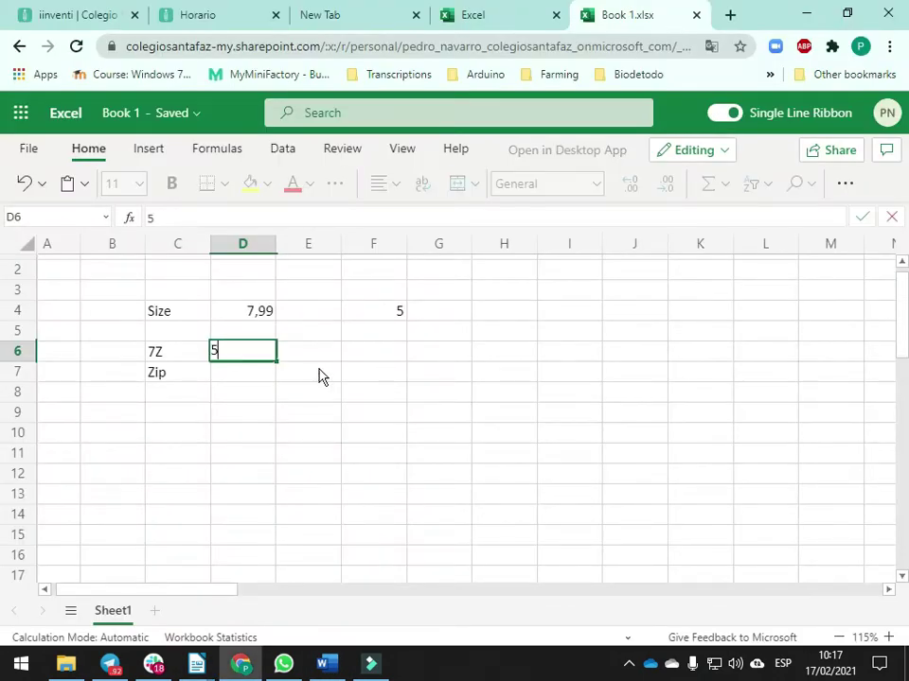
{"action": "type", "text": ",87"}
{"action": "key", "text": "Return"}
Enter the Zip size 6,35 in D7 and clear the stray 5 from F4
{"action": "key", "text": "alt+Tab"}
{"action": "key", "text": "alt+Tab"}
{"action": "key", "text": "Tab"}
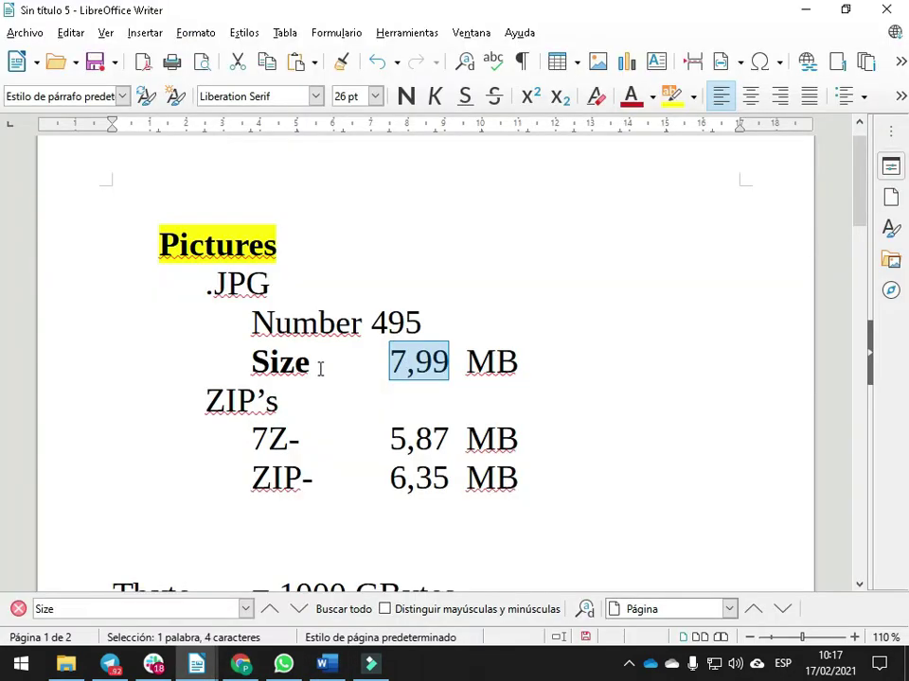
{"action": "key", "text": "alt+Tab"}
{"action": "key", "text": "Tab"}
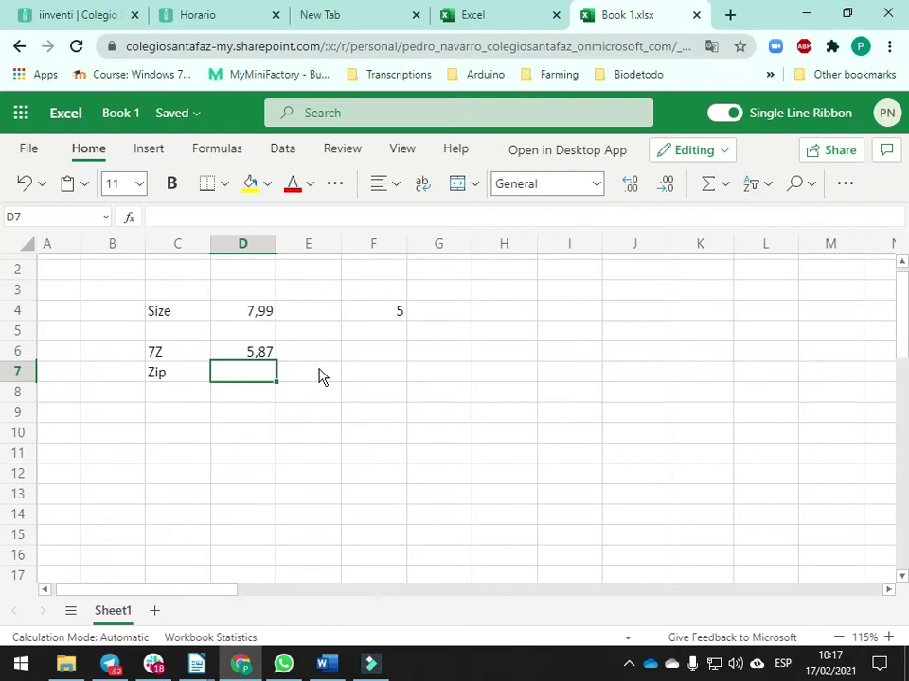
{"action": "type", "text": "6,35"}
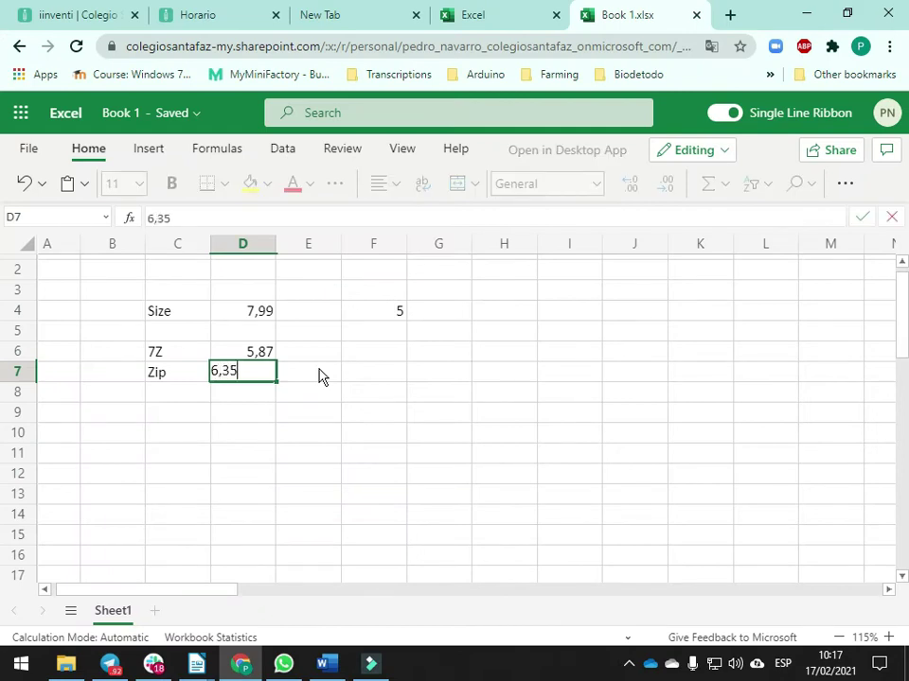
{"action": "key", "text": "Return"}
{"action": "left_click", "coordinate": [371, 318]}
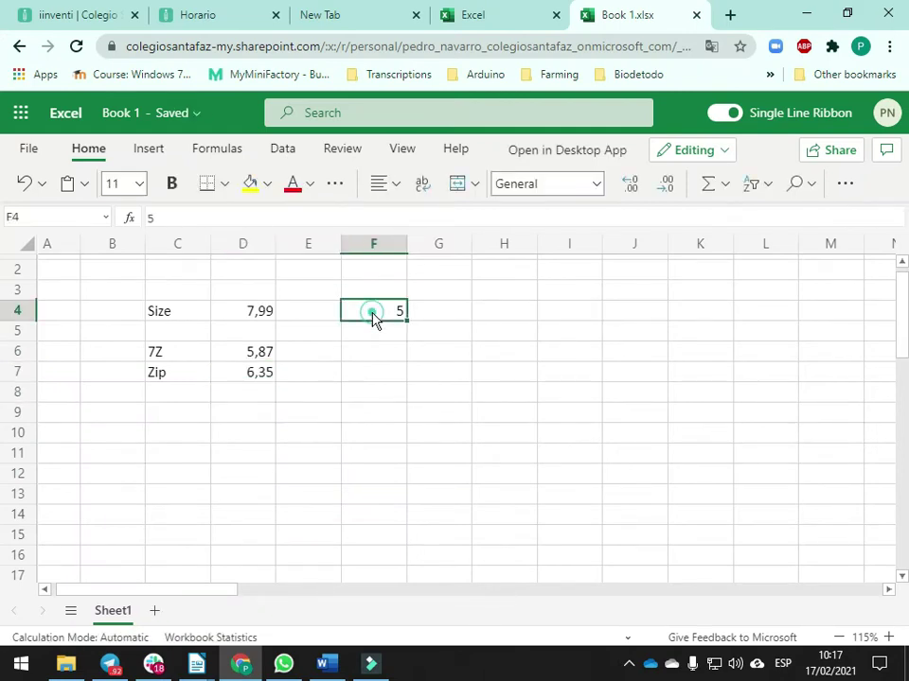
{"action": "key", "text": "Delete"}
Enter =100-(D6/D4)*100 in E6 to compute the 7Z saving percentage
{"action": "left_click", "coordinate": [324, 352]}
{"action": "type", "text": "="}
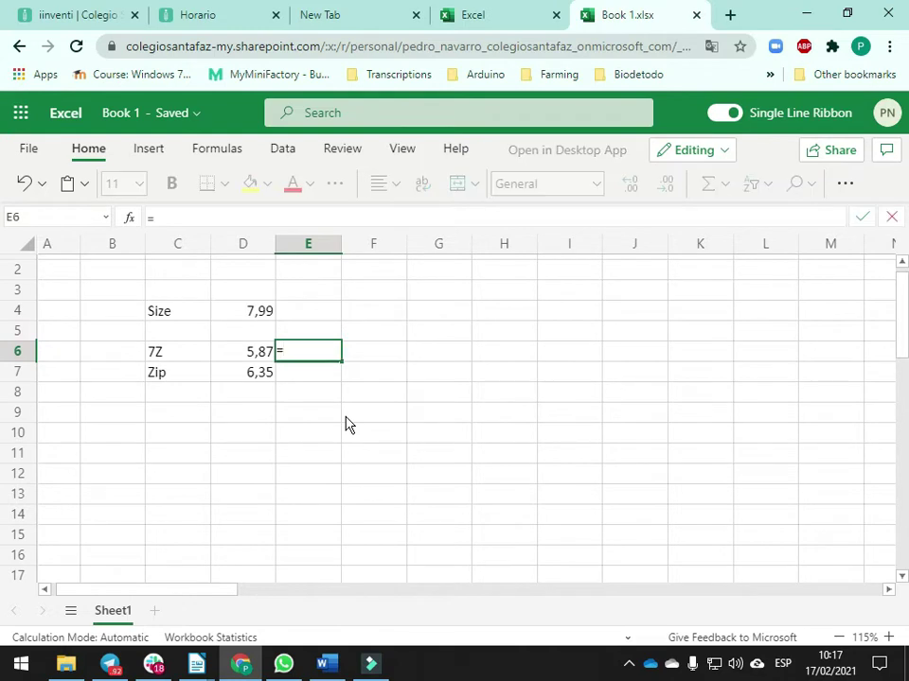
{"action": "type", "text": "100-("}
{"action": "left_click", "coordinate": [256, 358]}
{"action": "type", "text": "/"}
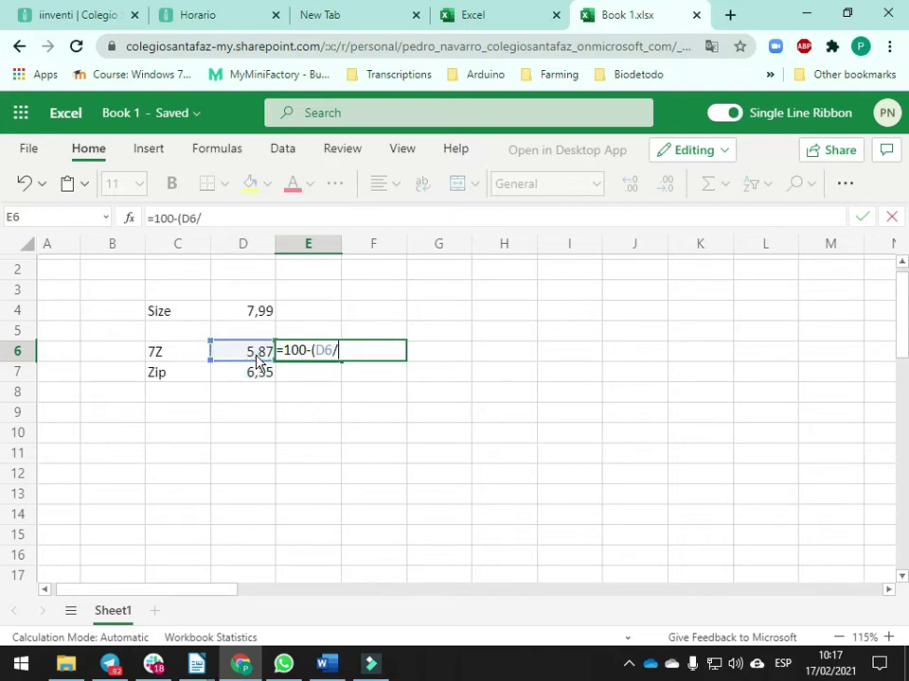
{"action": "left_click", "coordinate": [260, 314]}
{"action": "type", "text": ")*100"}
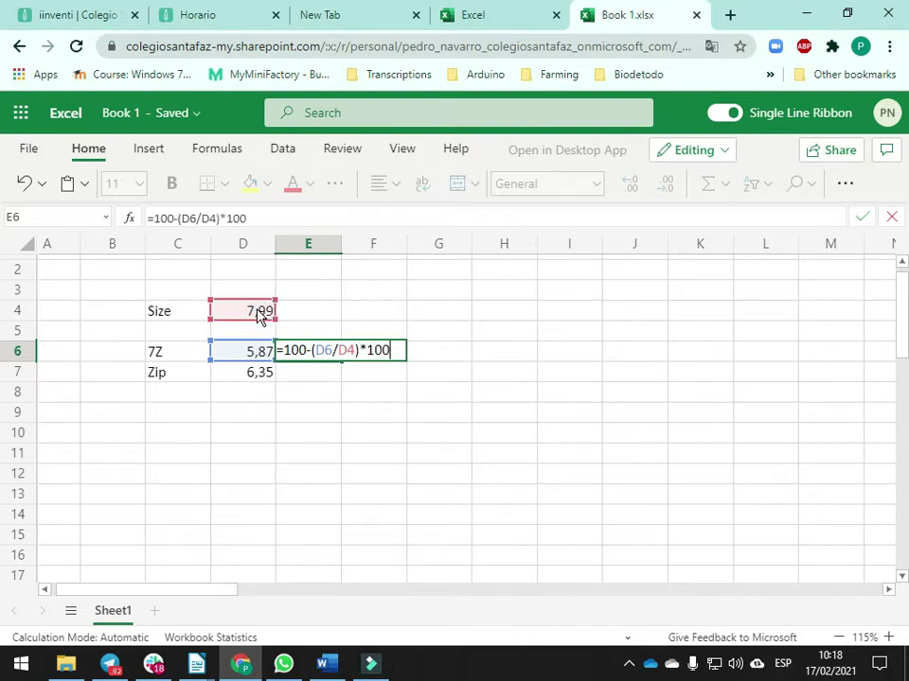
{"action": "key", "text": "Return"}
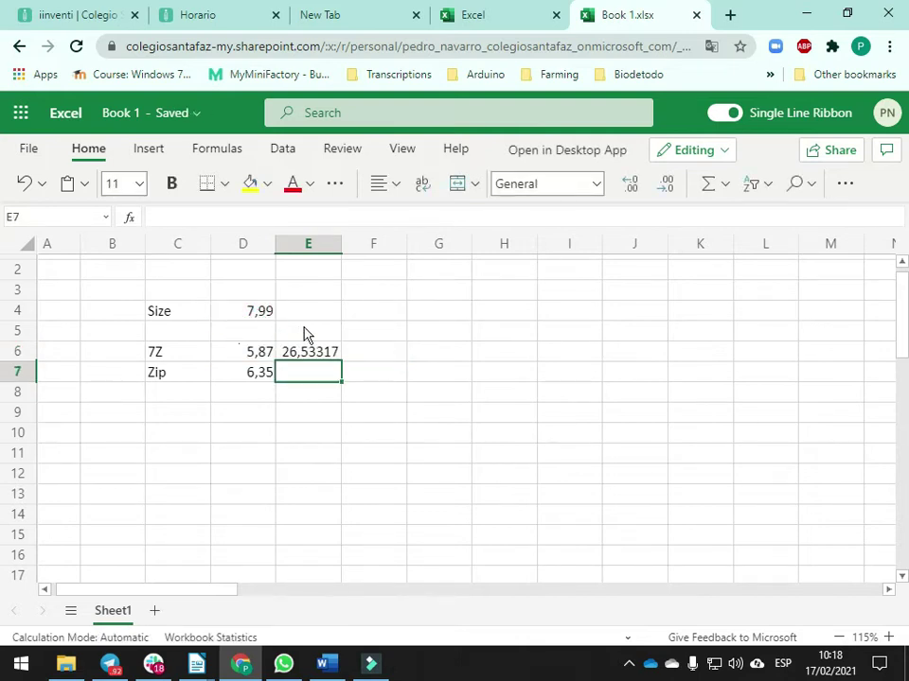
Reduce E6 to two decimals showing 26,53, then begin =100-( in E7
{"action": "left_click", "coordinate": [308, 354]}
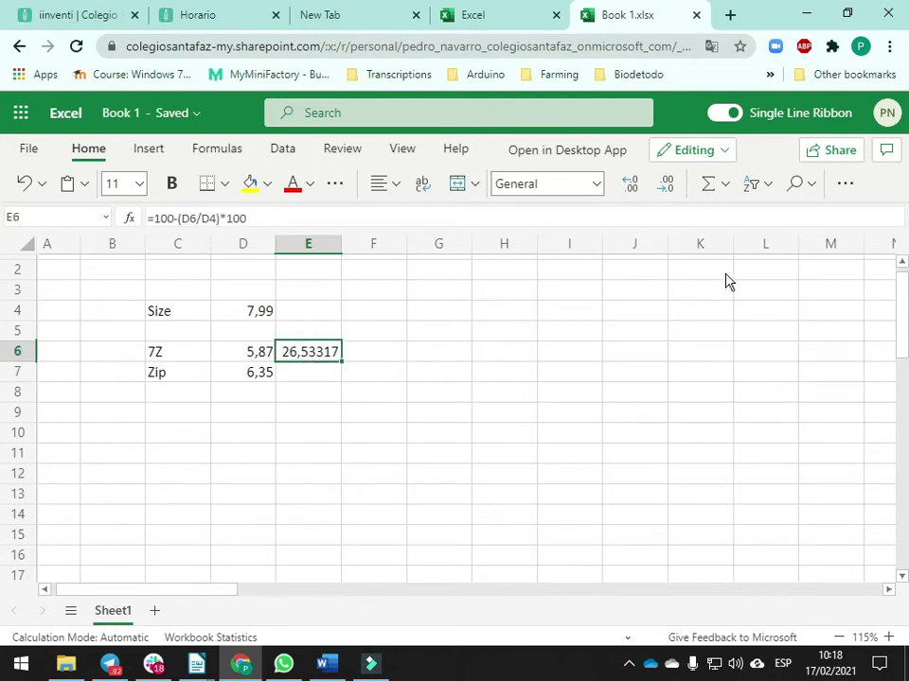
{"action": "left_click", "coordinate": [843, 190]}
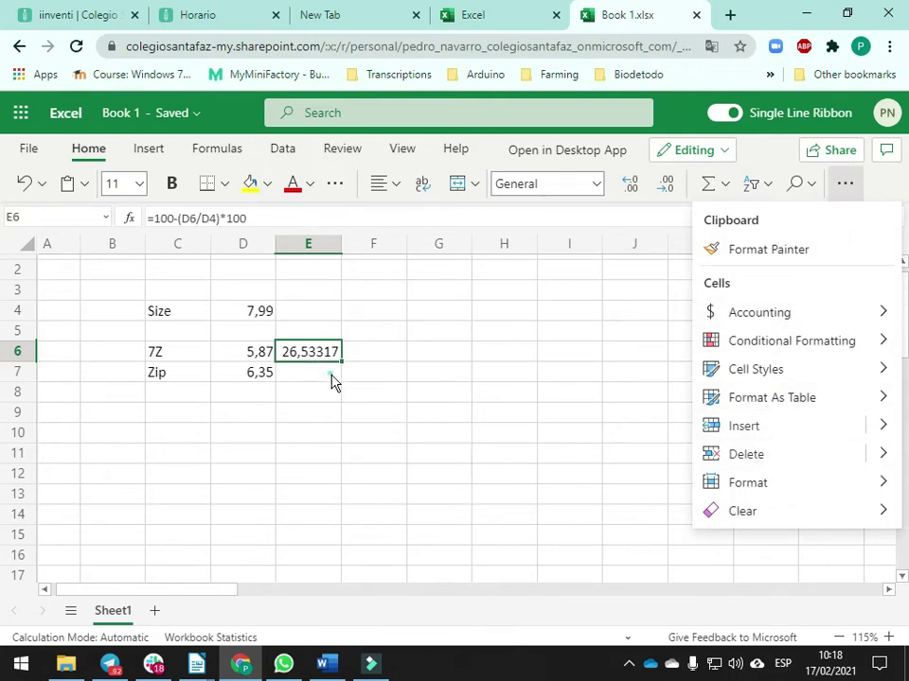
{"action": "left_click", "coordinate": [308, 358]}
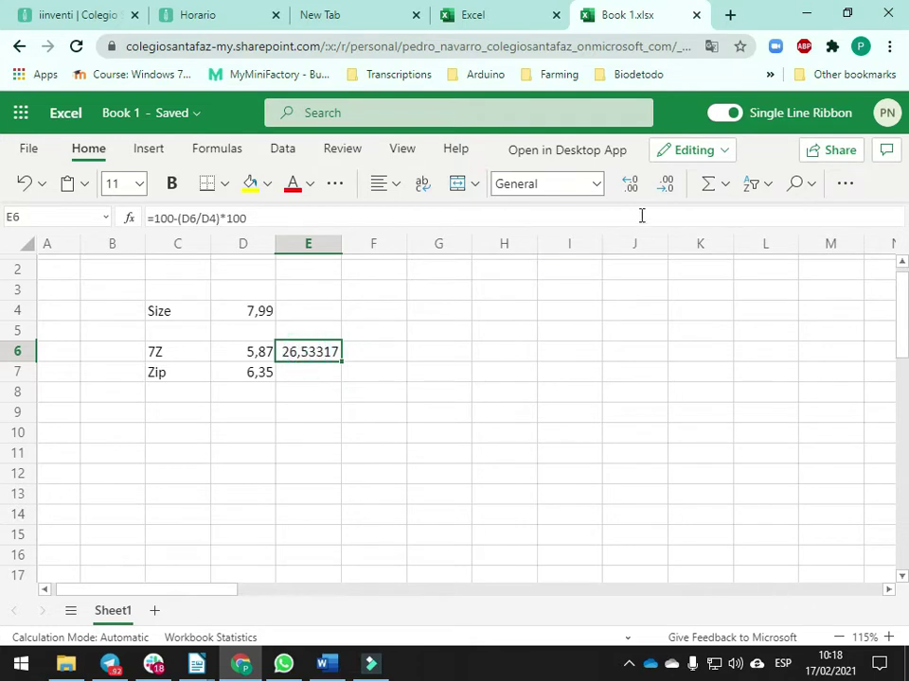
{"action": "left_click", "coordinate": [666, 186]}
{"action": "left_click", "coordinate": [665, 185]}
{"action": "left_click", "coordinate": [665, 185]}
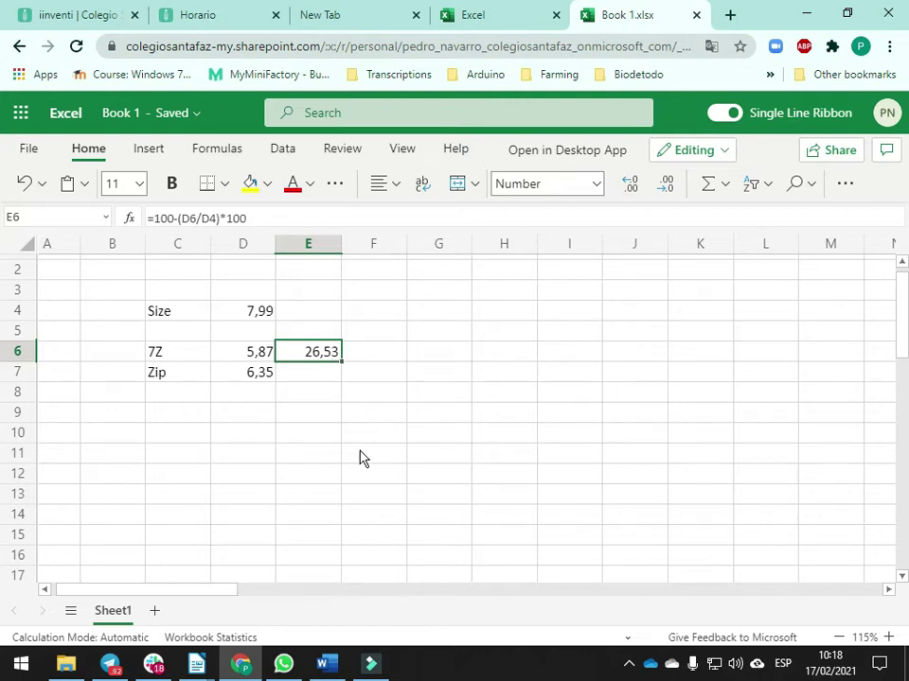
{"action": "left_click", "coordinate": [324, 374]}
{"action": "type", "text": "=100-("}
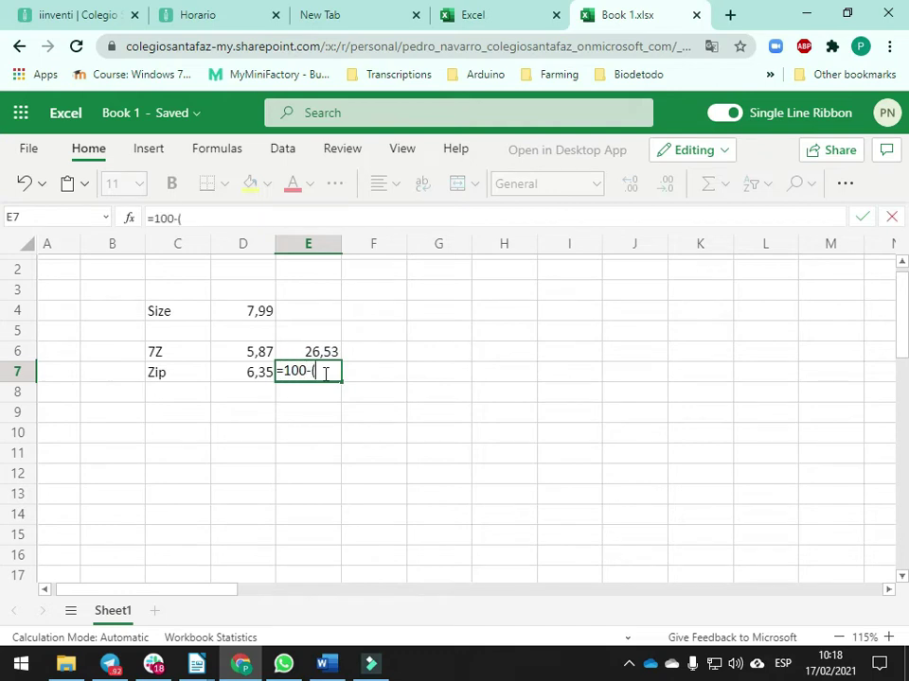
Complete E7's formula as =100-(D7/D4)*100
{"action": "left_click", "coordinate": [239, 376]}
{"action": "type", "text": "/"}
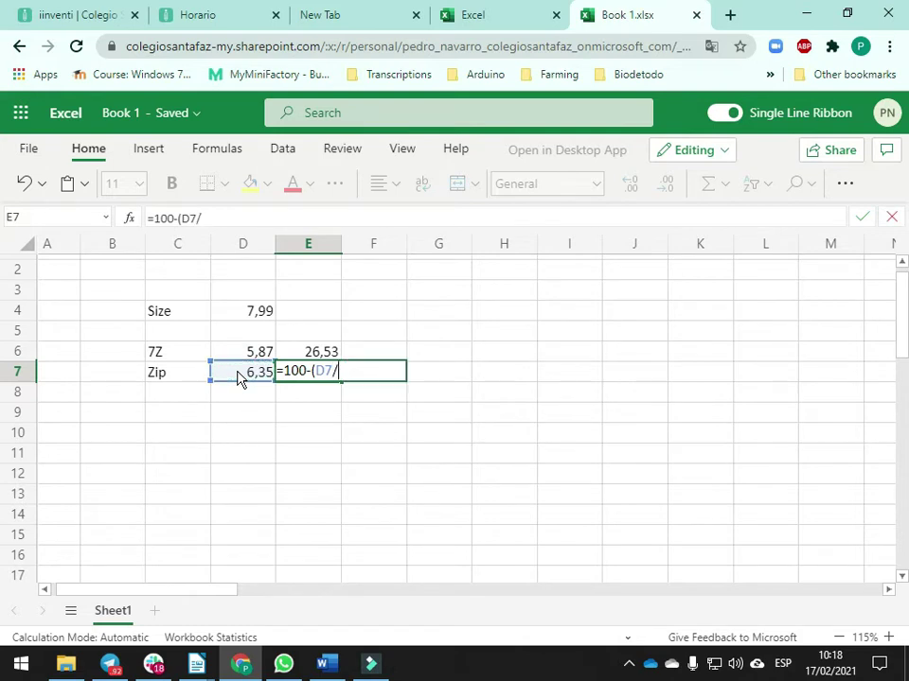
{"action": "left_click", "coordinate": [263, 315]}
{"action": "type", "text": ")"}
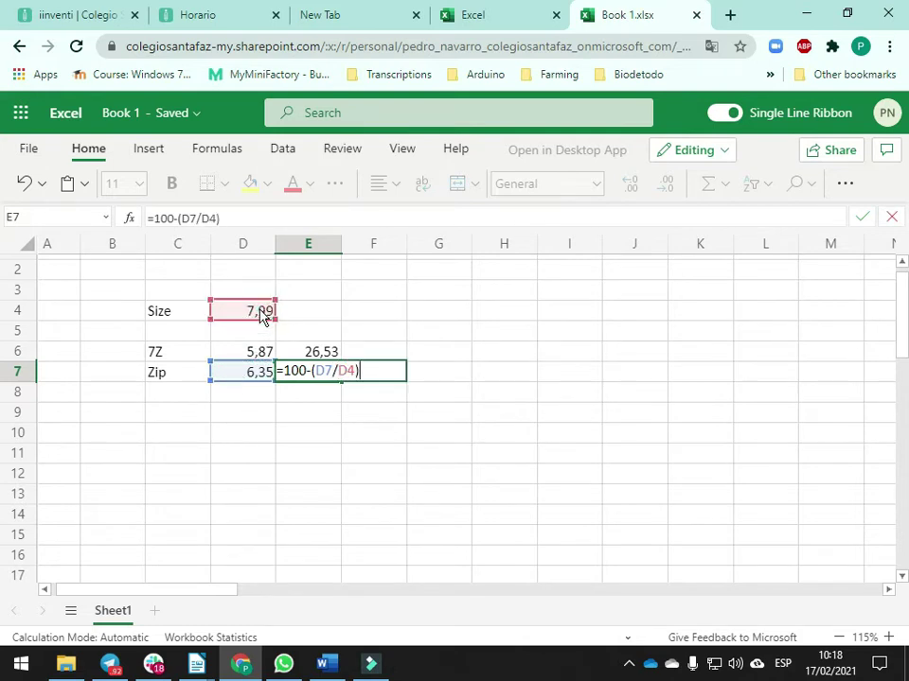
{"action": "type", "text": "*100"}
{"action": "key", "text": "Return"}
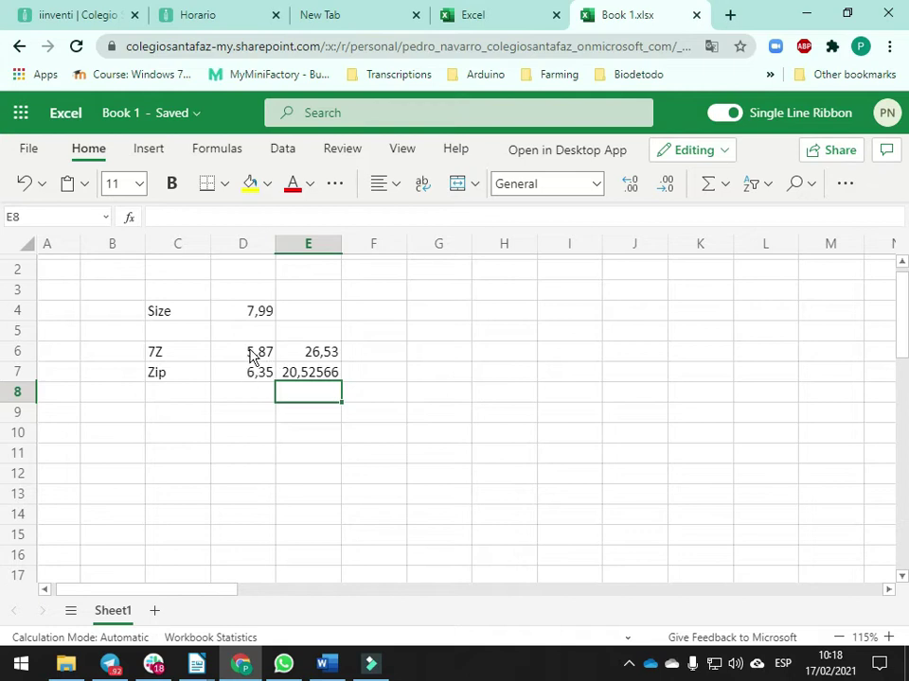
Trim E7 to two decimals so it shows 20,53
{"action": "left_click", "coordinate": [322, 377]}
{"action": "left_click", "coordinate": [667, 184]}
{"action": "left_click", "coordinate": [668, 185]}
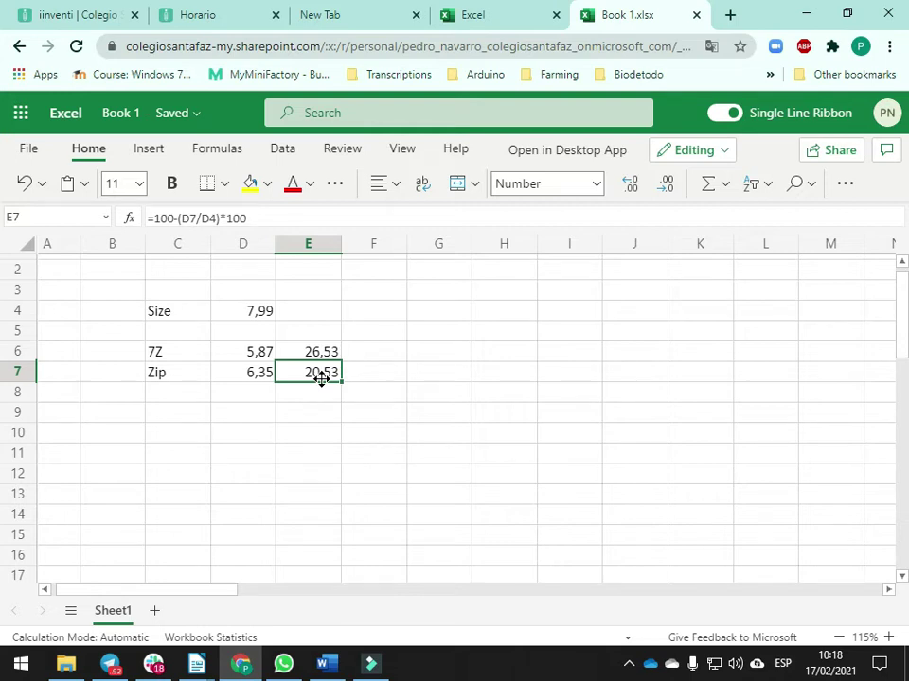
{"action": "left_click", "coordinate": [172, 281]}
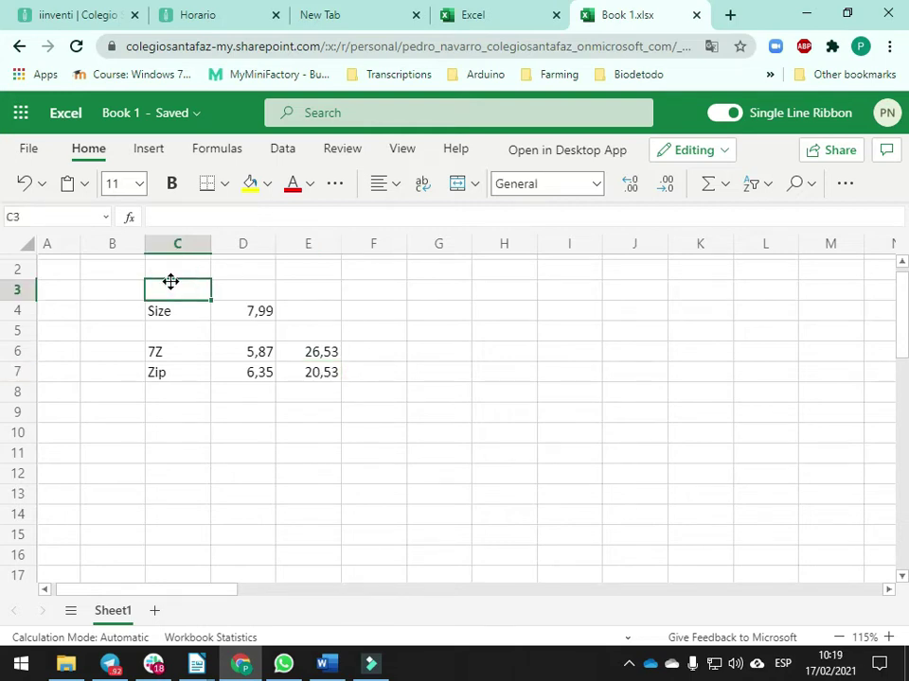
Type the labels Pictures in C3, Sheet in C10 and Documents in C14
{"action": "type", "text": "Pictures"}
{"action": "key", "text": "Return"}
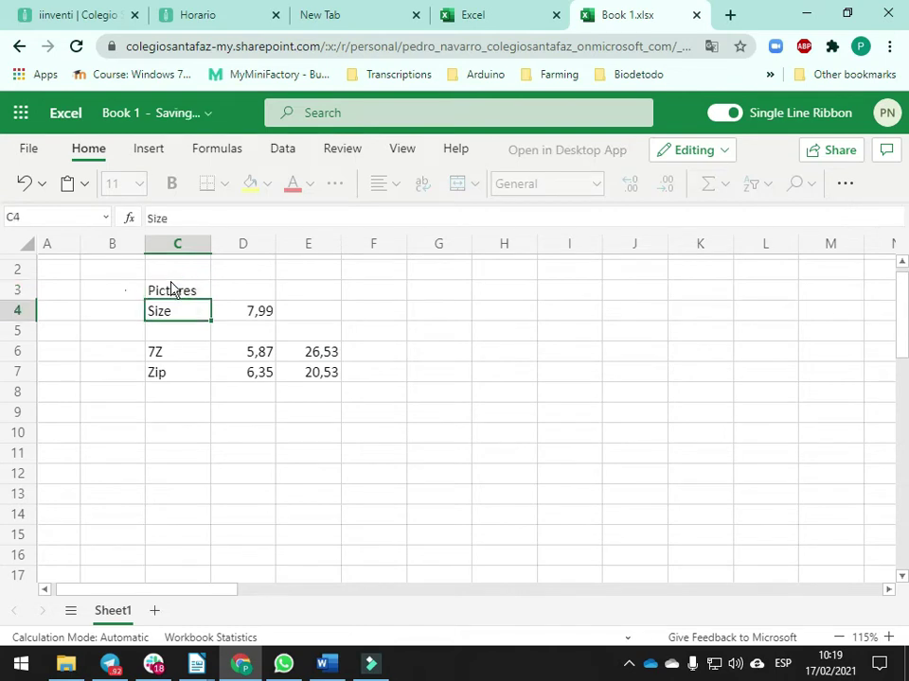
{"action": "key", "text": "Down"}
{"action": "key", "text": "Down"}
{"action": "key", "text": "Down"}
{"action": "key", "text": "Down"}
{"action": "key", "text": "Down"}
{"action": "key", "text": "Down"}
{"action": "type", "text": "Sheet"}
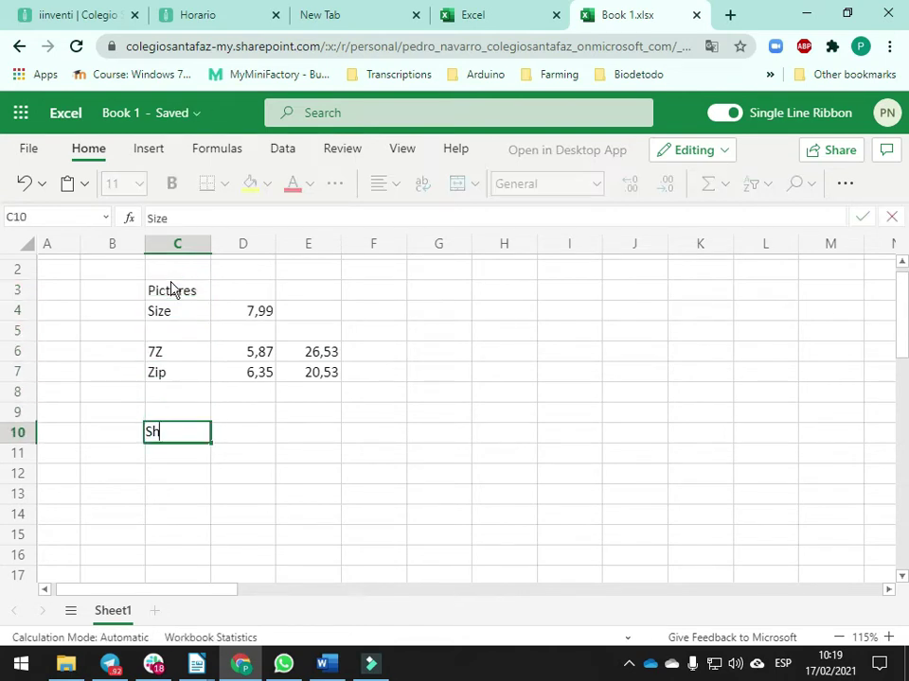
{"action": "key", "text": "Return"}
{"action": "key", "text": "Down"}
{"action": "key", "text": "Down"}
{"action": "key", "text": "Down"}
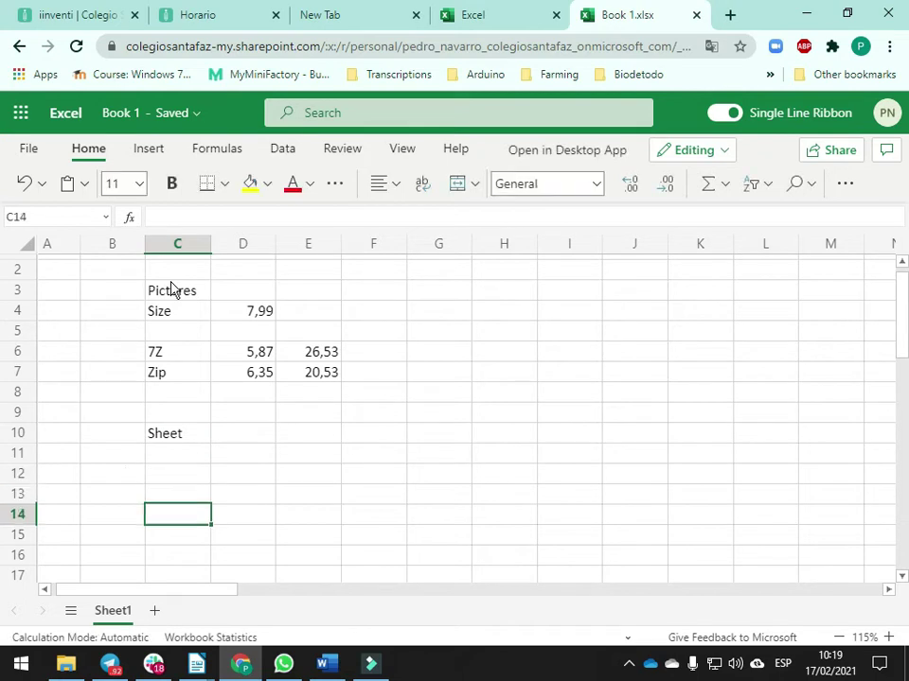
{"action": "type", "text": "Documento"}
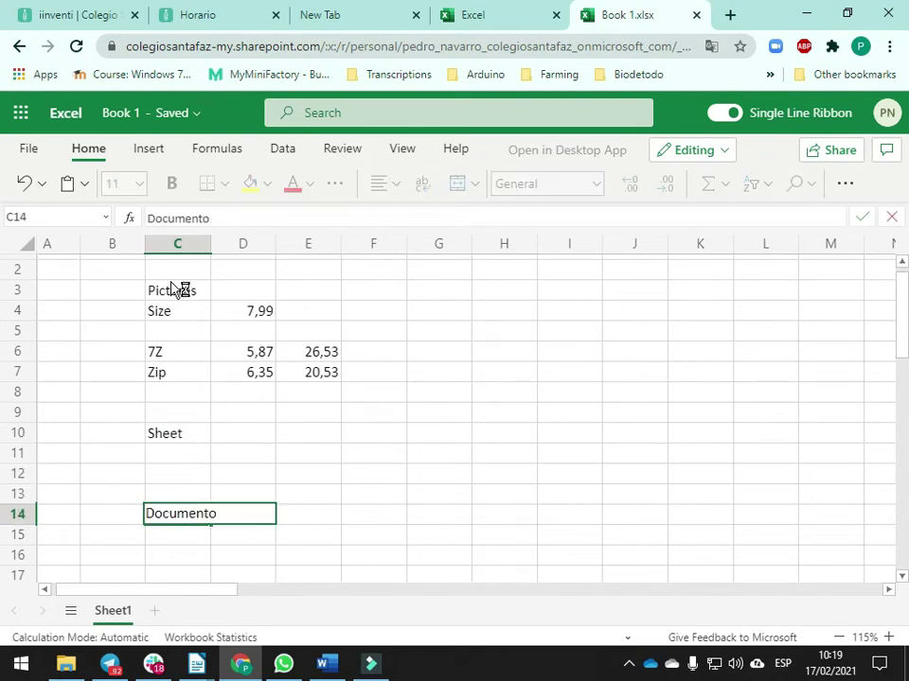
{"action": "key", "text": "BackSpace"}
{"action": "type", "text": "s"}
{"action": "key", "text": "Return"}
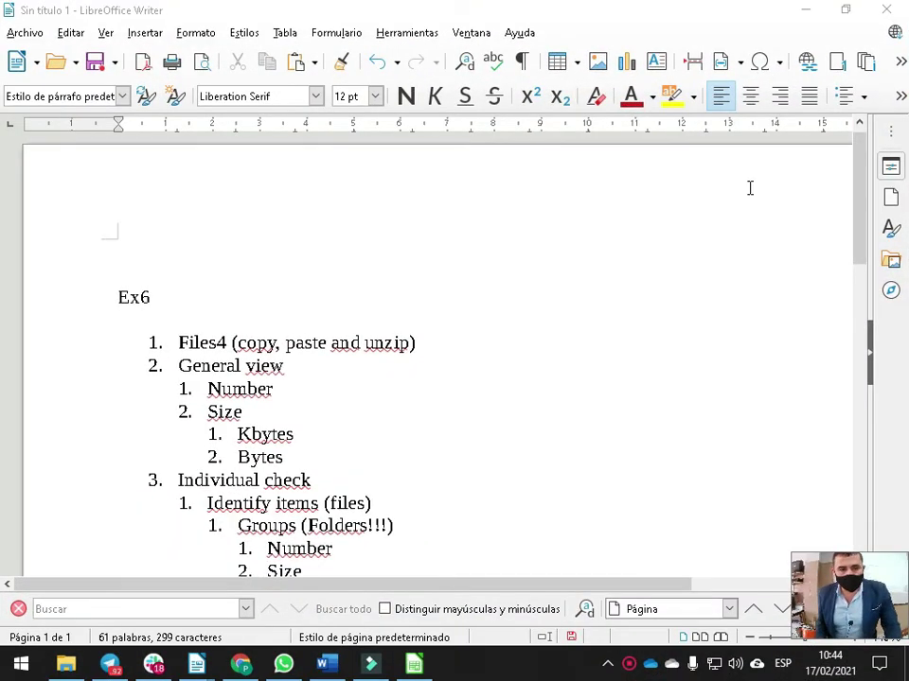
Scroll through the Ex6 outline, highlighting the Files4 (copy, paste and unzip) and Identify items (files) lines
{"action": "scroll", "coordinate": [385, 276], "scroll_direction": "down", "scroll_amount": 1}
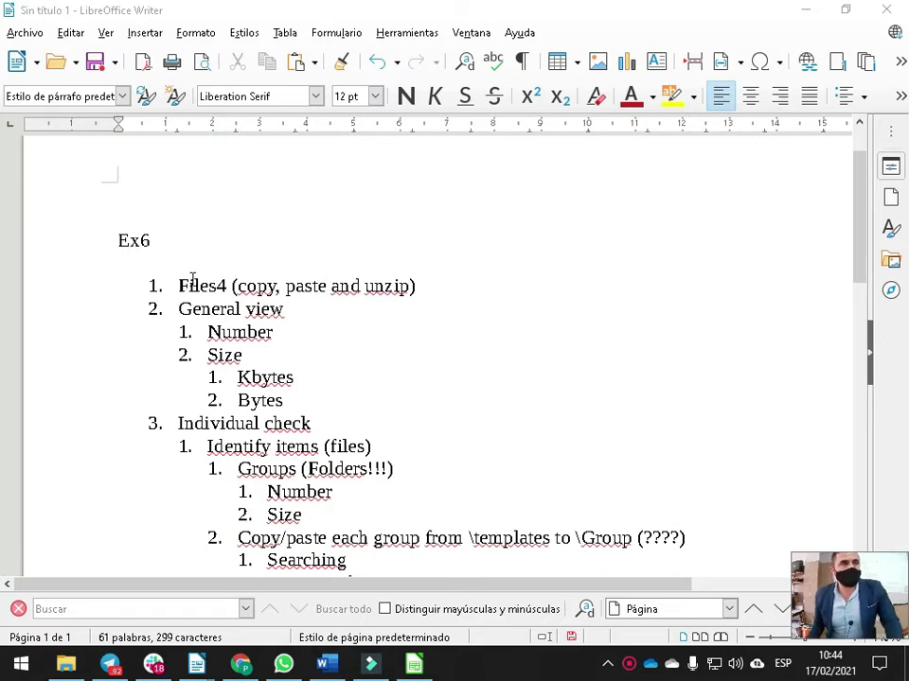
{"action": "left_click_drag", "start_coordinate": [179, 285], "coordinate": [449, 290]}
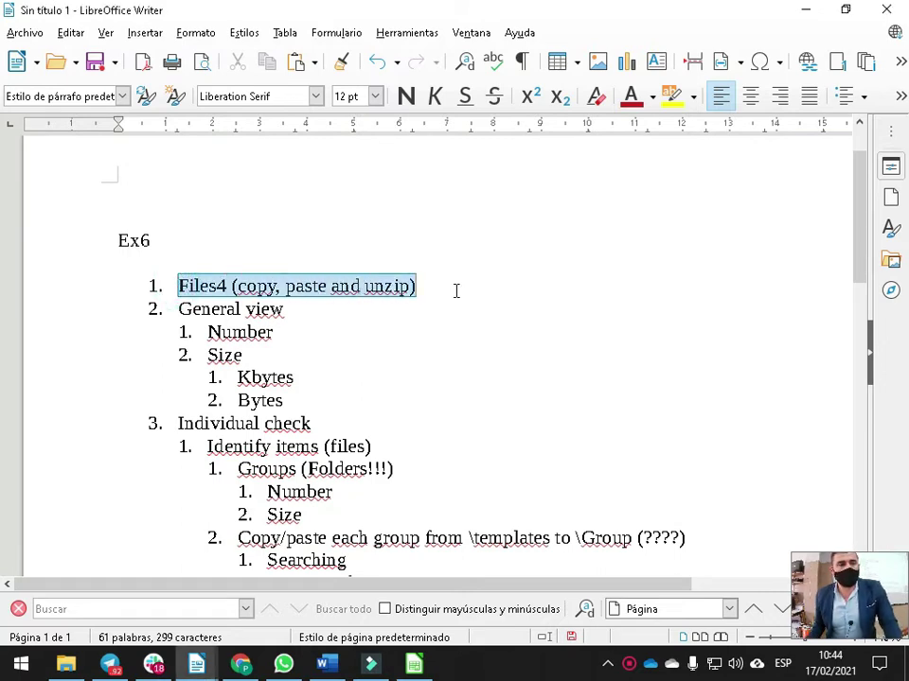
{"action": "left_click", "coordinate": [409, 286]}
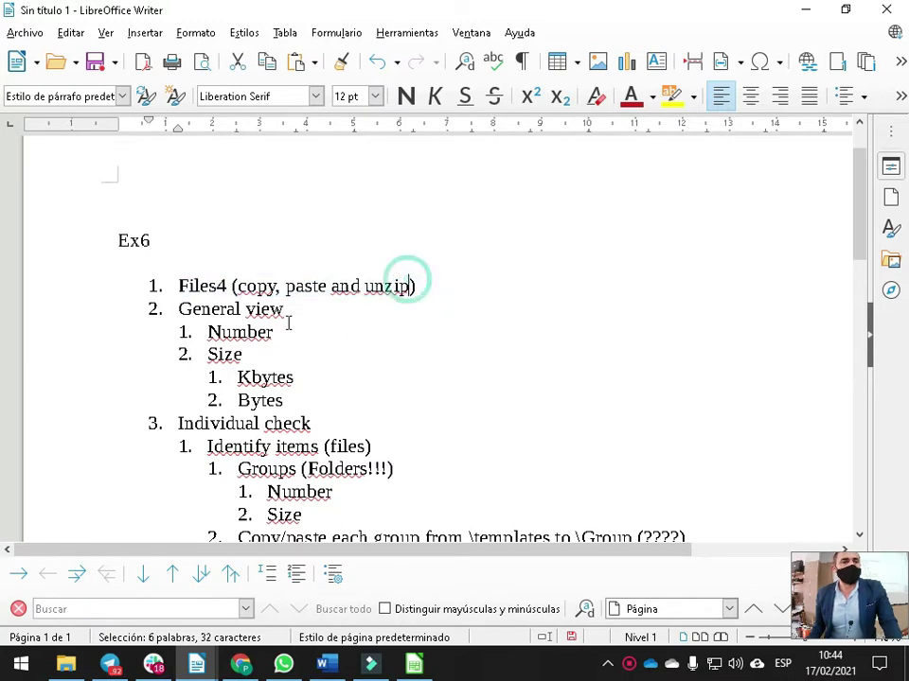
{"action": "left_click", "coordinate": [284, 309]}
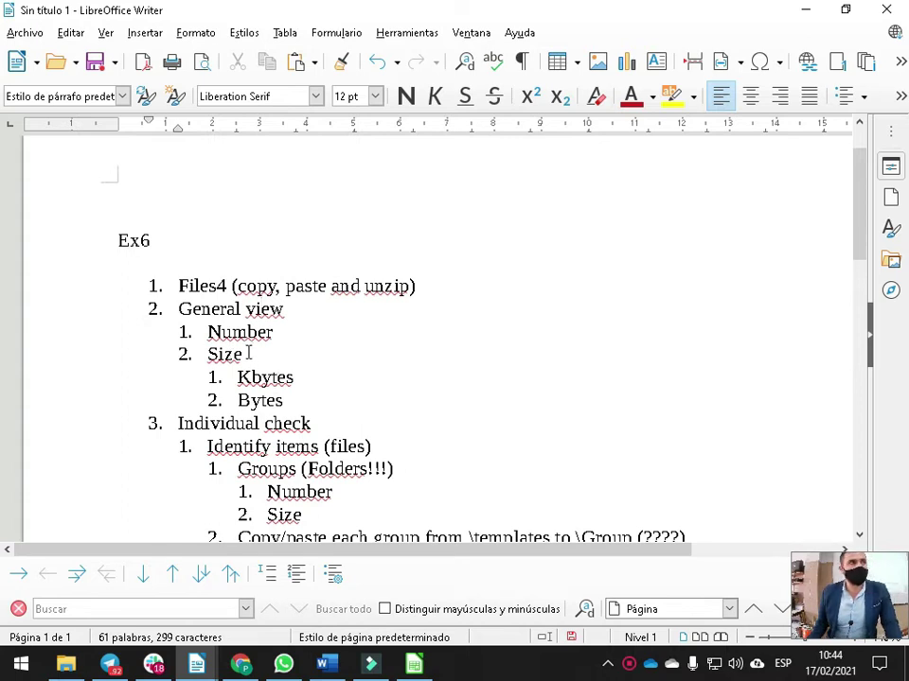
{"action": "scroll", "coordinate": [280, 398], "scroll_direction": "down", "scroll_amount": 3}
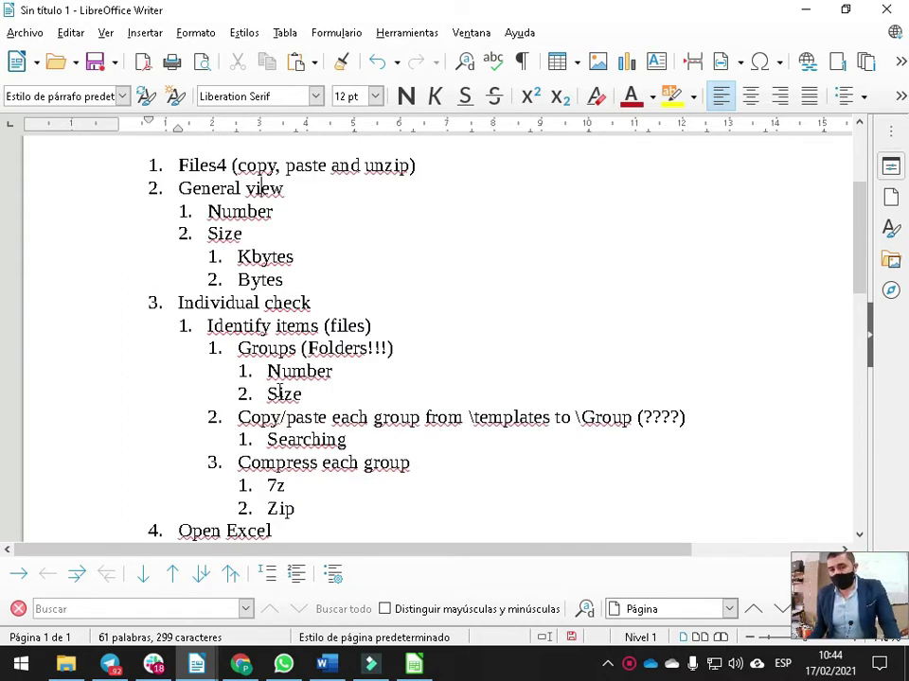
{"action": "scroll", "coordinate": [281, 392], "scroll_direction": "down", "scroll_amount": 2}
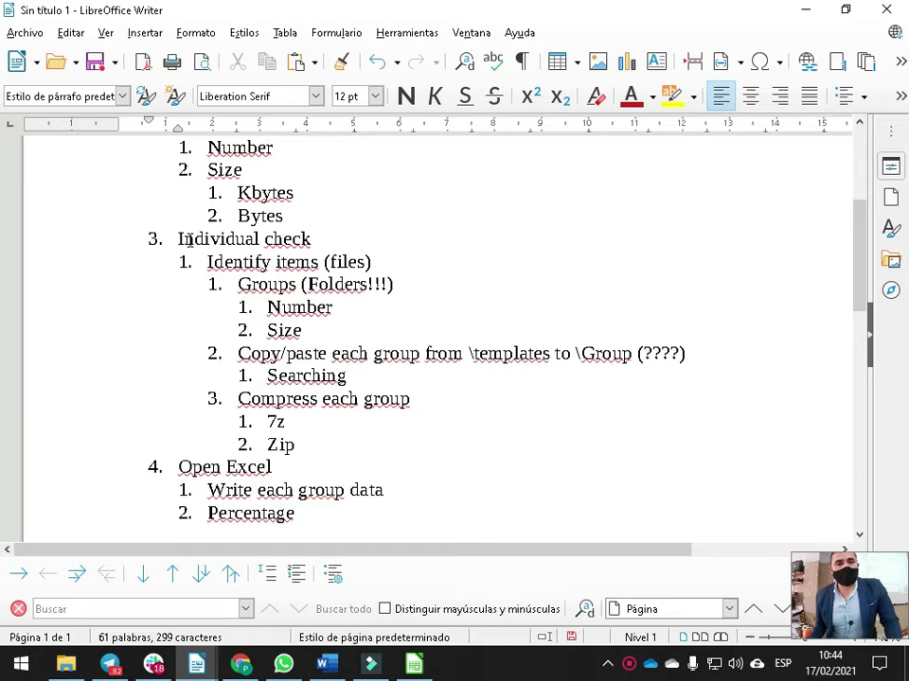
{"action": "left_click_drag", "start_coordinate": [214, 263], "coordinate": [385, 262]}
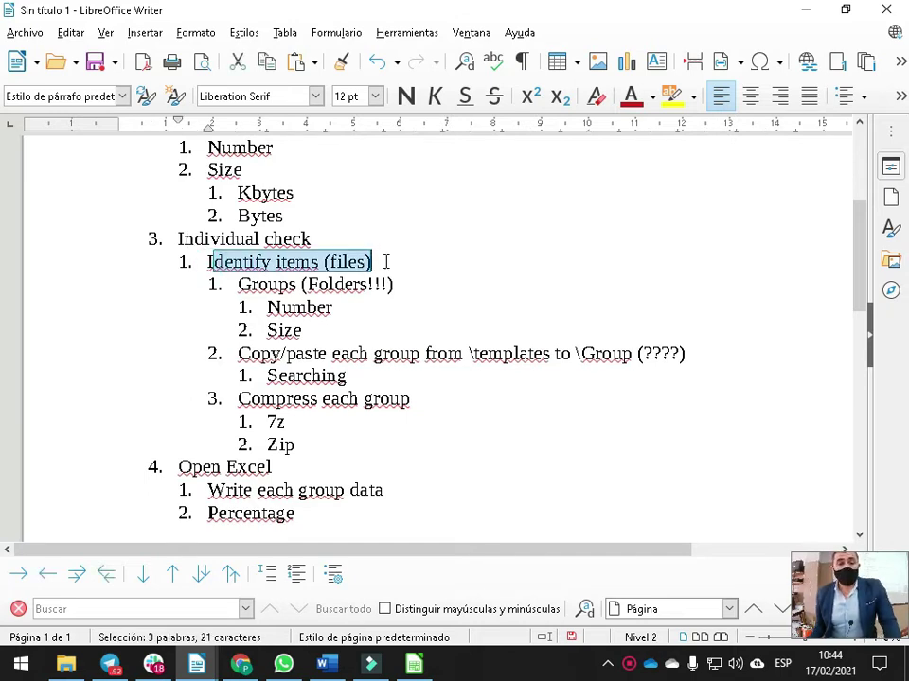
{"action": "left_click", "coordinate": [393, 260]}
{"action": "scroll", "coordinate": [388, 265], "scroll_direction": "up", "scroll_amount": 3}
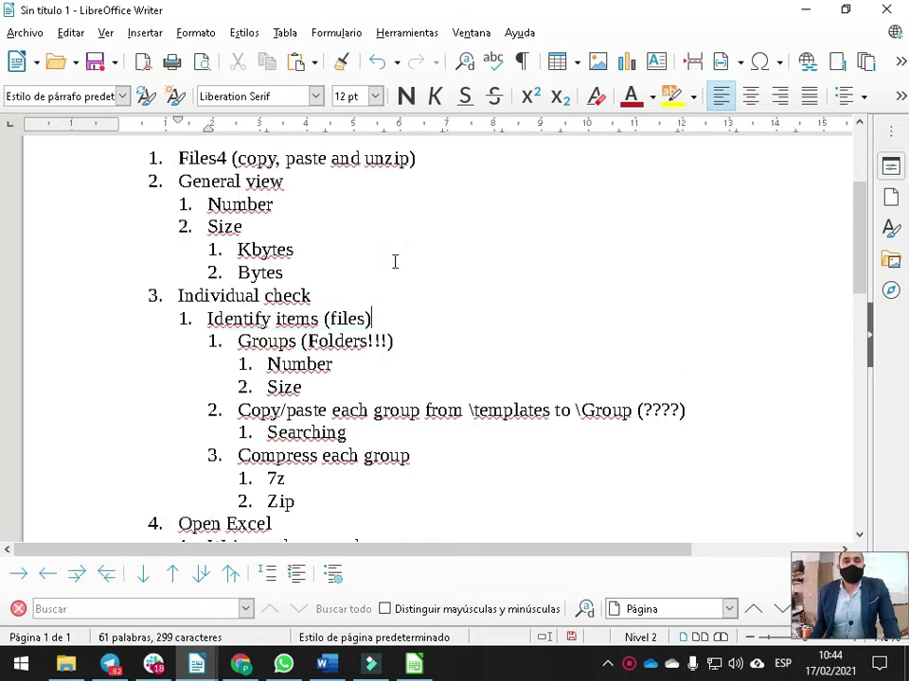
{"action": "left_click", "coordinate": [206, 246]}
{"action": "left_click", "coordinate": [300, 245]}
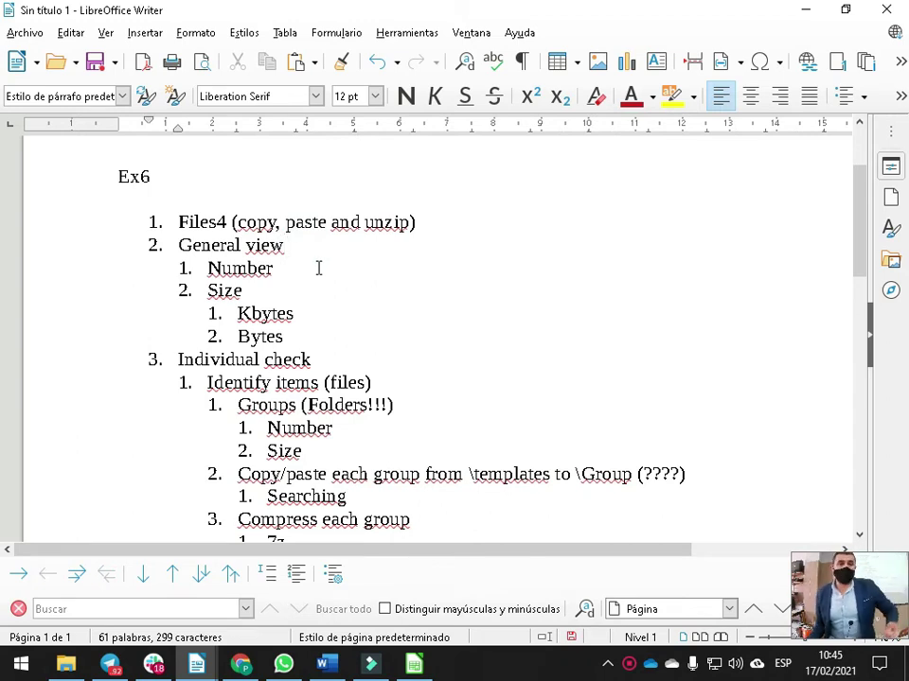
{"action": "scroll", "coordinate": [310, 272], "scroll_direction": "down", "scroll_amount": 3}
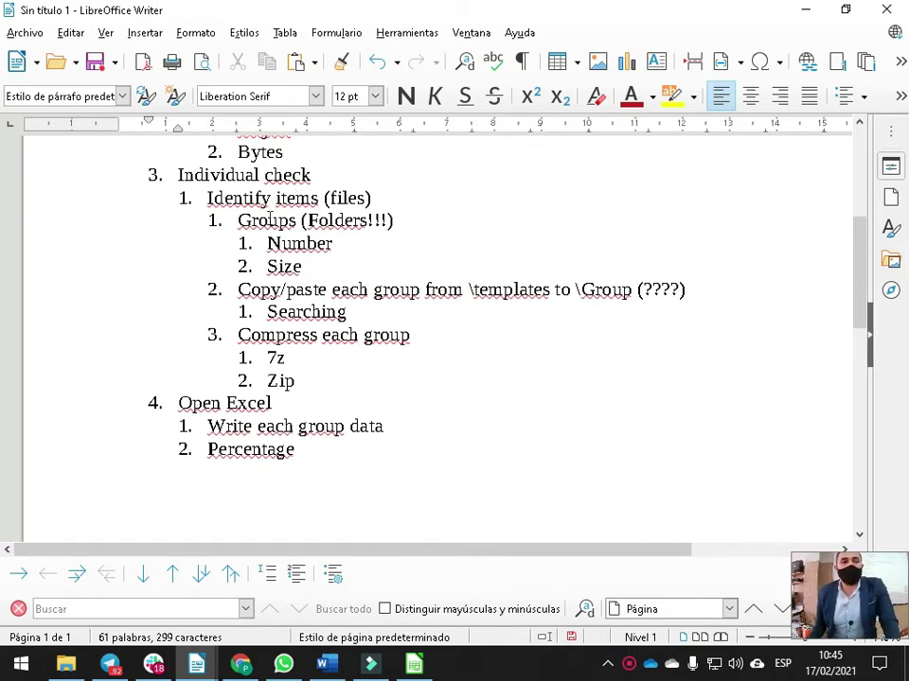
Add ->\Documents after Groups (Folders!!!), making its backslash yellow-highlighted and bold
{"action": "left_click", "coordinate": [417, 222]}
{"action": "type", "text": "->"}
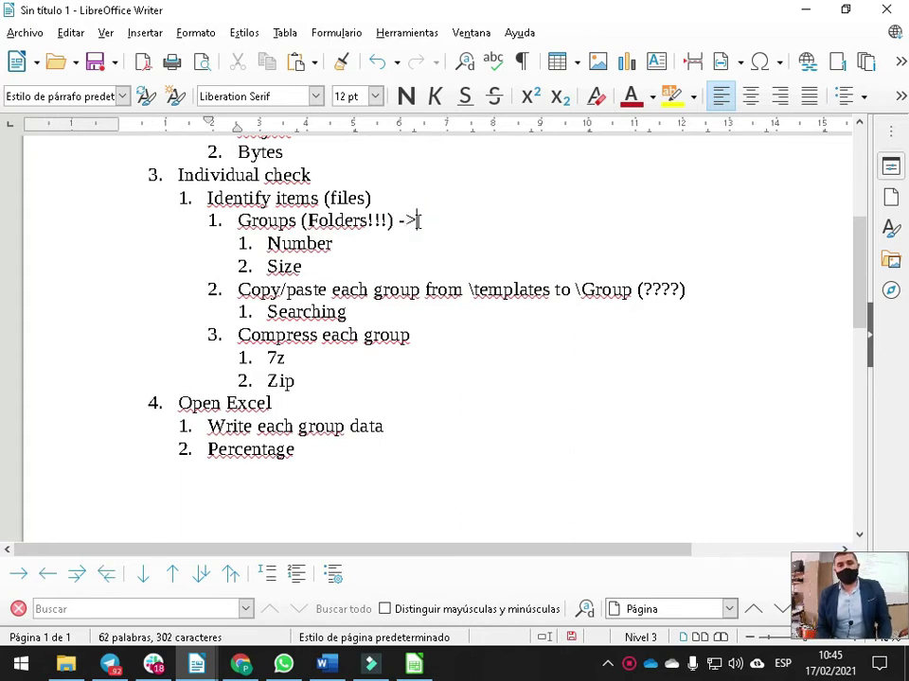
{"action": "type", "text": "\\Documents"}
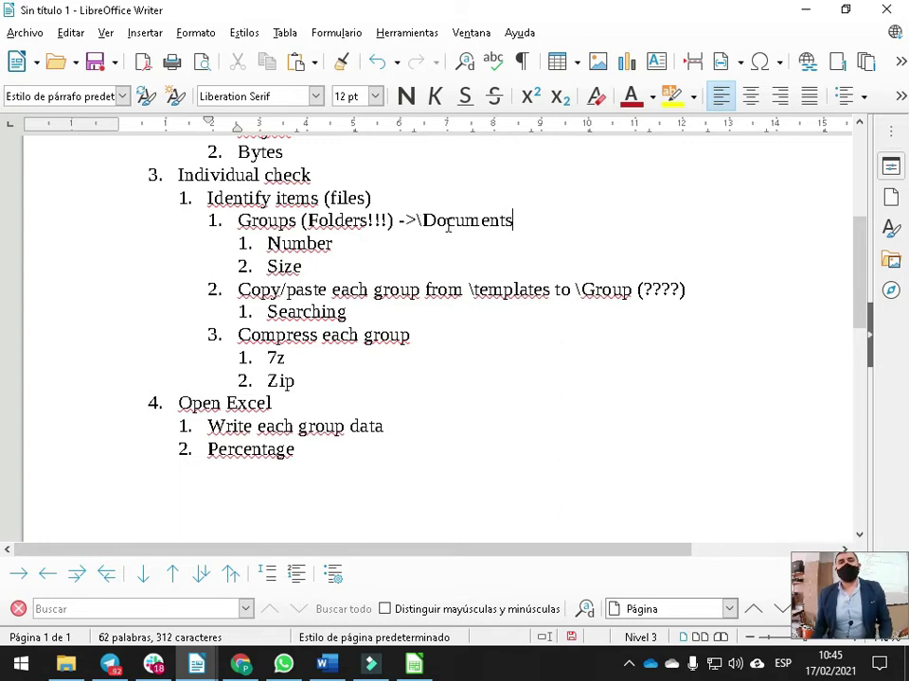
{"action": "left_click_drag", "start_coordinate": [412, 221], "coordinate": [422, 220]}
{"action": "left_click", "coordinate": [670, 96]}
{"action": "left_click", "coordinate": [413, 219]}
{"action": "left_click_drag", "start_coordinate": [411, 220], "coordinate": [423, 220]}
{"action": "left_click", "coordinate": [406, 95]}
{"action": "left_click", "coordinate": [476, 220]}
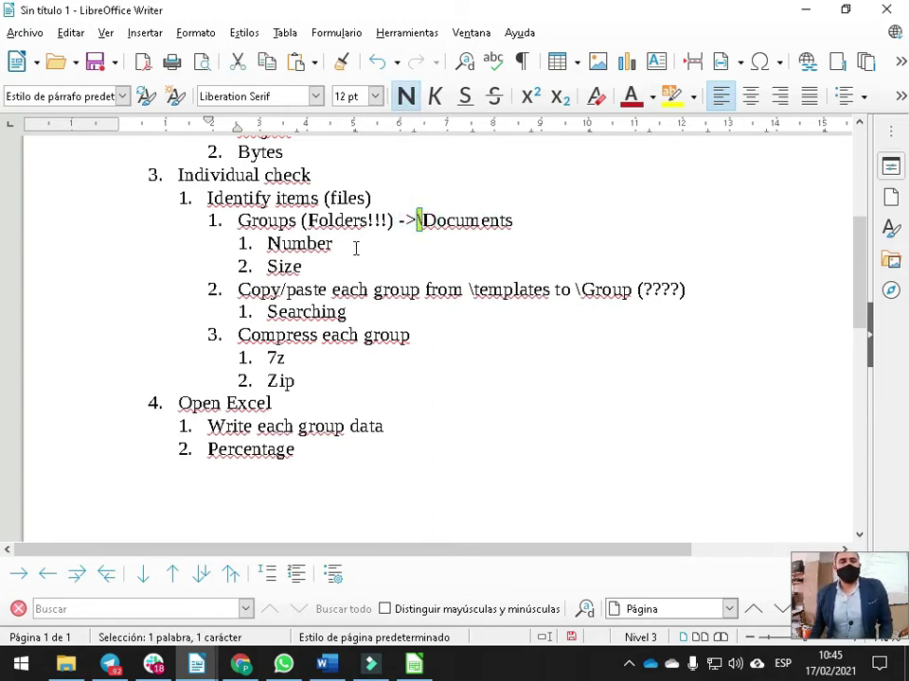
Add (F3) after Searching in the outline
{"action": "left_click", "coordinate": [310, 266]}
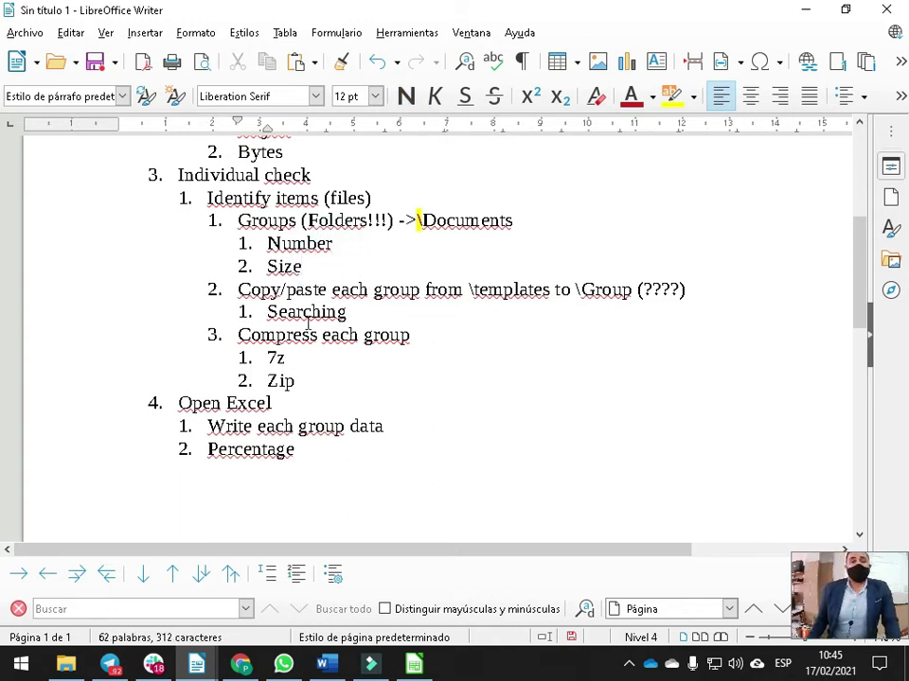
{"action": "double_click", "coordinate": [240, 405]}
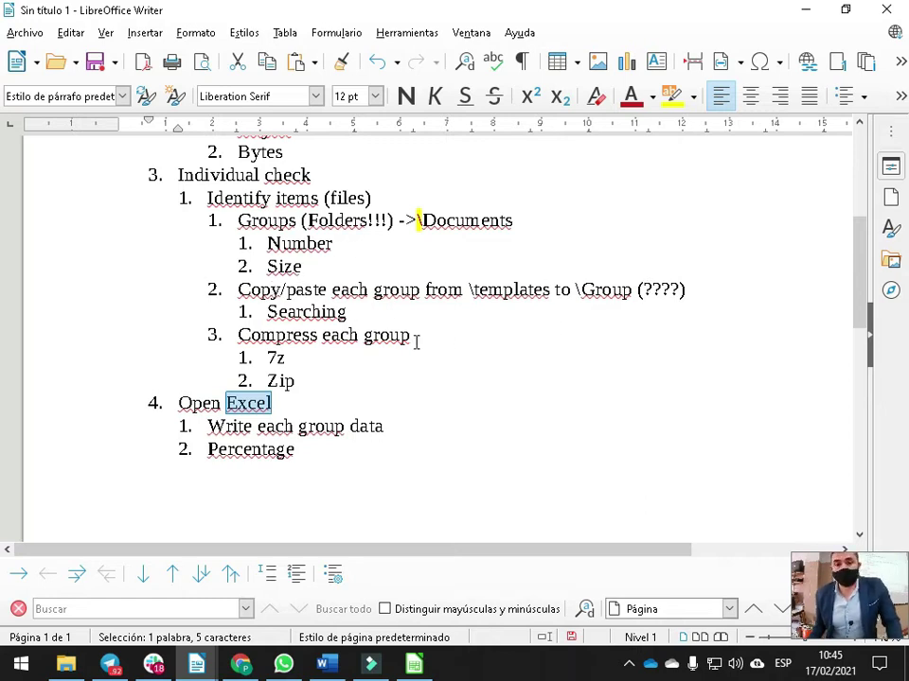
{"action": "double_click", "coordinate": [286, 310]}
{"action": "left_click", "coordinate": [402, 314]}
{"action": "type", "text": "(F3)"}
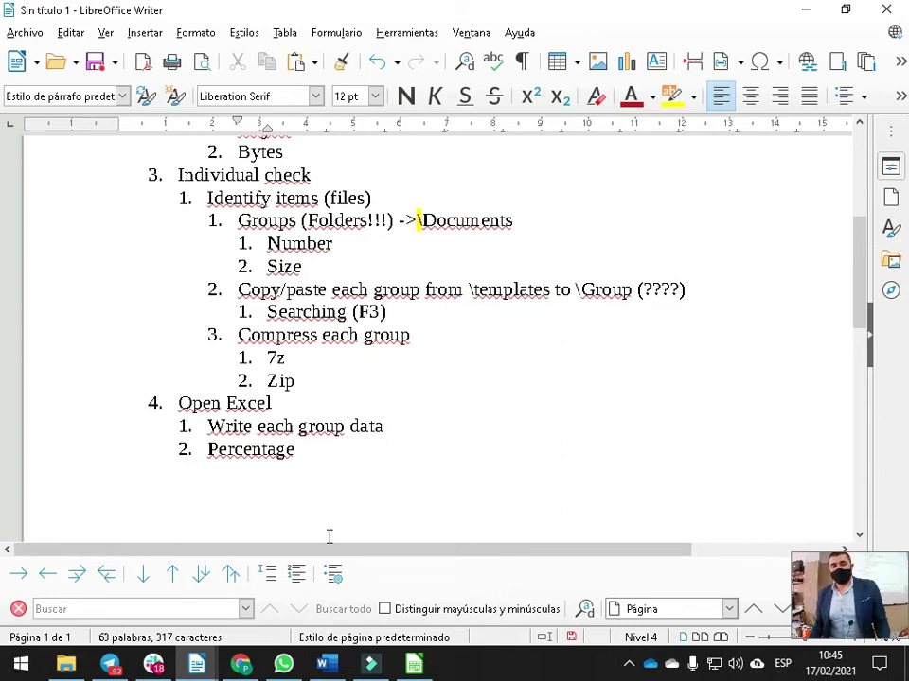
{"action": "left_click", "coordinate": [66, 663]}
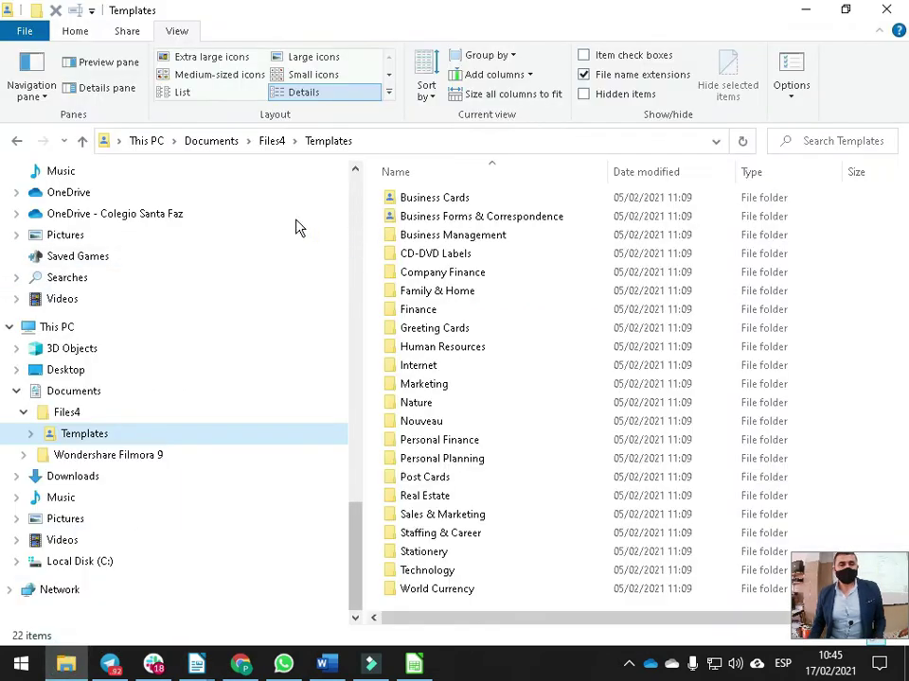
Search Documents > Files4 for *.* to list every item
{"action": "left_click", "coordinate": [71, 394]}
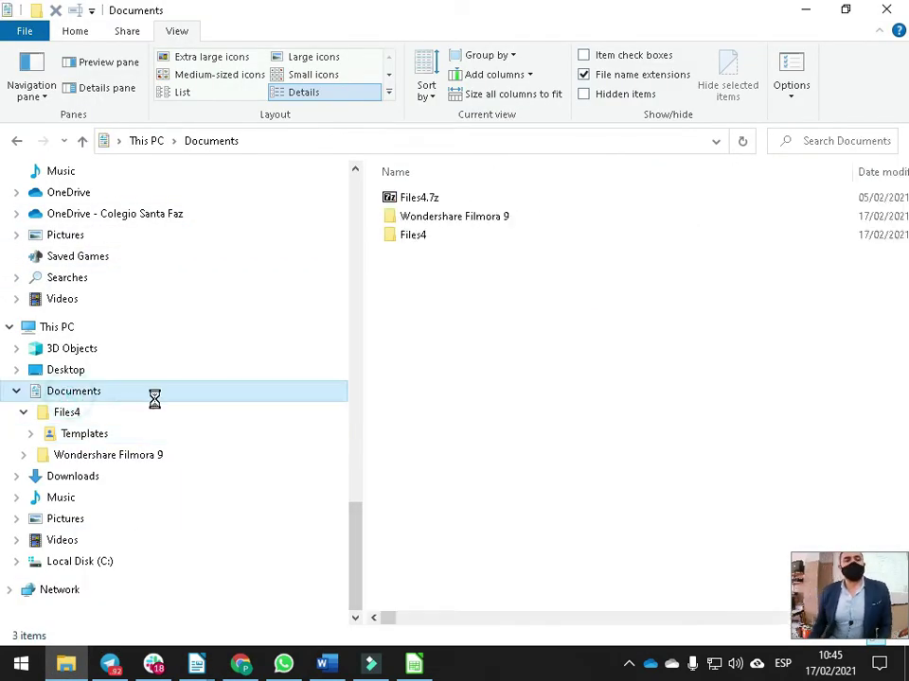
{"action": "left_click", "coordinate": [418, 233]}
{"action": "double_click", "coordinate": [412, 236]}
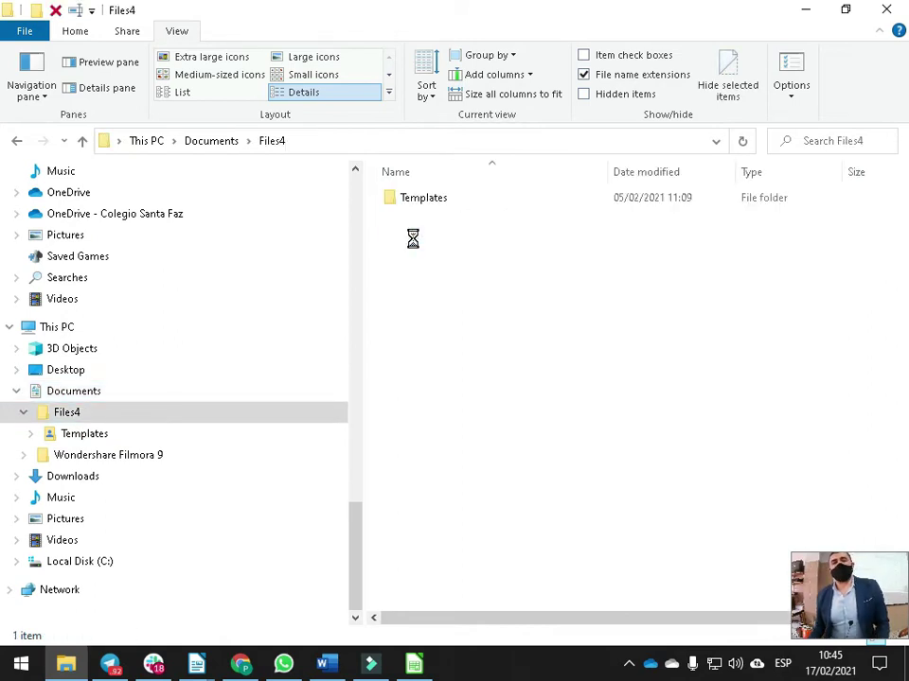
{"action": "left_click", "coordinate": [785, 142]}
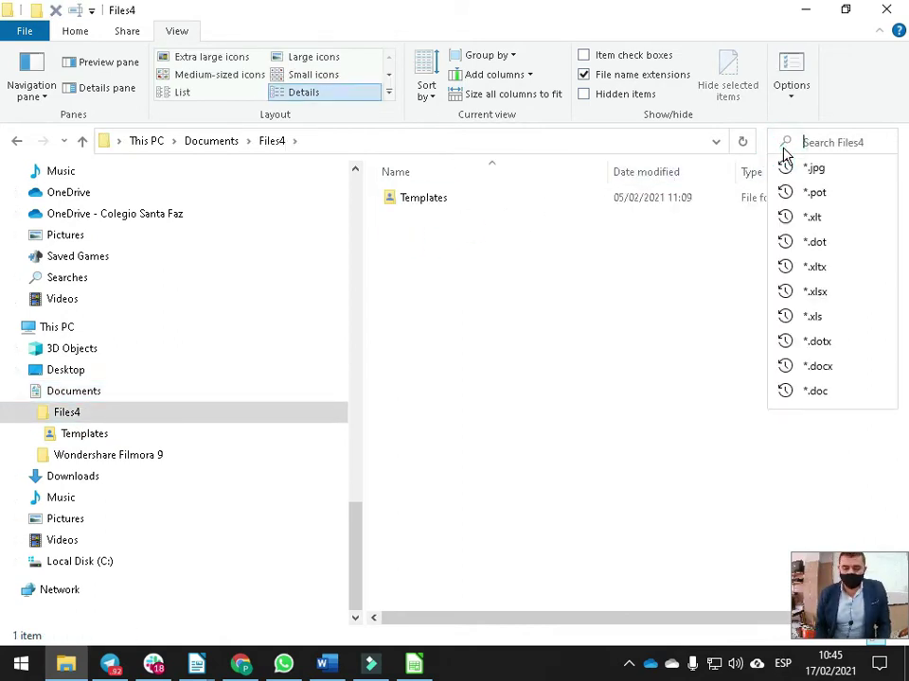
{"action": "type", "text": "*.*"}
{"action": "key", "text": "Return"}
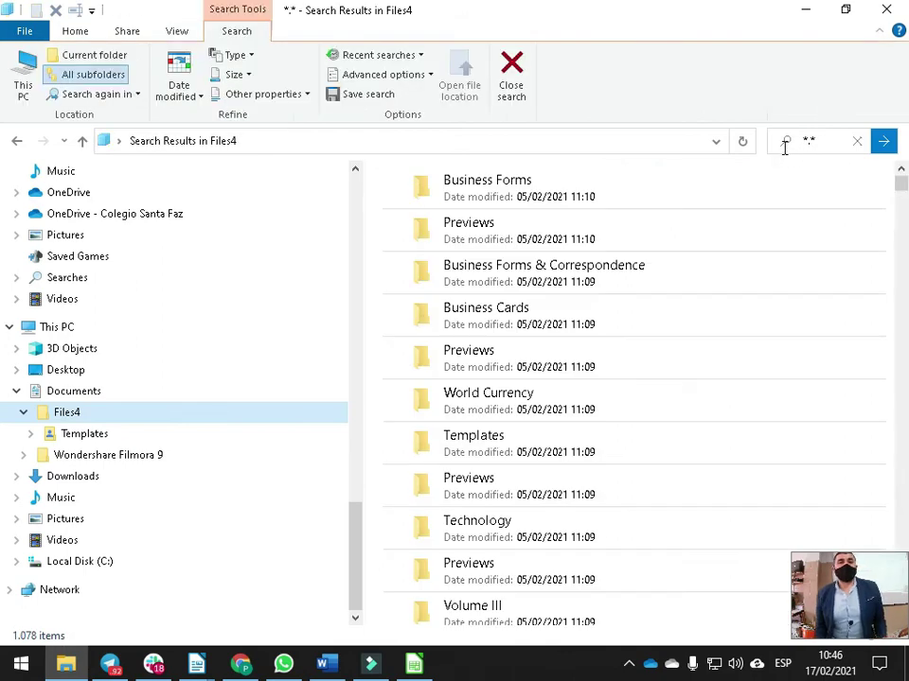
Show the 1,078 results in Details view sorted by type
{"action": "left_click", "coordinate": [167, 29]}
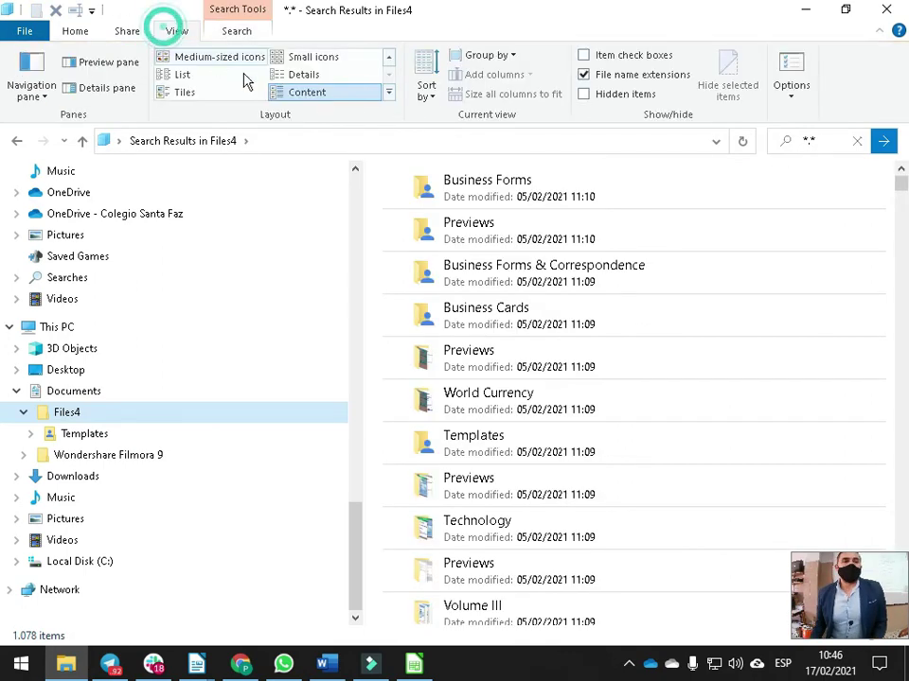
{"action": "left_click", "coordinate": [301, 76]}
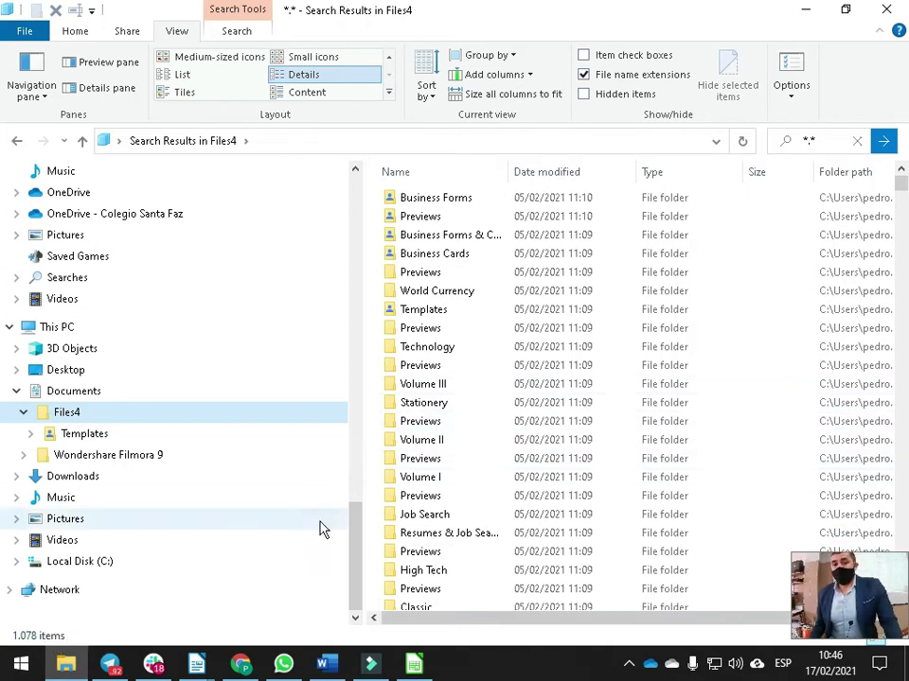
{"action": "left_click_drag", "start_coordinate": [363, 464], "coordinate": [224, 458]}
{"action": "left_click", "coordinate": [543, 179]}
{"action": "mouse_move", "coordinate": [900, 197]}
{"action": "left_mouse_down"}
{"action": "mouse_move", "coordinate": [900, 244]}
{"action": "mouse_move", "coordinate": [900, 217]}
{"action": "left_mouse_up"}
{"action": "left_click_drag", "start_coordinate": [385, 174], "coordinate": [491, 183]}
{"action": "left_click_drag", "start_coordinate": [900, 224], "coordinate": [894, 418]}
Enter 1078 beside Number and add a Real sub-item under Size in the Writer outline
{"action": "key", "text": "alt+Tab"}
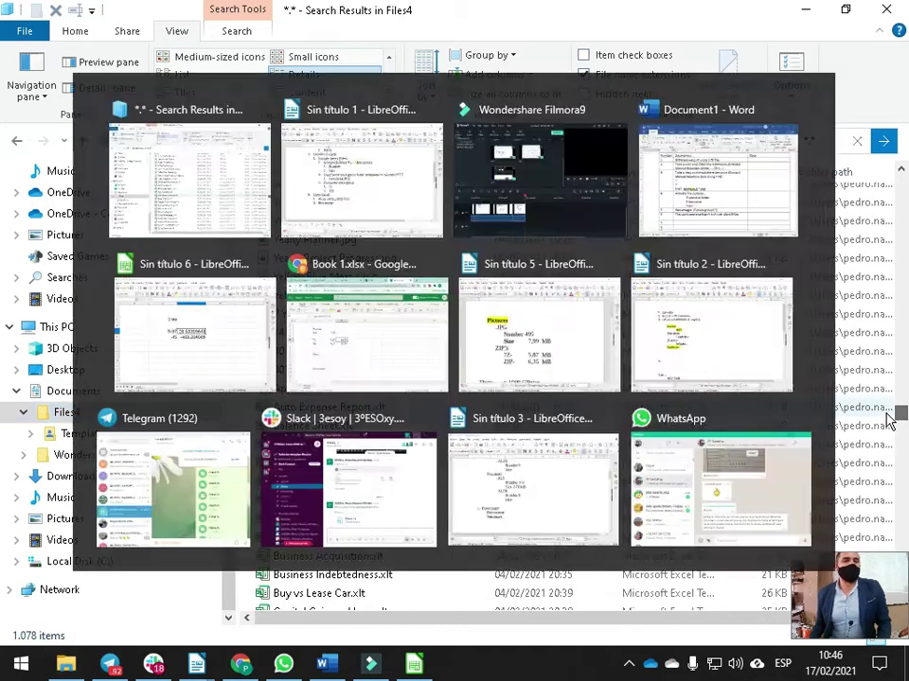
{"action": "scroll", "coordinate": [398, 317], "scroll_direction": "up", "scroll_amount": 3}
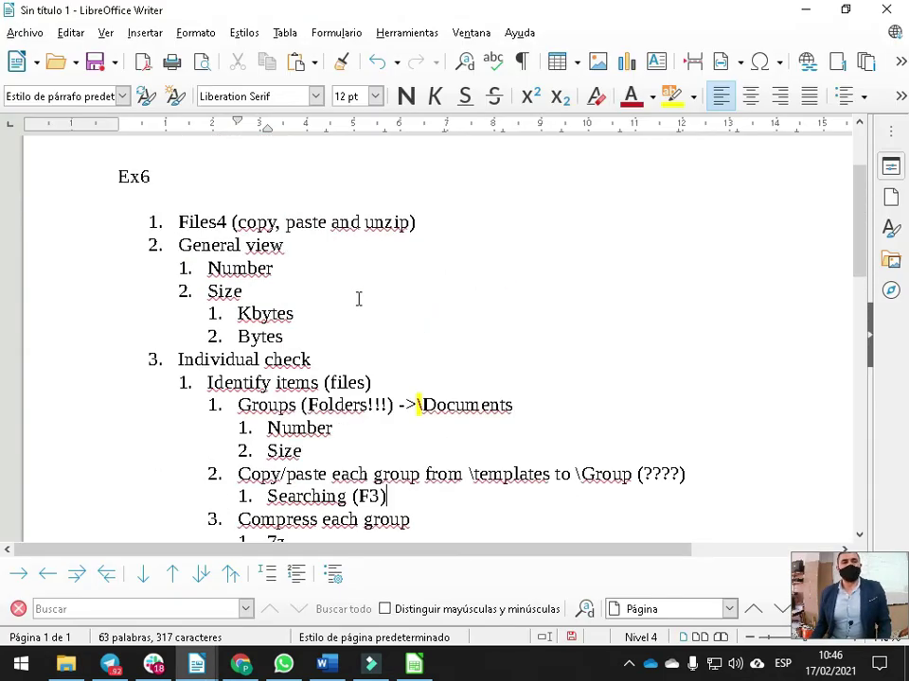
{"action": "left_click", "coordinate": [293, 268]}
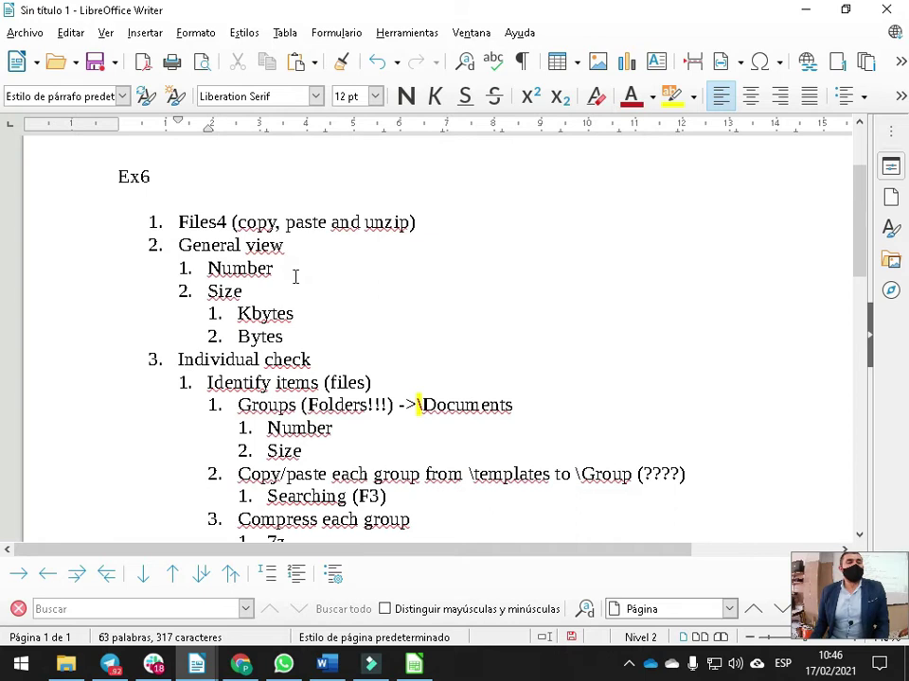
{"action": "type", "text": "1078"}
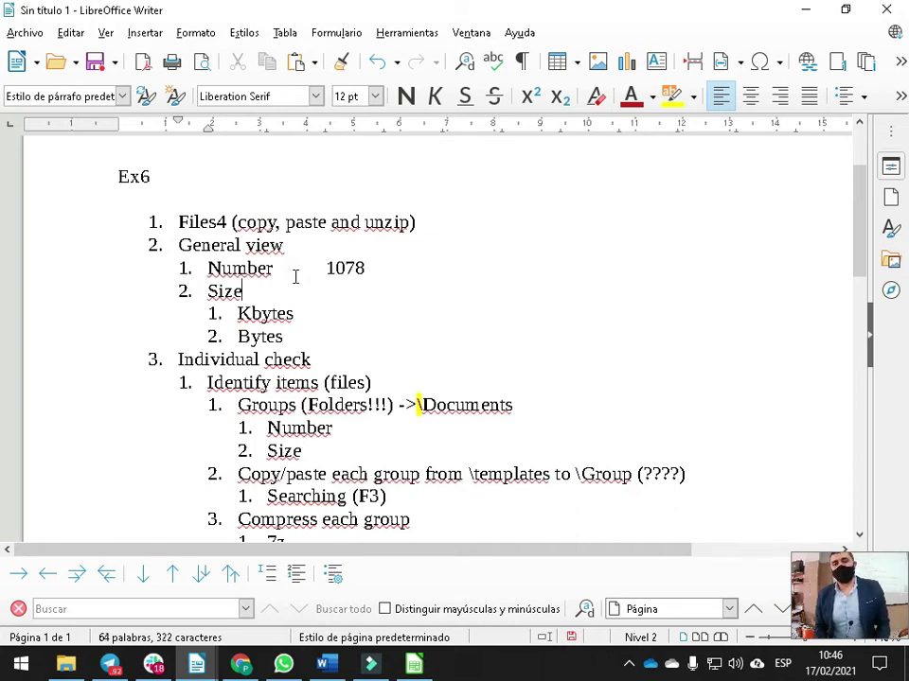
{"action": "key", "text": "Return"}
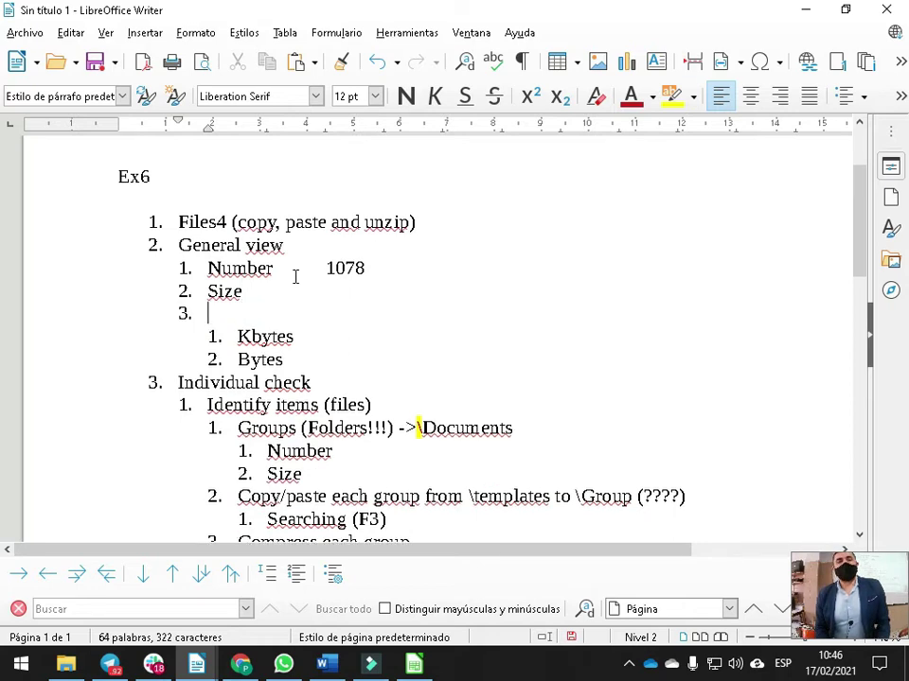
{"action": "key", "text": "Tab"}
{"action": "type", "text": "Real"}
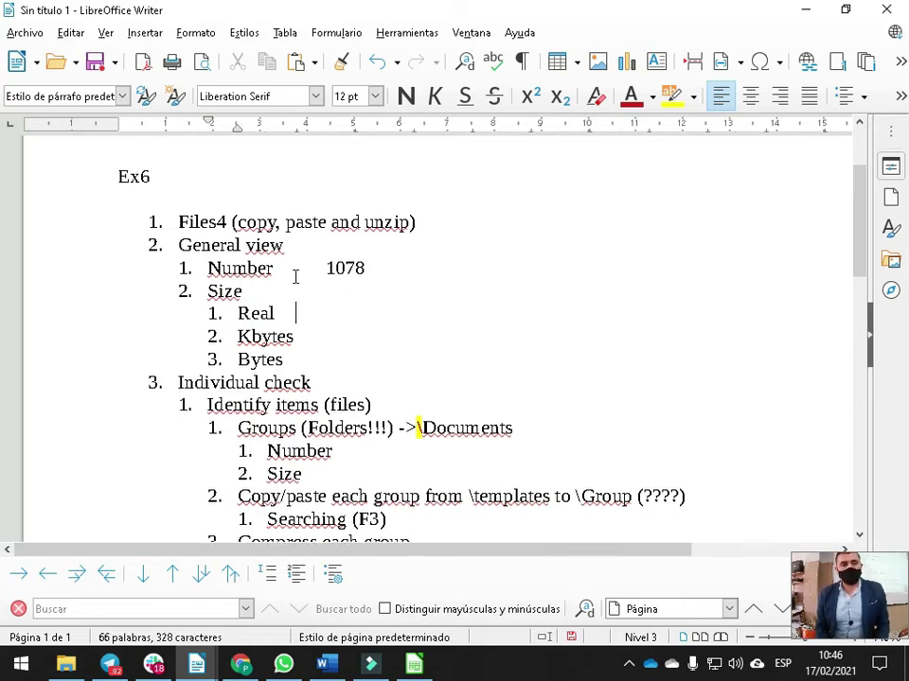
{"action": "key", "text": "alt+Tab"}
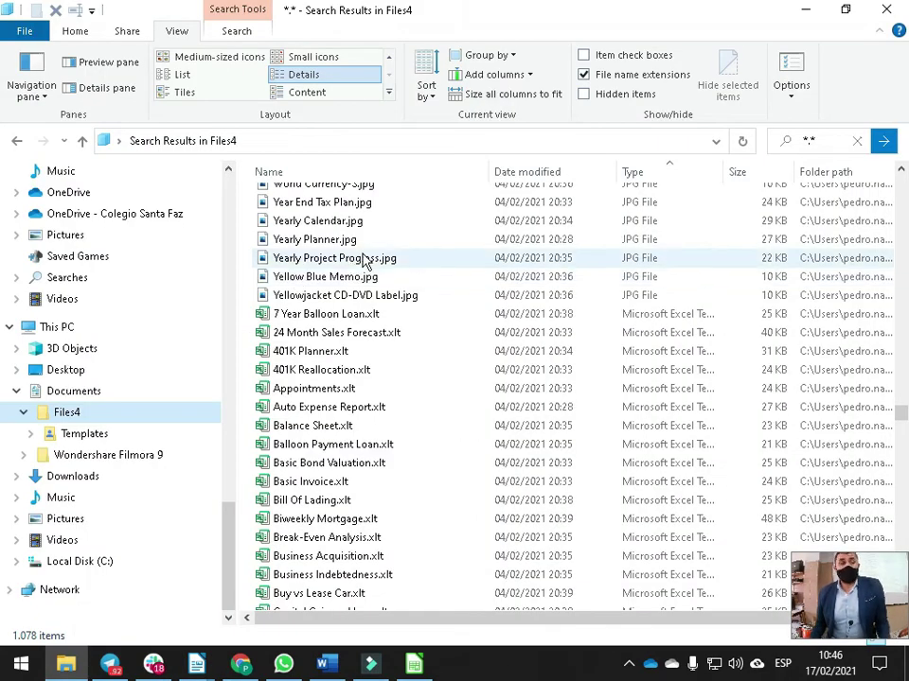
Select all Files4 search results and read their 263 MB size on disk in Properties
{"action": "key", "text": "ctrl+a"}
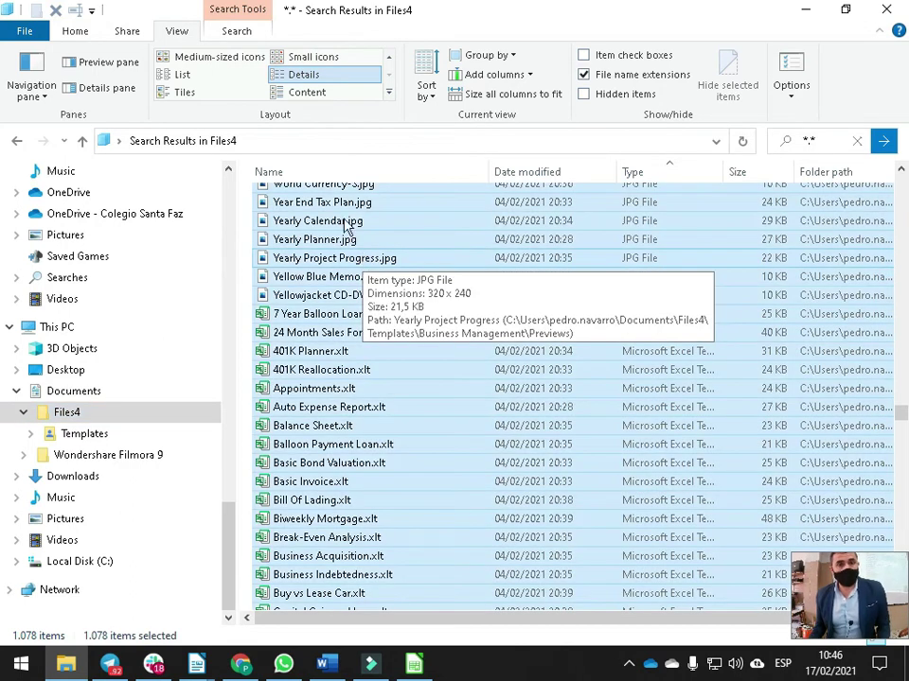
{"action": "right_click", "coordinate": [361, 322]}
{"action": "left_click", "coordinate": [417, 667]}
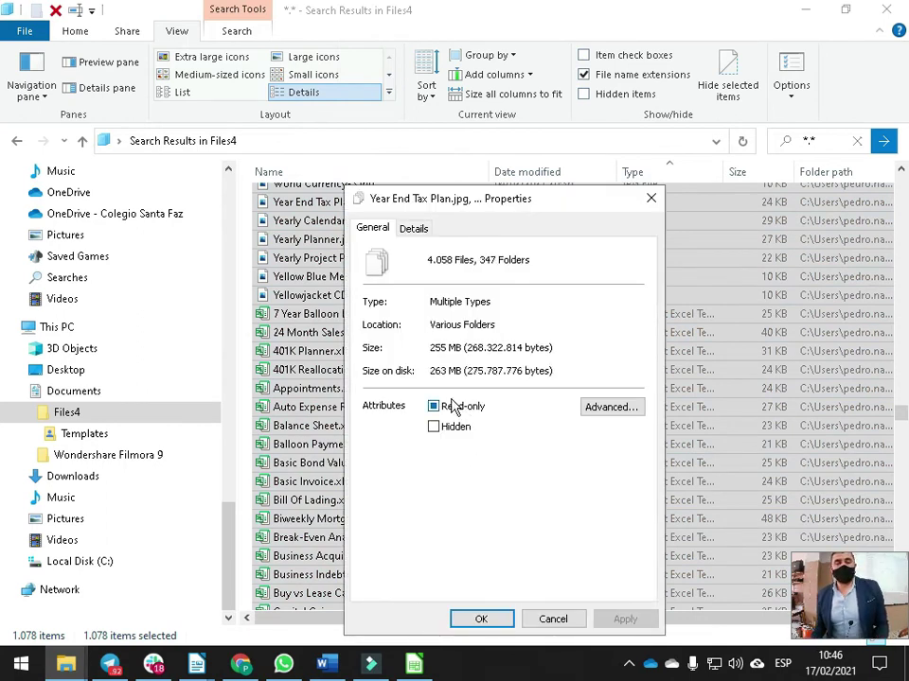
{"action": "left_click_drag", "start_coordinate": [431, 370], "coordinate": [463, 373]}
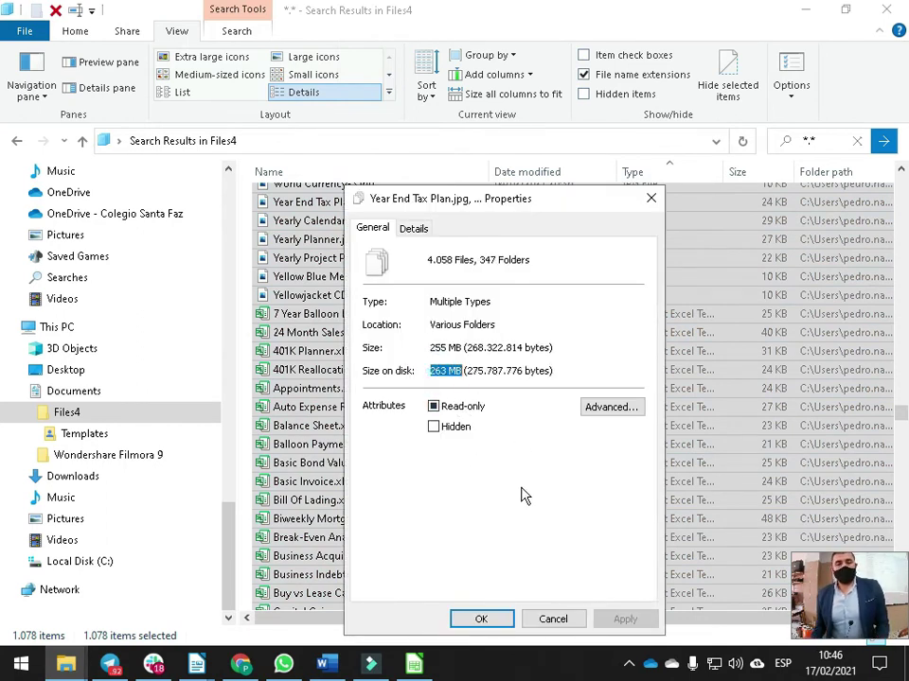
{"action": "key", "text": "alt"}
{"action": "key", "text": "alt+Tab"}
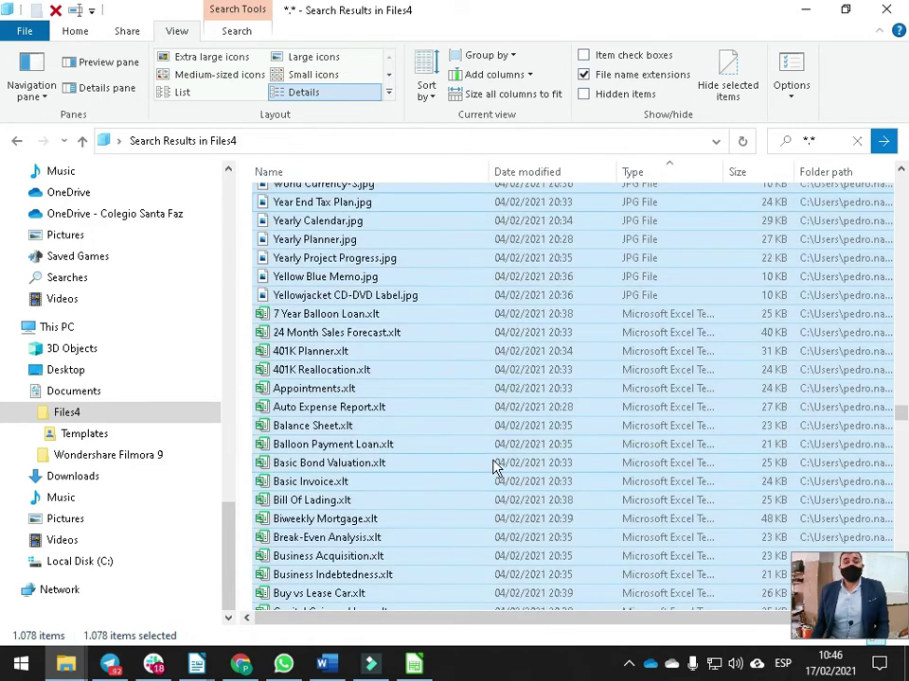
{"action": "key", "text": "alt+Tab"}
{"action": "key", "text": "Tab"}
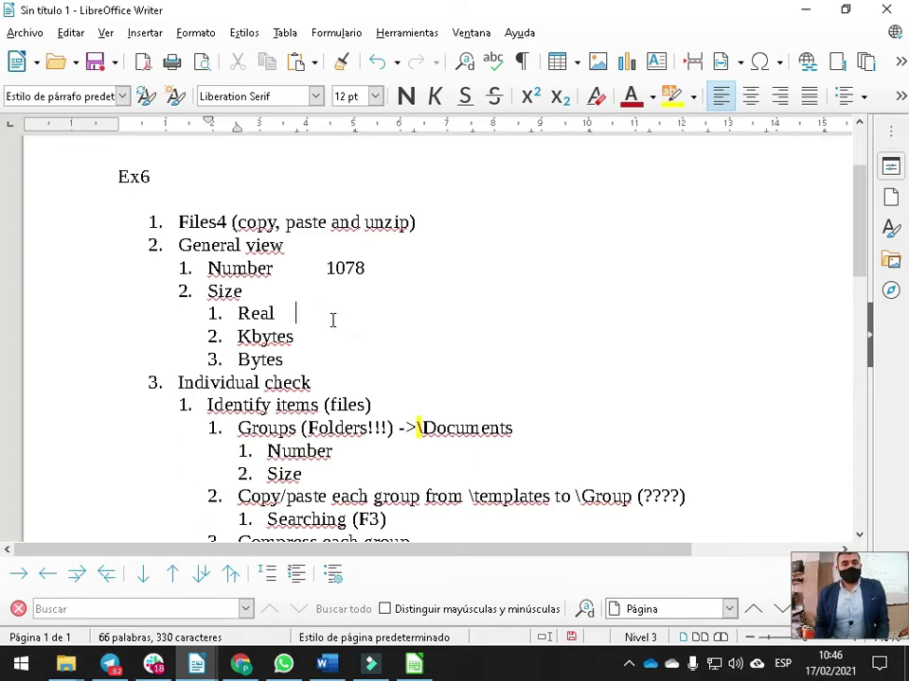
Enter 263 MB after Real and 263.000 KB after Kbytes, tab-aligned in one column
{"action": "type", "text": "263 MB"}
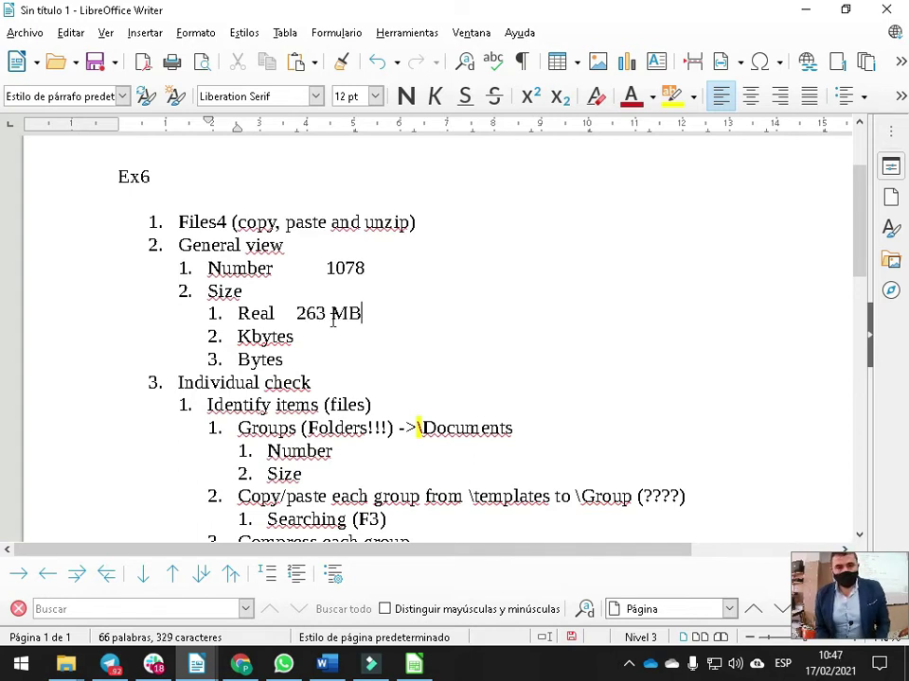
{"action": "key", "text": "Left"}
{"action": "key", "text": "Left"}
{"action": "key", "text": "Left"}
{"action": "key", "text": "Left"}
{"action": "key", "text": "Tab"}
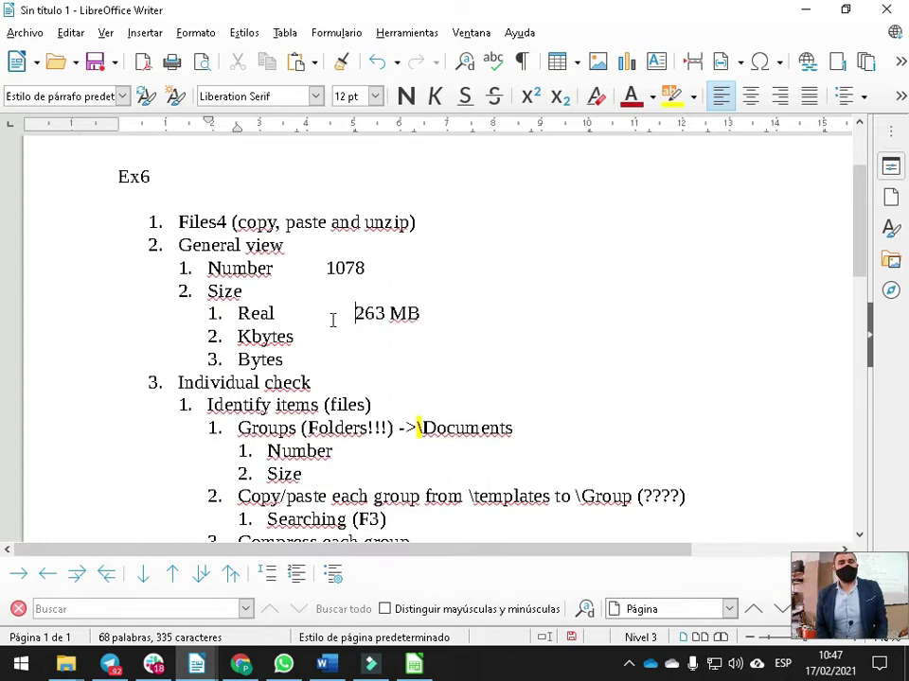
{"action": "left_click", "coordinate": [310, 328]}
{"action": "key", "text": "Tab"}
{"action": "key", "text": "Tab"}
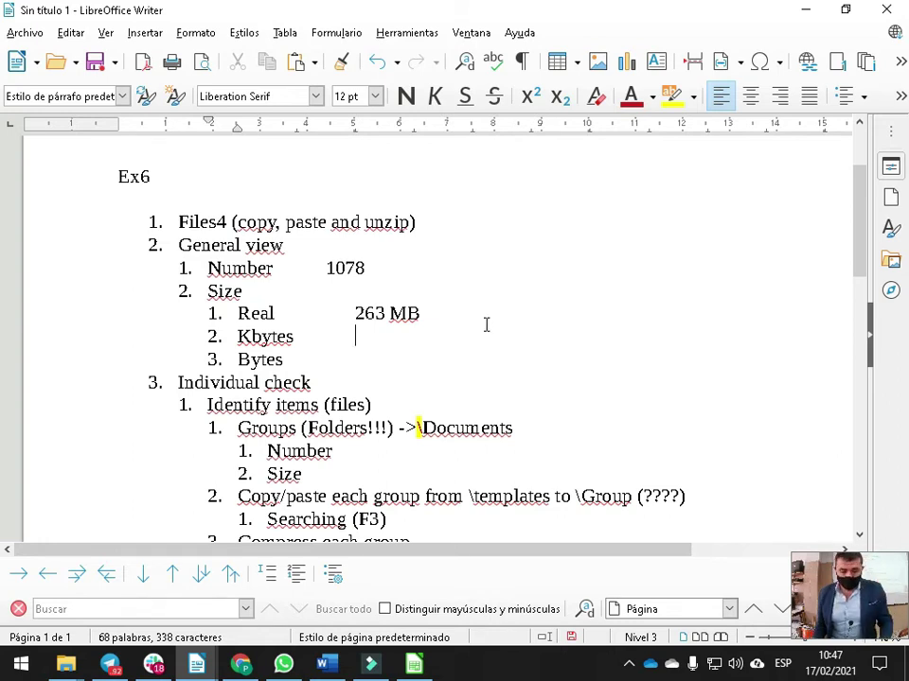
{"action": "type", "text": "263.000"}
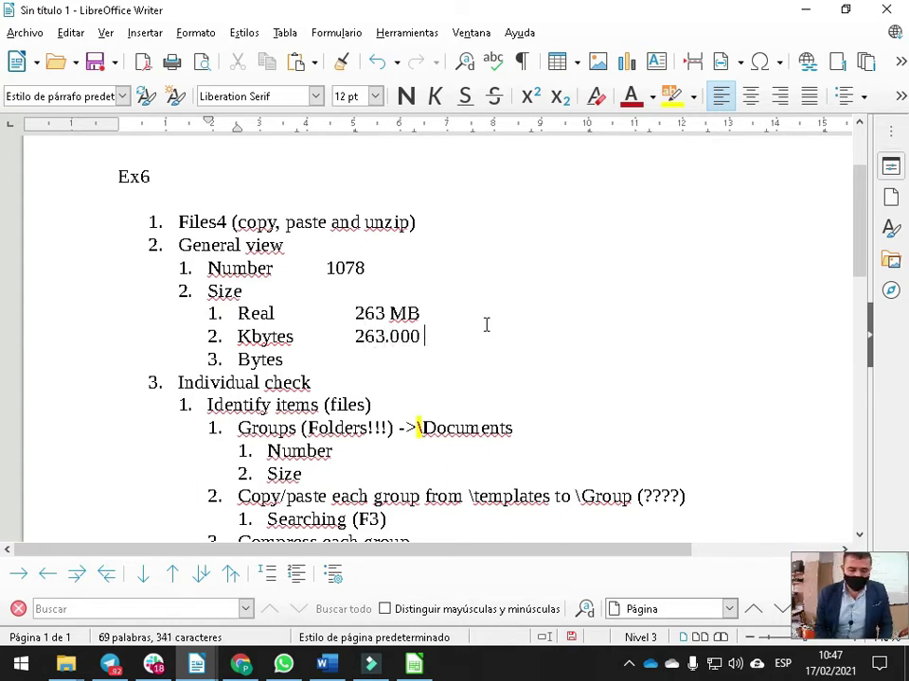
{"action": "type", "text": " KB"}
Enter 263.000.000 Bytes on the Bytes line, aligned with the other values
{"action": "key", "text": "Tab"}
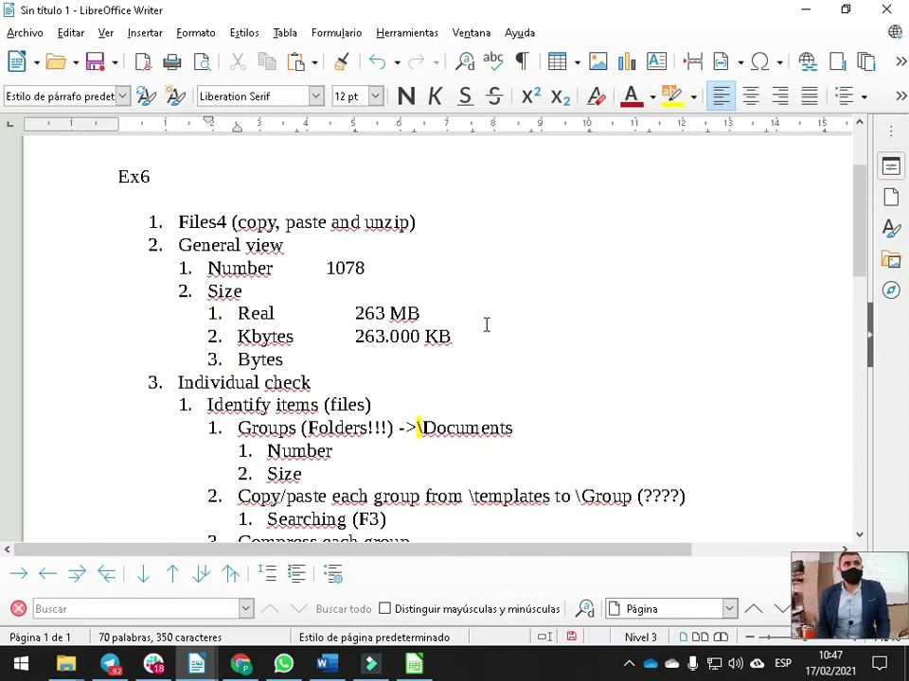
{"action": "type", "text": "263.000.000 Bytye"}
{"action": "key", "text": "BackSpace"}
{"action": "key", "text": "BackSpace"}
{"action": "type", "text": "es"}
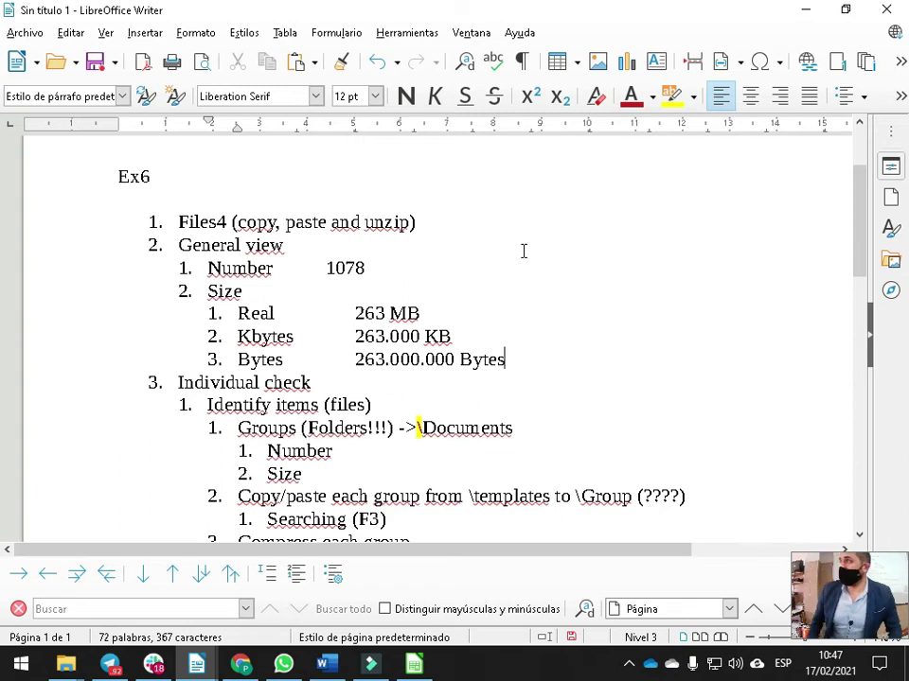
{"action": "scroll", "coordinate": [379, 360], "scroll_direction": "down", "scroll_amount": 2}
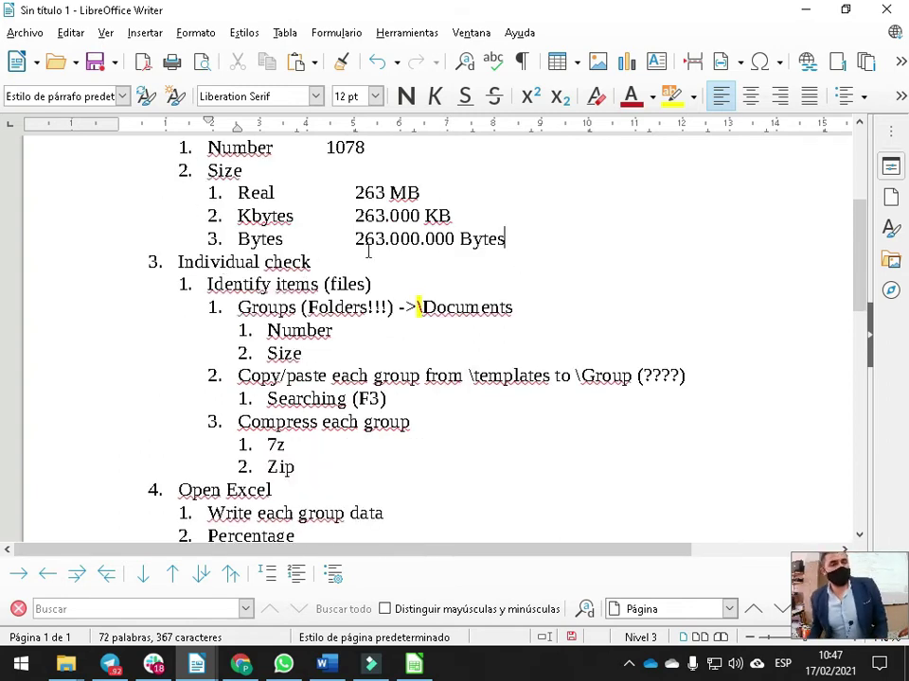
{"action": "key", "text": "alt+Tab"}
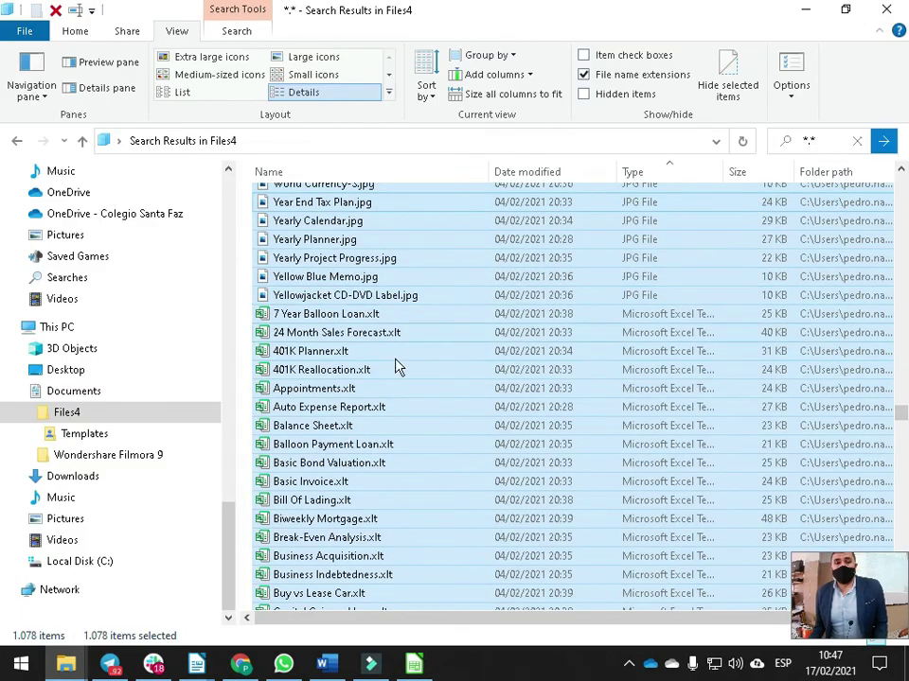
{"action": "key", "text": "alt+Tab"}
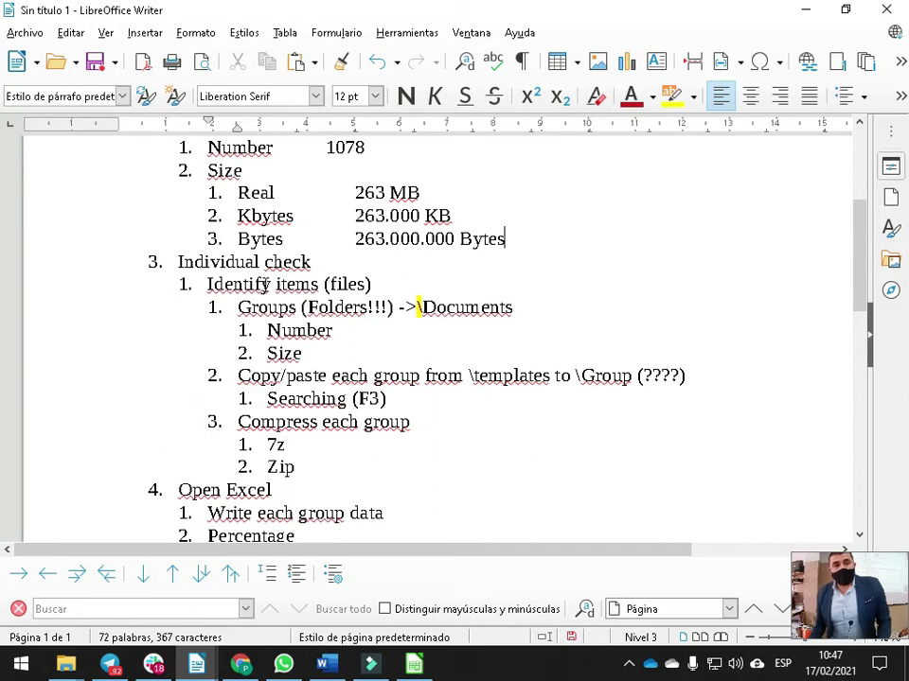
Add a Pictures sub-item under Groups with a .JPG entry nested beneath it
{"action": "left_click", "coordinate": [536, 306]}
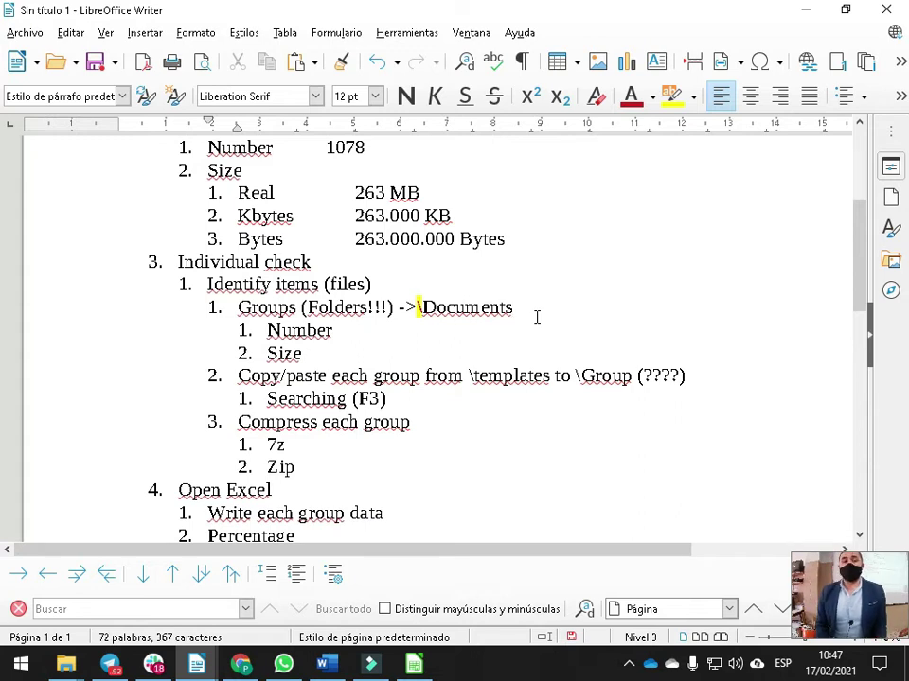
{"action": "key", "text": "Return"}
{"action": "key", "text": "Tab"}
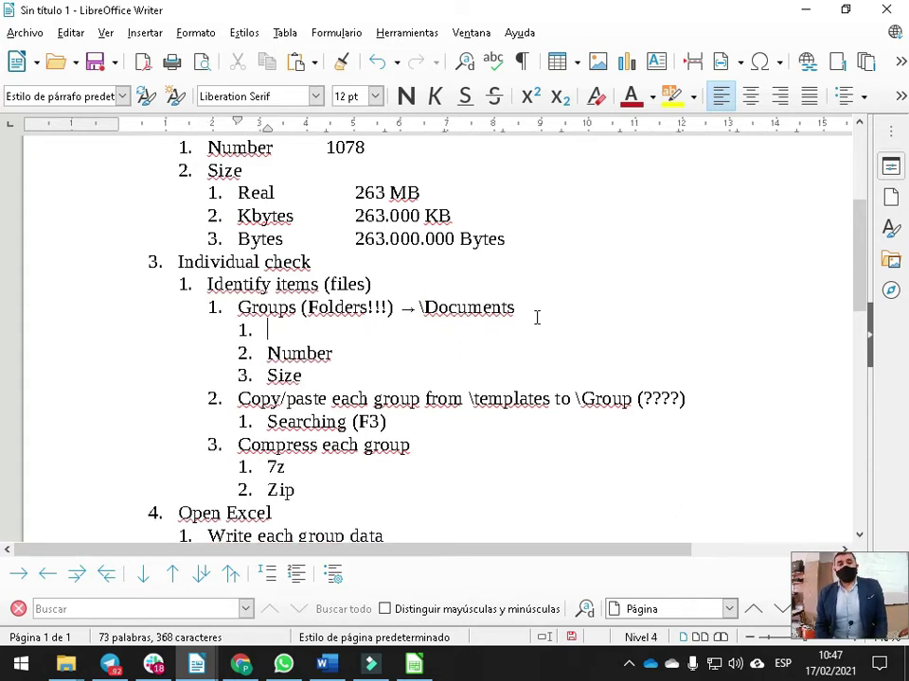
{"action": "type", "text": "Picturwes"}
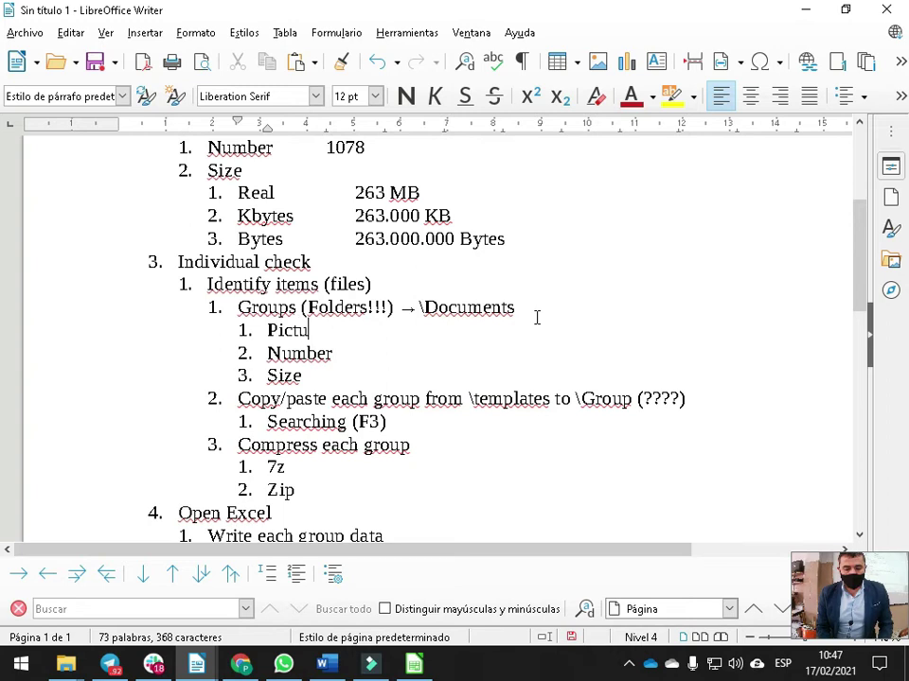
{"action": "key", "text": "BackSpace"}
{"action": "key", "text": "BackSpace"}
{"action": "key", "text": "BackSpace"}
{"action": "type", "text": "es"}
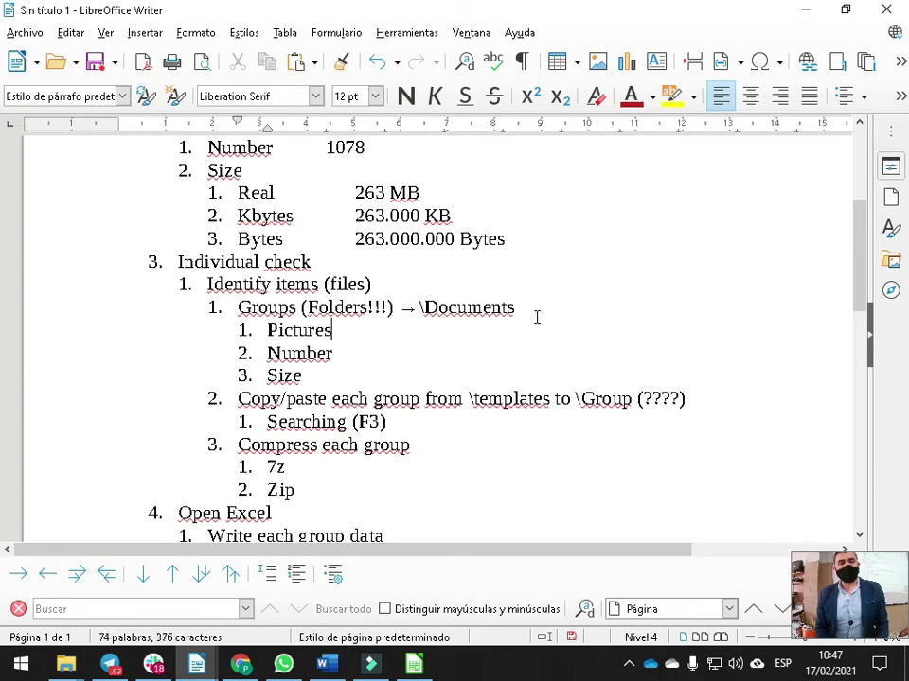
{"action": "key", "text": "Return"}
{"action": "key", "text": "Tab"}
{"action": "type", "text": "JOP"}
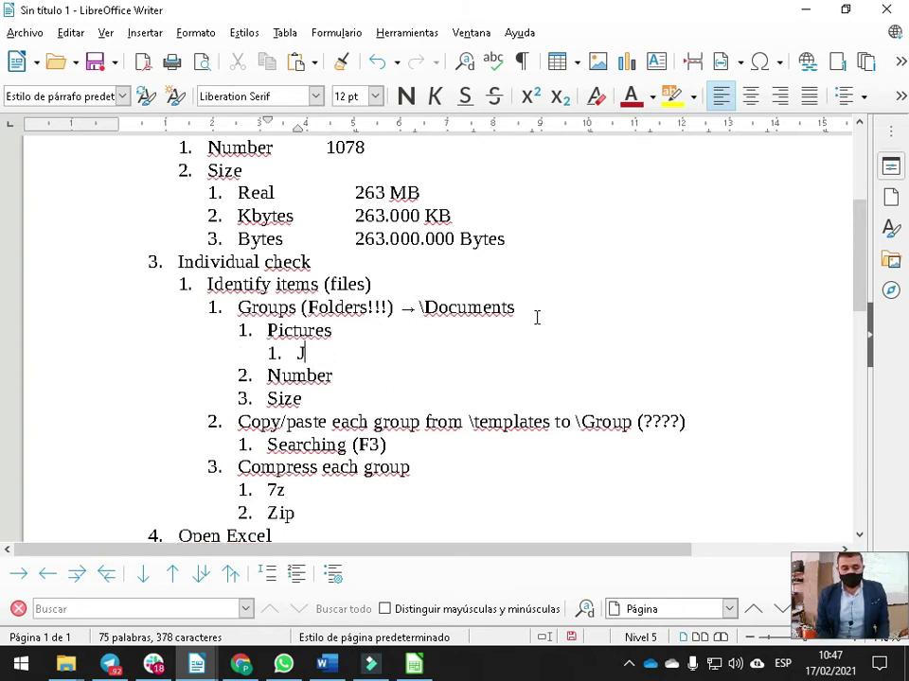
{"action": "key", "text": "BackSpace"}
{"action": "key", "text": "BackSpace"}
{"action": "key", "text": "BackSpace"}
{"action": "type", "text": ".JPG"}
{"action": "key", "text": "Tab"}
Add a Sheets group at Pictures level with a .XLT entry nested beneath it
{"action": "key", "text": "alt+Tab"}
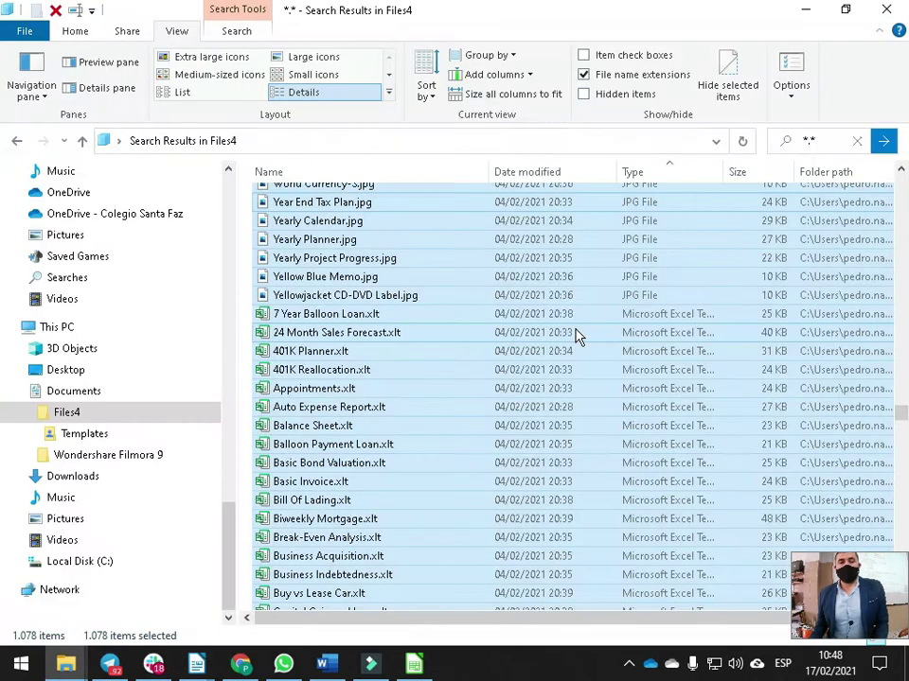
{"action": "left_click_drag", "start_coordinate": [898, 417], "coordinate": [898, 371]}
{"action": "key", "text": "alt+Tab"}
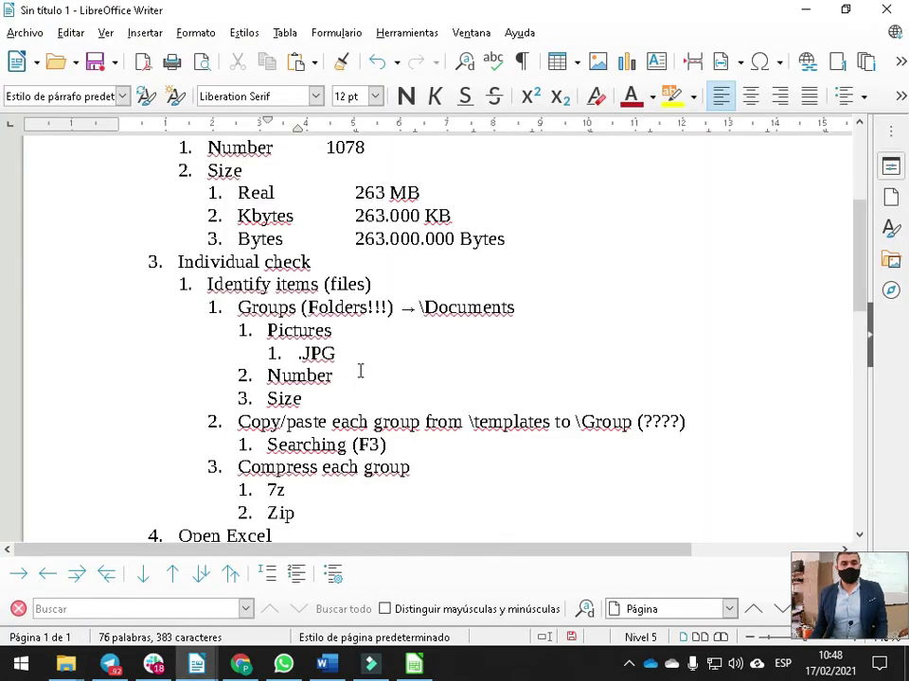
{"action": "key", "text": "Return"}
{"action": "key", "text": "shift+Tab"}
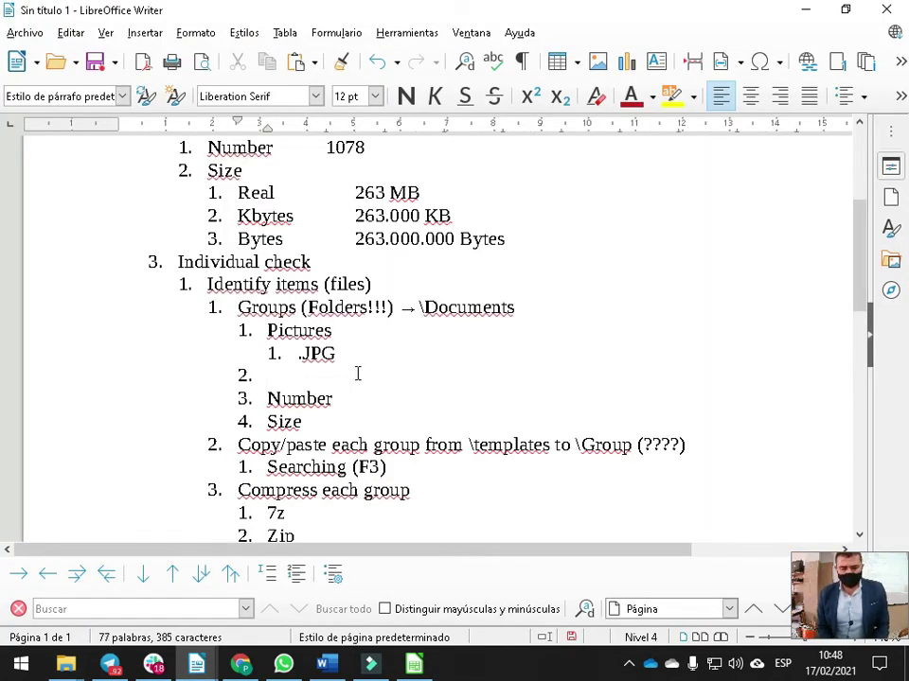
{"action": "type", "text": "Sheets"}
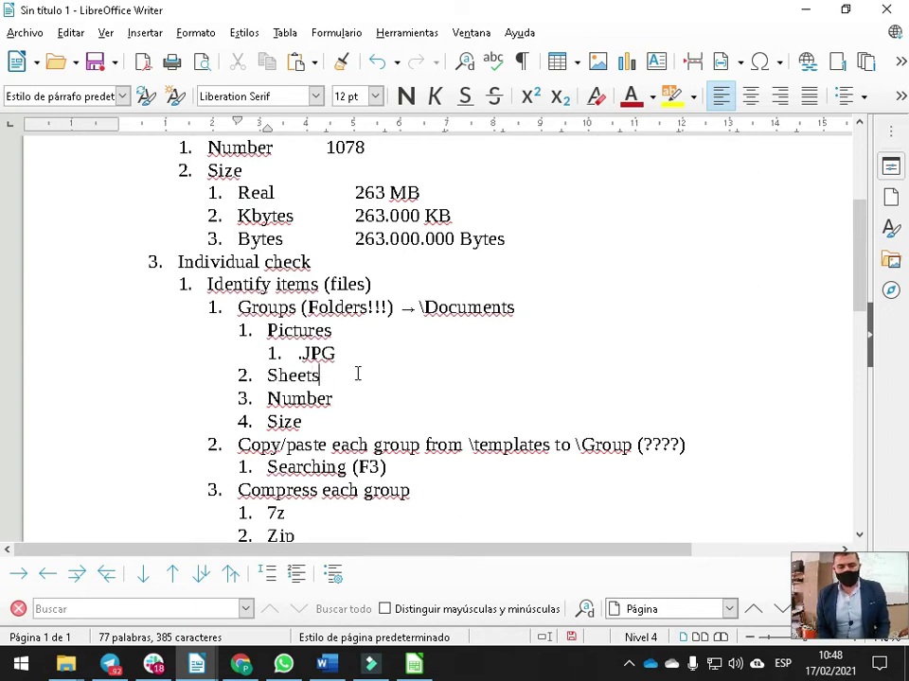
{"action": "key", "text": "Return"}
{"action": "key", "text": "Tab"}
{"action": "type", "text": ".XM"}
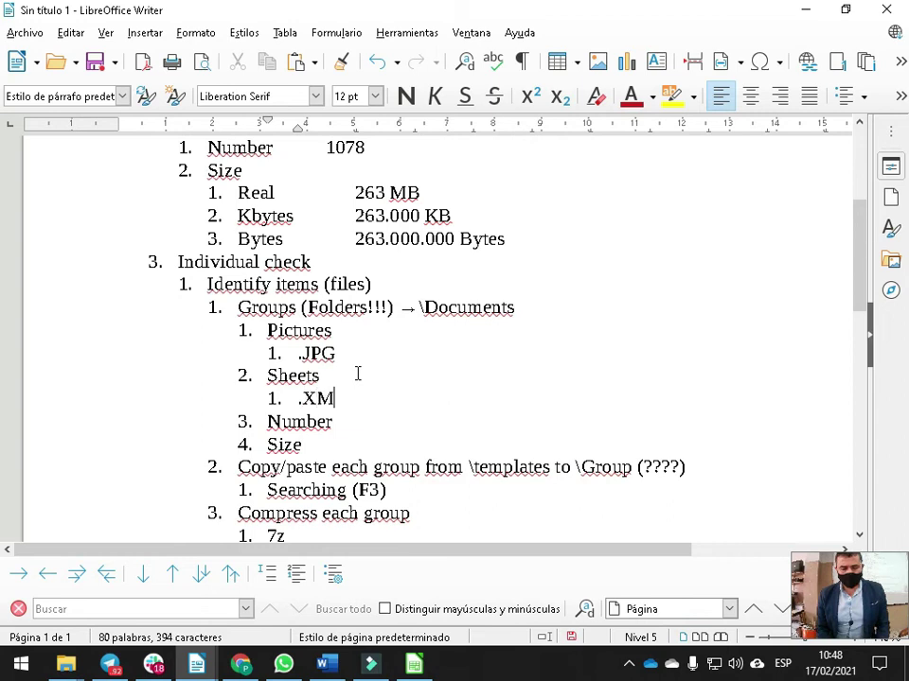
{"action": "key", "text": "BackSpace"}
{"action": "type", "text": "LT"}
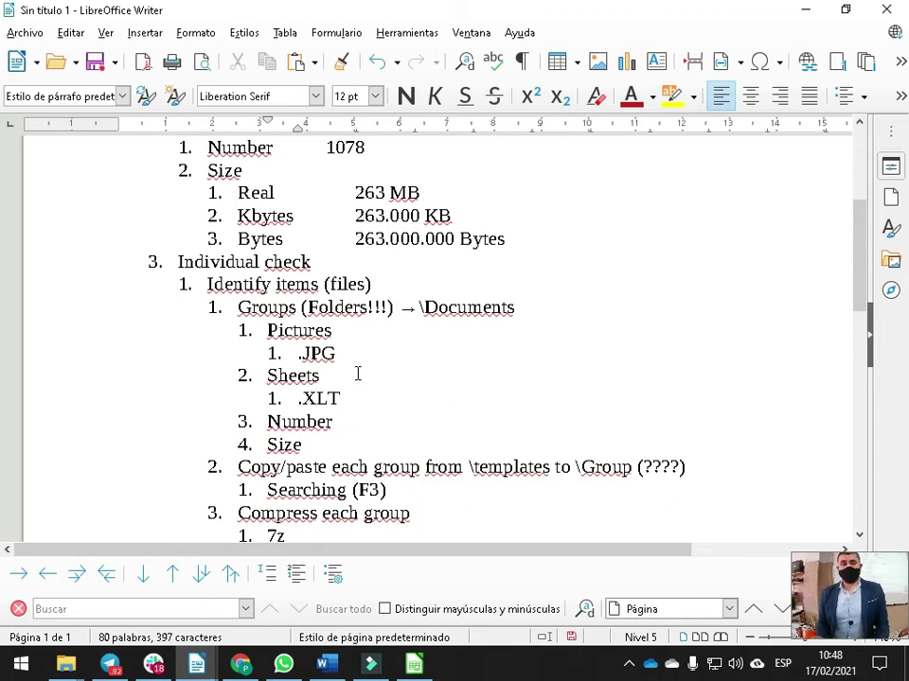
{"action": "key", "text": "alt+Tab"}
{"action": "scroll", "coordinate": [419, 341], "scroll_direction": "down", "scroll_amount": 13}
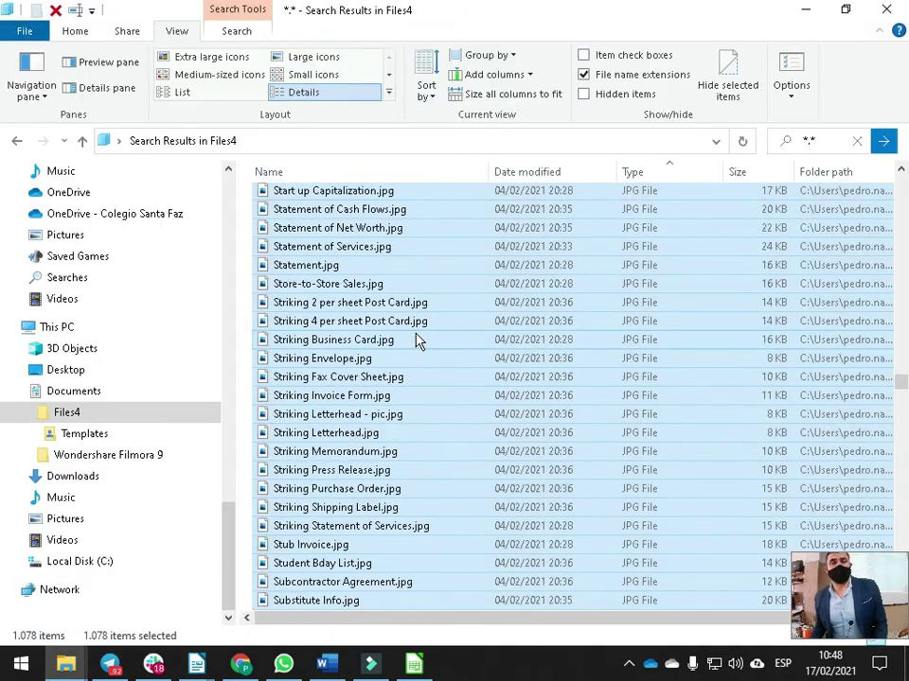
Scroll down the JPG files in the search results, then return to the Writer outline
{"action": "scroll", "coordinate": [419, 341], "scroll_direction": "down", "scroll_amount": 5}
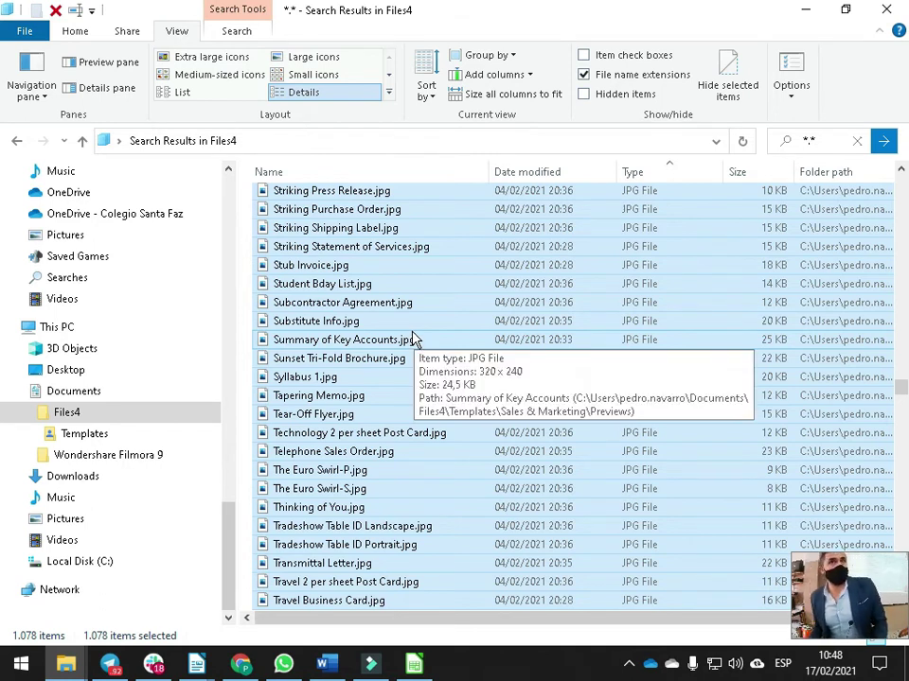
{"action": "key", "text": "alt+Tab"}
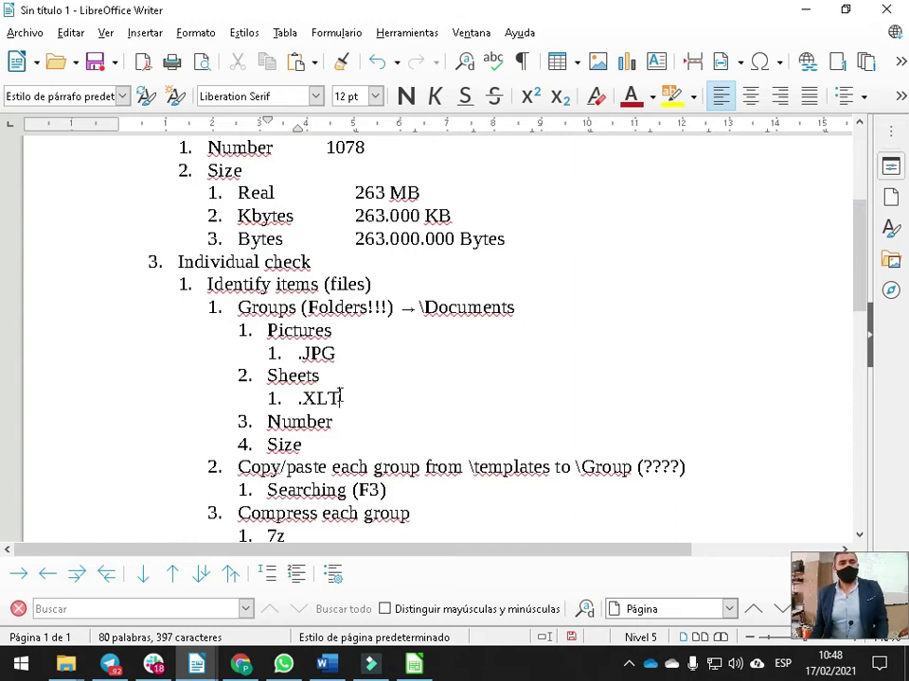
Remove the leading dot from .JPG, keeping the numbering before .XLT intact
{"action": "left_click", "coordinate": [312, 353]}
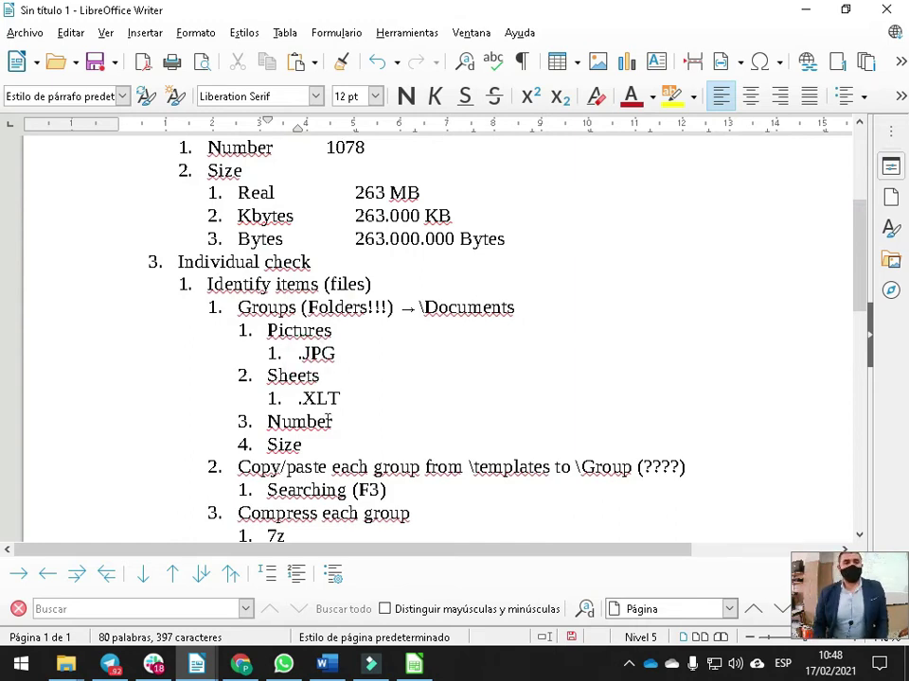
{"action": "key", "text": "BackSpace"}
{"action": "left_click", "coordinate": [301, 399]}
{"action": "key", "text": "BackSpace"}
{"action": "key", "text": "ctrl+z"}
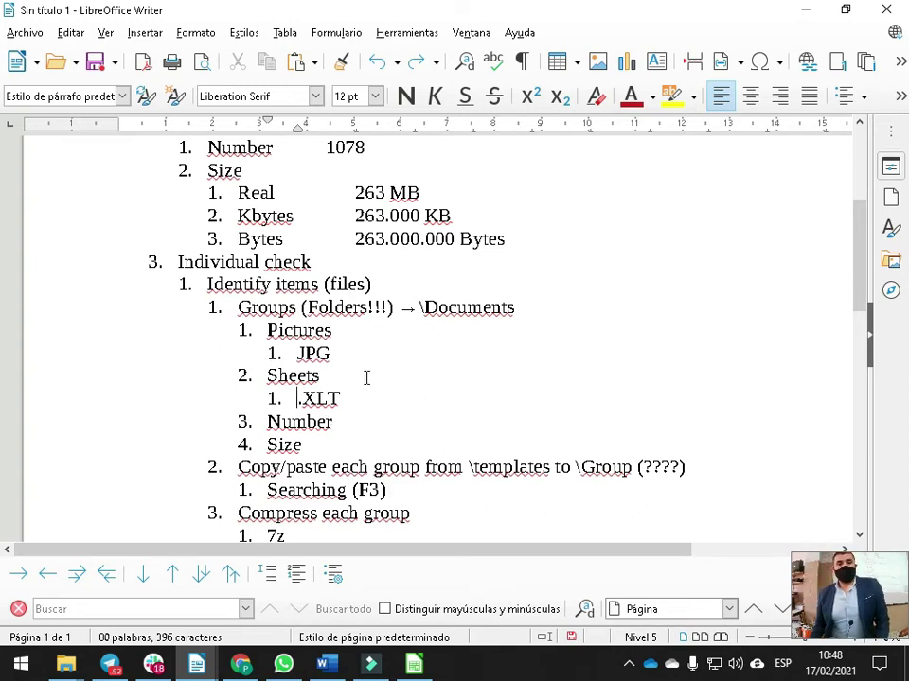
Add Number and Size sub-items under JPG
{"action": "left_click", "coordinate": [350, 353]}
{"action": "key", "text": "Return"}
{"action": "key", "text": "Tab"}
{"action": "type", "text": "Number10"}
{"action": "key", "text": "BackSpace"}
{"action": "key", "text": "BackSpace"}
{"action": "key", "text": "Return"}
{"action": "type", "text": "Size"}
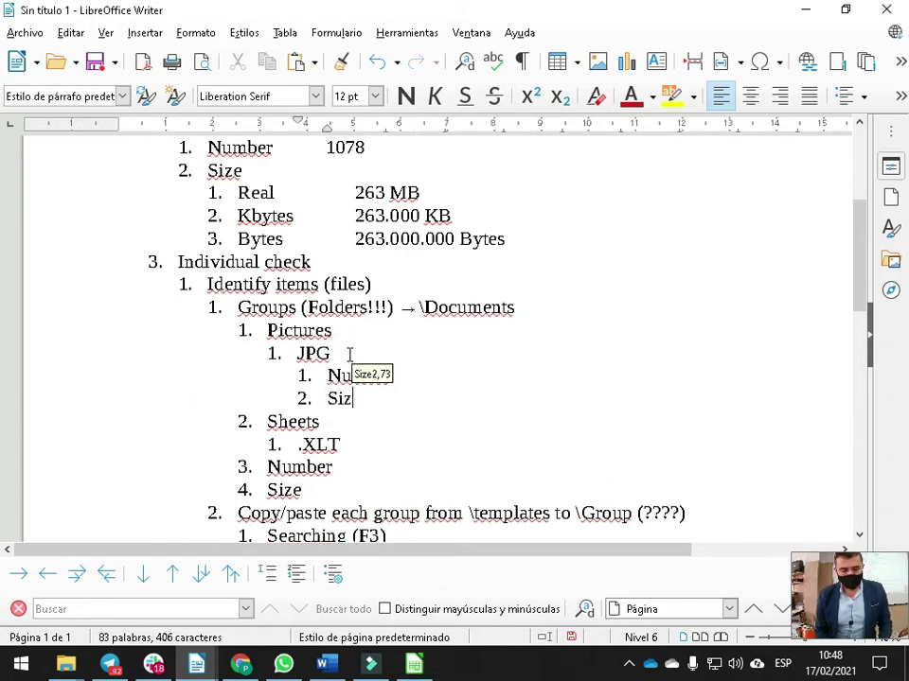
Add Number and Size sub-items under .XLT
{"action": "left_click", "coordinate": [369, 450]}
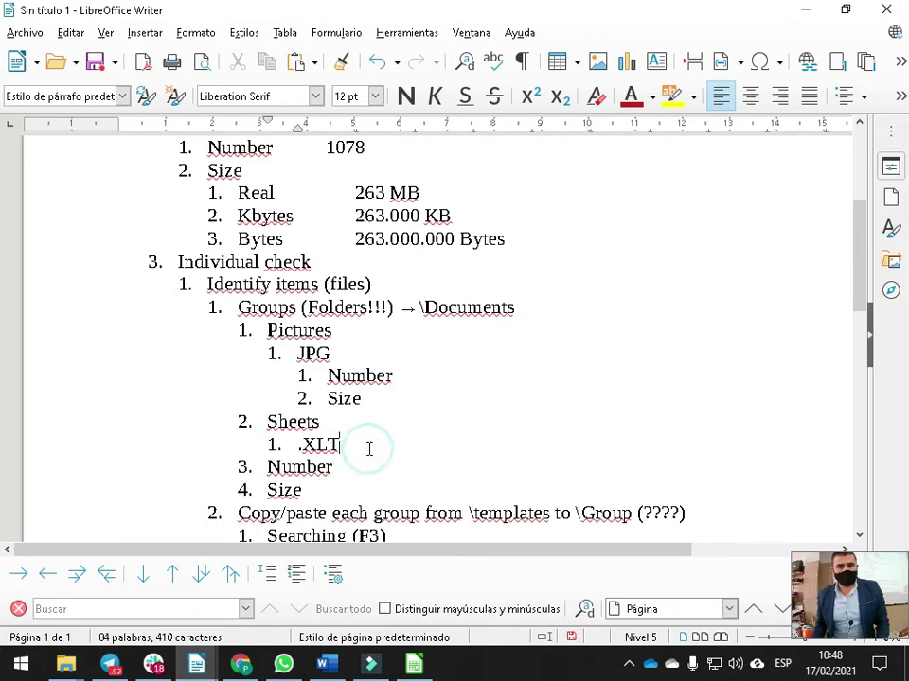
{"action": "key", "text": "Return"}
{"action": "key", "text": "Tab"}
{"action": "type", "text": "Numbe"}
{"action": "key", "text": "BackSpace"}
{"action": "type", "text": "ber"}
{"action": "key", "text": "Return"}
{"action": "key", "text": "BackSpace"}
{"action": "key", "text": "BackSpace"}
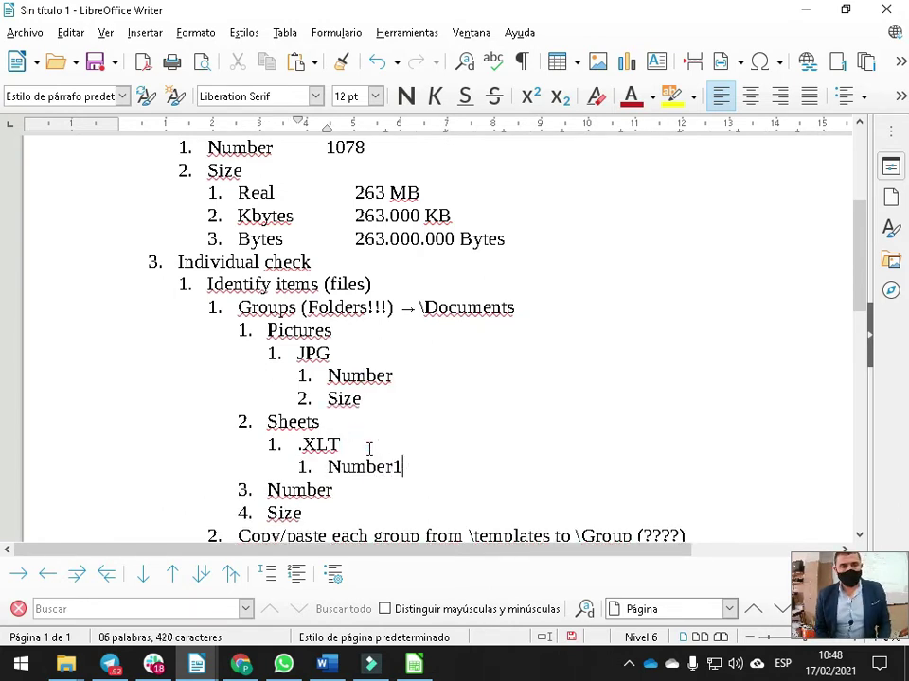
{"action": "key", "text": "Return"}
{"action": "type", "text": "Size"}
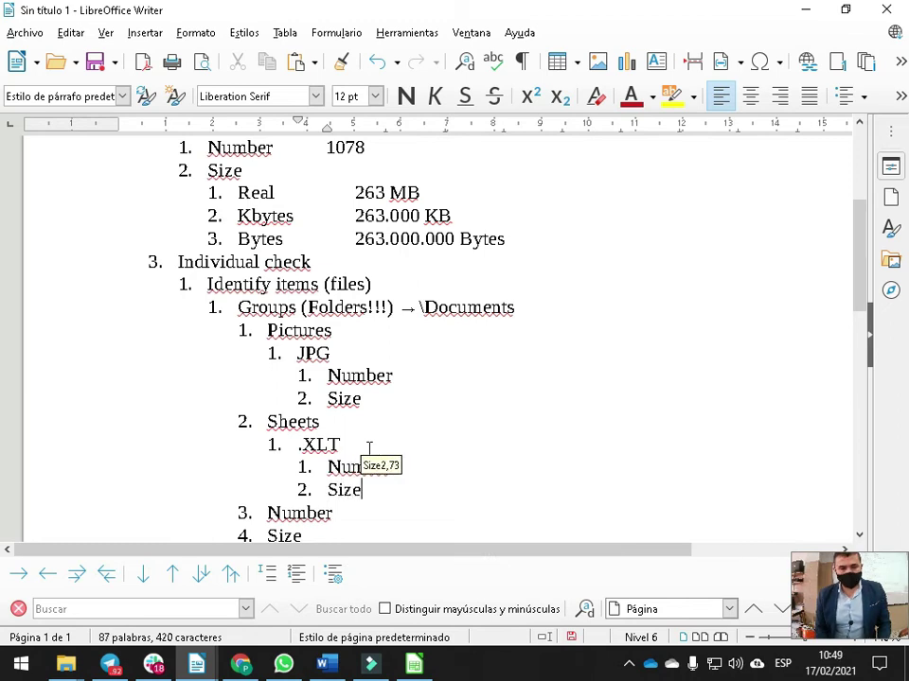
Delete the old standalone Number and Size entries from the outline
{"action": "left_click", "coordinate": [298, 513]}
{"action": "left_click_drag", "start_coordinate": [857, 289], "coordinate": [860, 309]}
{"action": "left_click", "coordinate": [314, 462]}
{"action": "key", "text": "BackSpace"}
{"action": "key", "text": "BackSpace"}
{"action": "key", "text": "BackSpace"}
{"action": "key", "text": "BackSpace"}
{"action": "key", "text": "BackSpace"}
{"action": "key", "text": "BackSpace"}
{"action": "key", "text": "BackSpace"}
{"action": "key", "text": "BackSpace"}
{"action": "key", "text": "BackSpace"}
{"action": "key", "text": "BackSpace"}
{"action": "key", "text": "BackSpace"}
{"action": "key", "text": "BackSpace"}
{"action": "key", "text": "BackSpace"}
{"action": "key", "text": "BackSpace"}
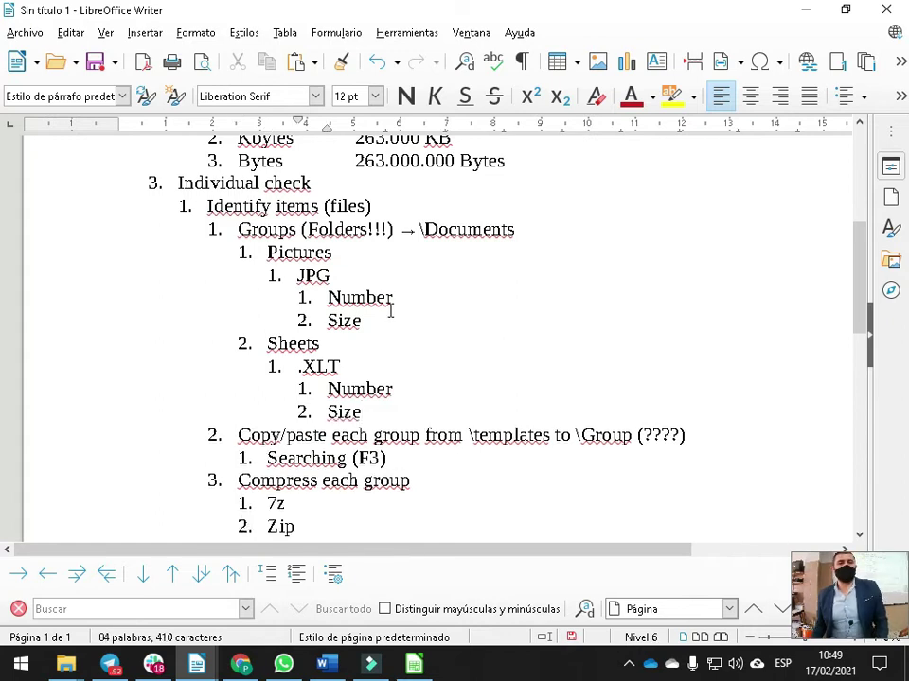
{"action": "key", "text": "alt+Tab"}
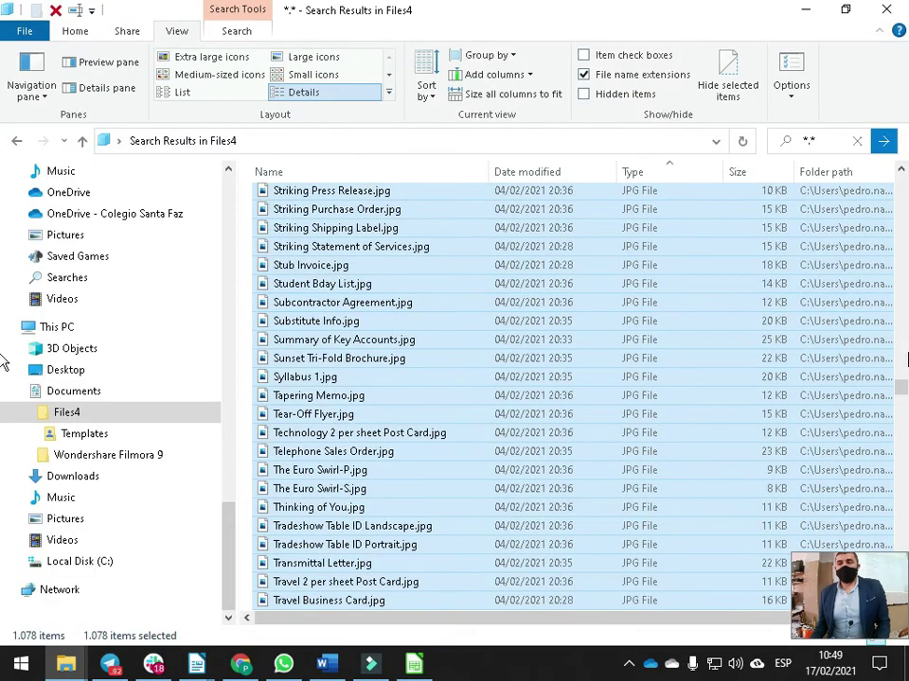
Add Power and Word groups at the same level as Sheets
{"action": "scroll", "coordinate": [3, 418], "scroll_direction": "down", "scroll_amount": 15}
{"action": "left_click_drag", "start_coordinate": [2, 418], "coordinate": [3, 489]}
{"action": "key", "text": "alt+Tab"}
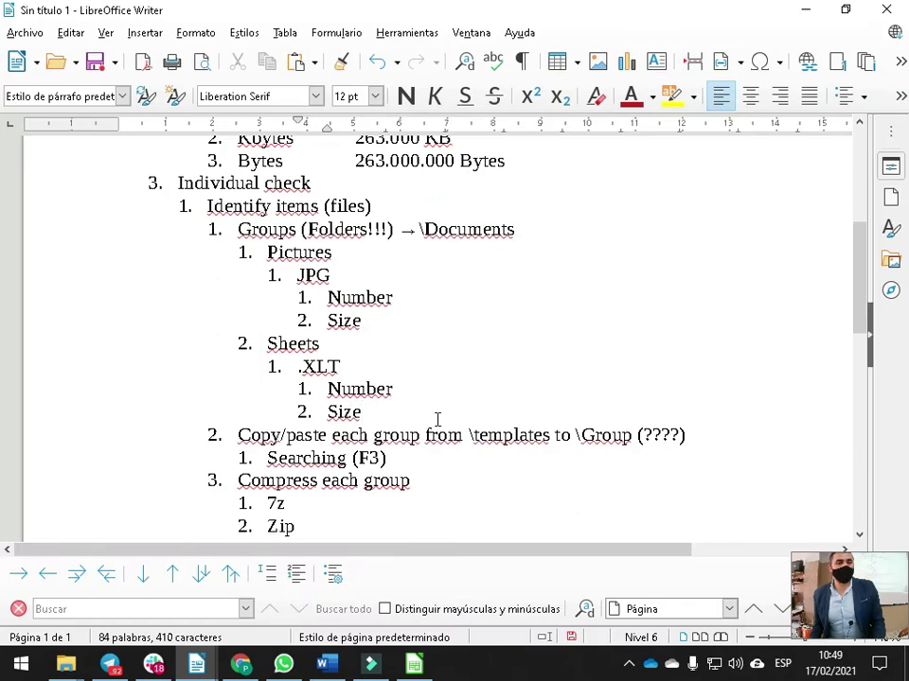
{"action": "key", "text": "Return"}
{"action": "key", "text": "shift+Tab"}
{"action": "key", "text": "shift+Tab"}
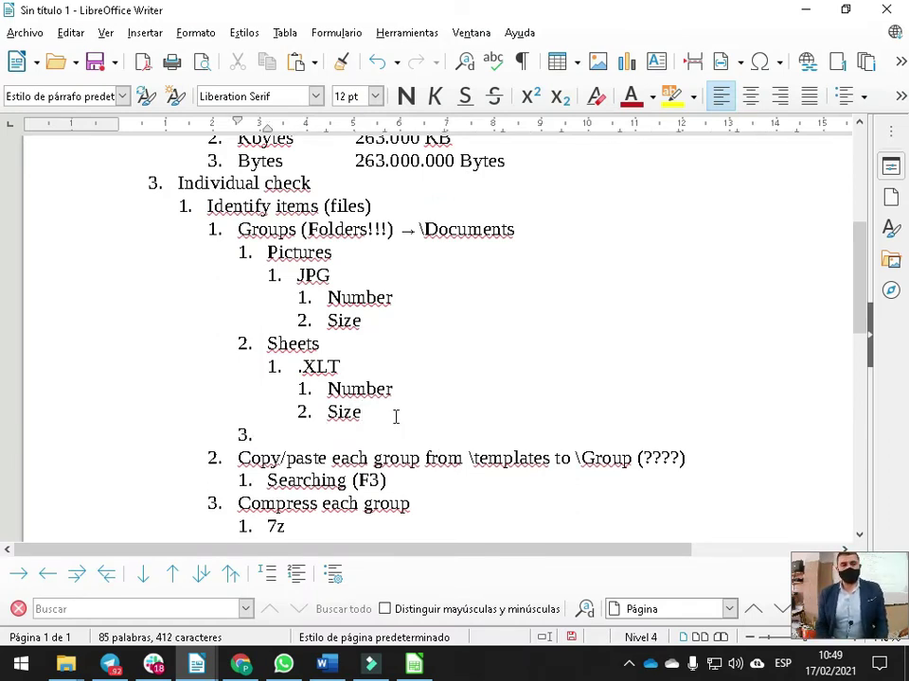
{"action": "type", "text": "Power"}
{"action": "key", "text": "Return"}
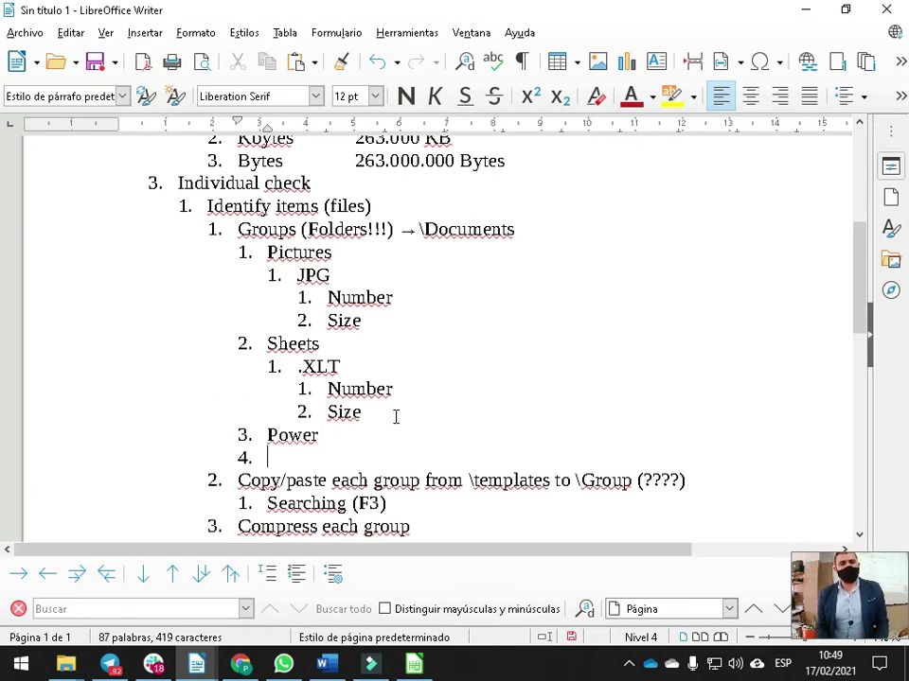
{"action": "type", "text": "Word"}
Nest a .POT entry under Power with Number and Size sub-items
{"action": "key", "text": "Home"}
{"action": "key", "text": "Return"}
{"action": "key", "text": "Tab"}
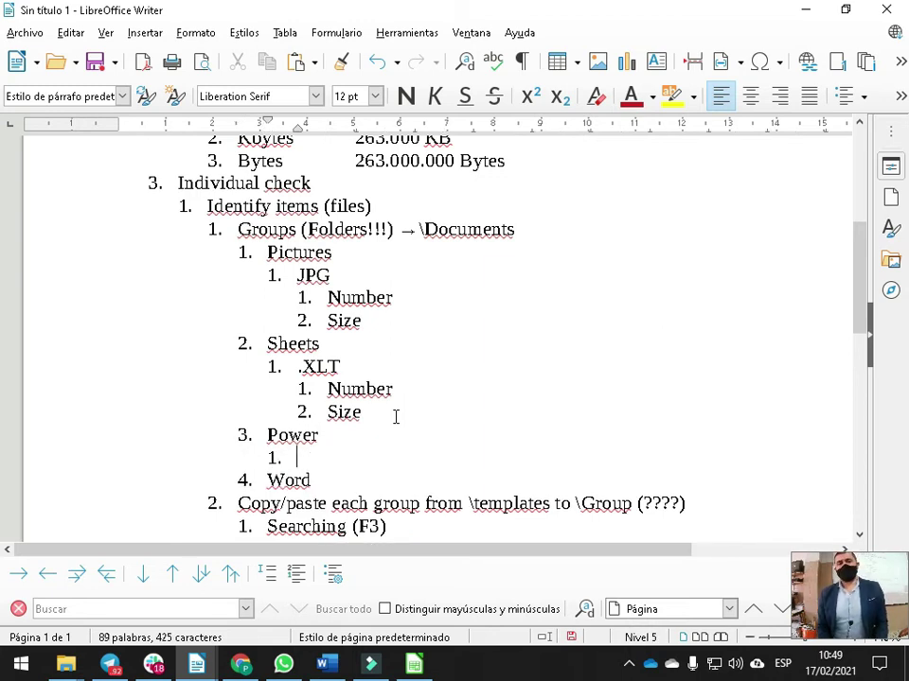
{"action": "type", "text": "."}
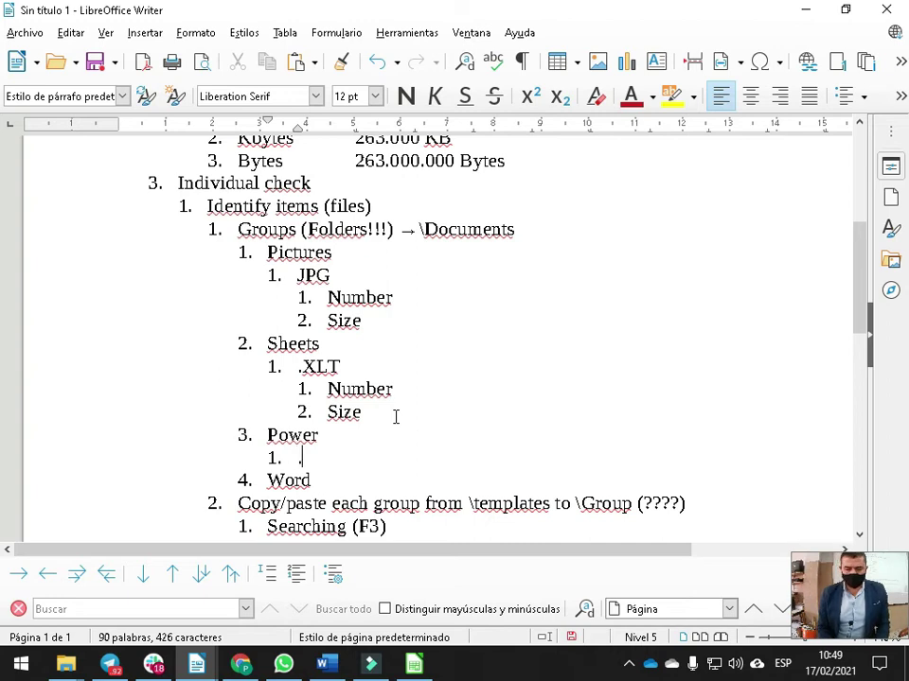
{"action": "type", "text": "POT"}
{"action": "key", "text": "Return"}
{"action": "key", "text": "Tab"}
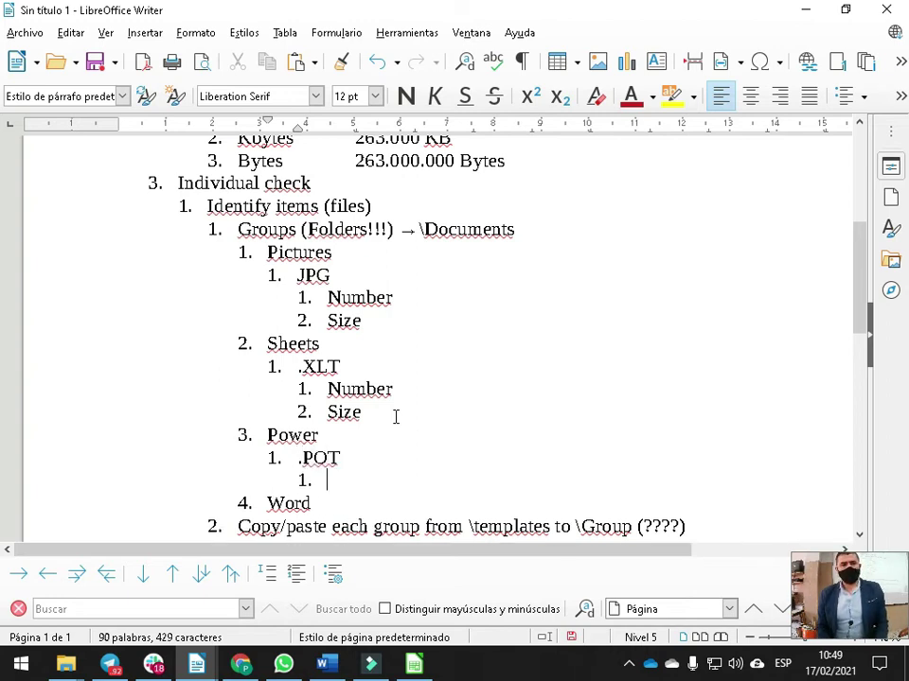
{"action": "type", "text": "Number"}
{"action": "key", "text": "Return"}
{"action": "type", "text": "Size"}
{"action": "key", "text": "Left"}
{"action": "key", "text": "Left"}
{"action": "key", "text": "Left"}
{"action": "key", "text": "Left"}
{"action": "key", "text": "BackSpace"}
{"action": "key", "text": "BackSpace"}
{"action": "key", "text": "Return"}
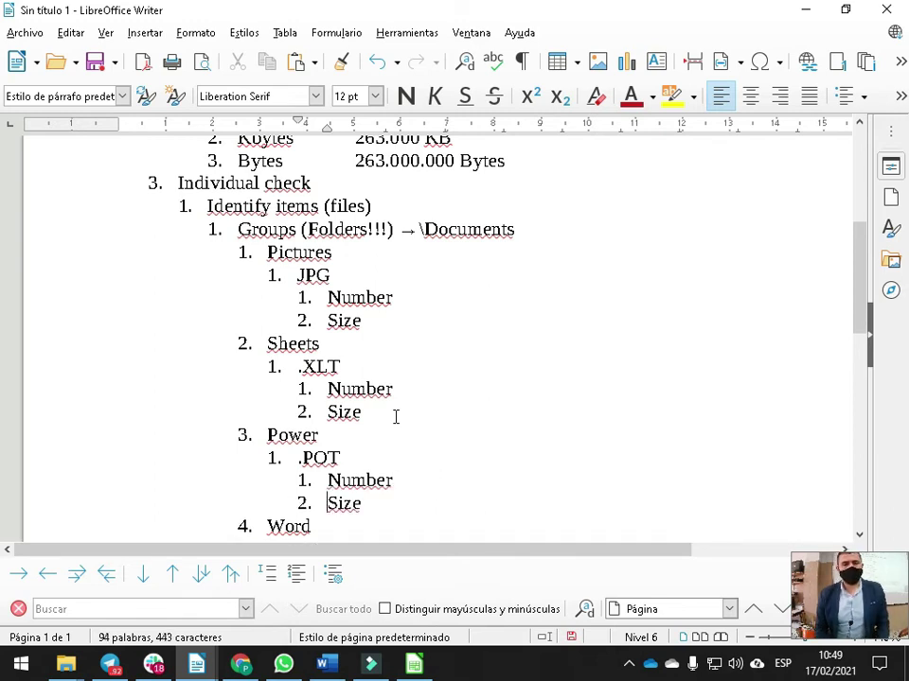
Nest a DOT entry under Word with Number and Size sub-items
{"action": "scroll", "coordinate": [396, 416], "scroll_direction": "down", "scroll_amount": 3}
{"action": "left_click", "coordinate": [321, 397]}
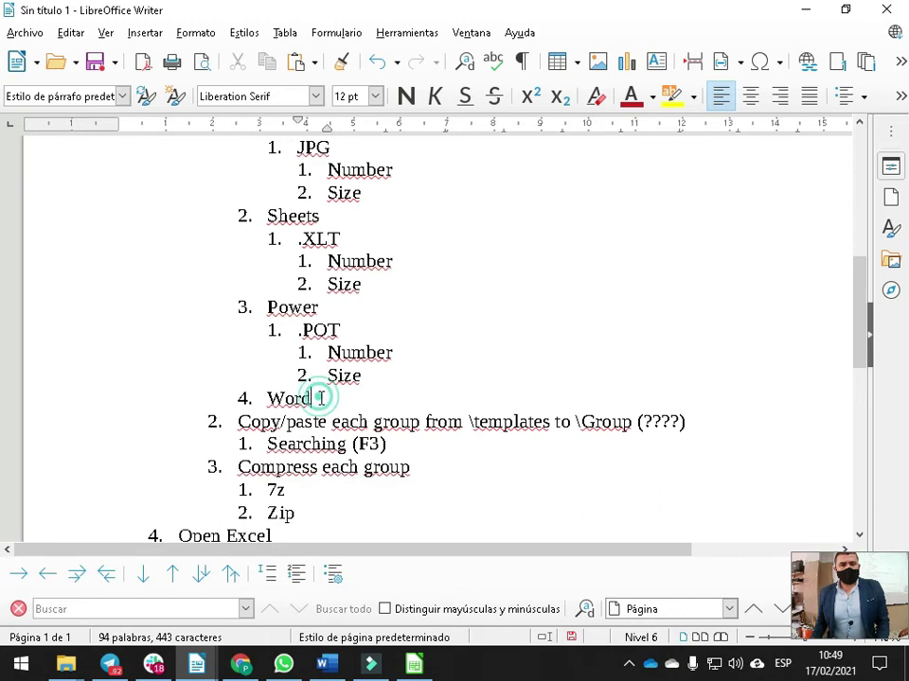
{"action": "key", "text": "Return"}
{"action": "key", "text": "Tab"}
{"action": "type", "text": "DOT"}
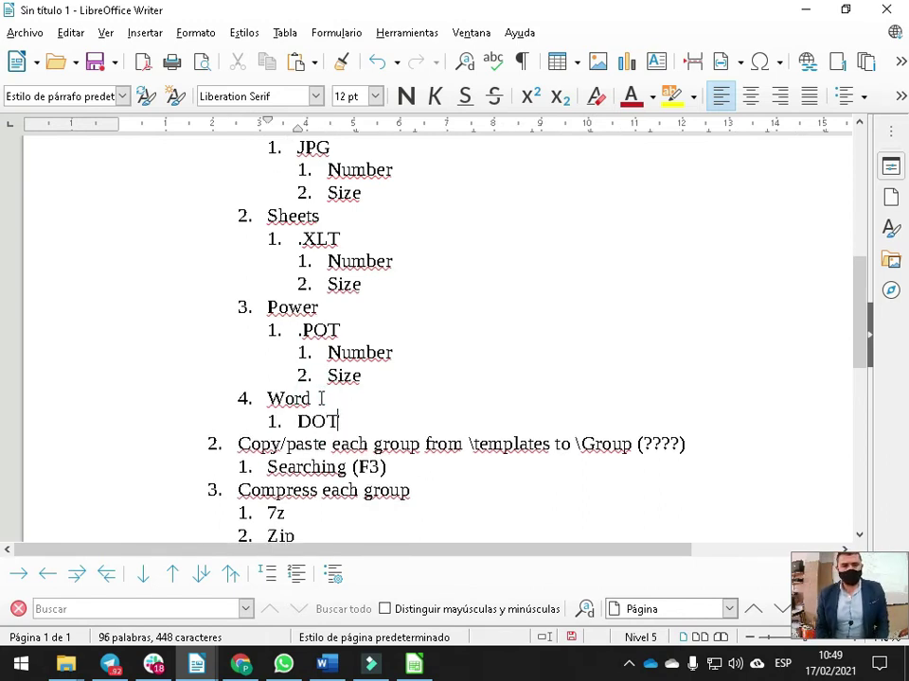
{"action": "key", "text": "Return"}
{"action": "key", "text": "Tab"}
{"action": "type", "text": "Number"}
{"action": "key", "text": "Return"}
{"action": "key", "text": "BackSpace"}
{"action": "key", "text": "BackSpace"}
{"action": "key", "text": "Return"}
{"action": "type", "text": "Size"}
Scroll through the outline to review the Pictures, Sheets, Power and Word groups
{"action": "scroll", "coordinate": [383, 283], "scroll_direction": "up", "scroll_amount": 3}
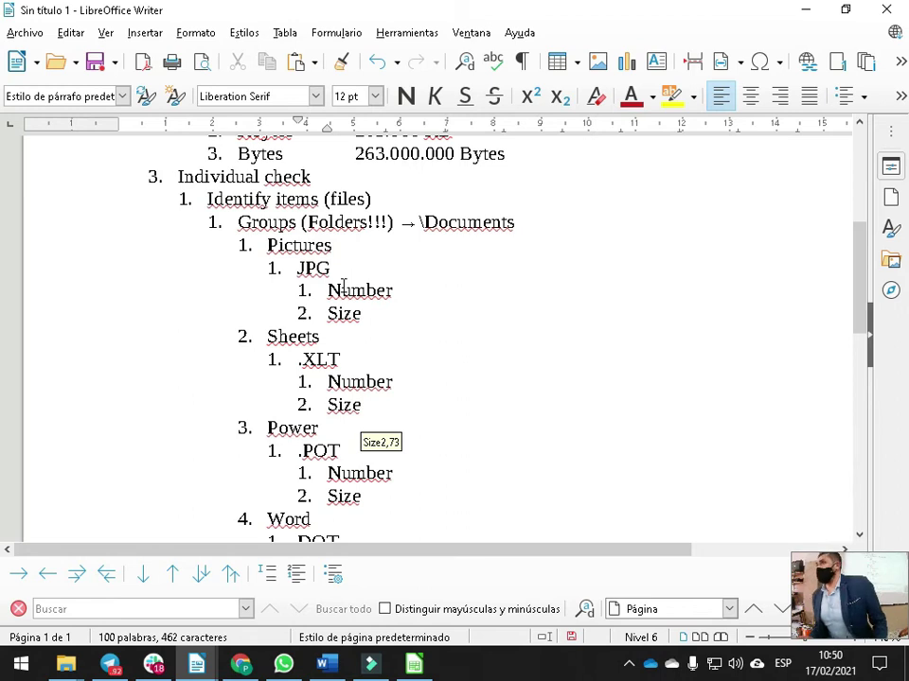
{"action": "scroll", "coordinate": [351, 286], "scroll_direction": "down", "scroll_amount": 5}
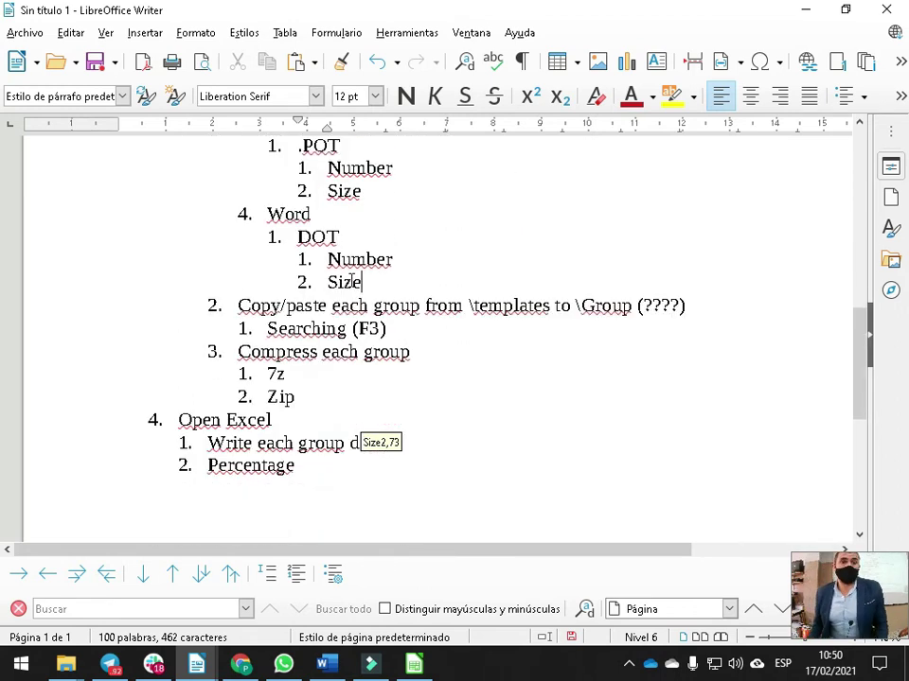
{"action": "scroll", "coordinate": [351, 280], "scroll_direction": "up", "scroll_amount": 4}
{"action": "scroll", "coordinate": [394, 265], "scroll_direction": "up", "scroll_amount": 2}
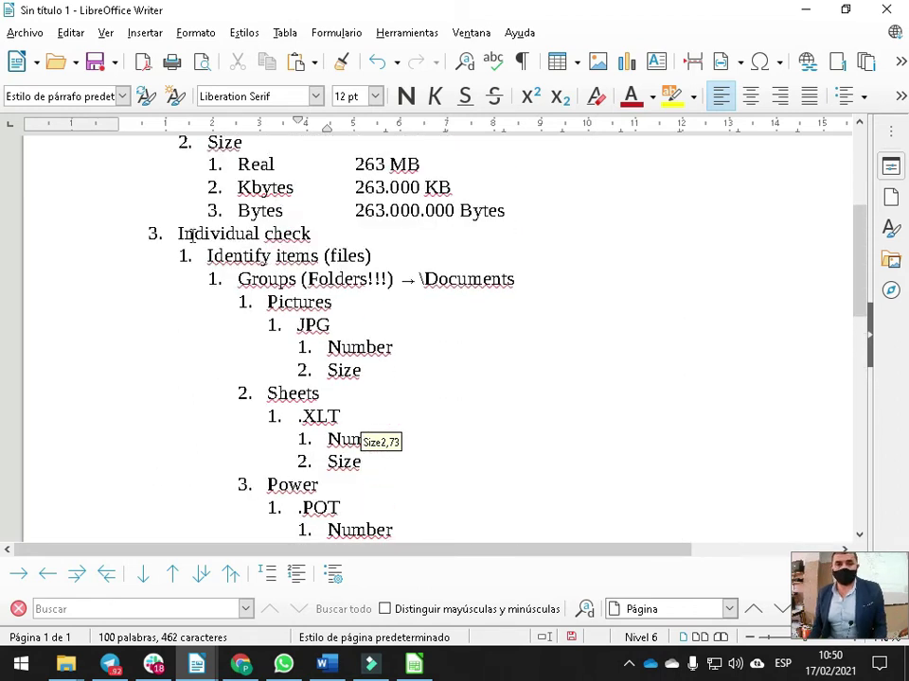
{"action": "scroll", "coordinate": [331, 300], "scroll_direction": "down", "scroll_amount": 2}
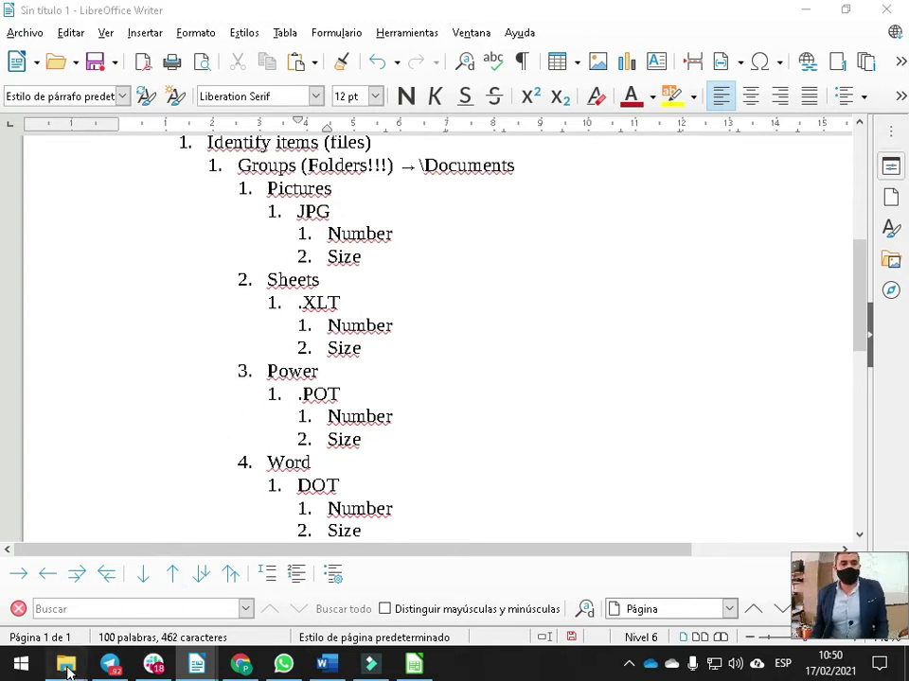
Close the file properties summary and go to the Documents folder
{"action": "mouse_move", "coordinate": [66, 664]}
{"action": "left_click", "coordinate": [234, 574]}
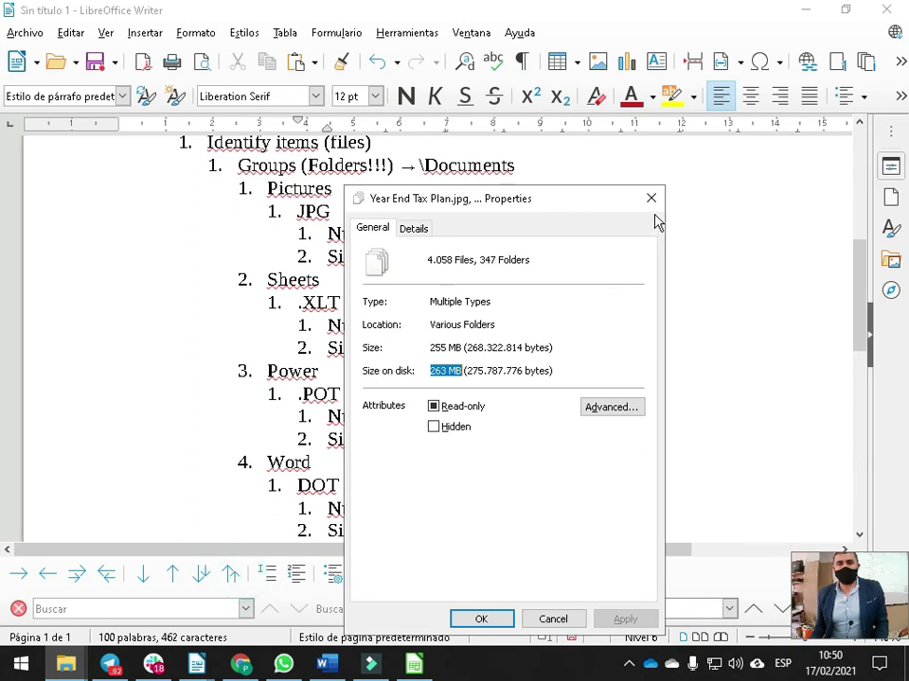
{"action": "left_click", "coordinate": [651, 198]}
{"action": "left_click", "coordinate": [65, 665]}
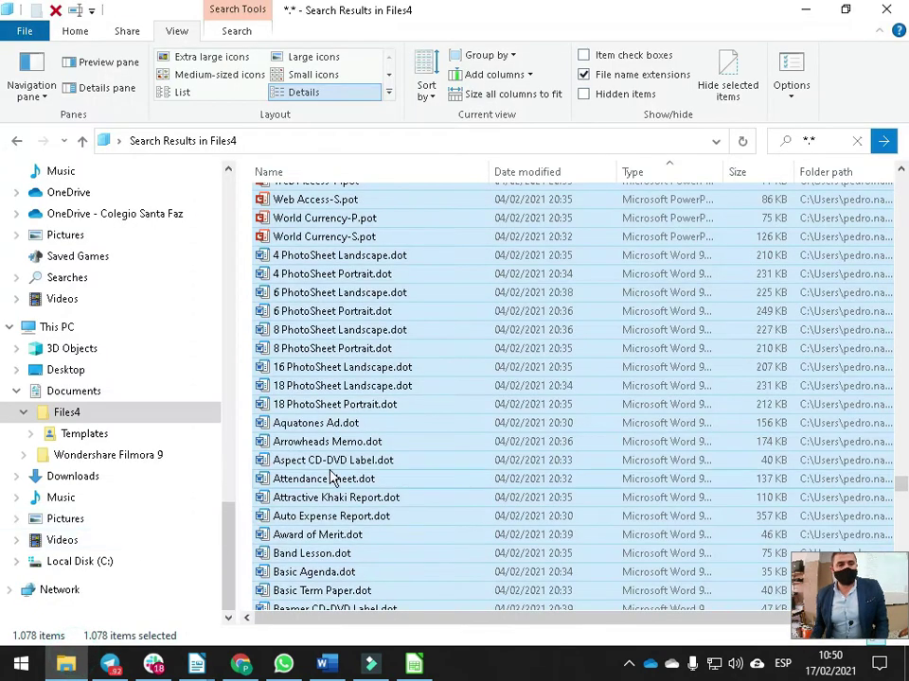
{"action": "left_click", "coordinate": [95, 392]}
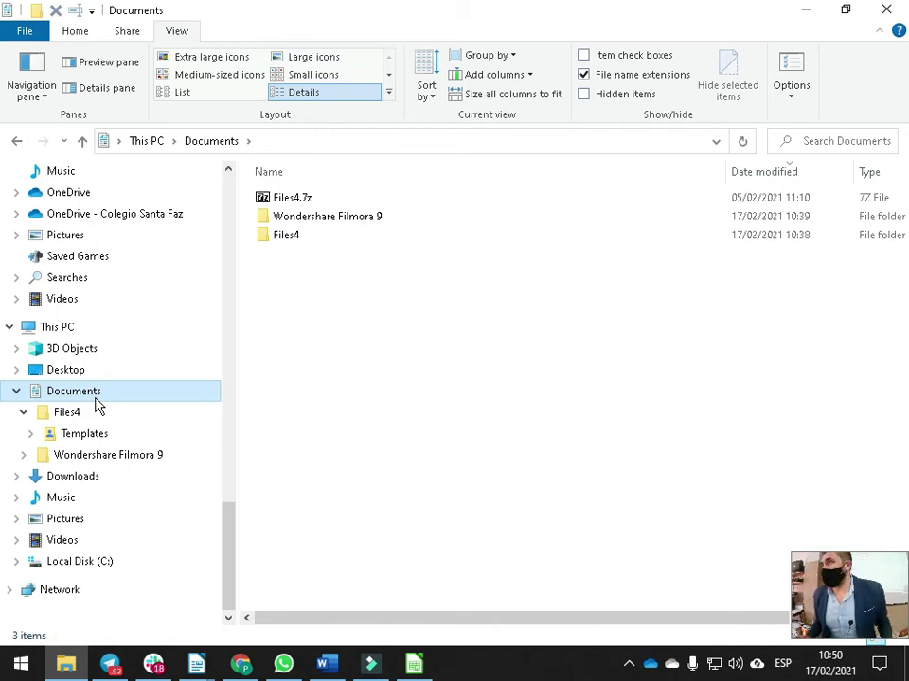
Create a new folder named Ex6 in Documents and open it
{"action": "left_click", "coordinate": [424, 345]}
{"action": "key", "text": "ctrl+shift+n"}
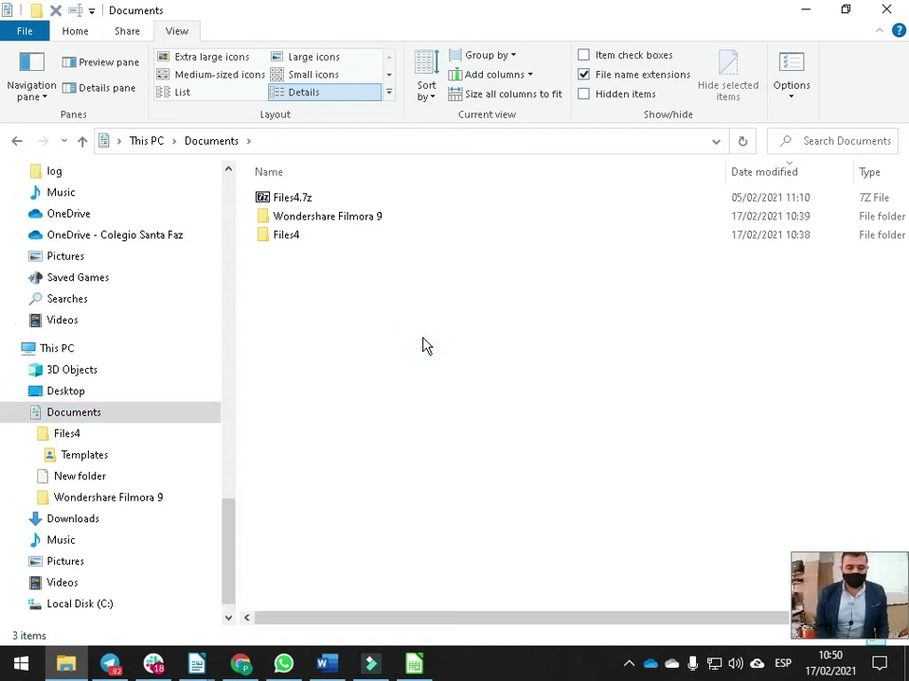
{"action": "type", "text": "Ex6"}
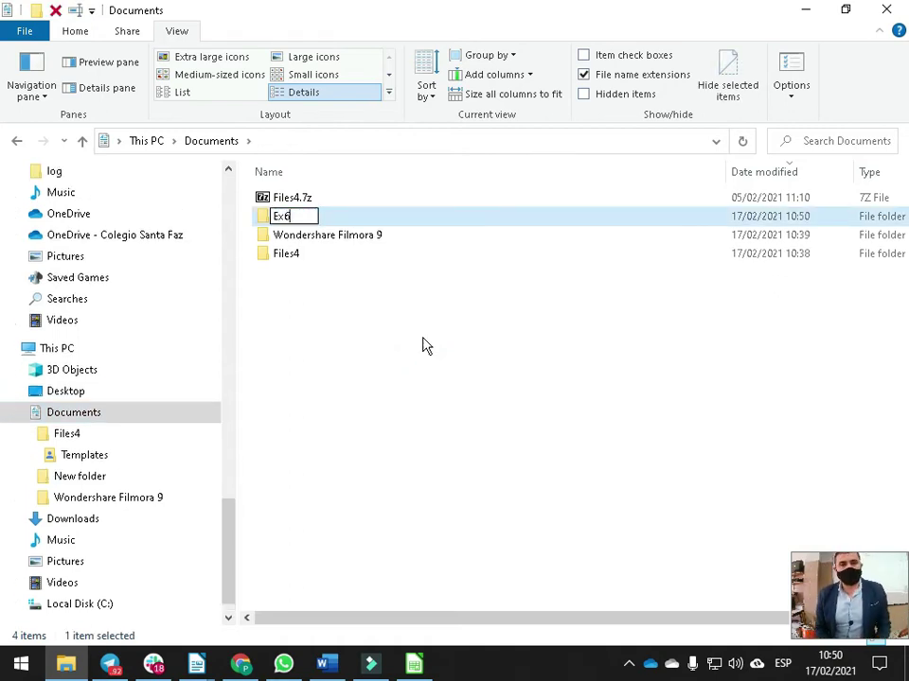
{"action": "key", "text": "Return"}
{"action": "key", "text": "Return"}
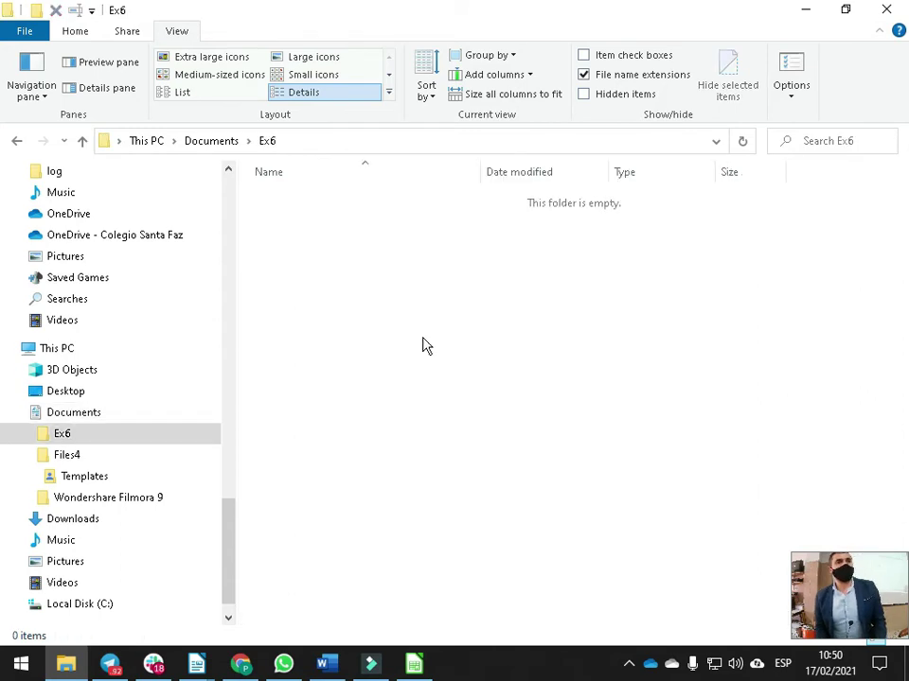
Inside Ex6, create folders 01_Pictures, 02_Sheets, 03_Power and 04_Word
{"action": "key", "text": "ctrl+shift+n"}
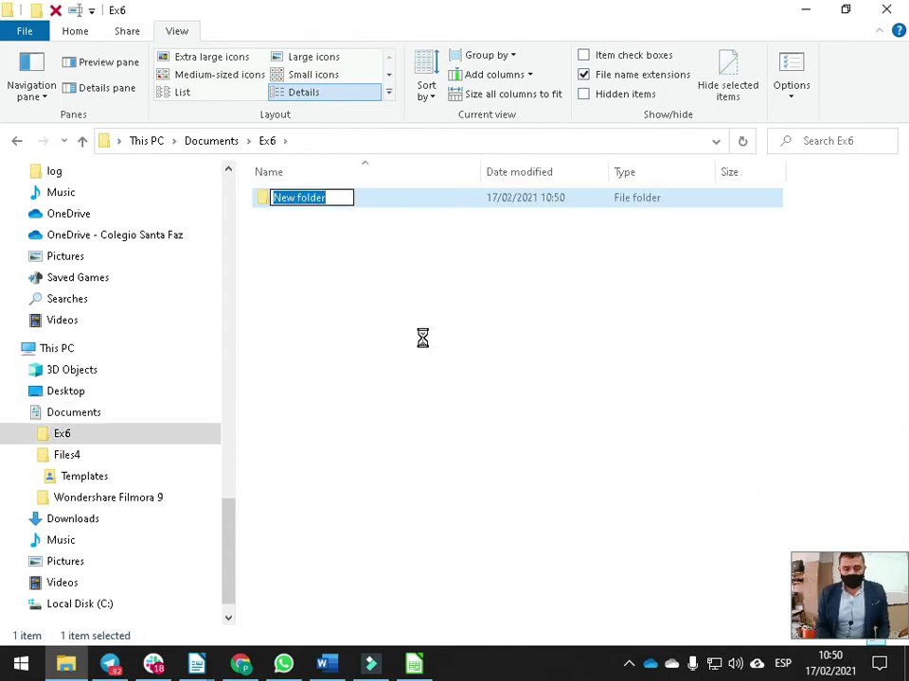
{"action": "type", "text": "01_Pictures"}
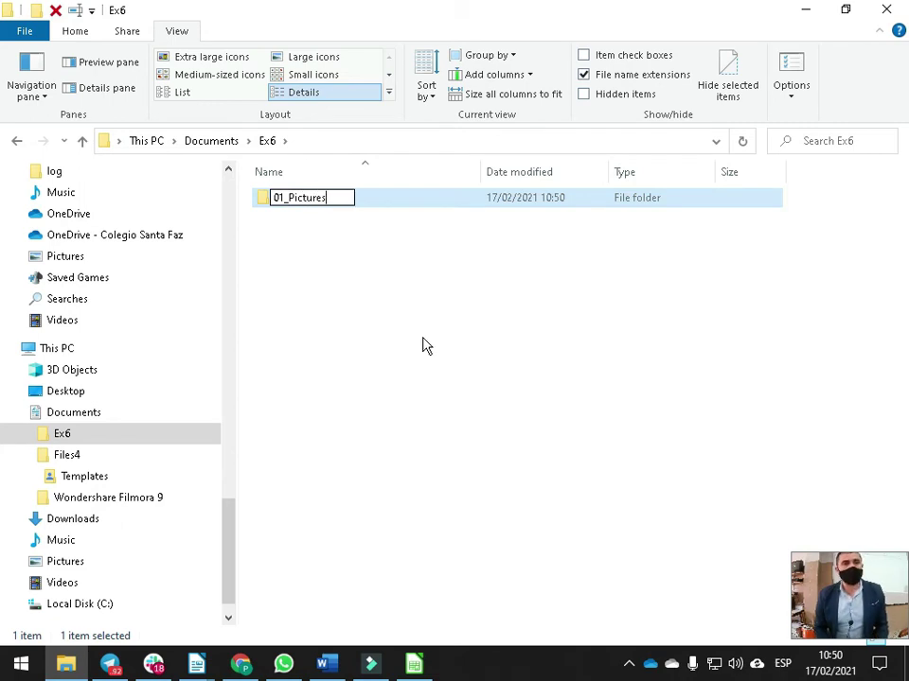
{"action": "key", "text": "Return"}
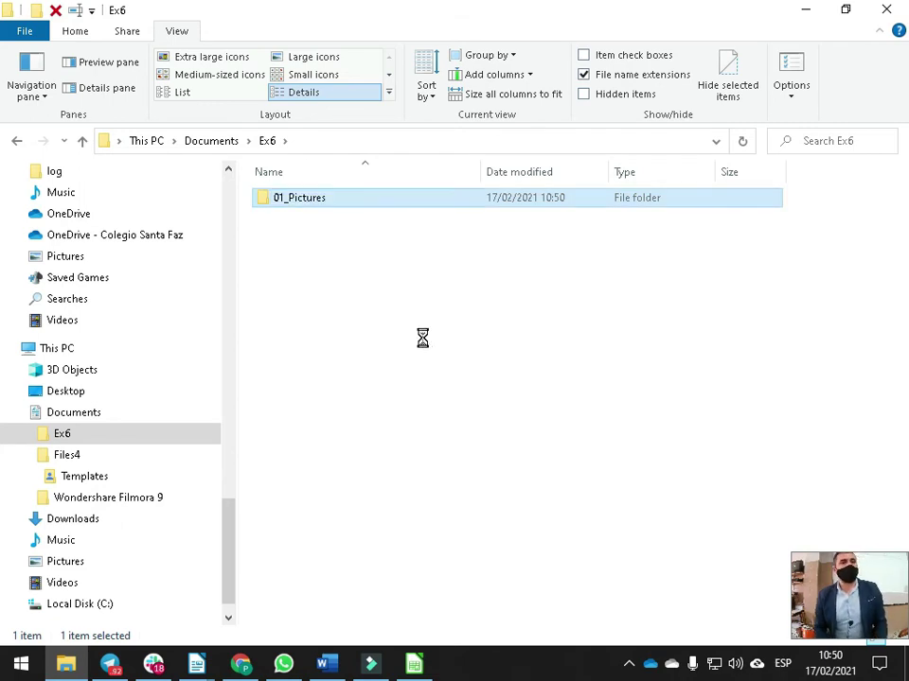
{"action": "key", "text": "ctrl+shift+n"}
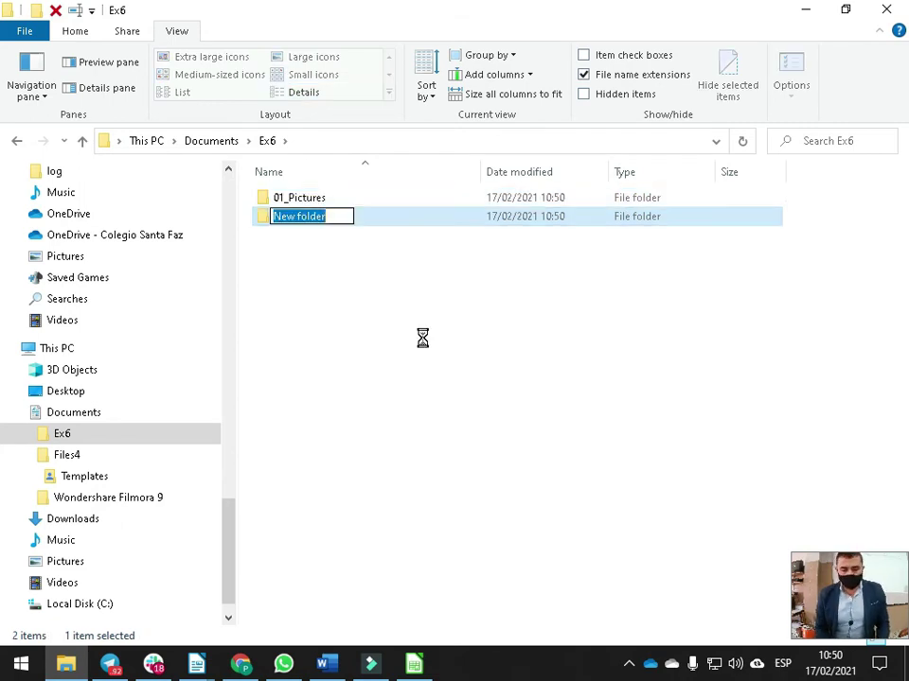
{"action": "type", "text": "02_Sheets"}
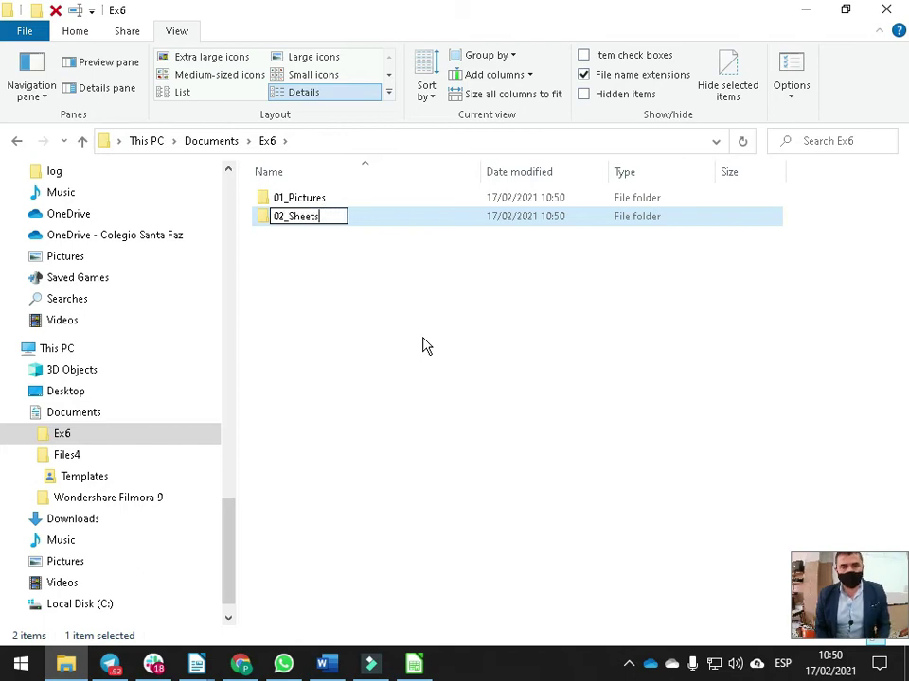
{"action": "key", "text": "Return"}
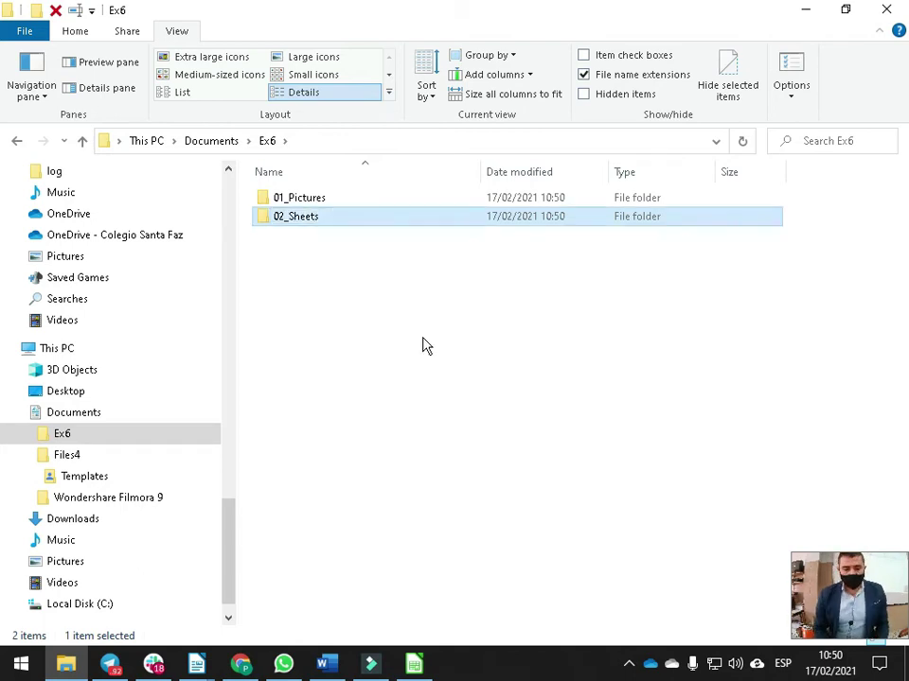
{"action": "key", "text": "ctrl+shift+n"}
{"action": "type", "text": "03_"}
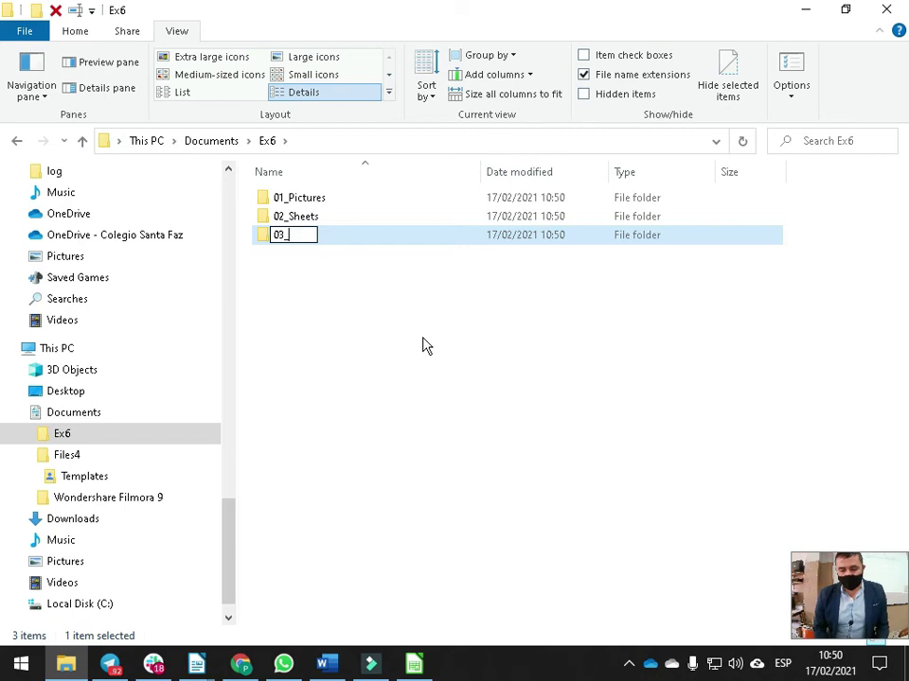
{"action": "type", "text": "Power"}
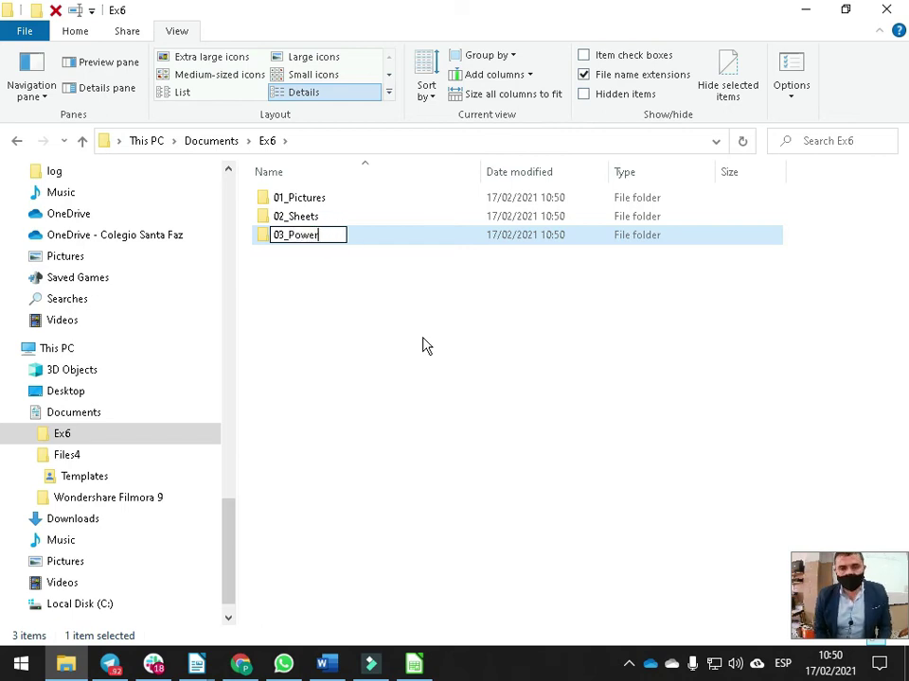
{"action": "key", "text": "Return"}
{"action": "key", "text": "ctrl+shift+n"}
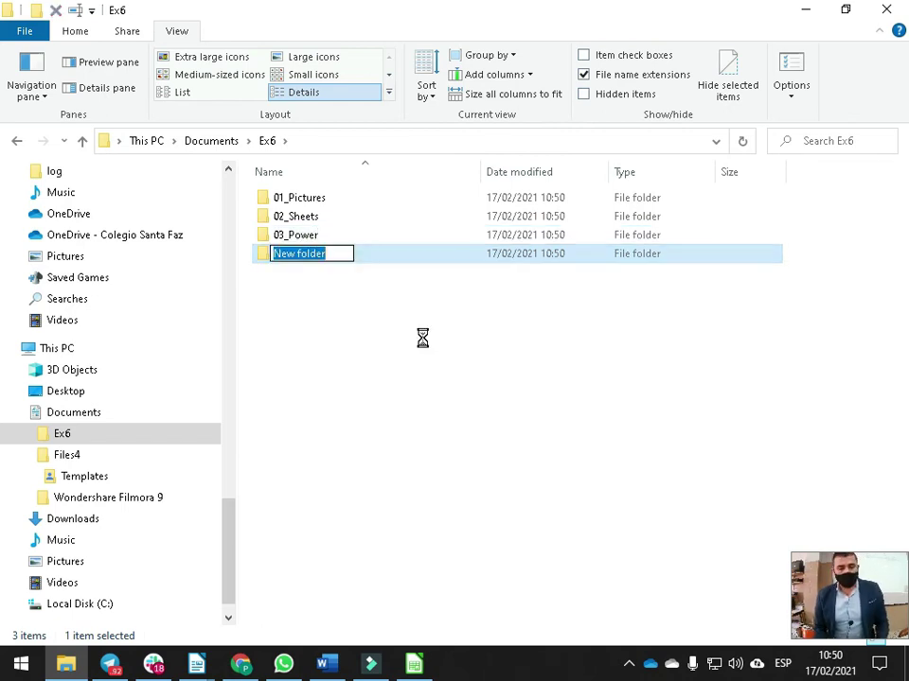
{"action": "type", "text": "04_"}
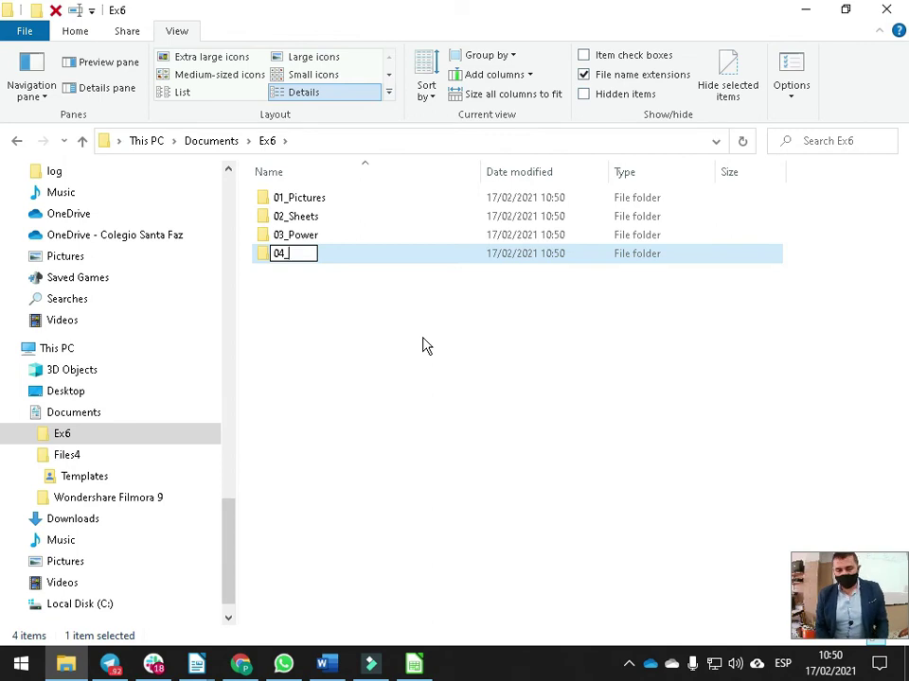
{"action": "type", "text": "Word"}
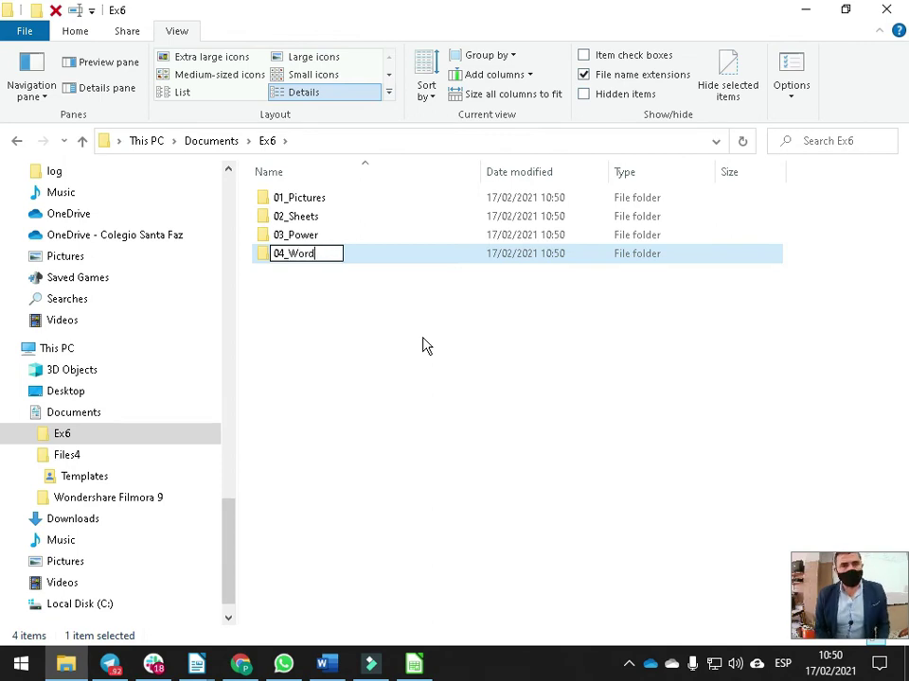
{"action": "key", "text": "Return"}
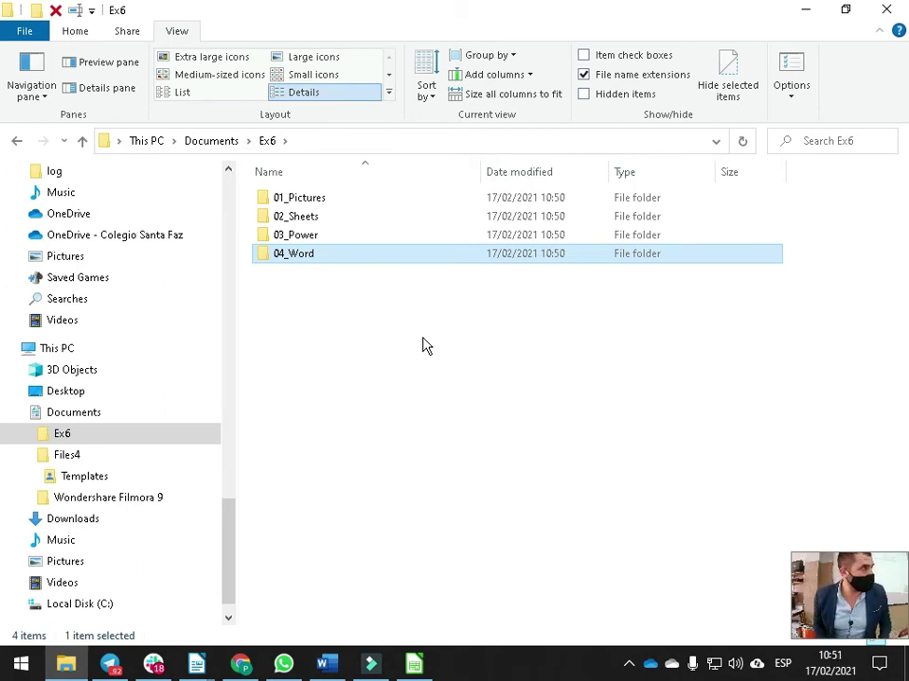
{"action": "key", "text": "Up"}
{"action": "key", "text": "Up"}
{"action": "key", "text": "Up"}
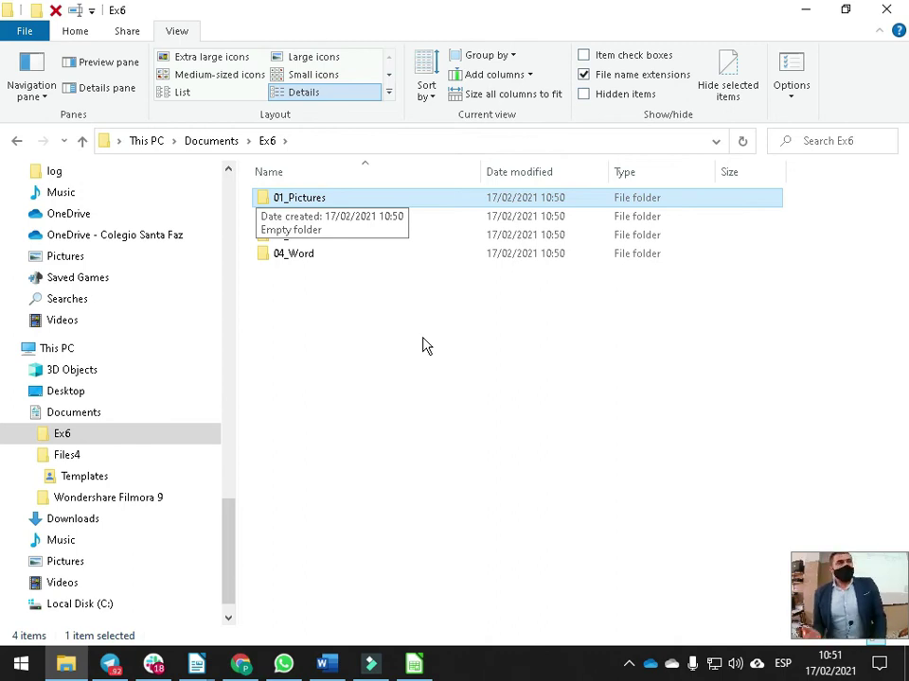
{"action": "key", "text": "alt+Tab"}
Check the JPG Number and Size lines in Writer, then show Files4's Templates folder
{"action": "scroll", "coordinate": [424, 338], "scroll_direction": "up", "scroll_amount": 3}
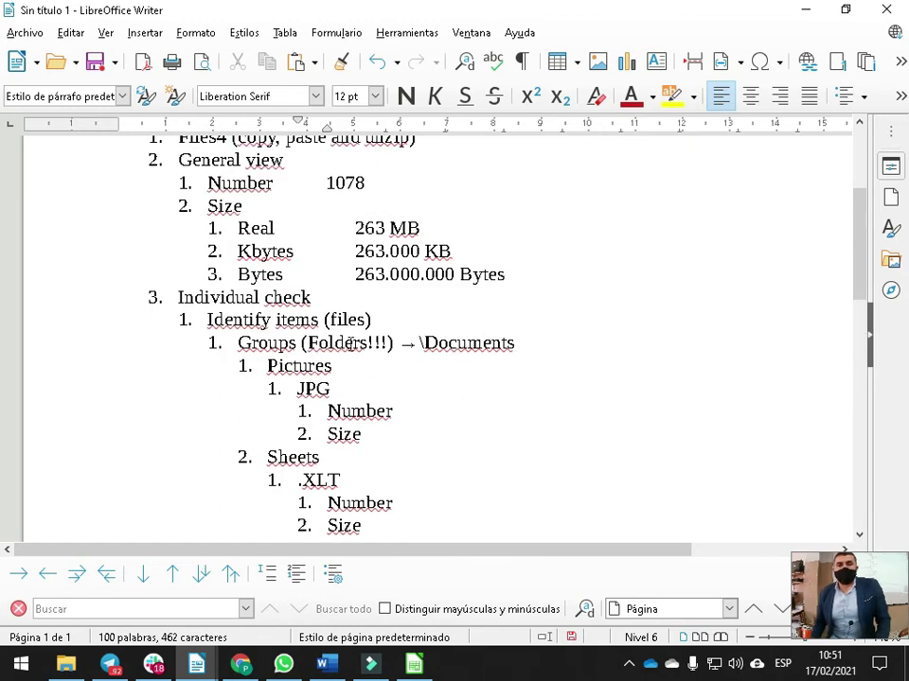
{"action": "scroll", "coordinate": [349, 347], "scroll_direction": "down", "scroll_amount": 1}
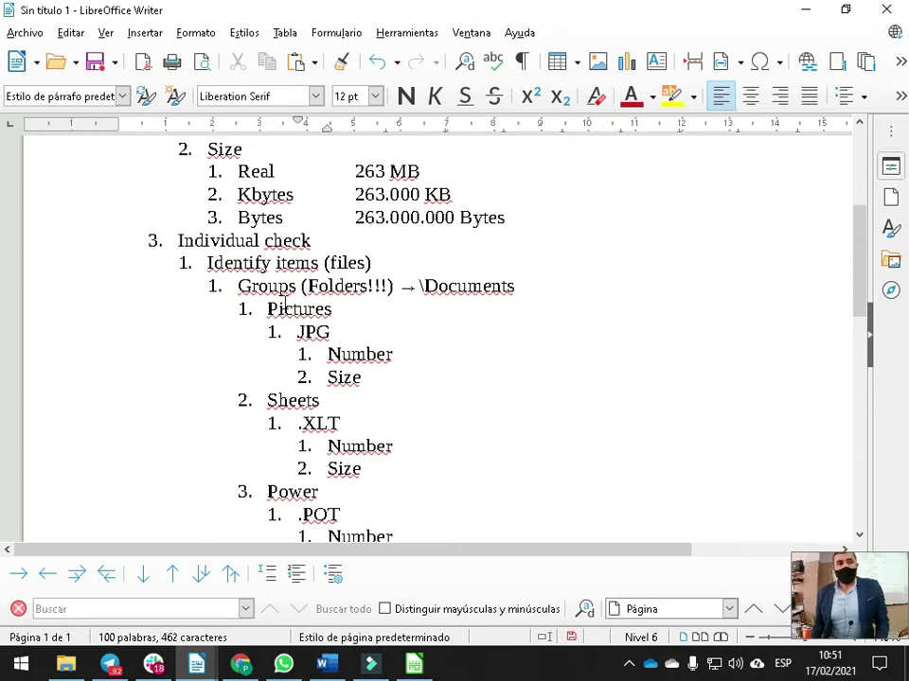
{"action": "left_click", "coordinate": [430, 354]}
{"action": "left_click", "coordinate": [381, 378]}
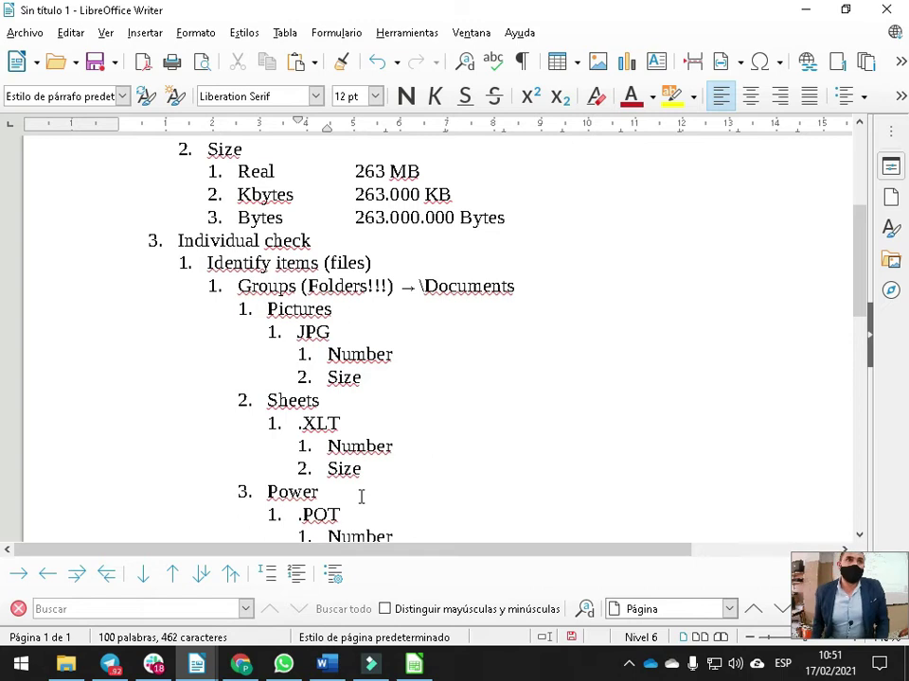
{"action": "key", "text": "alt+Tab"}
{"action": "left_click", "coordinate": [91, 476]}
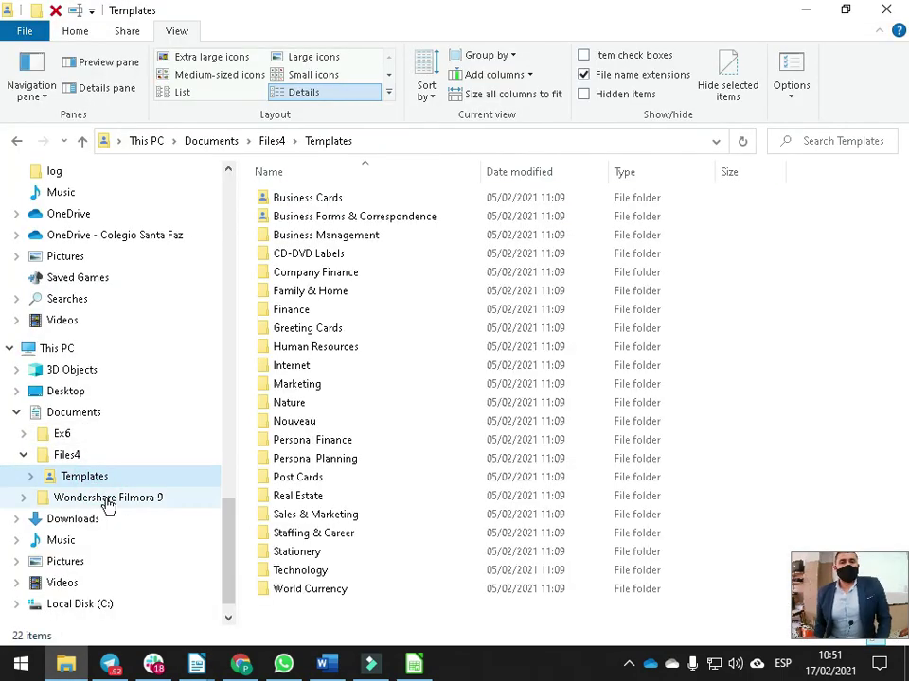
Search Templates for *.jpg and select all 502 results
{"action": "left_click", "coordinate": [842, 135]}
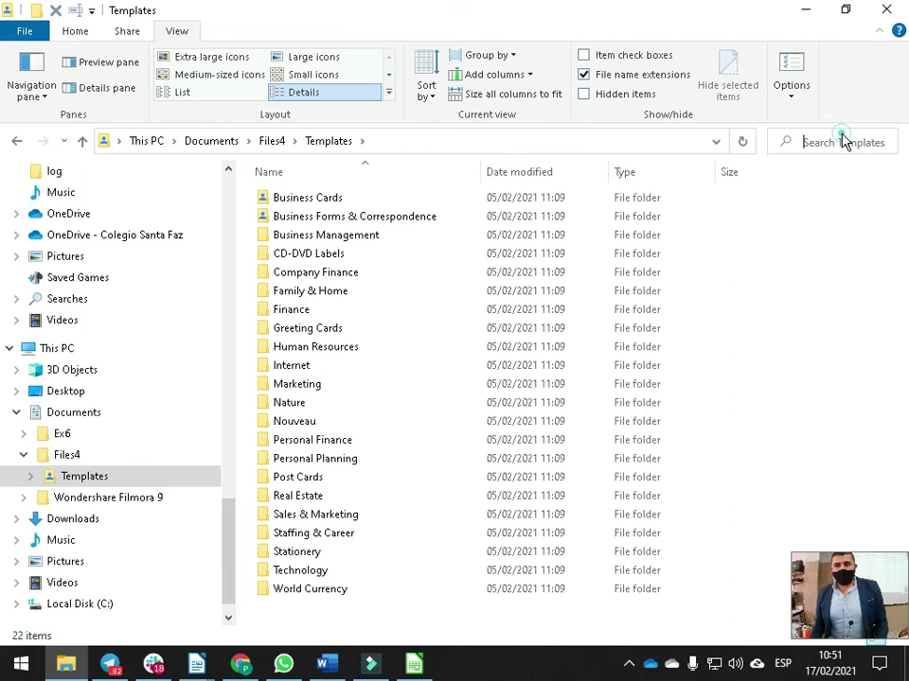
{"action": "type", "text": "*.jpg"}
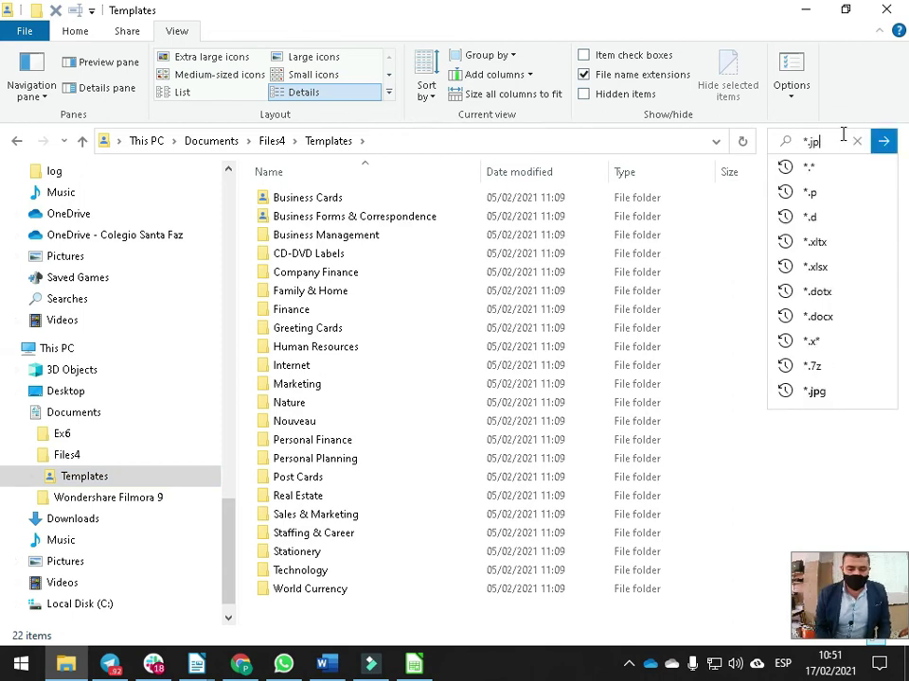
{"action": "key", "text": "Return"}
{"action": "key", "text": "Return"}
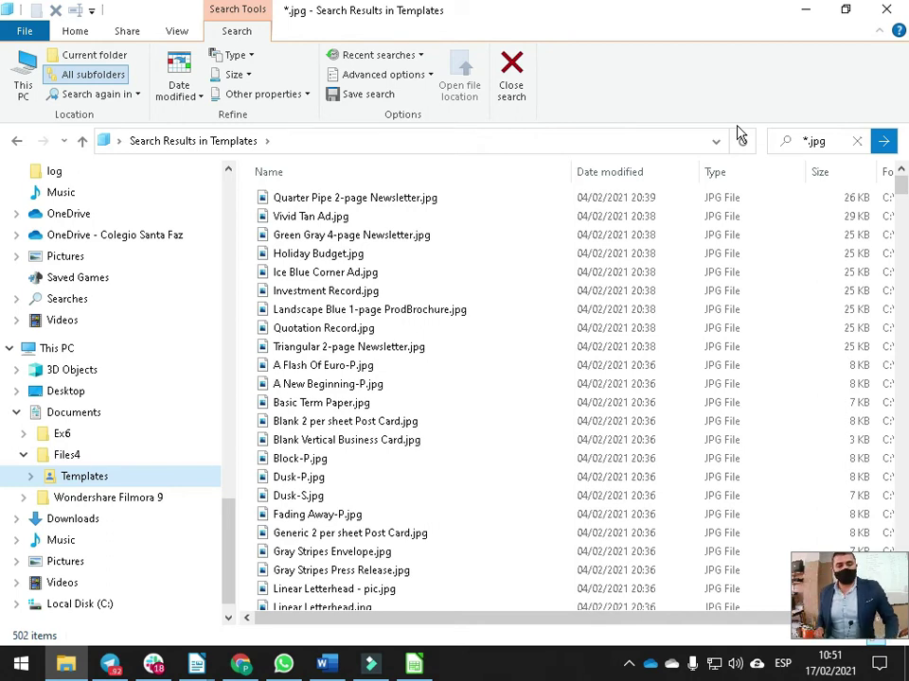
{"action": "key", "text": "ctrl+a"}
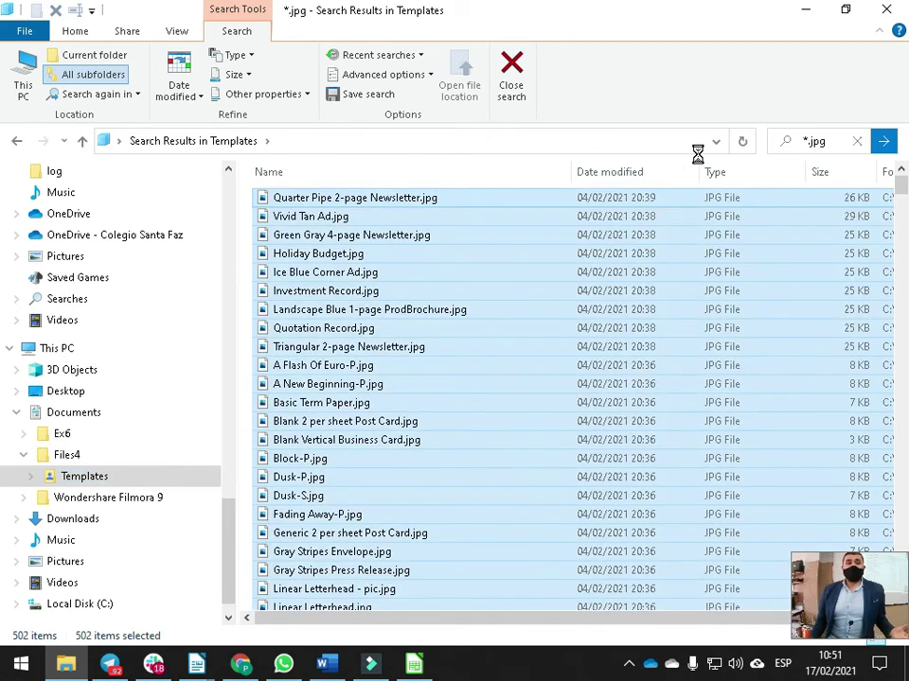
Copy the selected JPG files into Ex6's 01_Pictures folder and open it
{"action": "left_click", "coordinate": [24, 437]}
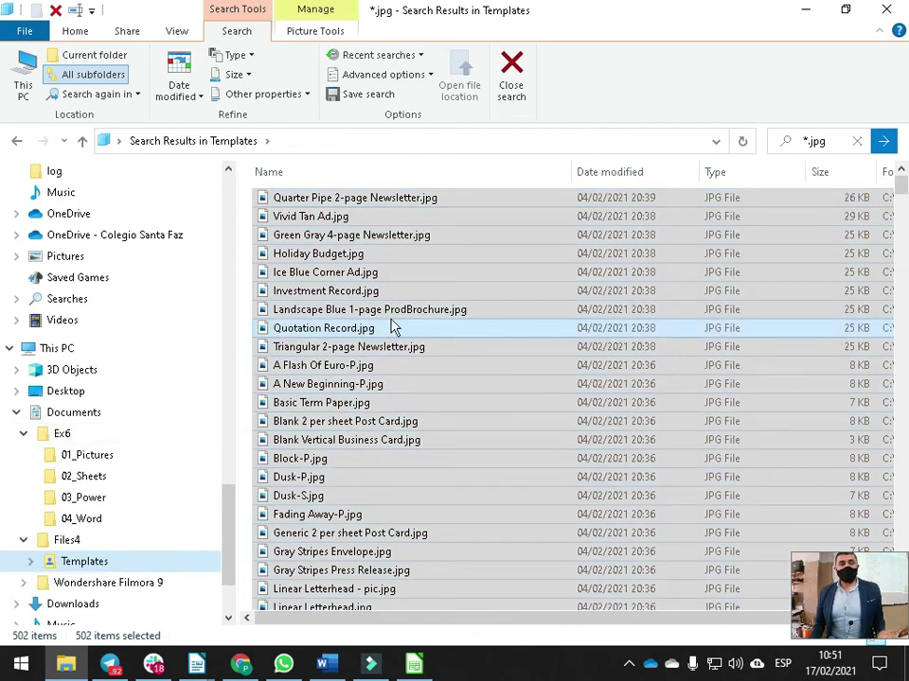
{"action": "left_click_drag", "start_coordinate": [389, 309], "coordinate": [102, 461]}
{"action": "left_click", "coordinate": [189, 502]}
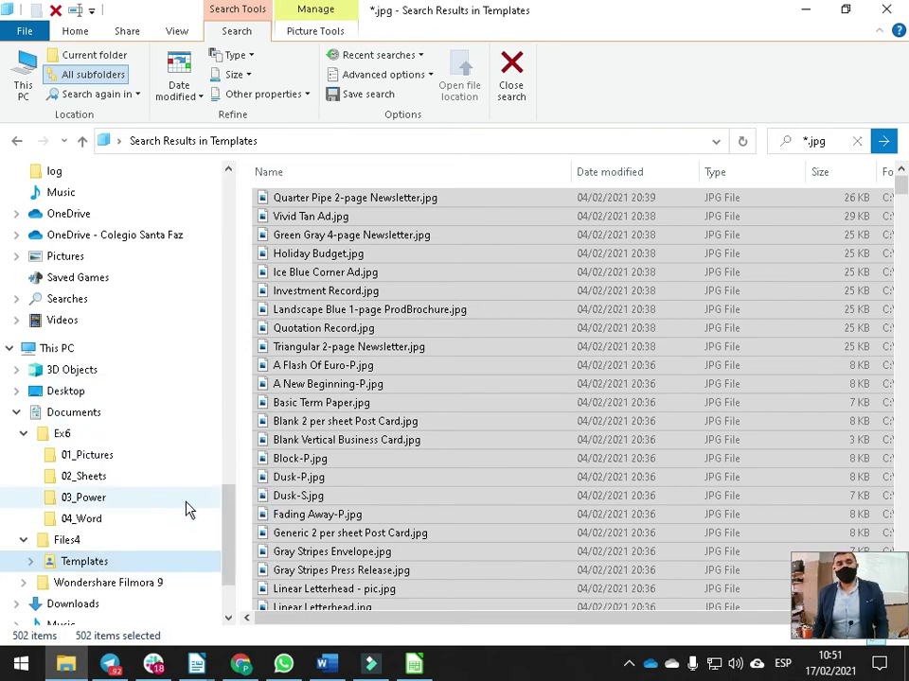
{"action": "left_click", "coordinate": [95, 461]}
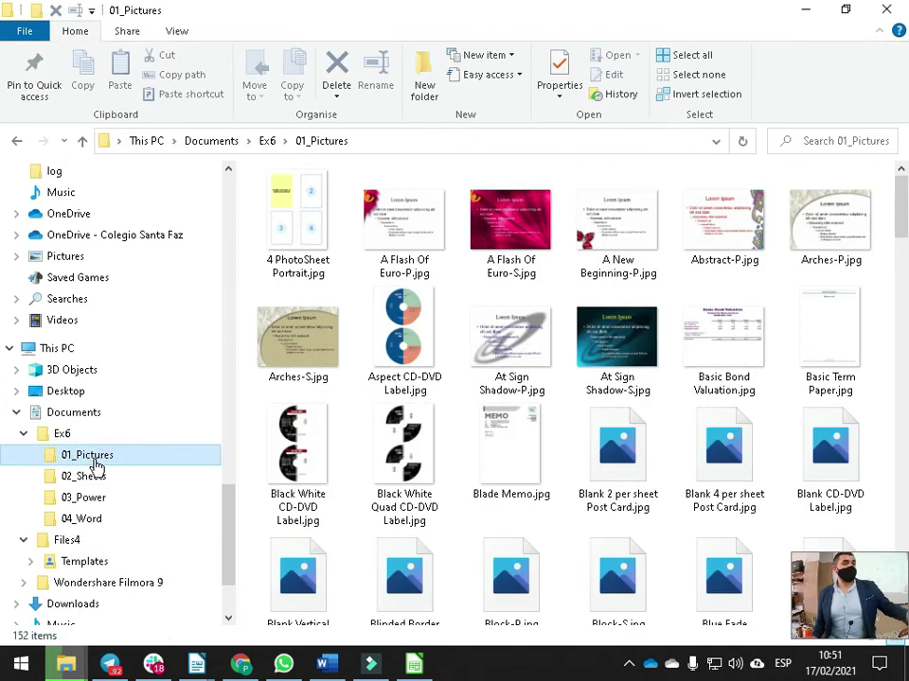
Switch the file list to Details view and replace duplicate files in 01_Pictures
{"action": "left_click", "coordinate": [177, 31]}
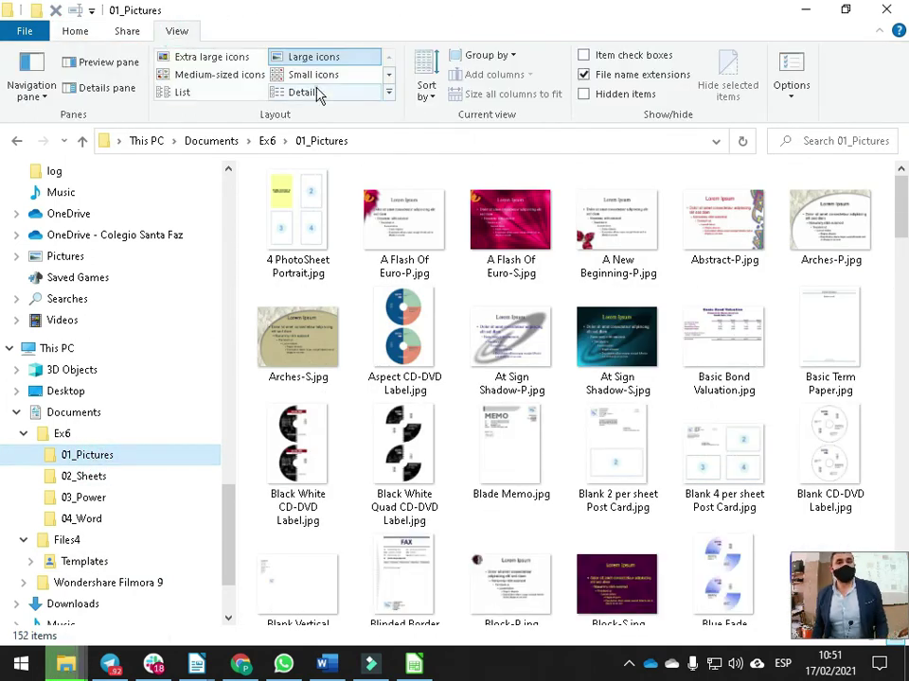
{"action": "left_click", "coordinate": [307, 92]}
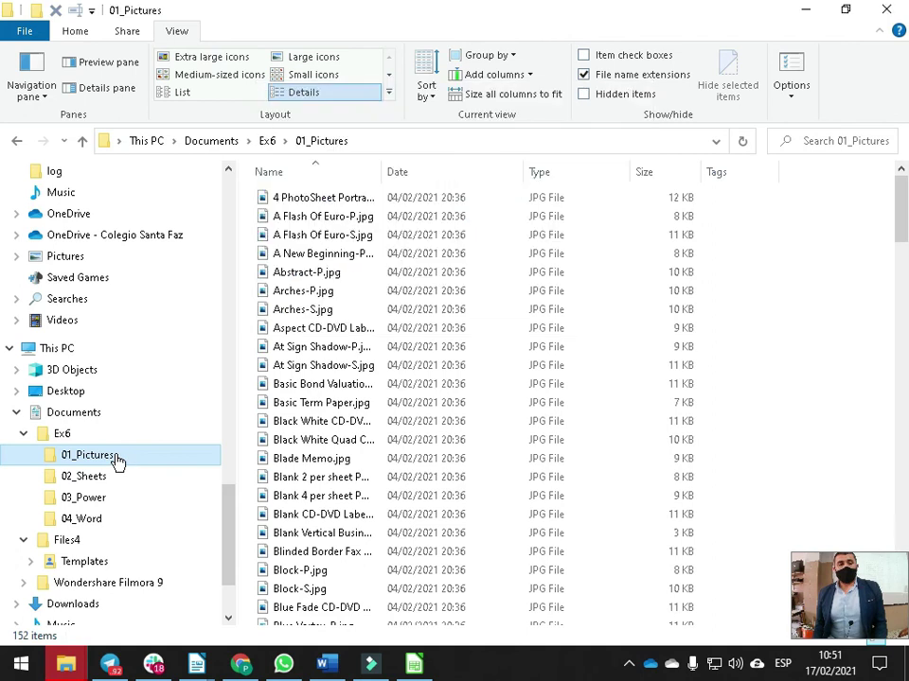
{"action": "right_click", "coordinate": [118, 461]}
{"action": "left_click", "coordinate": [188, 632]}
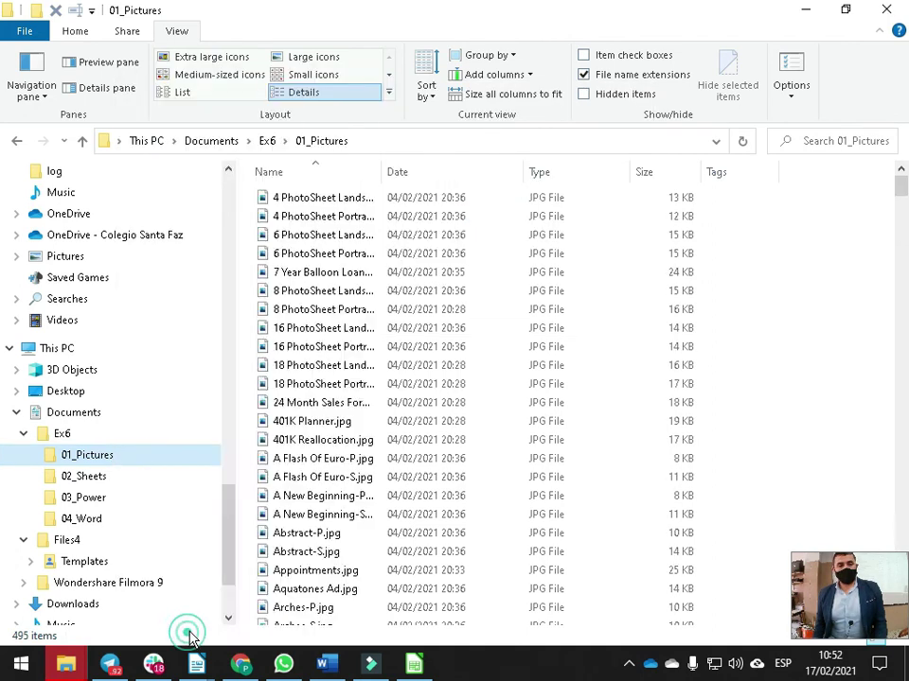
{"action": "key", "text": "alt+Tab"}
{"action": "key", "text": "alt+Tab"}
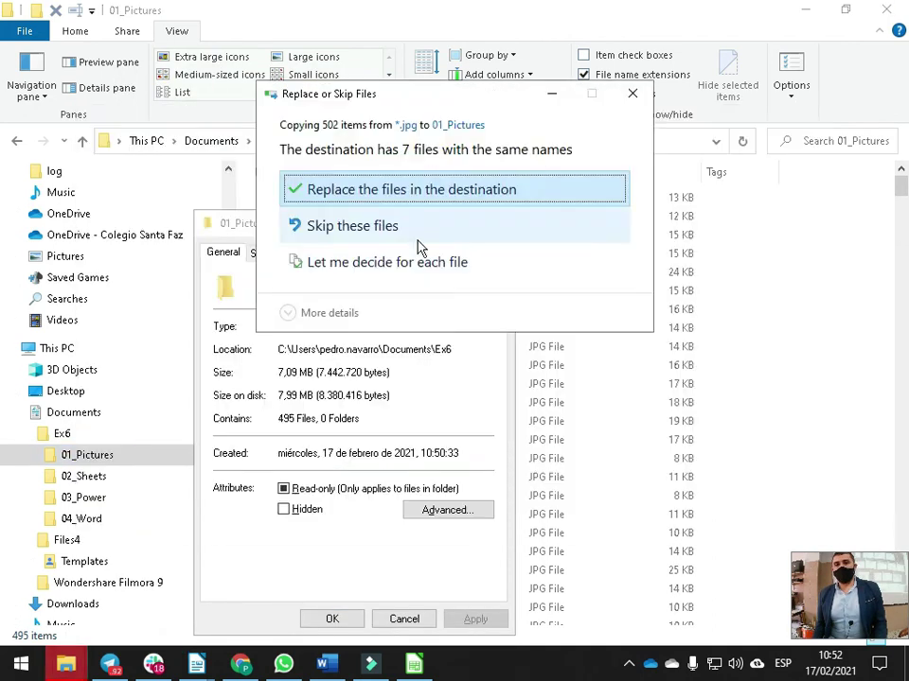
{"action": "left_click", "coordinate": [367, 192]}
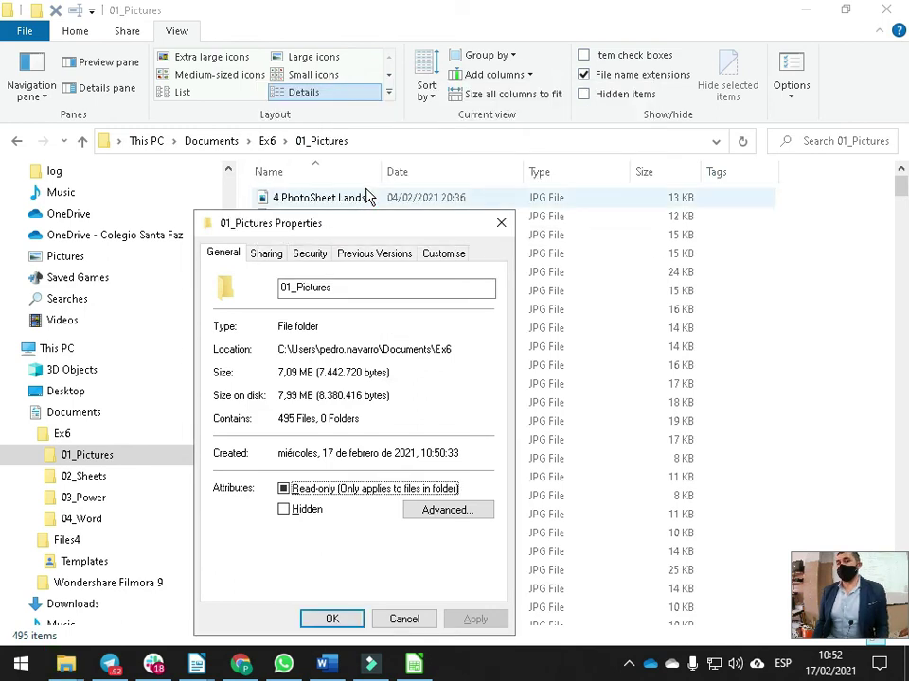
{"action": "left_click", "coordinate": [501, 223]}
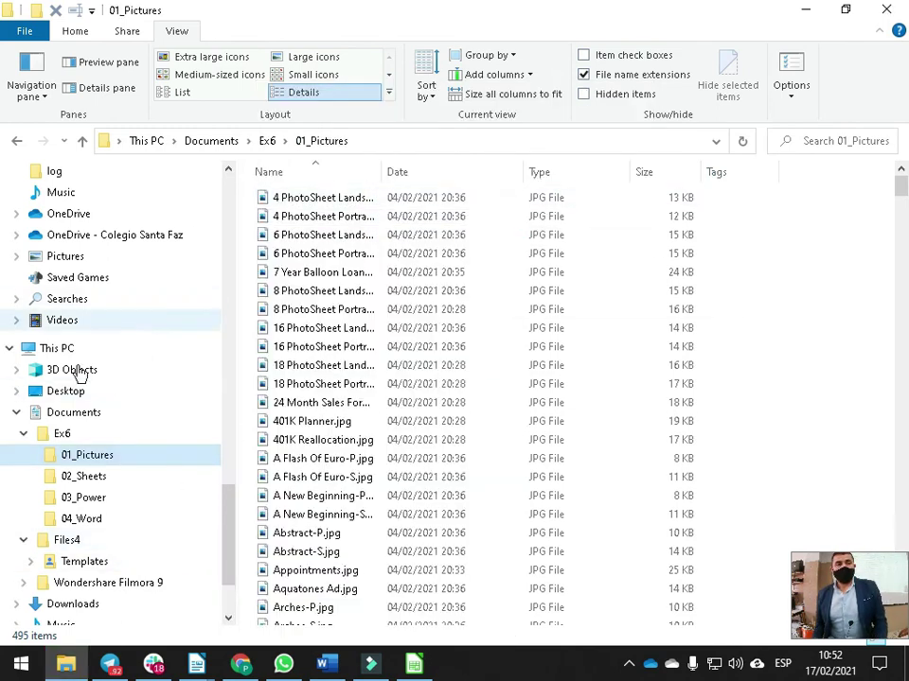
From Ex6, open 01_Pictures Properties and copy its 7,99 MB size on disk
{"action": "right_click", "coordinate": [75, 459]}
{"action": "left_click", "coordinate": [59, 436]}
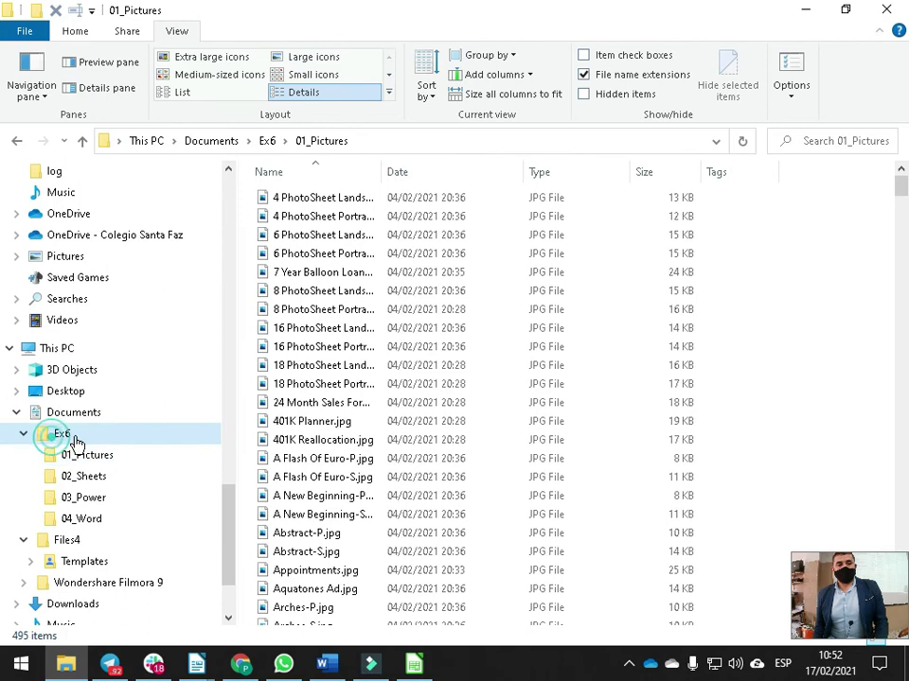
{"action": "right_click", "coordinate": [329, 203]}
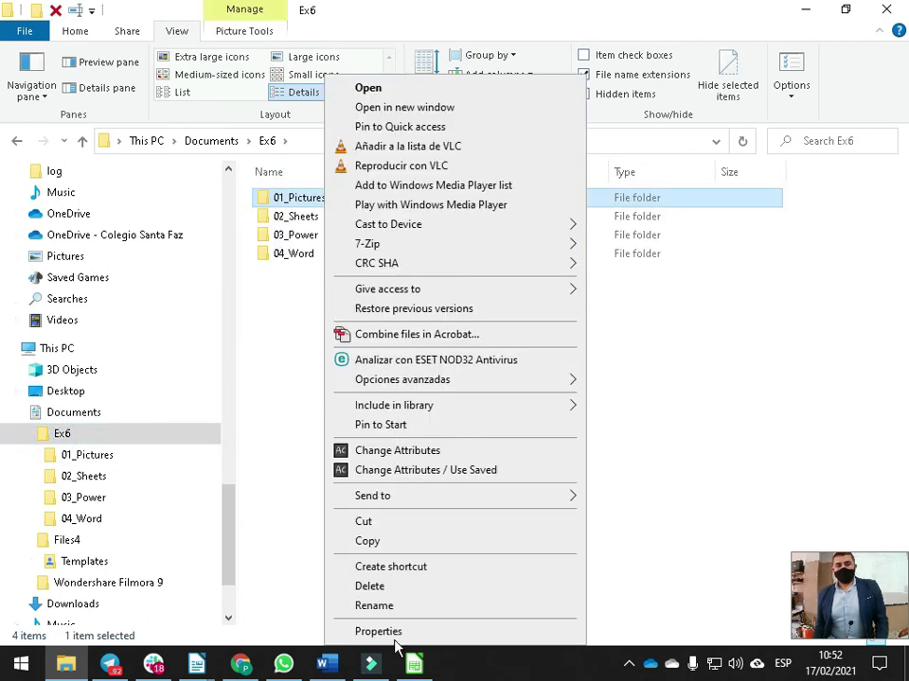
{"action": "left_click", "coordinate": [402, 630]}
{"action": "left_click_drag", "start_coordinate": [487, 212], "coordinate": [462, 83]}
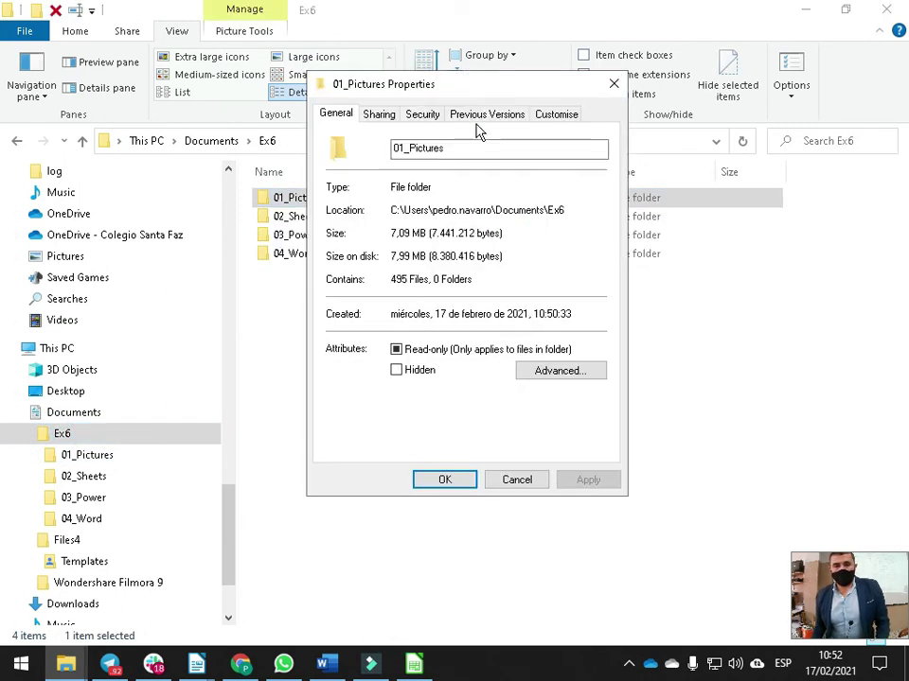
{"action": "left_click_drag", "start_coordinate": [391, 280], "coordinate": [430, 256]}
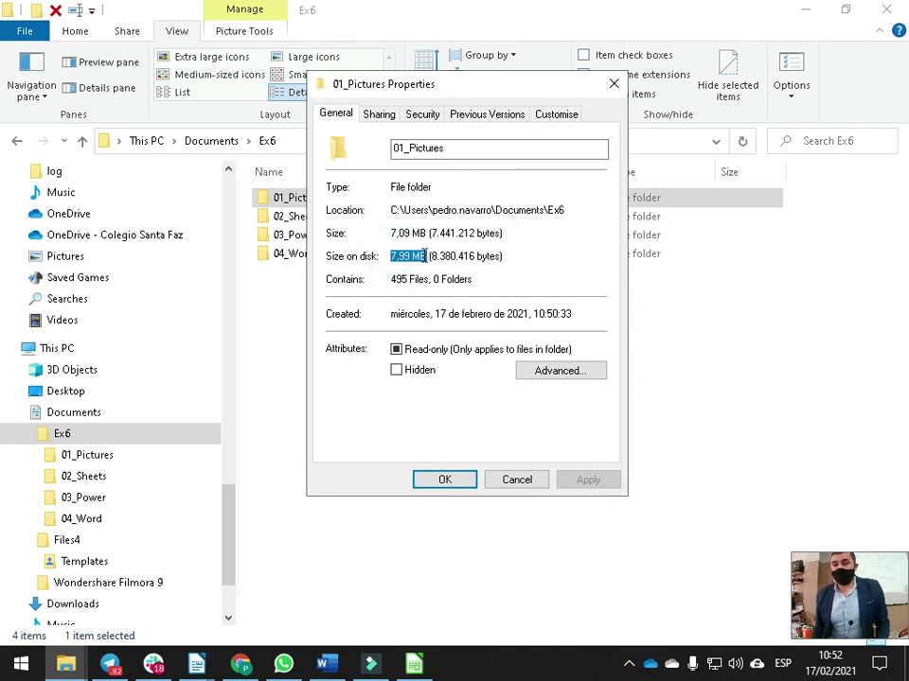
{"action": "key", "text": "Escape"}
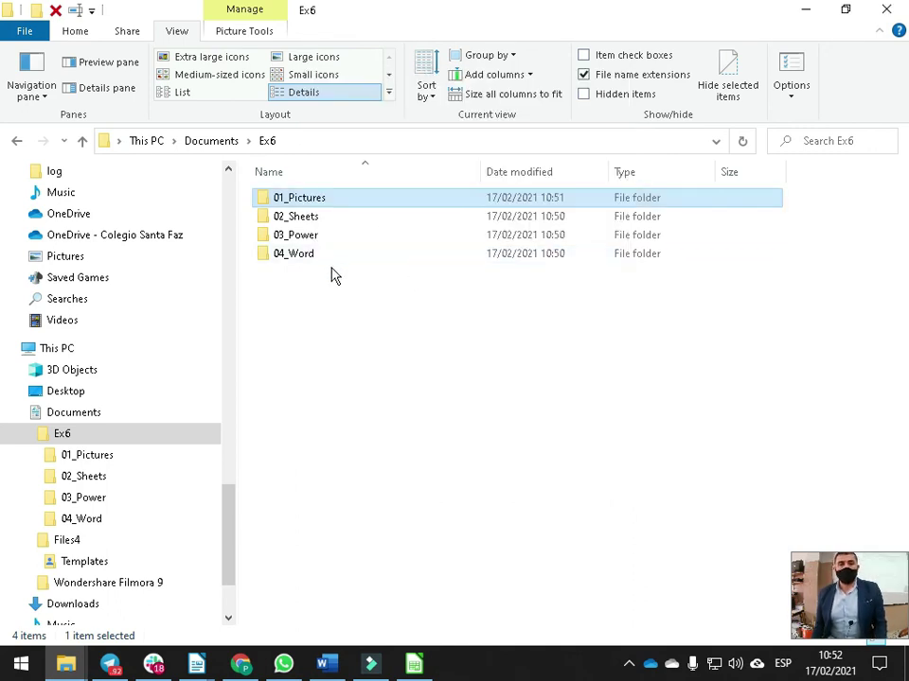
{"action": "key", "text": "alt+Tab"}
{"action": "key", "text": "Tab"}
Paste 7,99 MB next to Size under JPG in the outline
{"action": "scroll", "coordinate": [407, 331], "scroll_direction": "down", "scroll_amount": 1}
{"action": "left_click", "coordinate": [422, 299]}
{"action": "key", "text": "ctrl+v"}
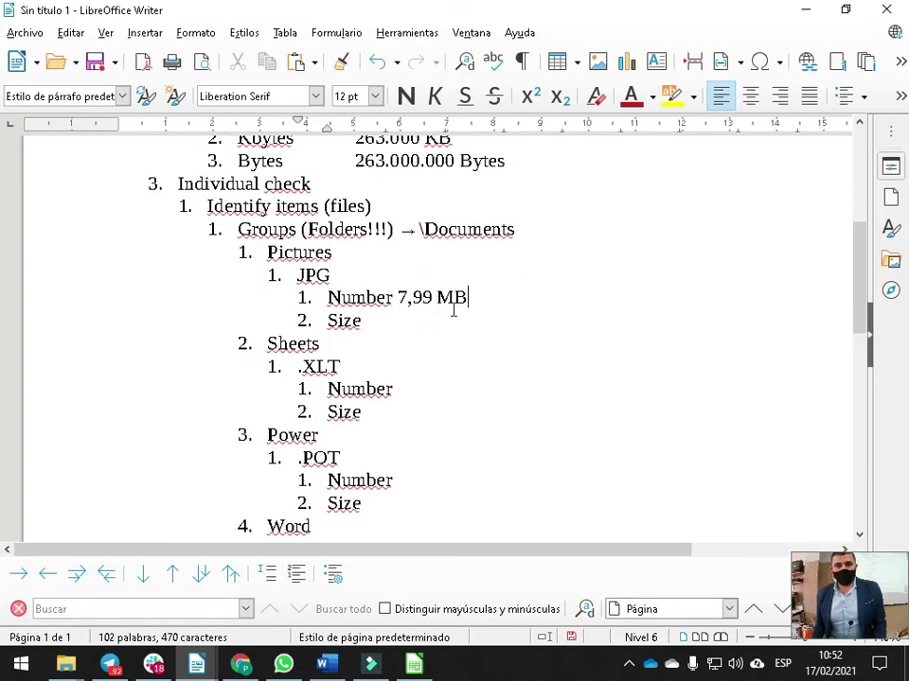
{"action": "key", "text": "ctrl+z"}
{"action": "left_click", "coordinate": [420, 318]}
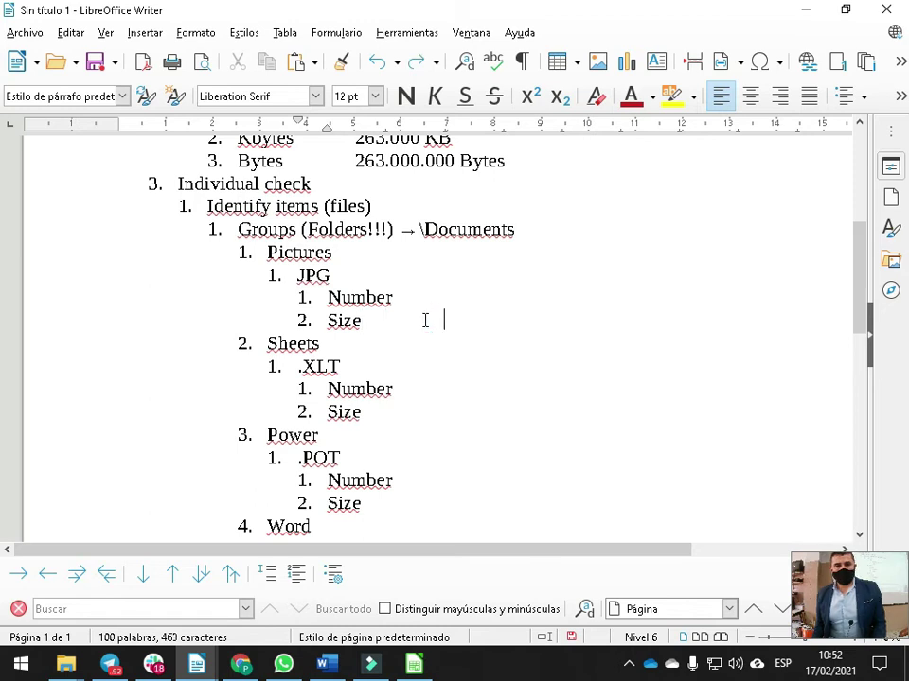
{"action": "key", "text": "ctrl+v"}
Copy the 495 Files count from Properties and paste it next to Number
{"action": "left_click", "coordinate": [426, 297]}
{"action": "key", "text": "alt+Tab"}
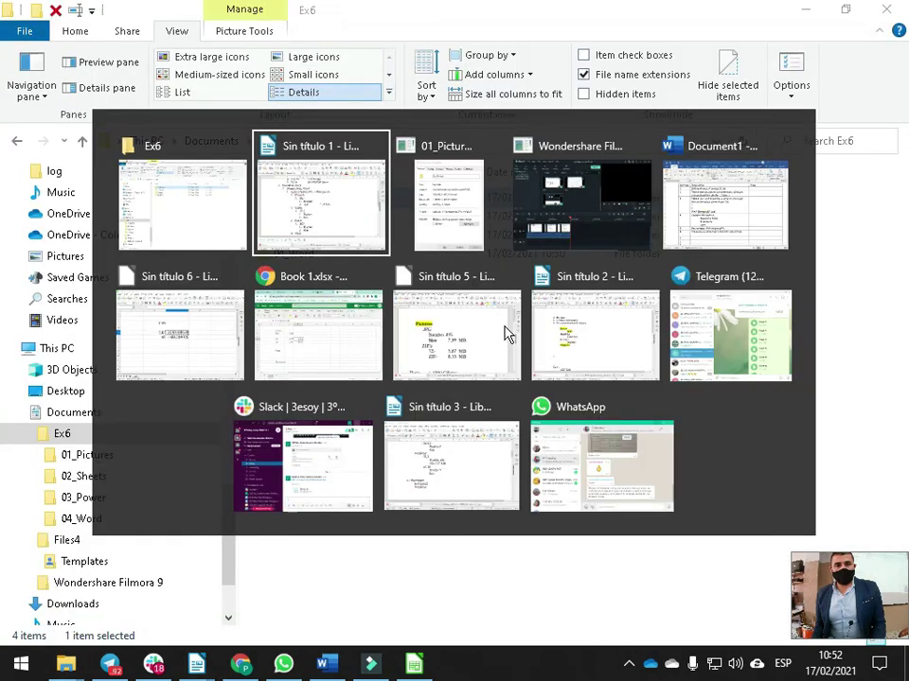
{"action": "left_click_drag", "start_coordinate": [392, 279], "coordinate": [431, 283]}
{"action": "key", "text": "ctrl+c"}
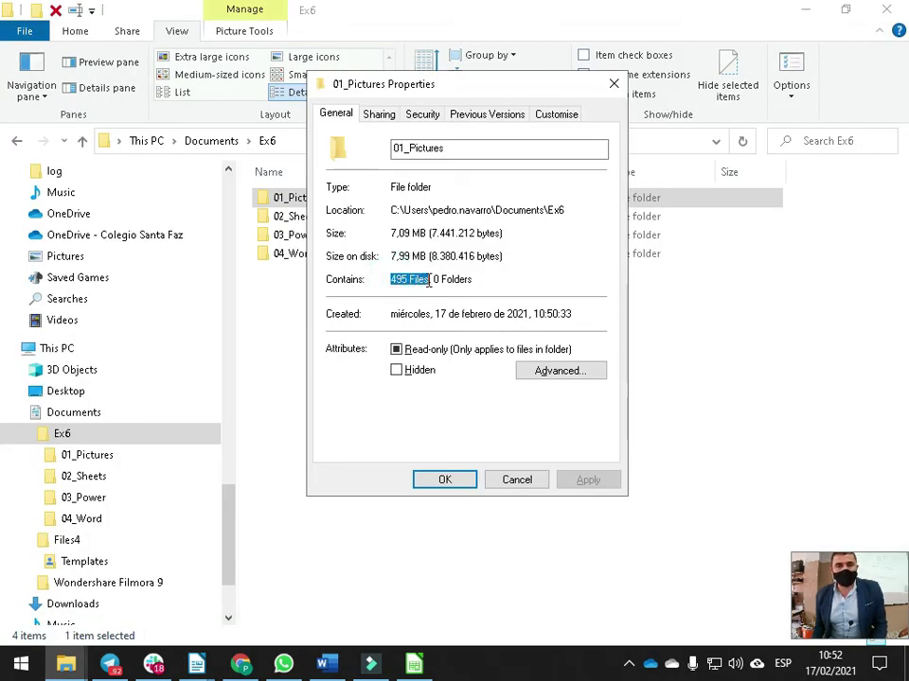
{"action": "key", "text": "alt+Tab"}
{"action": "key", "text": "Tab"}
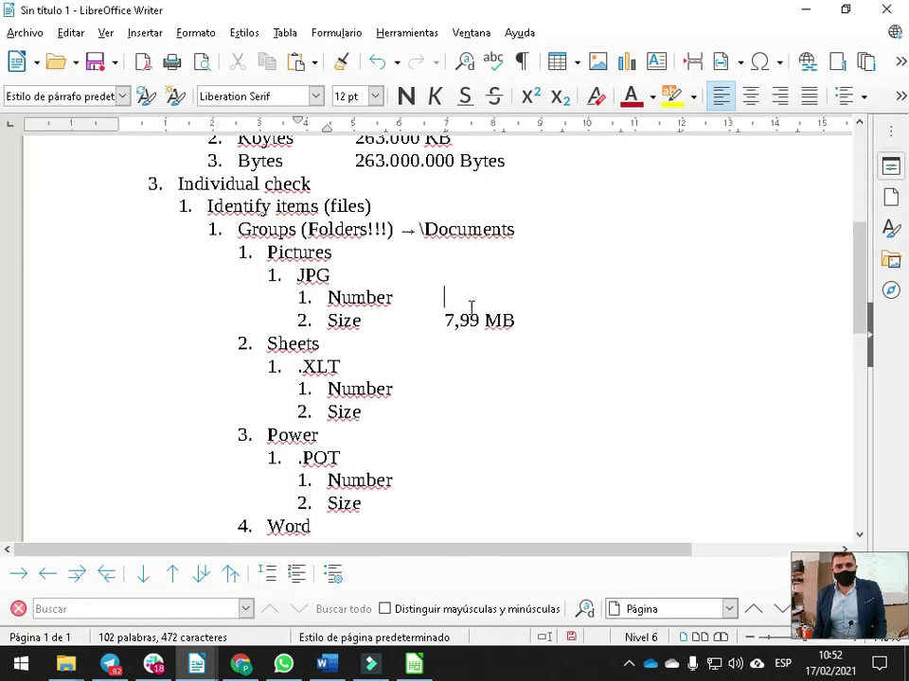
{"action": "key", "text": "ctrl+v"}
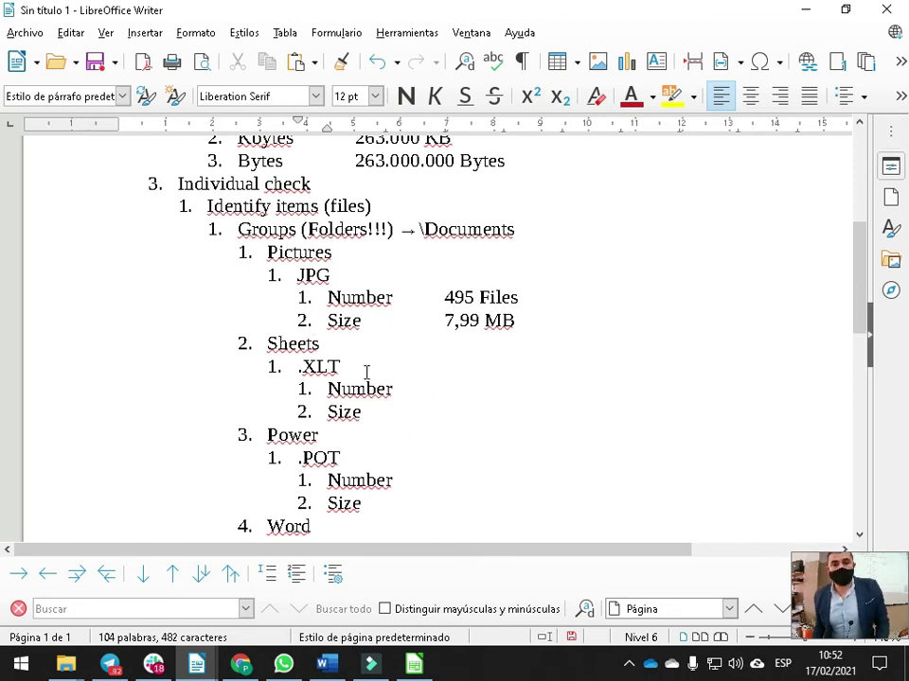
Scroll through the outline to review the recorded JPG values
{"action": "scroll", "coordinate": [328, 343], "scroll_direction": "down", "scroll_amount": 3}
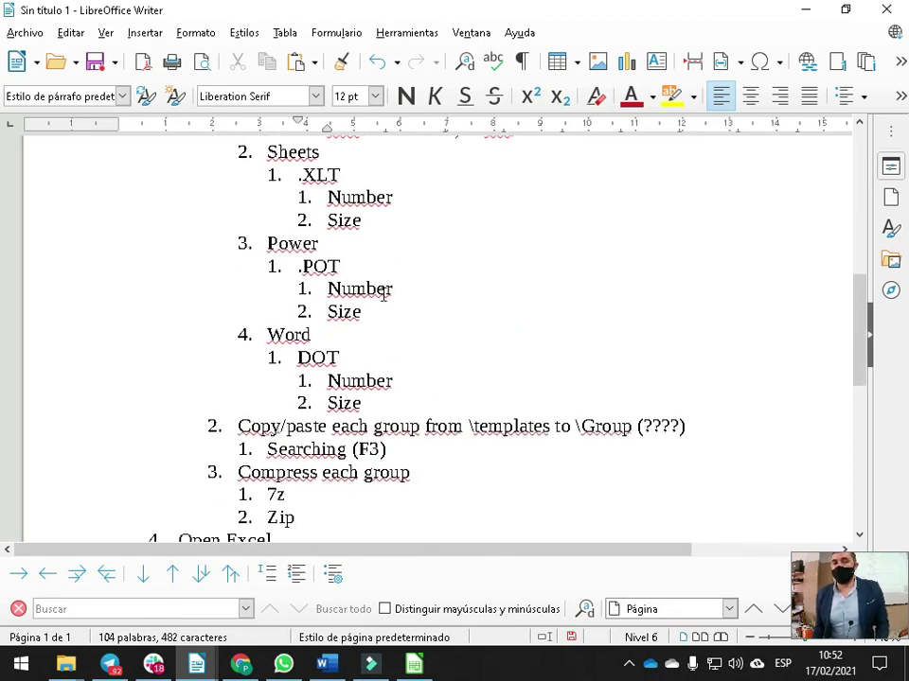
{"action": "scroll", "coordinate": [384, 296], "scroll_direction": "down", "scroll_amount": 2}
{"action": "key", "text": "alt+Tab"}
{"action": "key", "text": "alt+Tab"}
{"action": "scroll", "coordinate": [440, 299], "scroll_direction": "up", "scroll_amount": 2}
{"action": "scroll", "coordinate": [440, 299], "scroll_direction": "up", "scroll_amount": 2}
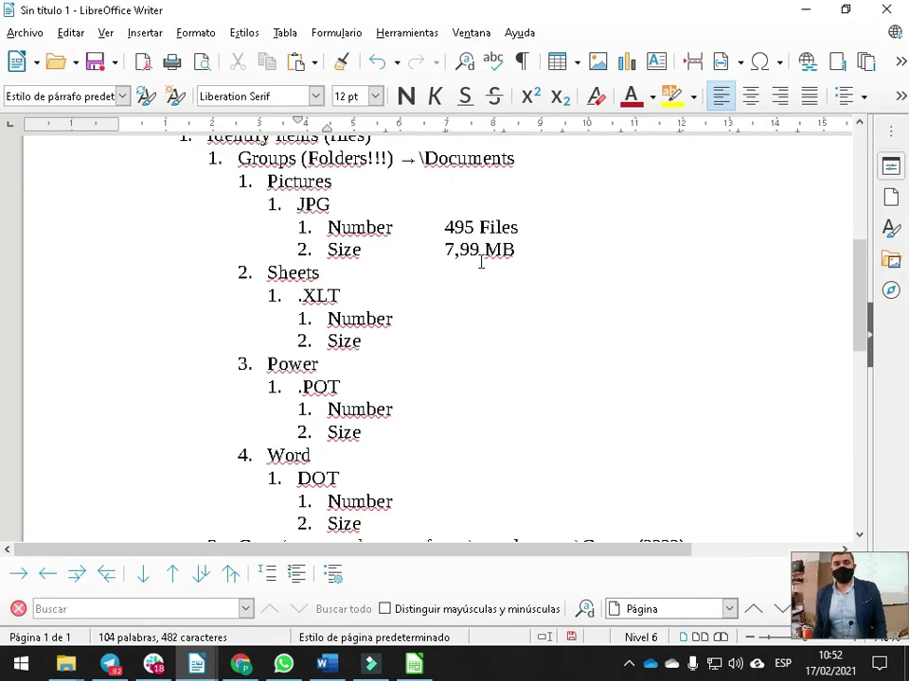
{"action": "scroll", "coordinate": [402, 338], "scroll_direction": "down", "scroll_amount": 3}
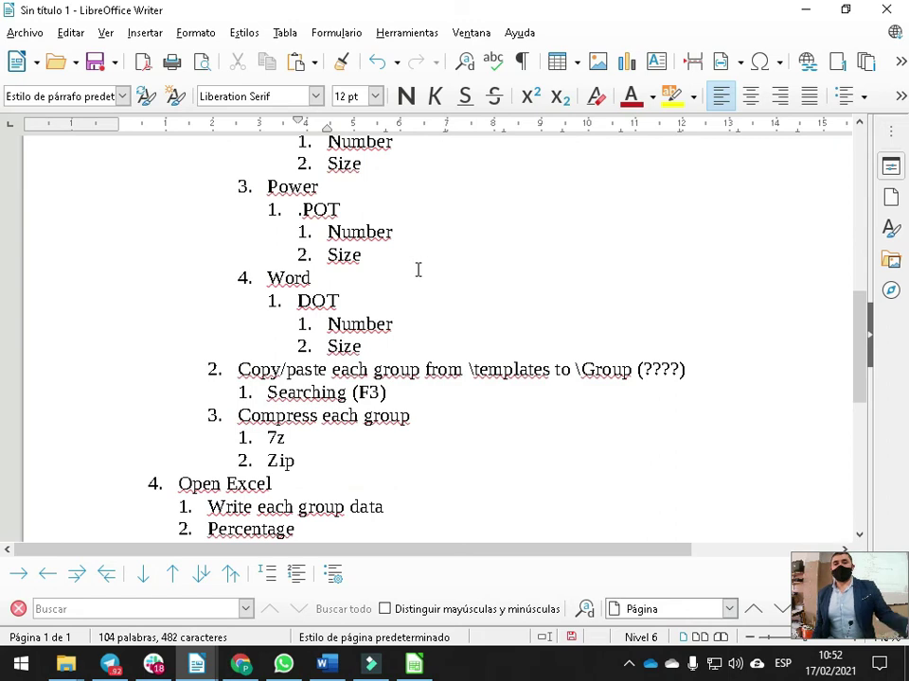
{"action": "key", "text": "alt+Tab"}
{"action": "key", "text": "alt+Tab"}
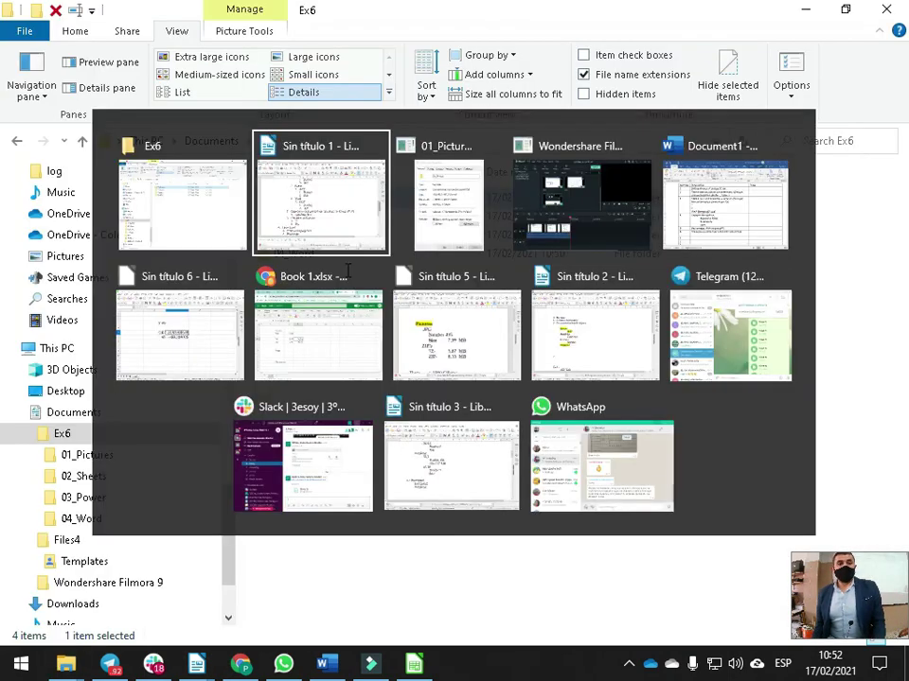
{"action": "scroll", "coordinate": [397, 313], "scroll_direction": "up", "scroll_amount": 5}
{"action": "scroll", "coordinate": [441, 320], "scroll_direction": "down", "scroll_amount": 6}
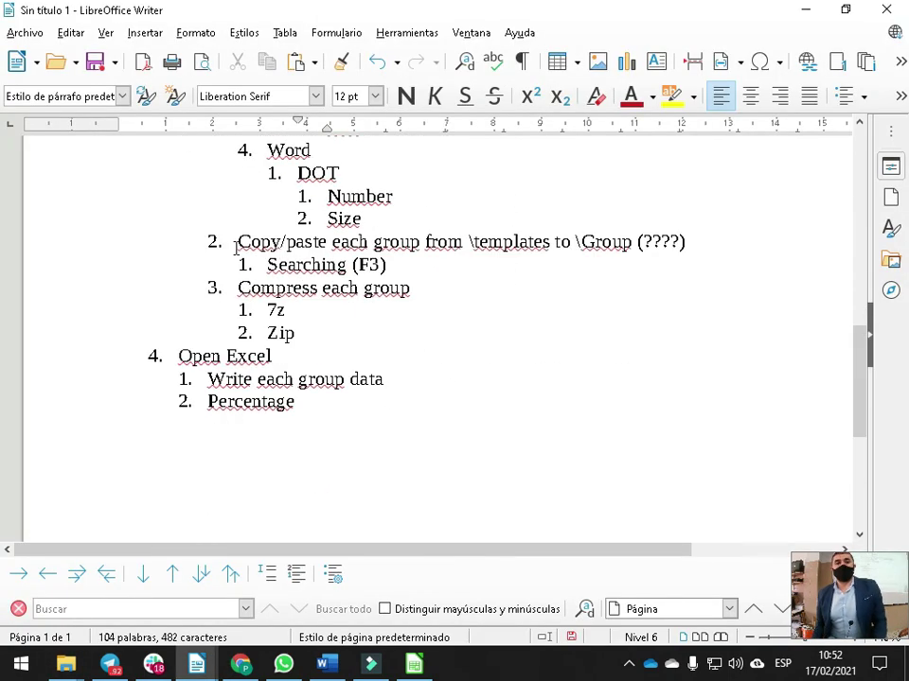
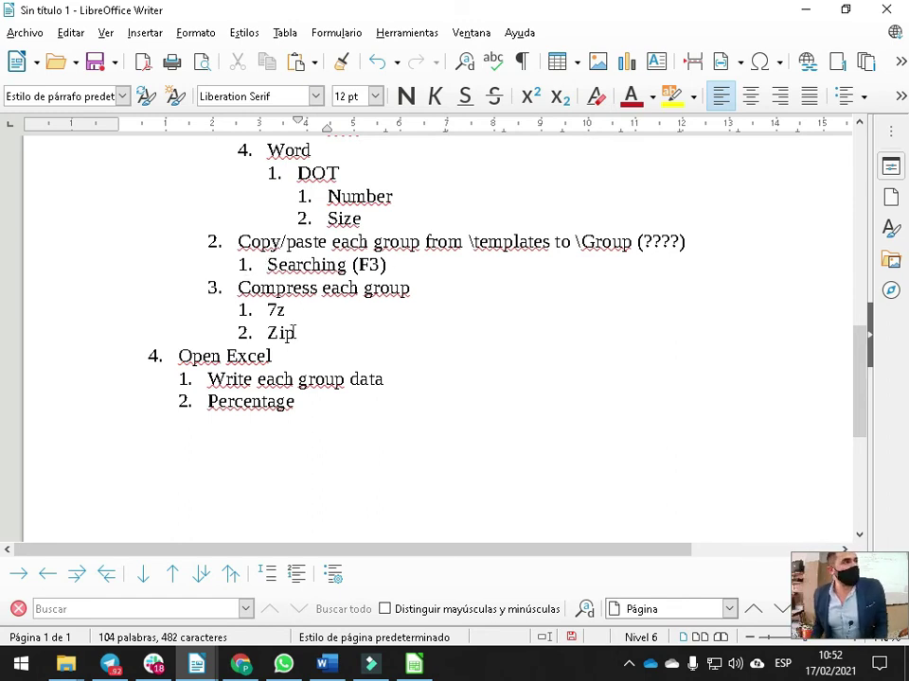
Compress the 01_Pictures folder into 01_Pictures.7z with 7-Zip
{"action": "key", "text": "alt+Tab"}
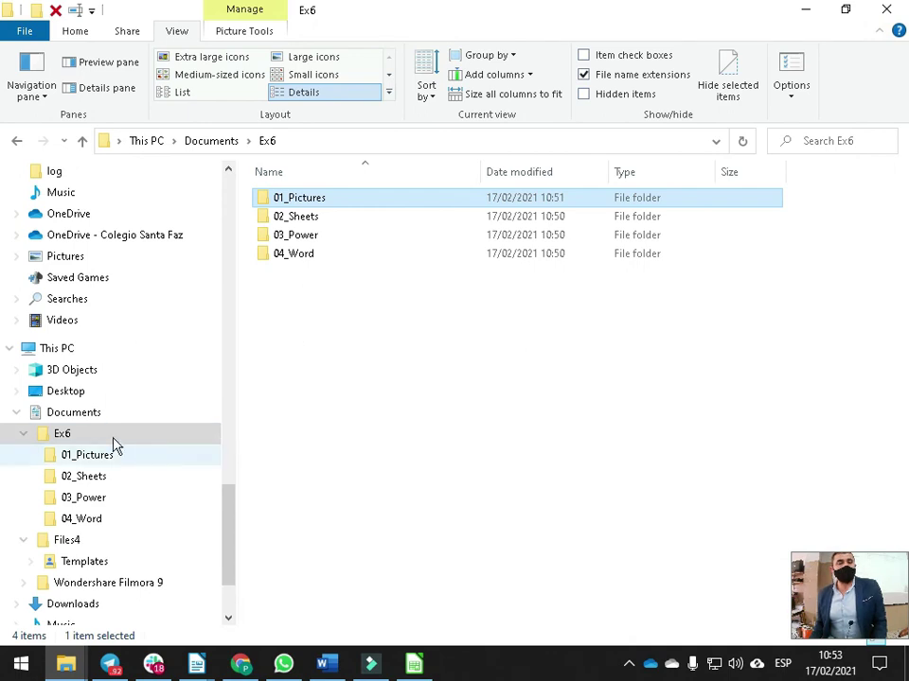
{"action": "right_click", "coordinate": [305, 203]}
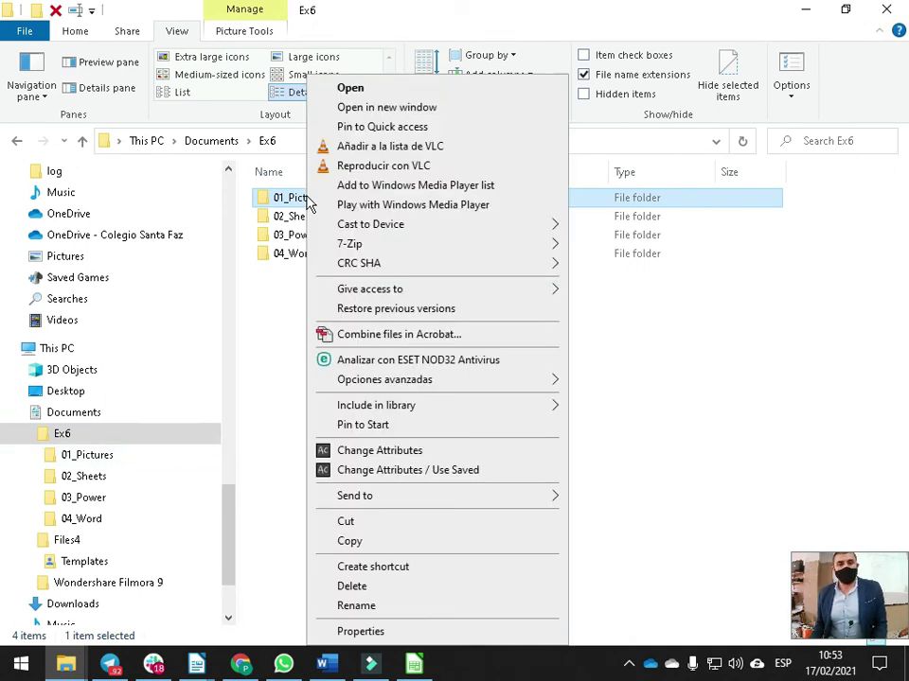
{"action": "mouse_move", "coordinate": [383, 244]}
{"action": "left_click", "coordinate": [646, 285]}
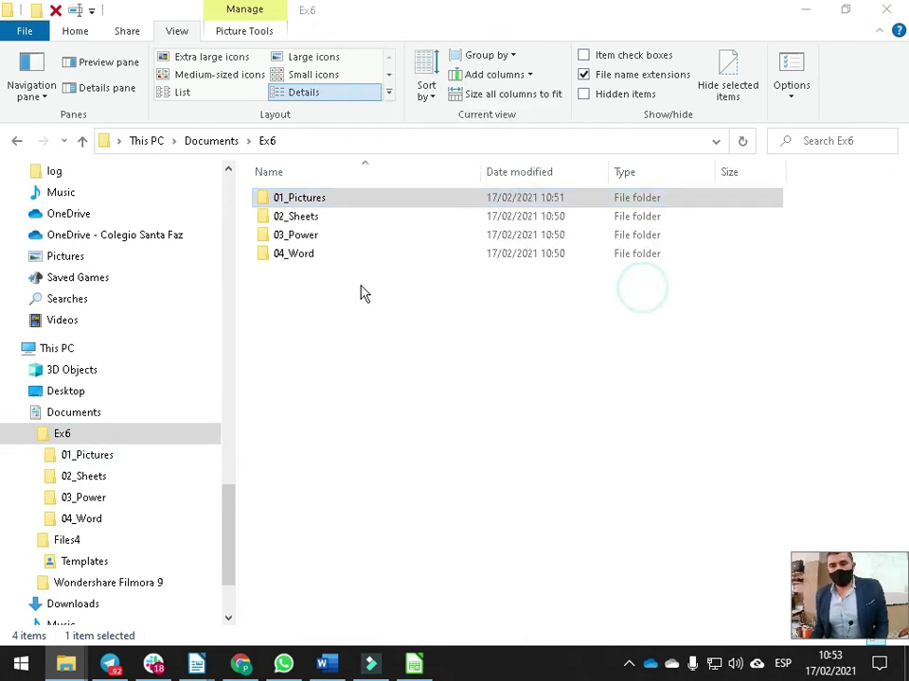
Also compress 01_Pictures into 01_Pictures.zip, then go back to the Writer outline
{"action": "right_click", "coordinate": [319, 201]}
{"action": "mouse_move", "coordinate": [398, 245]}
{"action": "left_click", "coordinate": [676, 340]}
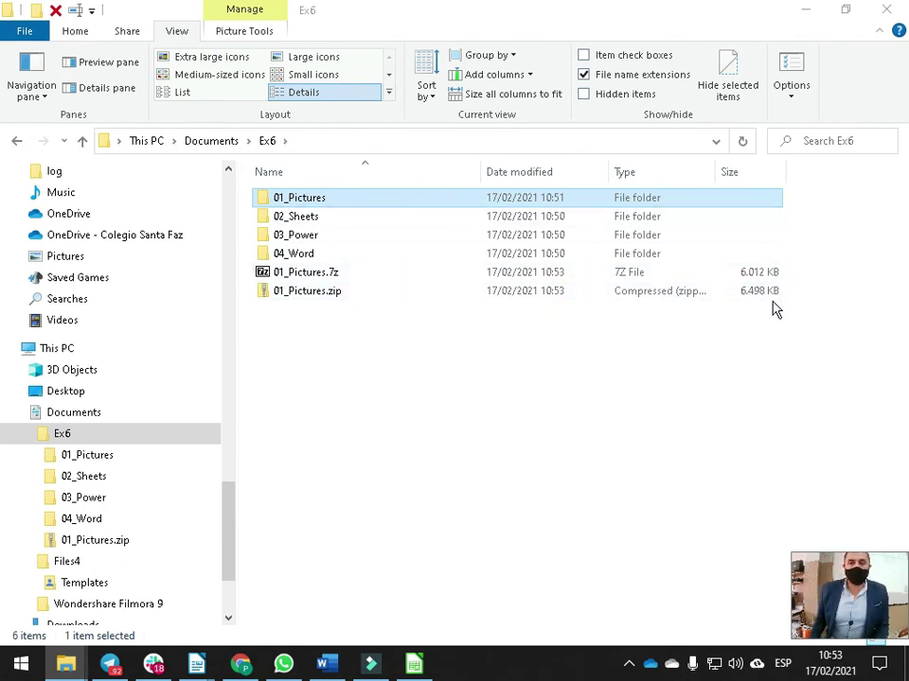
{"action": "key", "text": "alt+Tab"}
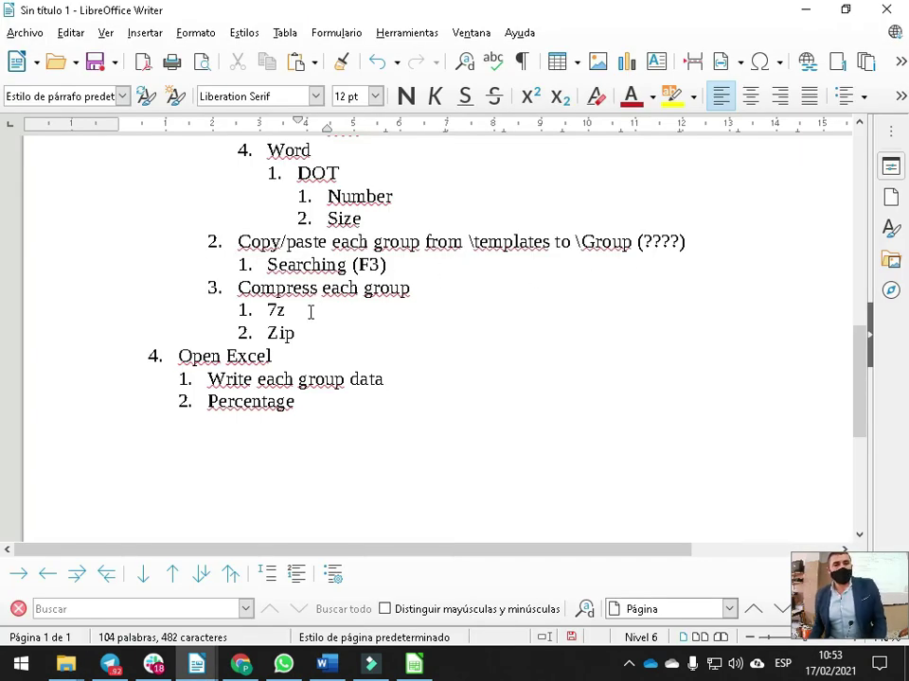
Under the 7,99 MB Size entry, add indented ZIP and 7Z sub-items with a tab after ZIP
{"action": "scroll", "coordinate": [411, 273], "scroll_direction": "up", "scroll_amount": 6}
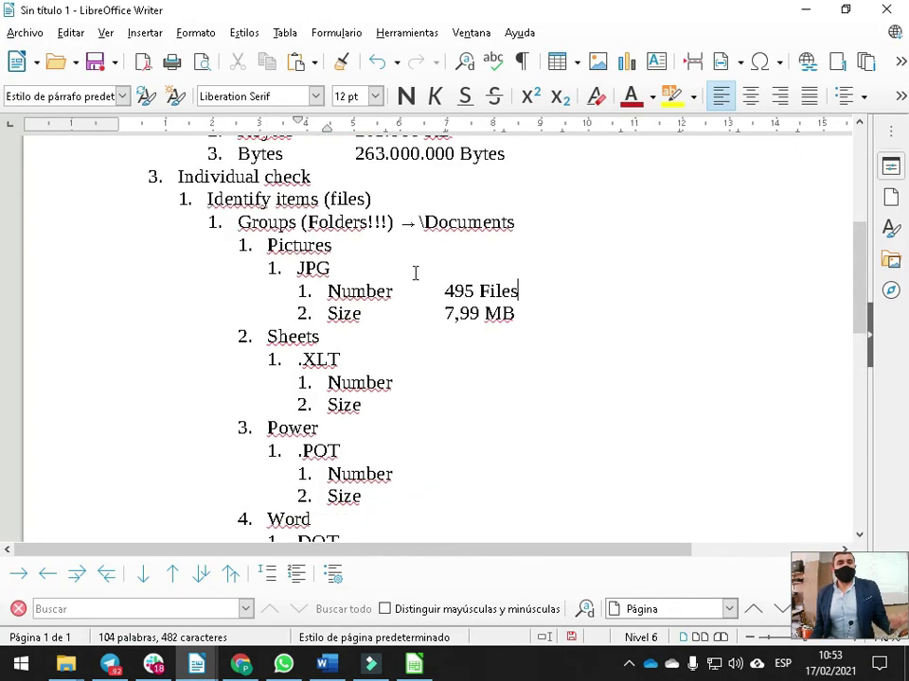
{"action": "left_click", "coordinate": [610, 292]}
{"action": "left_click", "coordinate": [529, 315]}
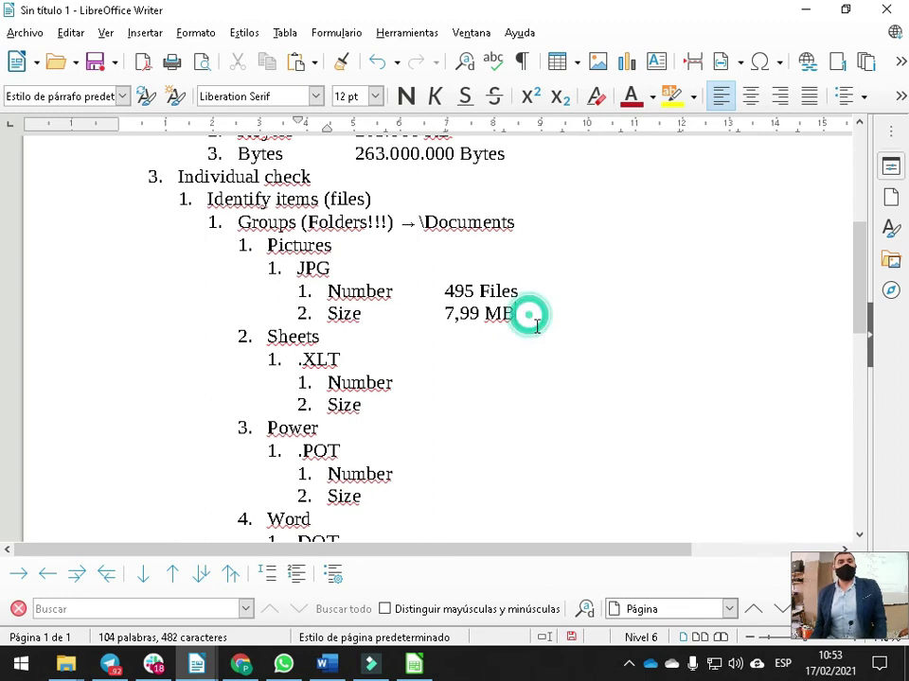
{"action": "key", "text": "Return"}
{"action": "key", "text": "Tab"}
{"action": "type", "text": "ZI"}
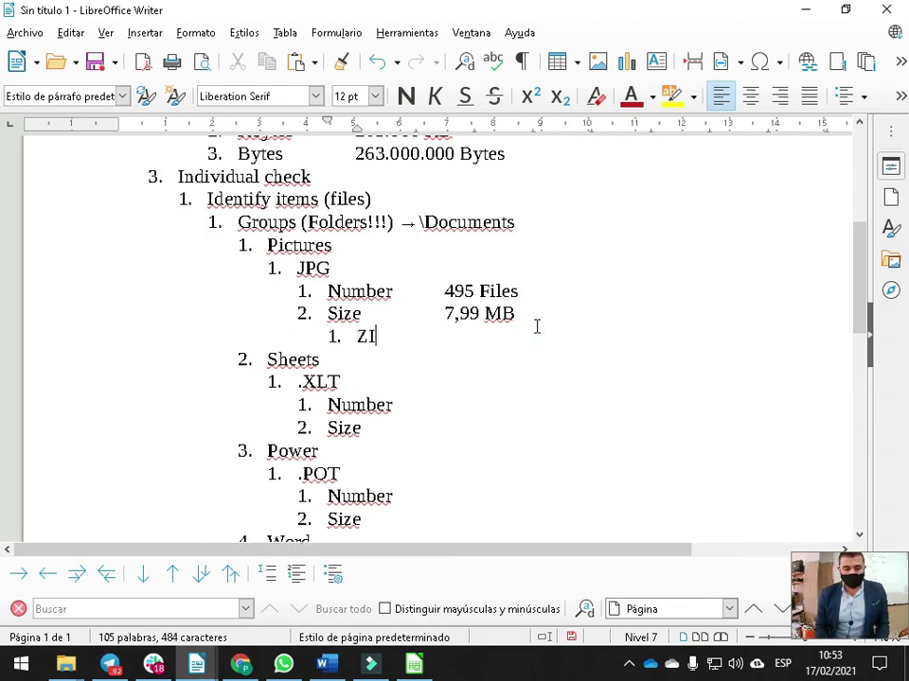
{"action": "type", "text": "P"}
{"action": "key", "text": "Return"}
{"action": "type", "text": "7Z"}
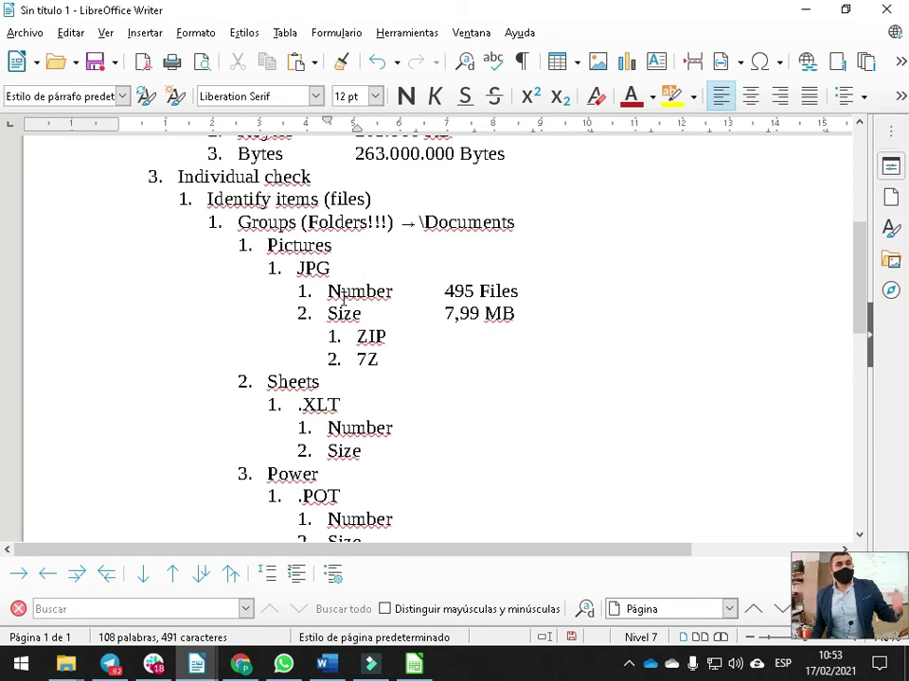
{"action": "left_click", "coordinate": [408, 334]}
{"action": "key", "text": "Tab"}
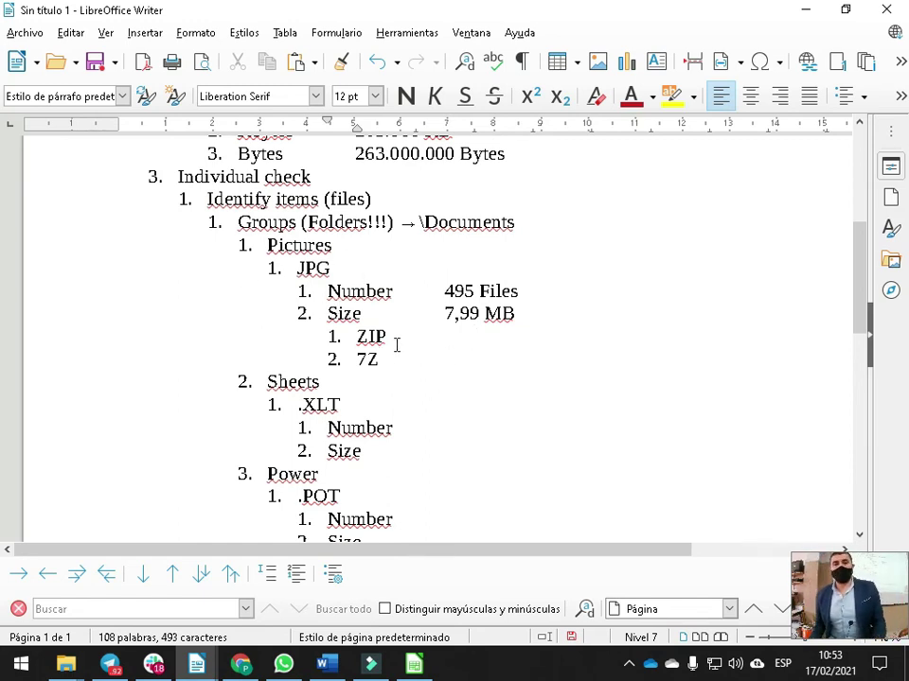
{"action": "key", "text": "alt+Tab"}
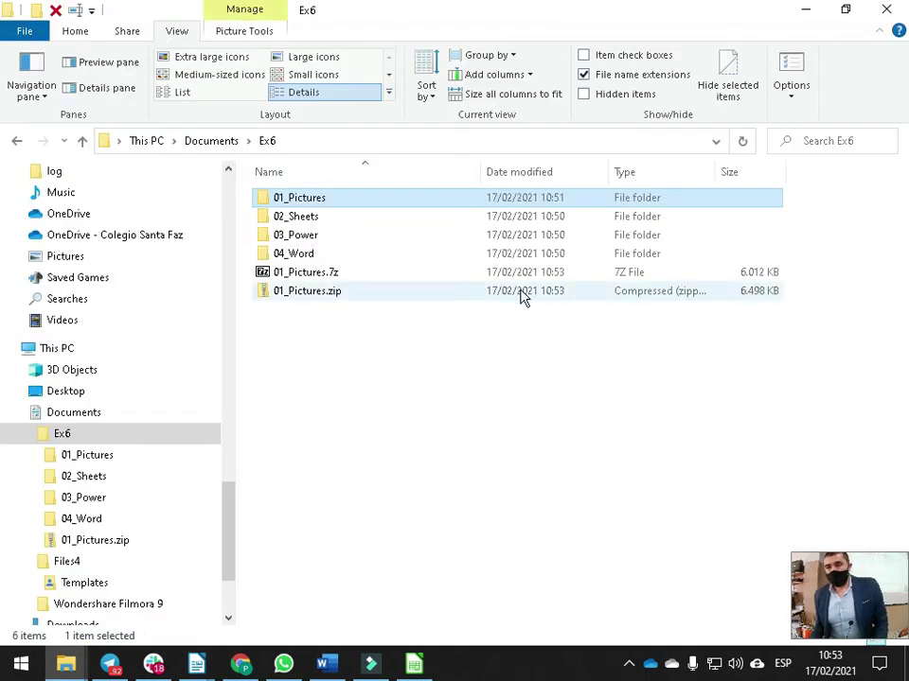
Select the 6,34 MB size in the 01_Pictures.zip Properties dialog
{"action": "left_click", "coordinate": [339, 293]}
{"action": "right_click", "coordinate": [338, 293]}
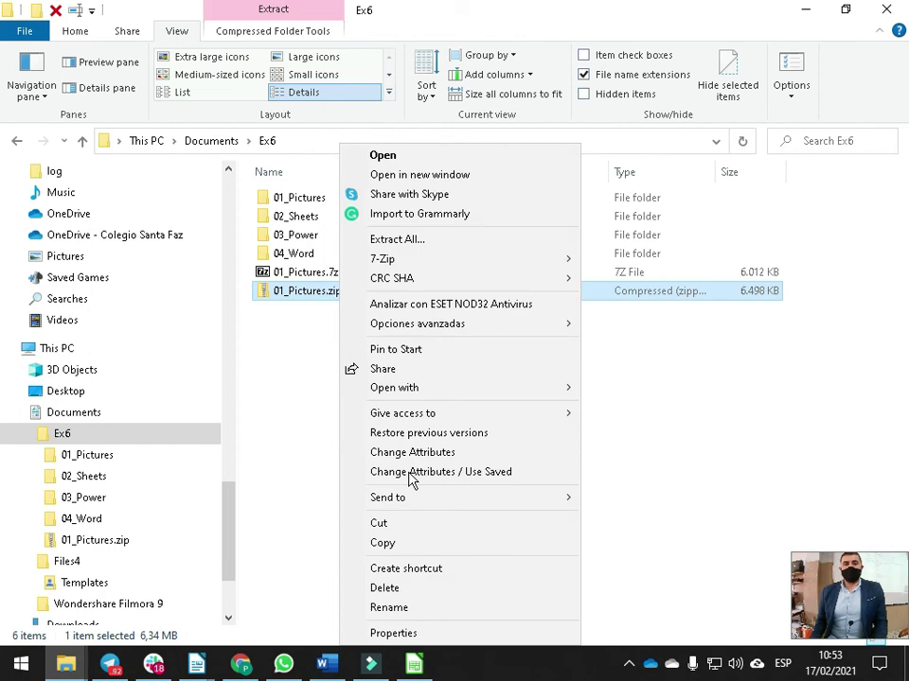
{"action": "left_click", "coordinate": [407, 632]}
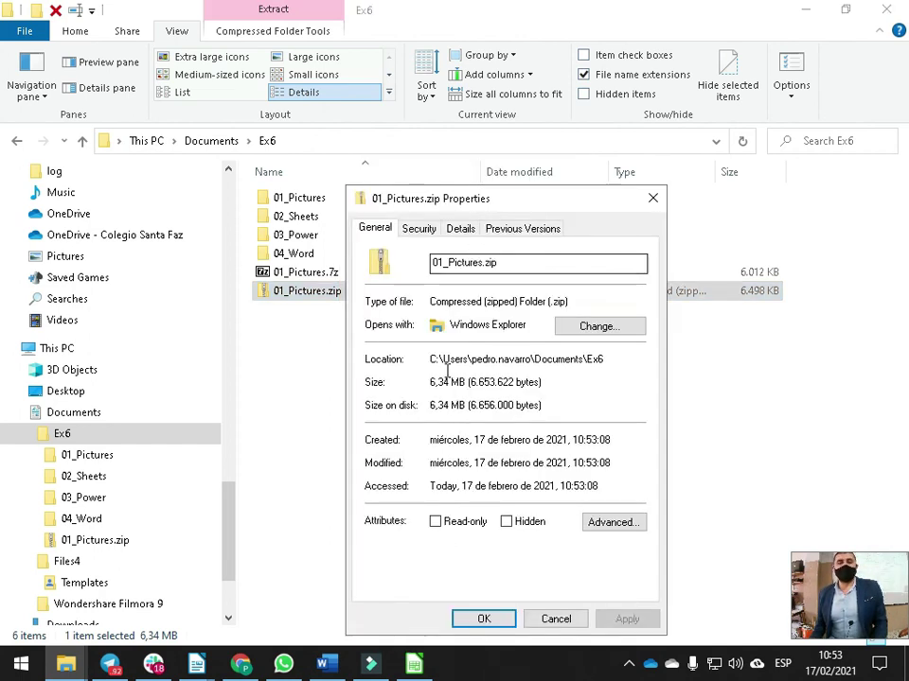
{"action": "left_click_drag", "start_coordinate": [431, 405], "coordinate": [467, 405]}
{"action": "key", "text": "ctrl+c"}
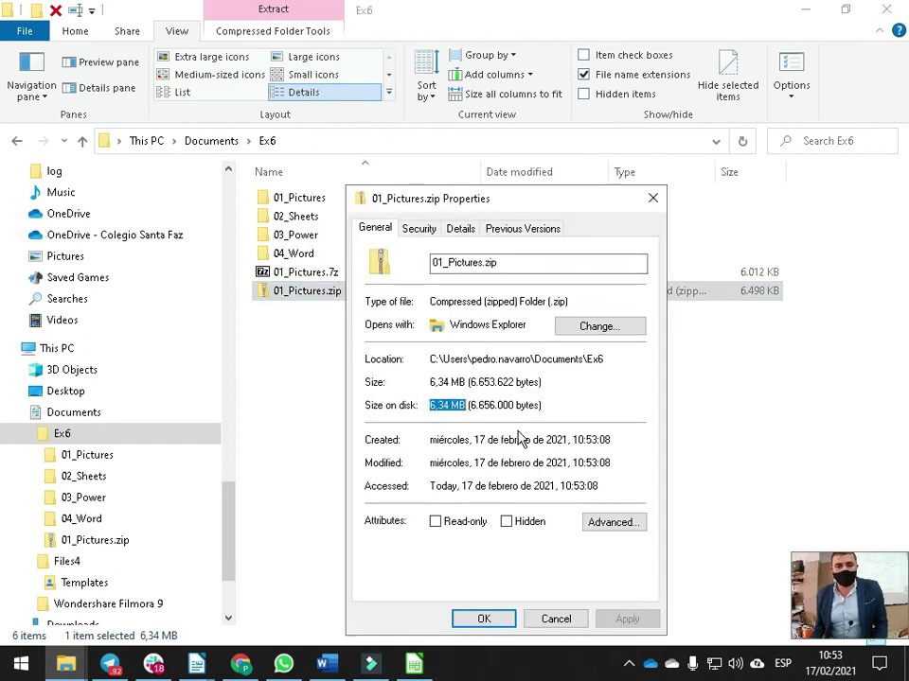
Paste 6,34 MB after ZIP in the outline and remove the extra space before it
{"action": "key", "text": "alt+Tab"}
{"action": "key", "text": "alt+Tab"}
{"action": "key", "text": "ctrl+v"}
{"action": "left_click", "coordinate": [474, 337]}
{"action": "key", "text": "BackSpace"}
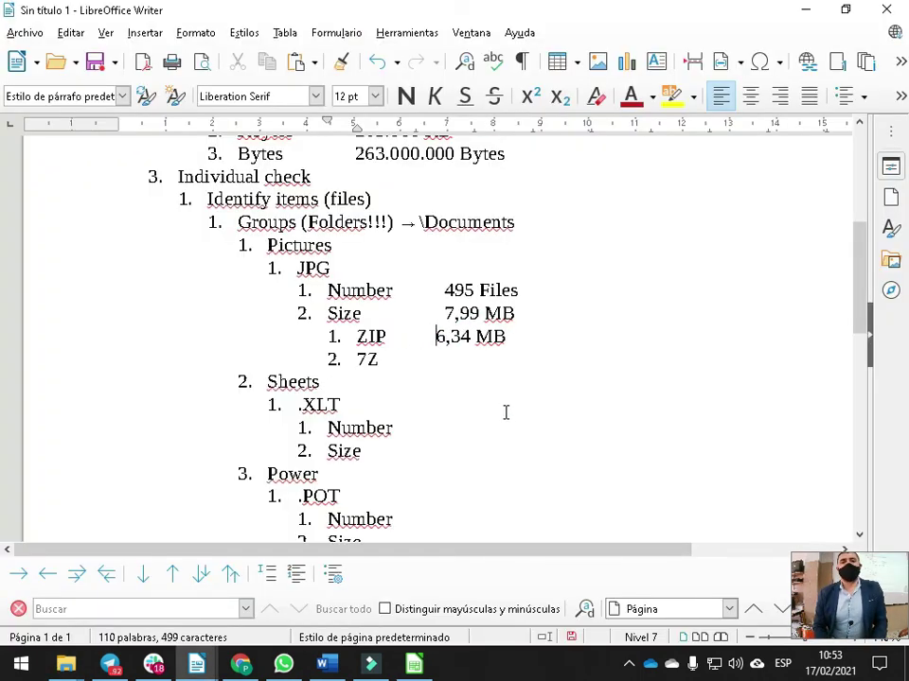
{"action": "left_click", "coordinate": [429, 359]}
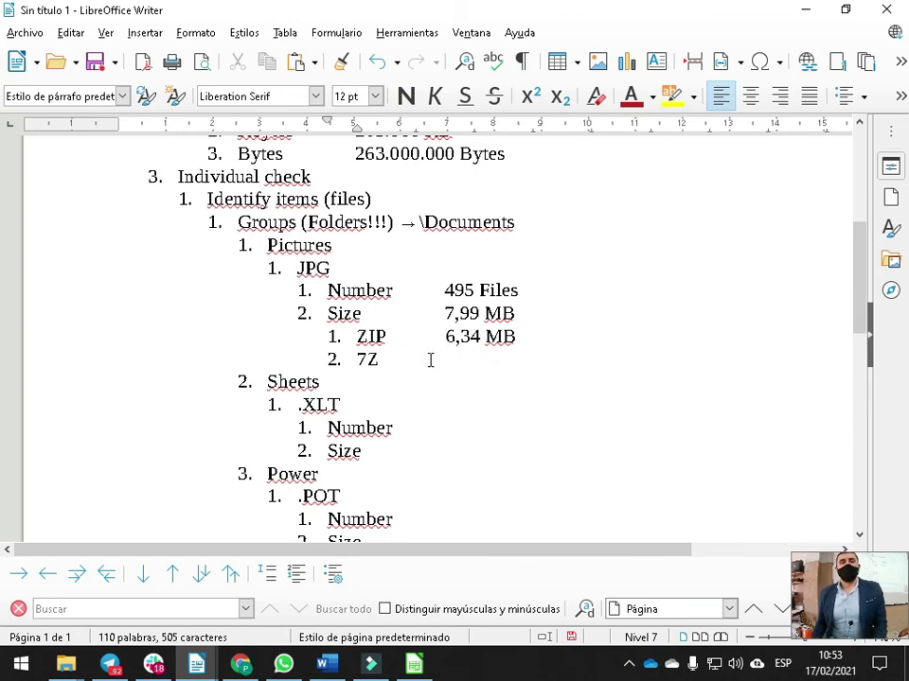
{"action": "key", "text": "alt+Tab"}
{"action": "key", "text": "alt+Tab"}
Select the 5,87 MB size from the 01_Pictures.7z Properties dialog, then close it
{"action": "left_click", "coordinate": [318, 272]}
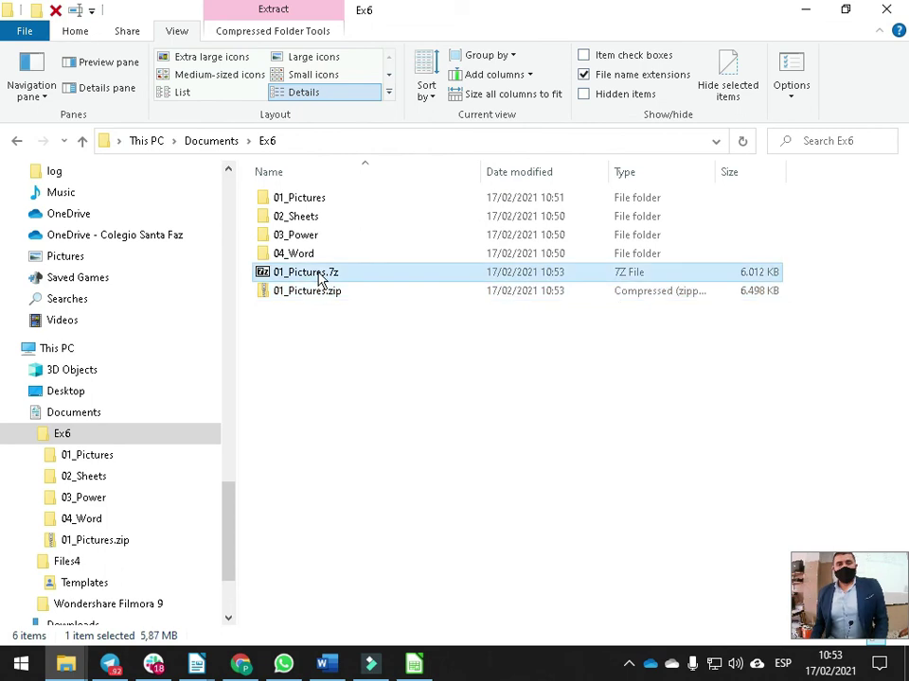
{"action": "right_click", "coordinate": [319, 274]}
{"action": "left_click", "coordinate": [404, 634]}
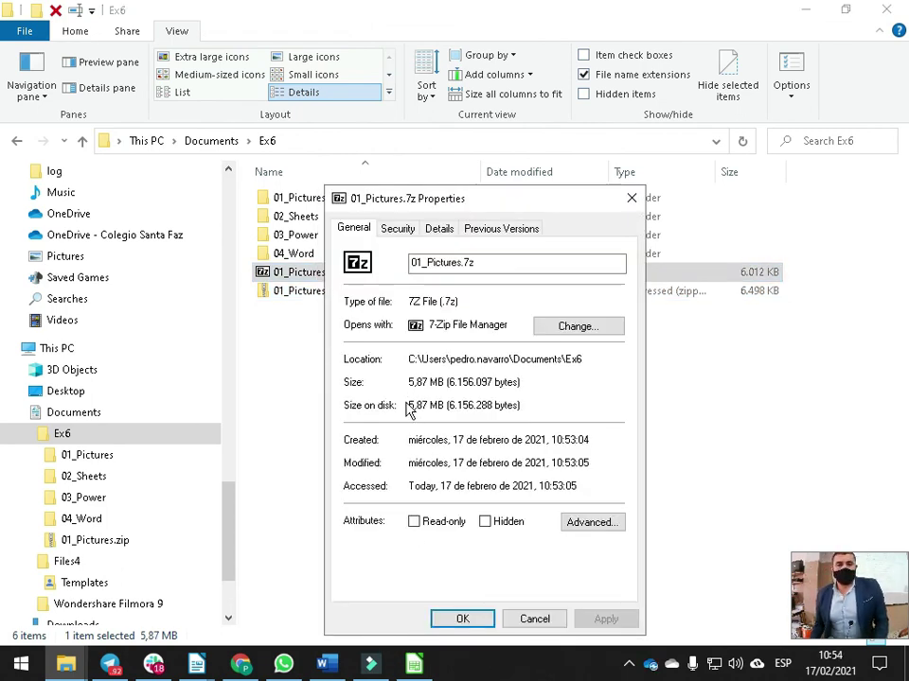
{"action": "left_click_drag", "start_coordinate": [409, 407], "coordinate": [444, 405]}
{"action": "key", "text": "ctrl+c"}
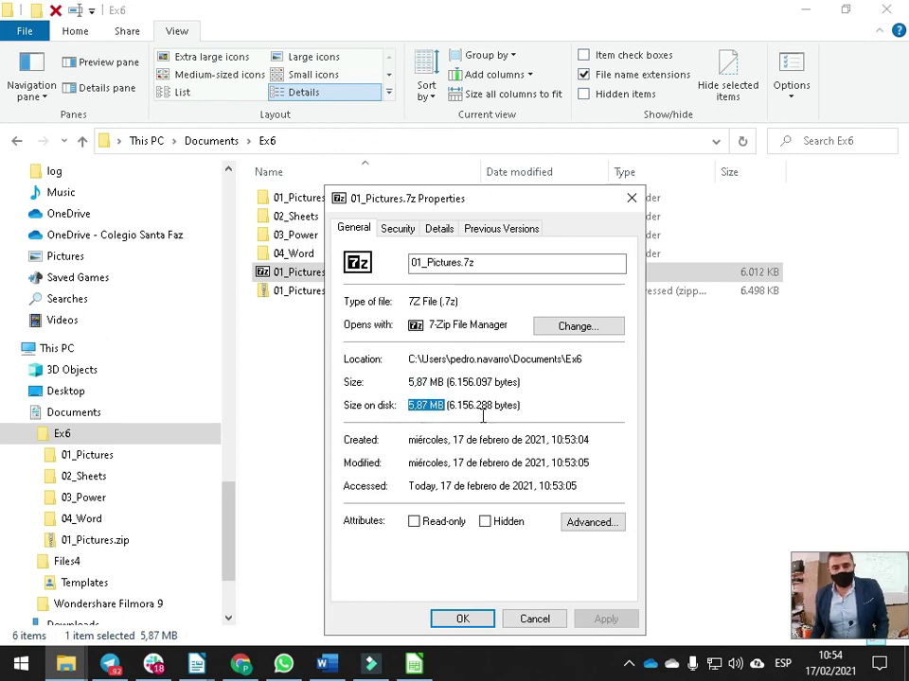
{"action": "key", "text": "Escape"}
{"action": "key", "text": "alt+Tab"}
{"action": "key", "text": "alt+Tab"}
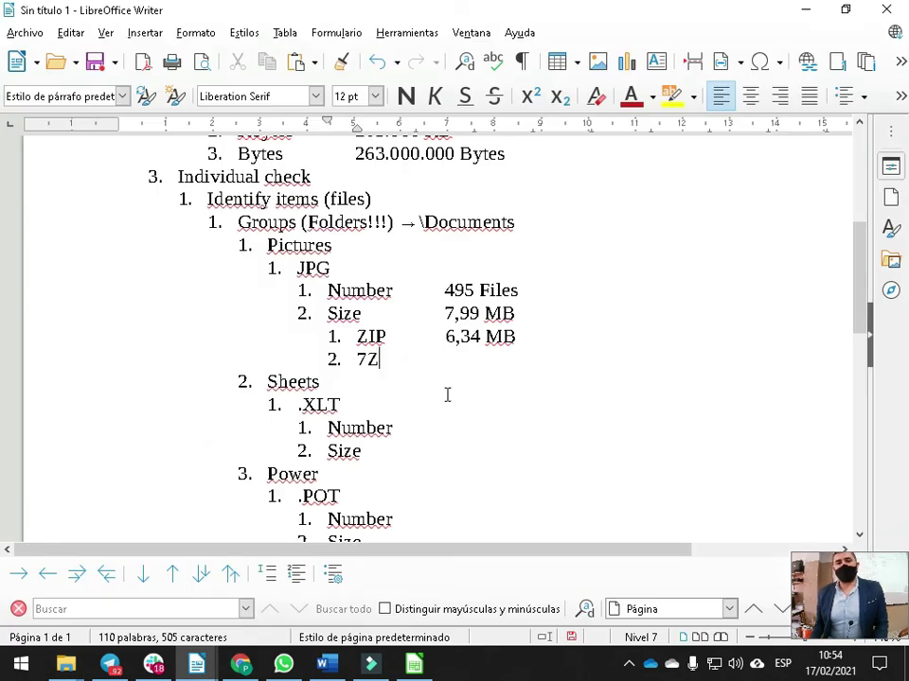
Paste 5,87 MB beside 7Z and line it up with the 7,99 MB and 6,34 MB sizes
{"action": "key", "text": "ctrl+v"}
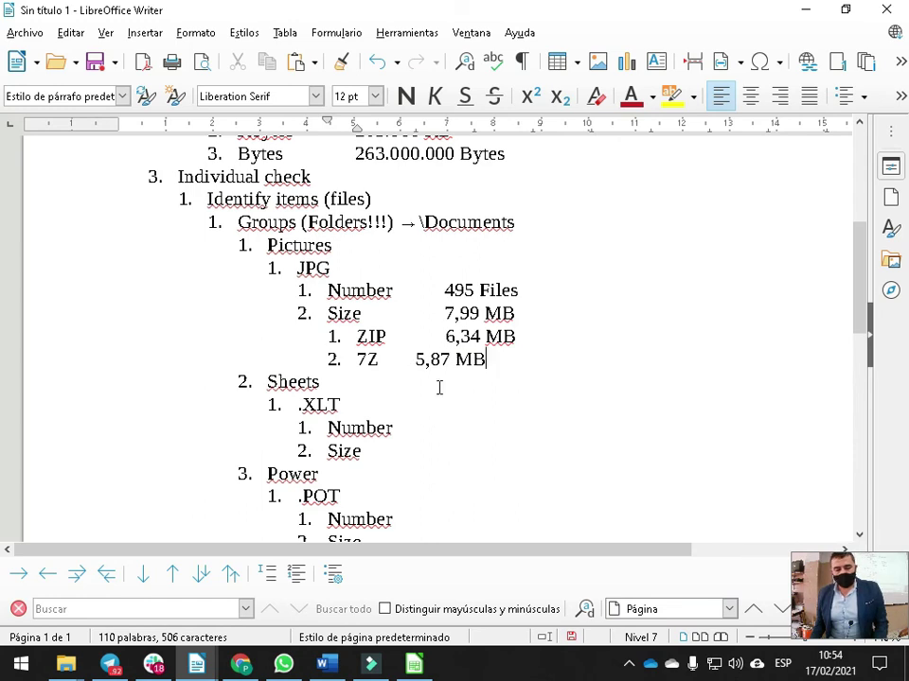
{"action": "key", "text": "Left"}
{"action": "key", "text": "Left"}
{"action": "key", "text": "Left"}
{"action": "key", "text": "Left"}
{"action": "key", "text": "Left"}
{"action": "key", "text": "Left"}
{"action": "key", "text": "Left"}
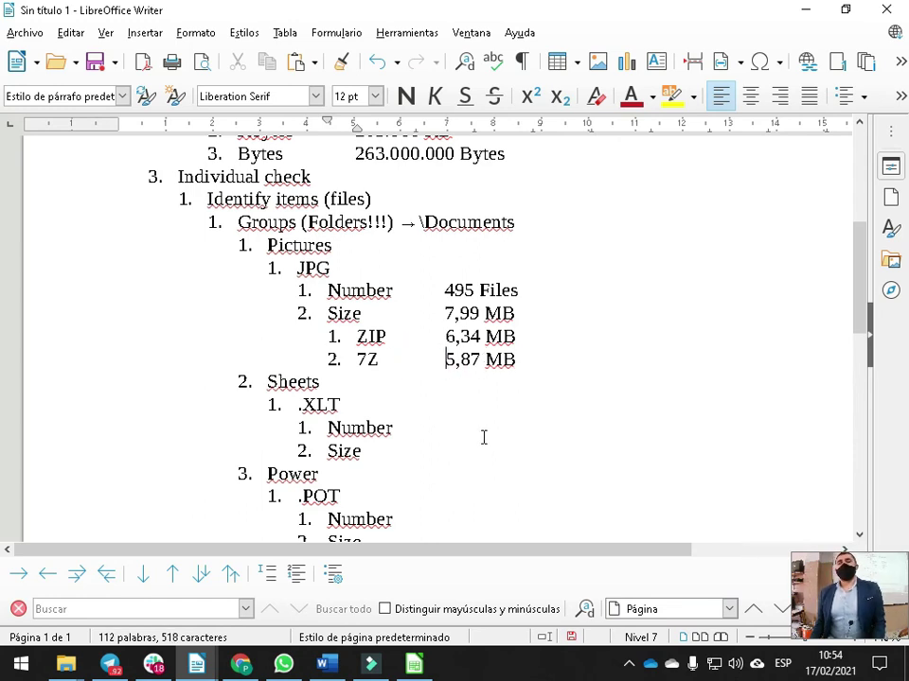
{"action": "scroll", "coordinate": [379, 328], "scroll_direction": "down", "scroll_amount": 5}
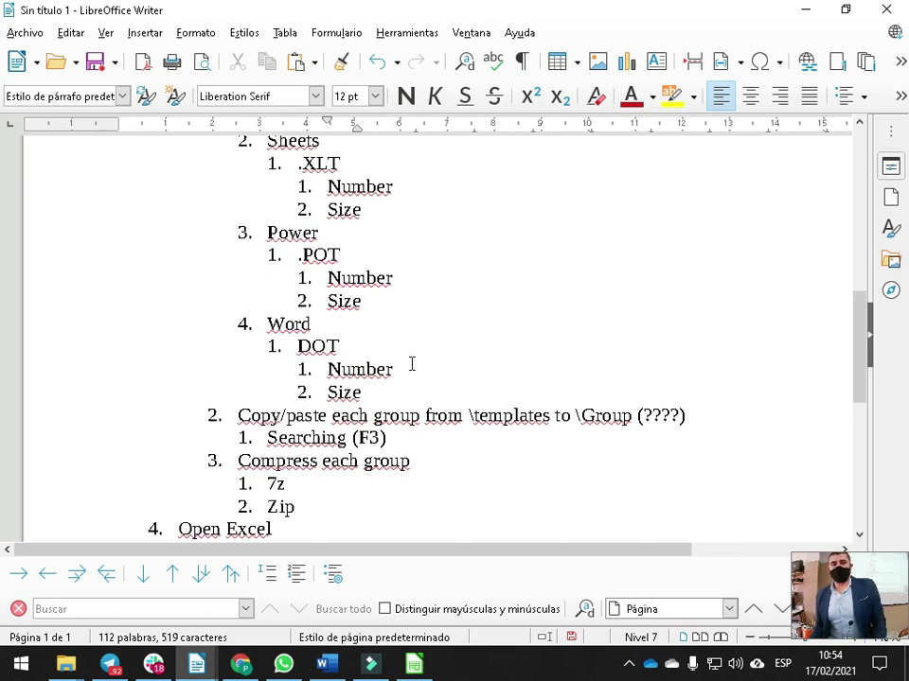
{"action": "scroll", "coordinate": [412, 364], "scroll_direction": "down", "scroll_amount": 3}
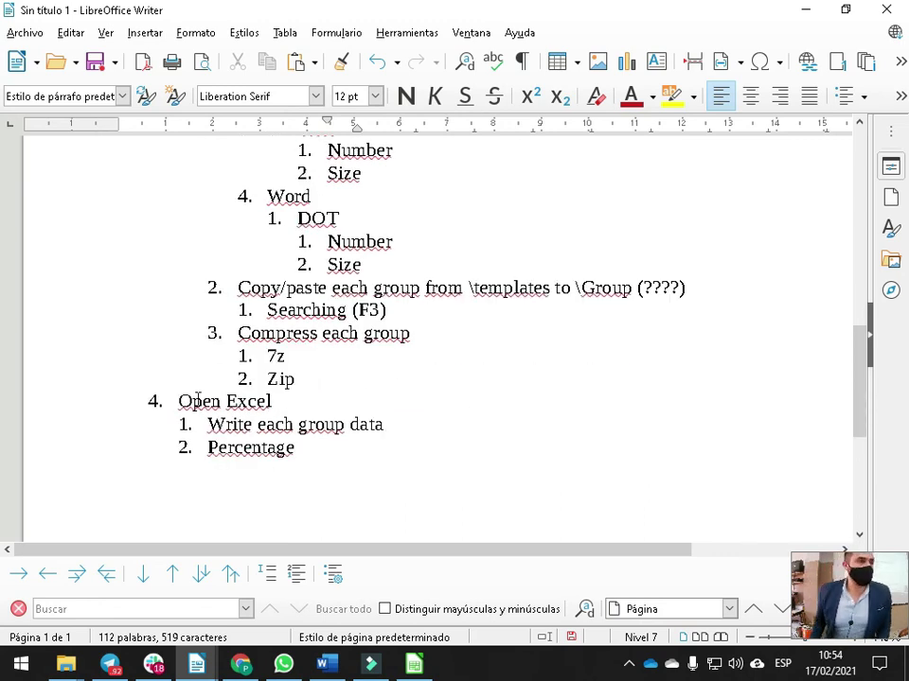
{"action": "scroll", "coordinate": [297, 405], "scroll_direction": "up", "scroll_amount": 8}
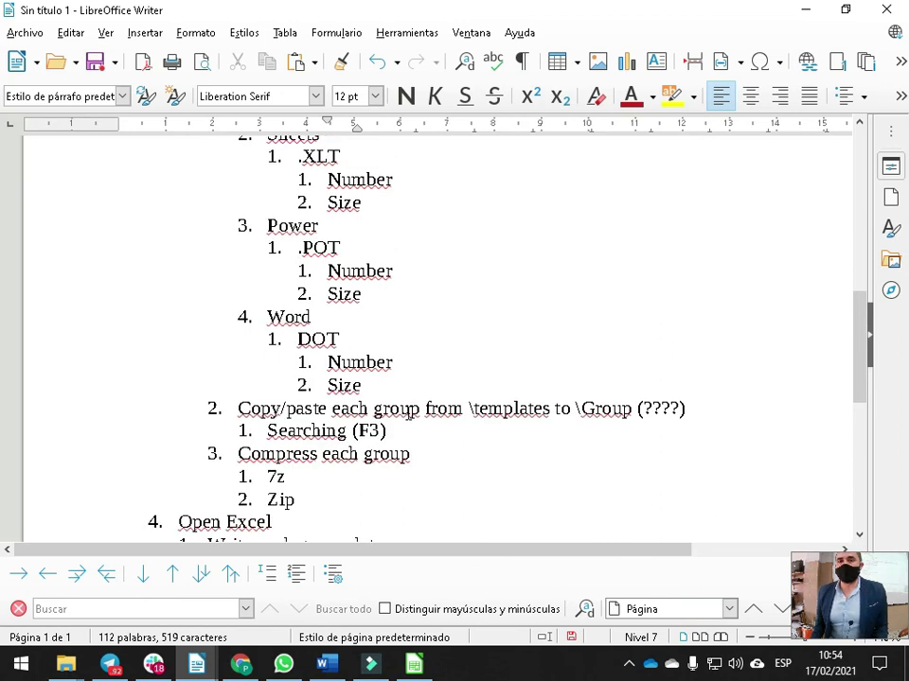
{"action": "left_click_drag", "start_coordinate": [445, 313], "coordinate": [516, 314]}
{"action": "left_click_drag", "start_coordinate": [446, 336], "coordinate": [516, 337]}
{"action": "left_click_drag", "start_coordinate": [442, 359], "coordinate": [519, 361]}
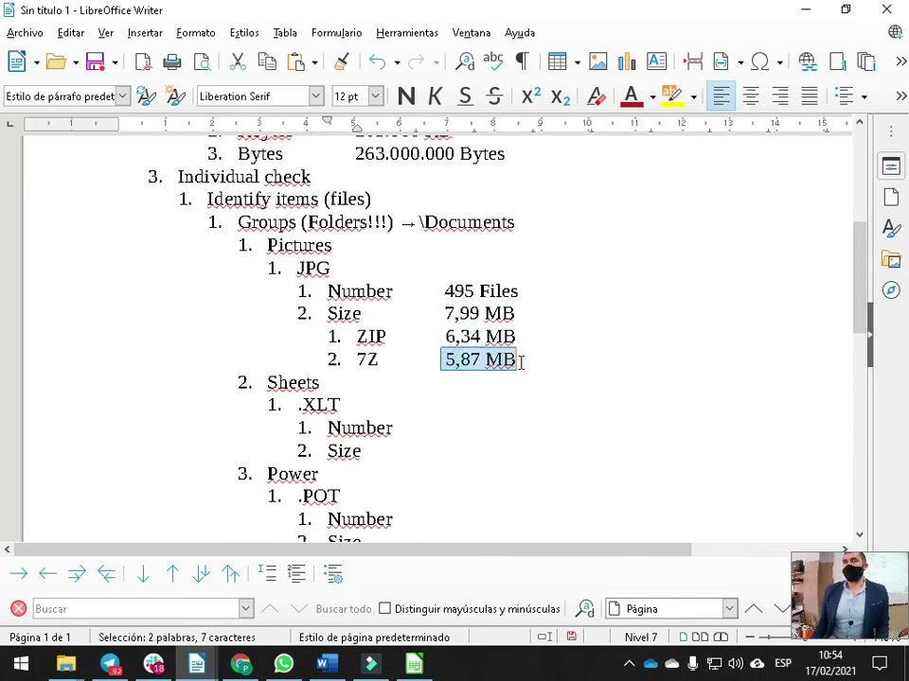
{"action": "left_click", "coordinate": [571, 357]}
Under the 7z item, add a Pictures sub-item and beneath it a 7Z note giving the archive password
{"action": "scroll", "coordinate": [460, 349], "scroll_direction": "down", "scroll_amount": 8}
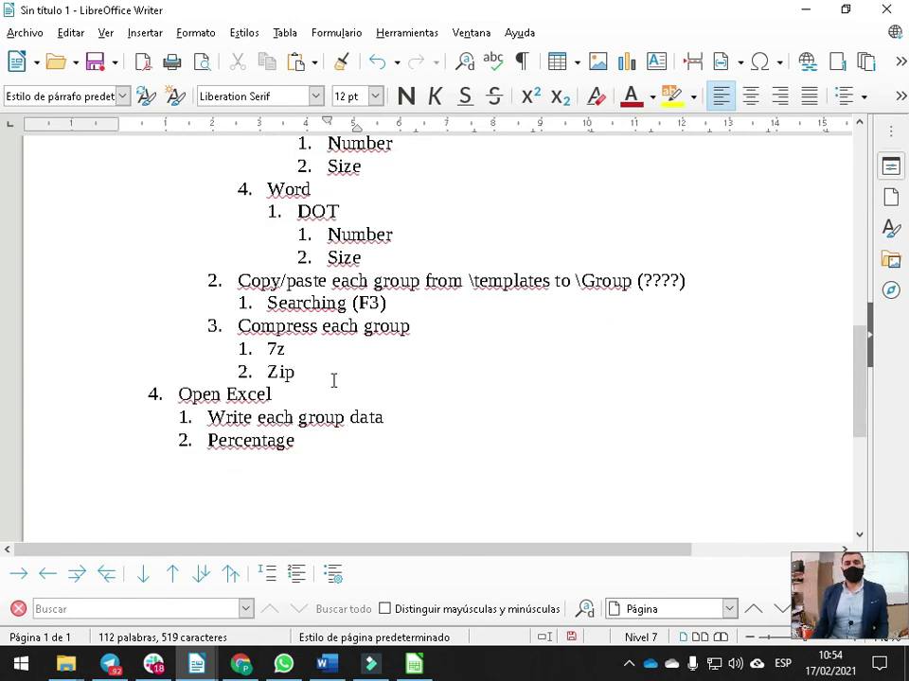
{"action": "left_click", "coordinate": [319, 350]}
{"action": "key", "text": "Return"}
{"action": "key", "text": "Tab"}
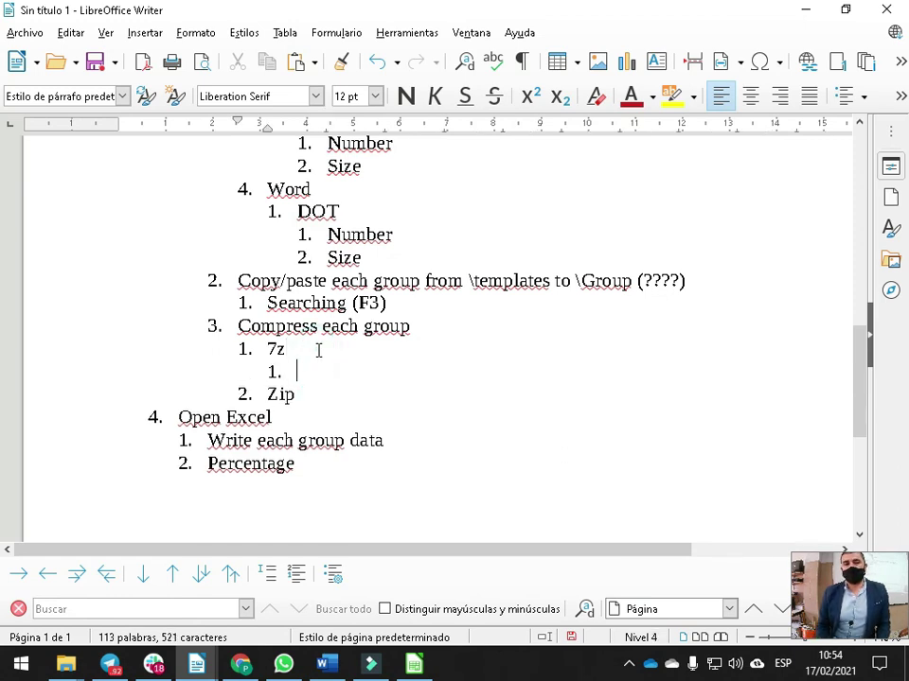
{"action": "type", "text": "Pictures"}
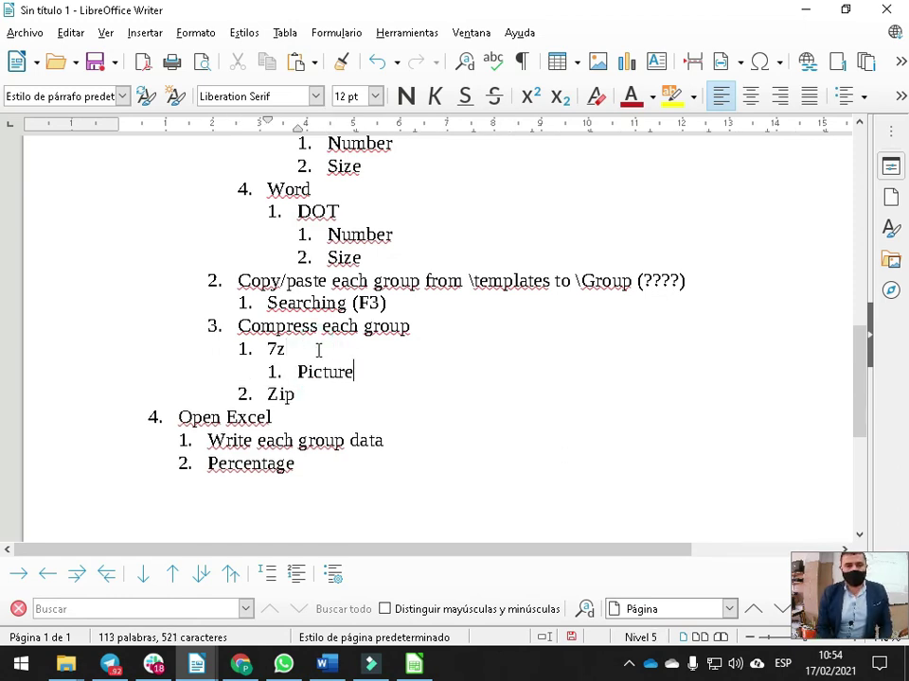
{"action": "key", "text": "Return"}
{"action": "key", "text": "Tab"}
{"action": "type", "text": "7Z (pass"}
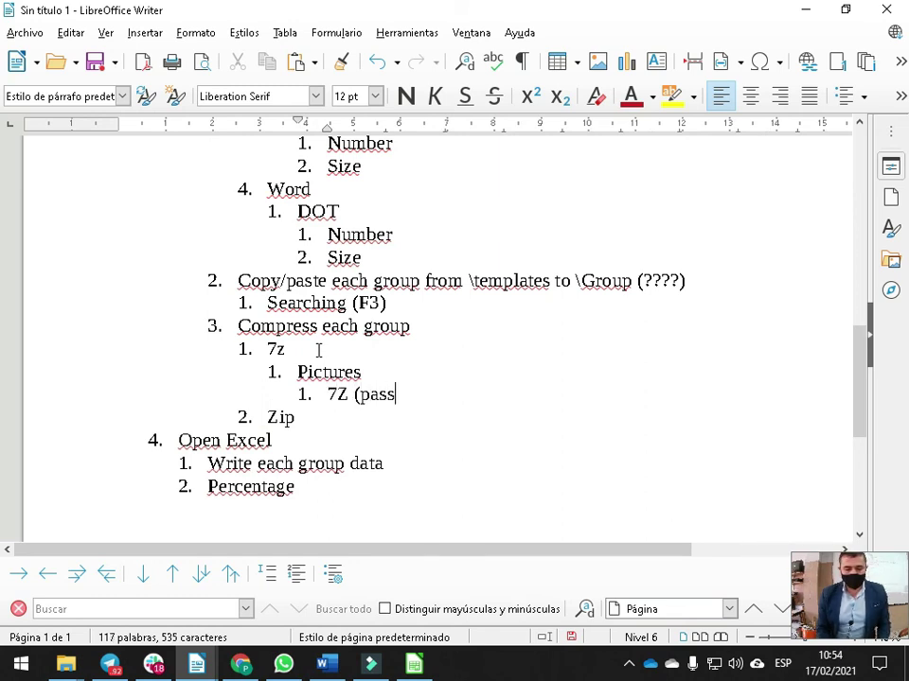
{"action": "type", "text": "=12345"}
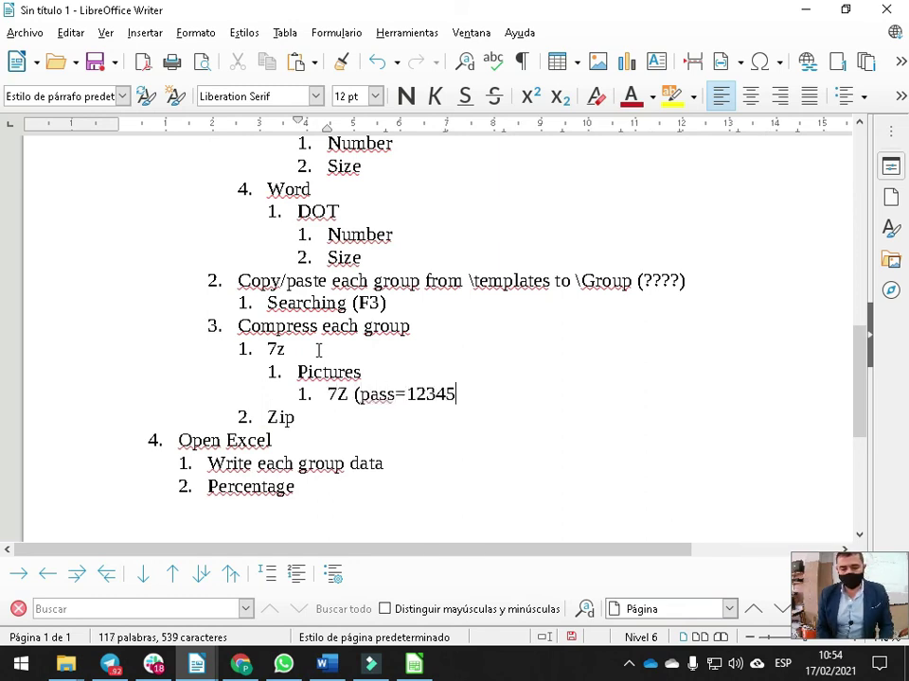
{"action": "type", "text": "6)"}
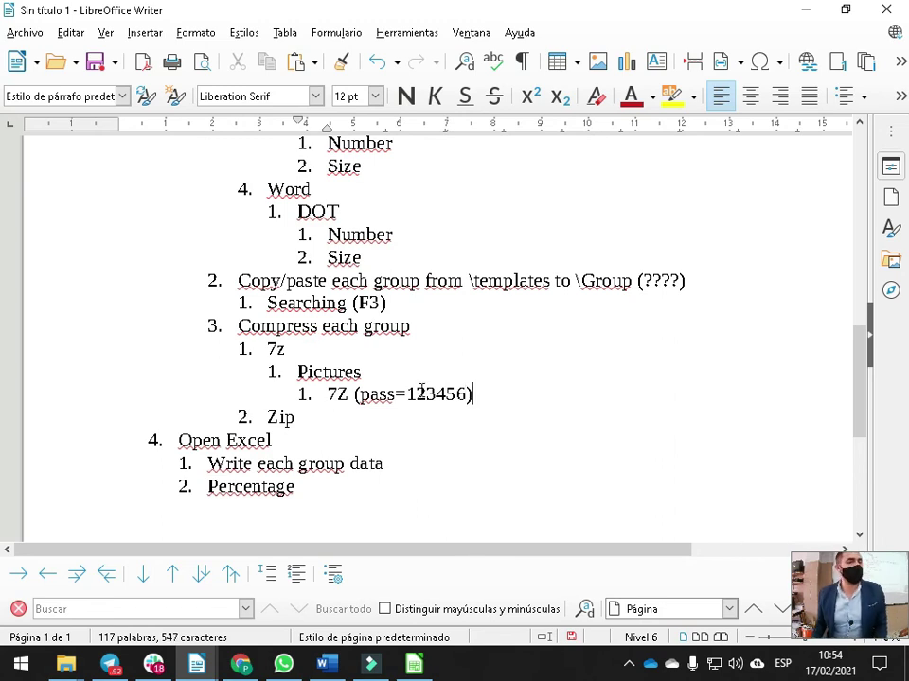
{"action": "left_click", "coordinate": [330, 398]}
{"action": "double_click", "coordinate": [322, 372]}
{"action": "key", "text": "alt+Tab"}
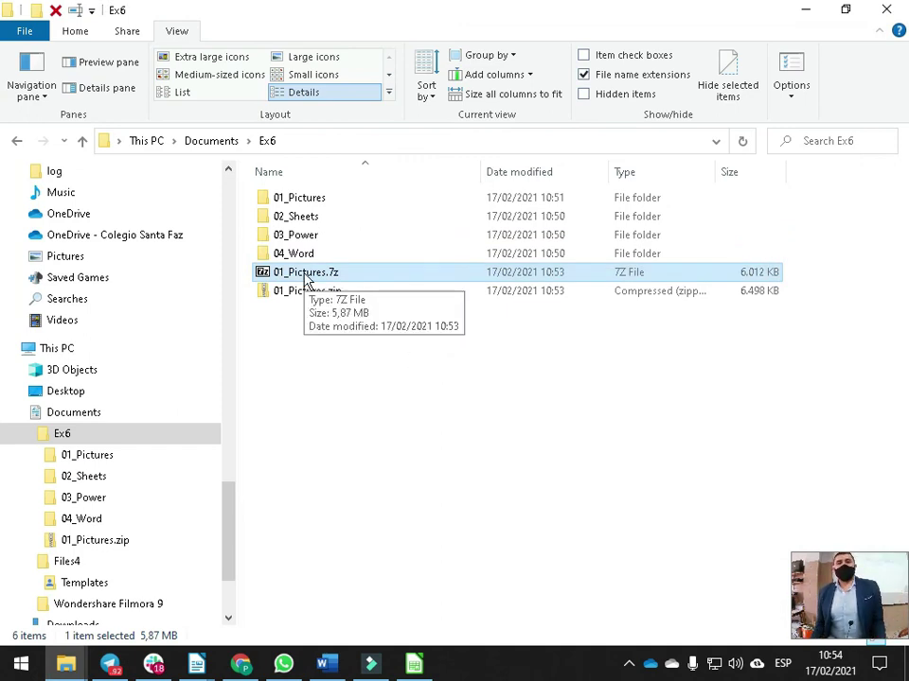
Open the existing 01_Pictures.7z, then compress the 01_Pictures folder into 01_Pictures.7z again
{"action": "left_click", "coordinate": [334, 292]}
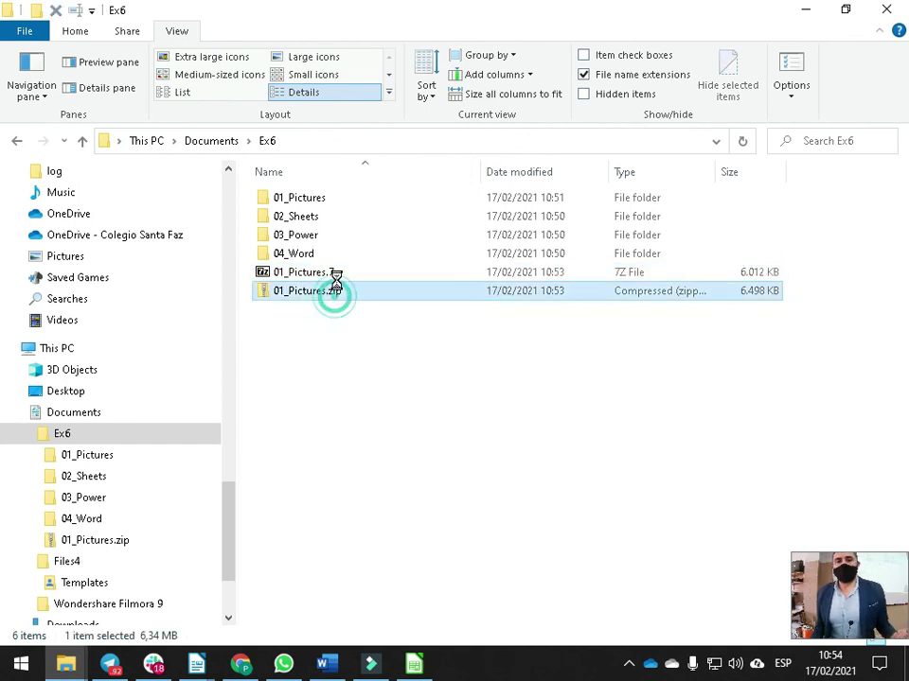
{"action": "double_click", "coordinate": [338, 274]}
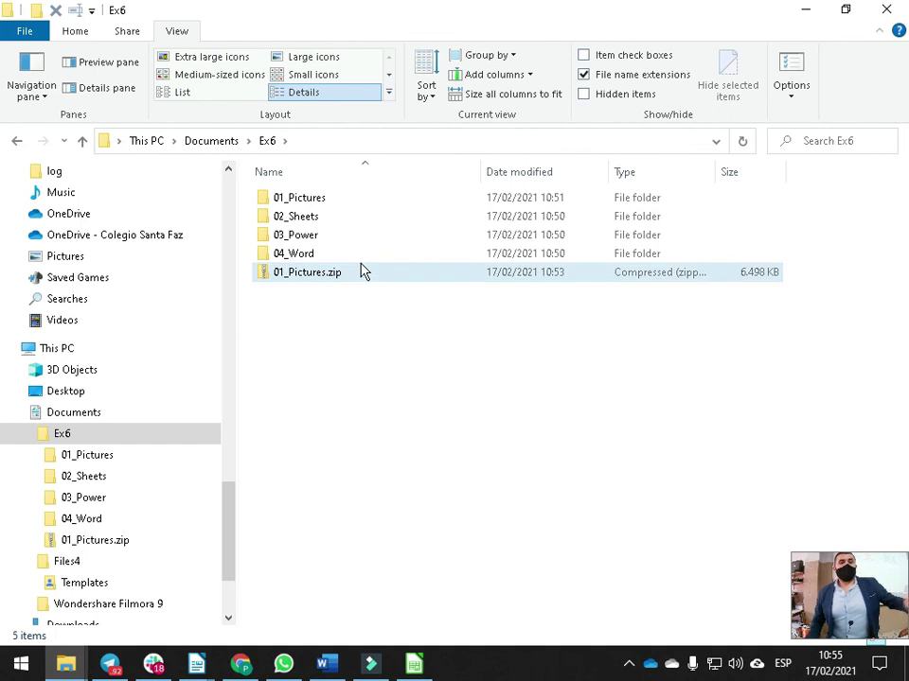
{"action": "right_click", "coordinate": [309, 197]}
{"action": "mouse_move", "coordinate": [399, 240]}
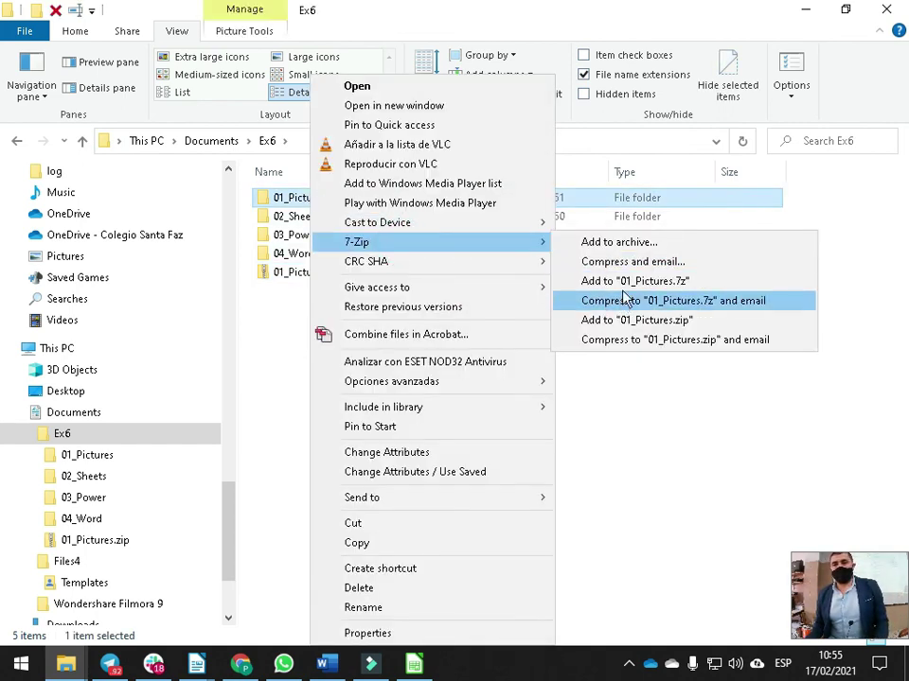
{"action": "left_click", "coordinate": [624, 288]}
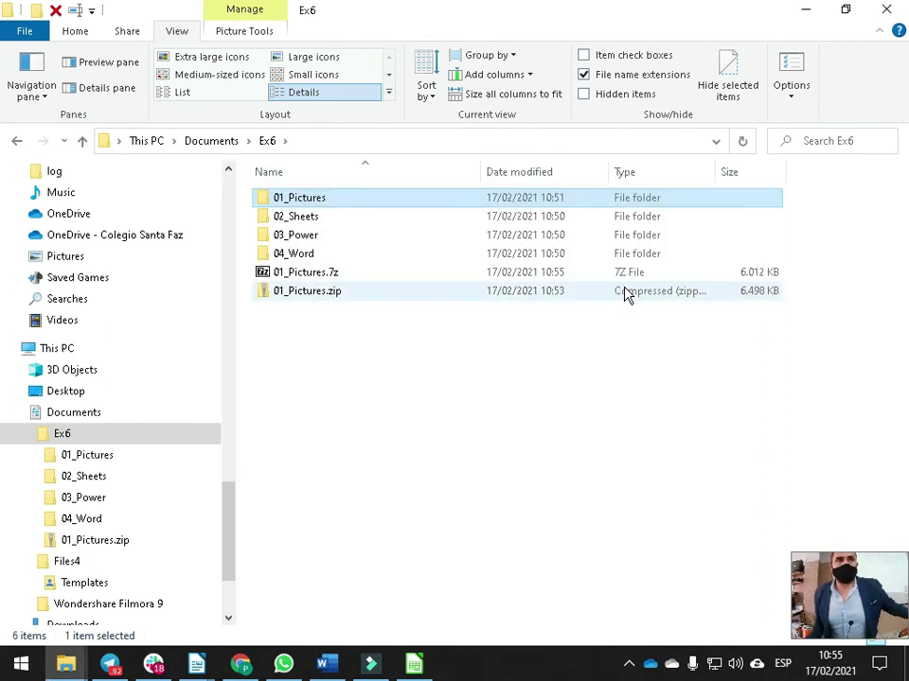
{"action": "left_click", "coordinate": [331, 275]}
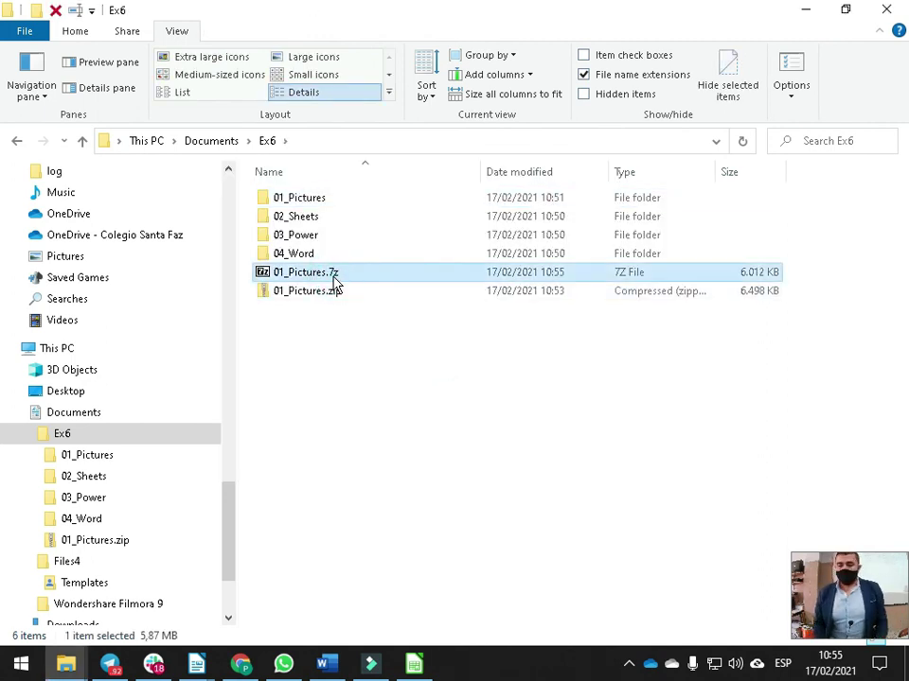
Permanently delete the old 01_Pictures.7z and open 7-Zip's Add to archive dialog for 01_Pictures
{"action": "key", "text": "shift+Delete"}
{"action": "key", "text": "Return"}
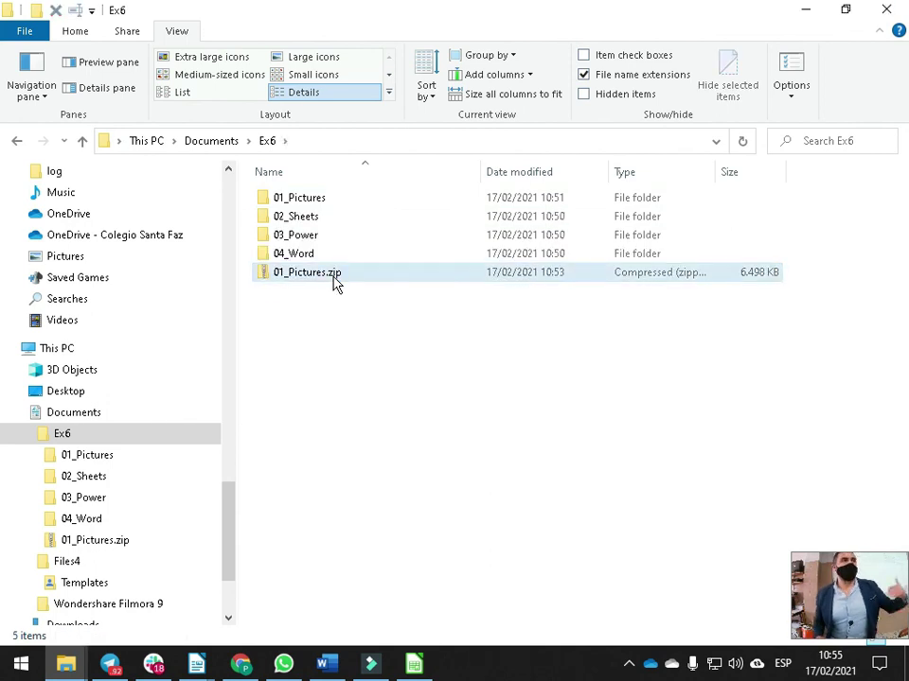
{"action": "left_click", "coordinate": [319, 200]}
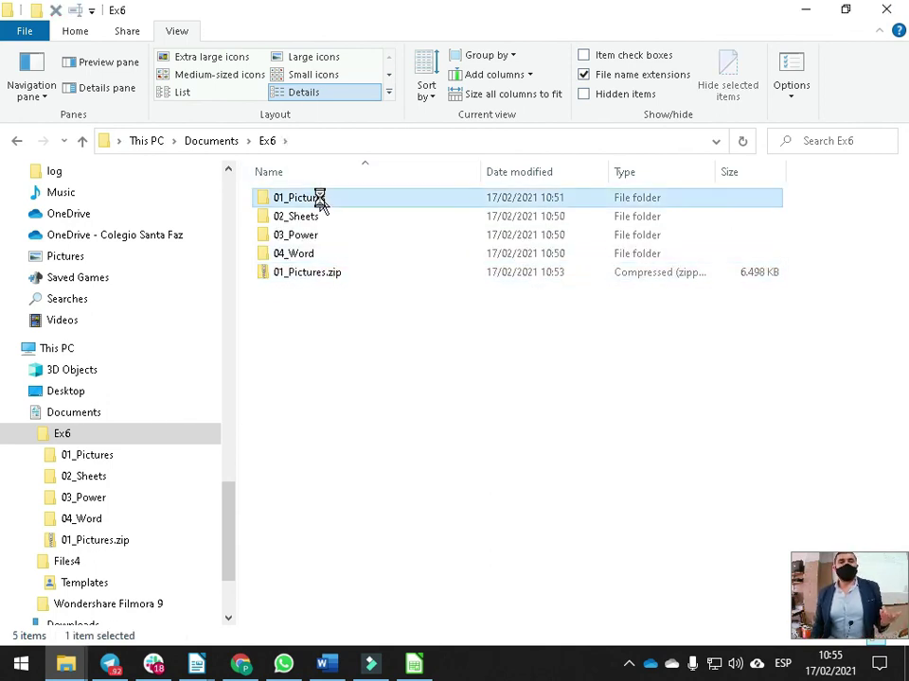
{"action": "right_click", "coordinate": [320, 200]}
{"action": "mouse_move", "coordinate": [416, 245]}
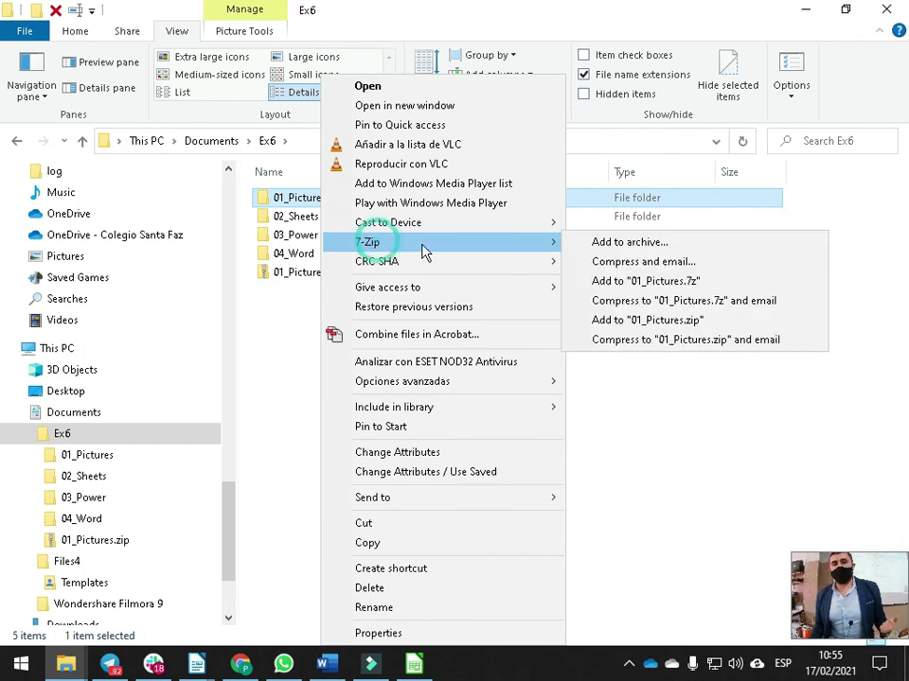
{"action": "left_click", "coordinate": [670, 249]}
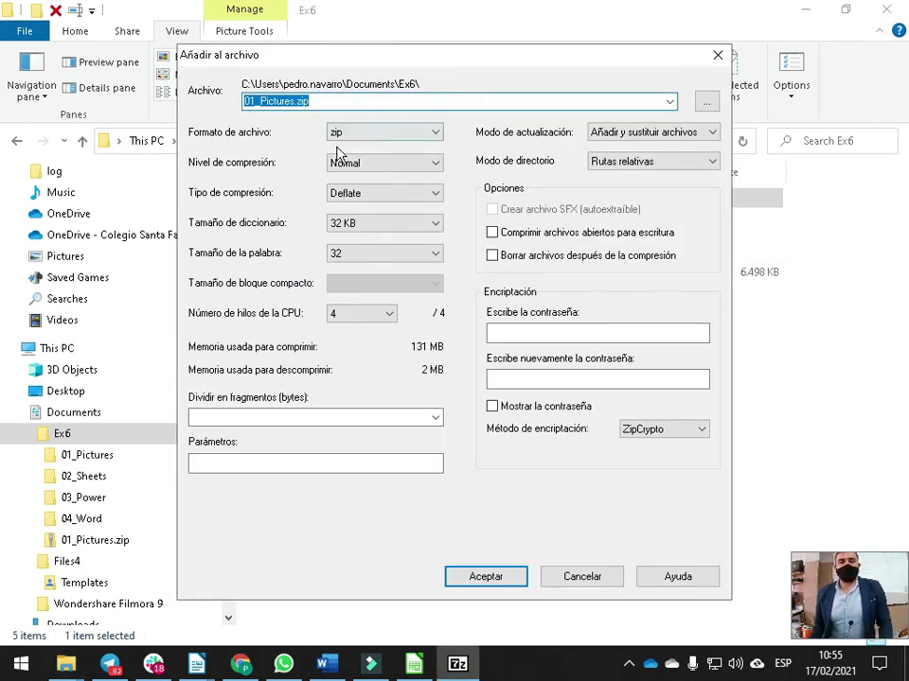
{"action": "left_click_drag", "start_coordinate": [633, 60], "coordinate": [734, 352]}
{"action": "left_click_drag", "start_coordinate": [513, 344], "coordinate": [439, 126]}
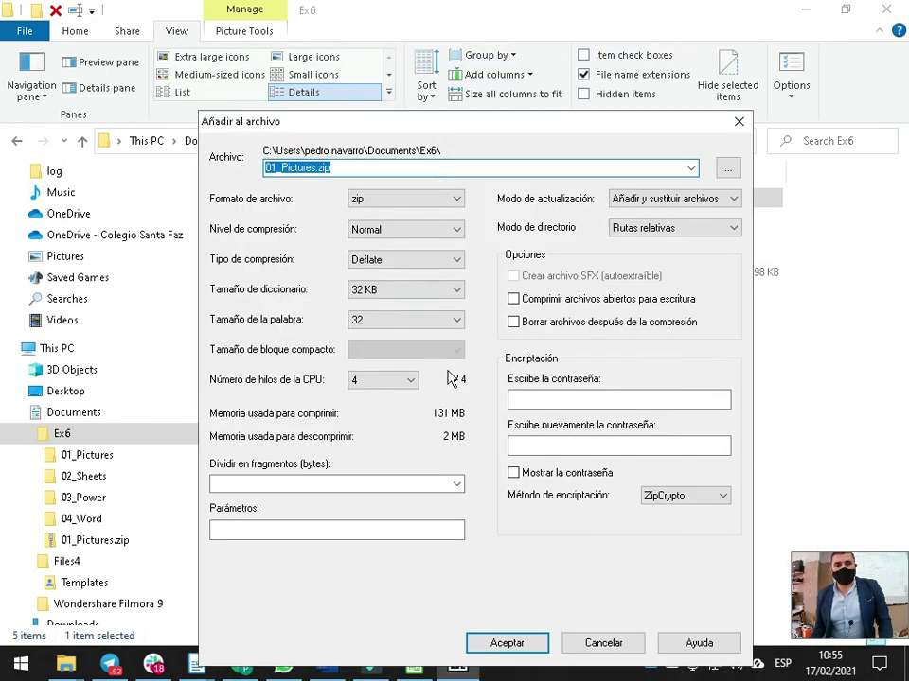
Create the archive in 7z format with a password, shown in plain text
{"action": "left_click", "coordinate": [363, 199]}
{"action": "left_click", "coordinate": [359, 208]}
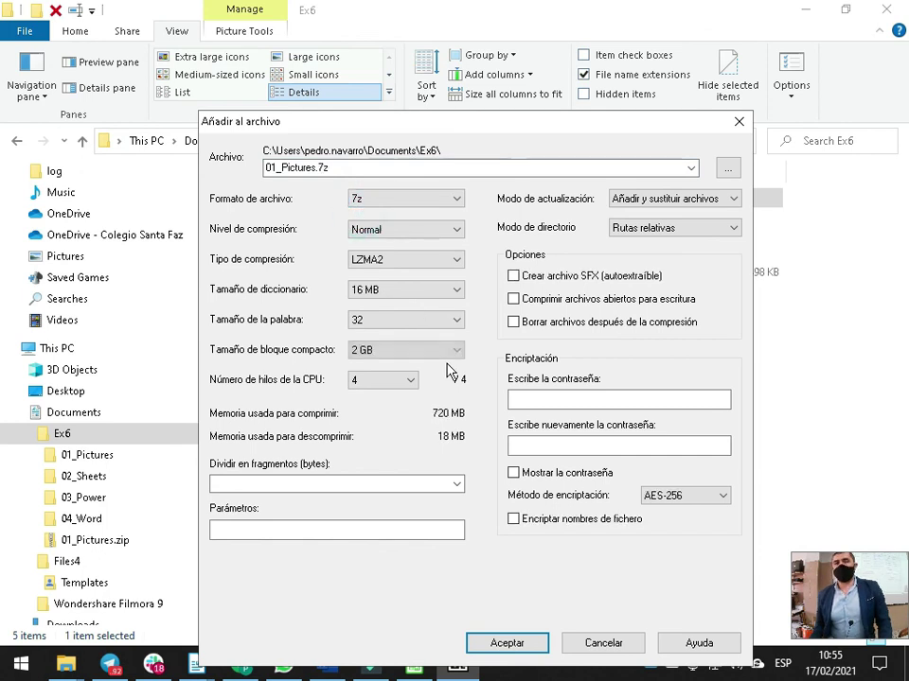
{"action": "left_click", "coordinate": [575, 399]}
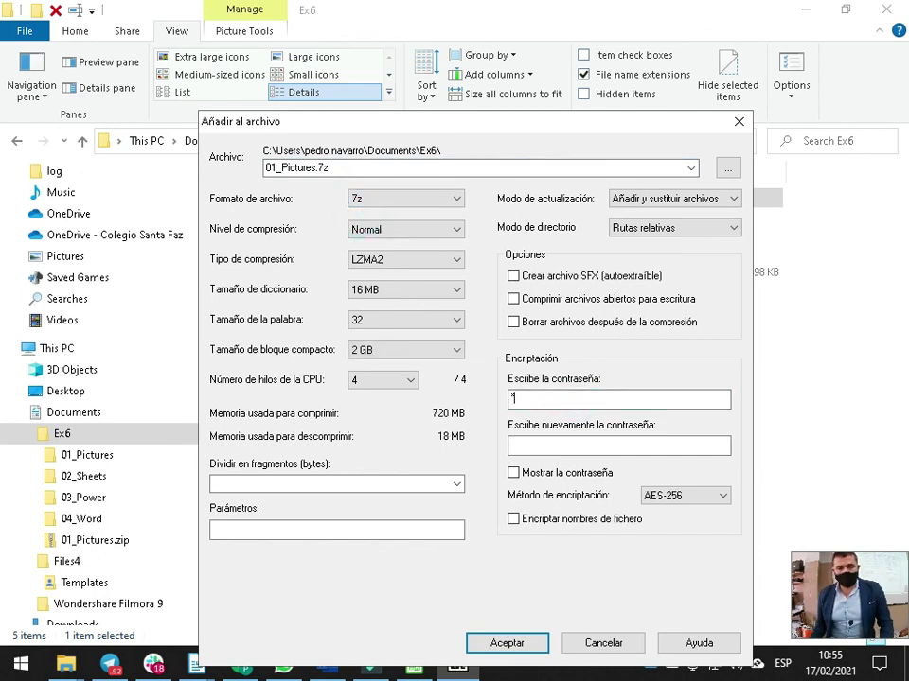
{"action": "type", "text": "123456"}
{"action": "left_click", "coordinate": [513, 472]}
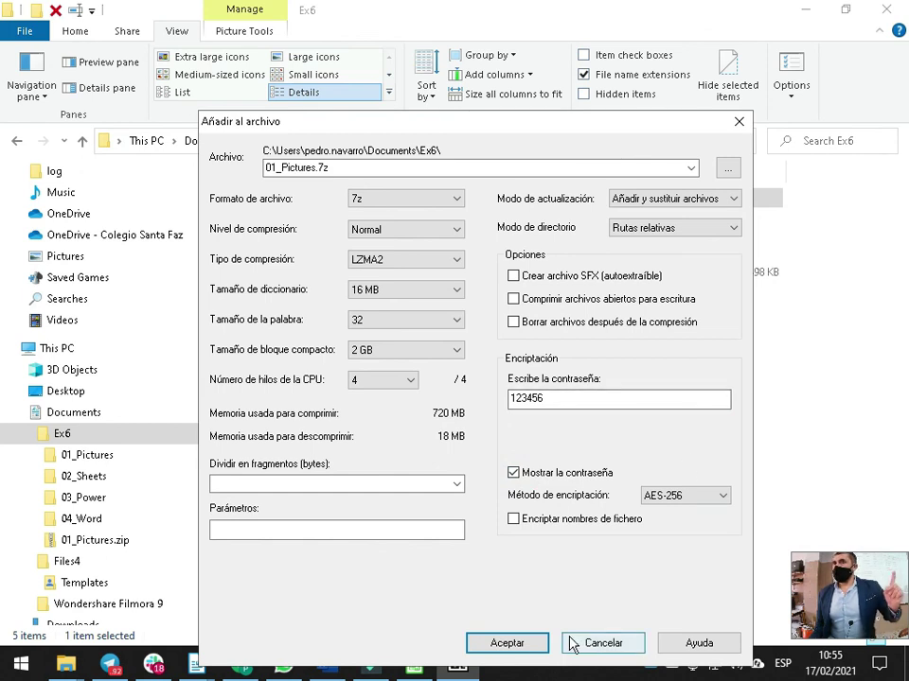
{"action": "left_click", "coordinate": [524, 643]}
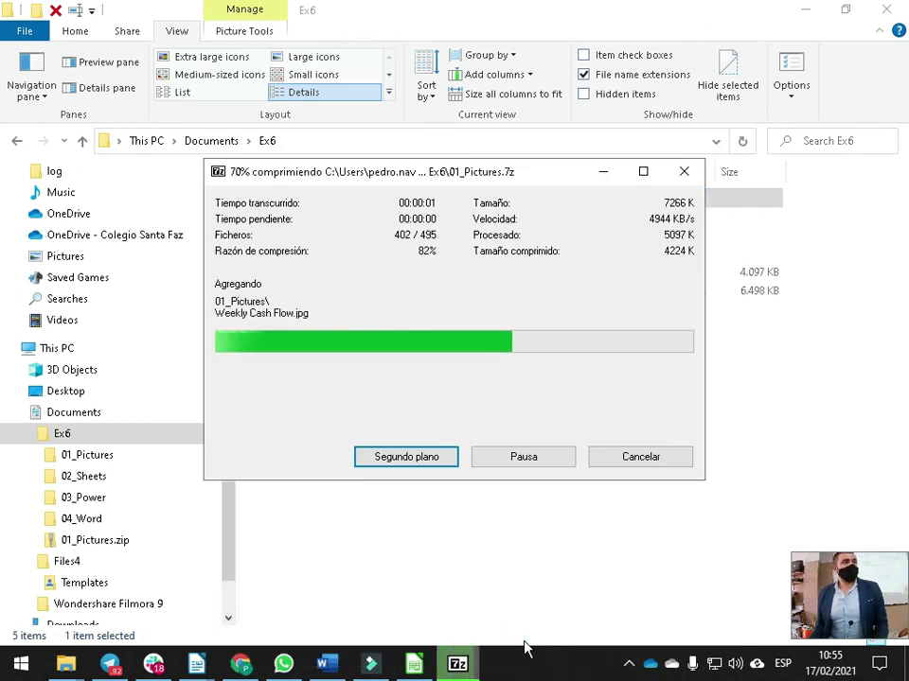
Type 'Check it!!!' as a new line under the password note and correct it to 'Check it up!!!'
{"action": "key", "text": "alt+Tab"}
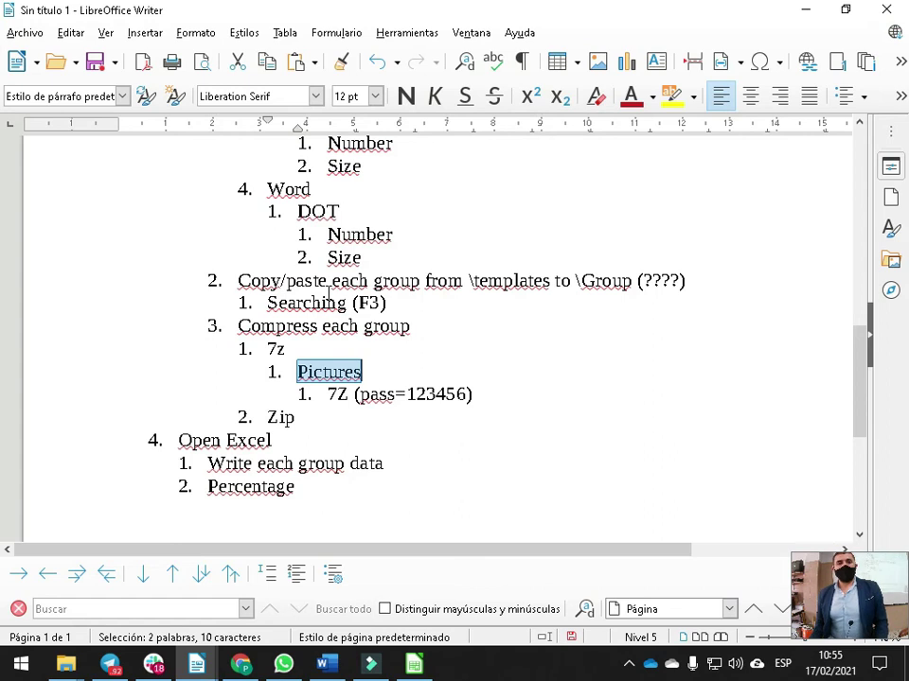
{"action": "left_click", "coordinate": [495, 390]}
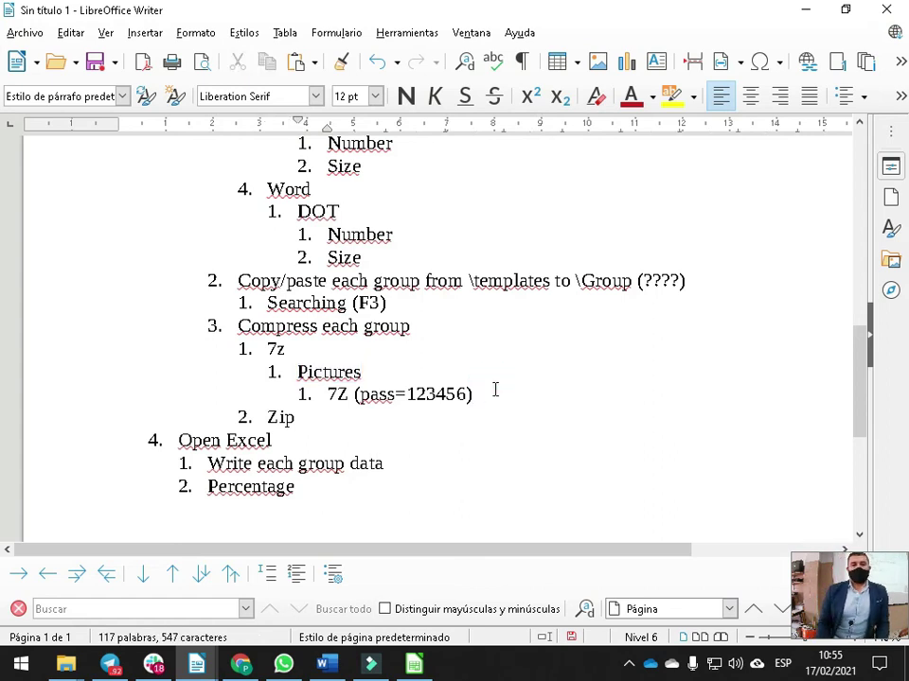
{"action": "key", "text": "Return"}
{"action": "type", "text": "Check it!!!"}
{"action": "key", "text": "Left"}
{"action": "key", "text": "Left"}
{"action": "key", "text": "Left"}
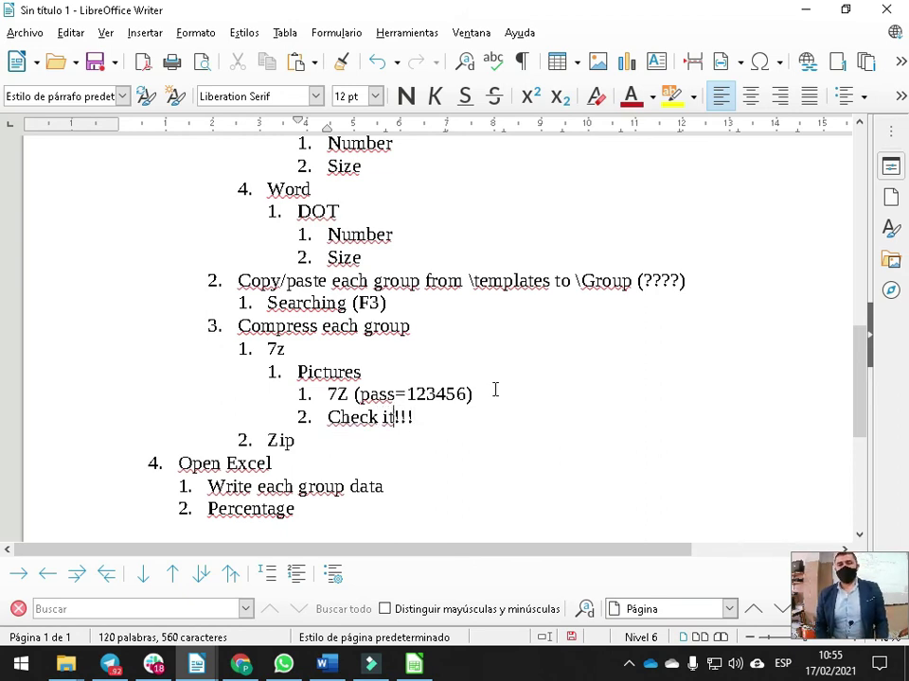
{"action": "type", "text": "up"}
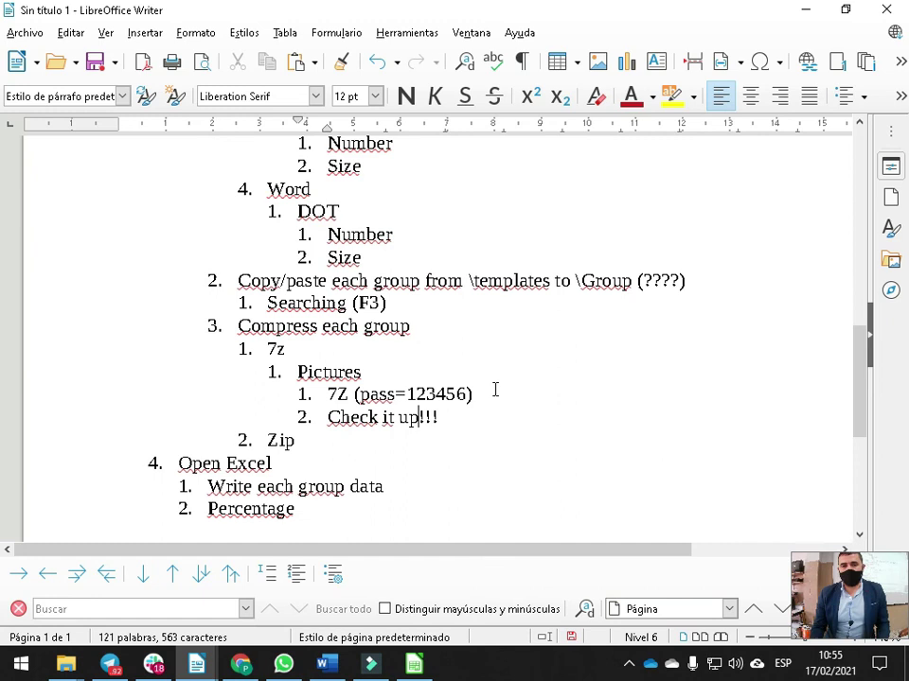
Run 7-Zip Extract Here on 01_Pictures.7z in the Ex6 folder
{"action": "key", "text": "alt+Tab"}
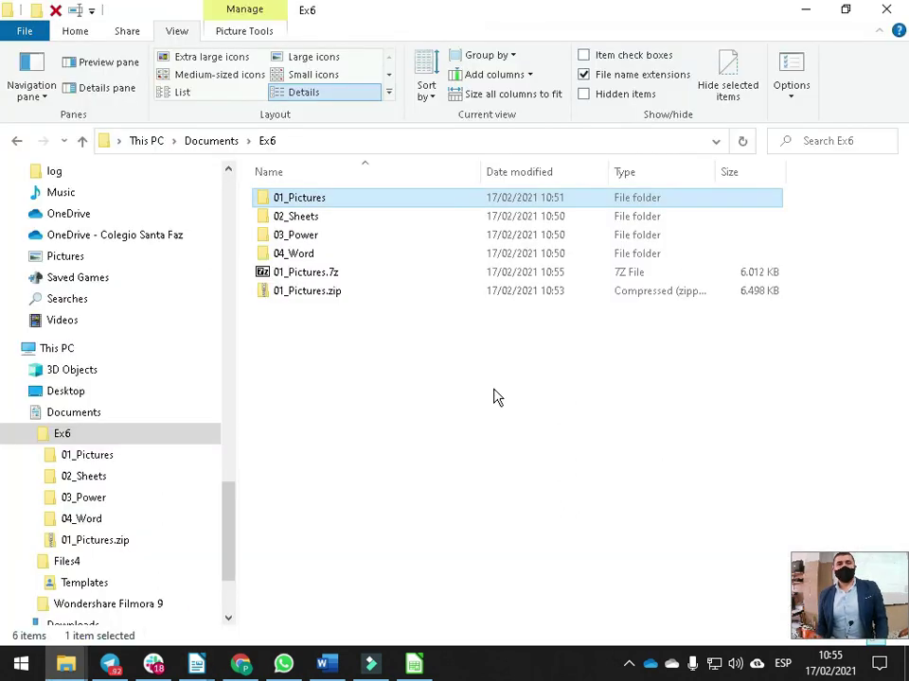
{"action": "left_click", "coordinate": [382, 380]}
{"action": "left_click", "coordinate": [315, 274]}
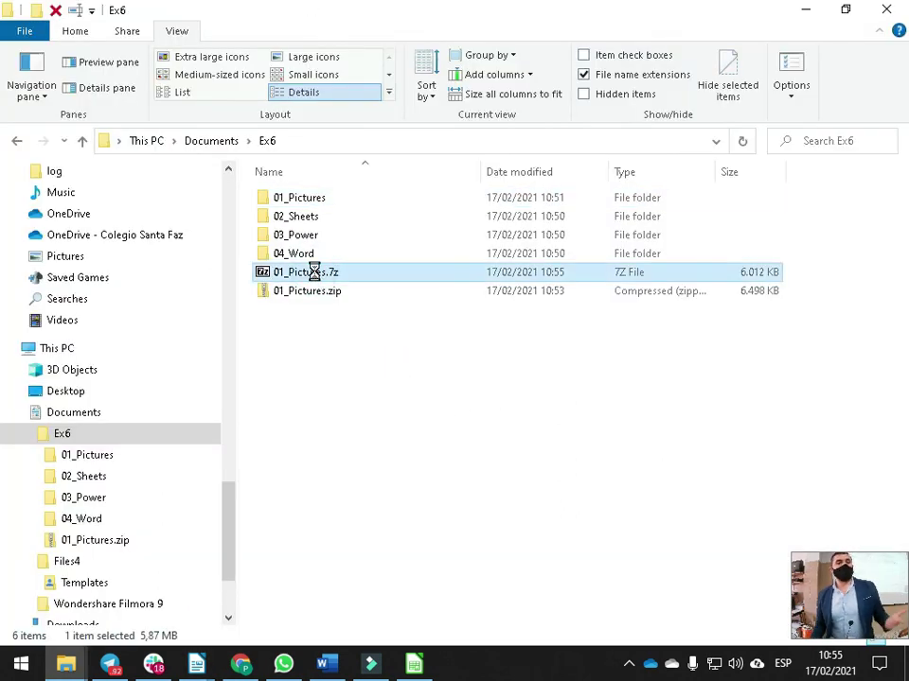
{"action": "right_click", "coordinate": [316, 272]}
{"action": "left_click", "coordinate": [367, 276]}
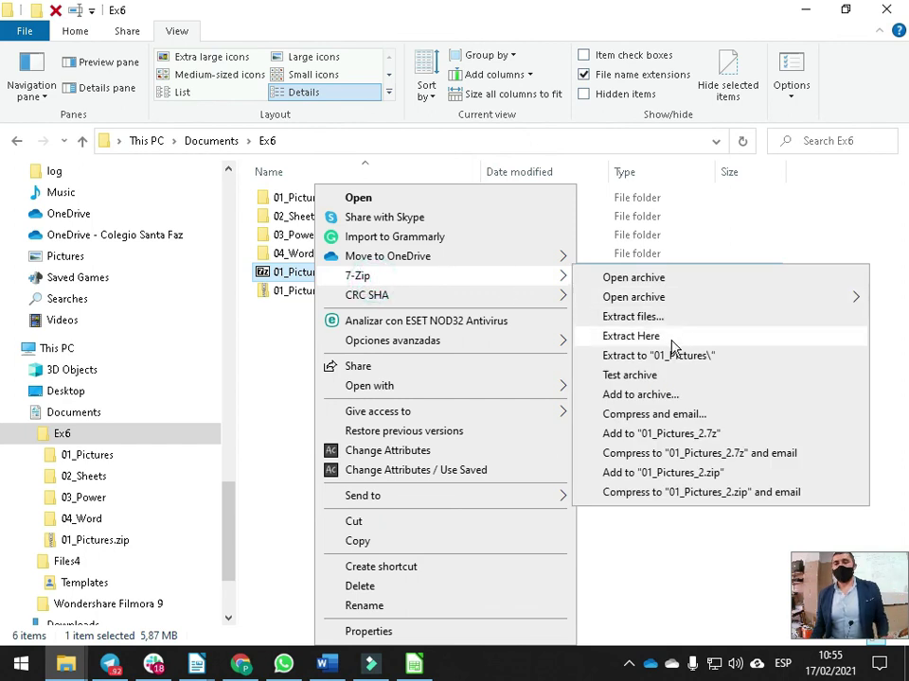
{"action": "left_click", "coordinate": [674, 338]}
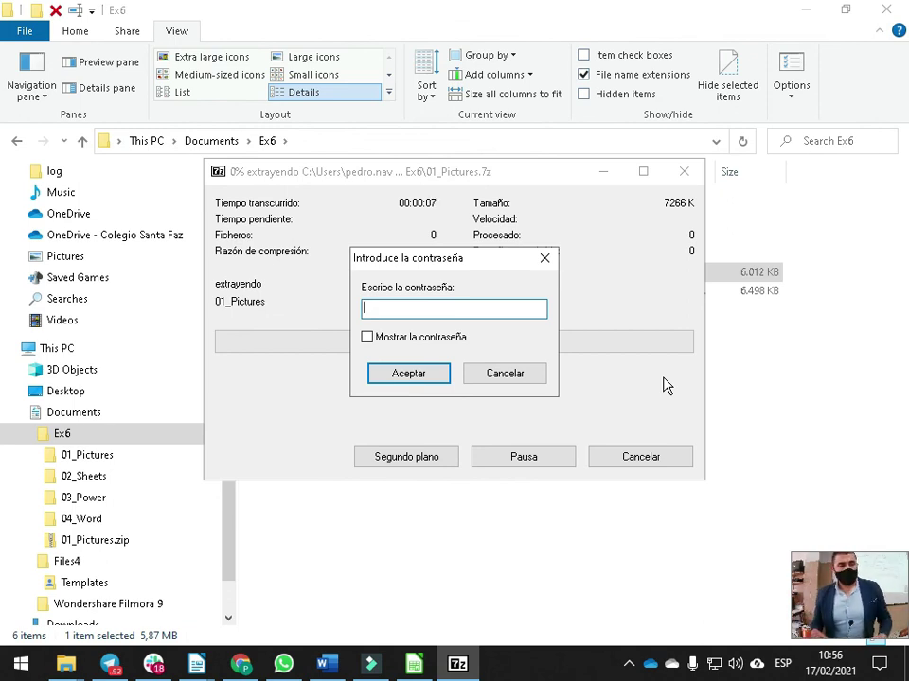
Enter the archive password and overwrite all existing files to complete the extraction
{"action": "type", "text": "123456"}
{"action": "key", "text": "Return"}
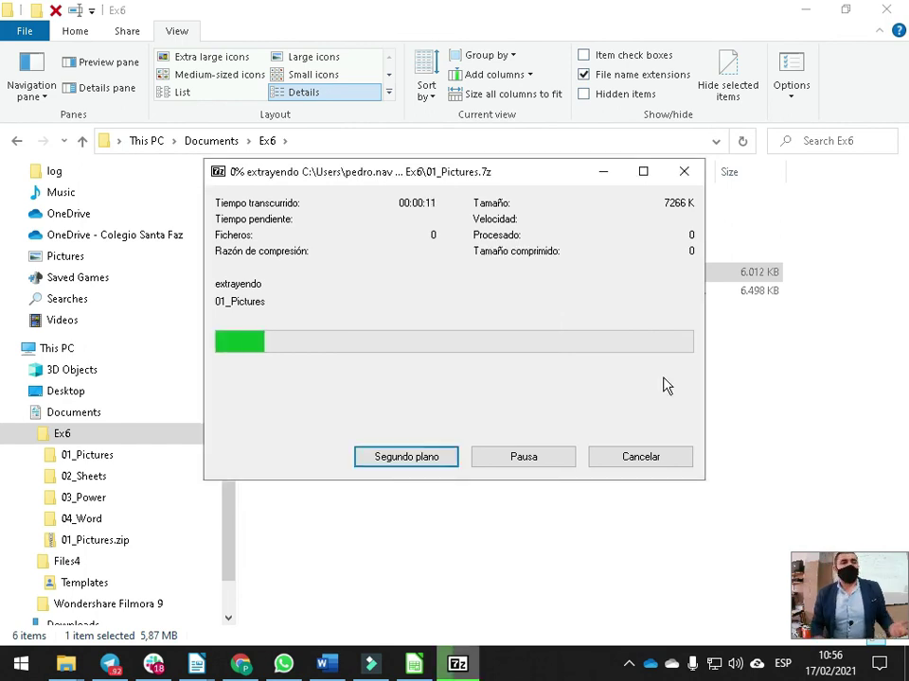
{"action": "left_click", "coordinate": [447, 429]}
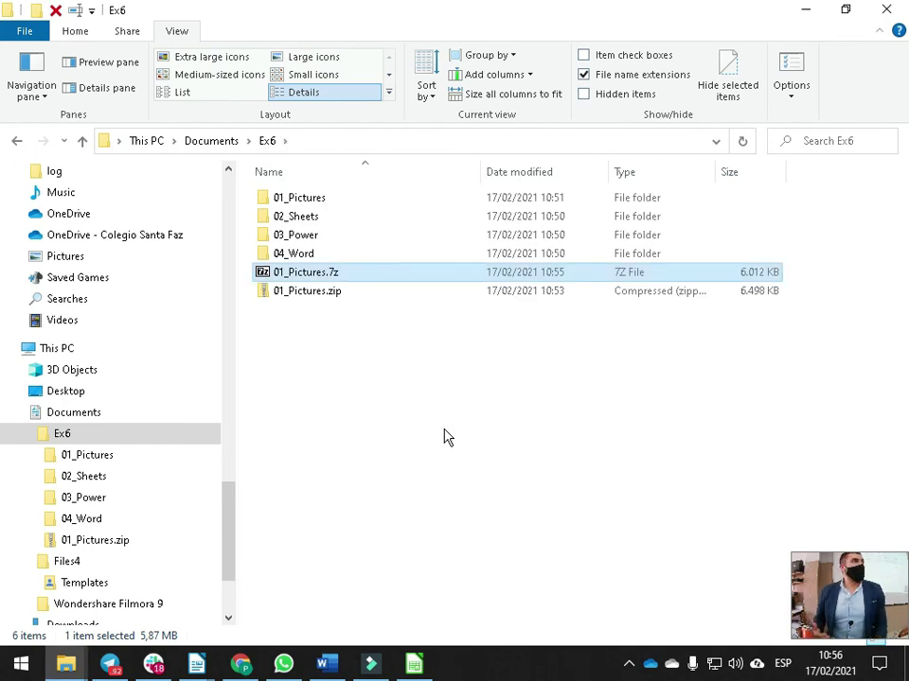
{"action": "key", "text": "alt+Tab"}
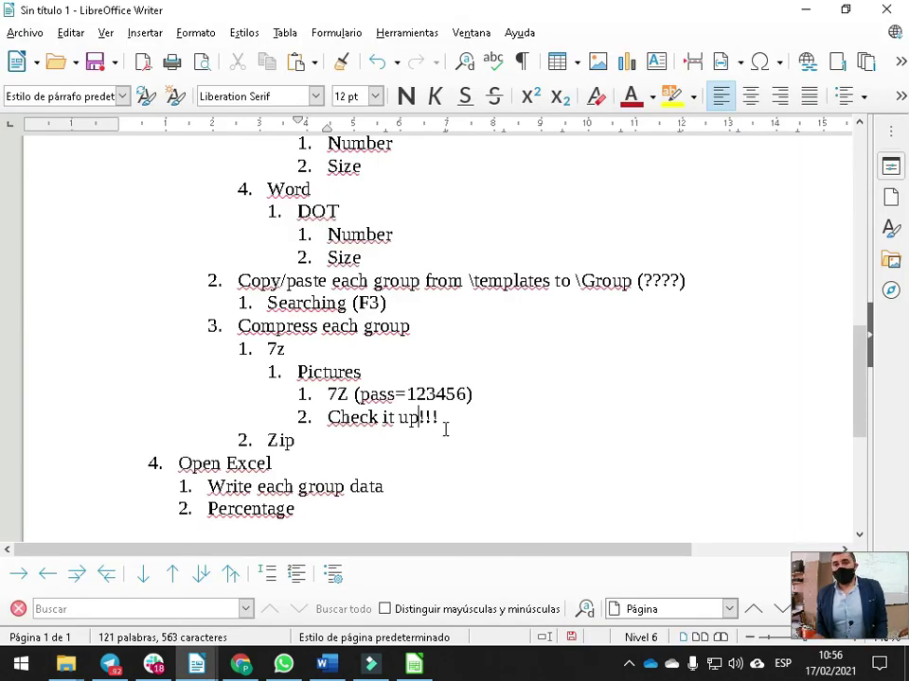
{"action": "scroll", "coordinate": [253, 444], "scroll_direction": "down", "scroll_amount": 1}
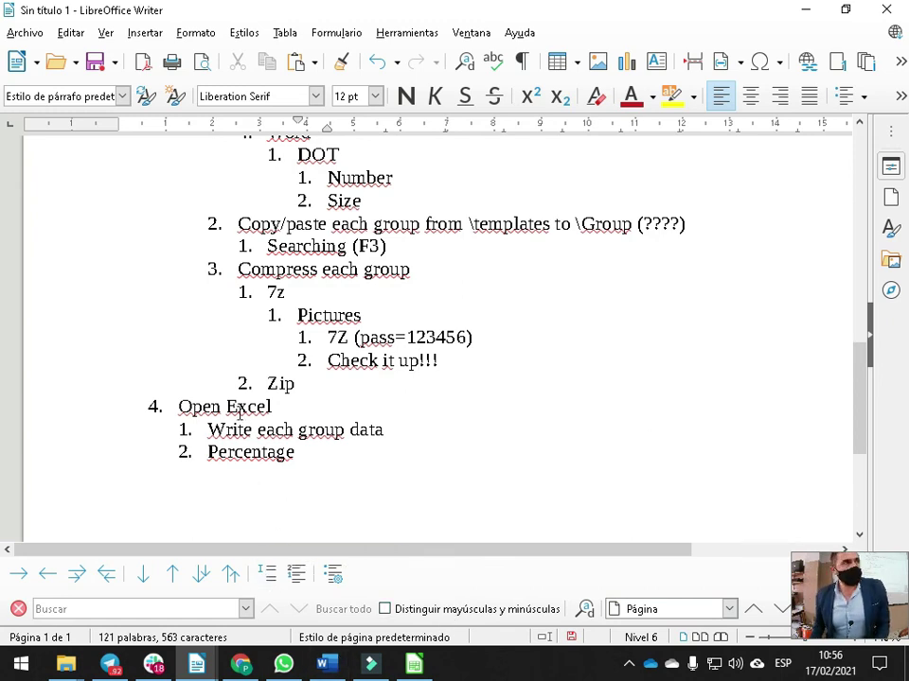
{"action": "scroll", "coordinate": [392, 339], "scroll_direction": "up", "scroll_amount": 5}
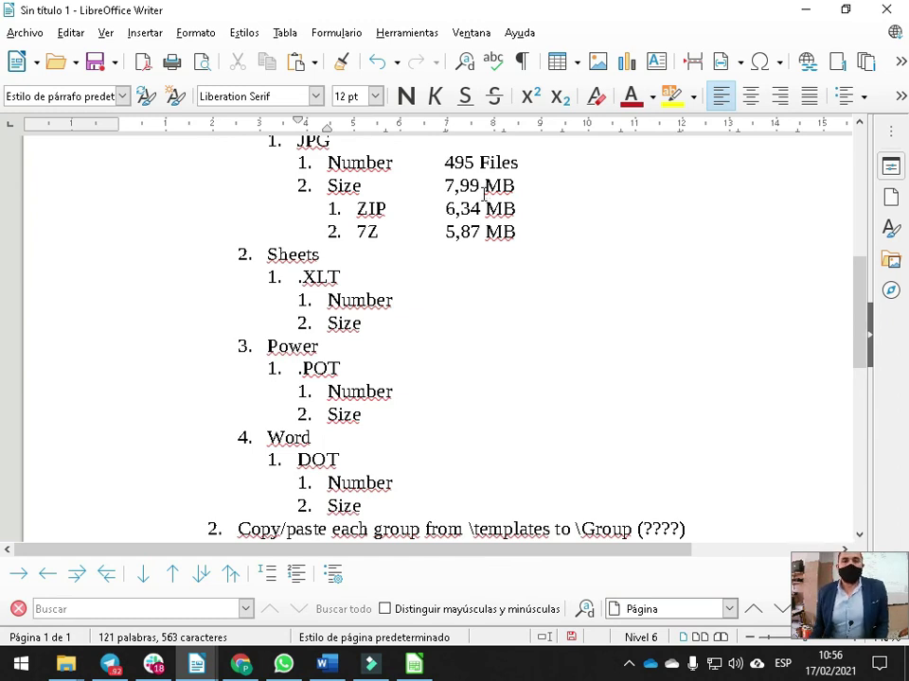
{"action": "scroll", "coordinate": [484, 193], "scroll_direction": "down", "scroll_amount": 2}
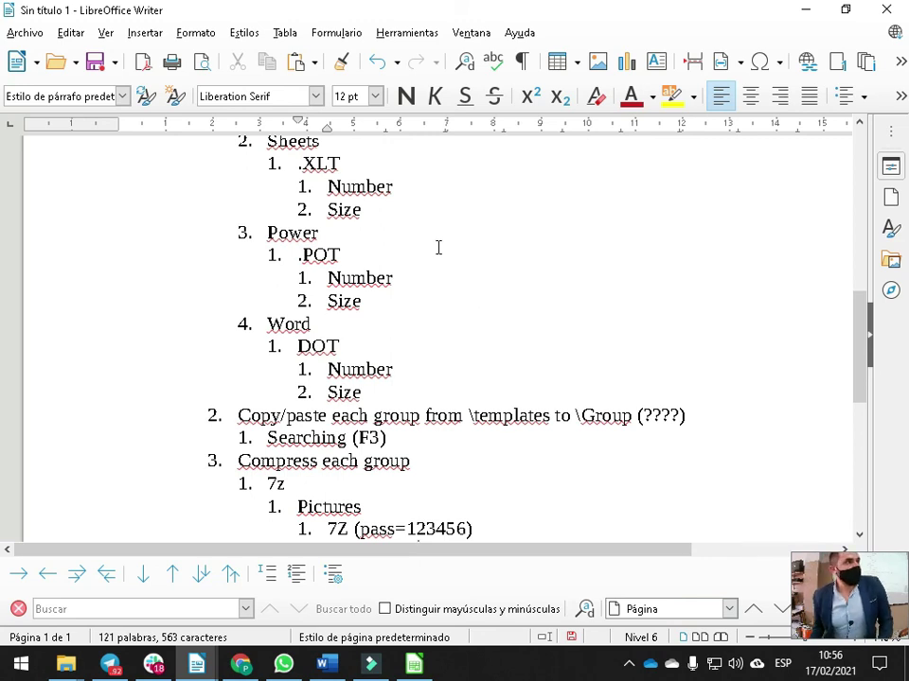
{"action": "scroll", "coordinate": [436, 246], "scroll_direction": "up", "scroll_amount": 6}
{"action": "scroll", "coordinate": [435, 245], "scroll_direction": "up", "scroll_amount": 2}
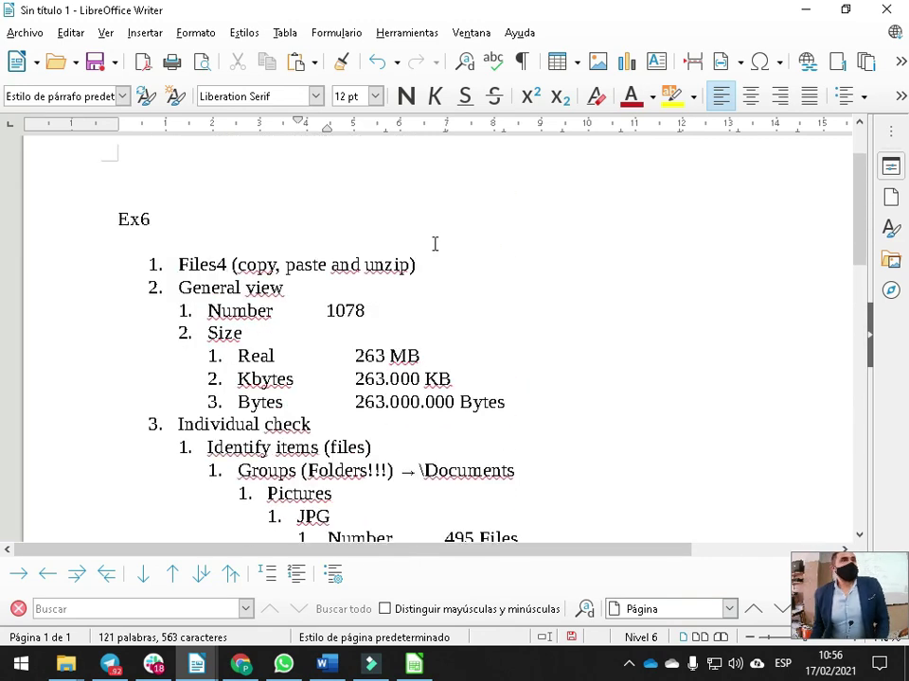
{"action": "scroll", "coordinate": [434, 240], "scroll_direction": "down", "scroll_amount": 1}
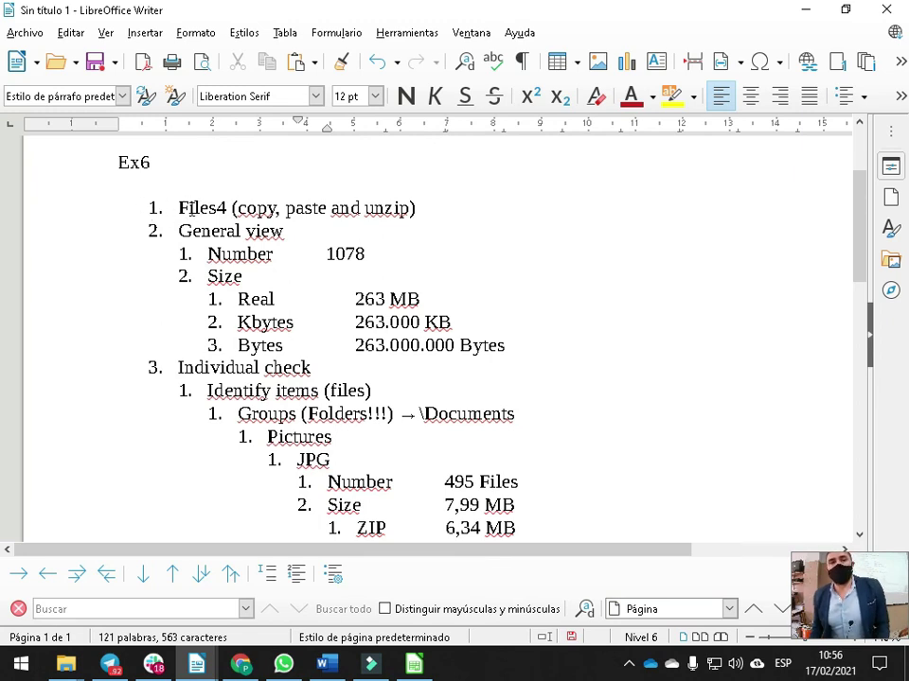
Insert a numbered line below the Ex6 title and type practice items at the first and second levels
{"action": "left_click", "coordinate": [173, 182]}
{"action": "key", "text": "Return"}
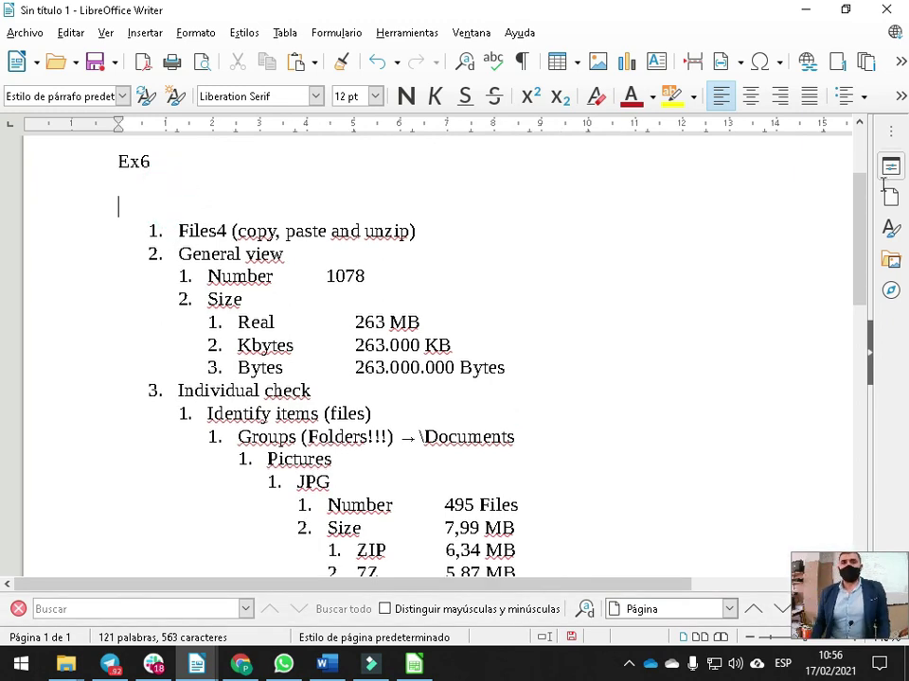
{"action": "left_click", "coordinate": [900, 95]}
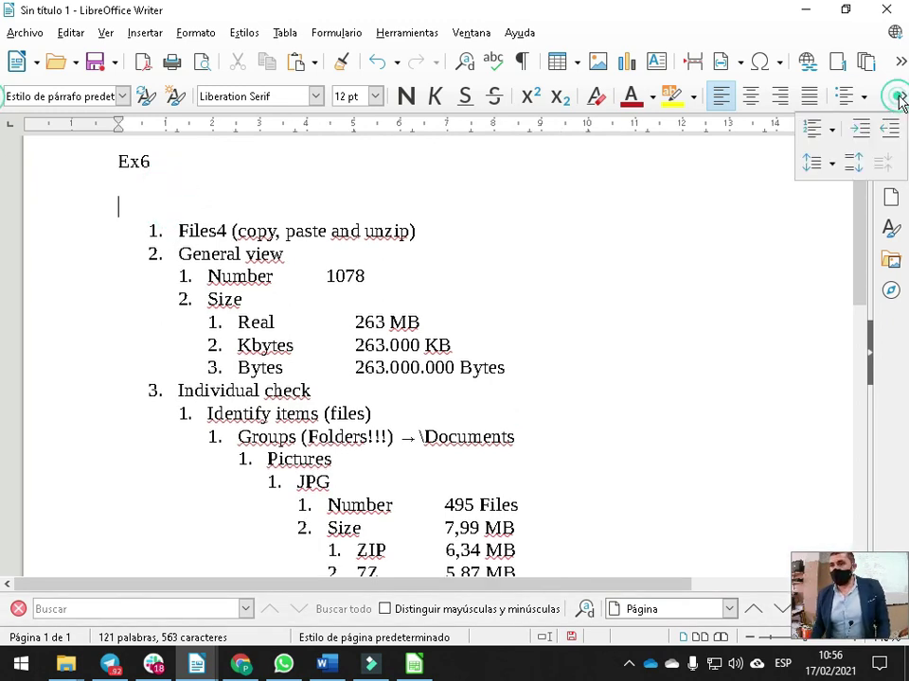
{"action": "left_click", "coordinate": [804, 131]}
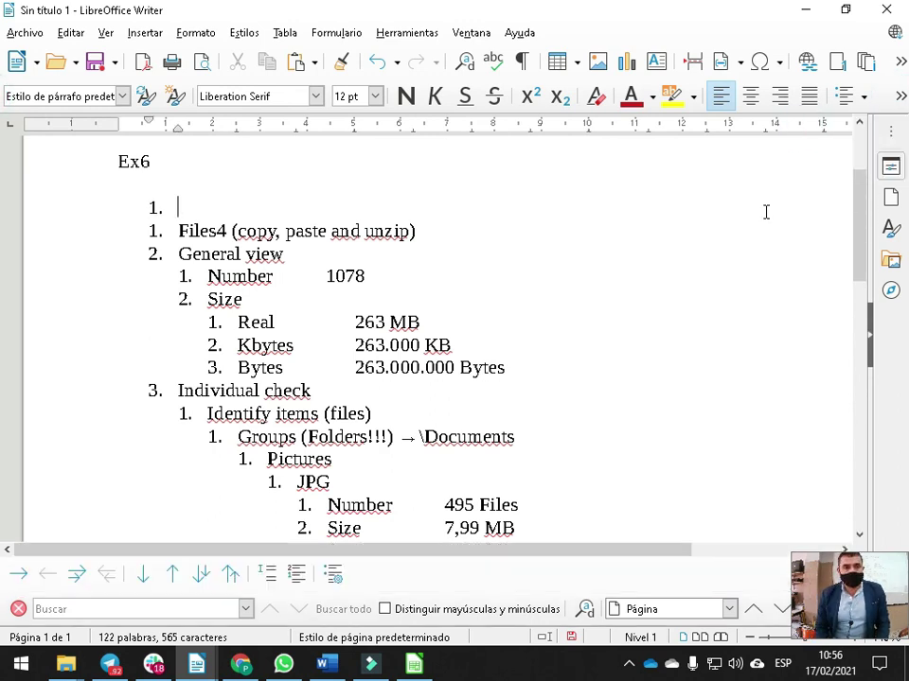
{"action": "type", "text": "qwlk´qwñe"}
{"action": "key", "text": "Return"}
{"action": "key", "text": "Tab"}
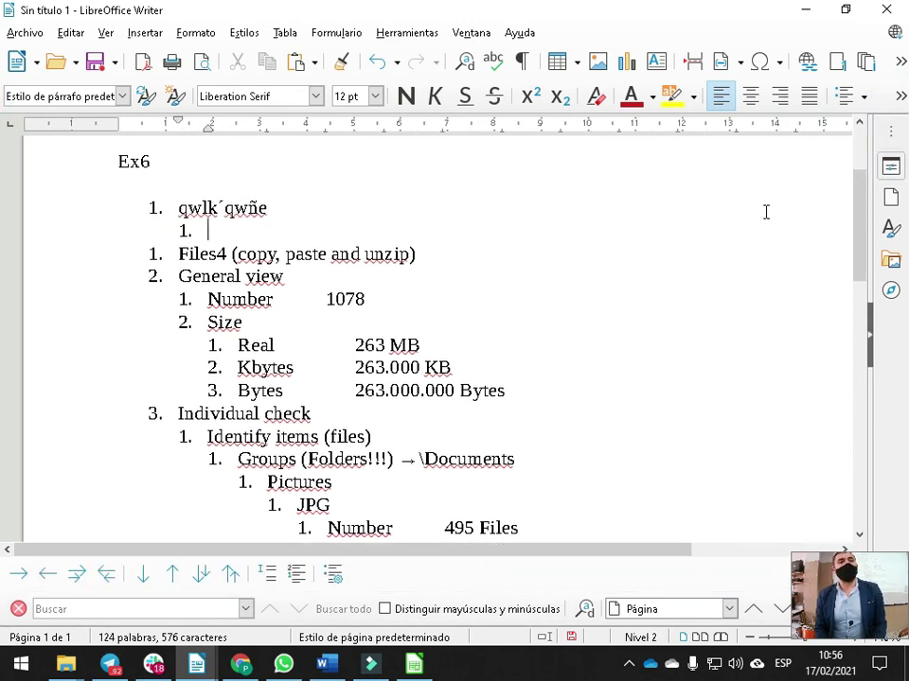
{"action": "type", "text": "ñwlerktwñér"}
Add more practice sub-items, going down to a third outline level
{"action": "key", "text": "Return"}
{"action": "type", "text": "ñlrktweñ´rl"}
{"action": "key", "text": "Return"}
{"action": "type", "text": "º"}
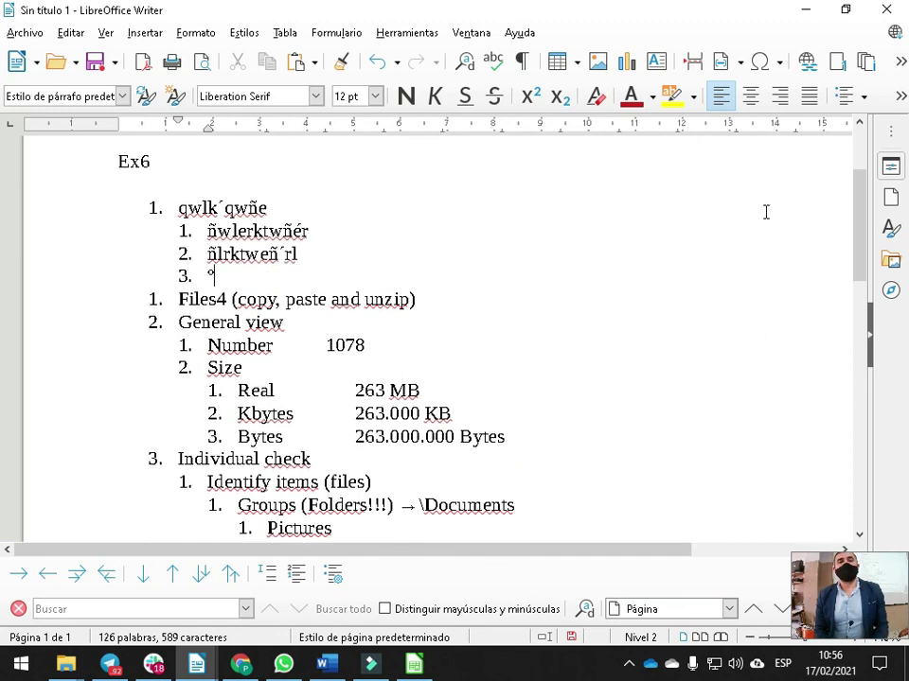
{"action": "key", "text": "BackSpace"}
{"action": "key", "text": "Tab"}
{"action": "type", "text": "s"}
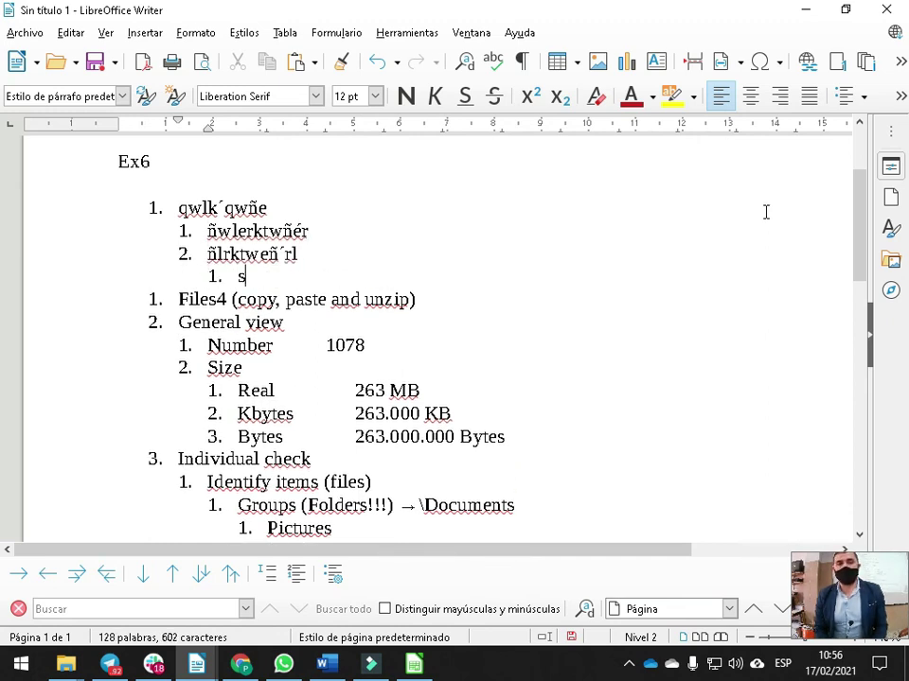
{"action": "type", "text": "fgh"}
{"action": "key", "text": "Return"}
{"action": "type", "text": "sd.f,gh"}
{"action": "key", "text": "Return"}
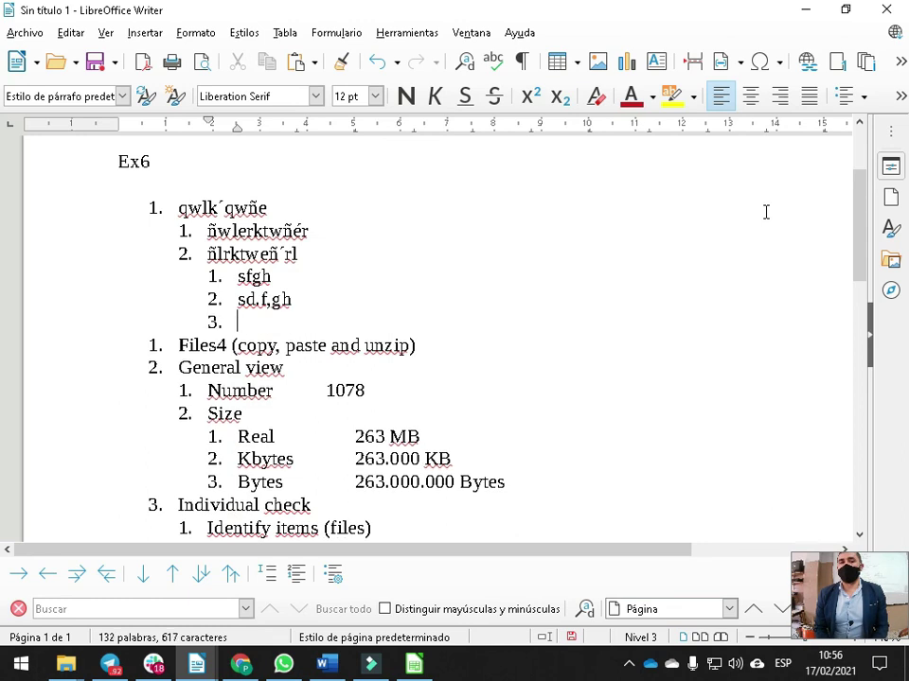
{"action": "type", "text": "dfgh.fg"}
{"action": "key", "text": "Return"}
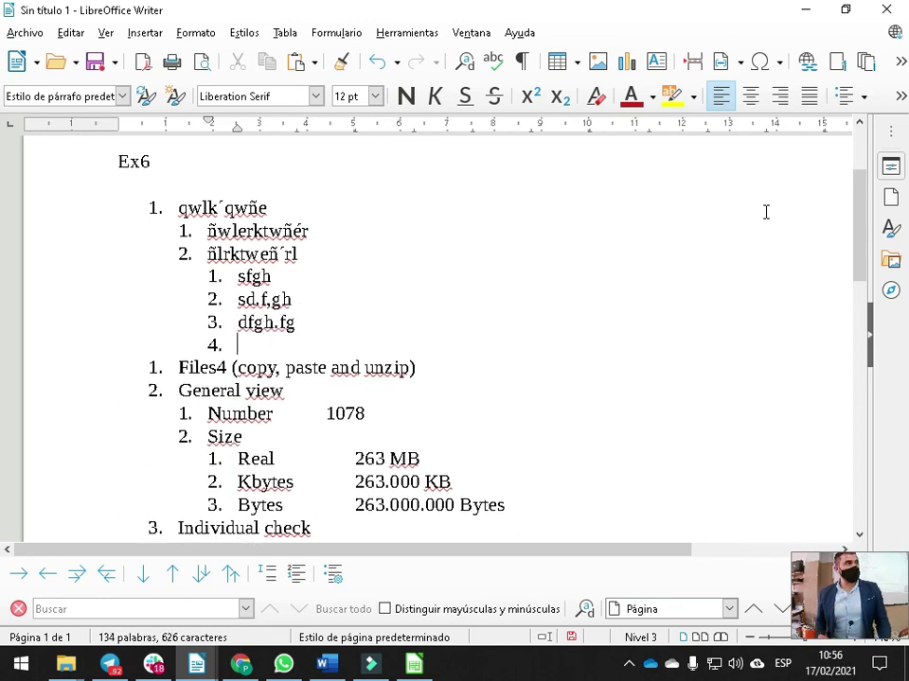
Delete the practice lines and remove the leftover numbering, leaving one empty unnumbered line
{"action": "key", "text": "shift+Tab"}
{"action": "key", "text": "shift+Tab"}
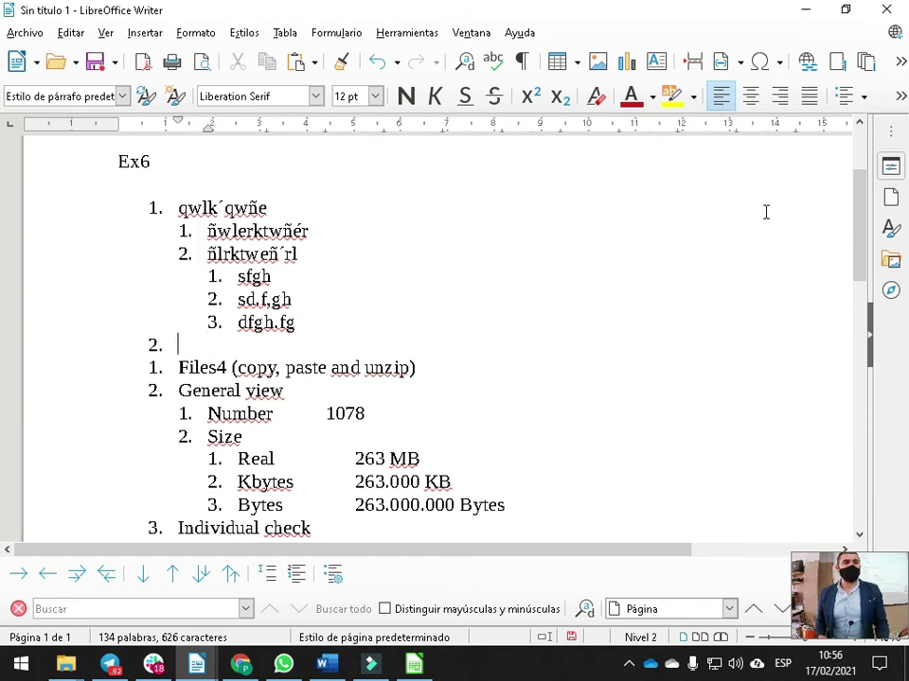
{"action": "key", "text": "BackSpace"}
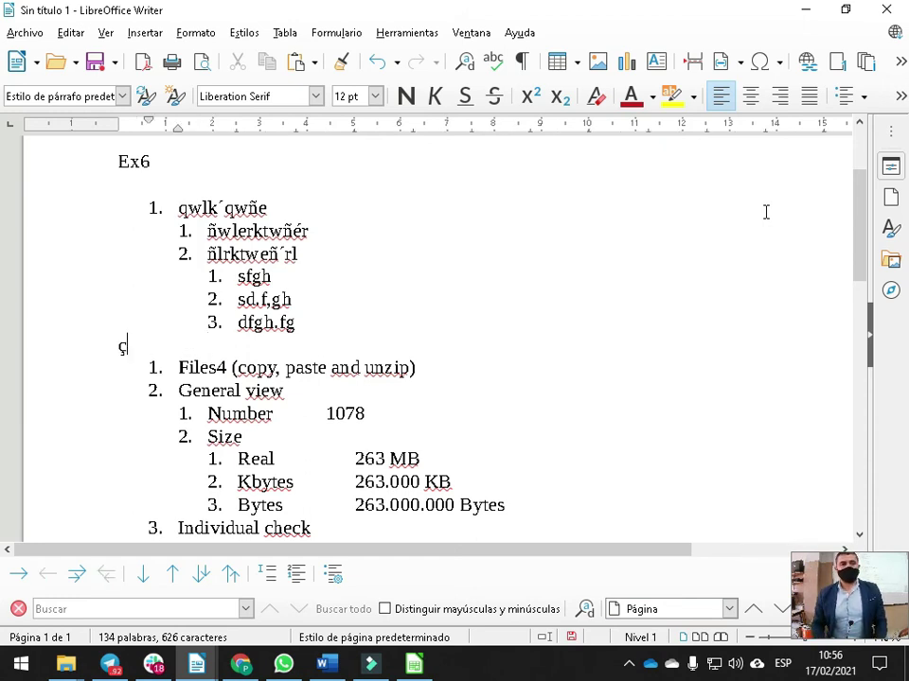
{"action": "left_click_drag", "start_coordinate": [318, 325], "coordinate": [120, 199]}
{"action": "key", "text": "Delete"}
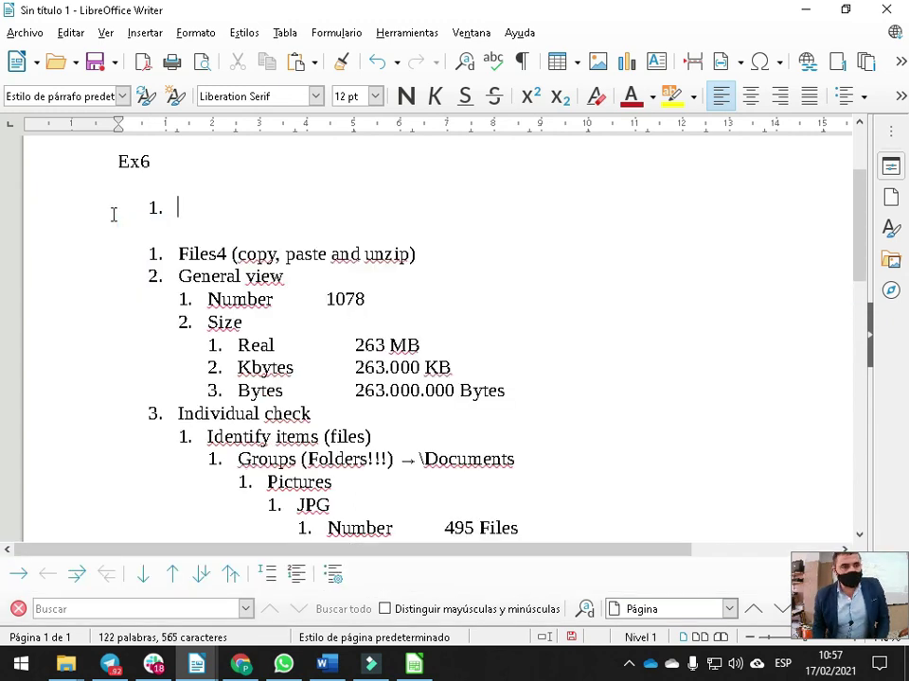
{"action": "key", "text": "BackSpace"}
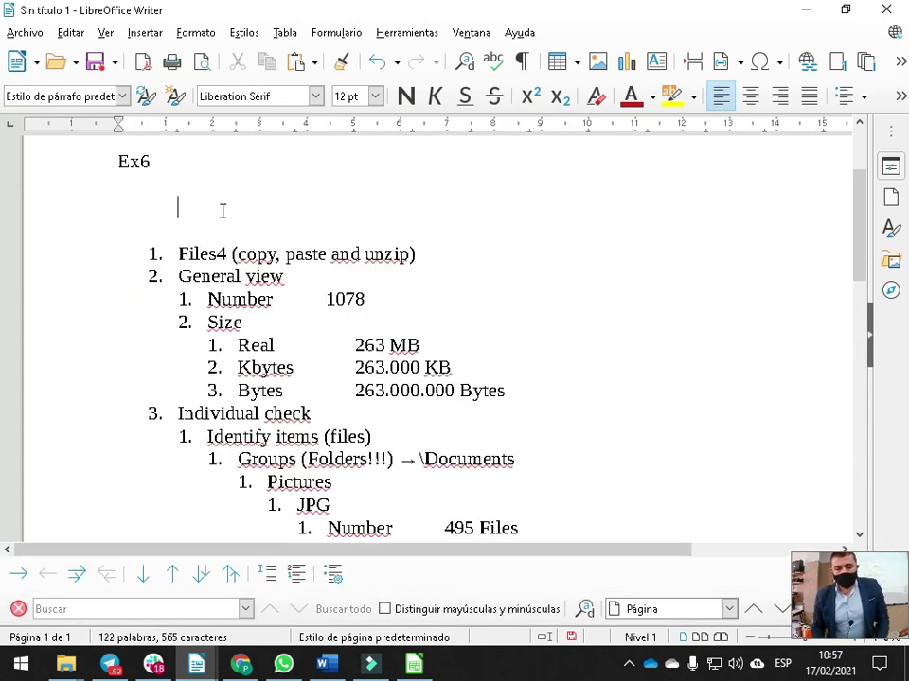